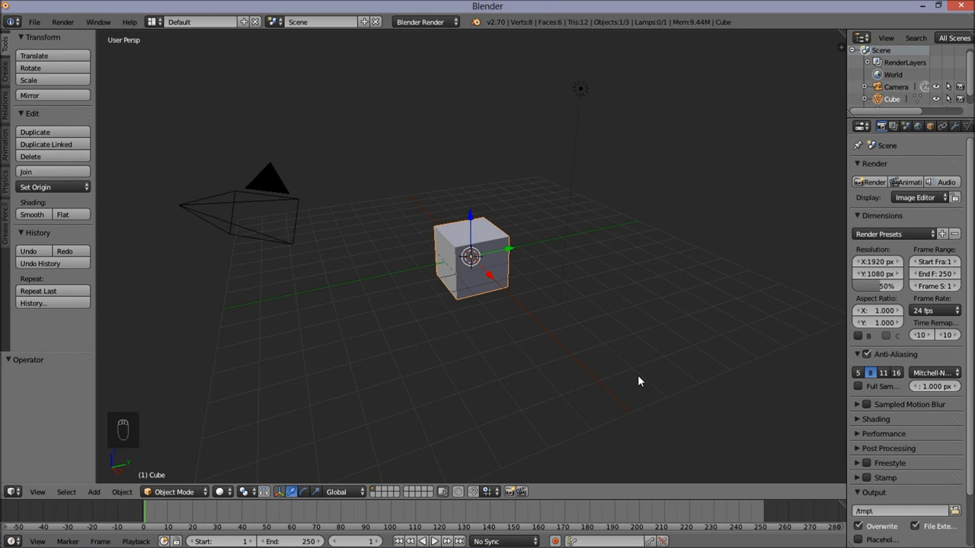
- Delete the default cube and align the camera to the front view
key(x)
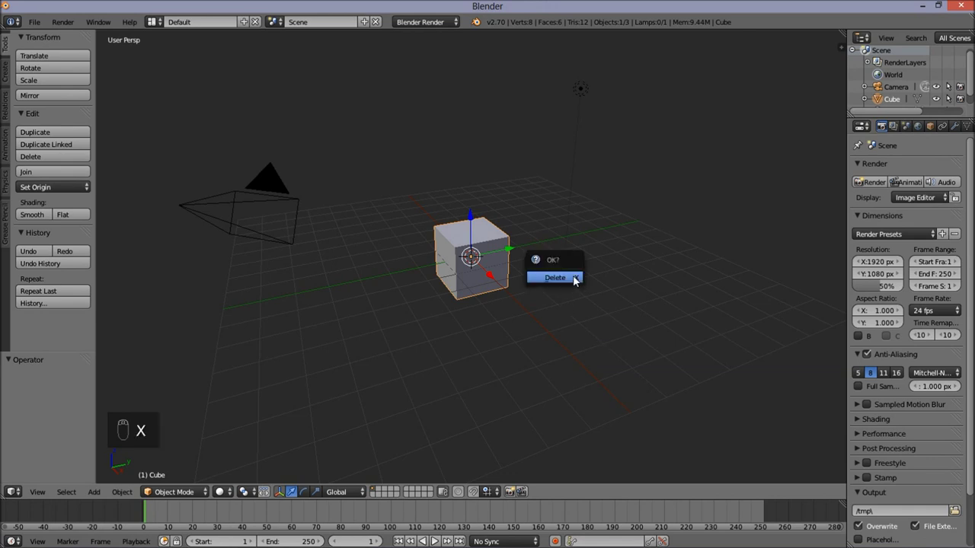
click(575, 279)
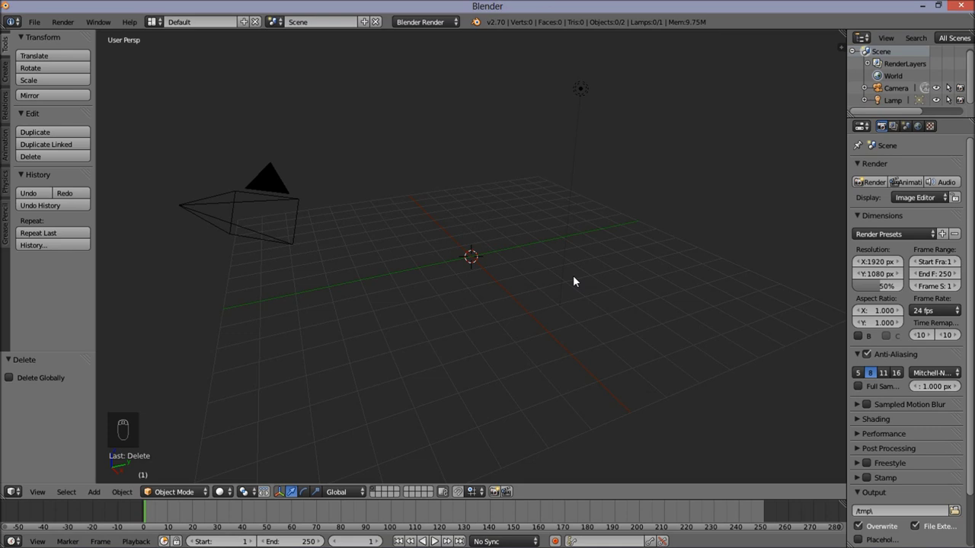
key(KP_1)
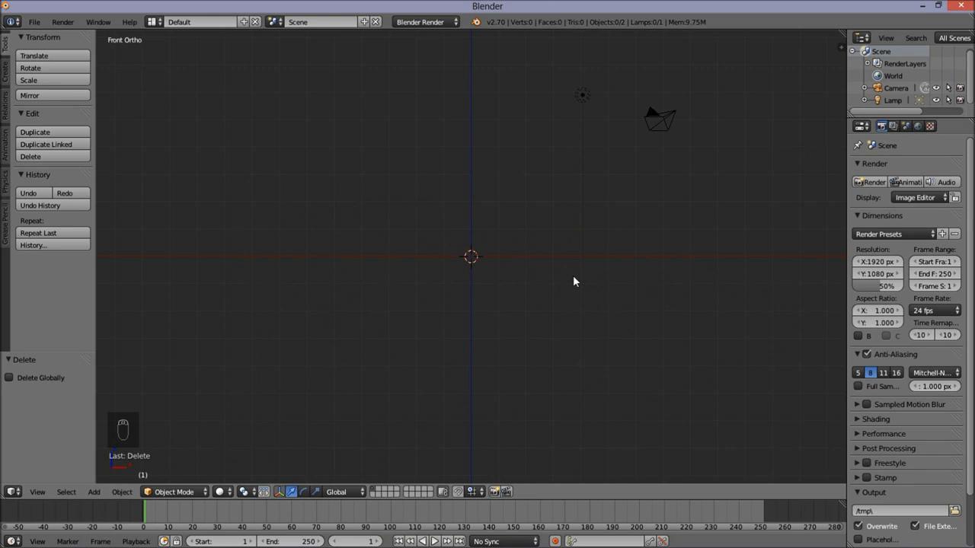
key(ctrl+alt+KP_0)
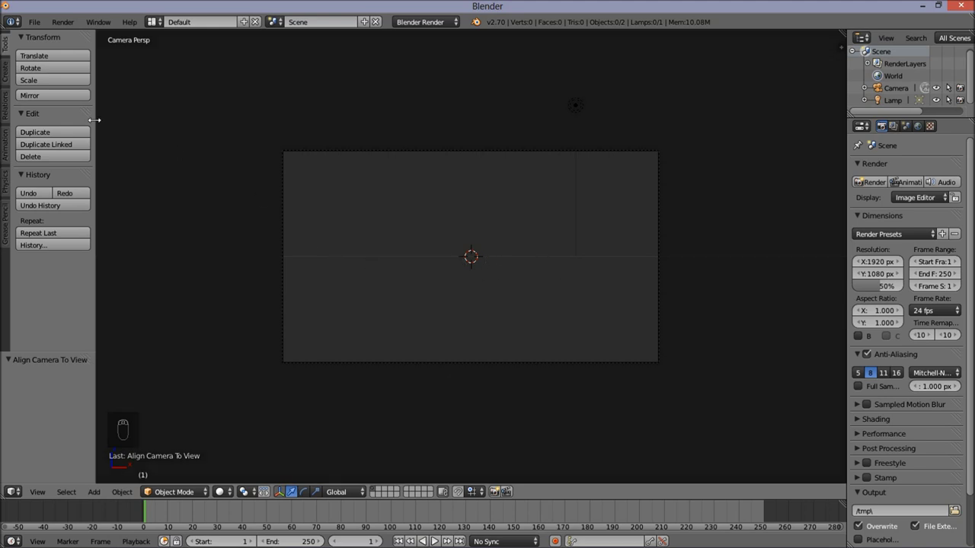
- Add a Bezier circle at the origin, rotated 90° about the X axis and scaled up by about 1.69
click(7, 81)
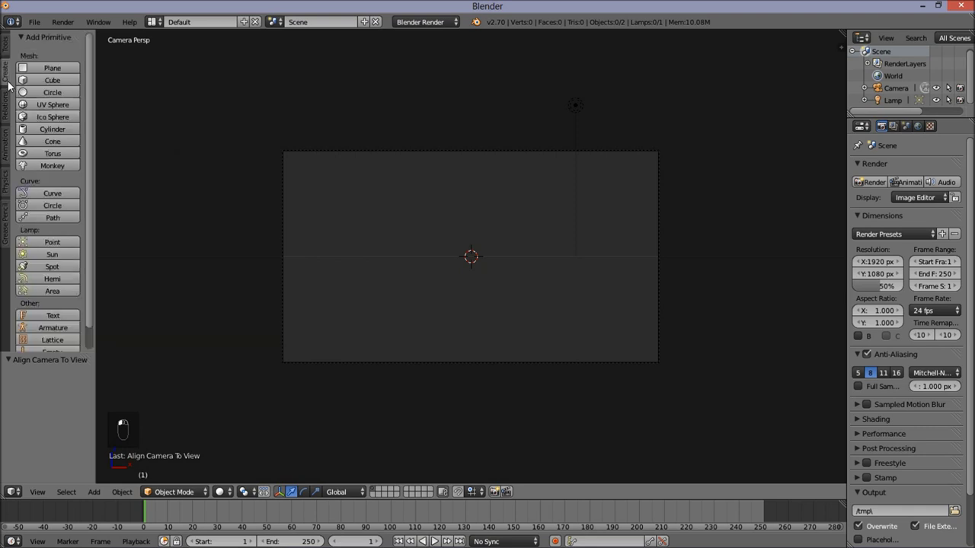
click(34, 207)
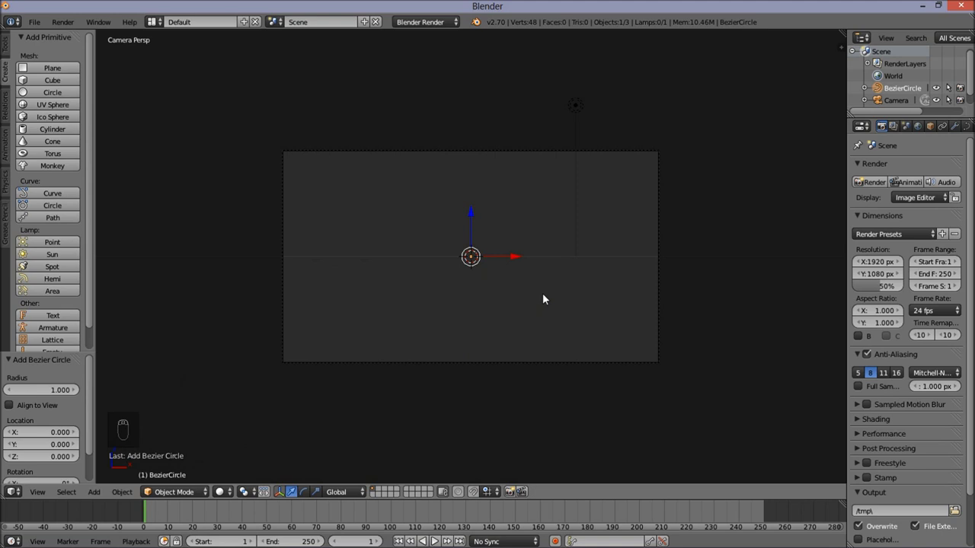
key(r)
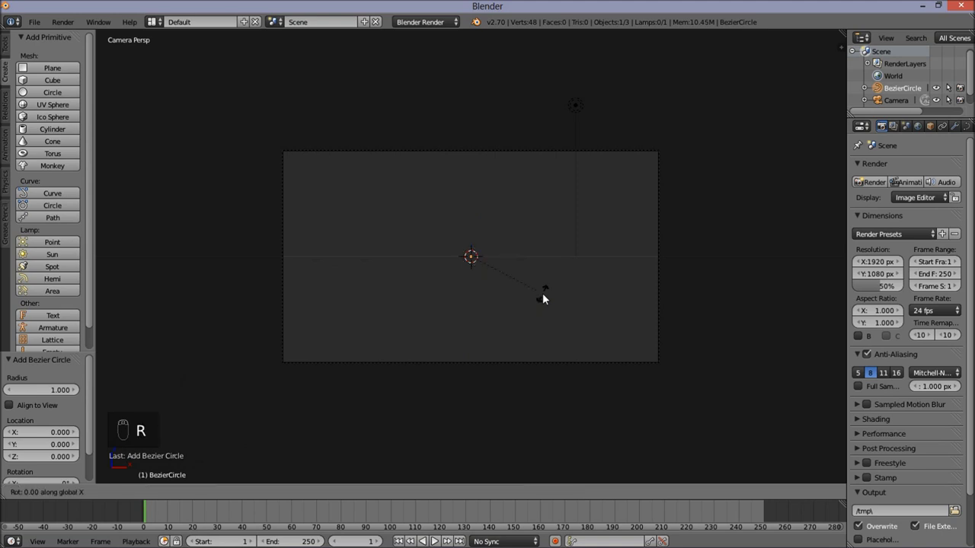
text(90)
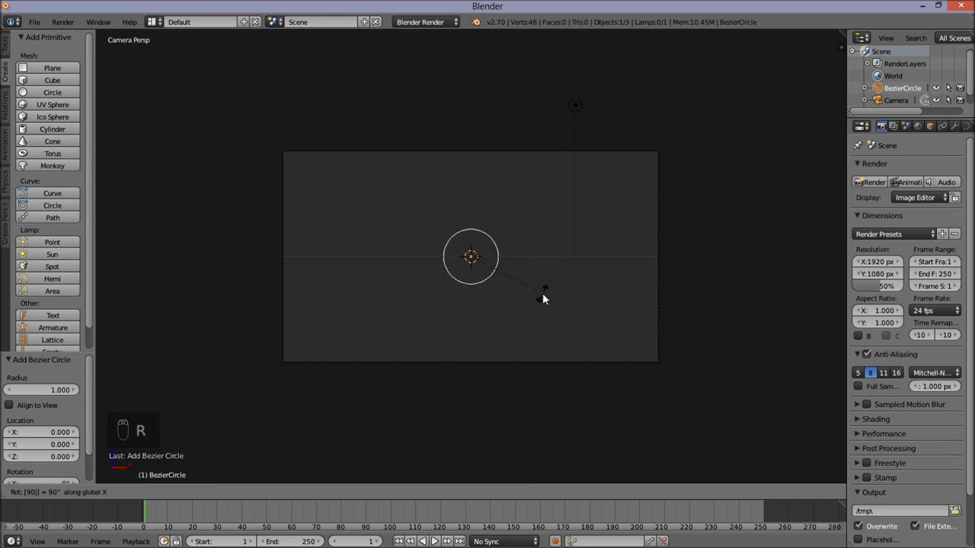
click(542, 294)
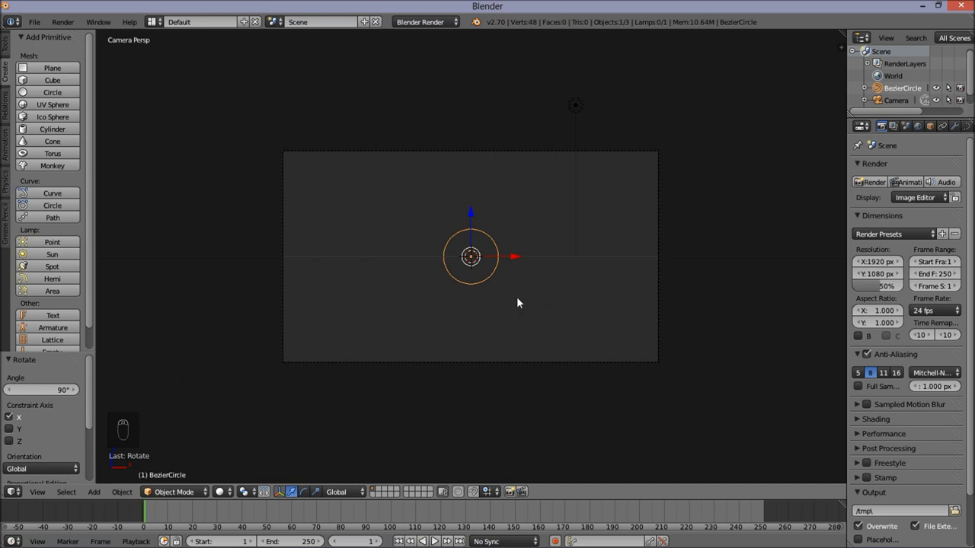
key(s)
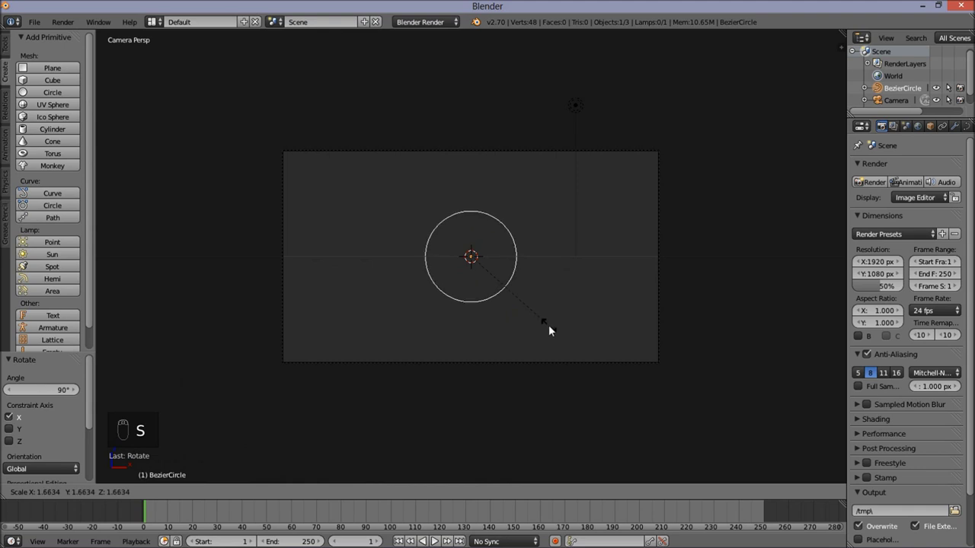
click(549, 328)
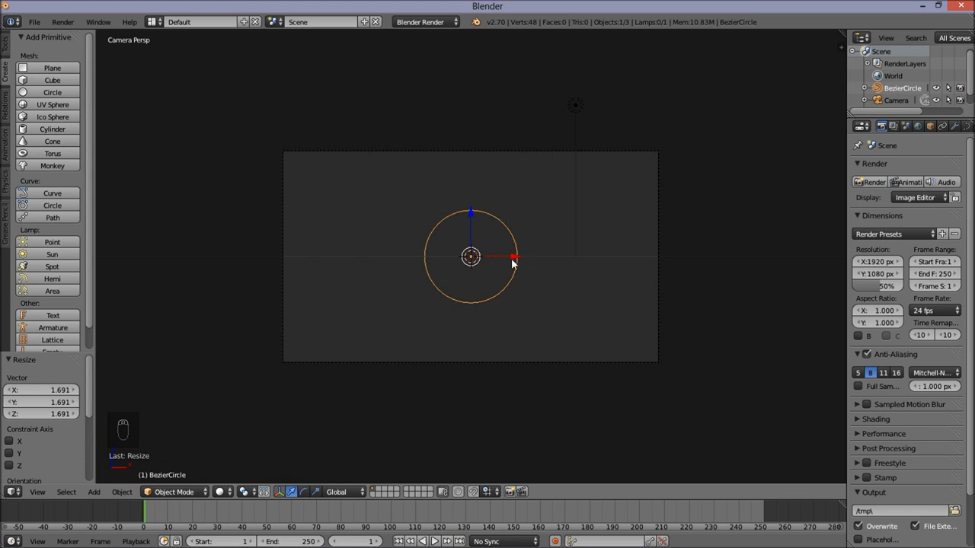
- Give the Bezier circle a bevel depth of about 0.217 and a bevel resolution of 32
click(966, 128)
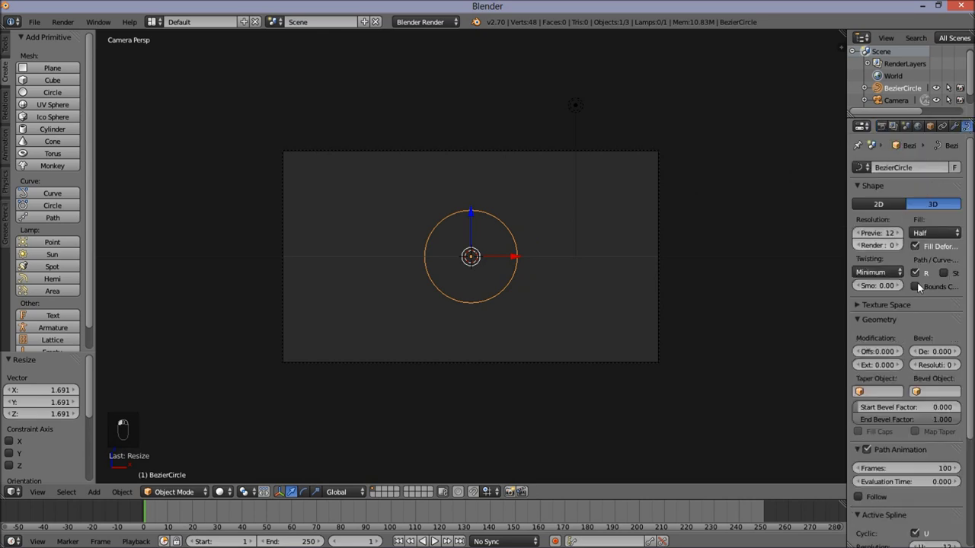
drag(931, 353, 95, 335)
drag(926, 363, 348, 303)
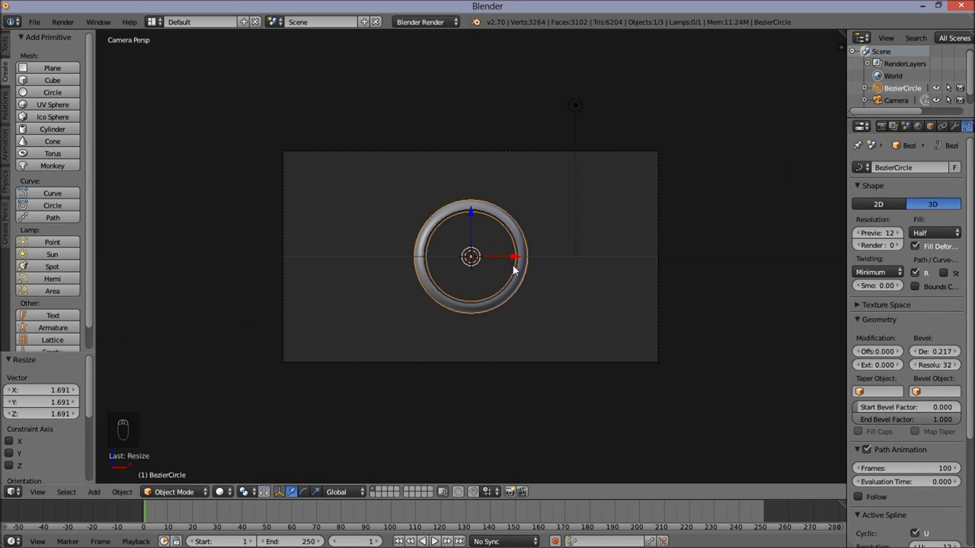
- Duplicate the beveled ring in place and turn the copy into a flat 2D curve with bevel depth 0
scroll(425, 320, up, 4)
scroll(416, 262, up, 1)
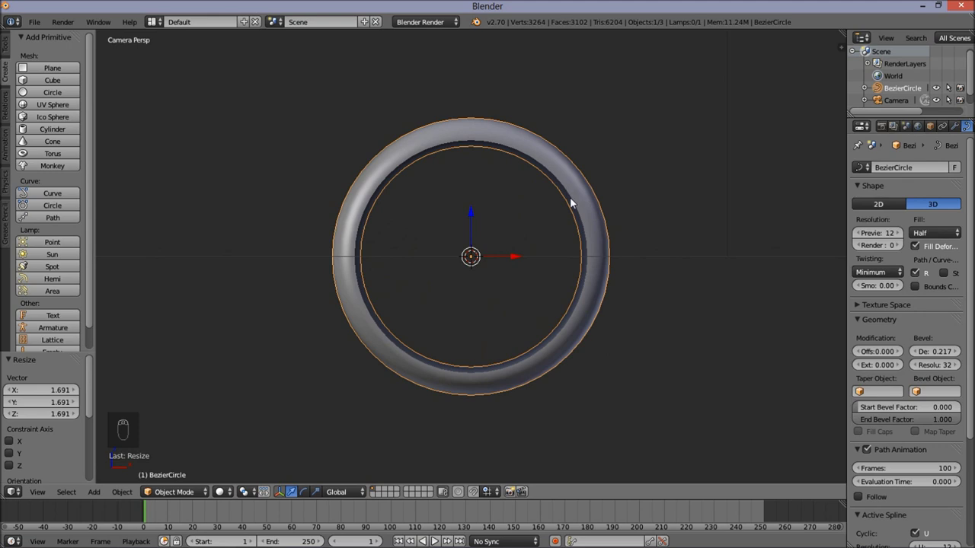
scroll(567, 222, down, 1)
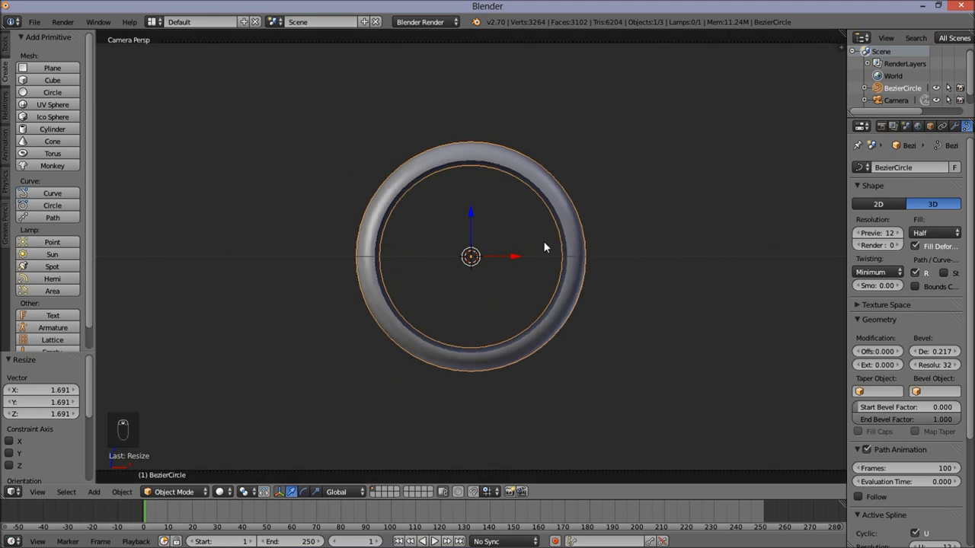
key(shift+d)
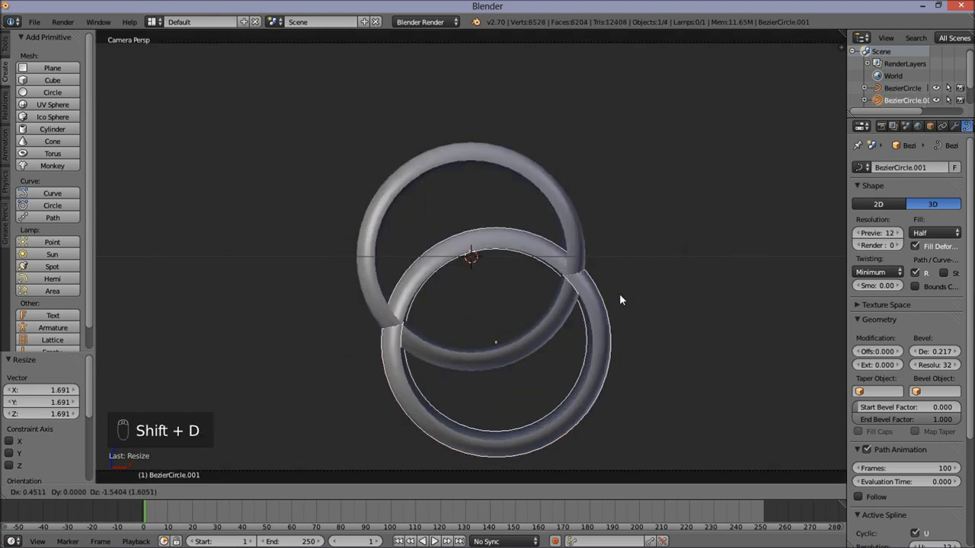
right_click(628, 204)
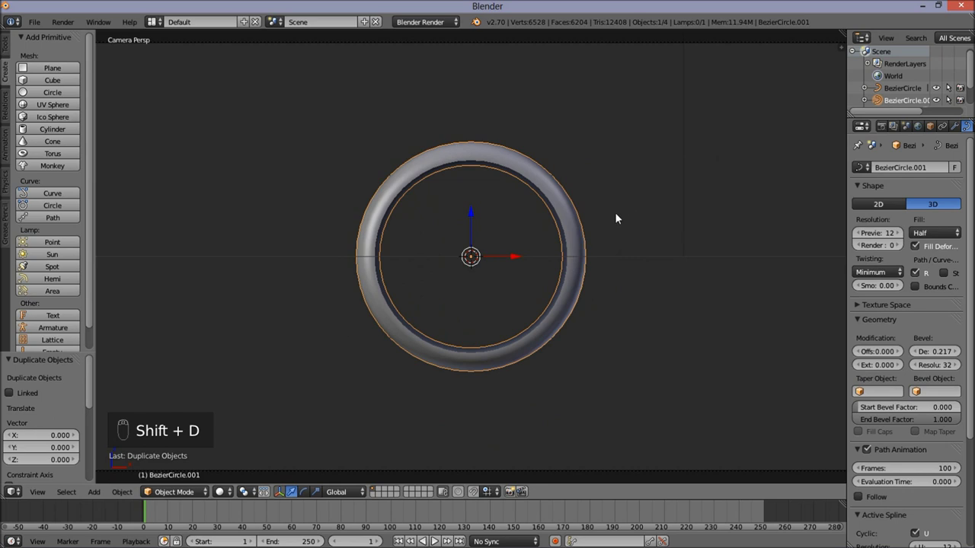
drag(937, 350, 752, 370)
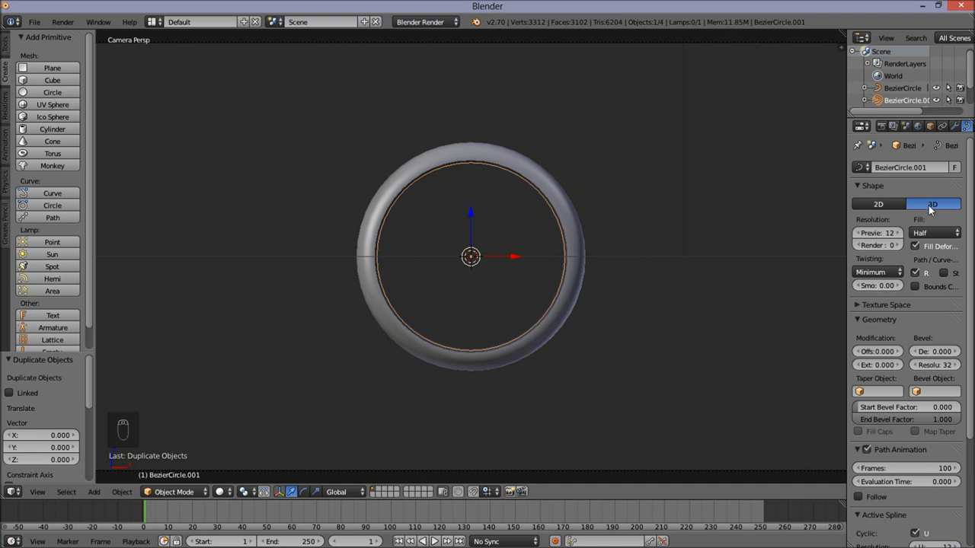
click(887, 205)
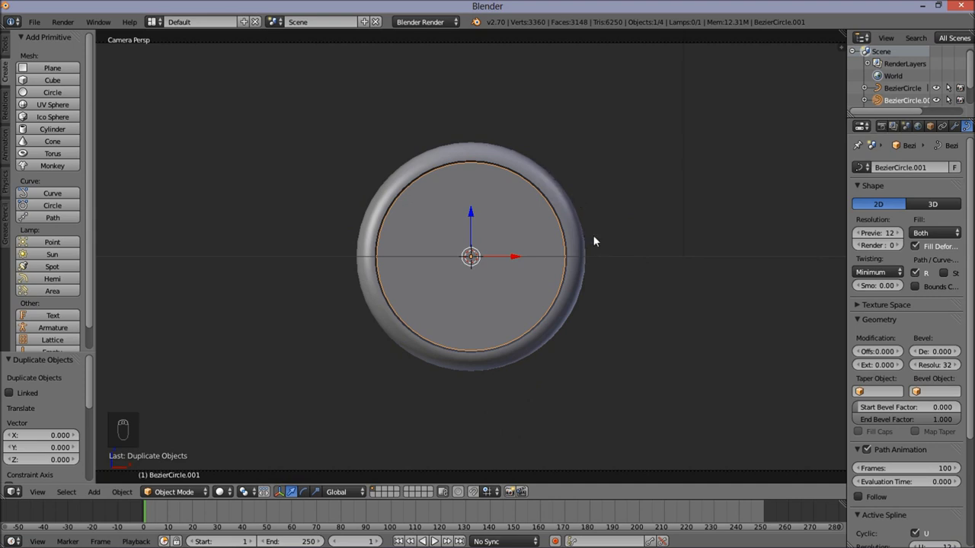
- Enlarge the flat disc by about 1.235 and cut out its centre with an in-place duplicate spline scaled to about 0.786
key(s)
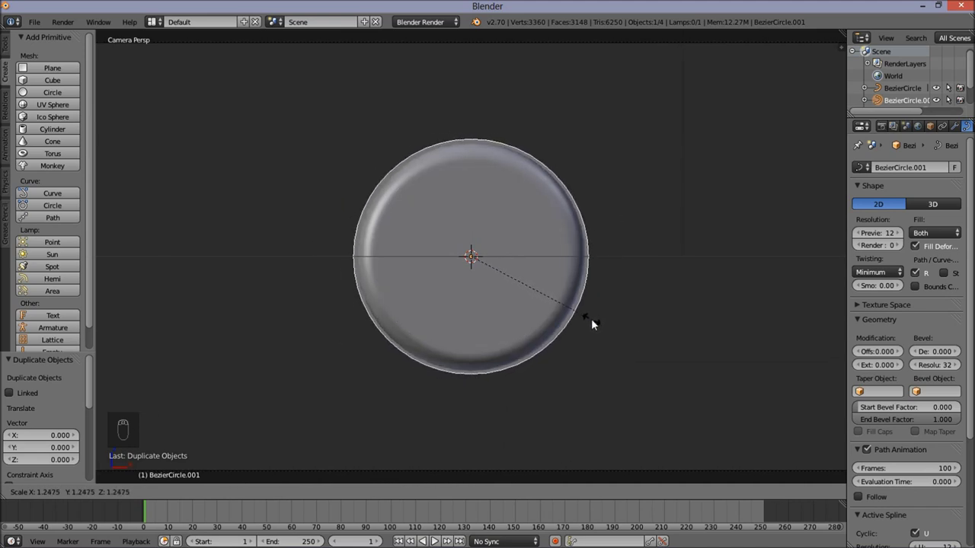
click(591, 324)
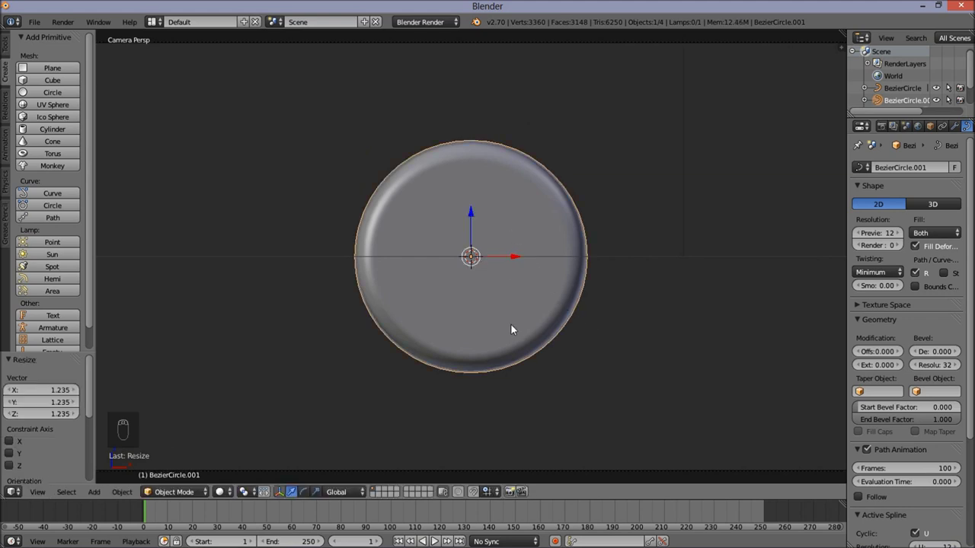
key(Tab)
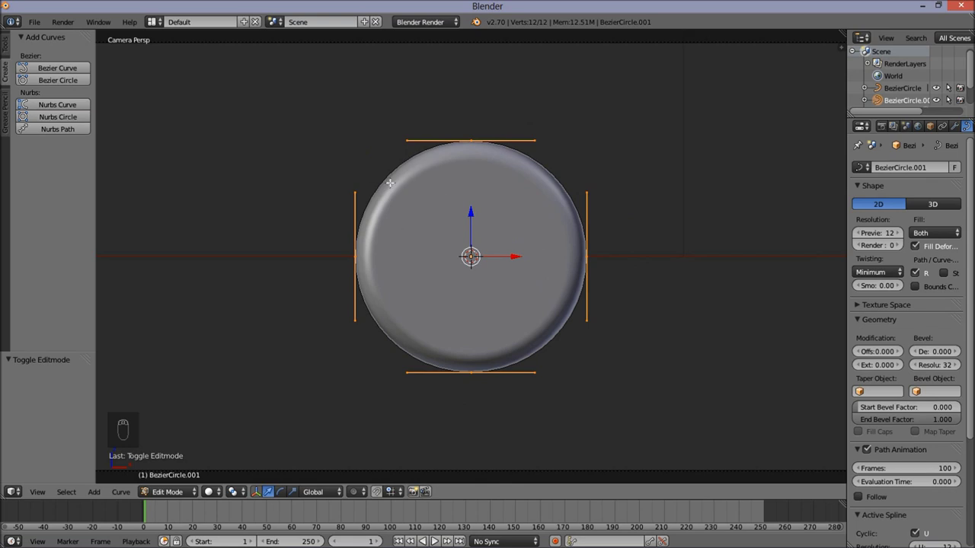
key(shift+d)
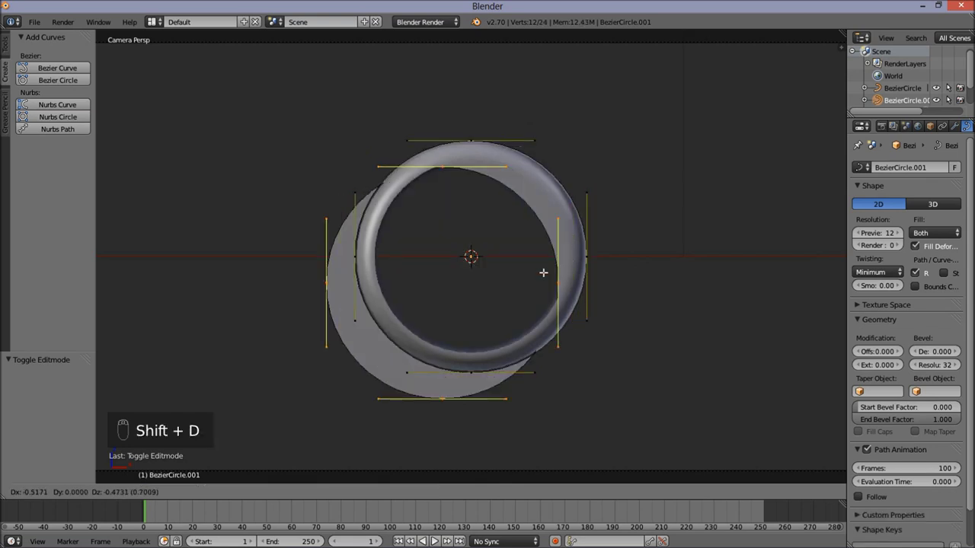
right_click(595, 233)
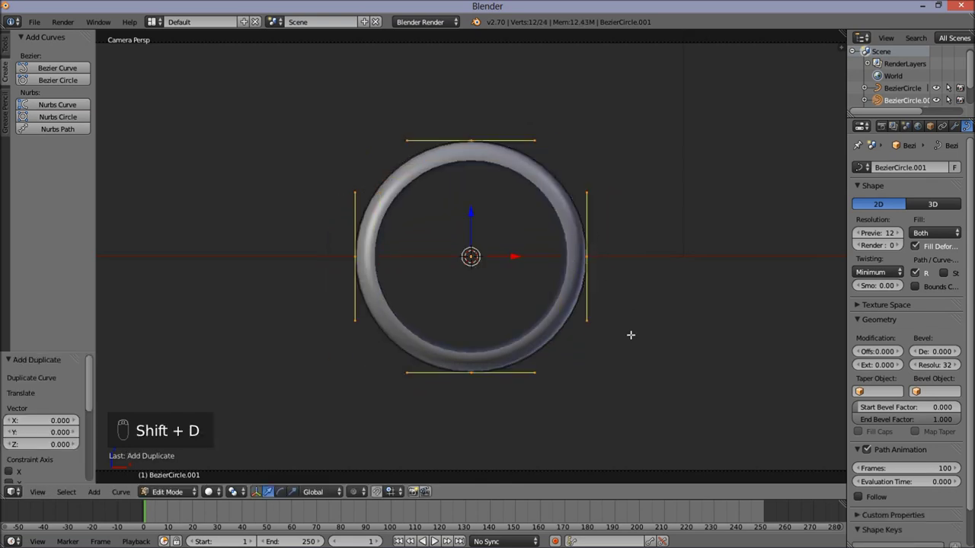
key(s)
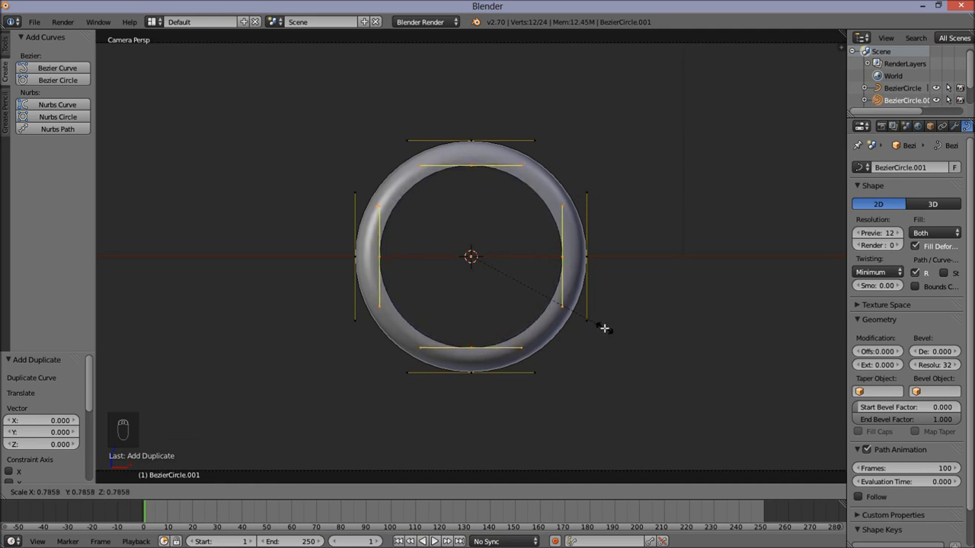
click(604, 328)
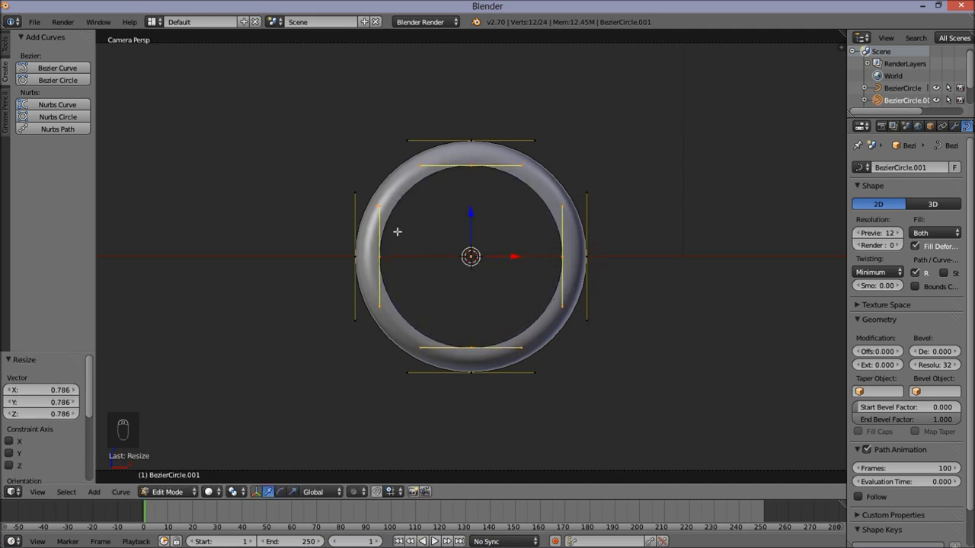
key(Tab)
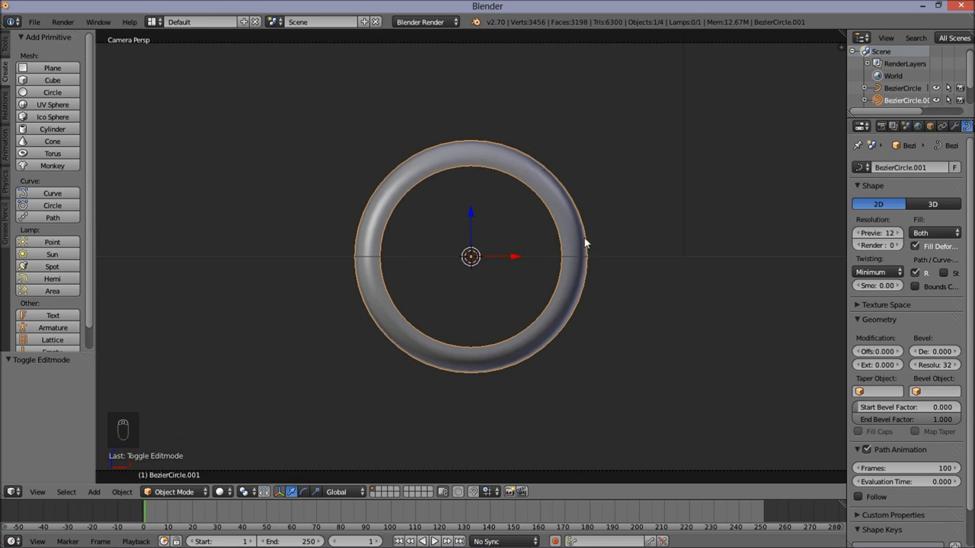
- Give the flat ring a new shadeless material with a dark grey diffuse colour of about 0.077 RGB
scroll(919, 128, down, 2)
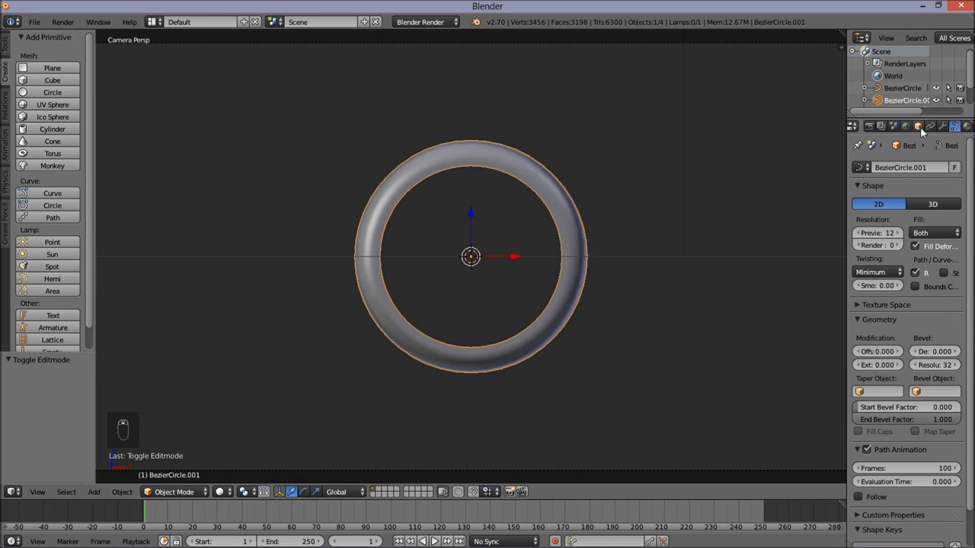
scroll(920, 127, down, 2)
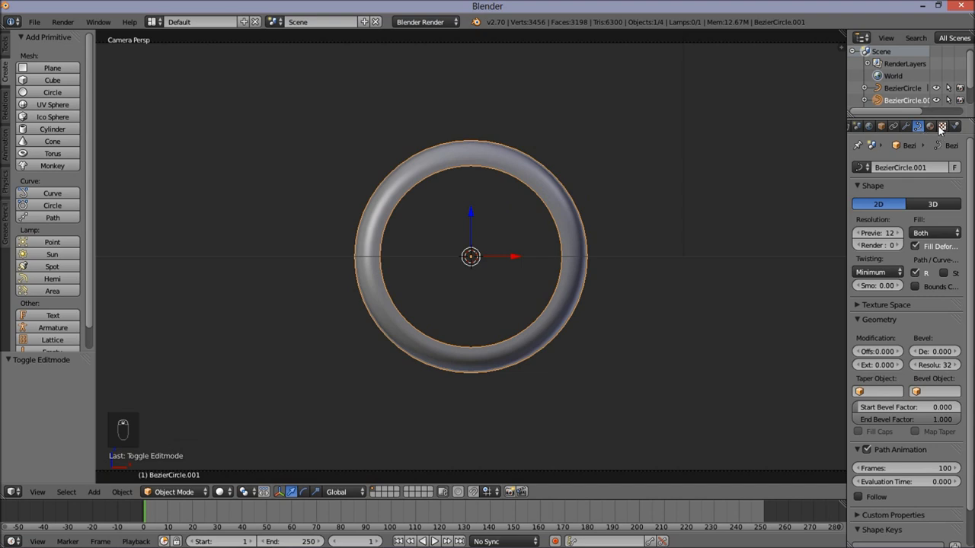
click(929, 126)
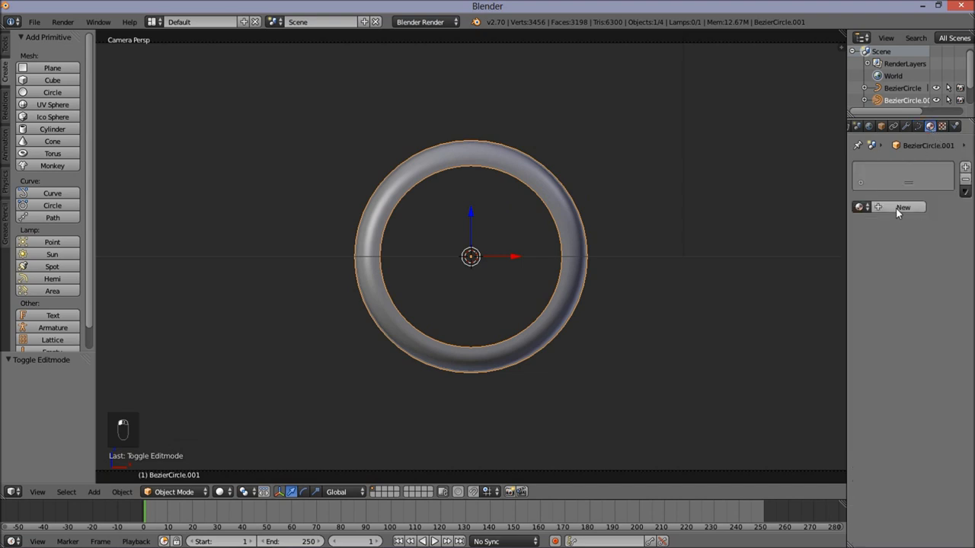
click(898, 208)
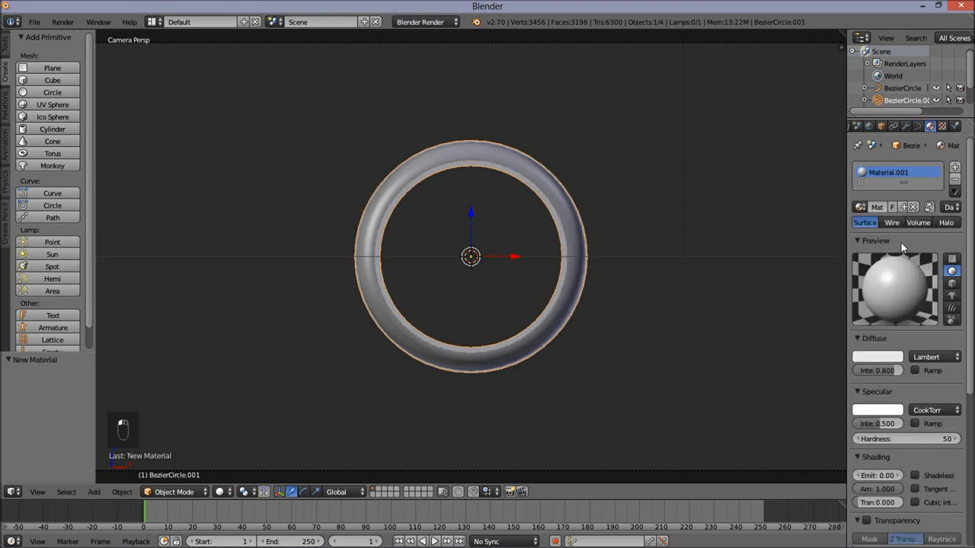
click(880, 363)
drag(894, 202, 904, 258)
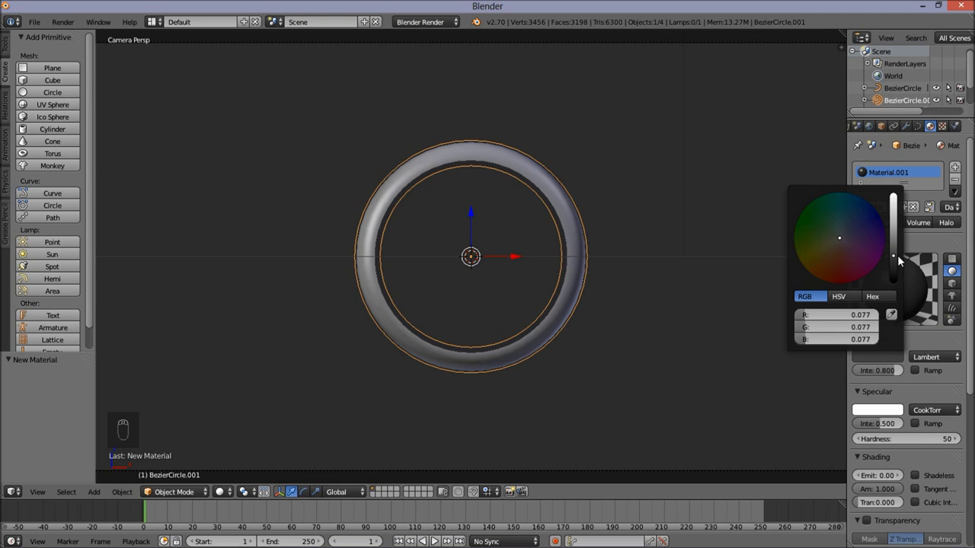
click(921, 475)
- Give the beveled ring a new material with Z Transparency enabled and an alpha of 0.480
scroll(673, 309, down, 2)
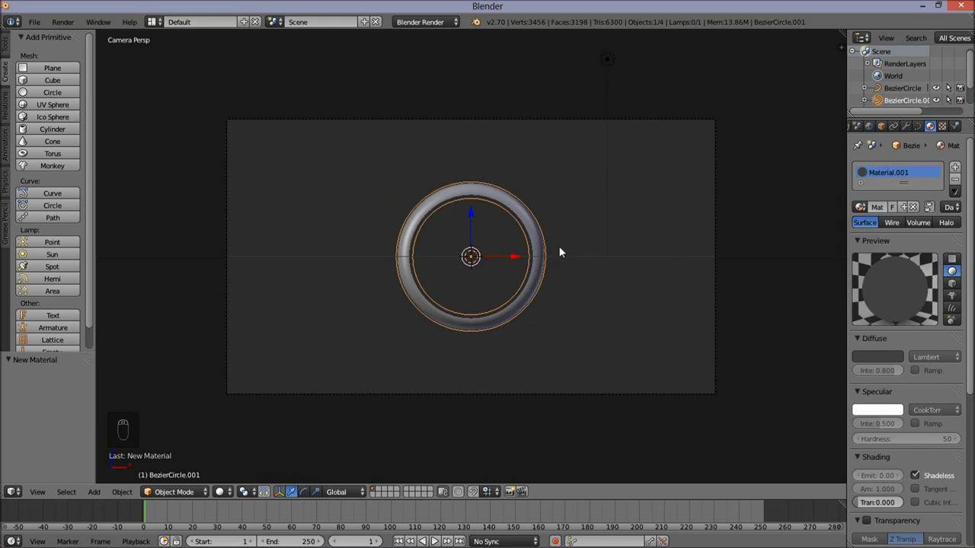
scroll(537, 275, up, 1)
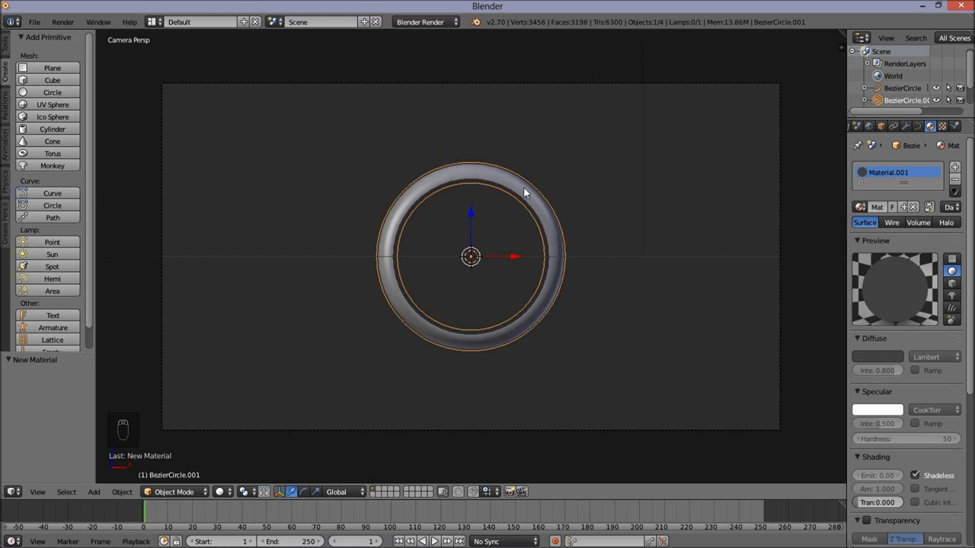
right_click(557, 238)
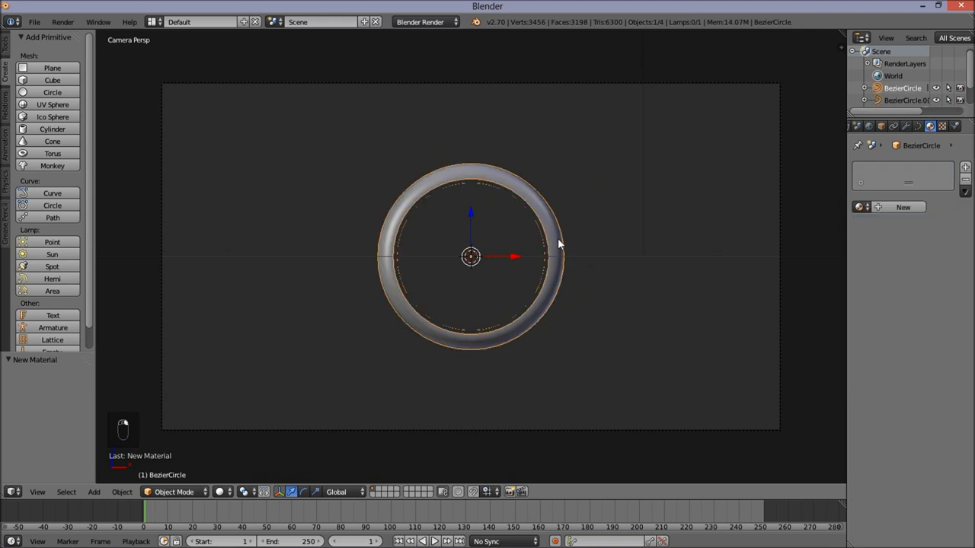
click(895, 207)
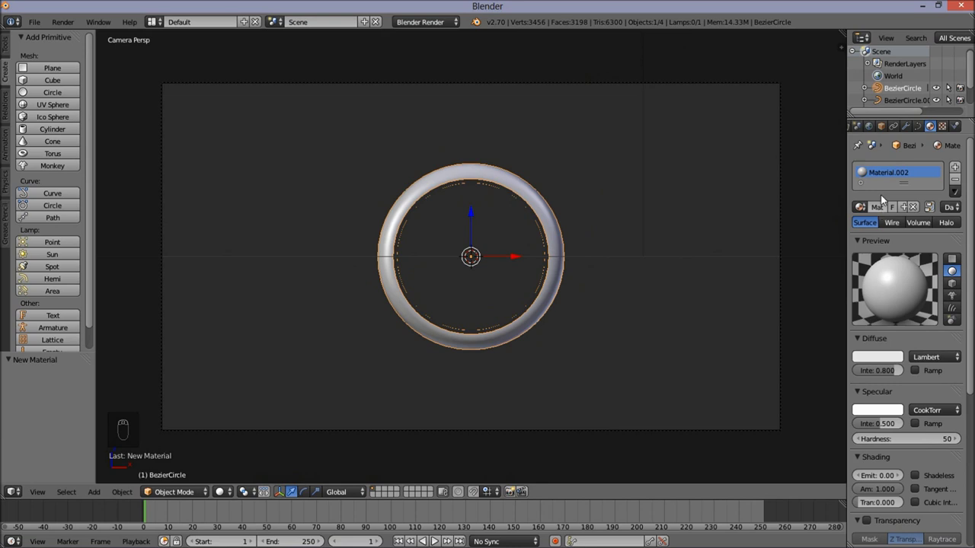
scroll(910, 265, down, 4)
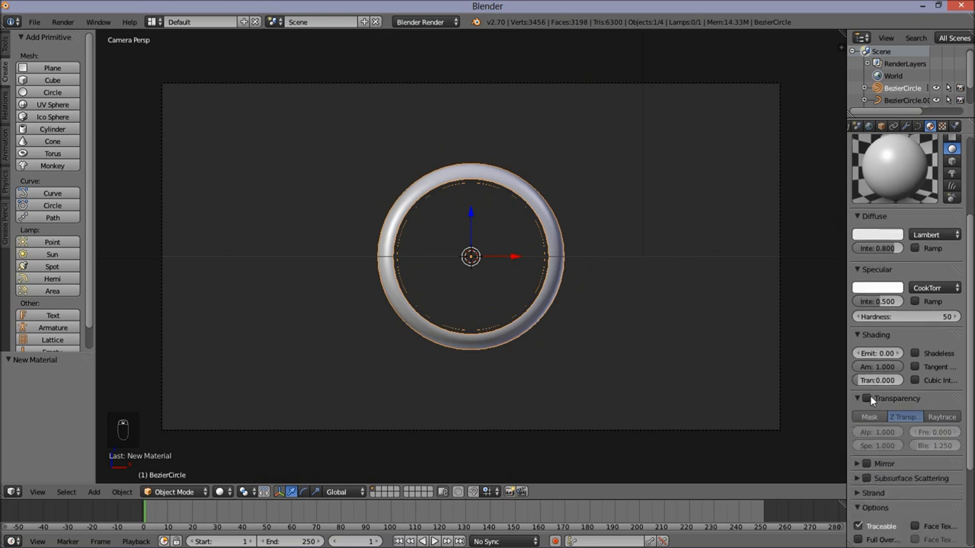
click(867, 397)
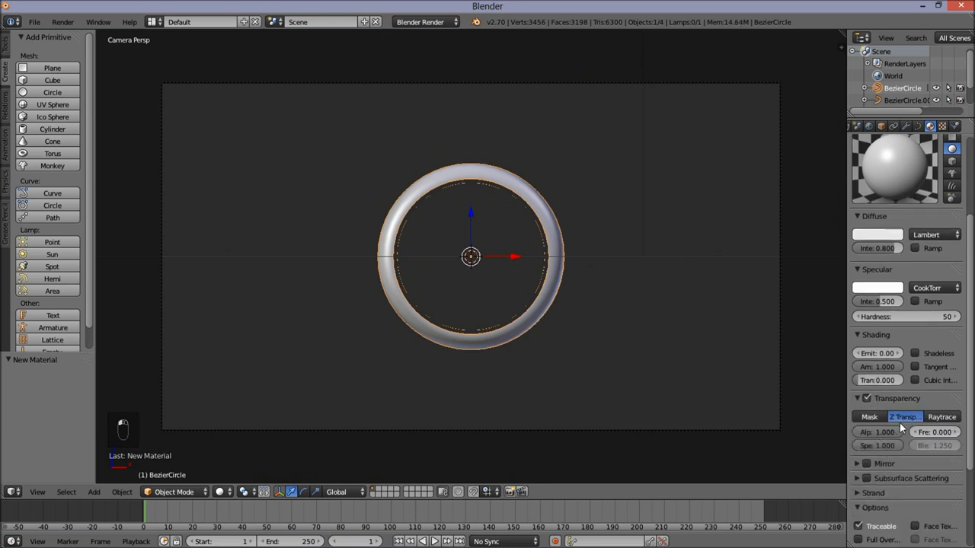
drag(895, 430, 876, 431)
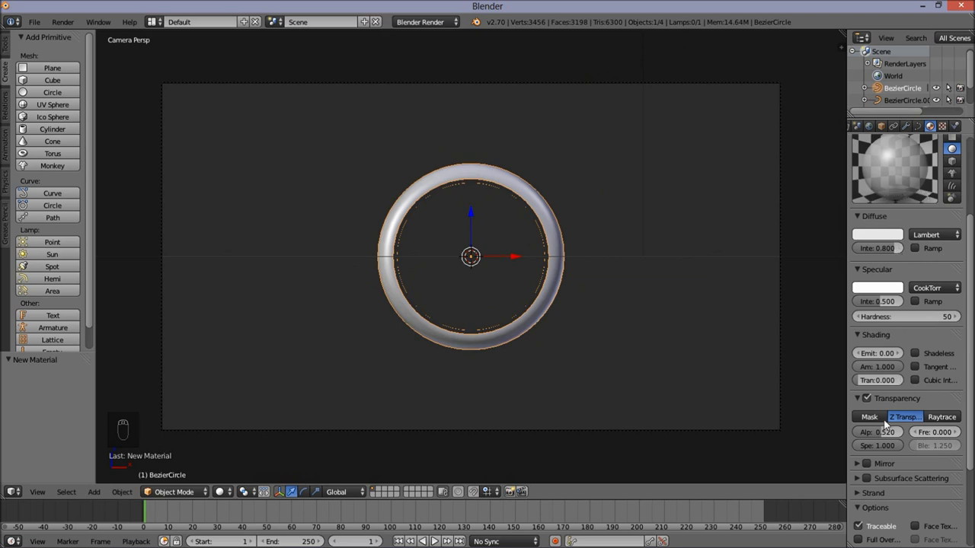
drag(877, 428, 877, 433)
- Restrict the existing lamp to This Layer Only and move it about -4.8 along the global Y axis
scroll(633, 181, down, 1)
scroll(629, 188, down, 1)
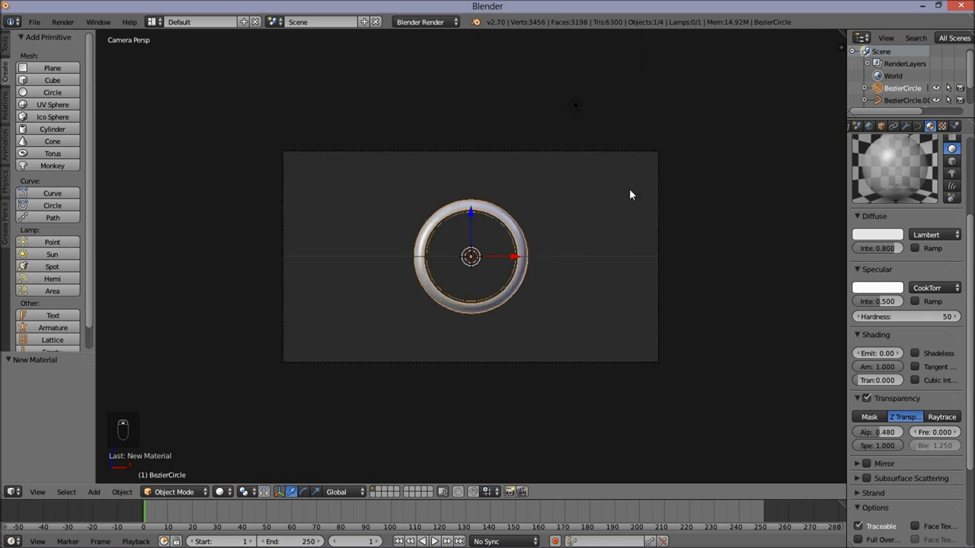
scroll(526, 212, up, 1)
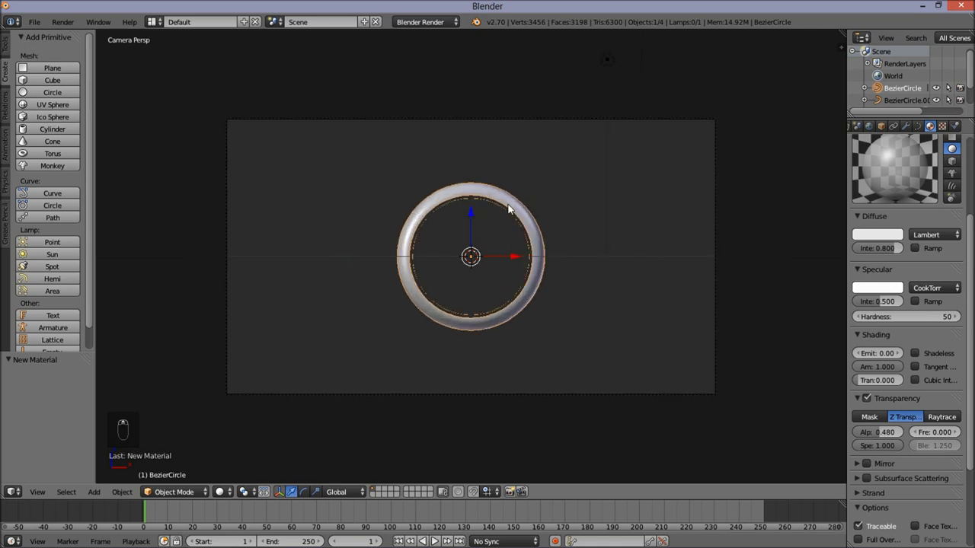
scroll(521, 201, down, 1)
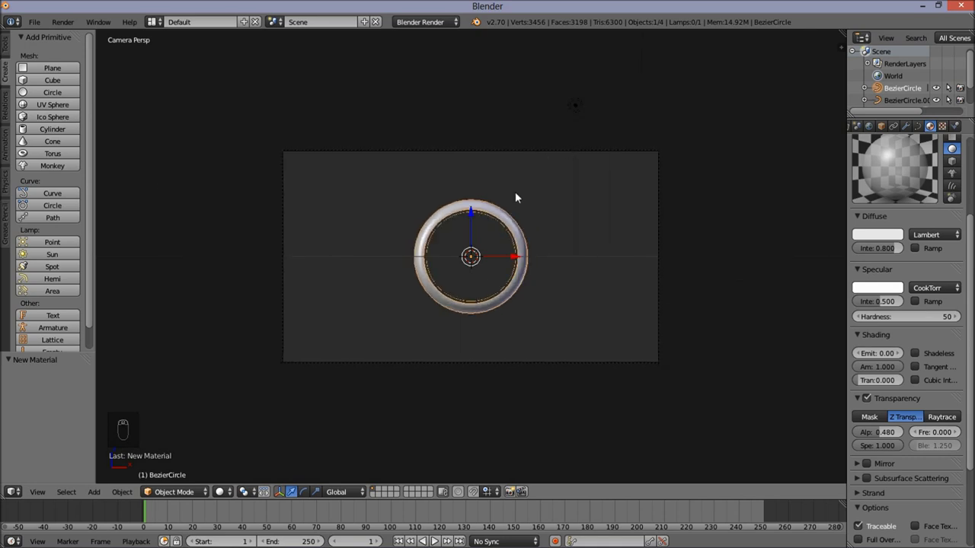
right_click(577, 110)
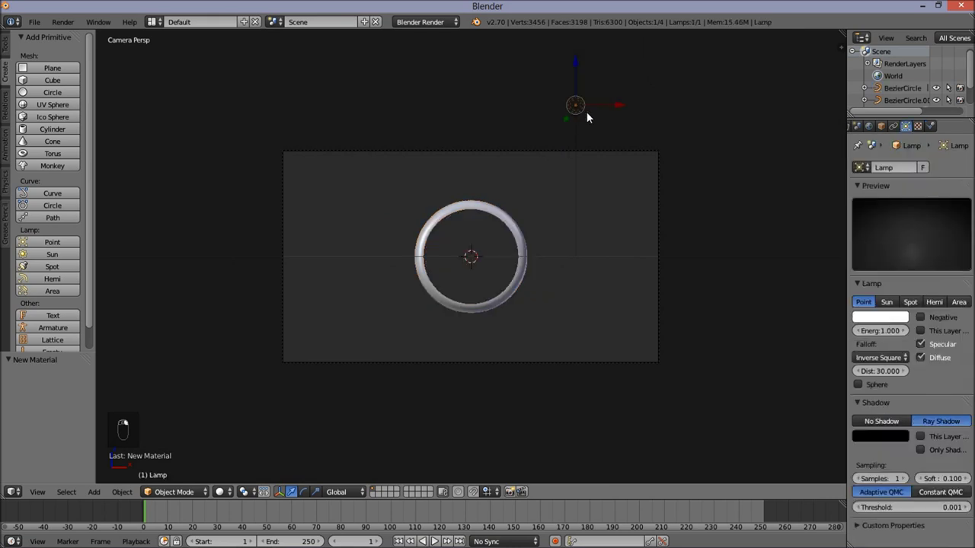
click(920, 330)
key(g)
key(y)
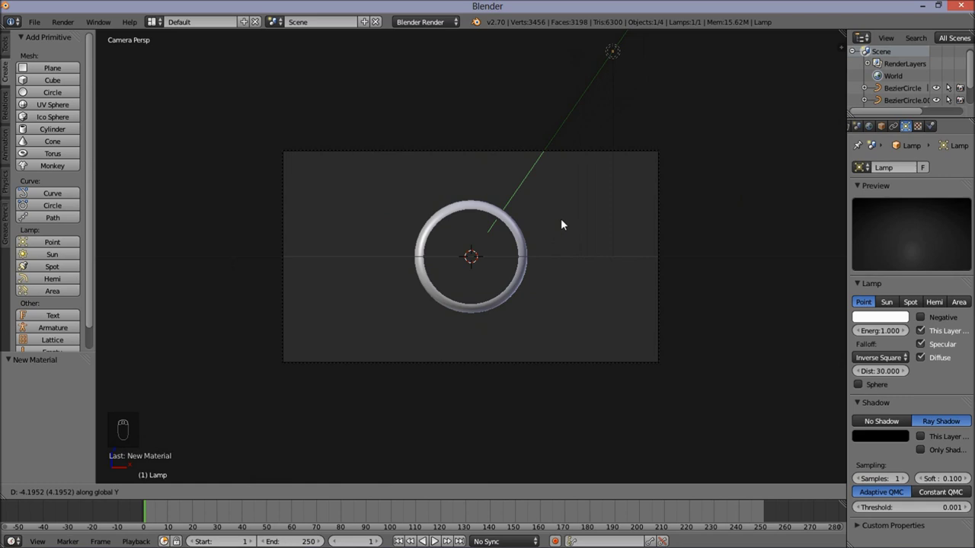
click(559, 222)
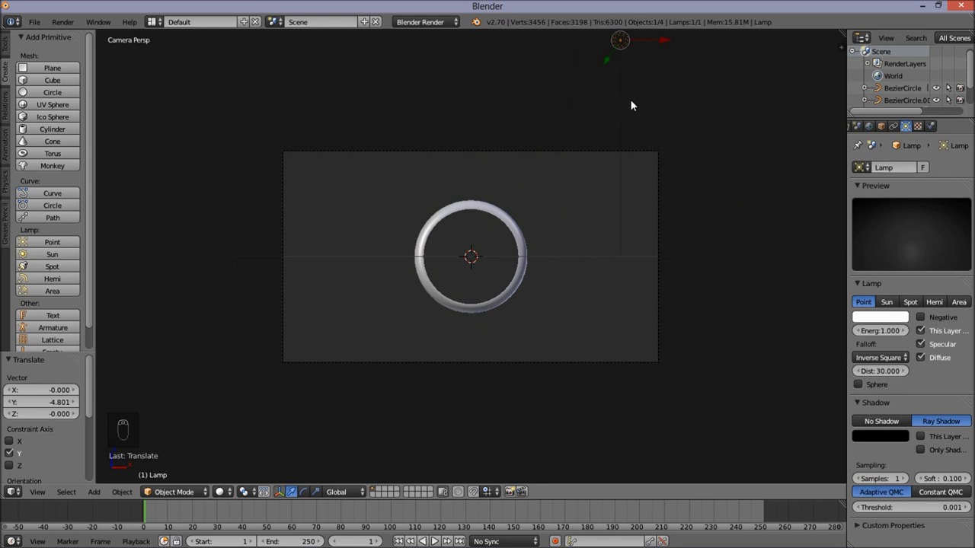
- Duplicate the lamp three times, placing the copies at the upper left, lower left and lower right of the ring
key(shift+d)
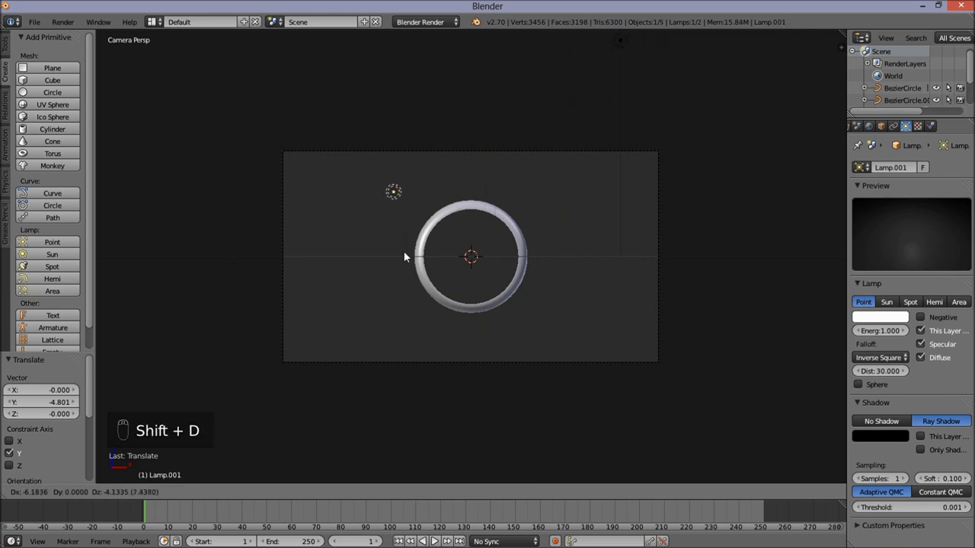
click(395, 246)
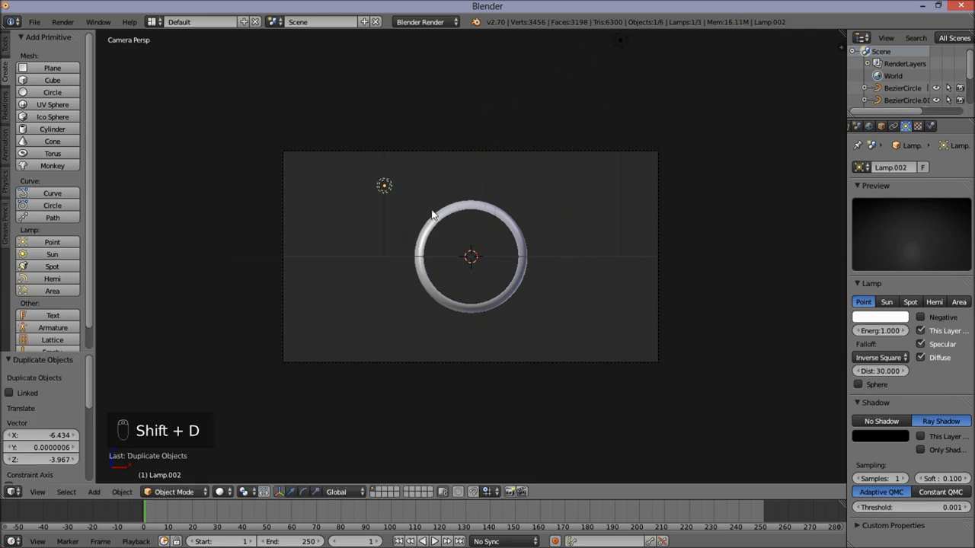
key(g)
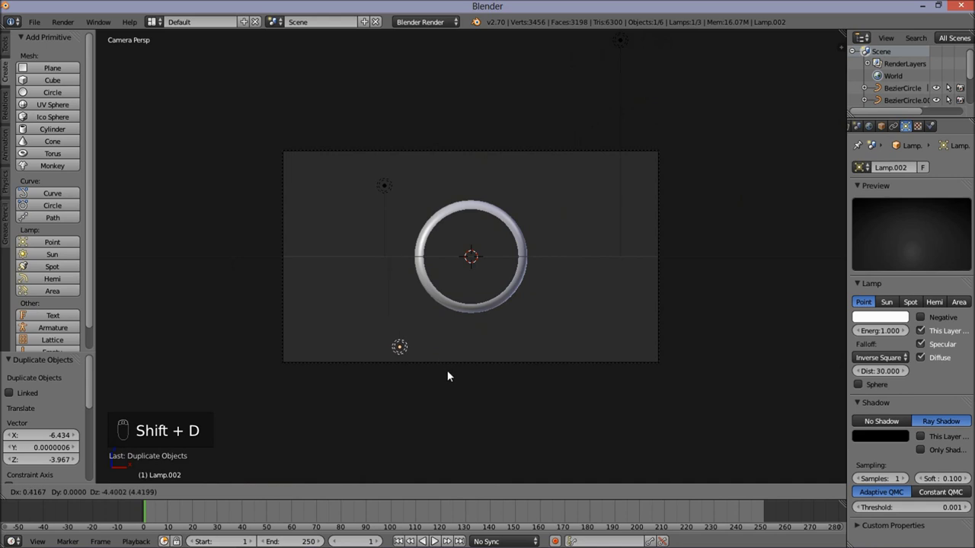
click(447, 370)
key(shift+d)
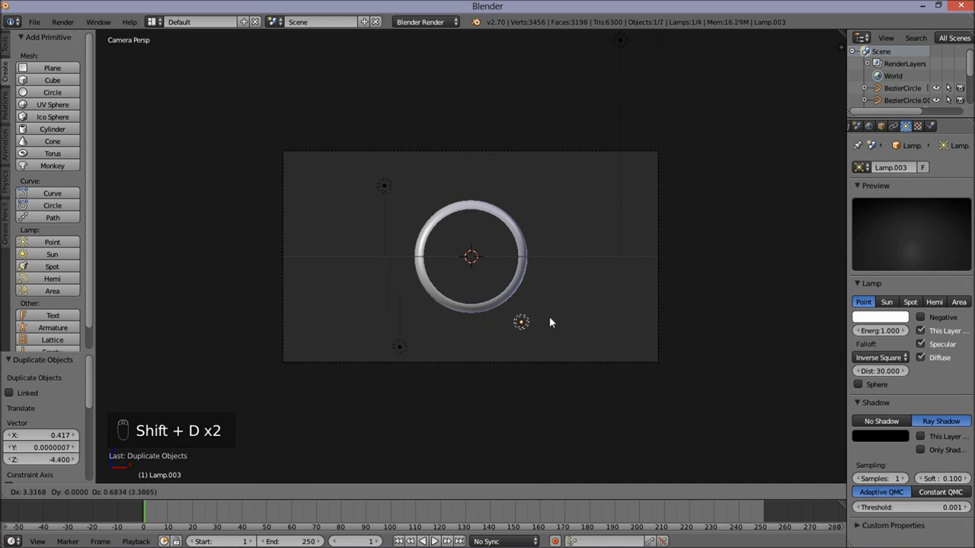
click(569, 316)
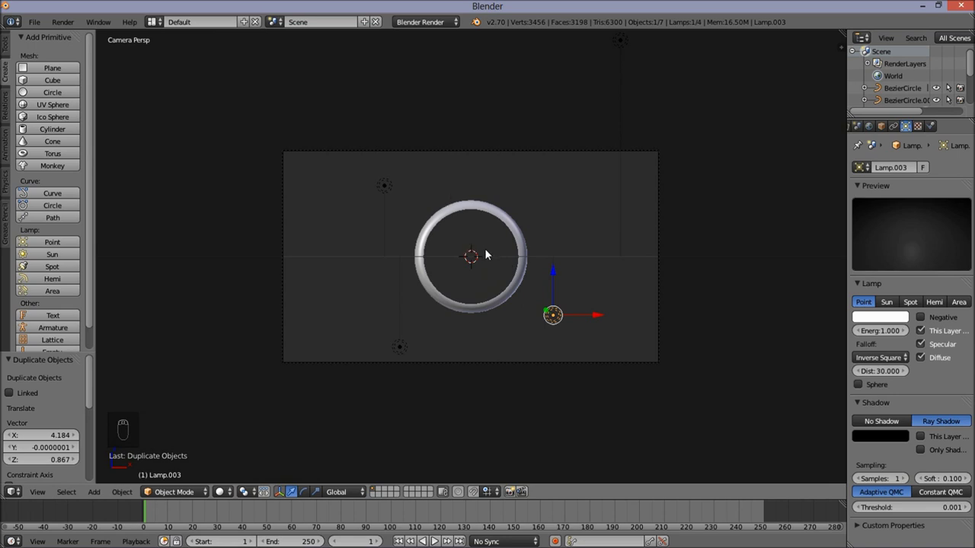
- Render the current frame to check the ring's lighting, and return to the 3D View
key(F12)
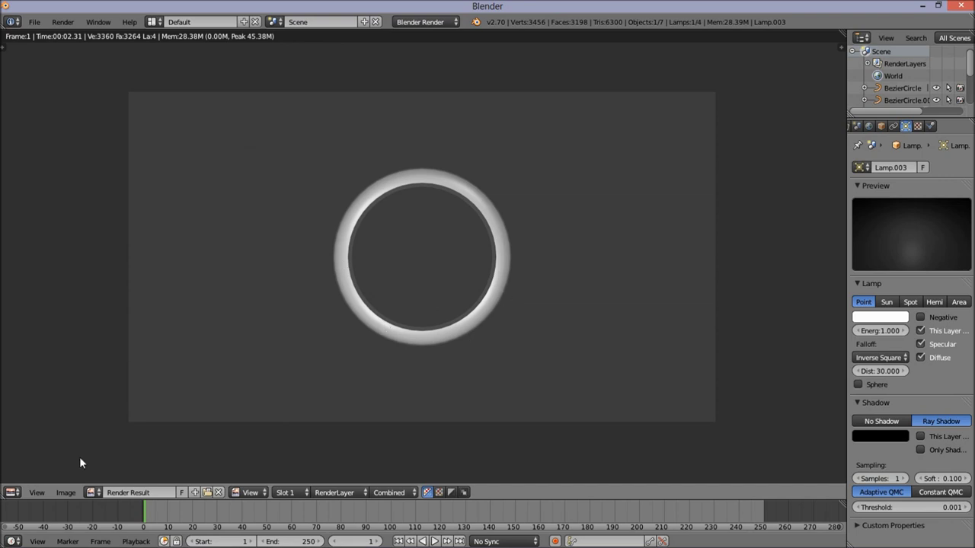
click(14, 492)
click(30, 478)
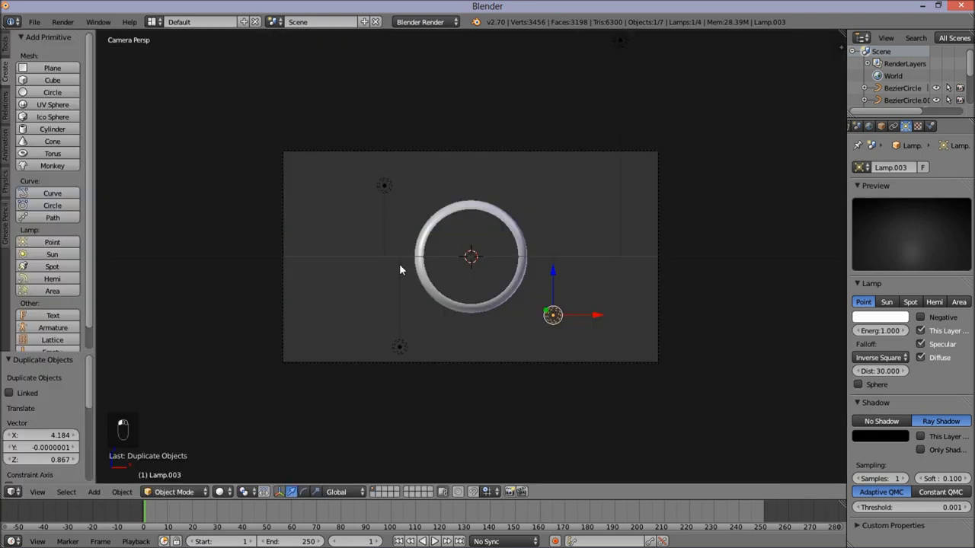
- Rename the existing render layer to Ring
scroll(549, 290, up, 2)
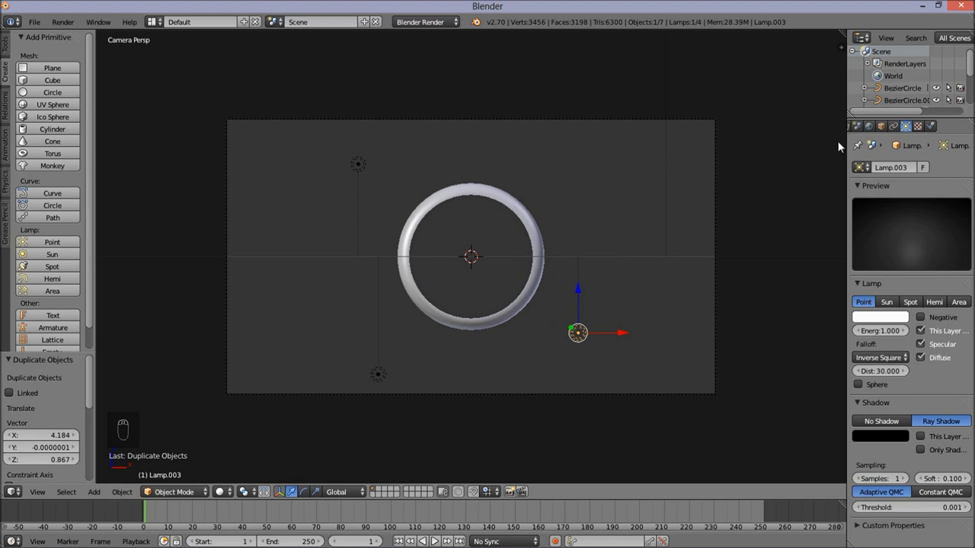
scroll(878, 127, up, 3)
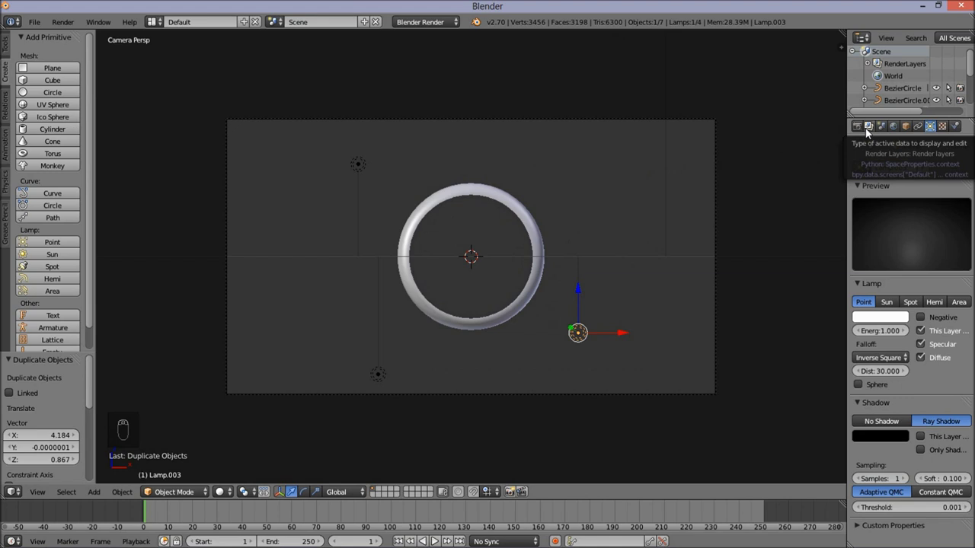
click(867, 127)
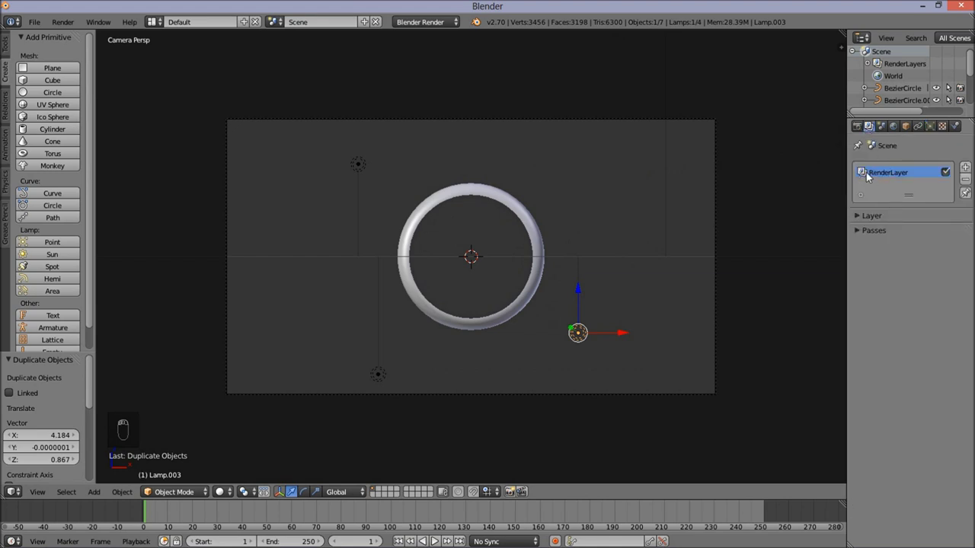
double_click(868, 174)
key(BackSpace)
text(Ring)
key(Return)
- Add a second render layer named Particles
click(965, 168)
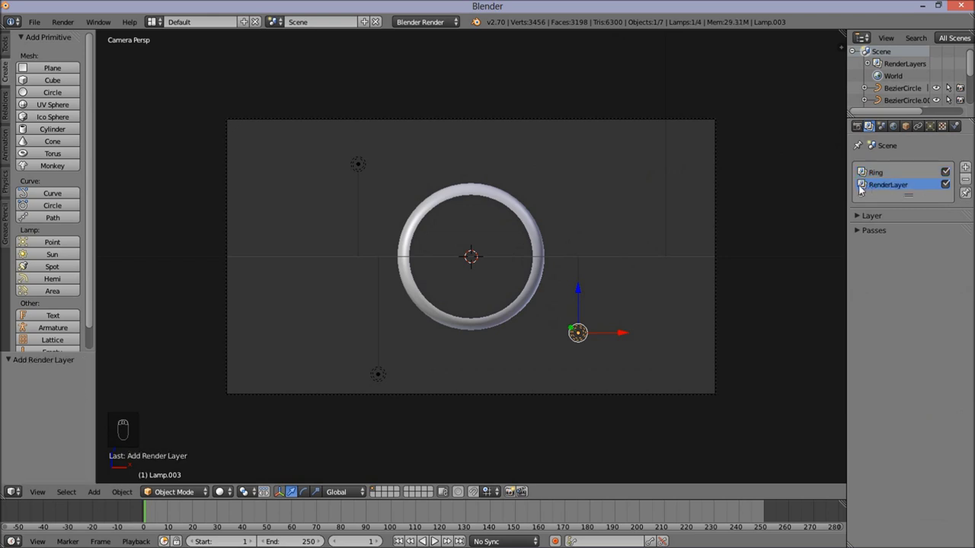
double_click(876, 185)
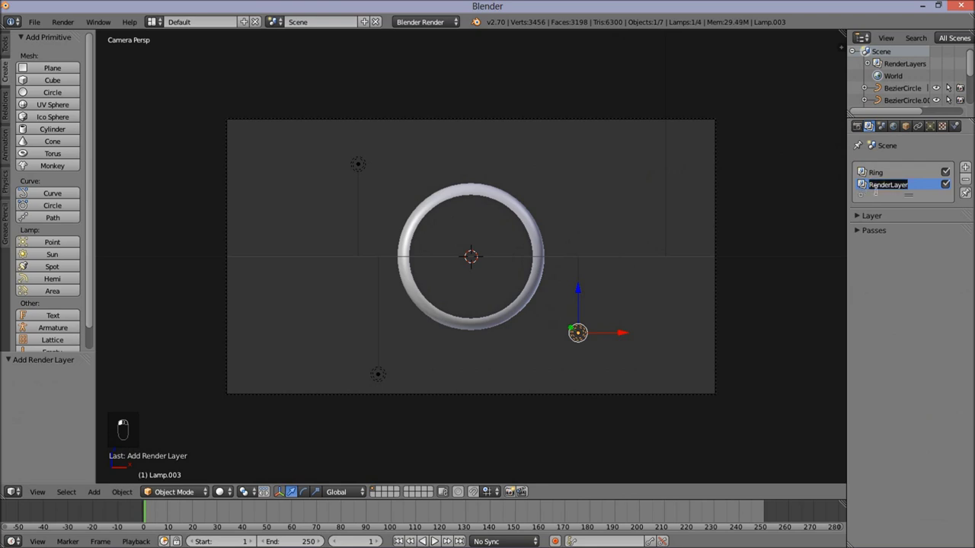
text(Particles)
click(879, 177)
click(891, 187)
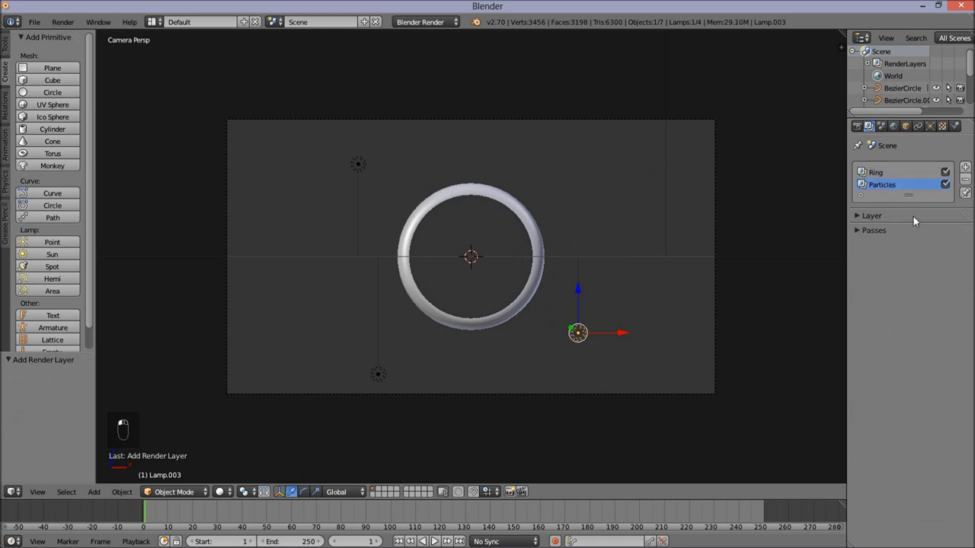
- Limit the Particles render layer to layer 2 and the Ring render layer to layer 1
click(872, 216)
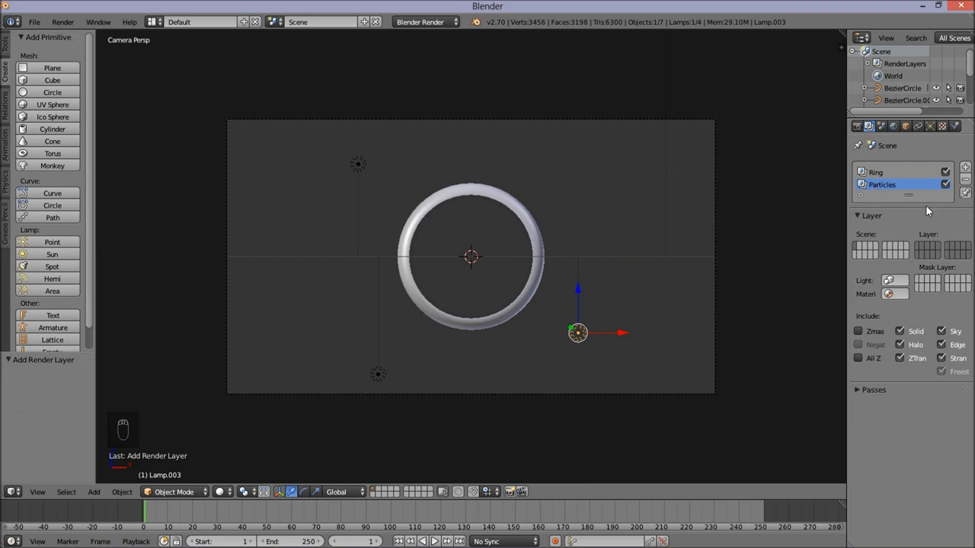
click(921, 249)
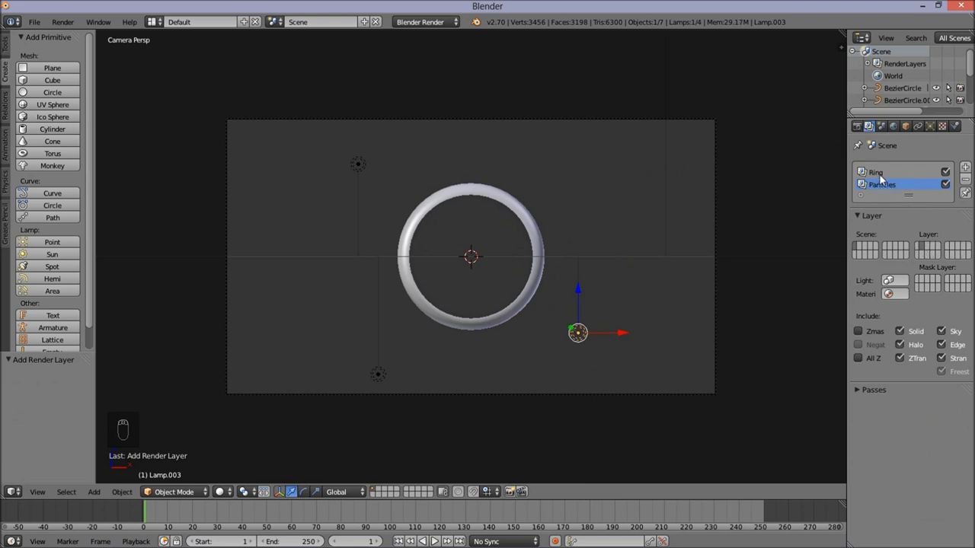
click(885, 174)
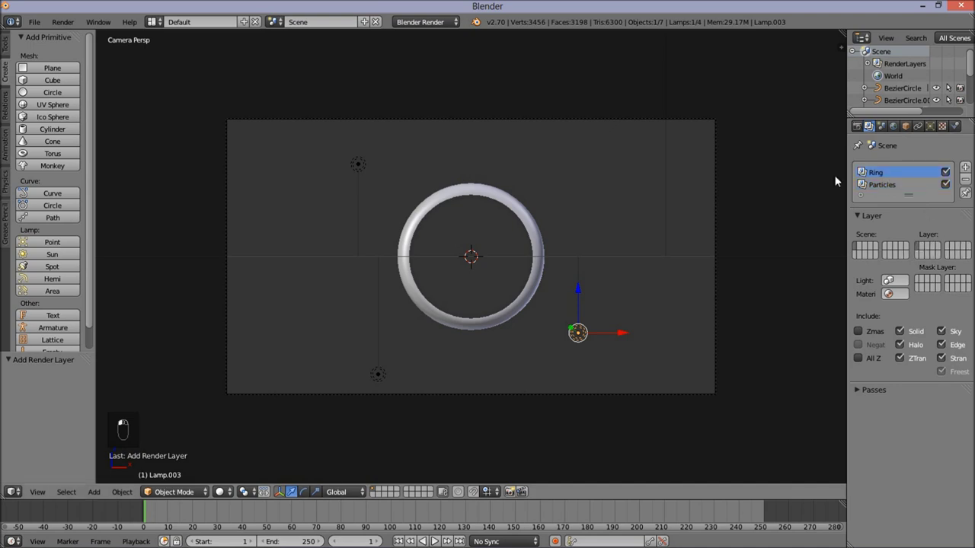
click(885, 185)
- Add a UV sphere at the ring's centre and scale it down to about 0.187
click(46, 106)
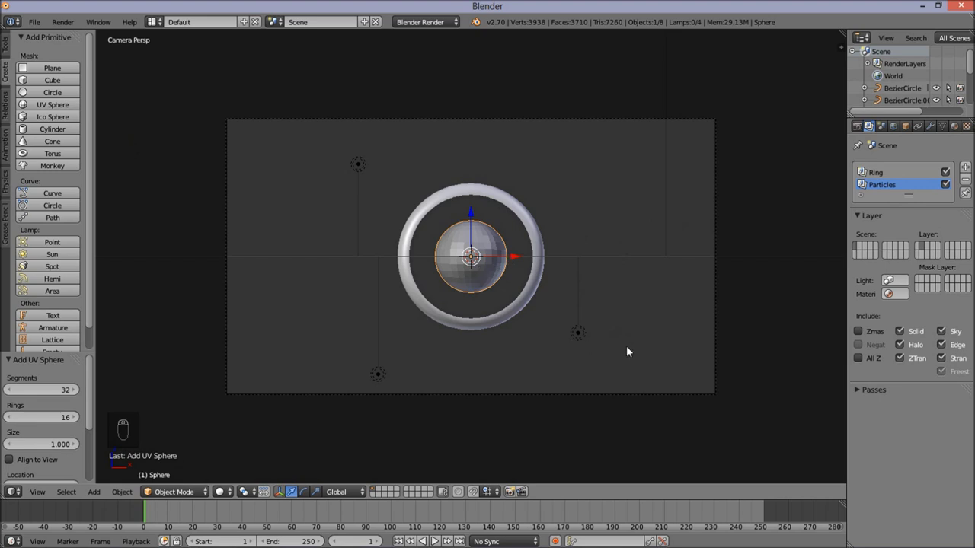
key(s)
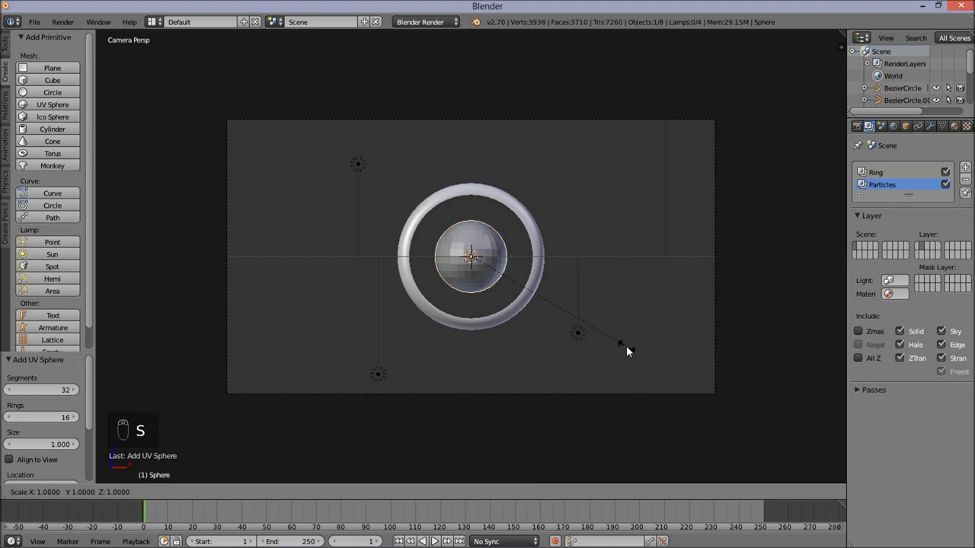
click(501, 269)
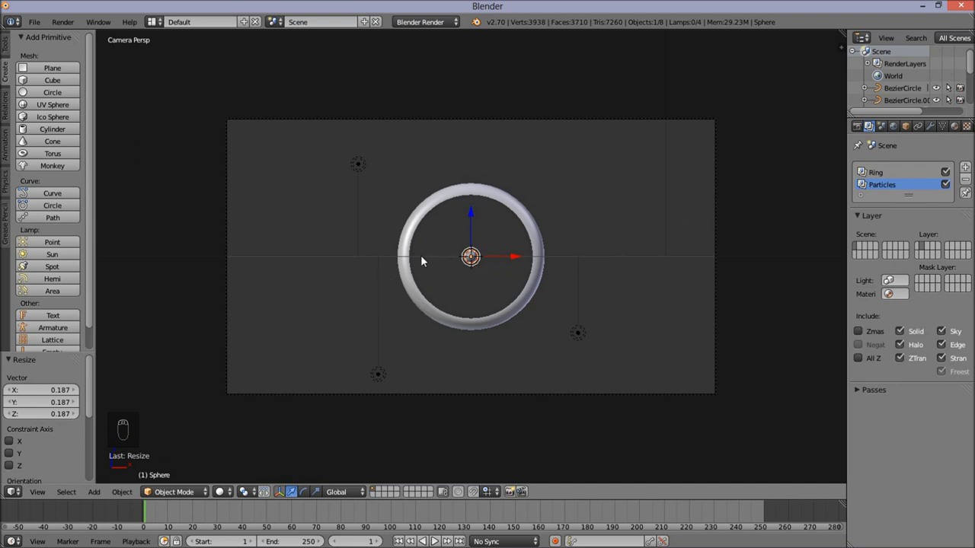
- Apply the Quick Explode effect to the small sphere
scroll(500, 275, up, 3)
scroll(450, 262, down, 1)
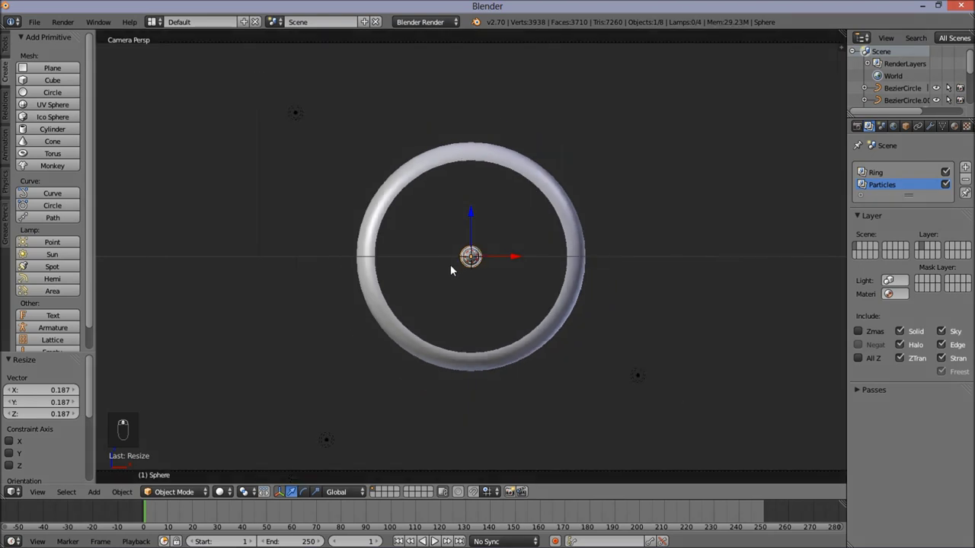
scroll(533, 230, down, 2)
key(space)
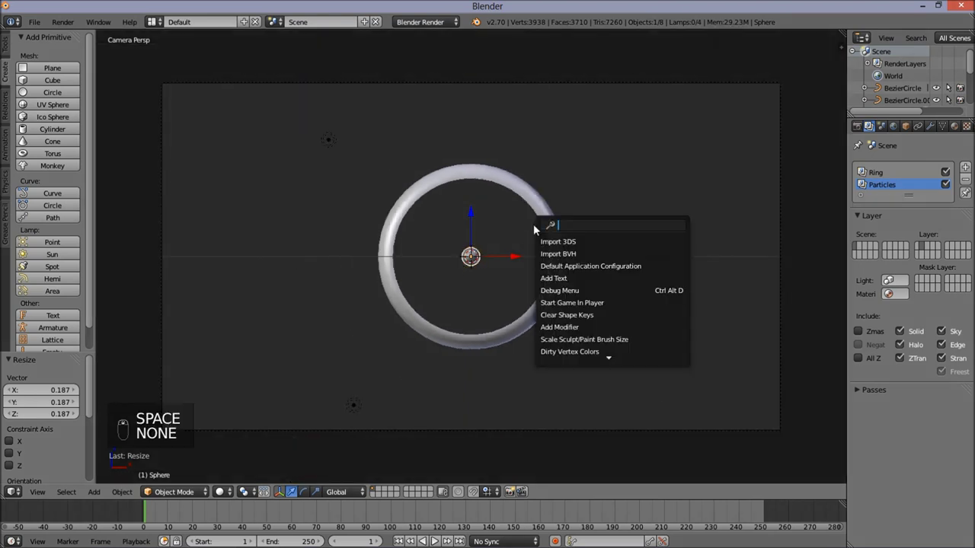
text(quick)
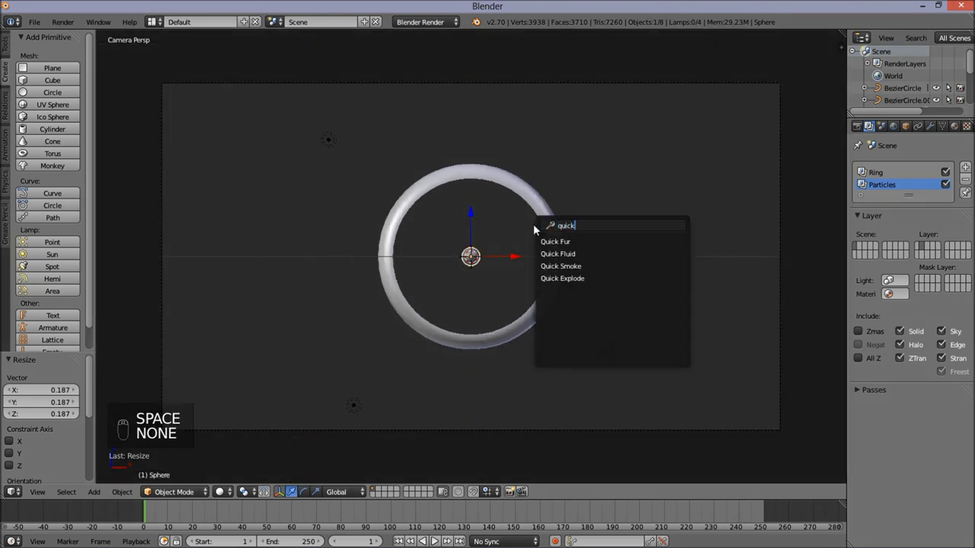
click(562, 278)
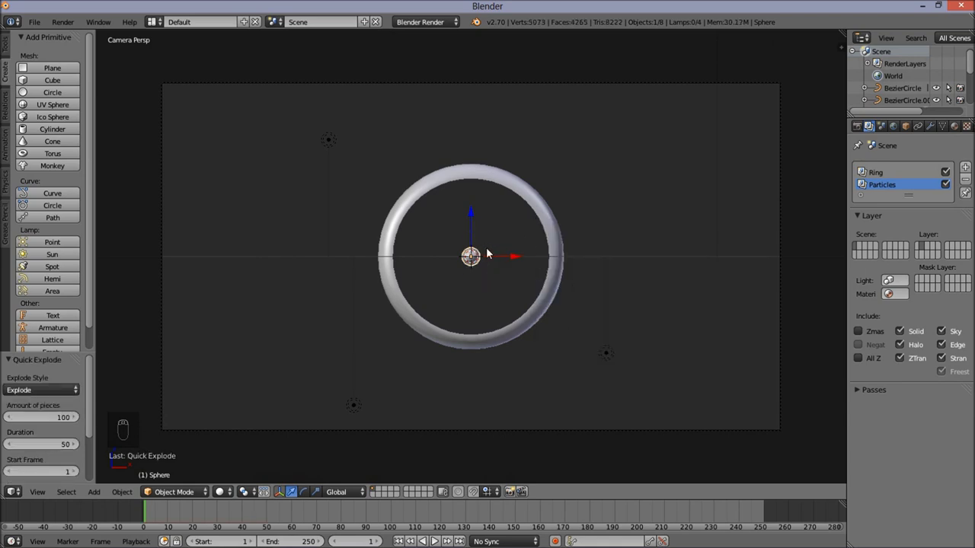
- Set the current frame to 0 and remove the sphere's Explode modifier, keeping its particle system
mouse_move(146, 515)
mouse_down()
mouse_move(172, 515)
mouse_move(141, 516)
mouse_up()
click(930, 126)
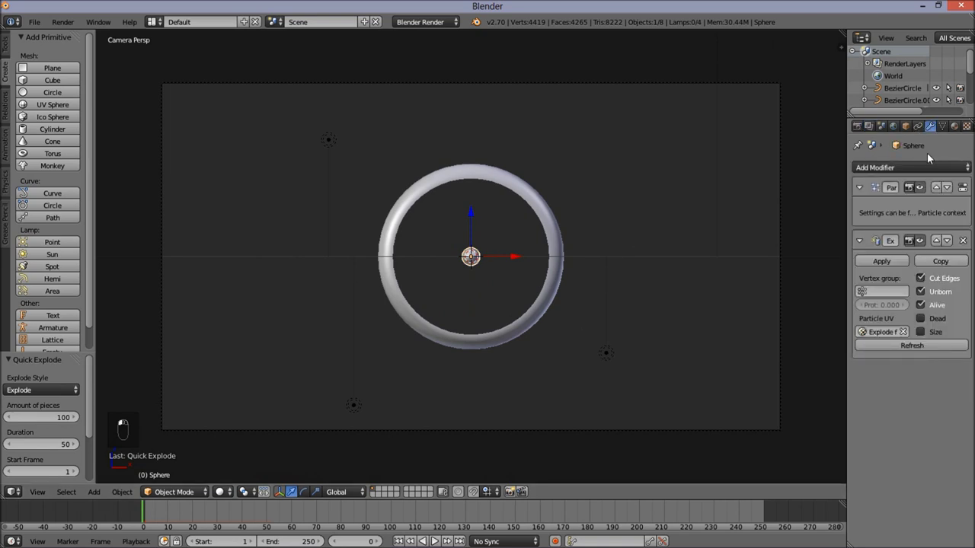
click(963, 240)
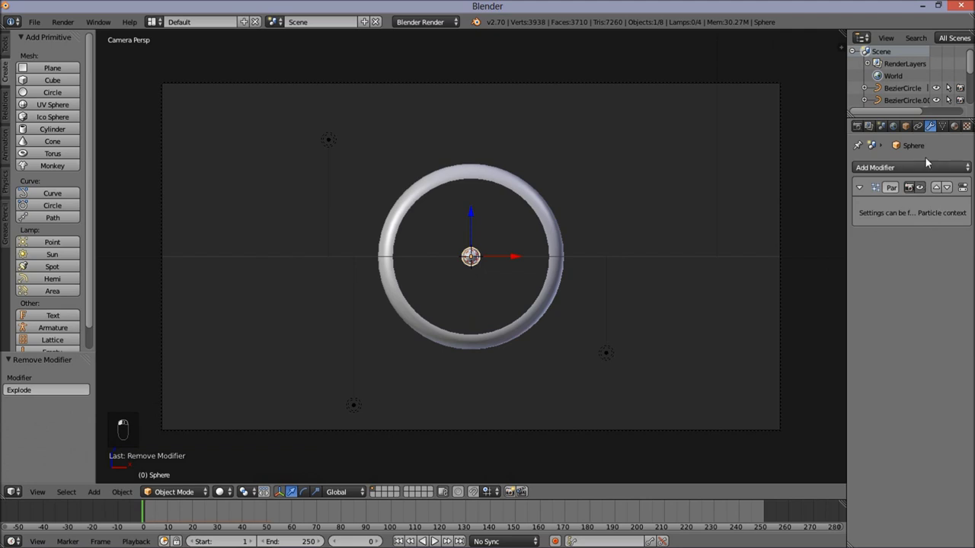
- Set the sphere's particle emission to 5000 particles, starting at frame 5 and ending at frame 85
click(954, 127)
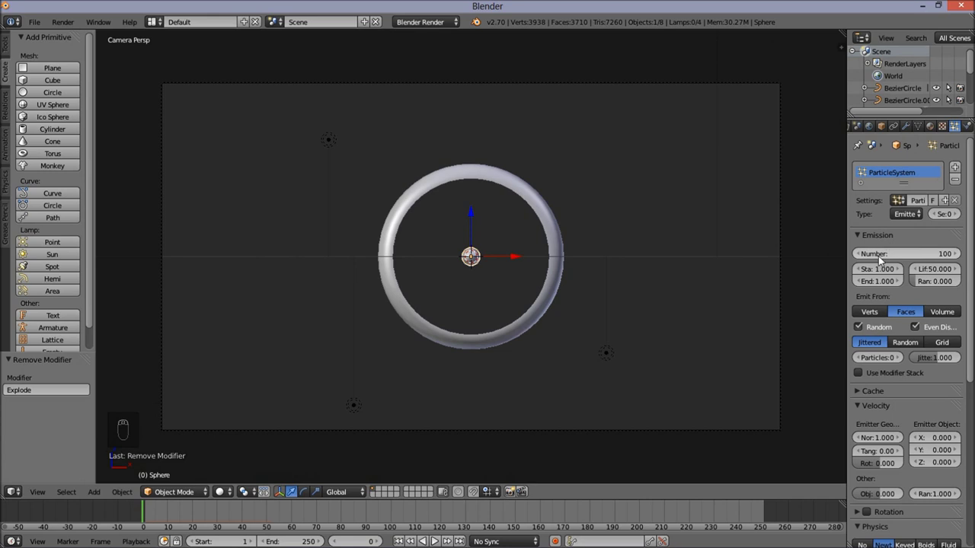
click(903, 253)
text(5000)
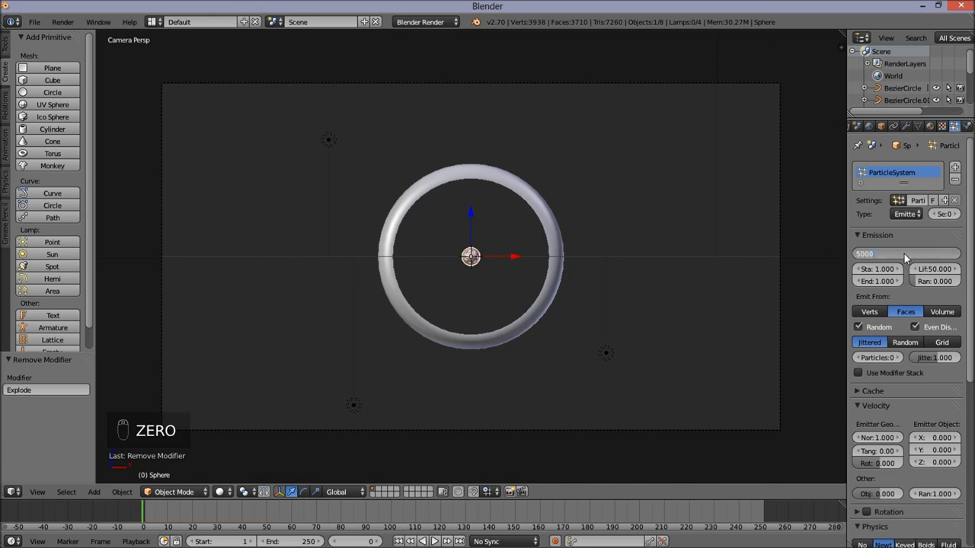
key(Return)
click(880, 279)
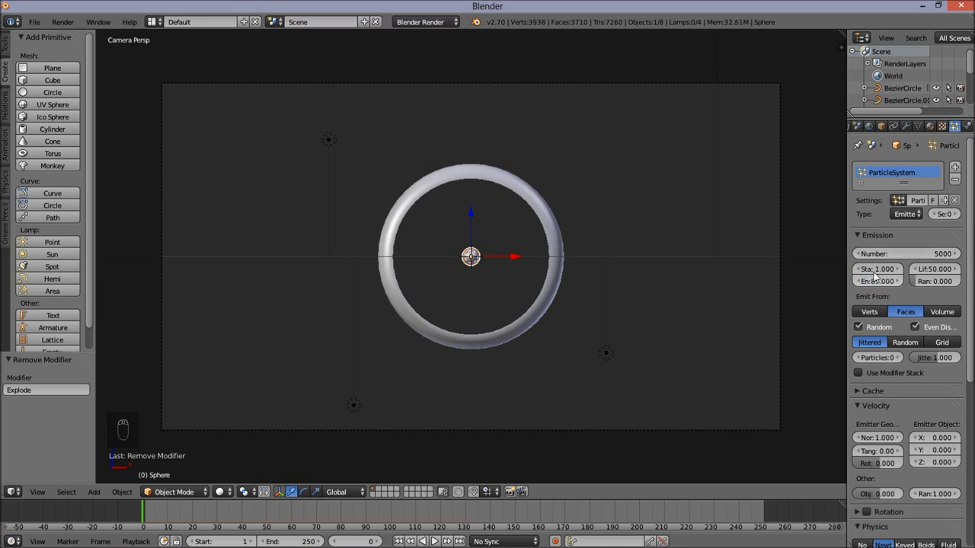
click(872, 271)
- Set the particles' normal velocity to 0.5 and tangent velocity to 0.07
scroll(900, 341, down, 2)
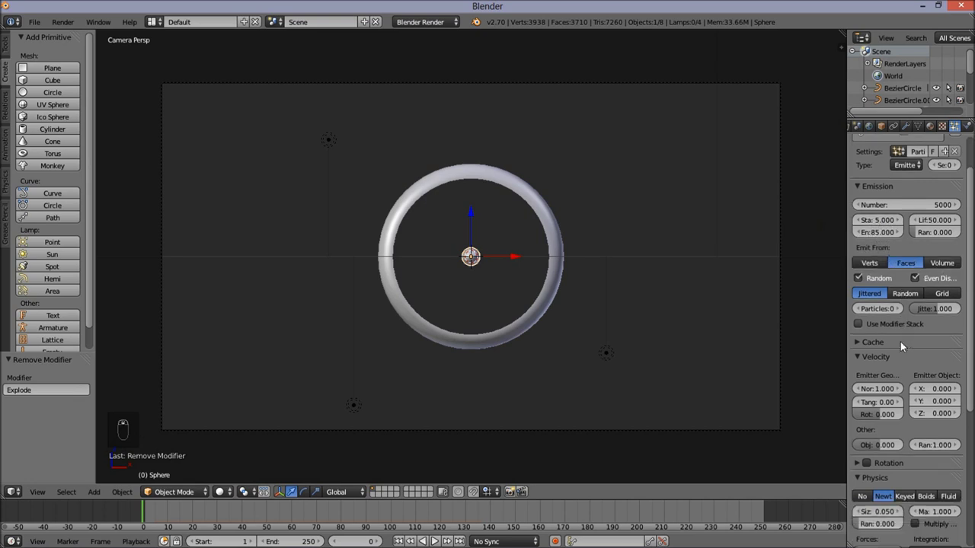
click(878, 390)
text(0.5)
key(Return)
click(884, 405)
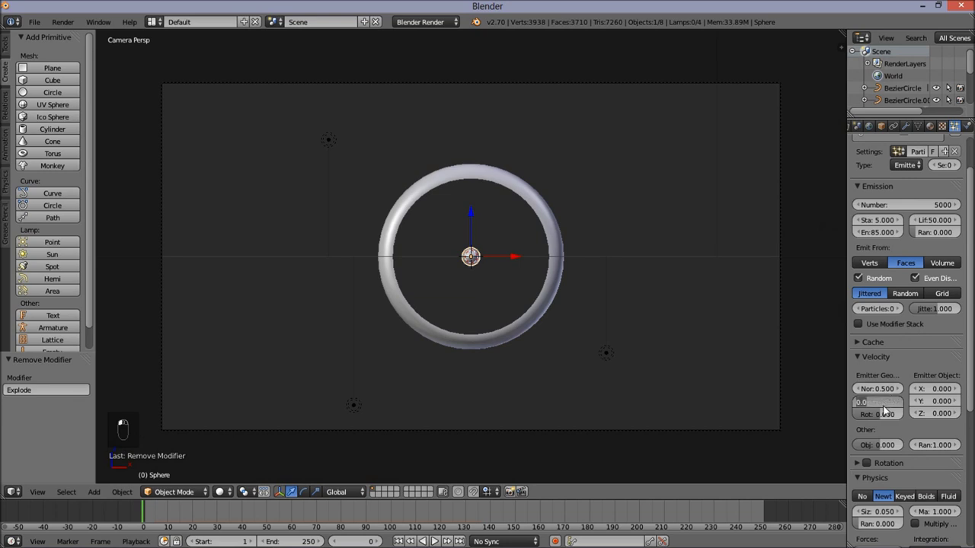
text(0.07)
key(Return)
- Set the particle physics forces to 0.07 Brownian and about 0.253 drag
scroll(884, 411, down, 1)
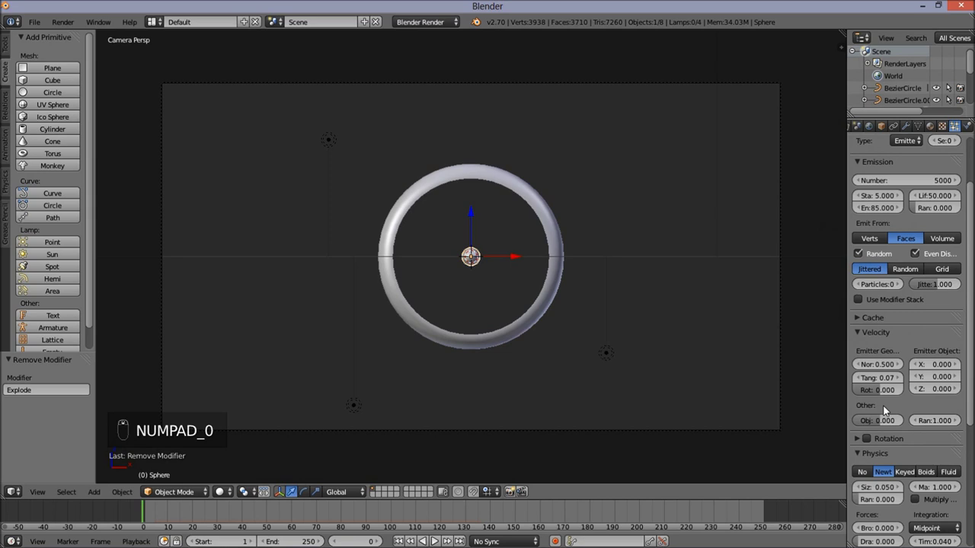
scroll(884, 411, down, 5)
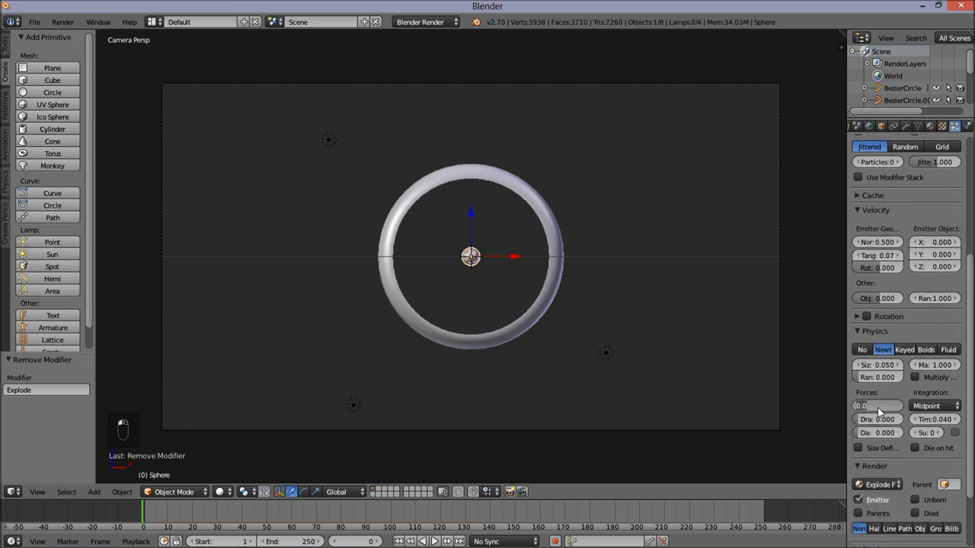
key(KP_0)
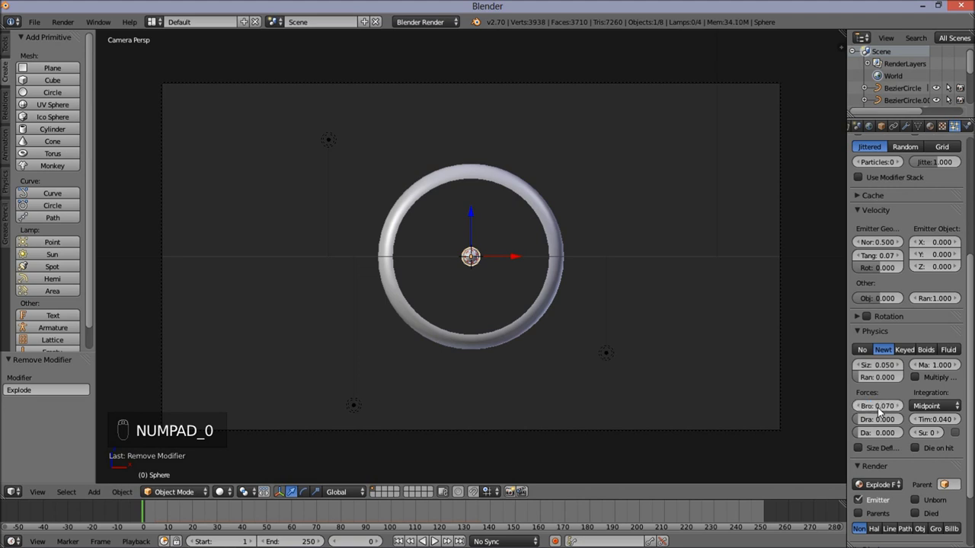
click(861, 420)
drag(860, 421, 871, 426)
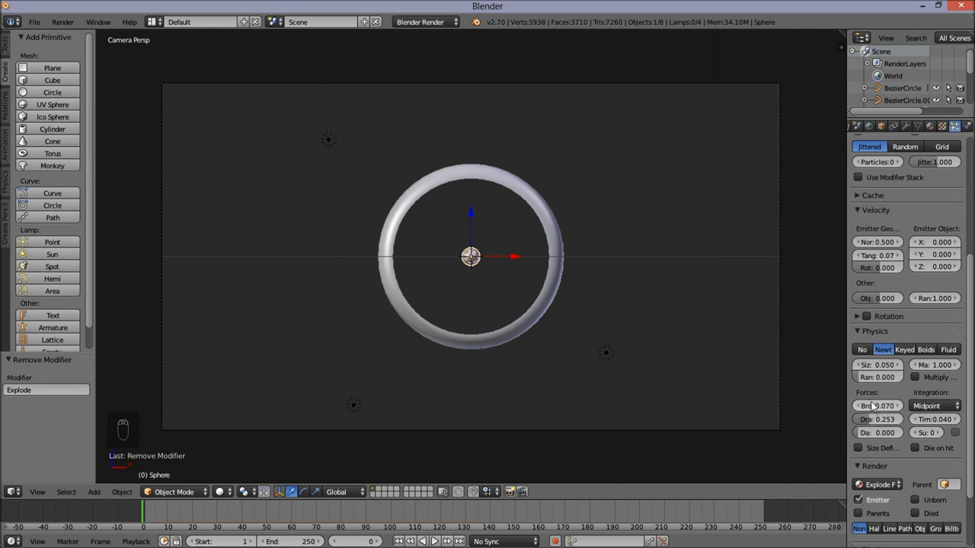
- Turn off rendering of the particle emitter and set the gravity field weight to 0
scroll(872, 406, down, 3)
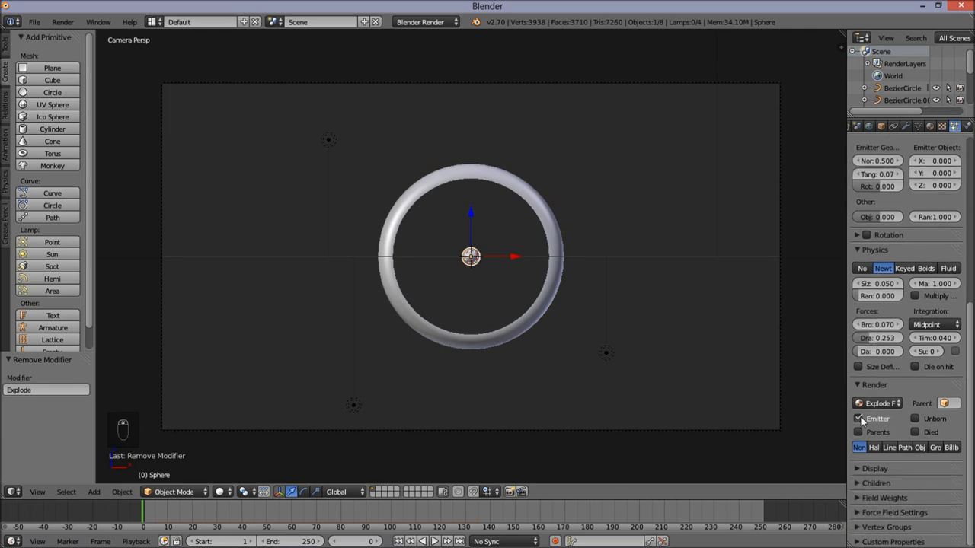
click(858, 418)
click(878, 501)
scroll(877, 500, down, 3)
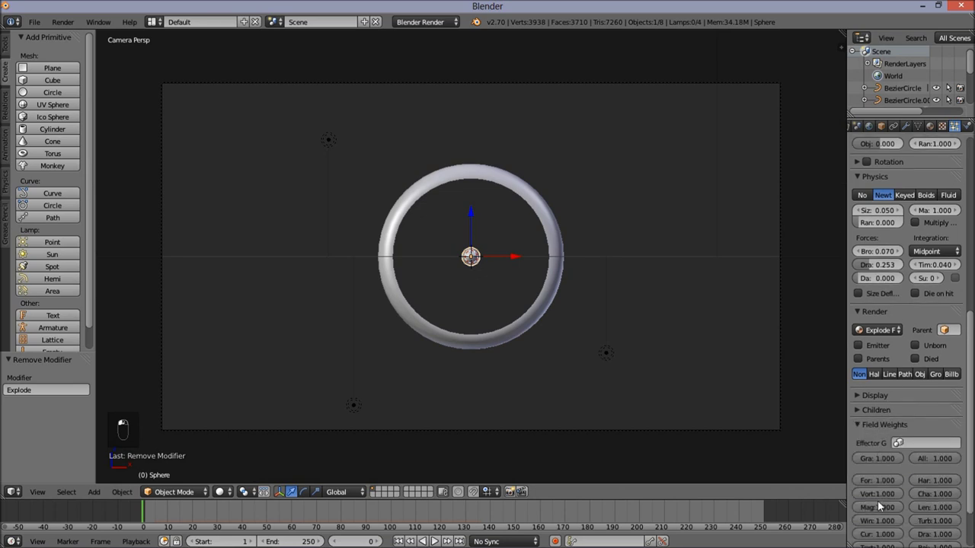
click(893, 459)
text(0)
key(Return)
- Set the particles to render as a group
scroll(889, 426, up, 1)
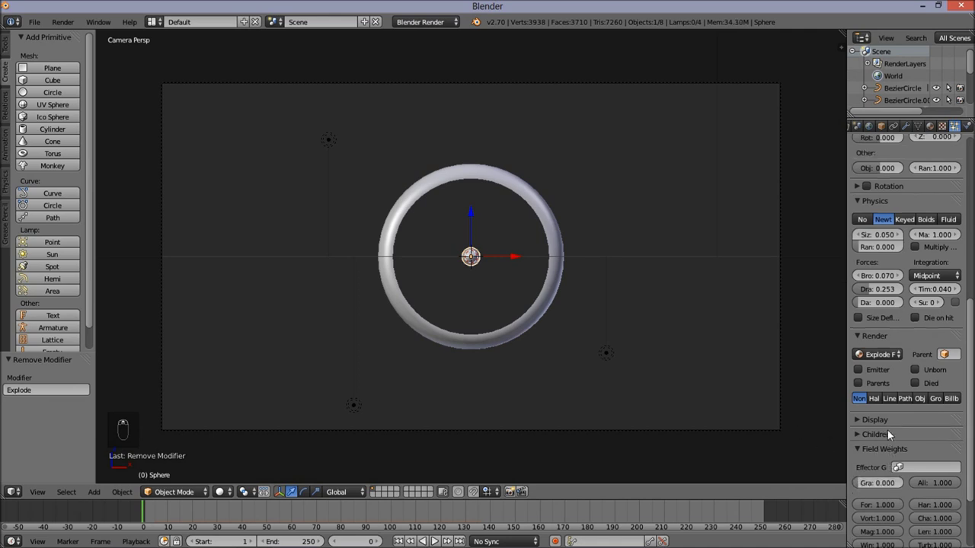
scroll(887, 434, down, 1)
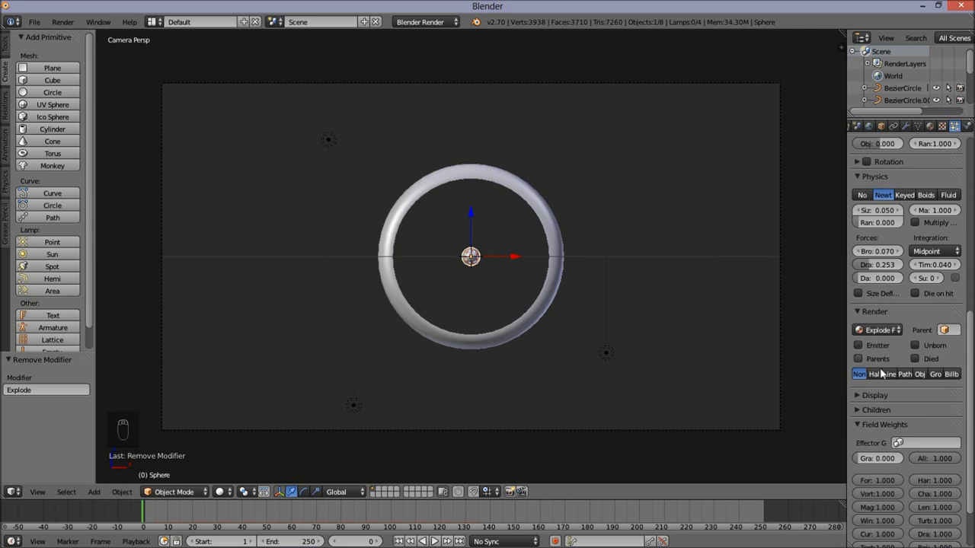
click(935, 376)
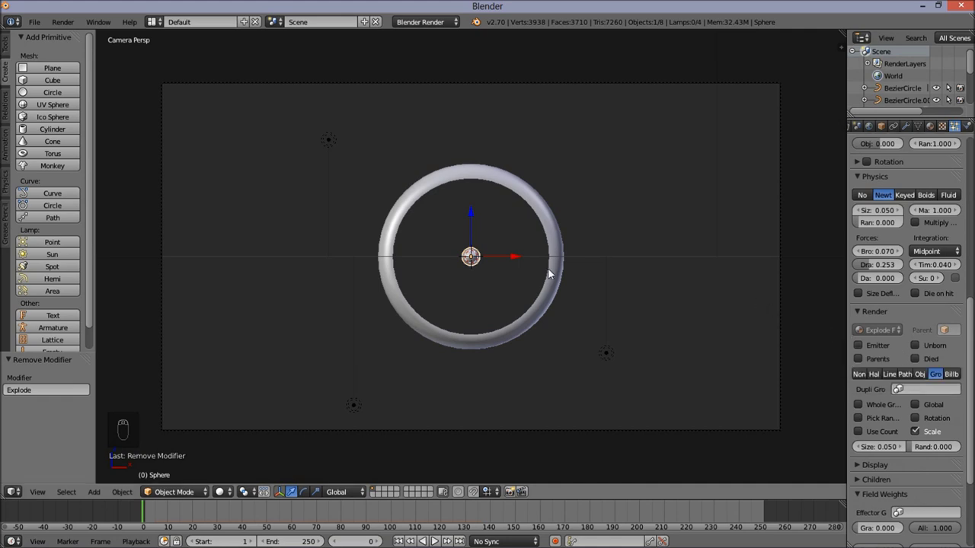
- Add a Bezier circle at the ring's centre and rotate it 90 degrees about the X axis
click(52, 206)
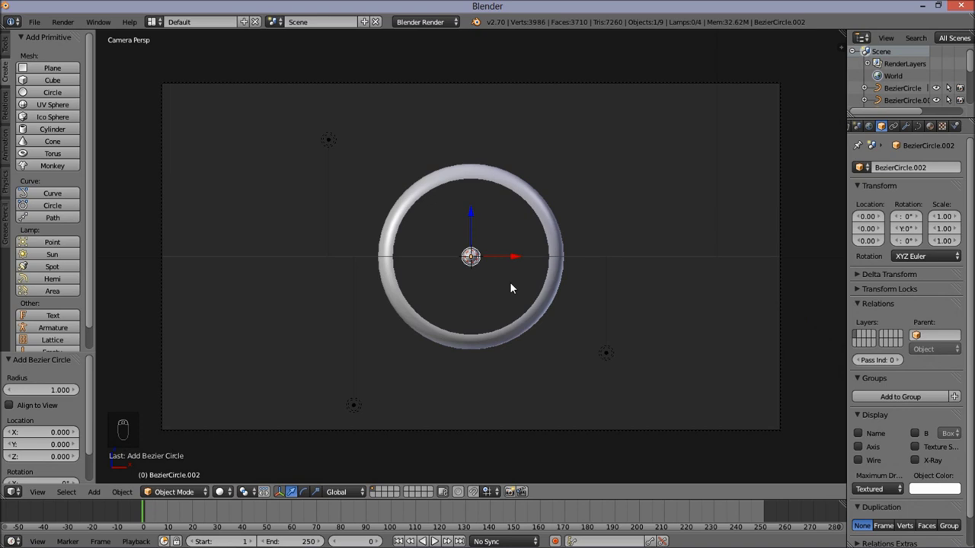
text(rx90)
key(Return)
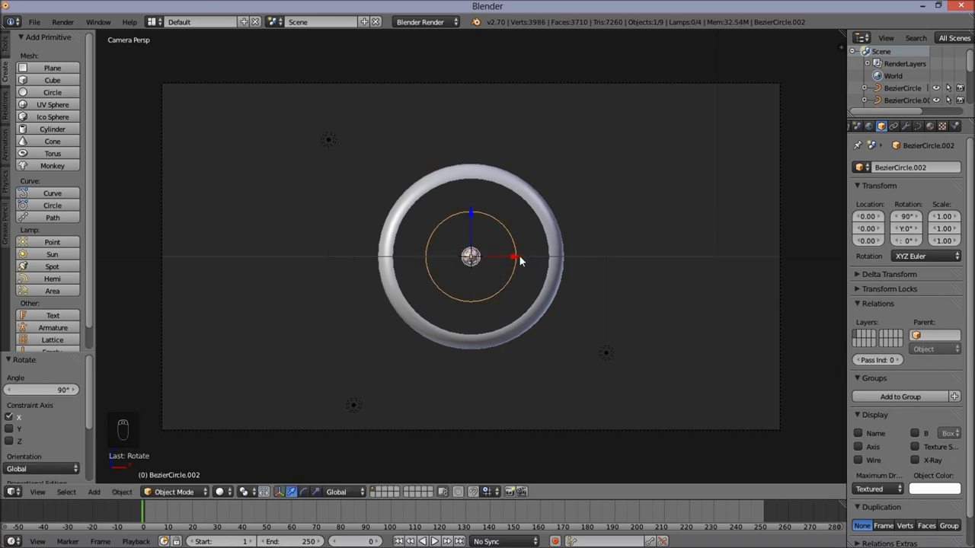
- Move the new circle about -8.463 along X, outside the camera frame, and scale it to about 0.664
drag(515, 262, 135, 268)
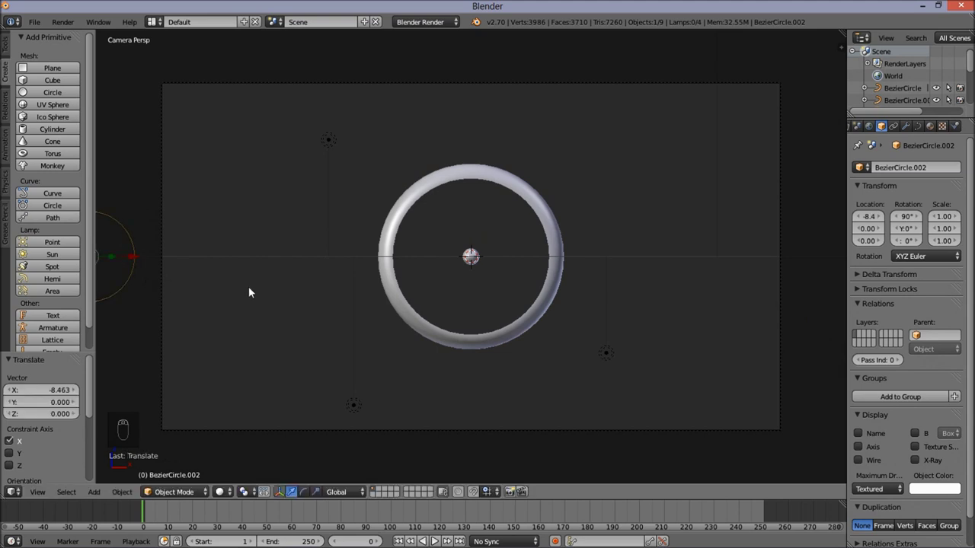
scroll(248, 287, down, 1)
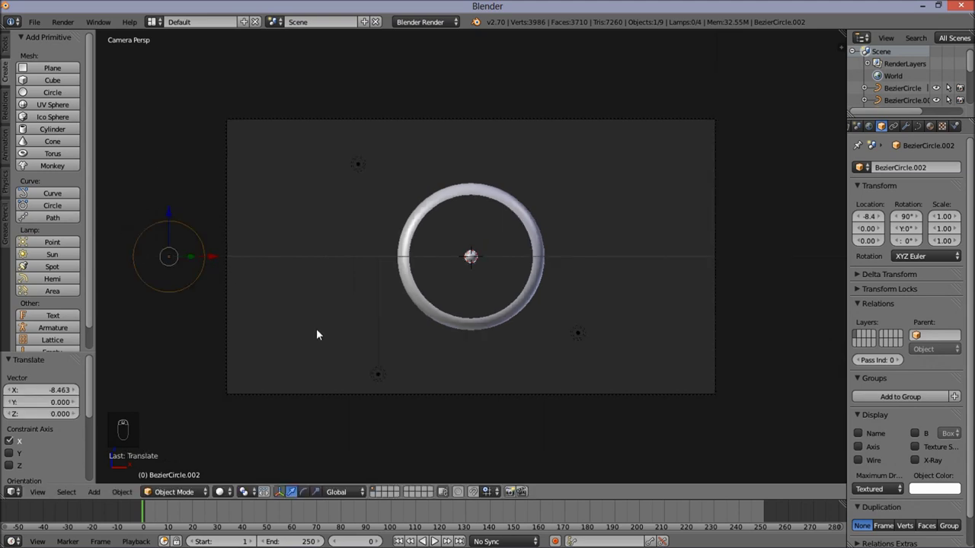
key(s)
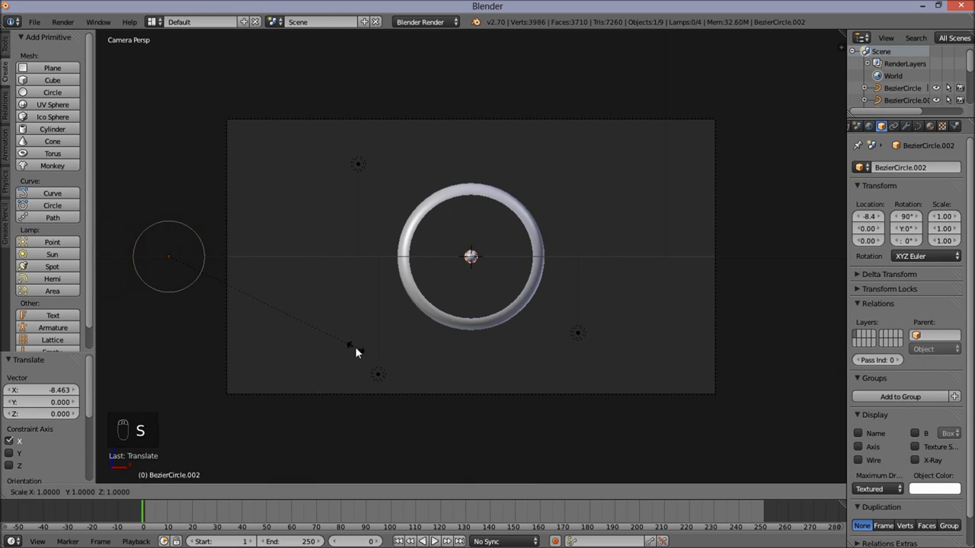
click(290, 320)
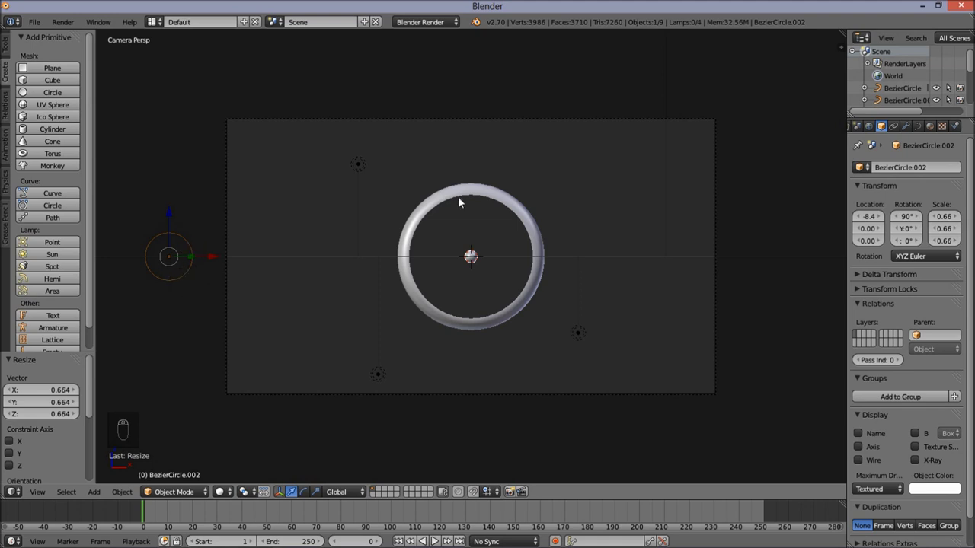
- Give the small Bezier circle a new material with a new texture
click(930, 127)
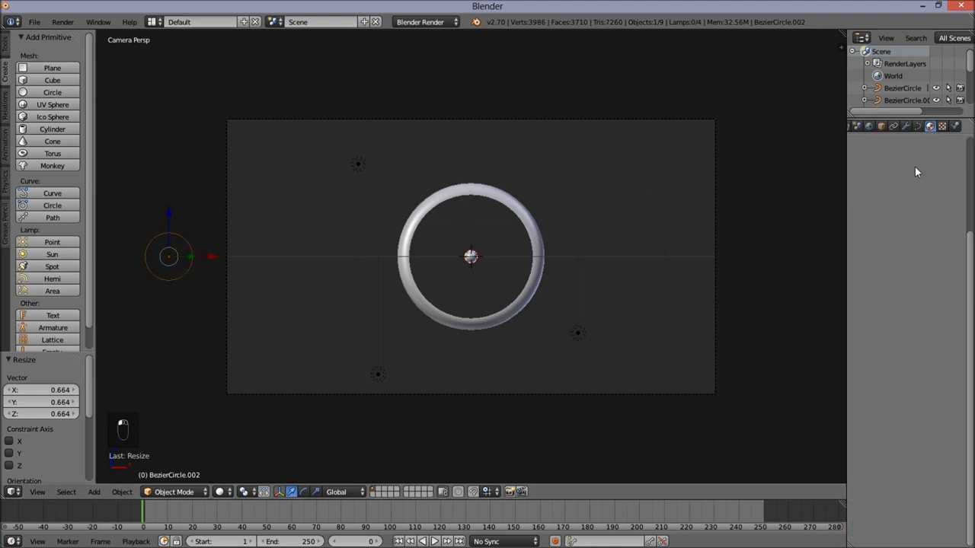
click(900, 207)
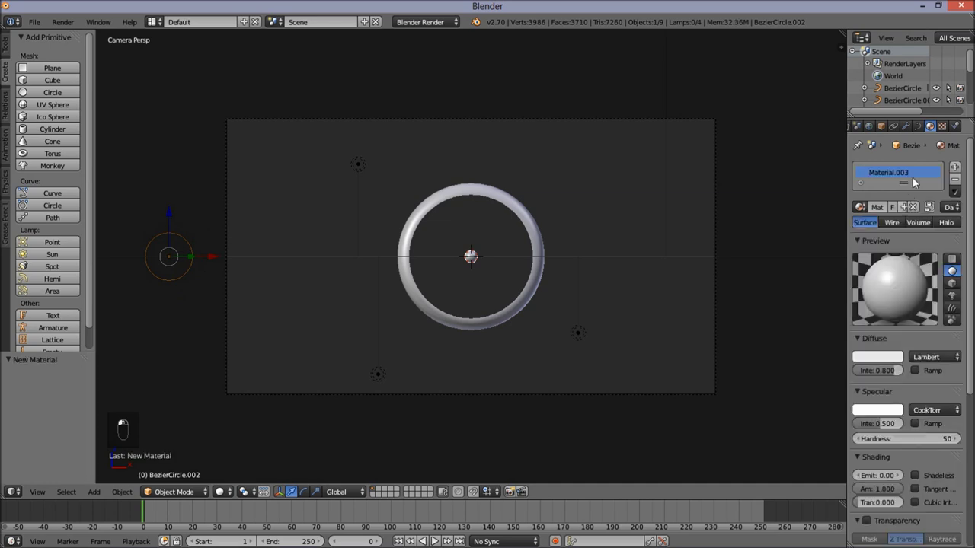
click(942, 127)
click(903, 264)
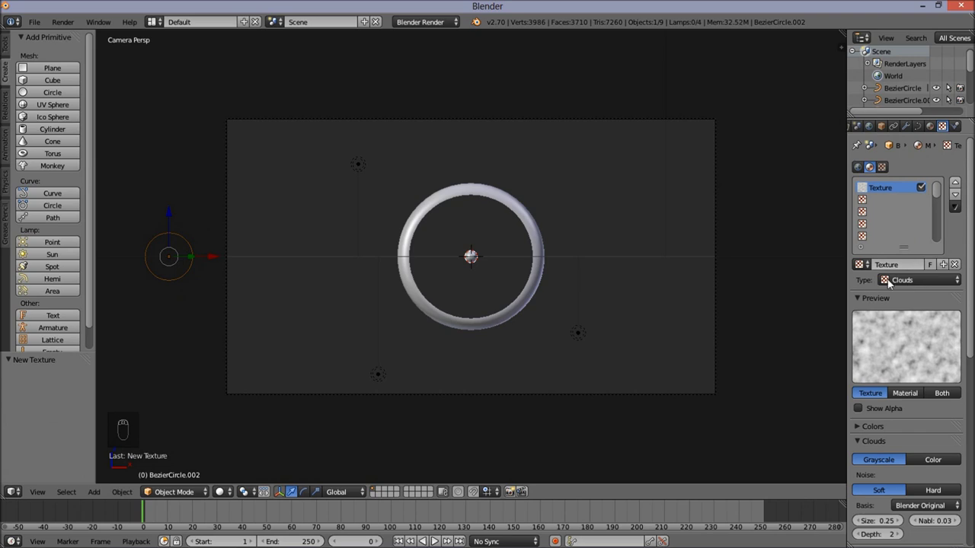
- Change the texture type to Image or Movie and load GTEX3.png from the Tutorial Files (The Ring) folder
click(906, 280)
click(919, 200)
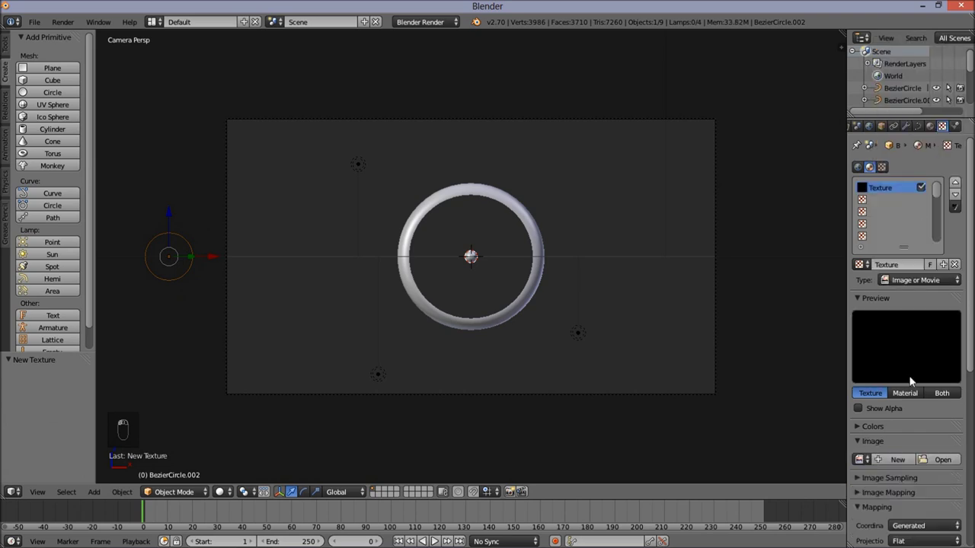
click(927, 459)
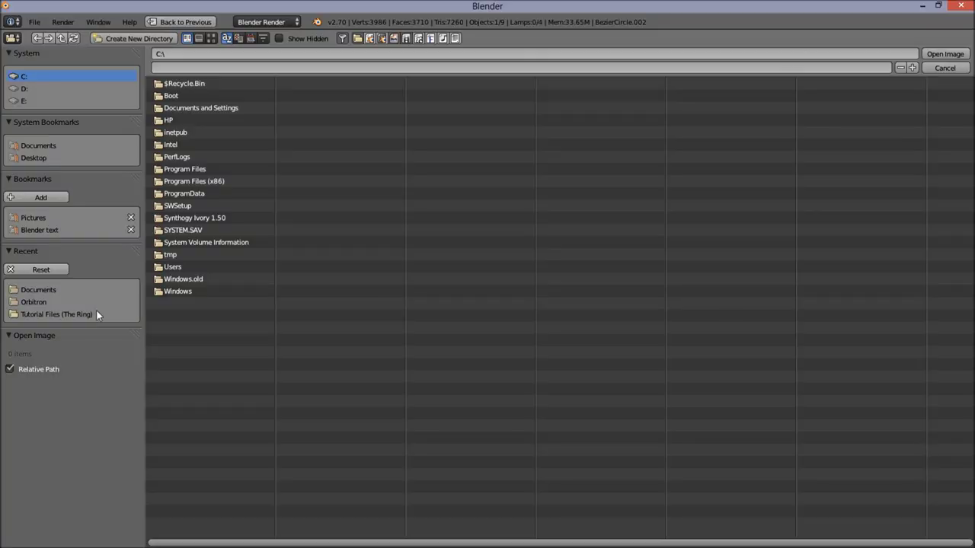
click(56, 318)
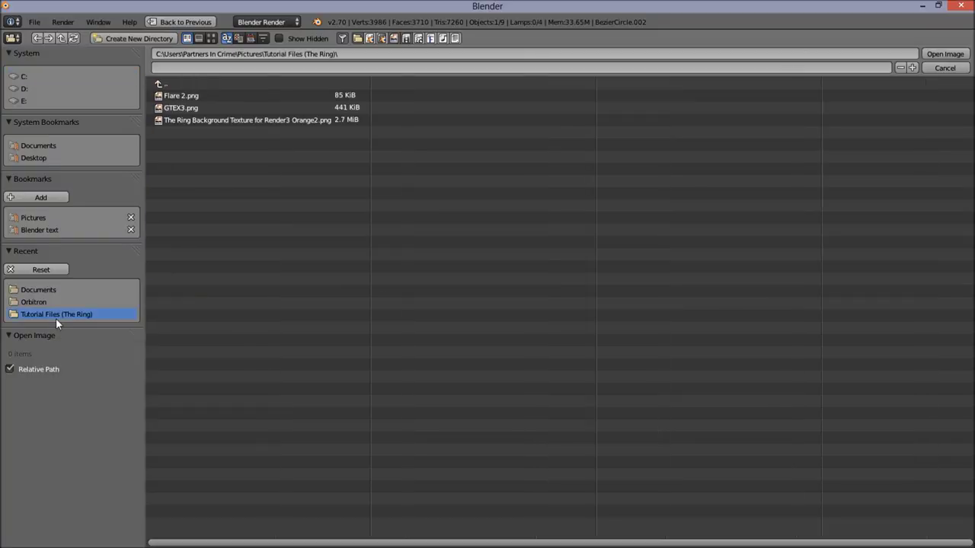
double_click(181, 109)
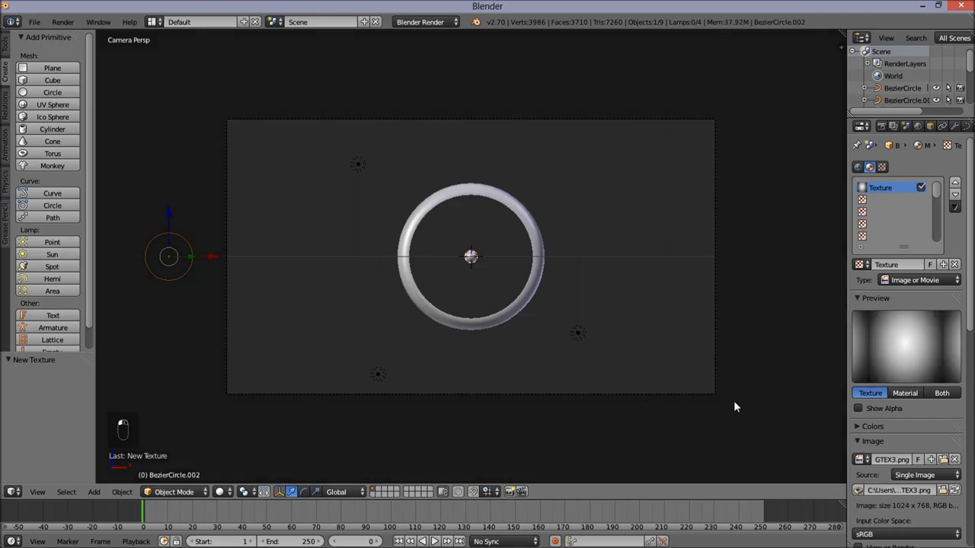
- Set the blue RGB Multiply value of the image texture's colors to 0
click(872, 427)
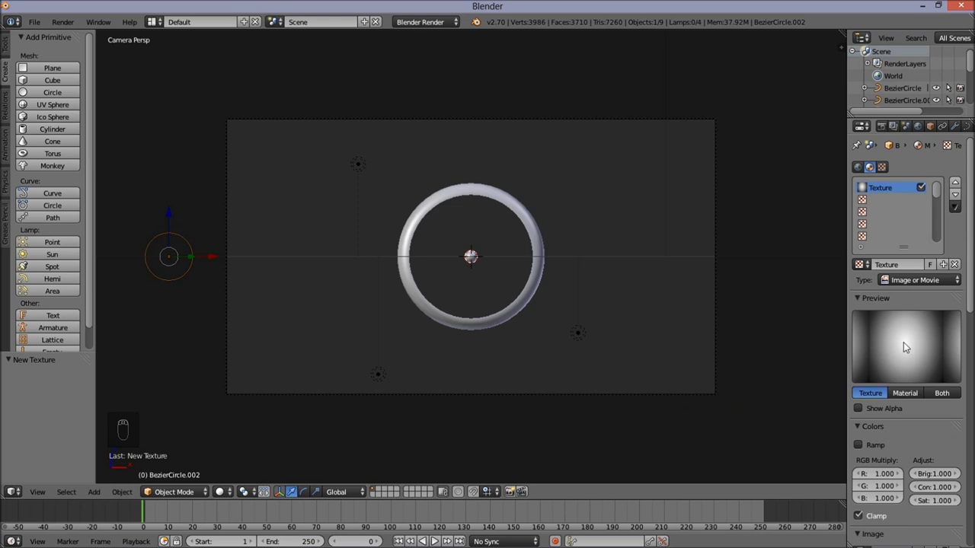
drag(886, 501, 675, 493)
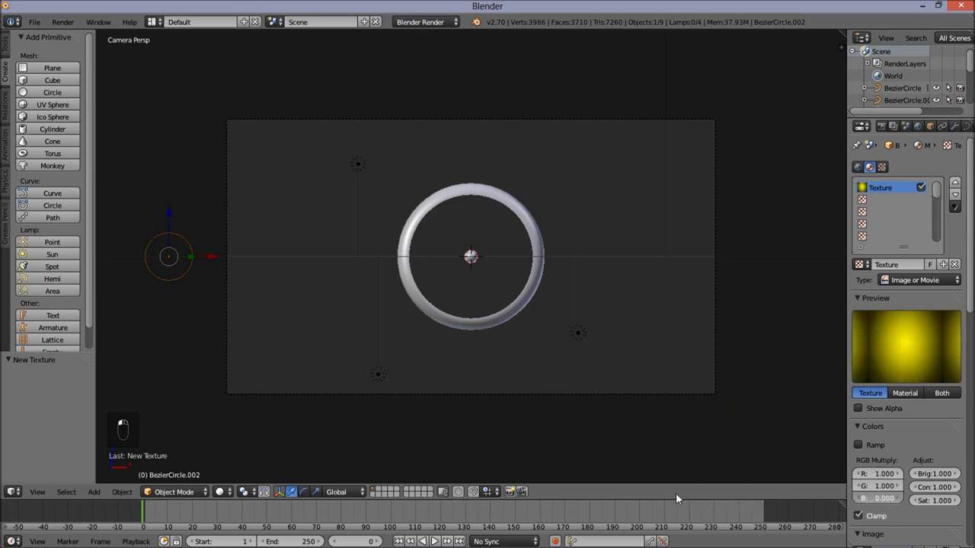
- Set the image texture's RGB Multiply to red 1.5 and green 0.7, and its saturation to 0.7
click(877, 476)
text(1.5)
key(Return)
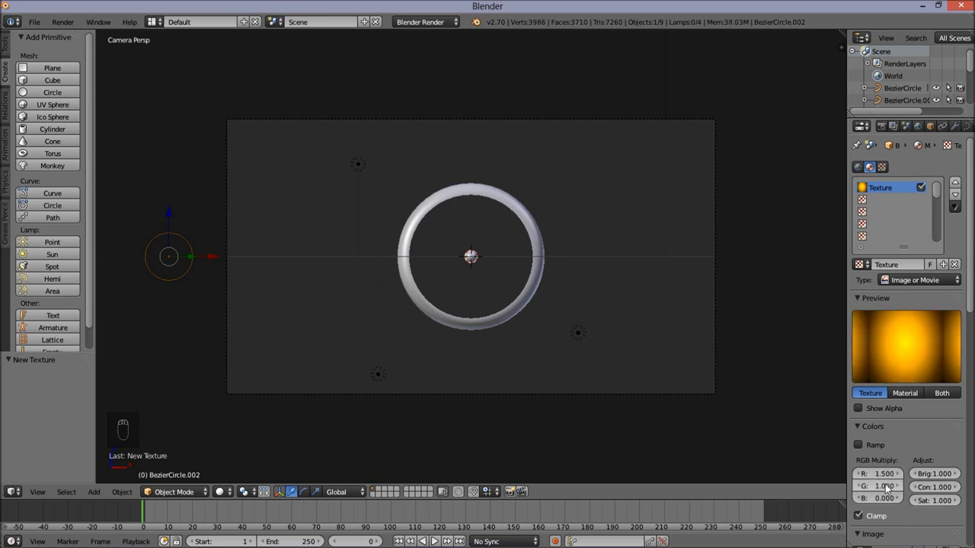
click(885, 487)
text(0.7)
key(Return)
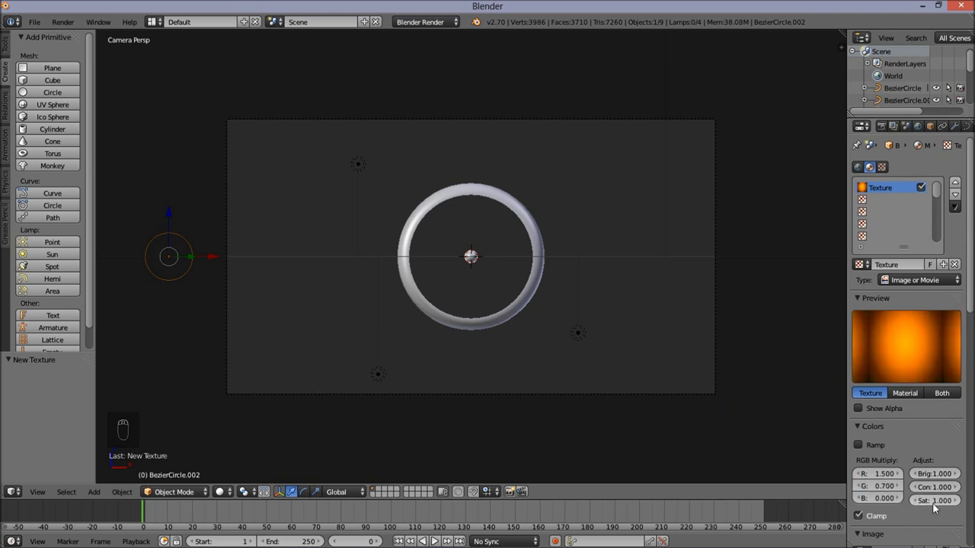
text(0.7)
key(Return)
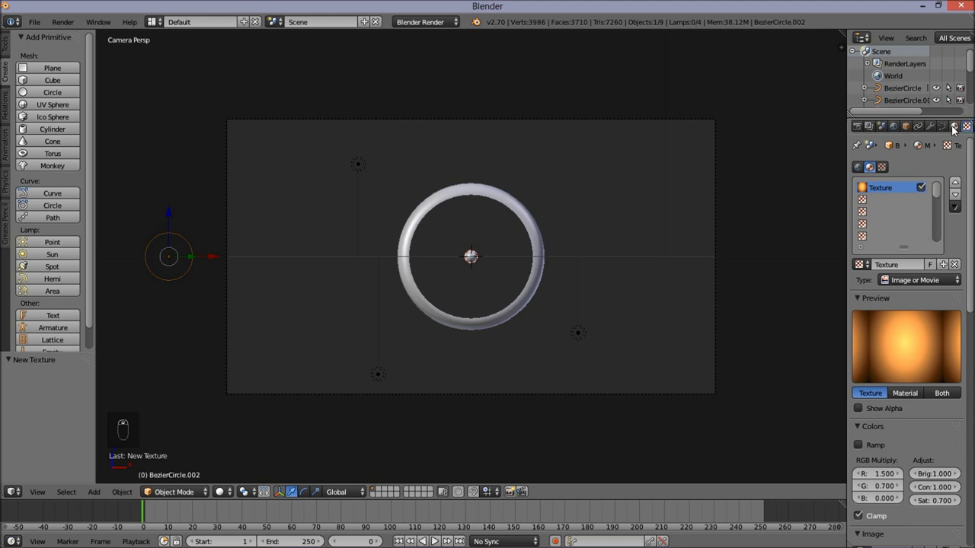
- Set the small circle's material emit value to 2 and change its curve shape to 2D
click(954, 127)
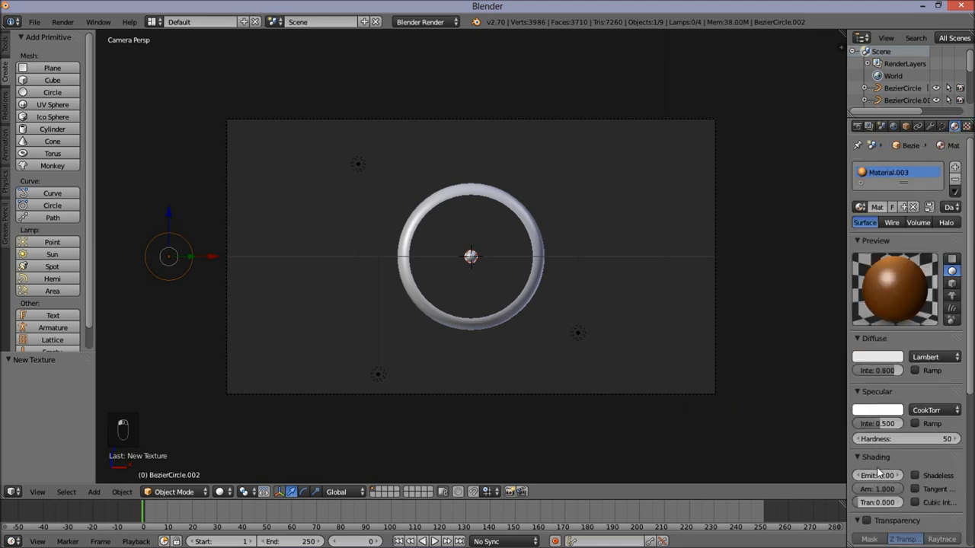
text(2)
key(Return)
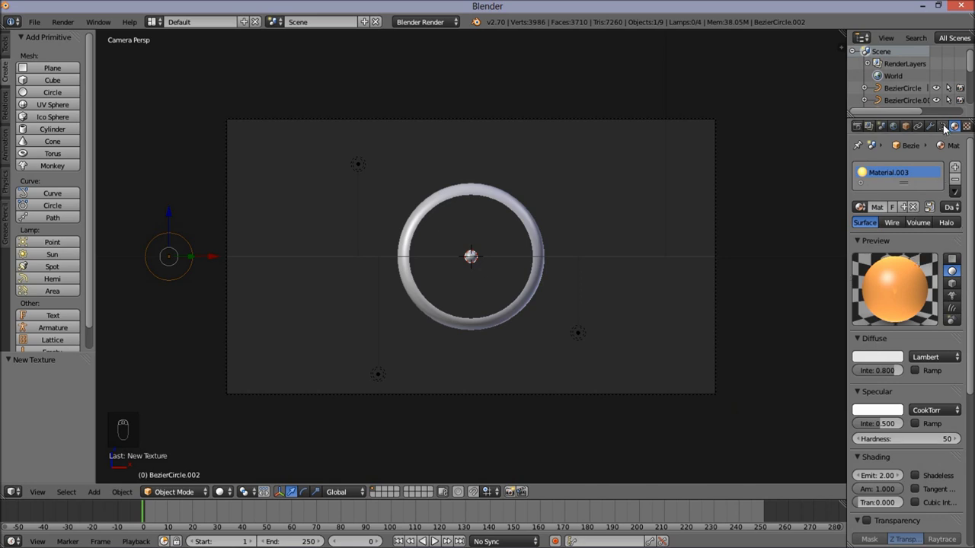
click(942, 126)
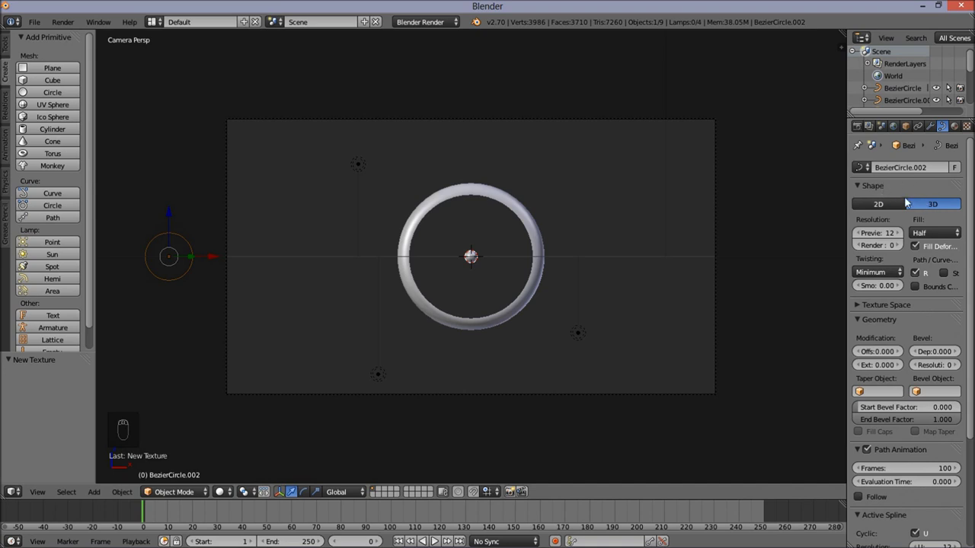
click(882, 204)
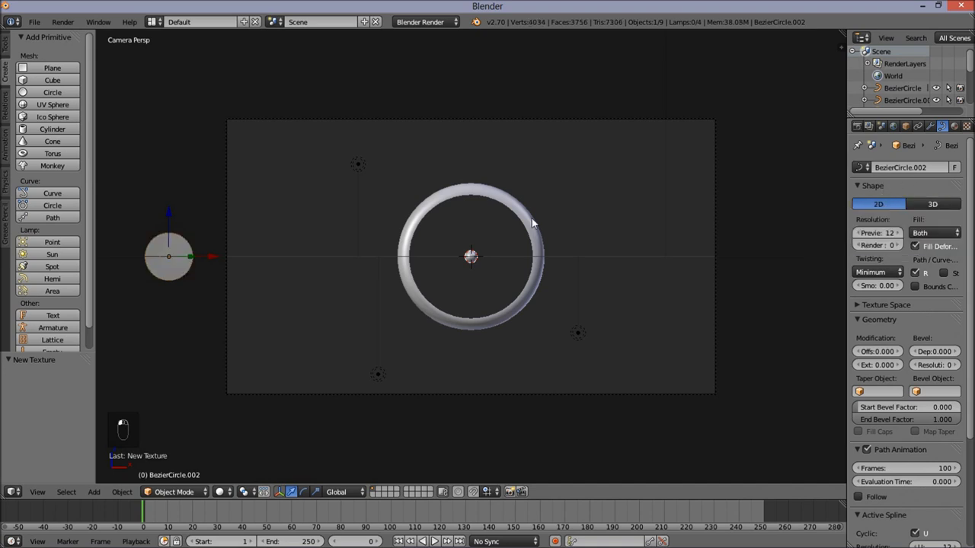
- Duplicate the filled circle, move the copy about 1.530 up along Z, and scale it to about 0.438
key(shift+d)
right_click(206, 242)
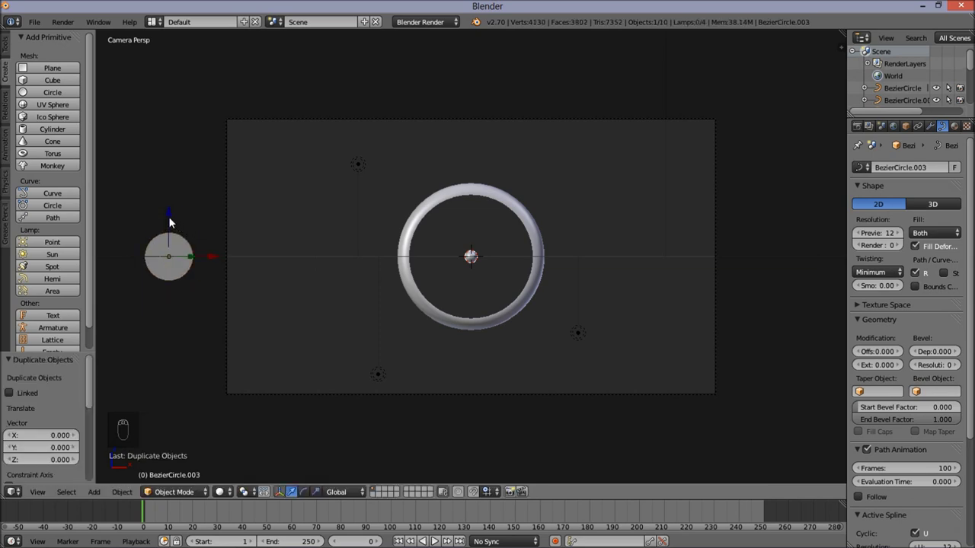
drag(169, 216, 130, 158)
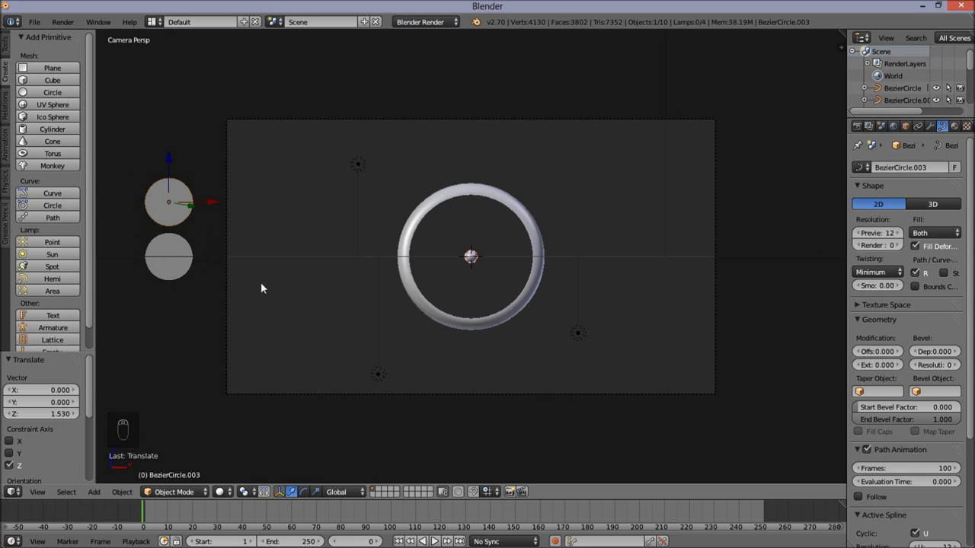
key(s)
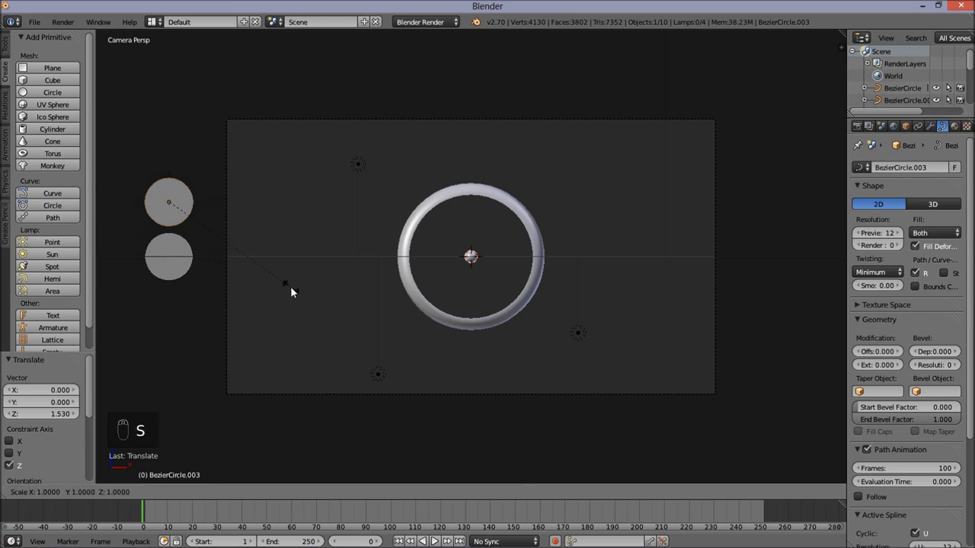
click(233, 218)
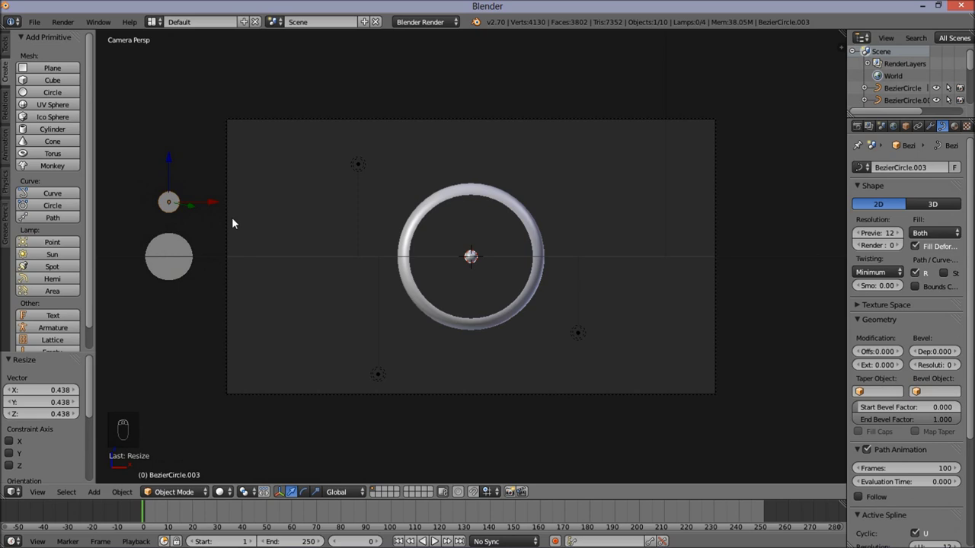
- Group the two filled circles and assign that group as the dupli group of the central sphere's particle system
shift+right_click(175, 248)
key(ctrl+g)
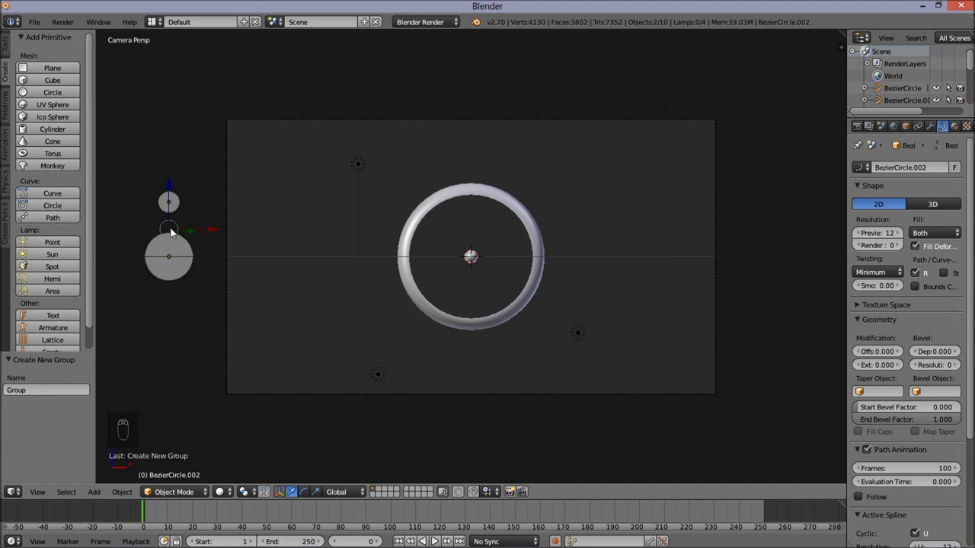
right_click(470, 257)
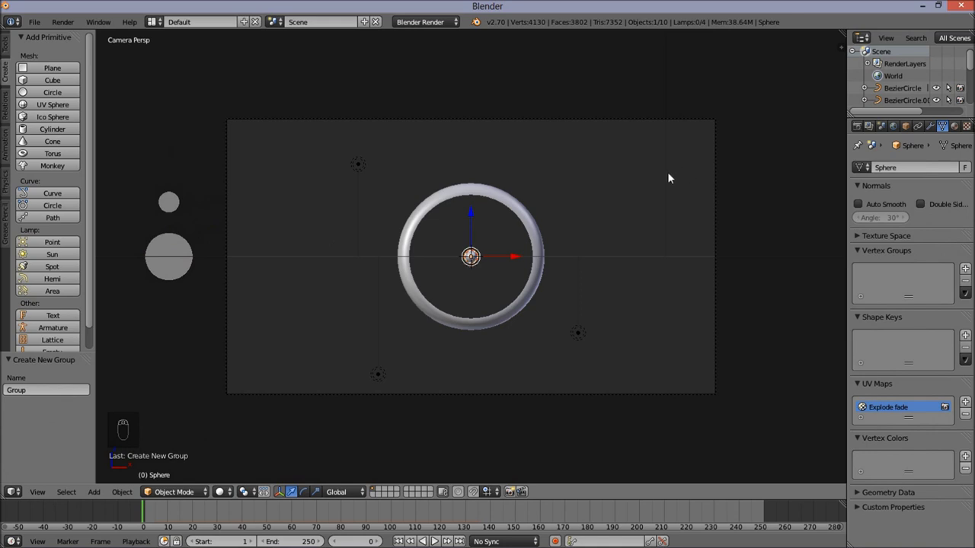
scroll(911, 131, down, 2)
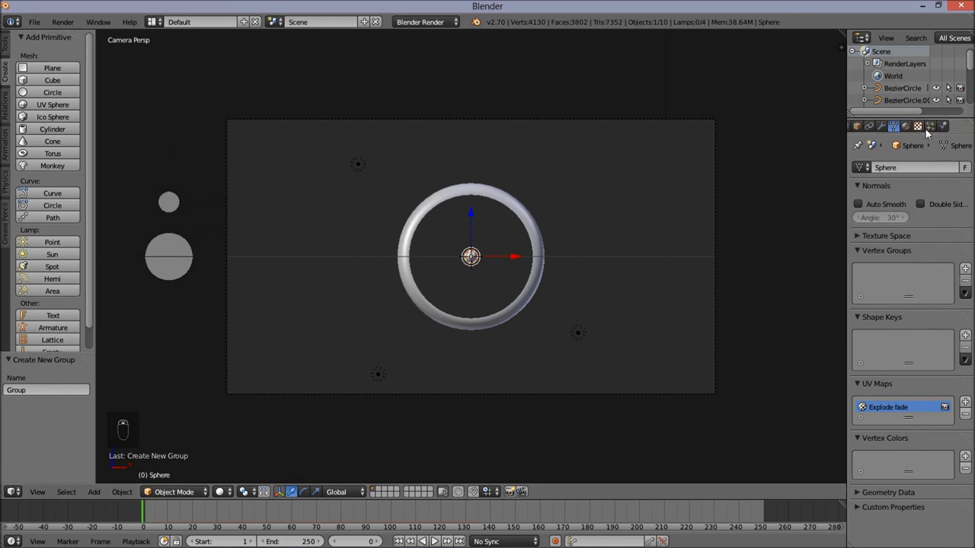
click(927, 127)
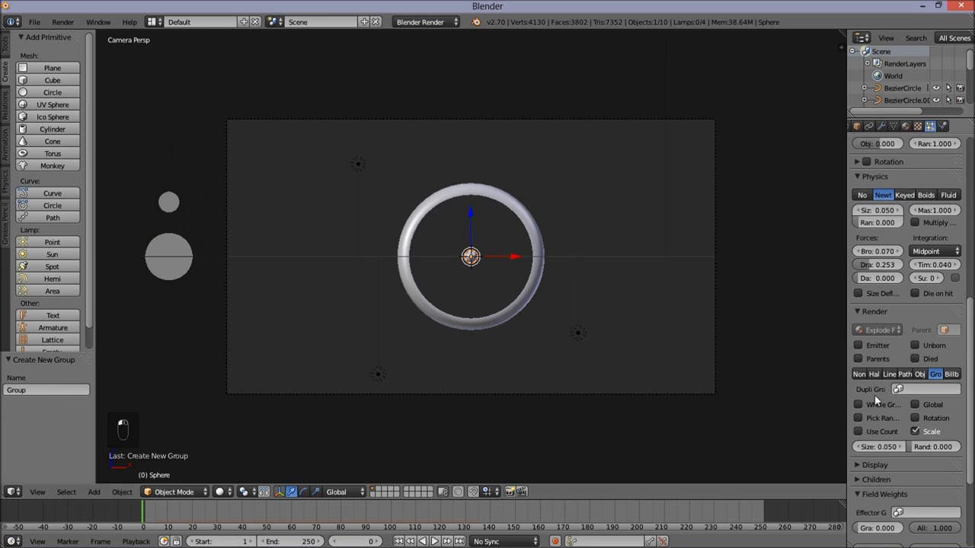
click(919, 389)
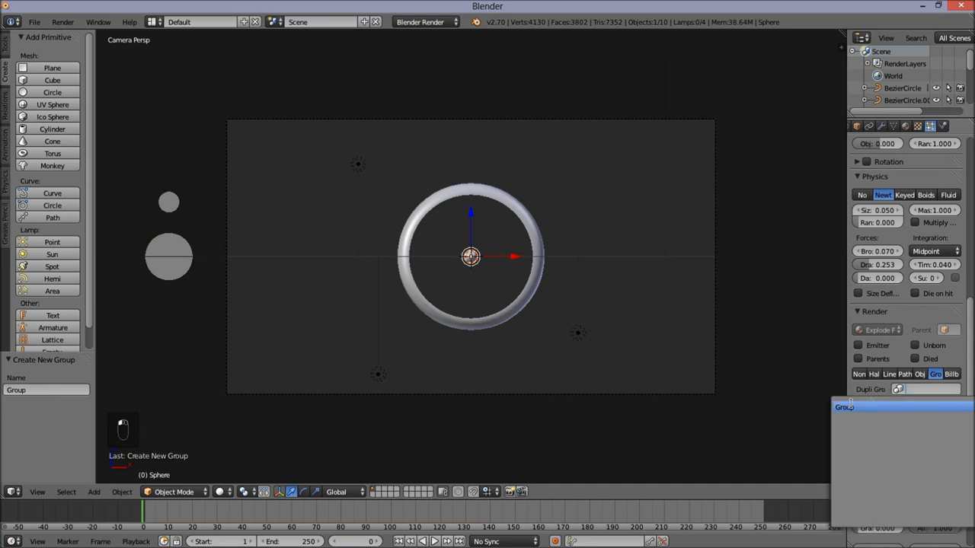
click(881, 406)
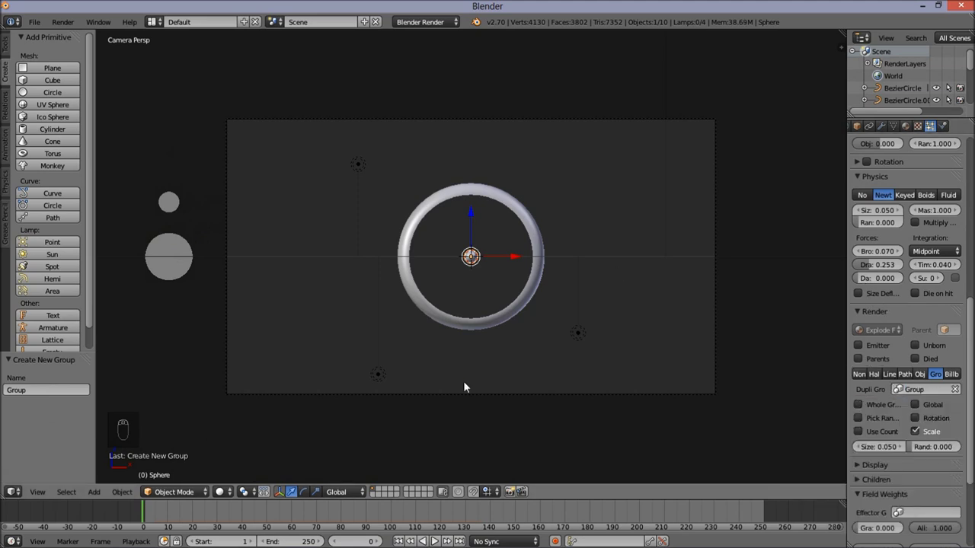
- Play the animation to preview the particles inside the ring and stop it at frame 32
scroll(457, 365, up, 2)
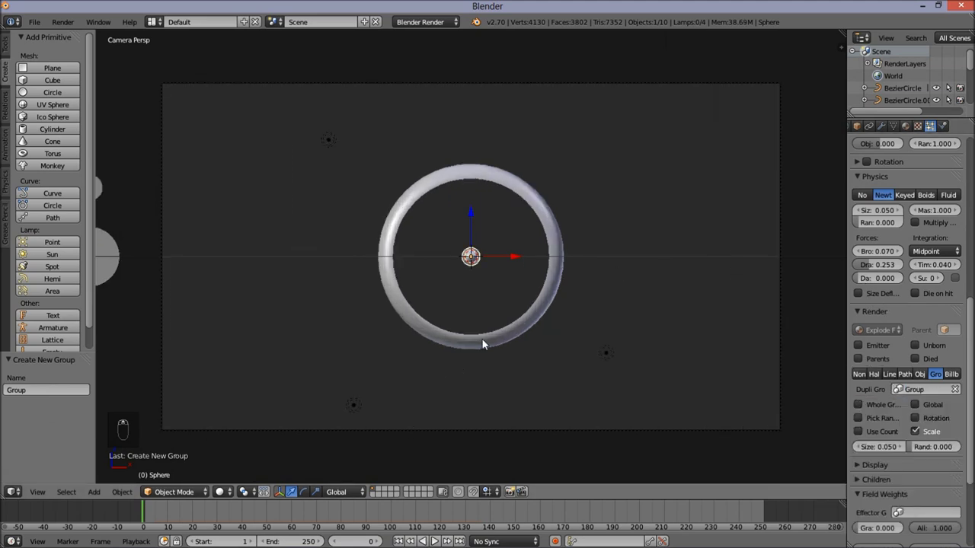
scroll(482, 339, up, 3)
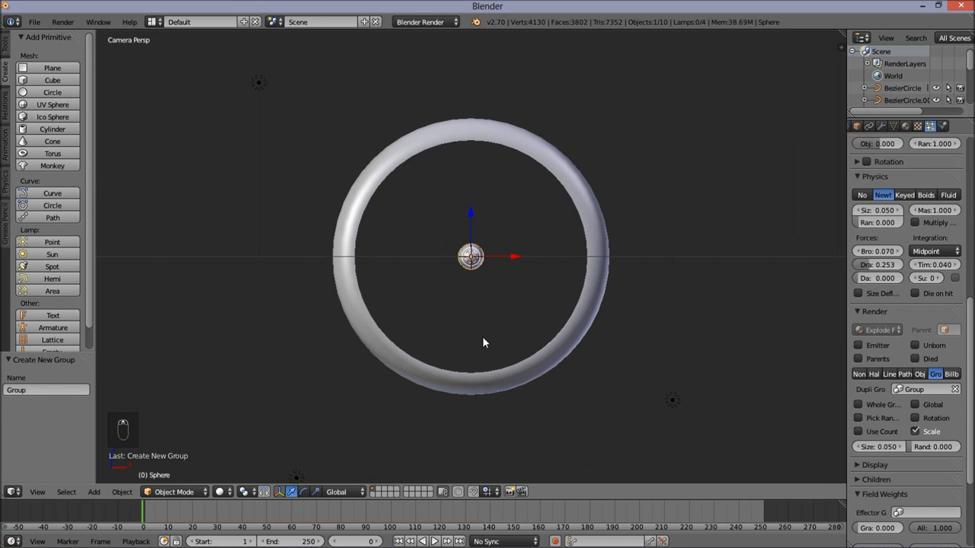
click(435, 542)
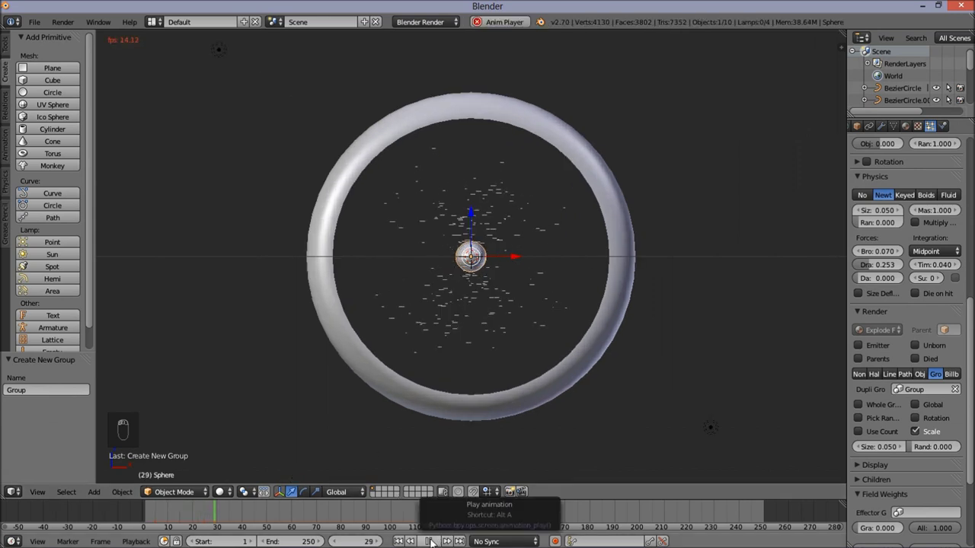
click(429, 540)
scroll(479, 370, up, 1)
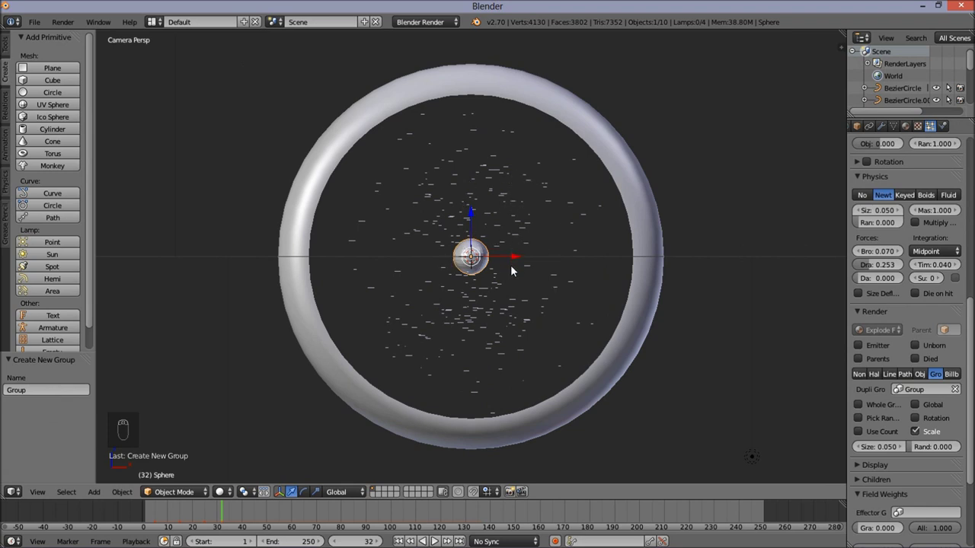
- Enable Rotation for the group particles and set their random size to 1.000
click(923, 420)
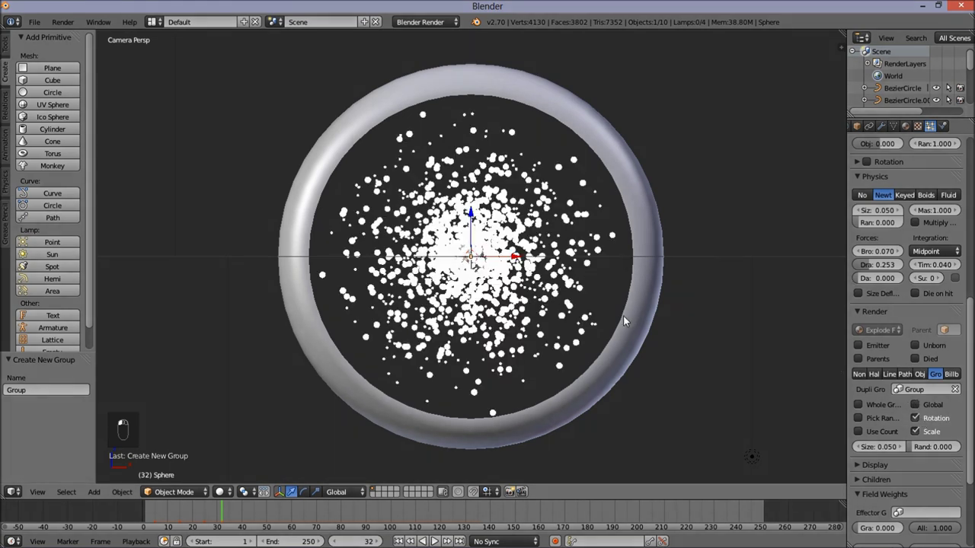
drag(917, 451, 33, 463)
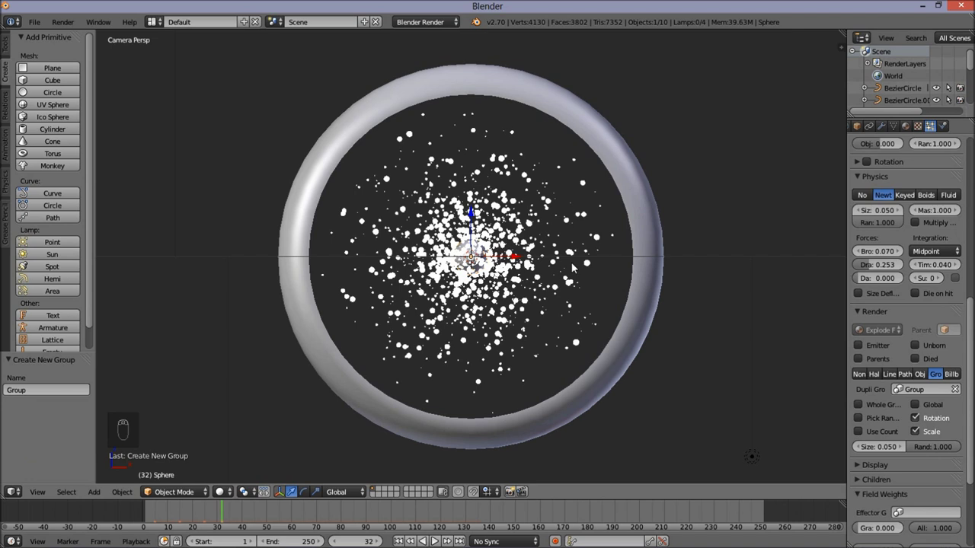
- Move the particle-emitting sphere to layer 2 and show that layer together with layer 1
scroll(572, 266, down, 5)
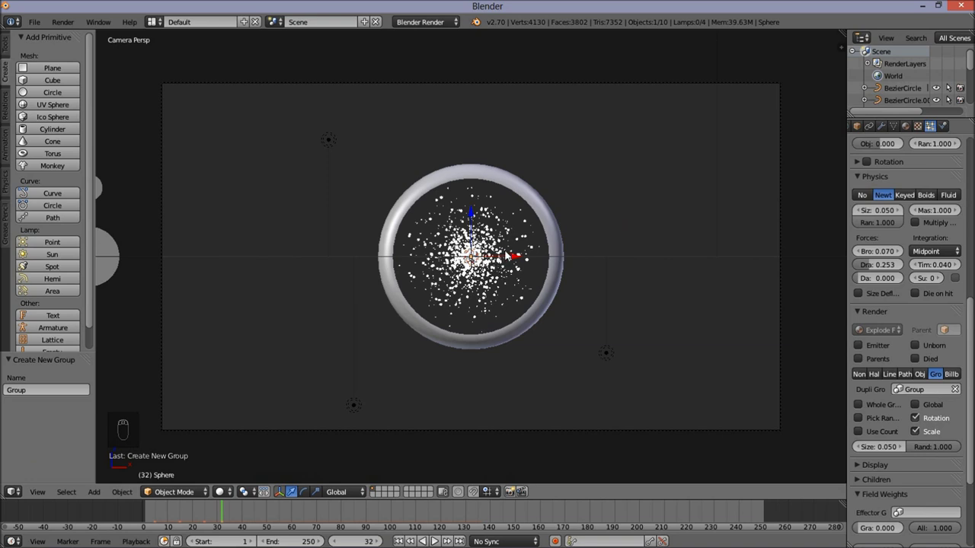
key(m)
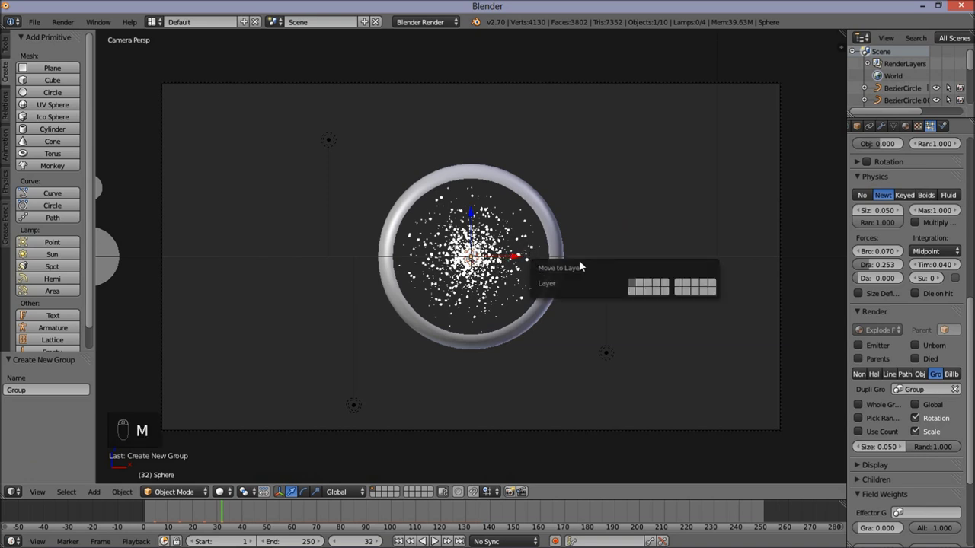
click(639, 283)
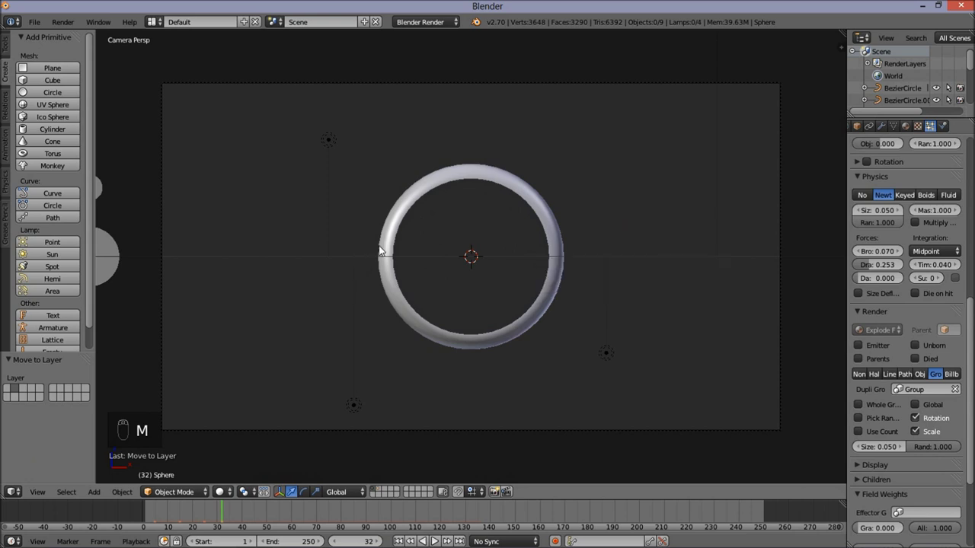
shift+click(378, 490)
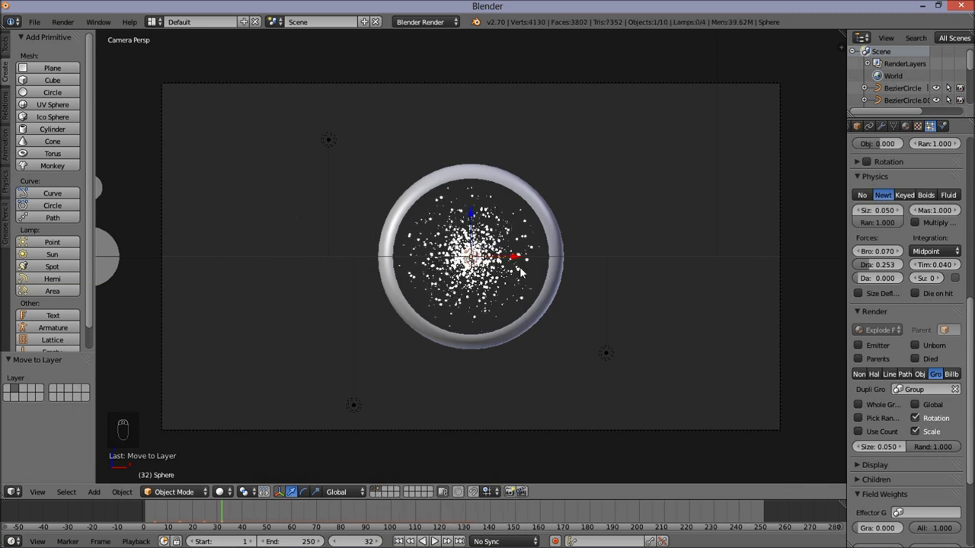
- Test-render frame 32, set the render shading's alpha mode to Transparent, and render the frame again
key(F12)
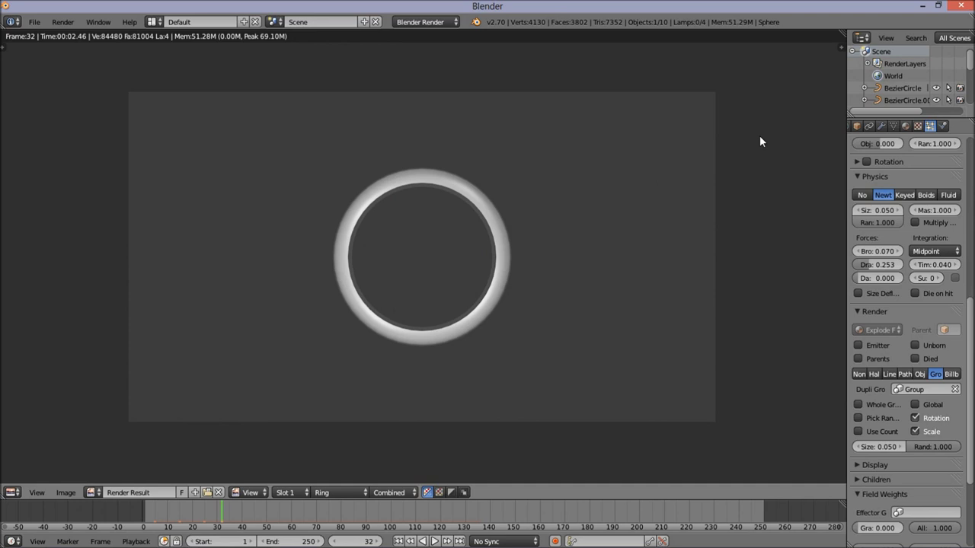
scroll(873, 125, up, 2)
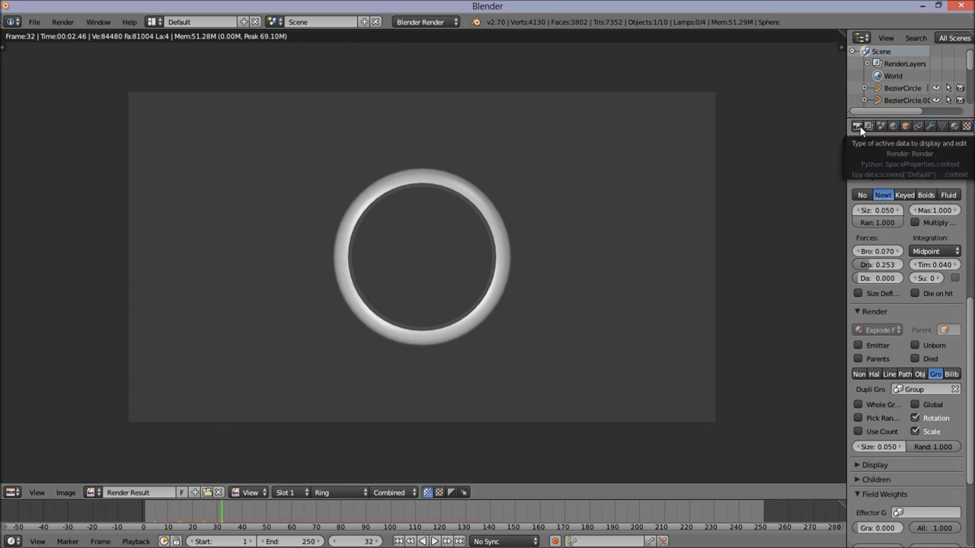
click(857, 126)
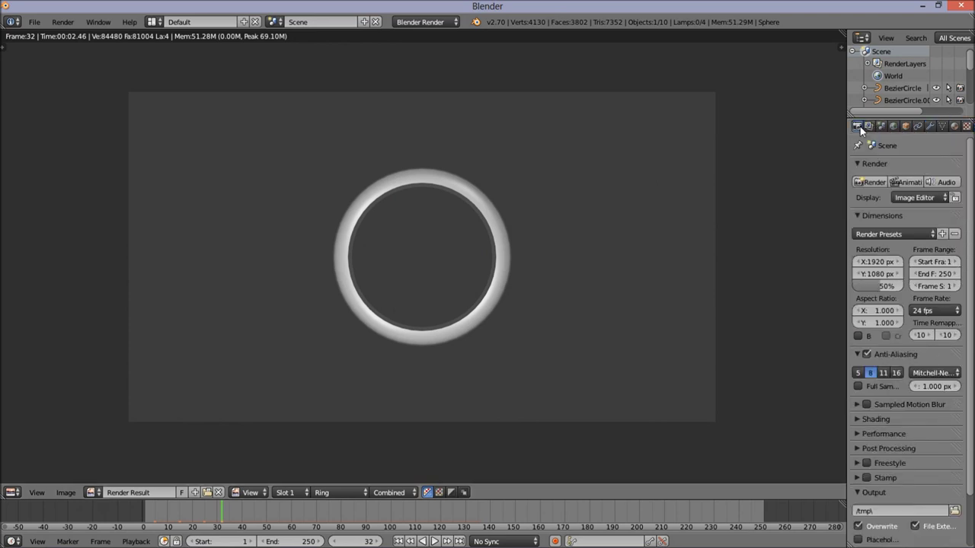
click(870, 419)
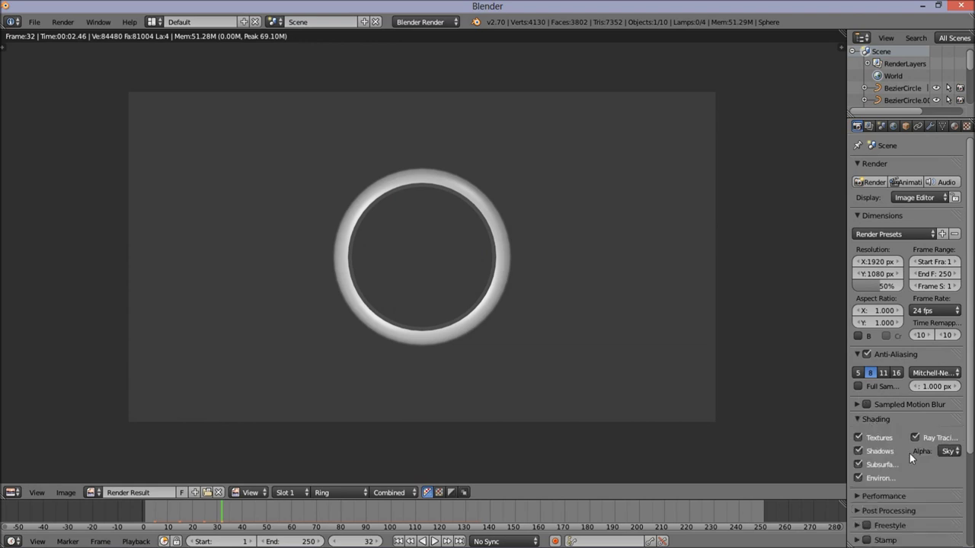
click(947, 452)
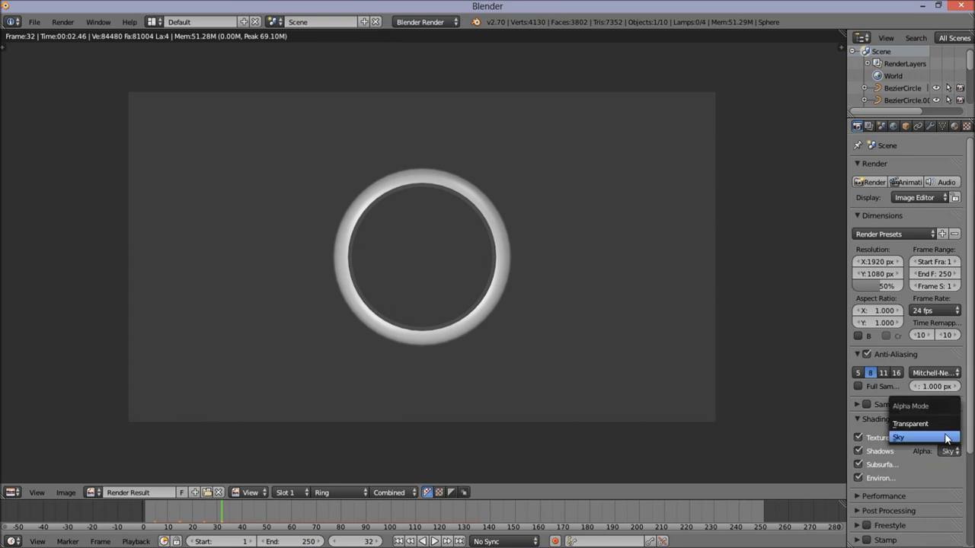
click(942, 425)
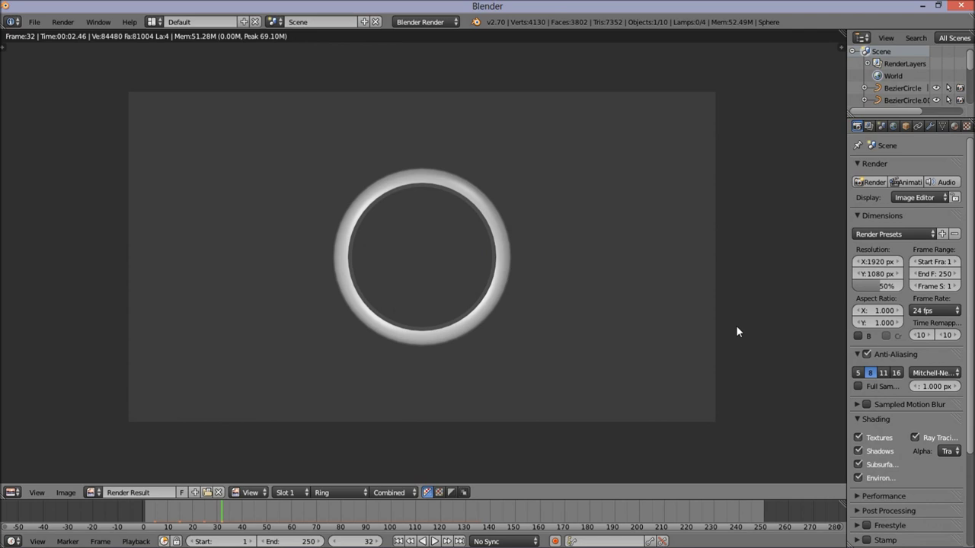
key(F12)
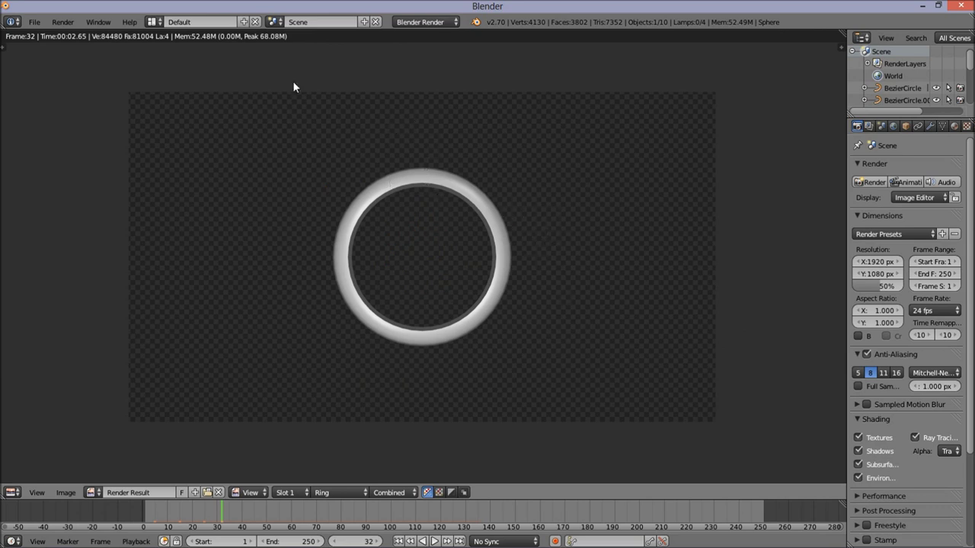
- Switch to the Compositing screen layout and enable Use Nodes and Backdrop in the node editor
click(156, 21)
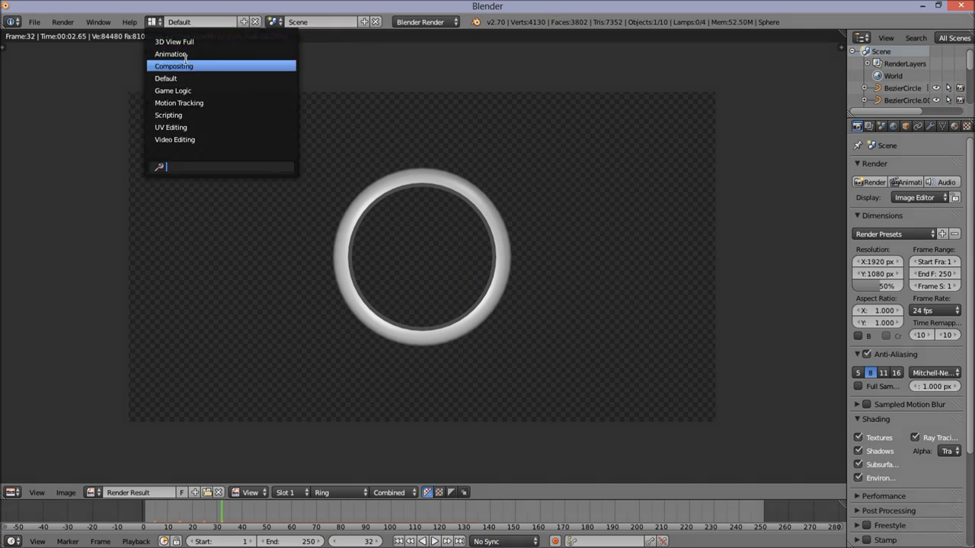
click(182, 66)
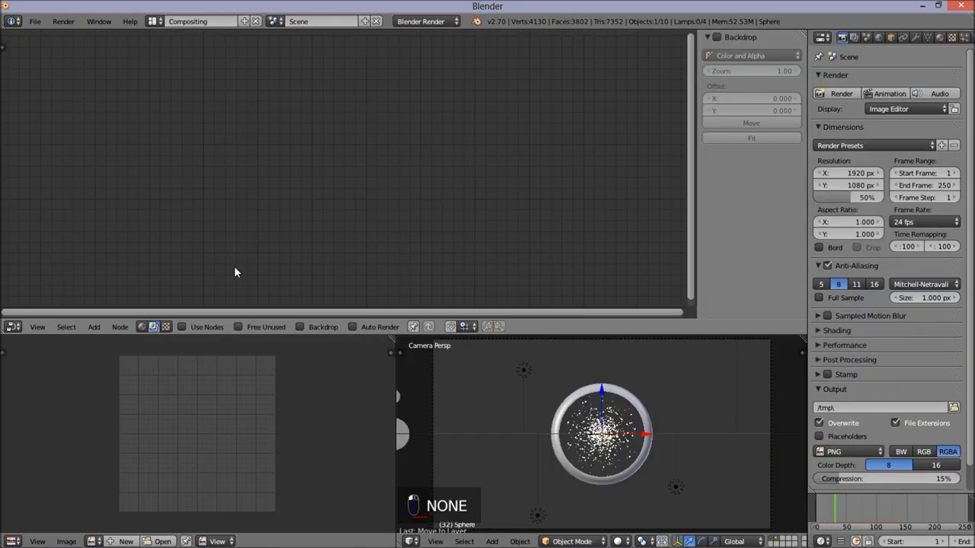
click(186, 327)
click(310, 323)
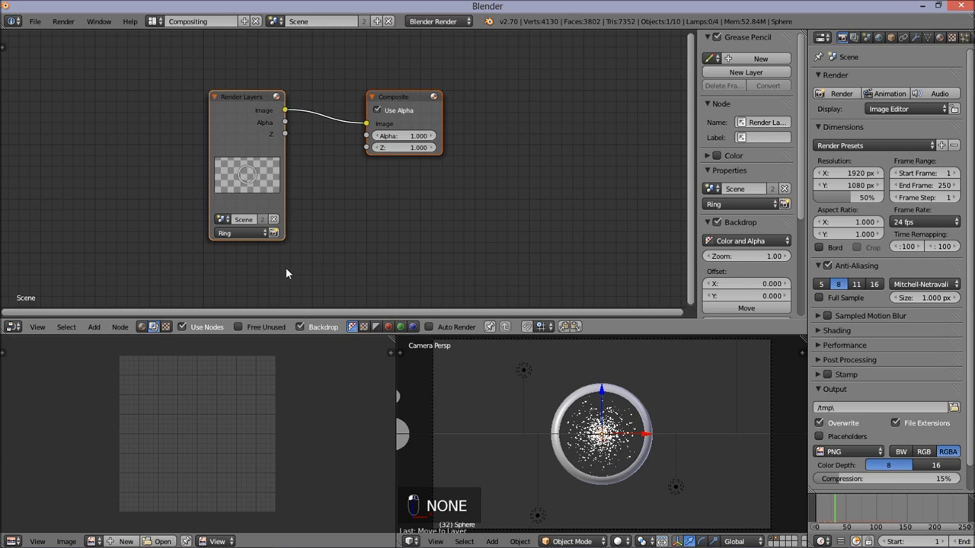
- Spread the Render Layers and Composite nodes far apart to make room for more nodes between them
scroll(282, 230, down, 1)
middle_drag(283, 229, 356, 230)
scroll(357, 230, down, 3)
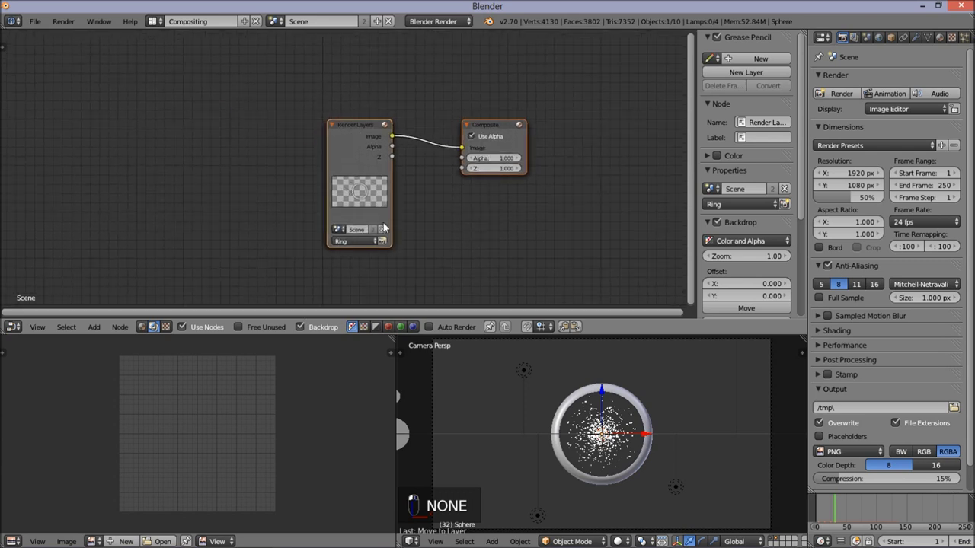
drag(359, 154, 174, 182)
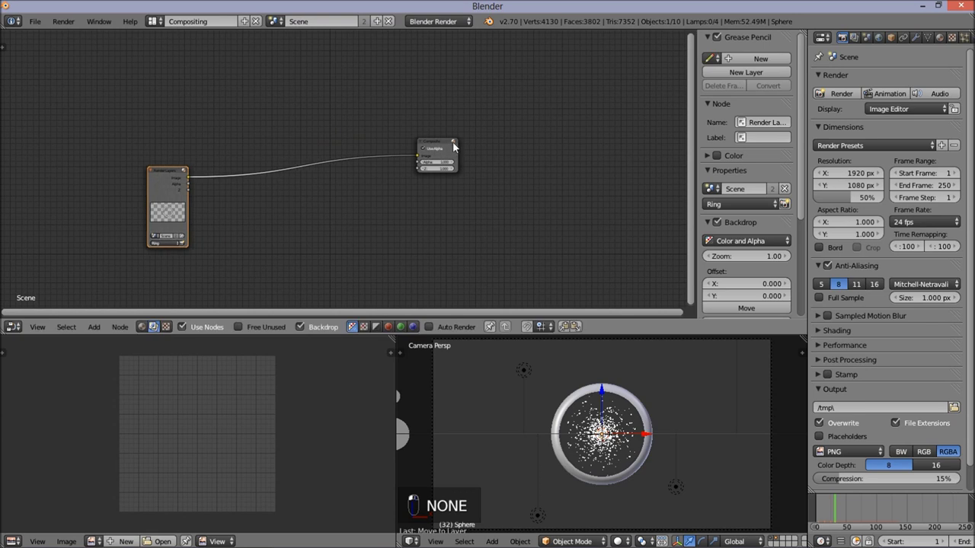
drag(437, 148, 497, 90)
- Add a Viewer output node and place it below the Composite node
click(72, 328)
mouse_move(94, 326)
mouse_move(114, 288)
click(177, 301)
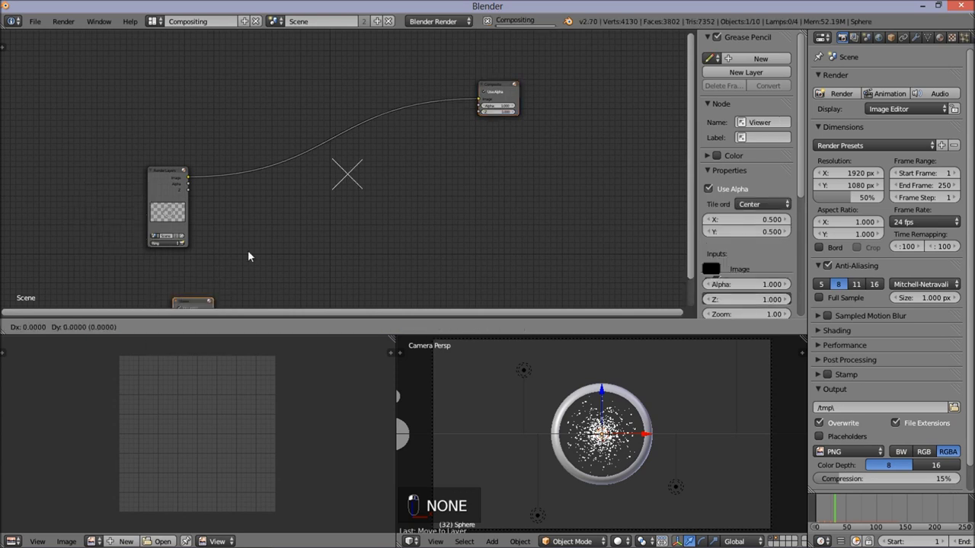
click(398, 244)
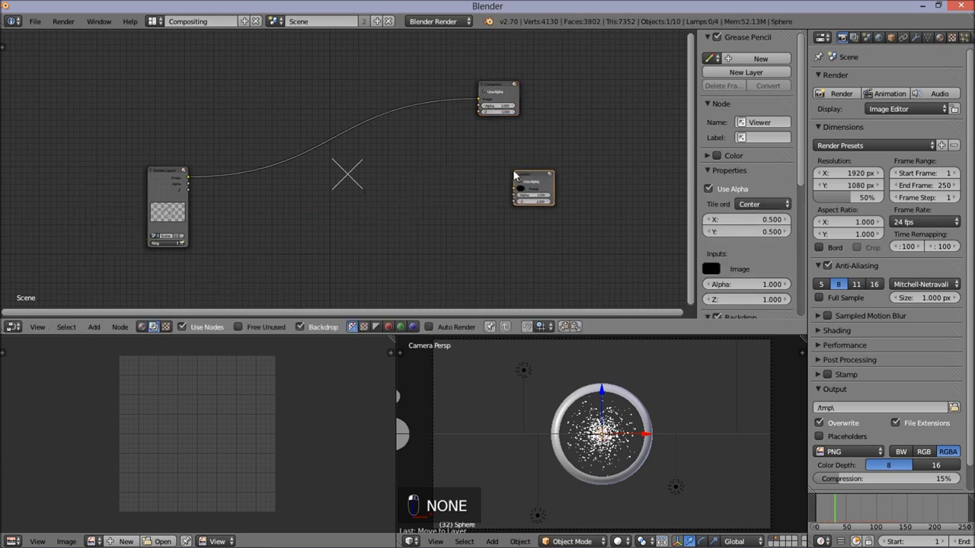
- Add an Image input node and place it above the Render Layers node
click(93, 326)
mouse_move(114, 287)
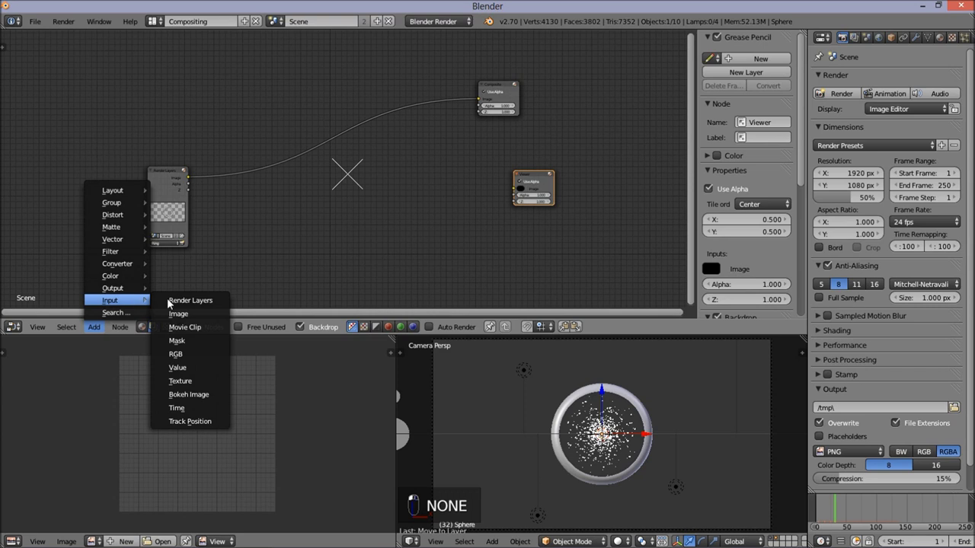
click(182, 311)
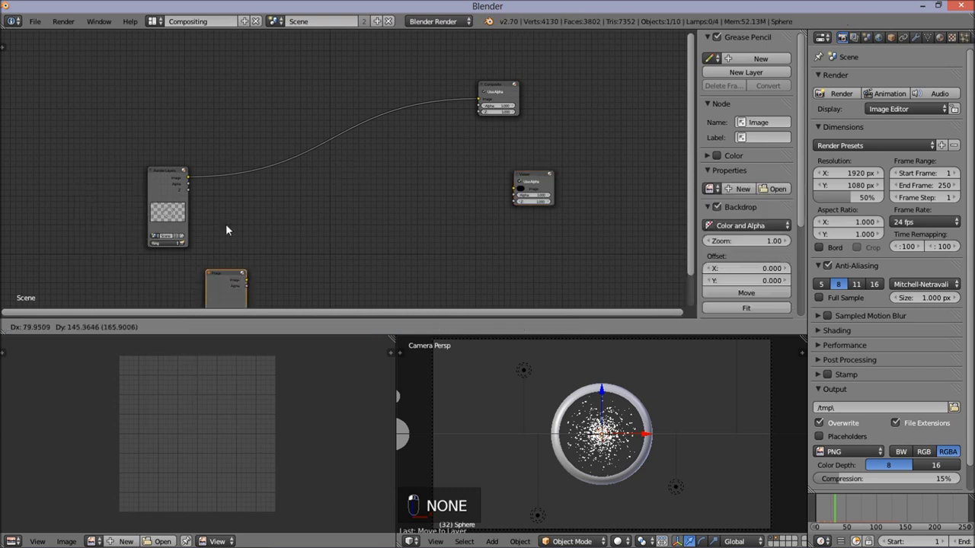
click(148, 82)
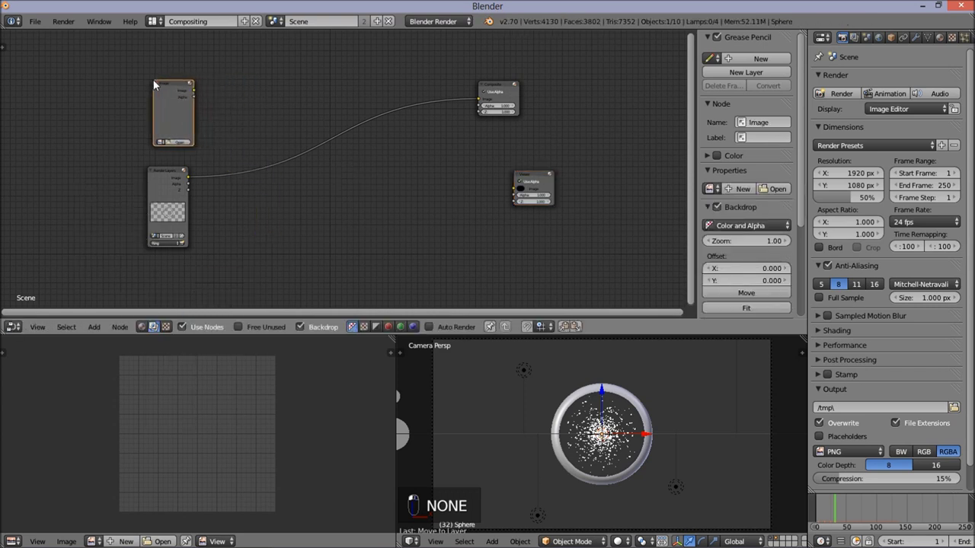
- Add an Alpha Over node and insert it on the link between Render Layers and Composite
click(94, 327)
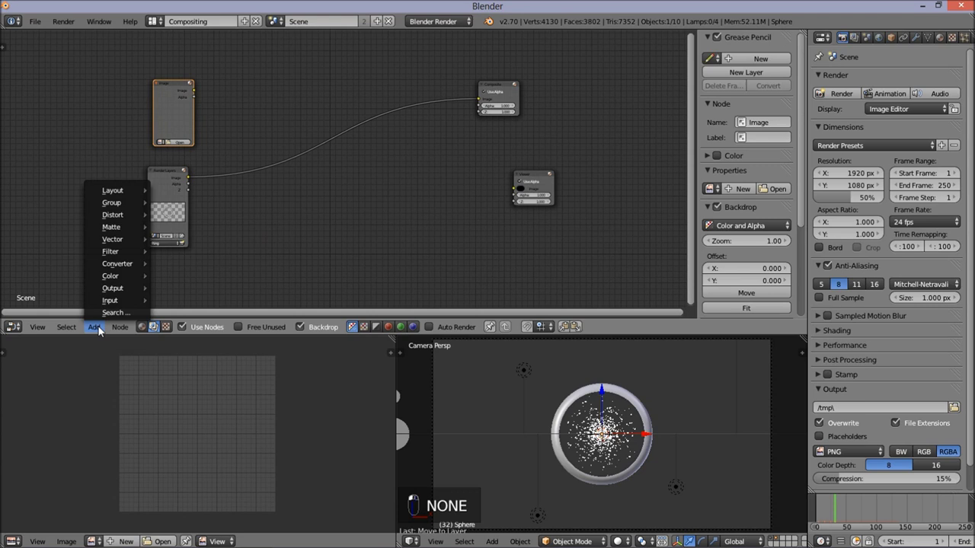
mouse_move(125, 278)
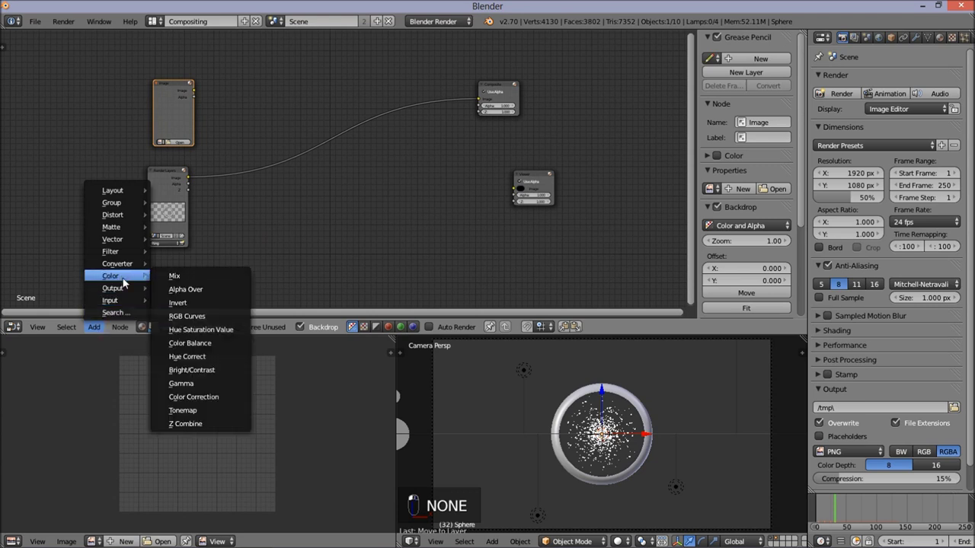
click(181, 290)
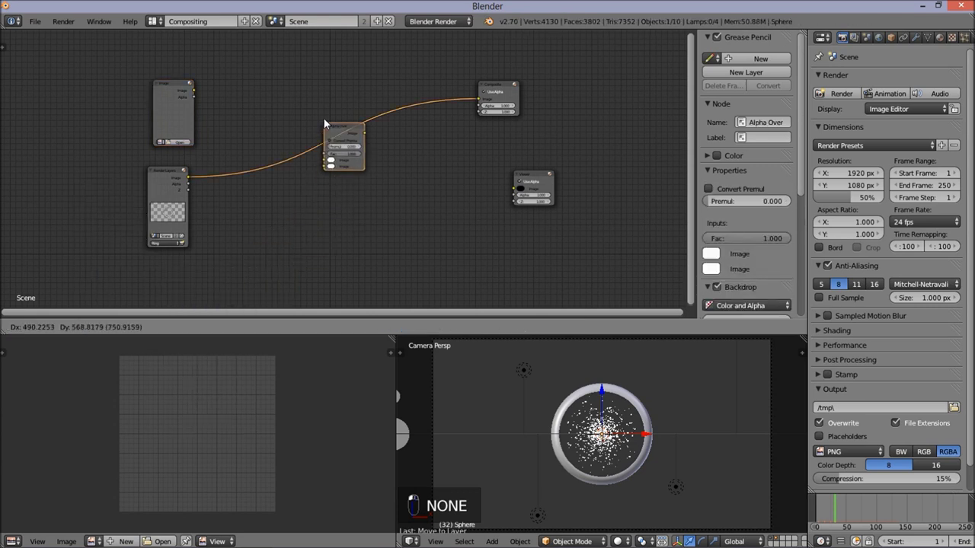
click(317, 115)
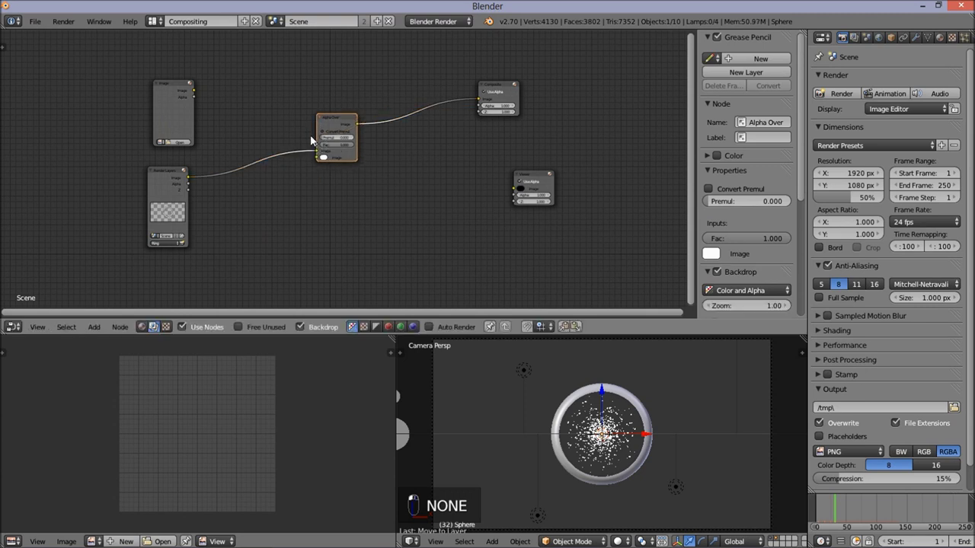
- Wire Render Layers into Alpha Over's second image input, the Image node into the first, and Alpha Over's output into the Viewer
scroll(310, 167, up, 1)
mouse_move(318, 153)
mouse_down()
mouse_move(252, 163)
mouse_move(317, 153)
mouse_up()
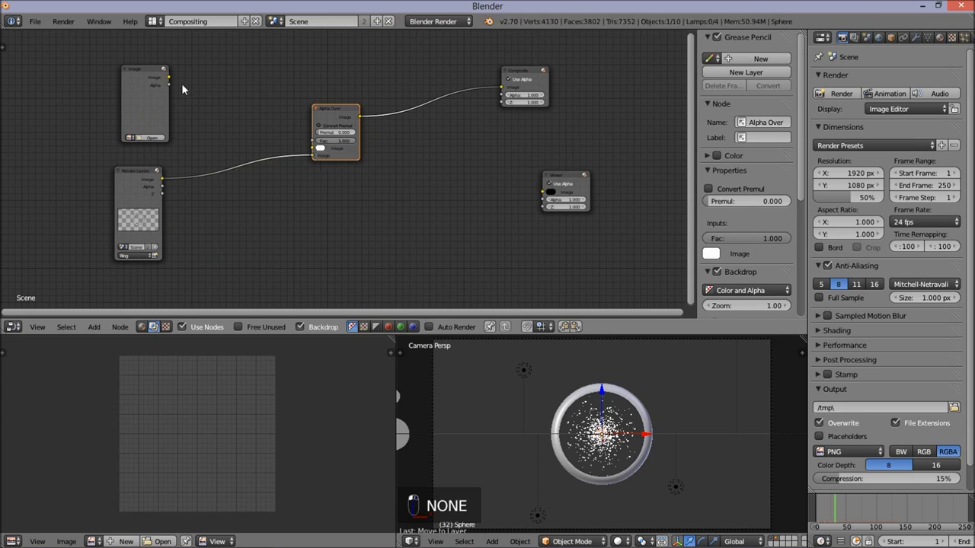
drag(169, 77, 321, 151)
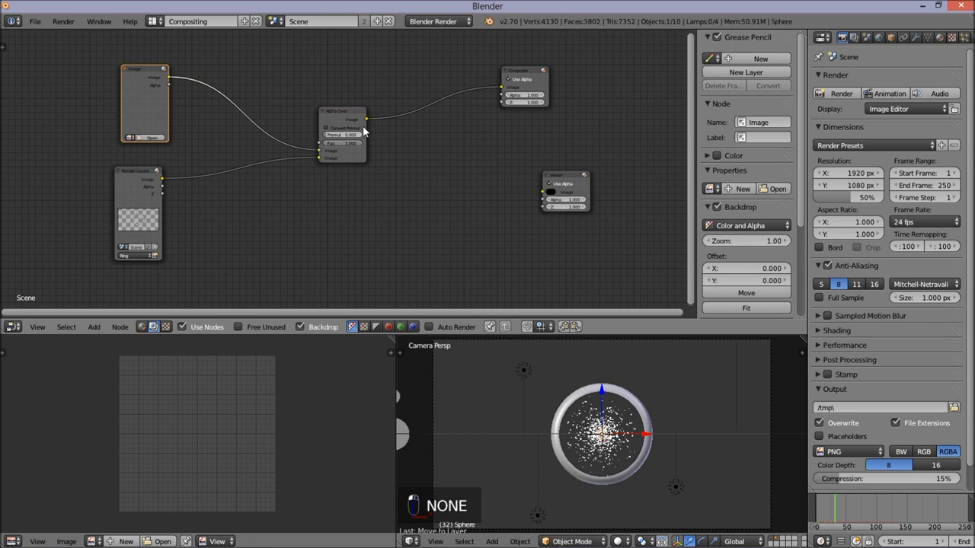
drag(366, 118, 545, 192)
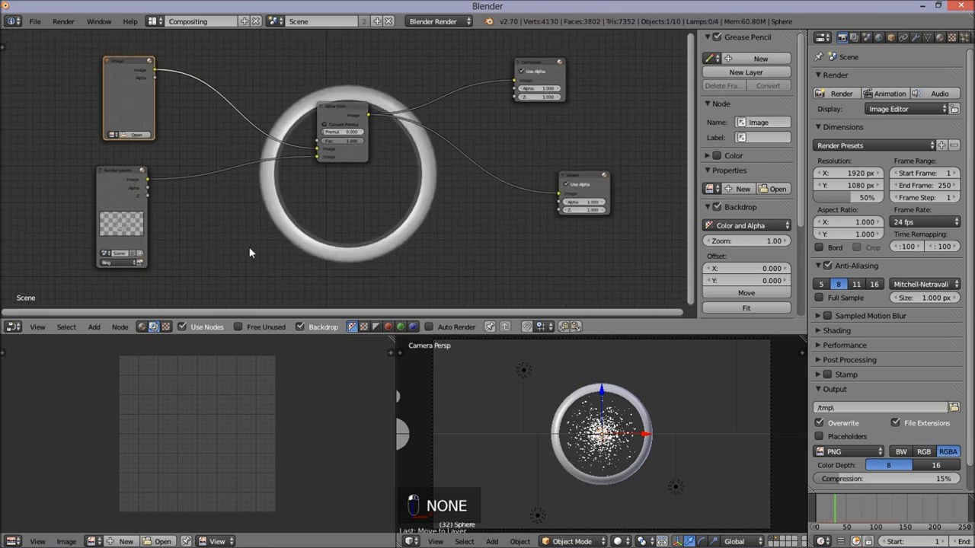
- Load "The Ring Background Texture for Render3 Orange2.png" from the Tutorial Files (The Ring) folder into the Image node
scroll(251, 251, up, 2)
middle_drag(251, 251, 333, 270)
scroll(358, 239, up, 3)
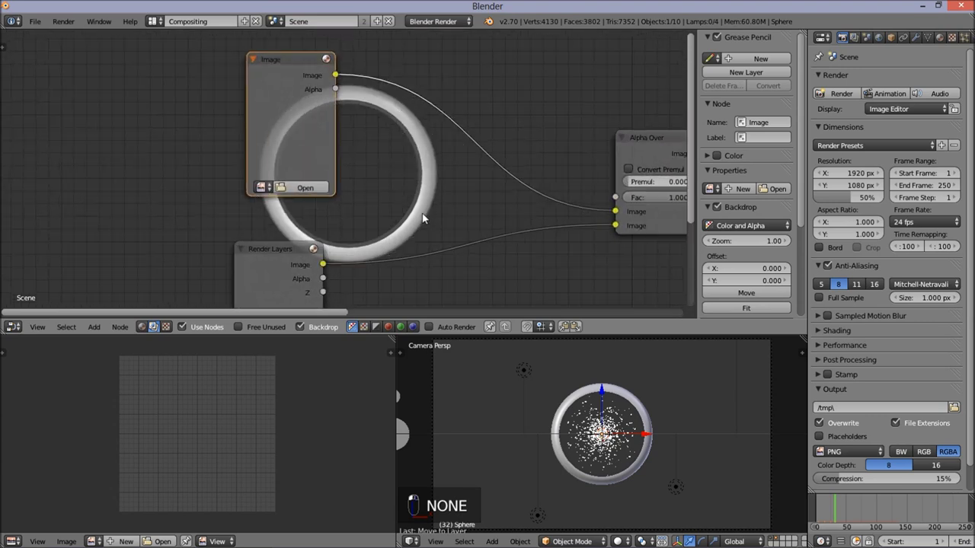
click(308, 190)
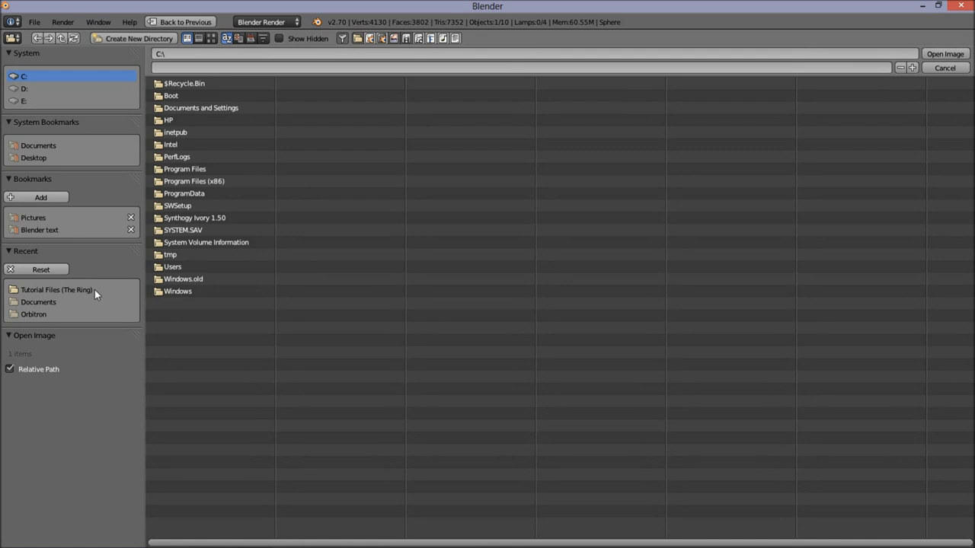
click(57, 290)
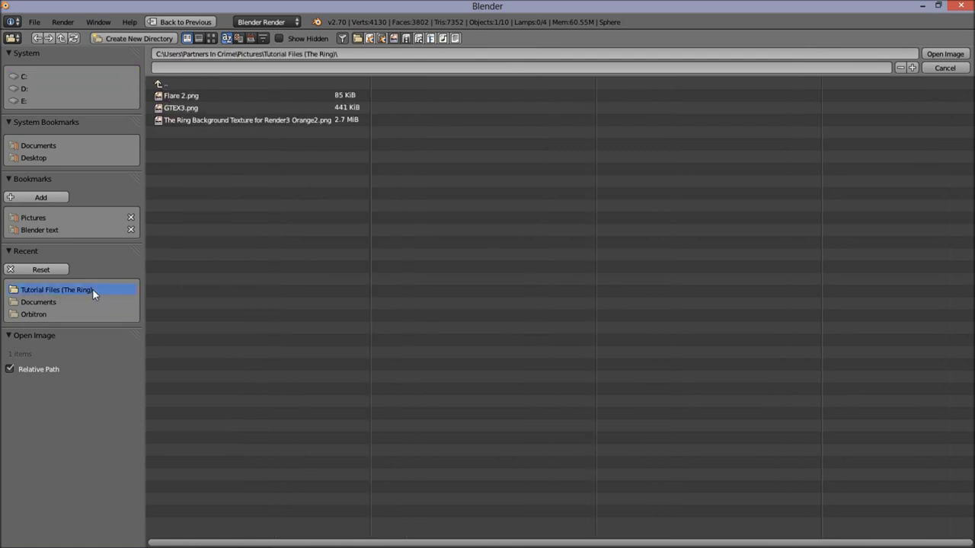
click(186, 123)
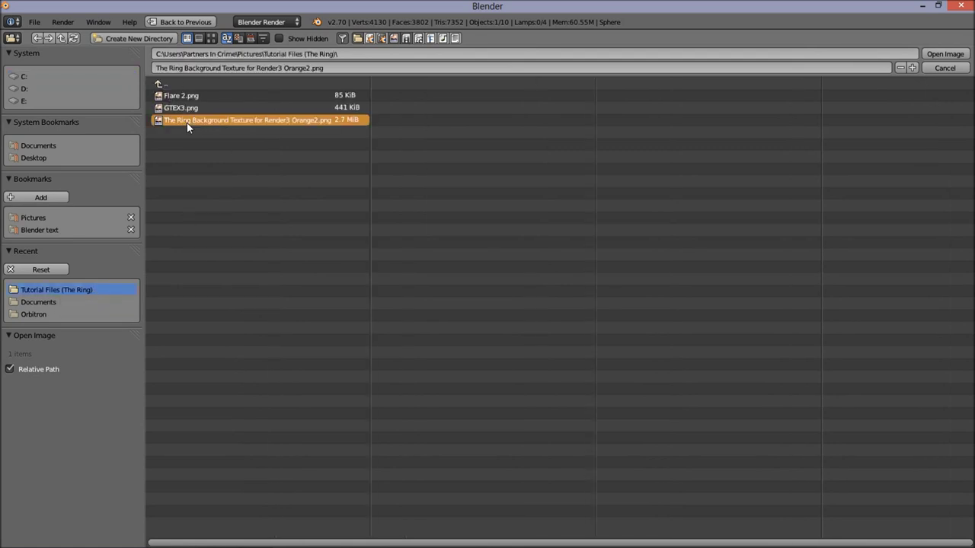
key(Return)
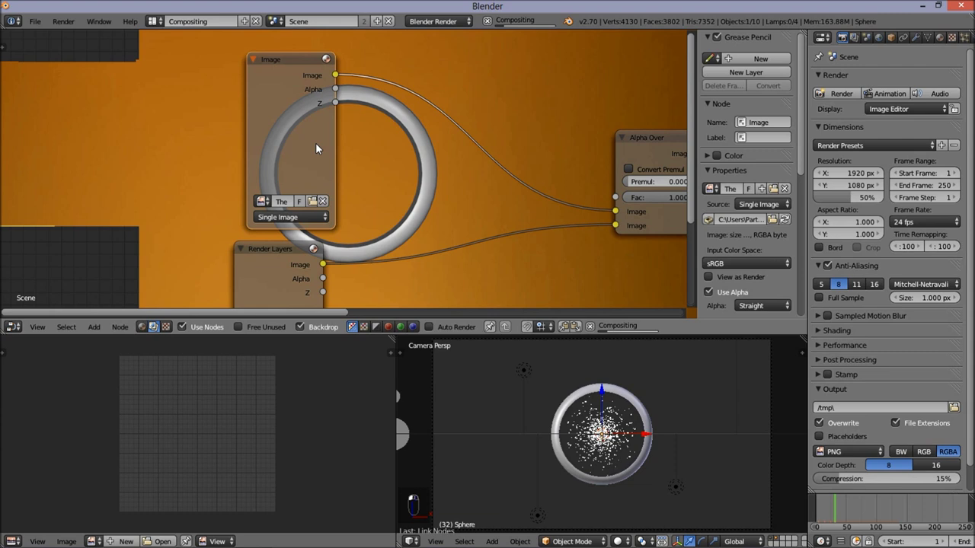
- Move the Image node farther away from Alpha Over to free space on its link
scroll(348, 171, down, 1)
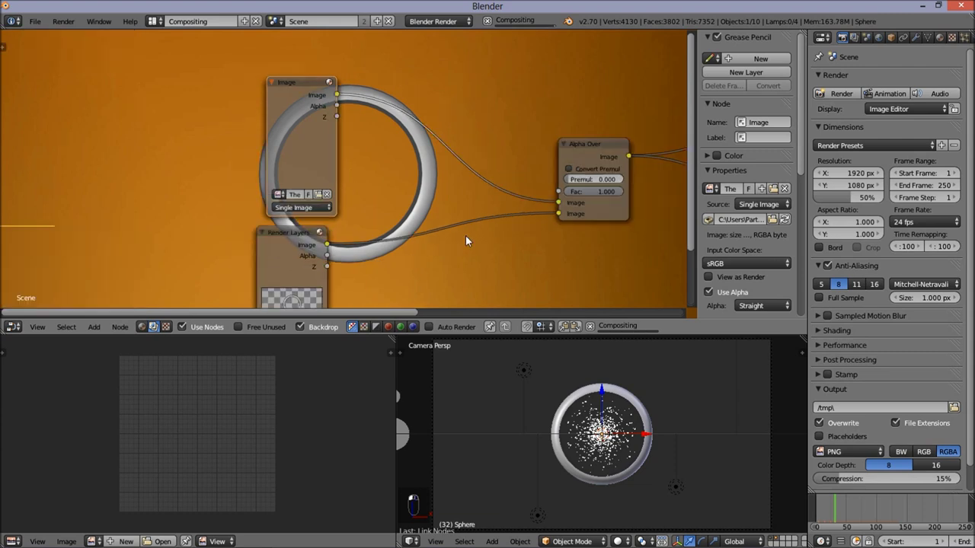
scroll(503, 168, down, 1)
middle_drag(504, 169, 381, 113)
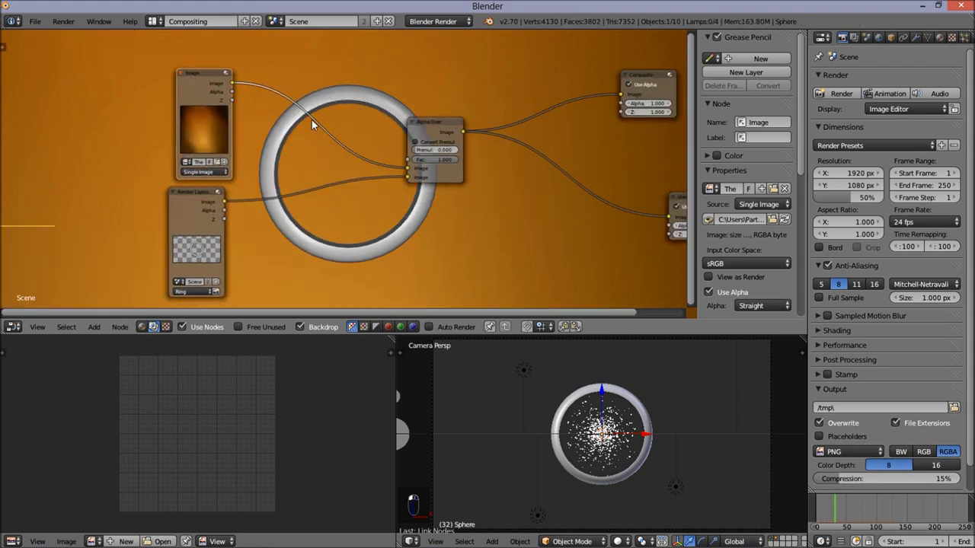
scroll(287, 144, down, 1)
middle_drag(381, 154, 358, 119)
scroll(336, 151, down, 1)
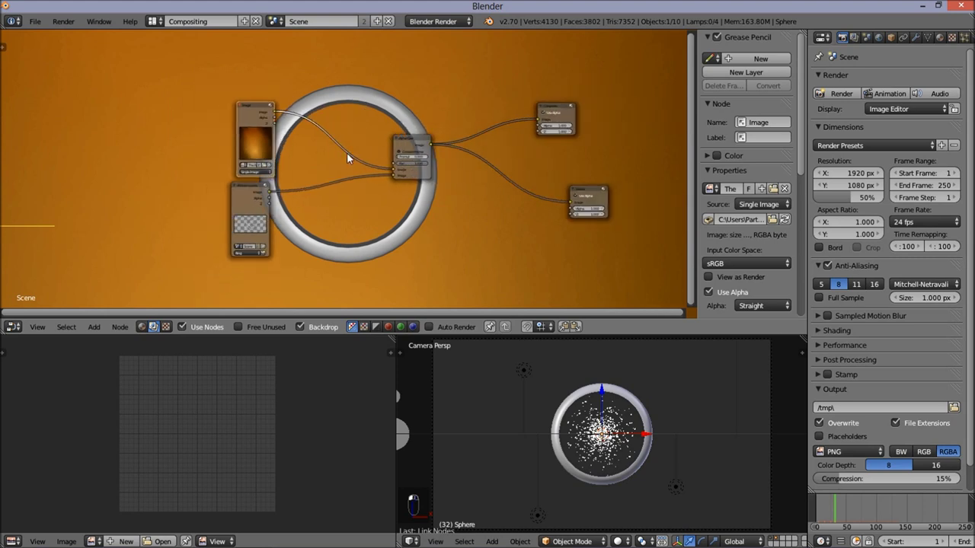
scroll(350, 149, up, 1)
drag(241, 120, 109, 99)
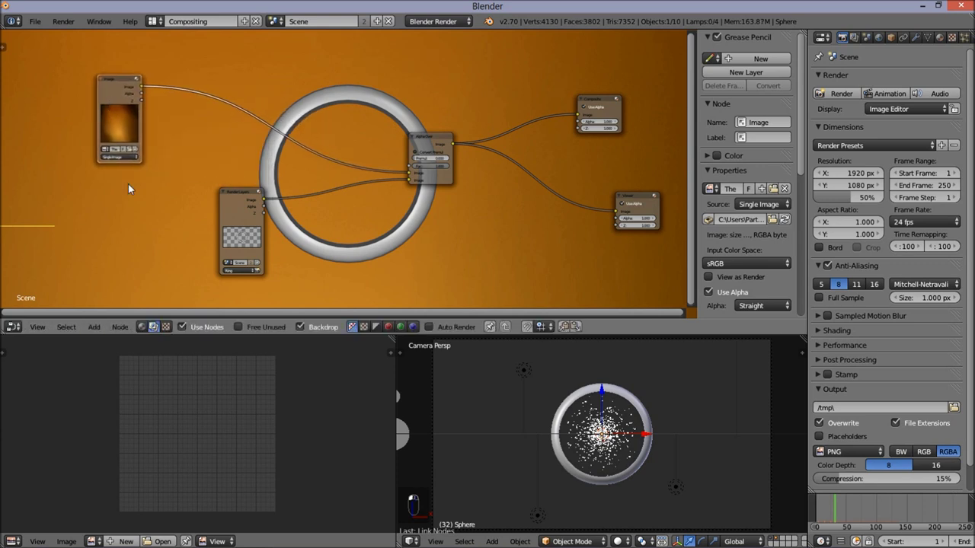
- Add a Scale distort node and insert it on the link between the Image node and Alpha Over
click(94, 327)
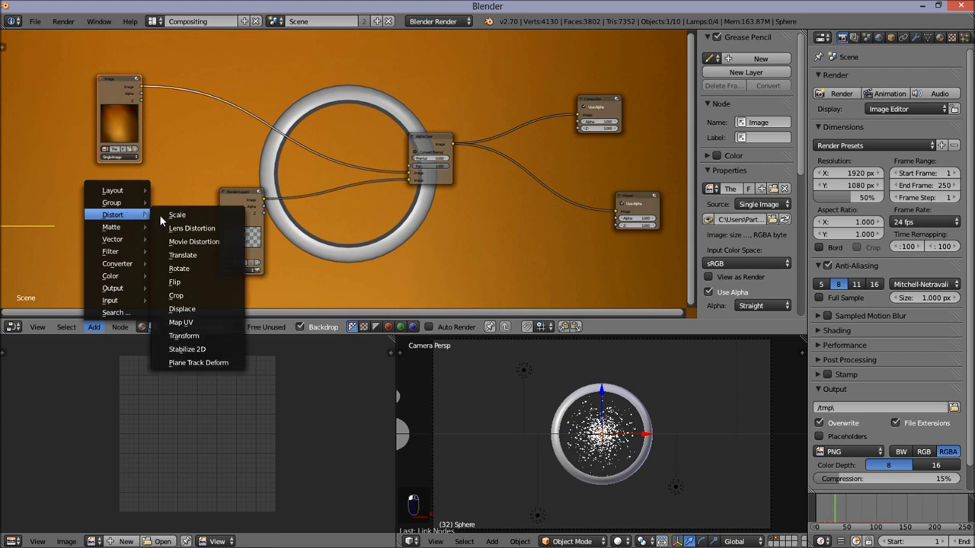
click(171, 215)
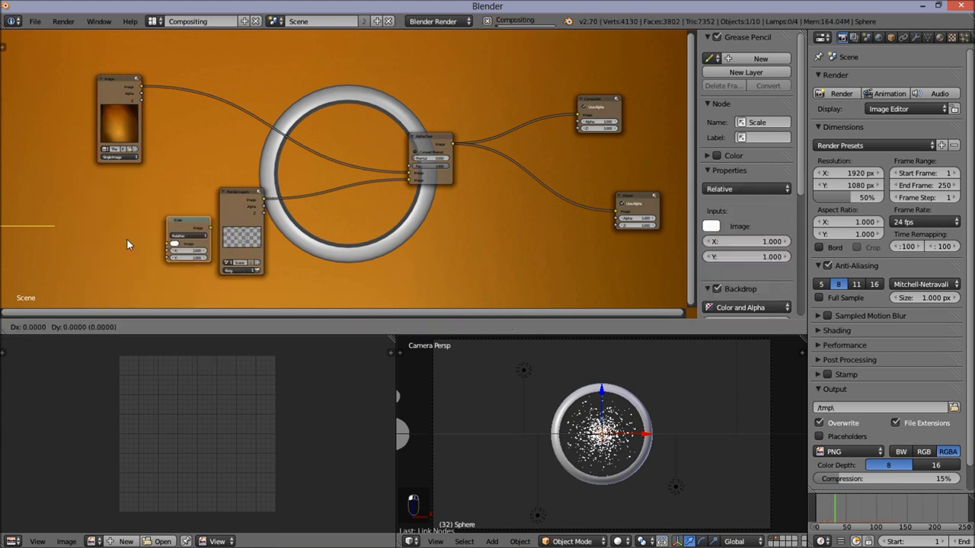
click(185, 86)
- Set the Scale node's space to Render Size so the background image is stretched to the render's dimensions
middle_drag(232, 121, 322, 161)
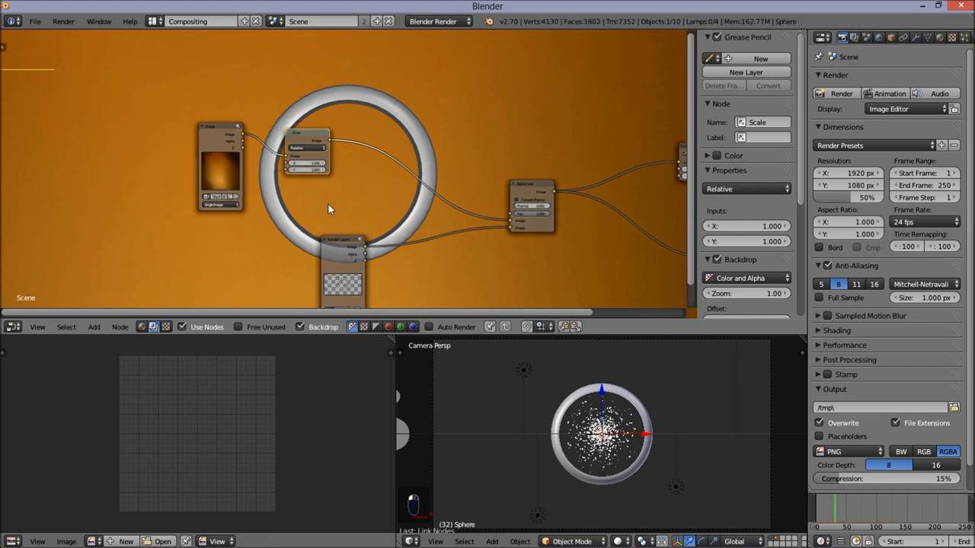
scroll(328, 202, up, 1)
scroll(317, 205, up, 1)
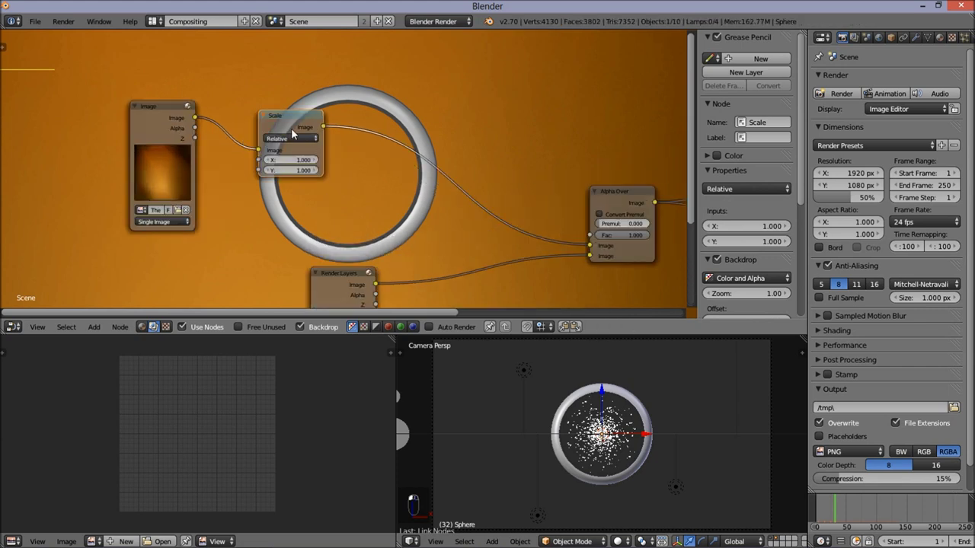
click(297, 138)
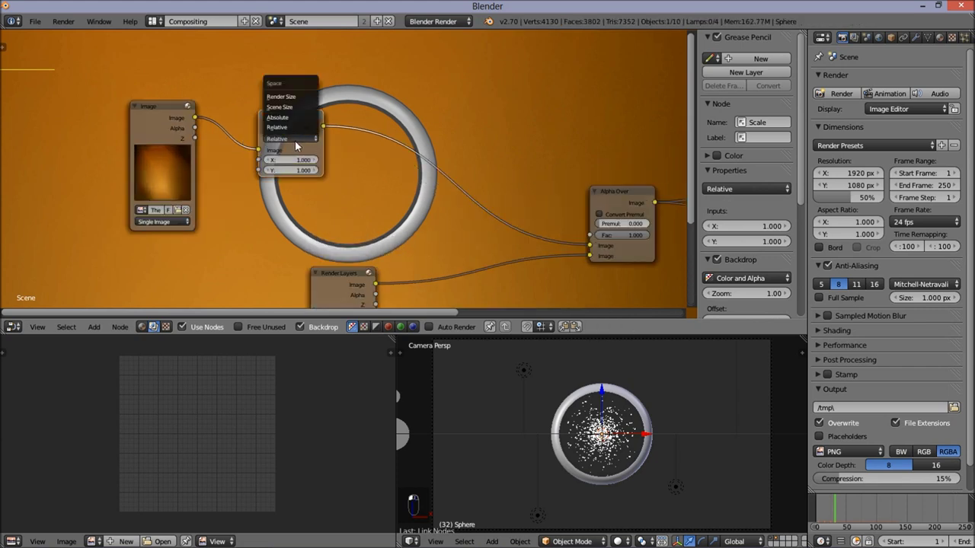
click(304, 98)
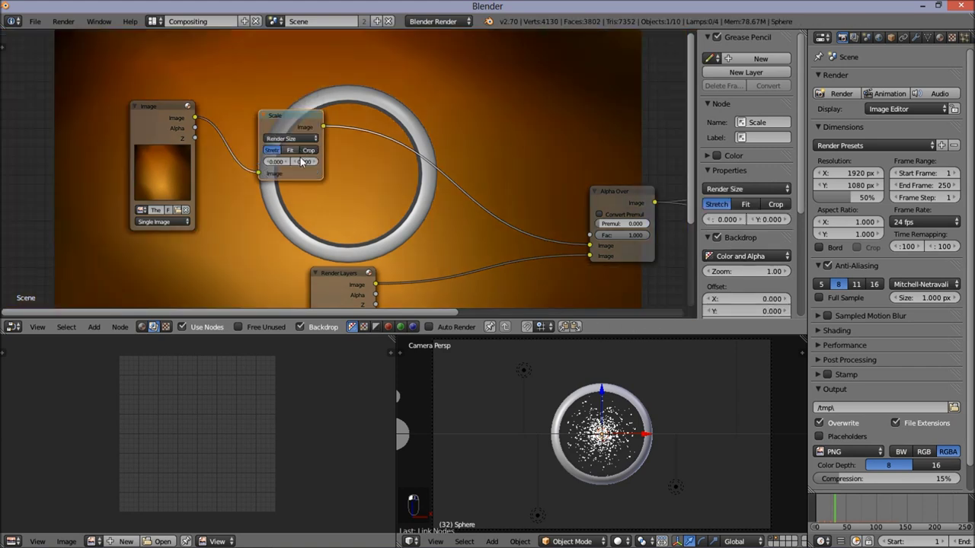
scroll(468, 110, down, 3)
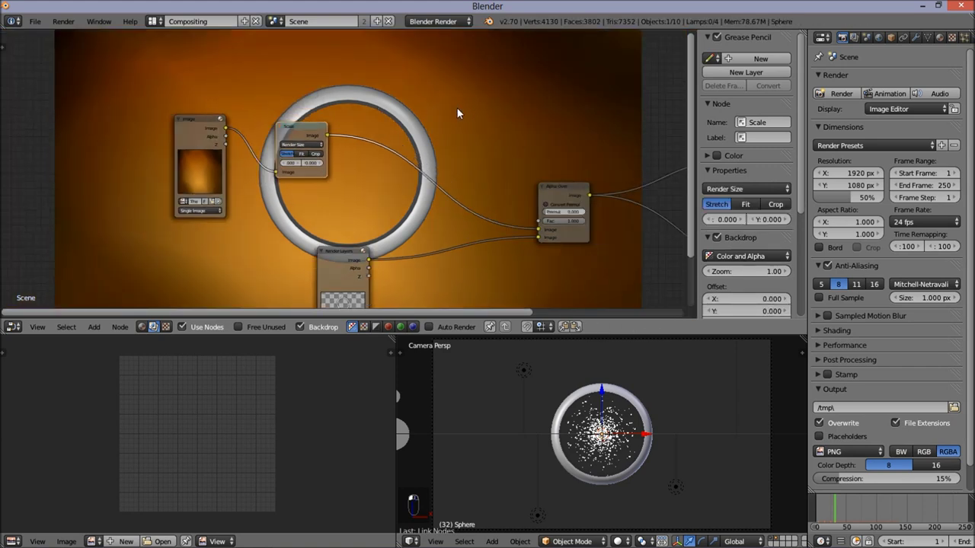
middle_drag(521, 167, 513, 134)
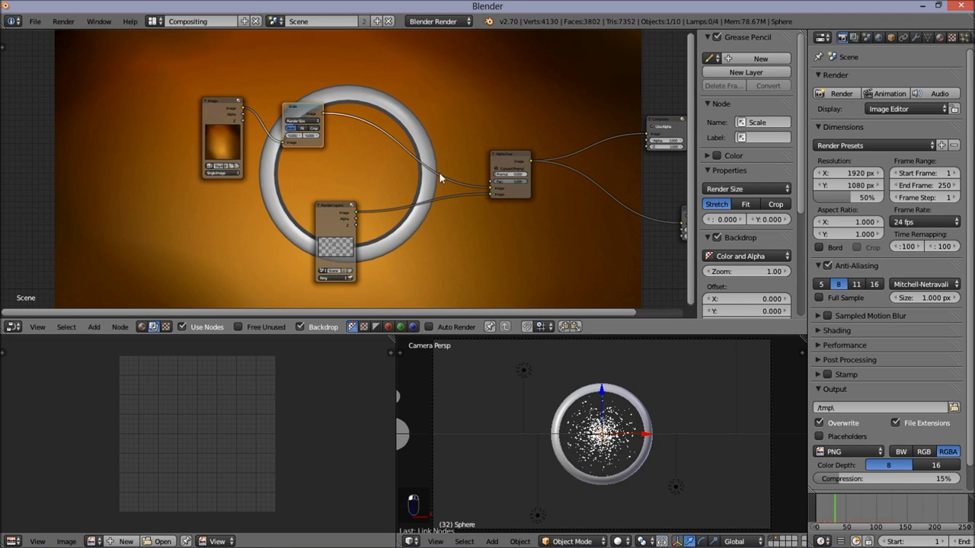
scroll(411, 134, down, 1)
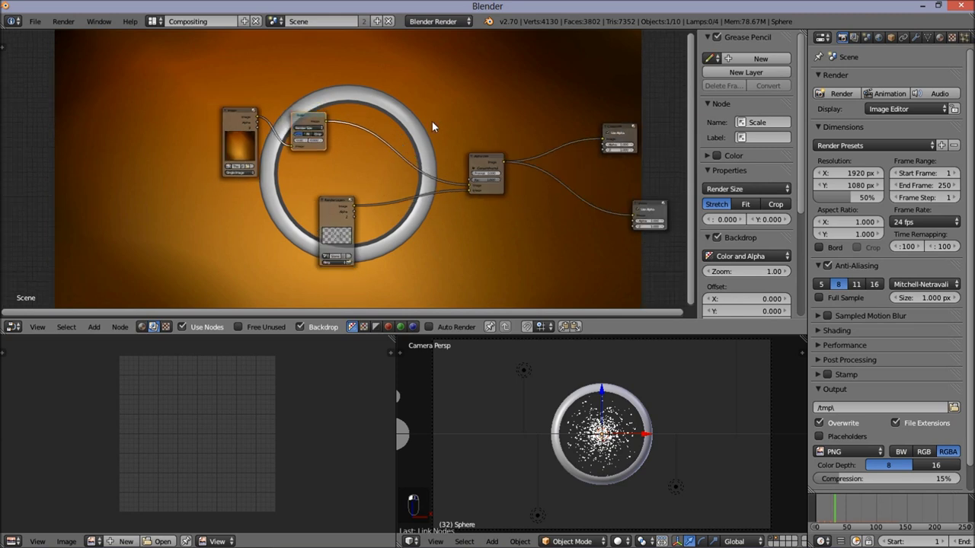
- Move the Image and Scale nodes away from the ring and insert a Blur filter node on the link between them
drag(239, 120, 182, 123)
drag(312, 120, 260, 116)
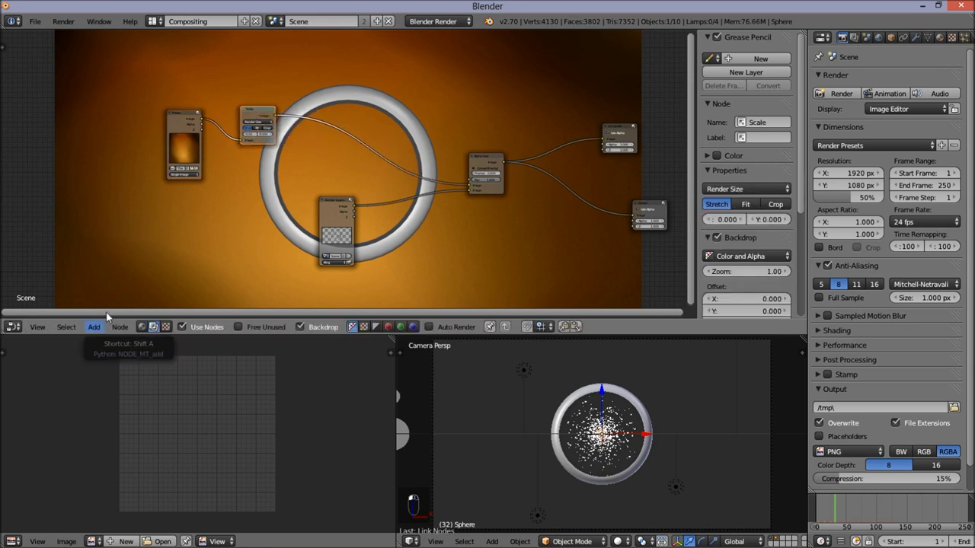
scroll(292, 128, up, 1)
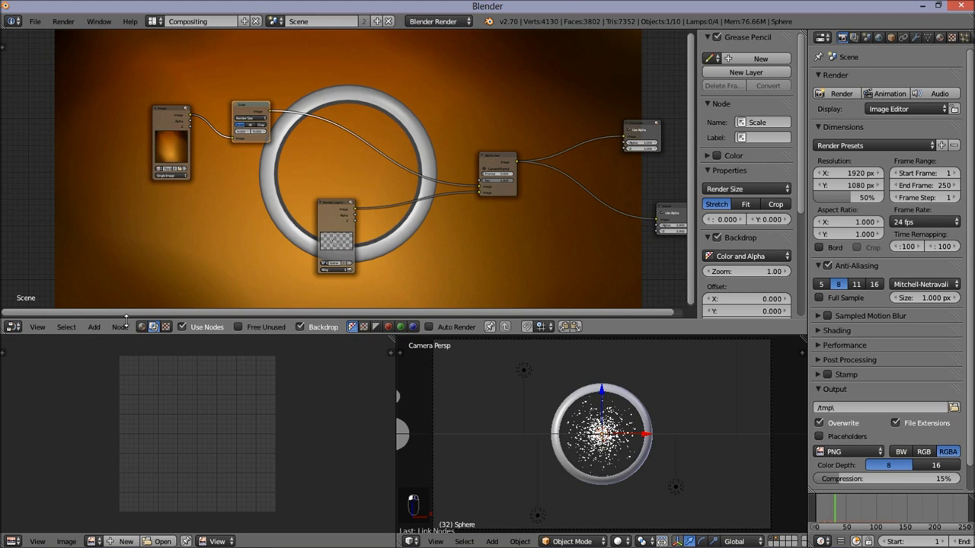
click(94, 326)
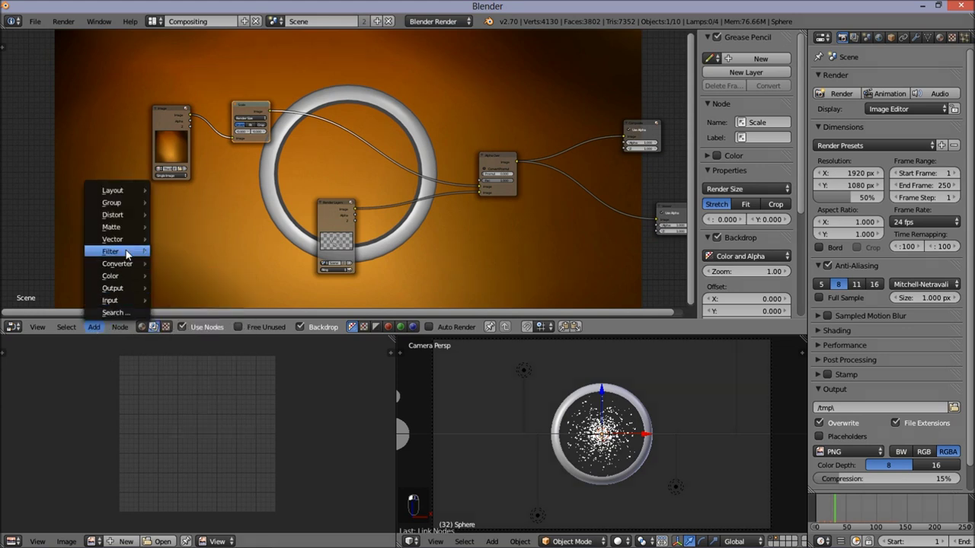
mouse_move(110, 252)
click(184, 246)
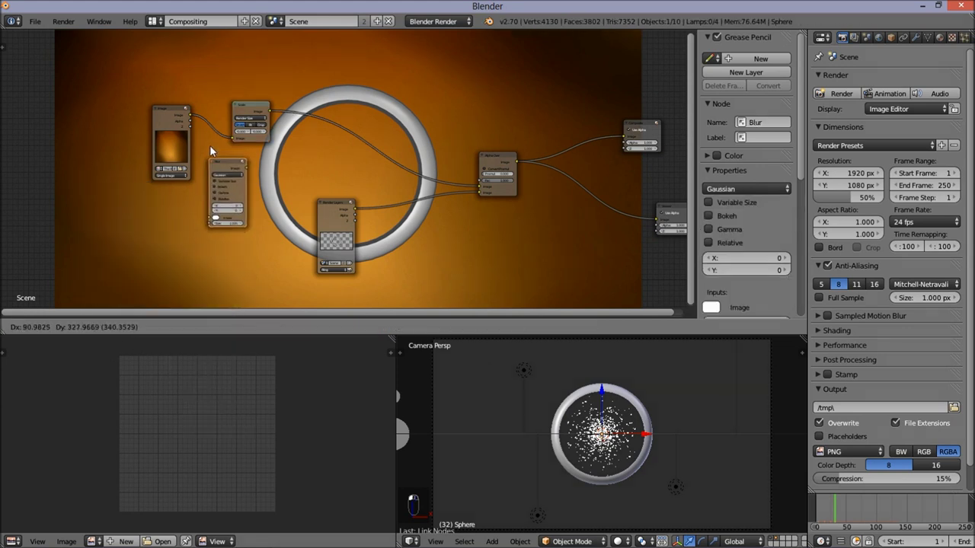
click(206, 102)
scroll(265, 156, up, 2)
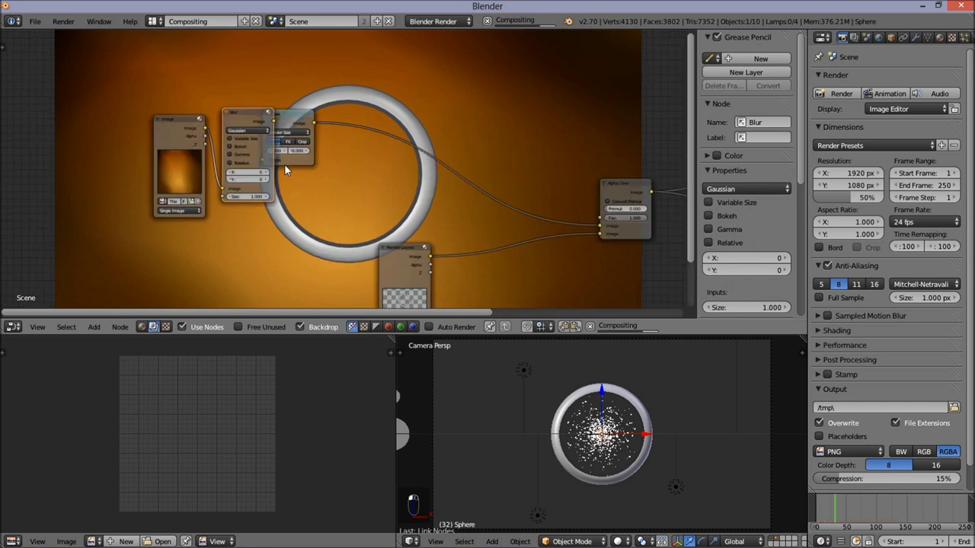
- Set the Blur node to Fast Gaussian with X and Y both at 200, positioning it between Image and Scale
scroll(284, 164, up, 1)
click(254, 127)
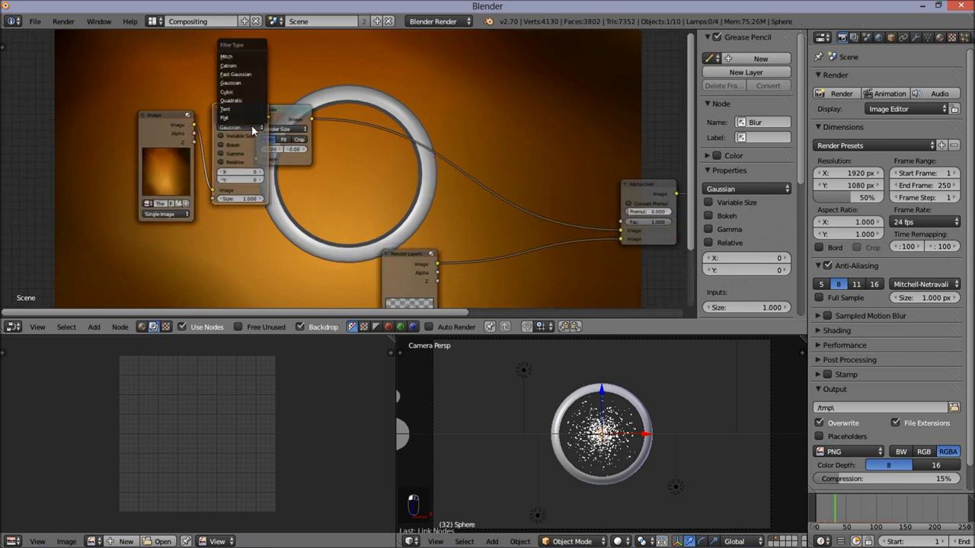
click(263, 73)
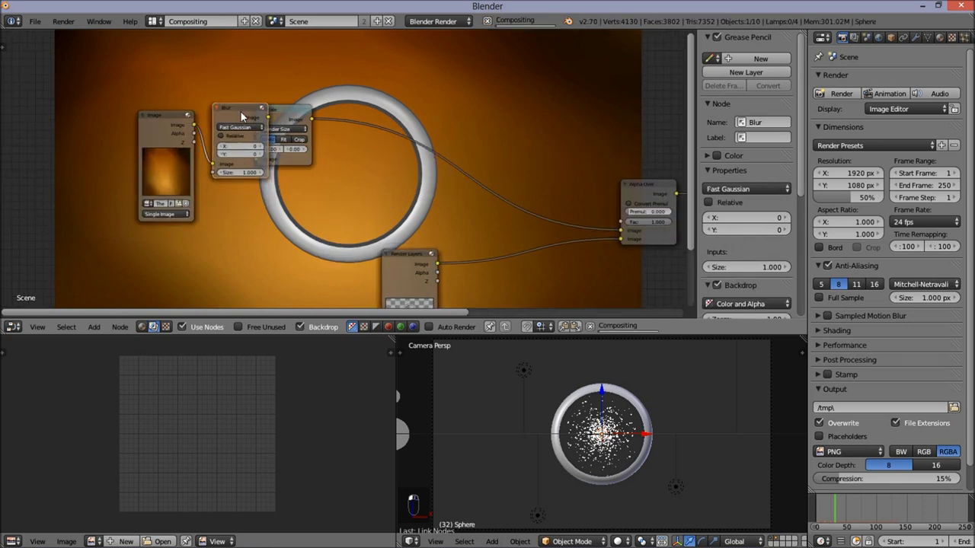
drag(241, 116, 223, 119)
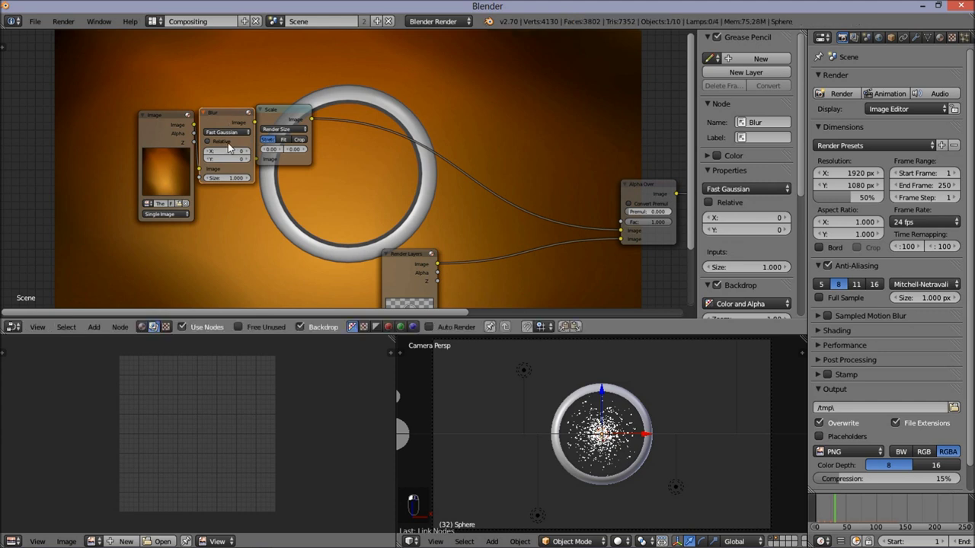
drag(229, 152, 233, 158)
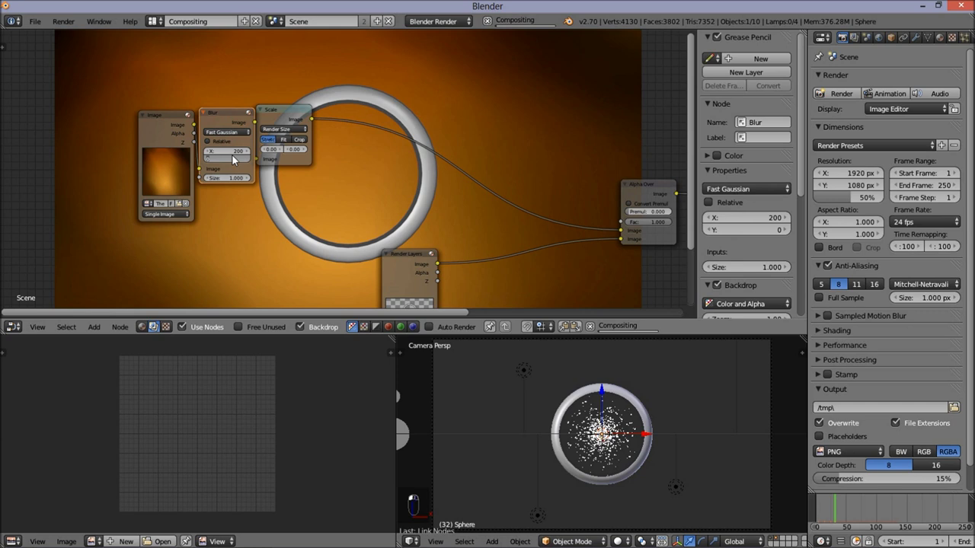
key(ctrl+v)
- Shift the Scale node clear of Blur and insert an RGB Curves node on the link between Scale and Alpha Over
drag(277, 111, 307, 120)
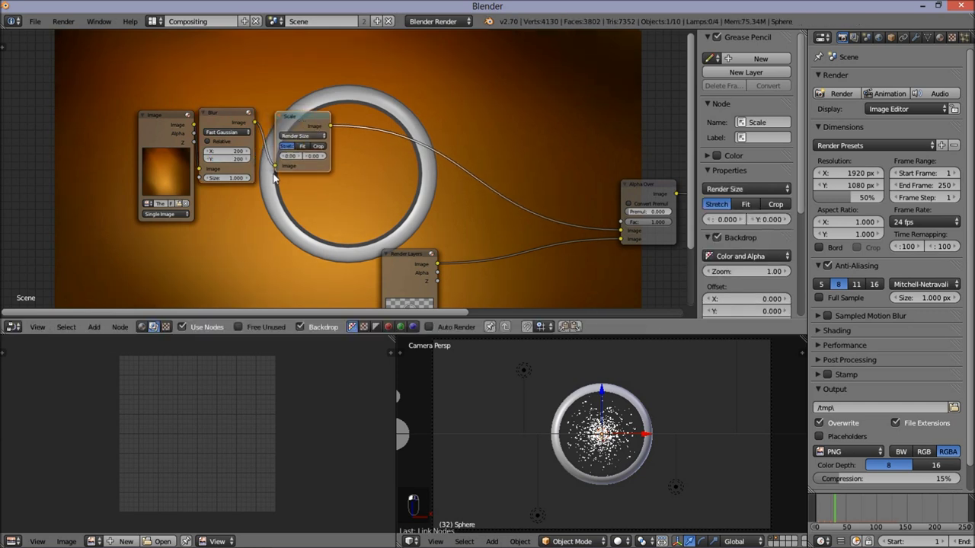
click(94, 327)
mouse_move(115, 276)
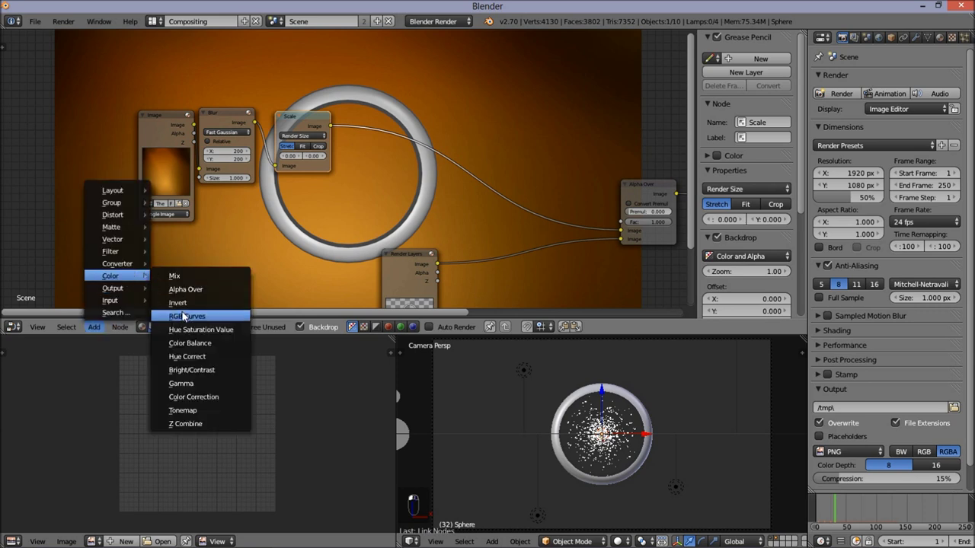
click(190, 315)
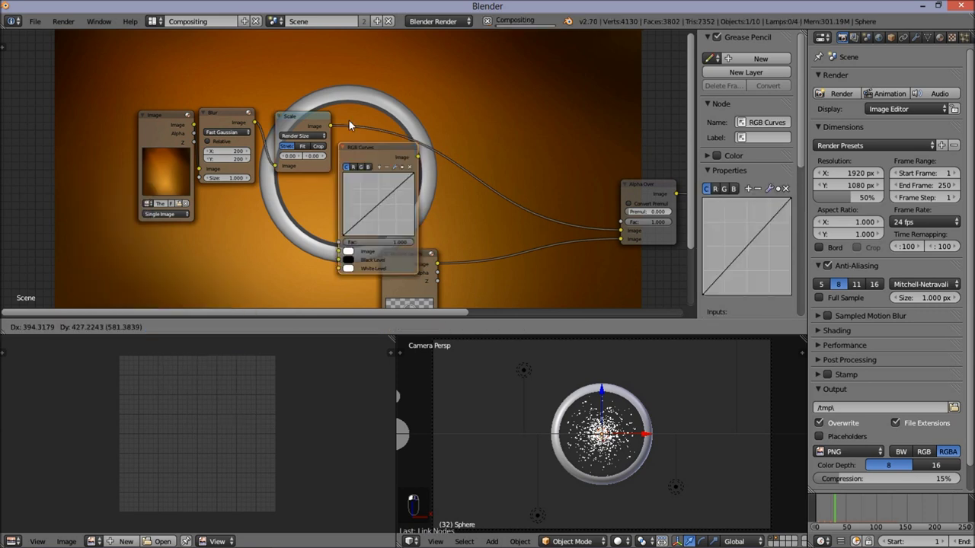
click(355, 81)
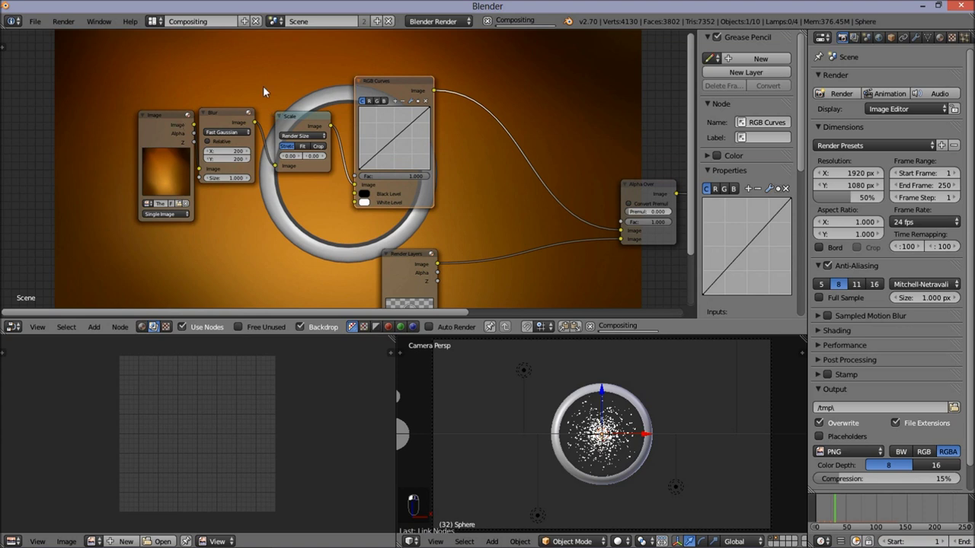
- Bend the blue channel's curve downward in the RGB Curves node, with a point at about X 0.61, Y 0.38
scroll(385, 93, up, 1)
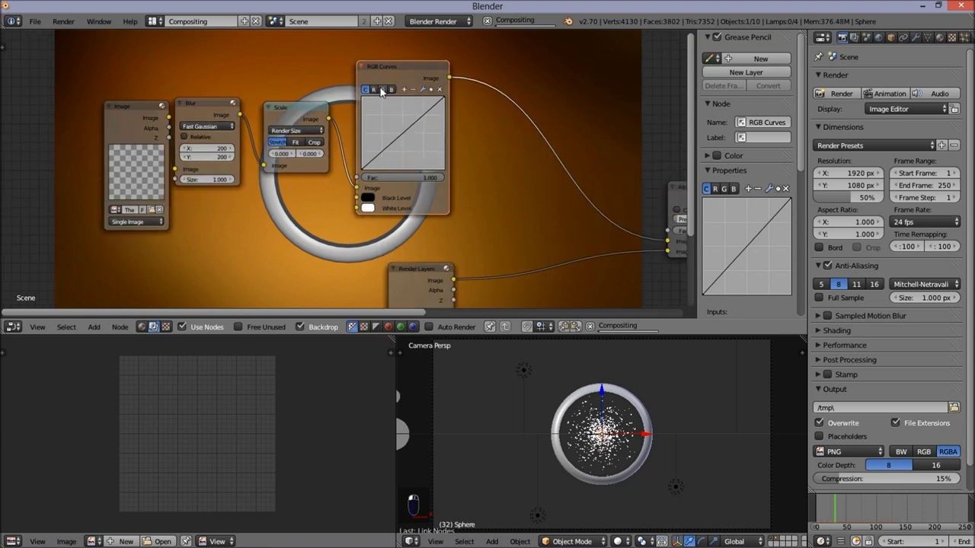
click(392, 90)
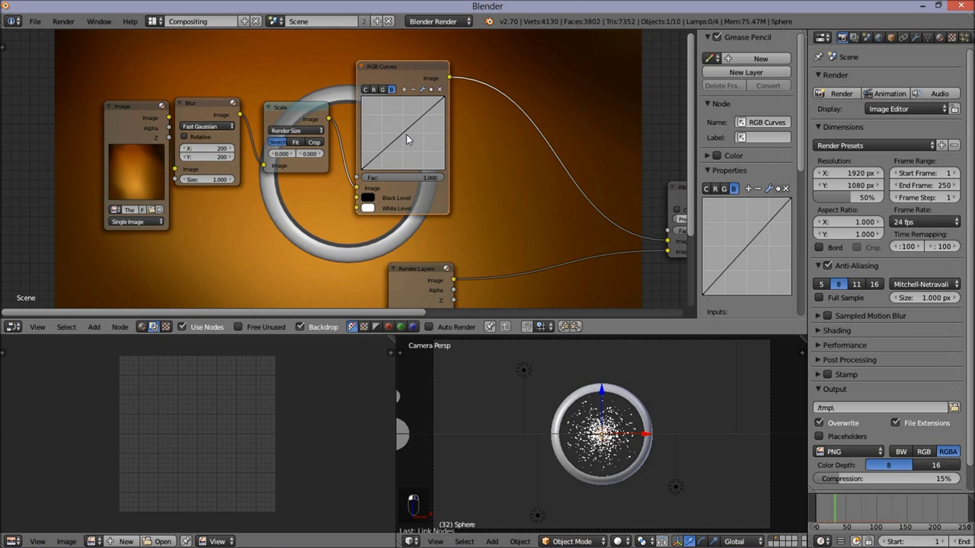
drag(402, 133, 412, 141)
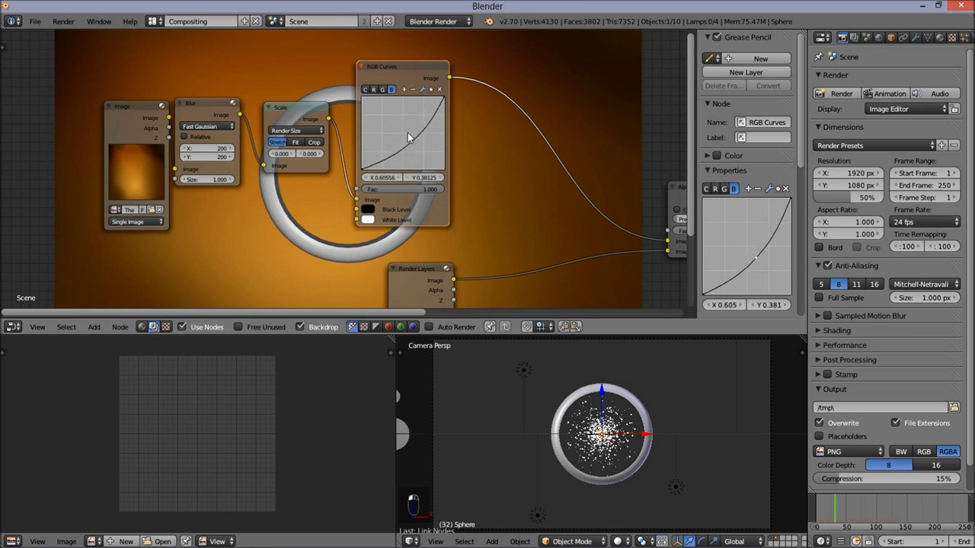
key(ctrl+z)
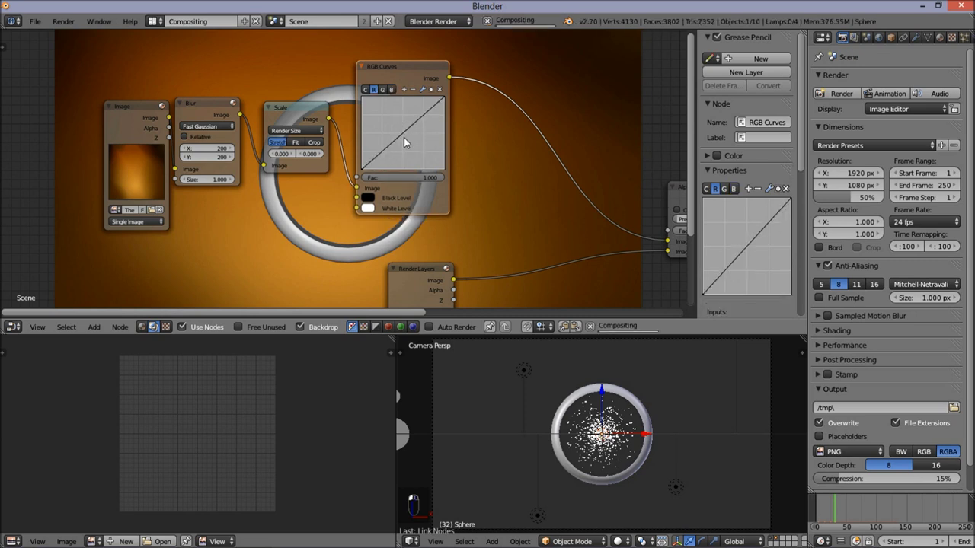
- Raise the red curve to about X 0.37, Y 0.64 and the combined curve to about X 0.34, Y 0.64
drag(402, 134, 392, 122)
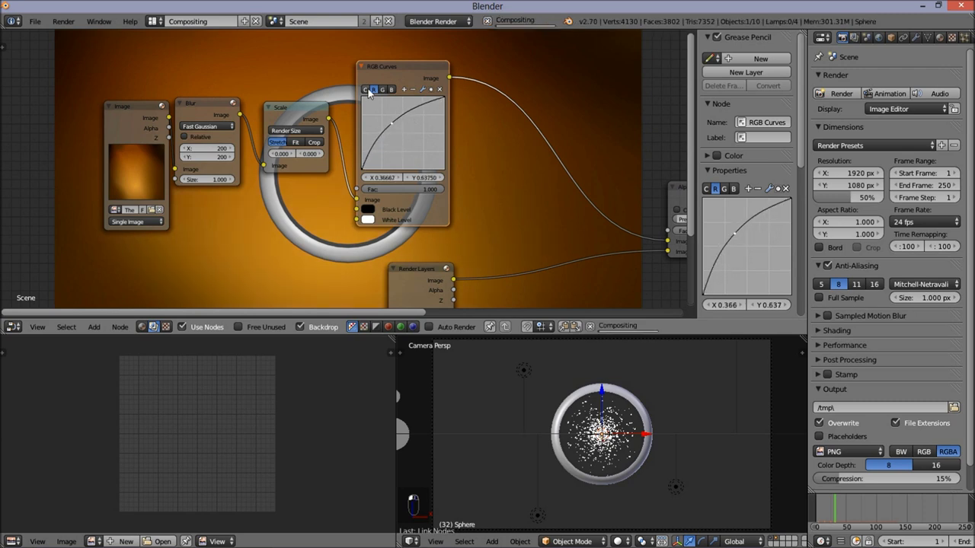
click(368, 90)
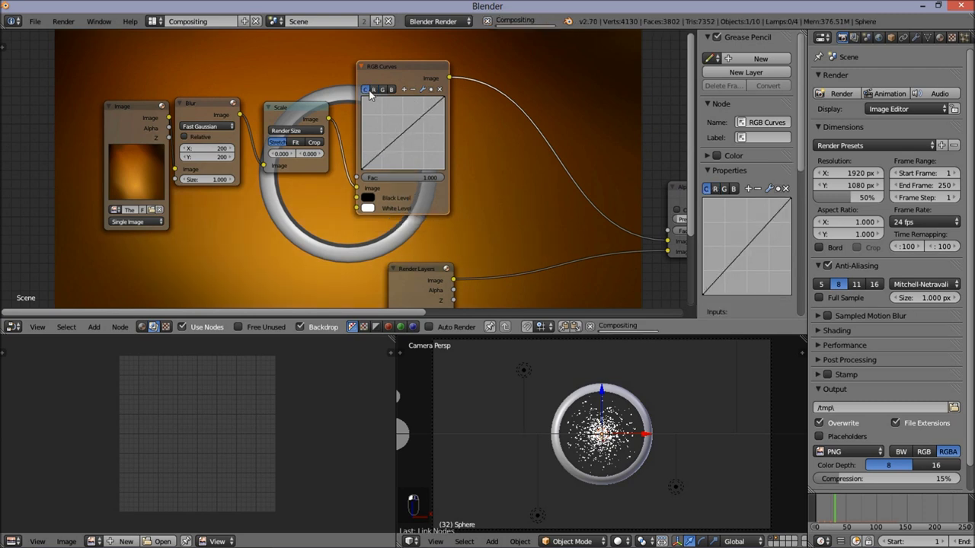
drag(381, 153, 391, 125)
- Add a Mix color node and insert it on the link between Alpha Over and the Viewer node
scroll(483, 153, down, 1)
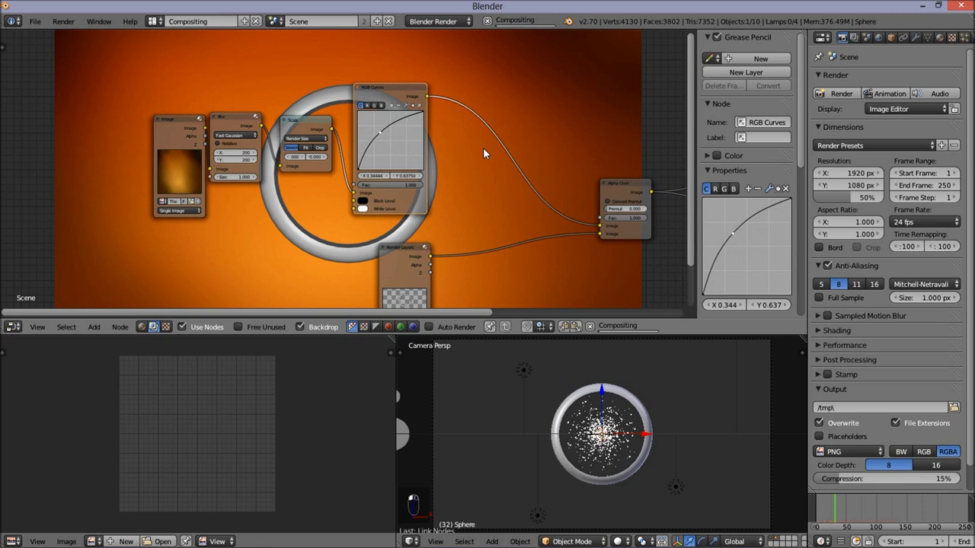
middle_drag(505, 192, 384, 141)
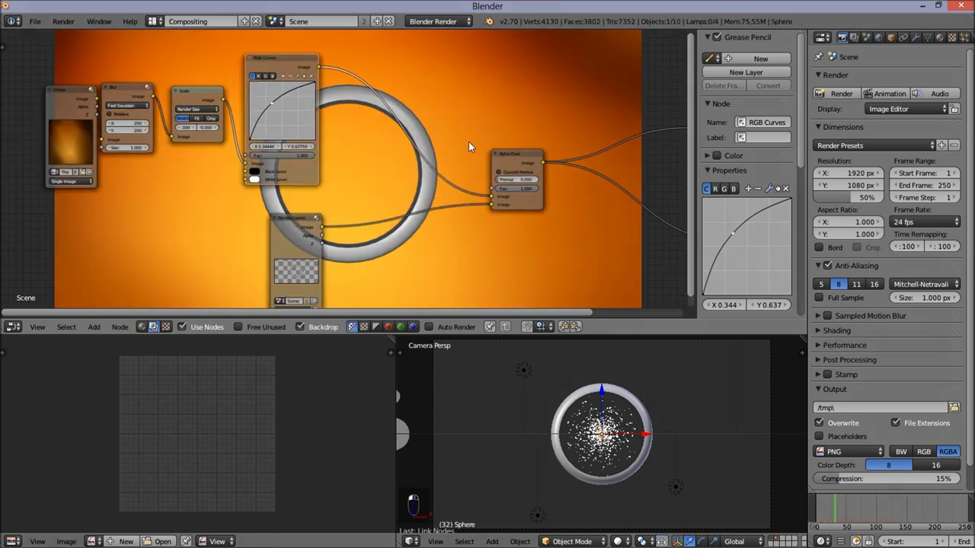
scroll(457, 133, down, 1)
middle_drag(446, 120, 408, 136)
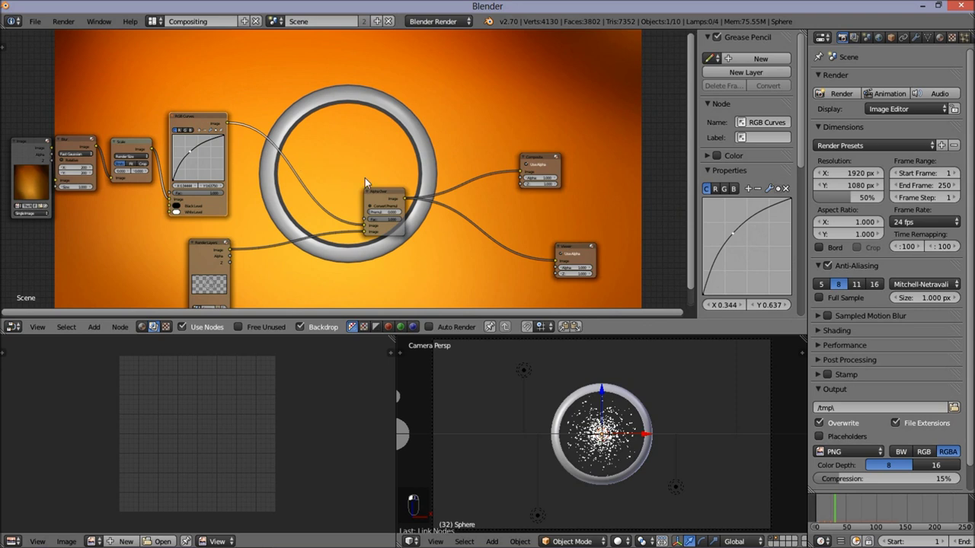
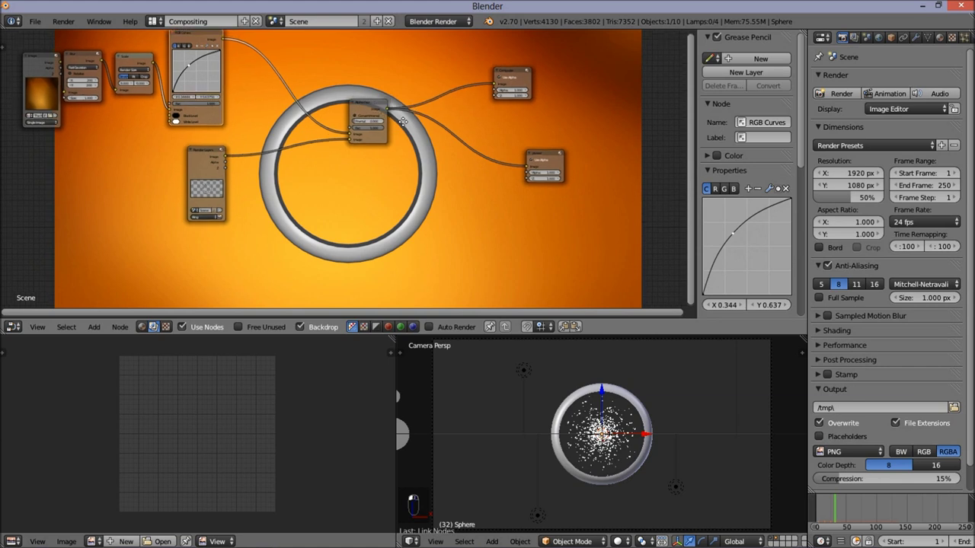
click(94, 327)
mouse_move(127, 281)
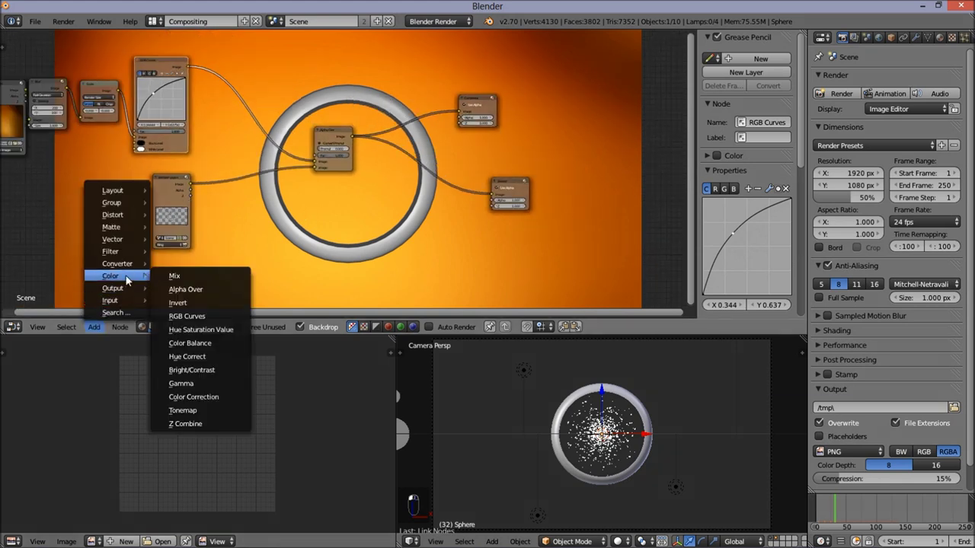
click(174, 275)
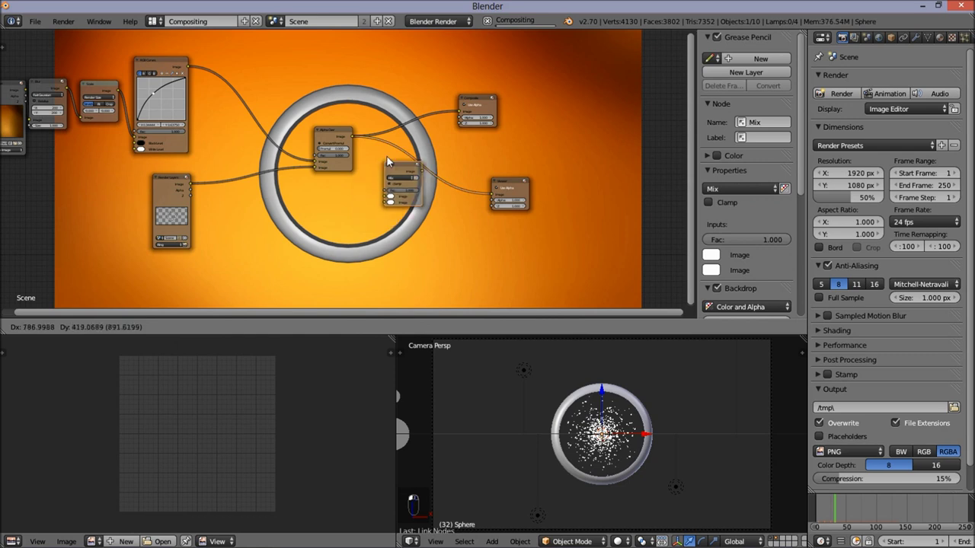
click(420, 156)
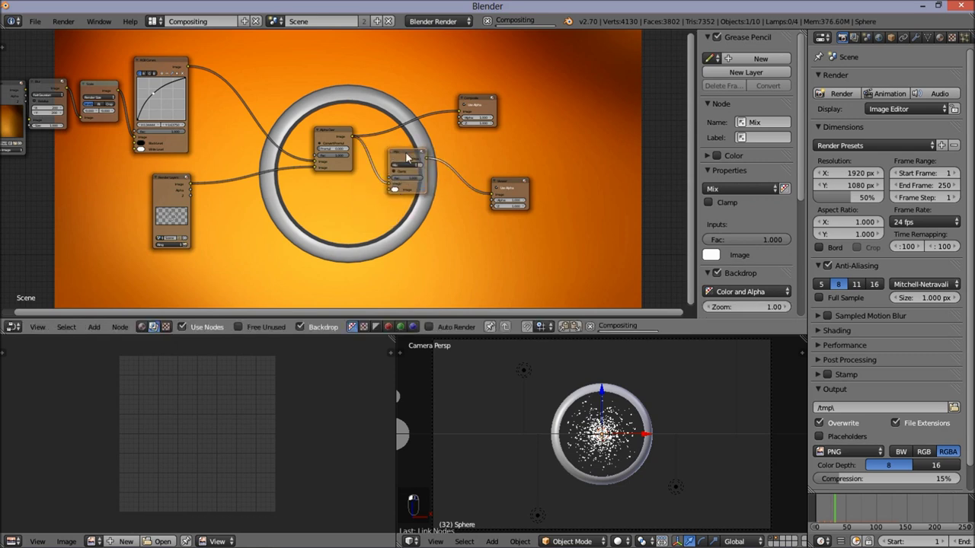
- Link the Mix node's Image output to the Composite node's Image input and set its blend mode to Add
scroll(430, 158, up, 1)
scroll(430, 158, up, 1)
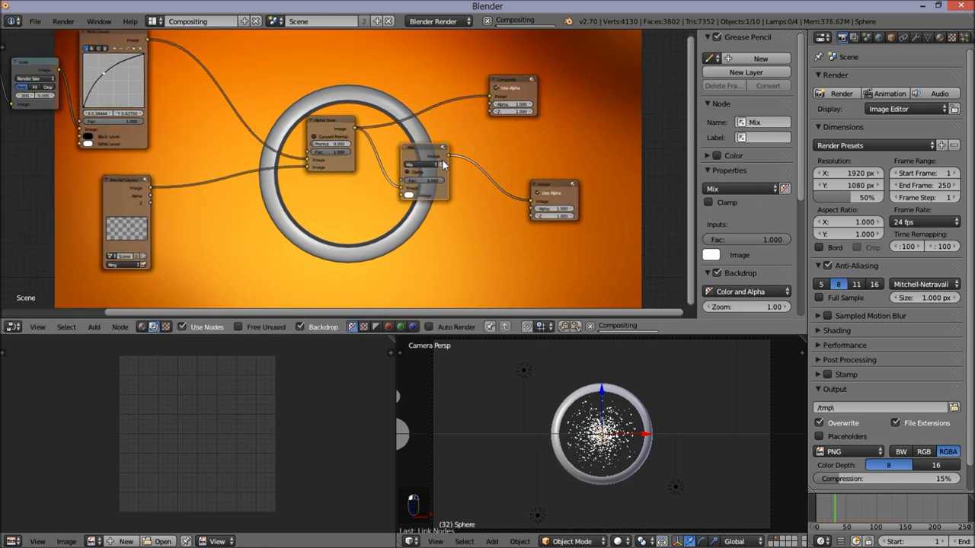
drag(449, 155, 494, 97)
scroll(444, 169, up, 1)
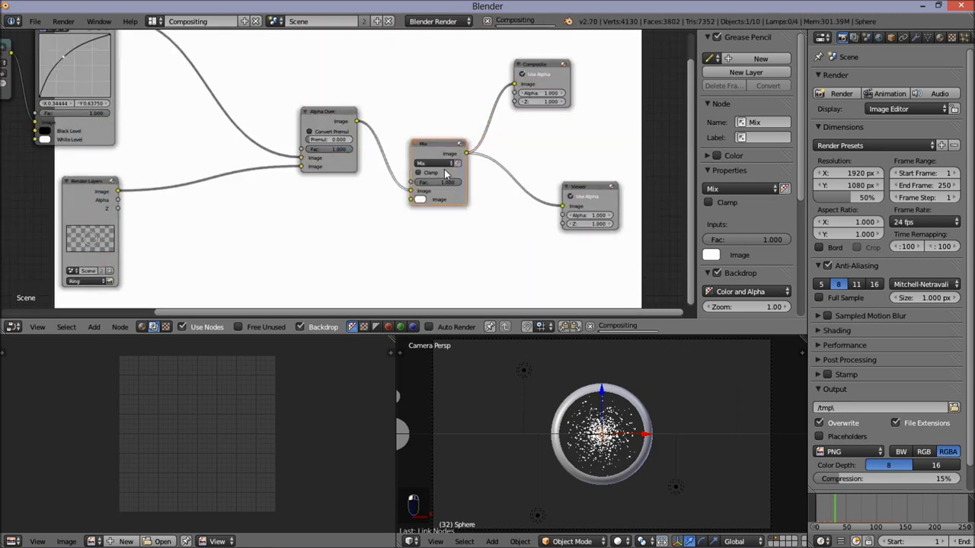
click(435, 162)
click(438, 179)
- Duplicate the Ring Render Layers node and place the copy in the empty space beside the original
middle_drag(394, 214, 444, 163)
scroll(331, 199, down, 1)
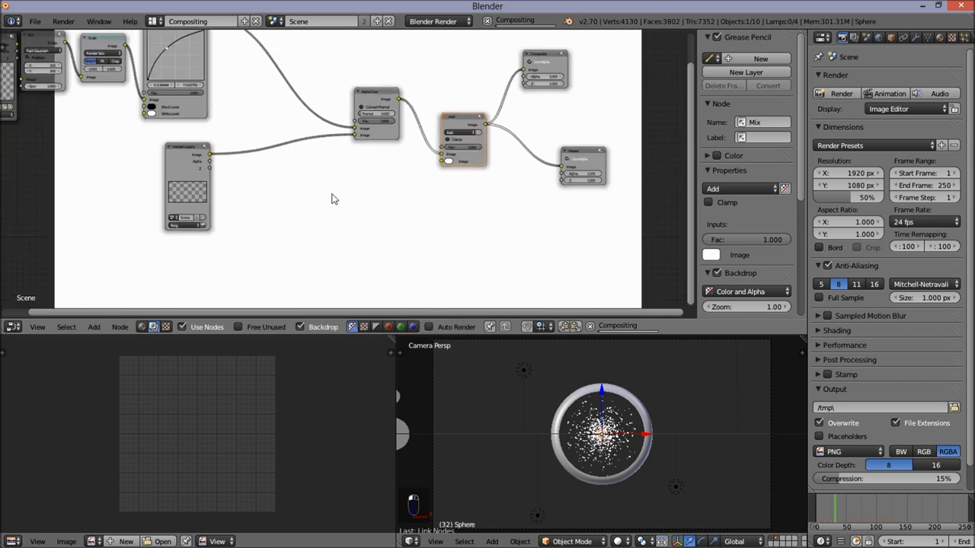
scroll(331, 199, down, 1)
click(197, 147)
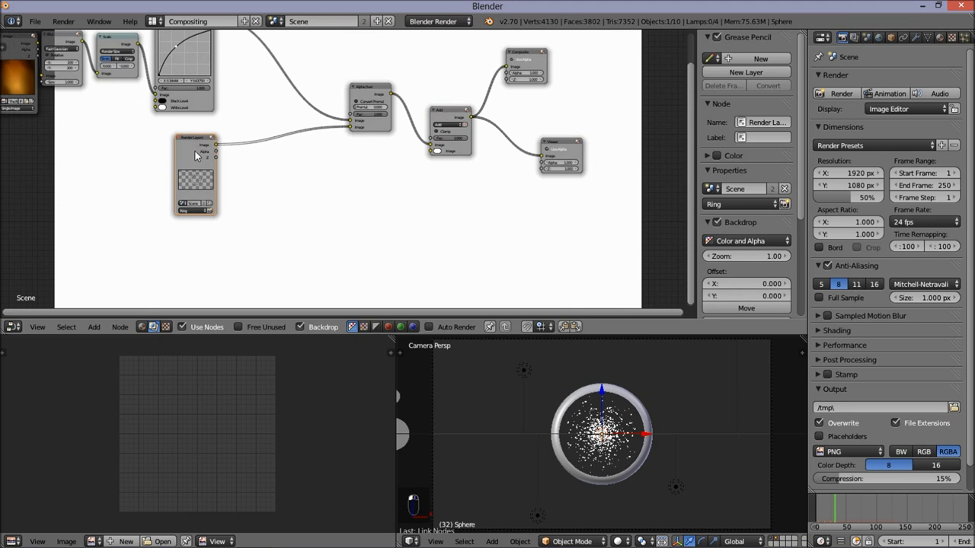
key(shift+d)
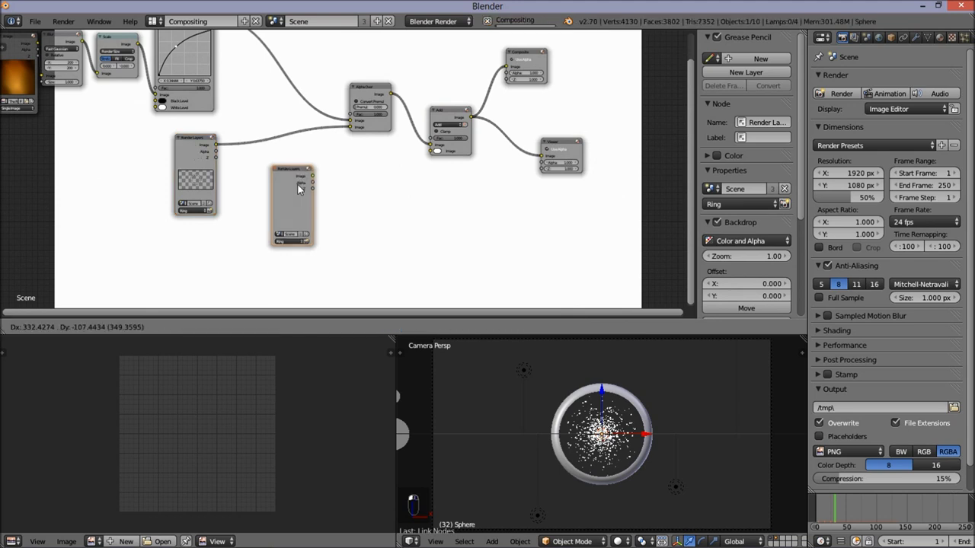
click(310, 195)
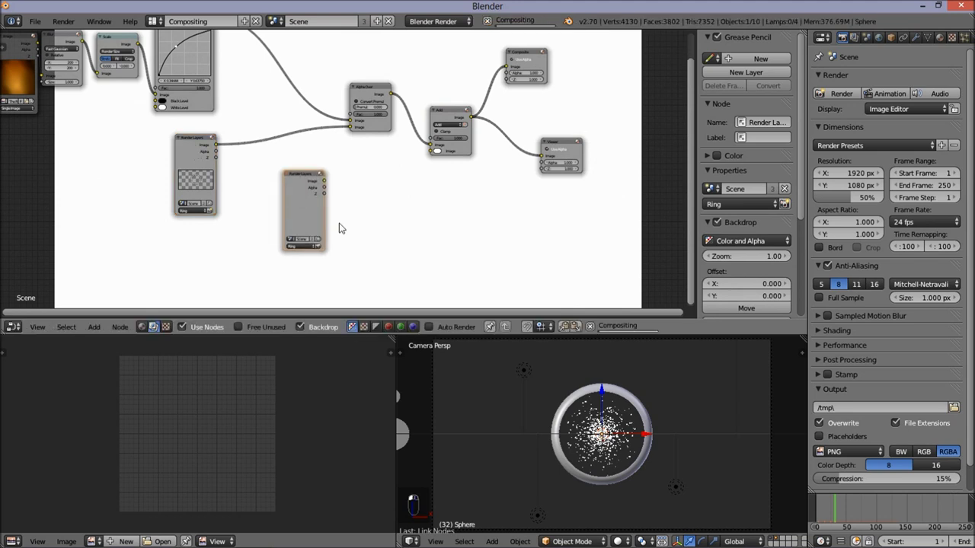
- Move the duplicated Render Layers node slightly lower and set its render layer to Particles
middle_drag(391, 226, 389, 213)
scroll(358, 217, up, 2)
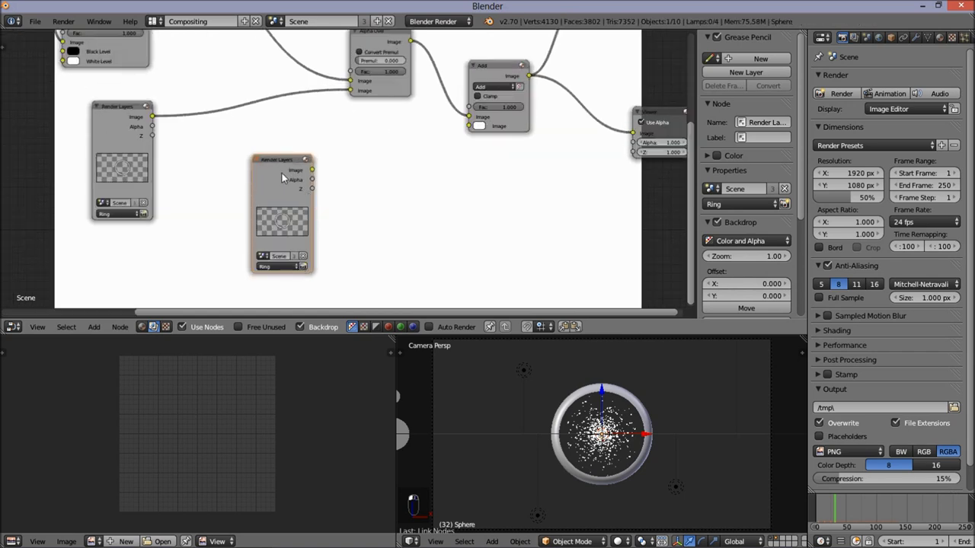
drag(272, 234, 277, 258)
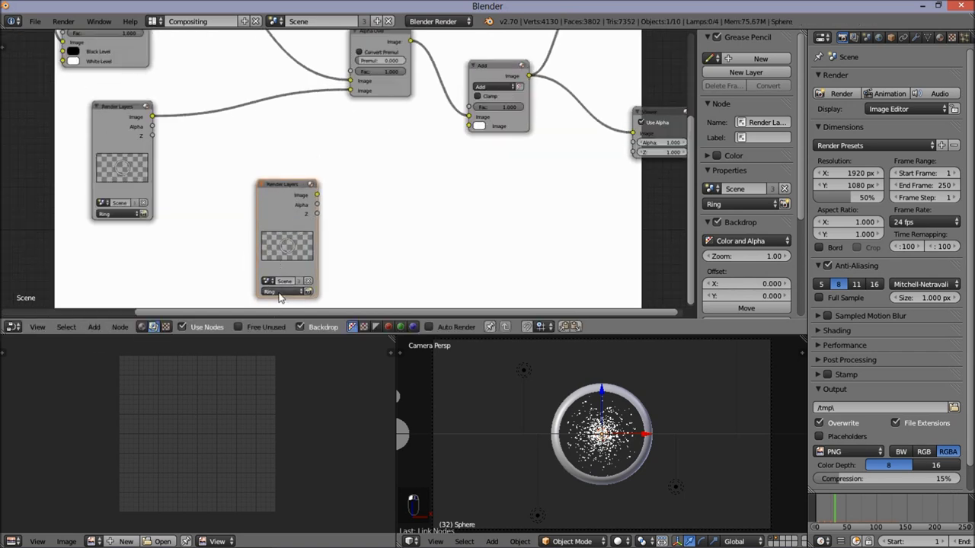
click(278, 291)
click(280, 274)
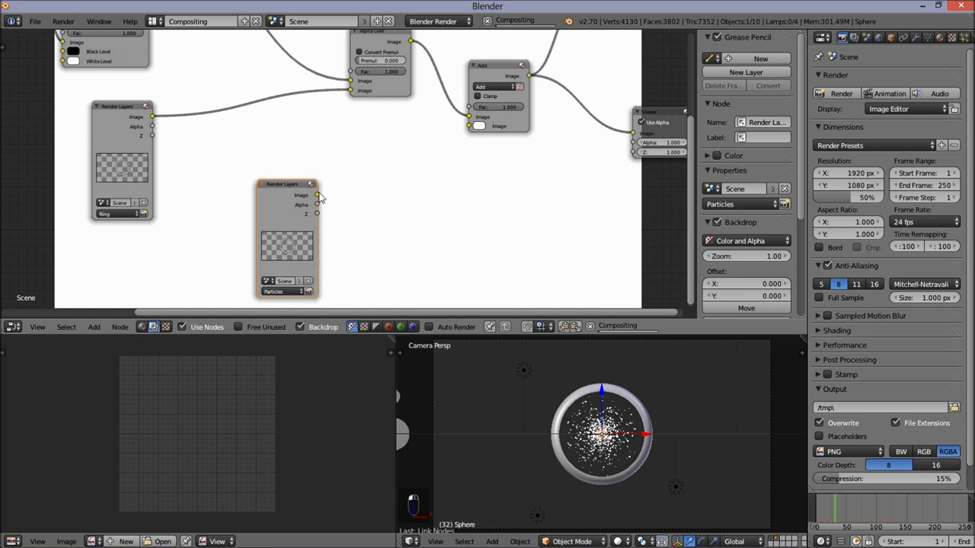
- Link the Particles Render Layers Image output to the Add node's second Image input and move that layer node beneath the Ring one
drag(318, 197, 474, 127)
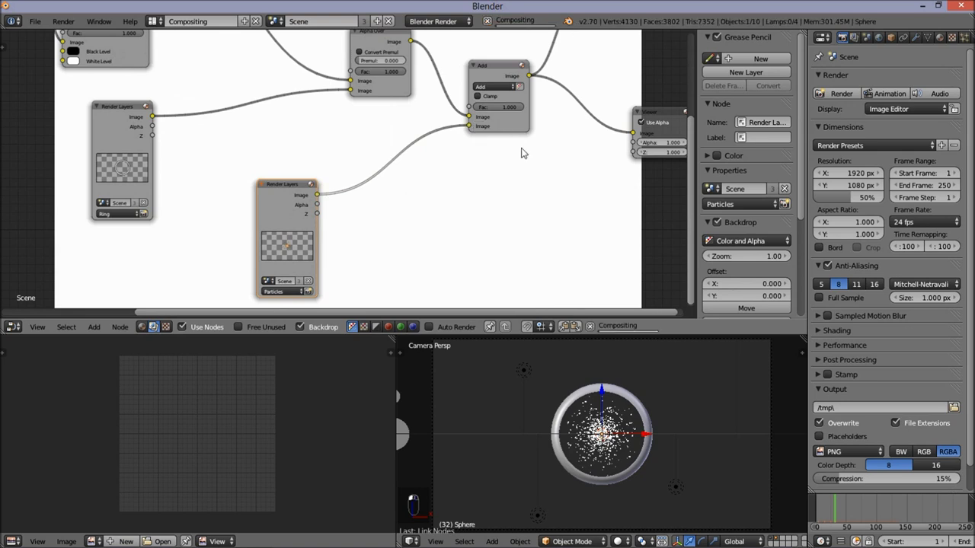
scroll(522, 153, down, 4)
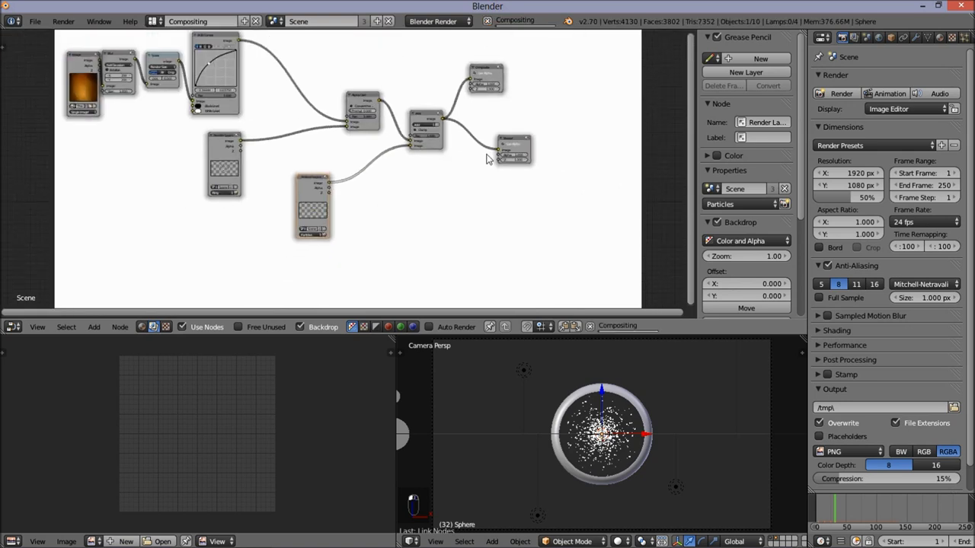
scroll(488, 159, down, 1)
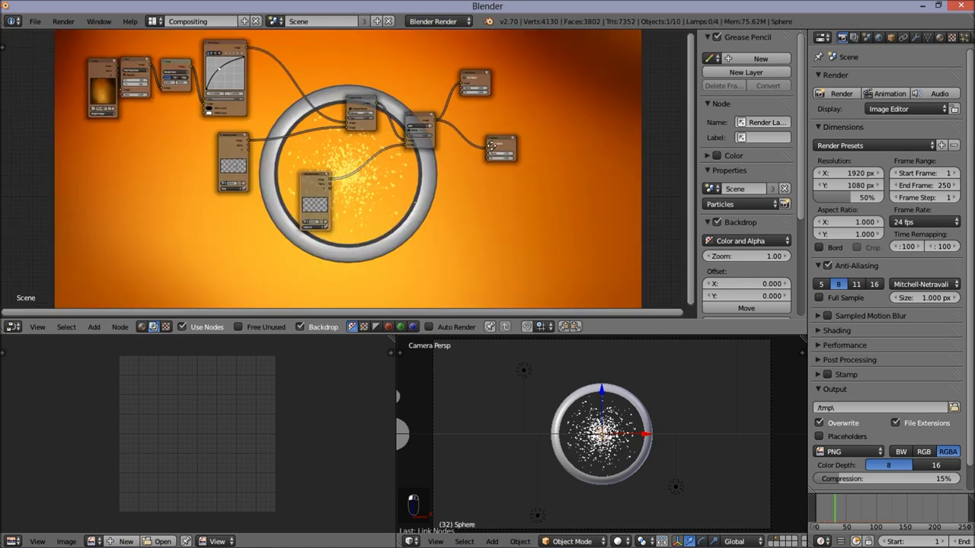
middle_drag(361, 172, 371, 157)
drag(319, 172, 268, 195)
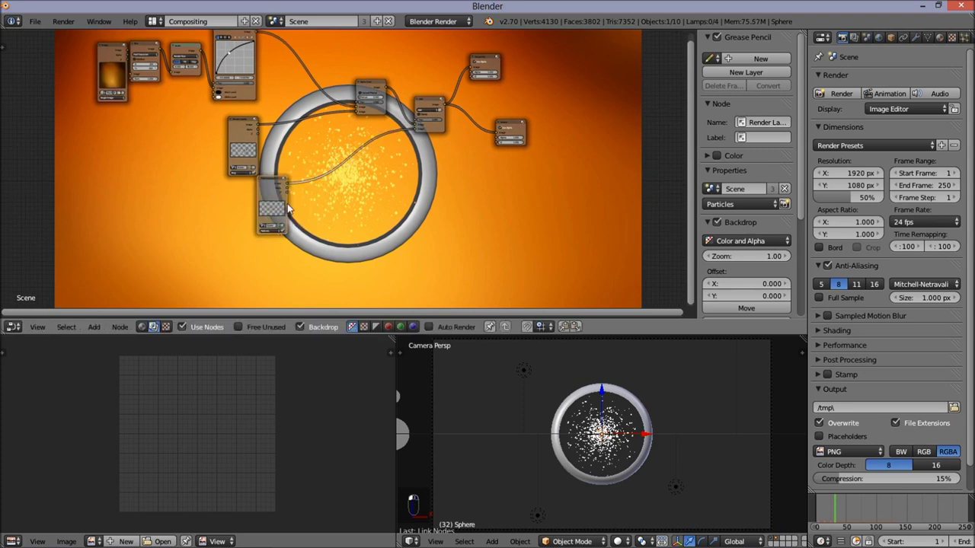
- Add a Glare filter node and insert it on the link between the Particles Render Layers node and the Add node
scroll(288, 224, up, 1)
scroll(288, 223, up, 2)
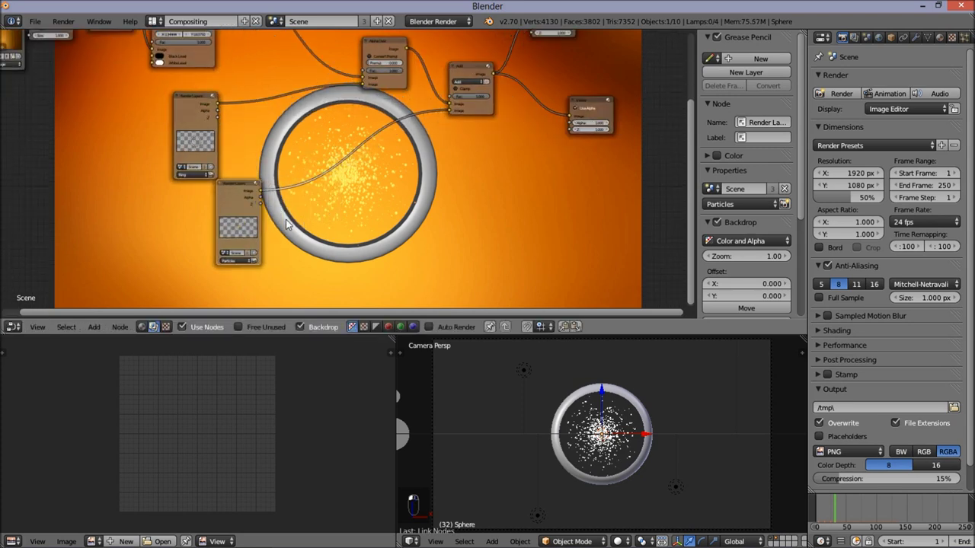
click(93, 326)
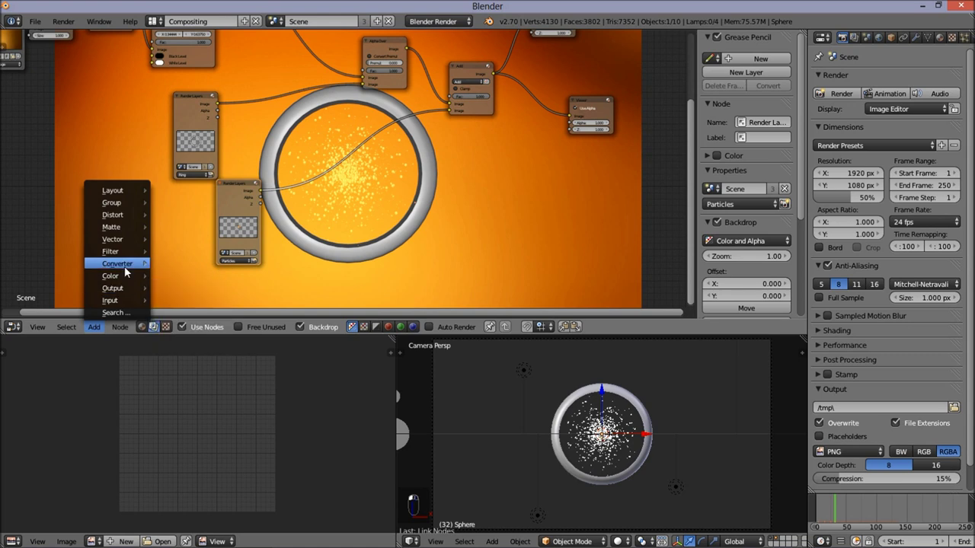
mouse_move(130, 251)
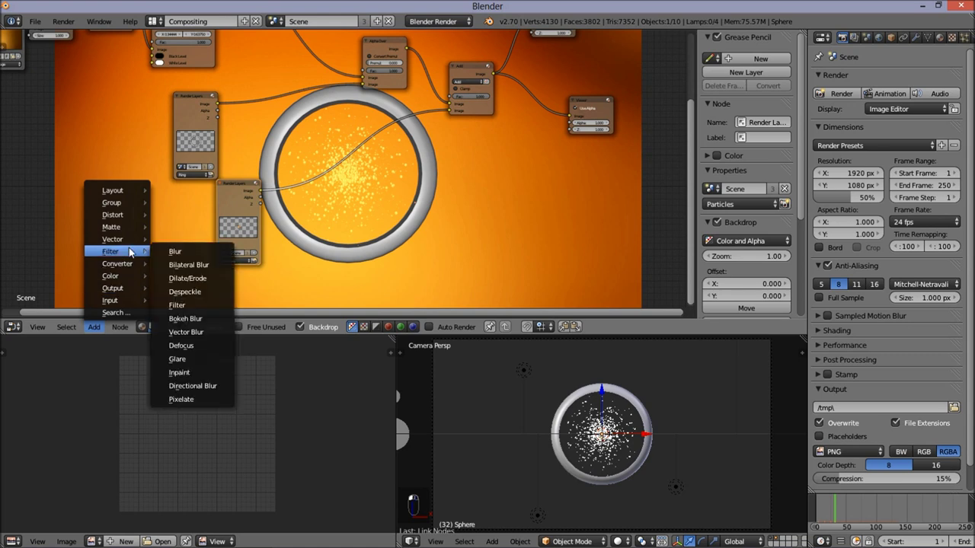
click(179, 358)
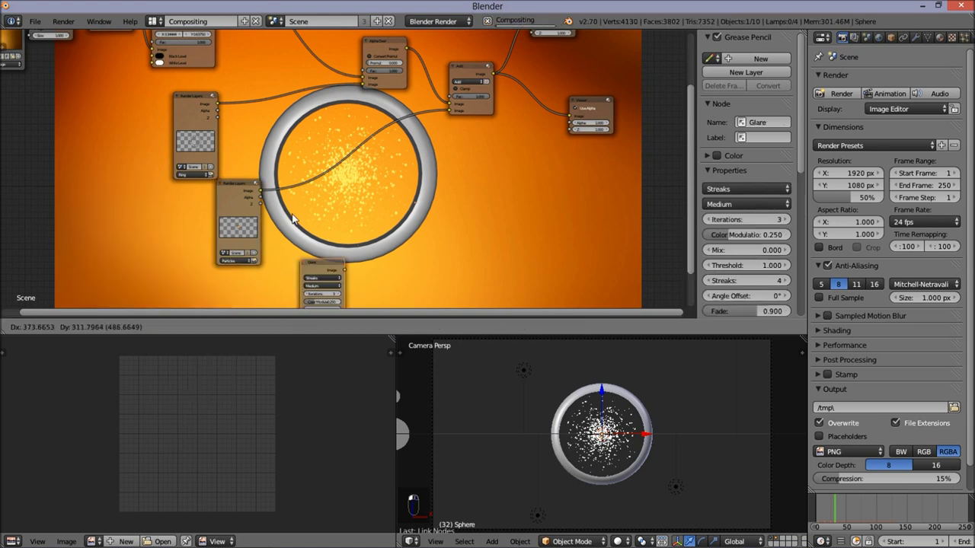
click(328, 191)
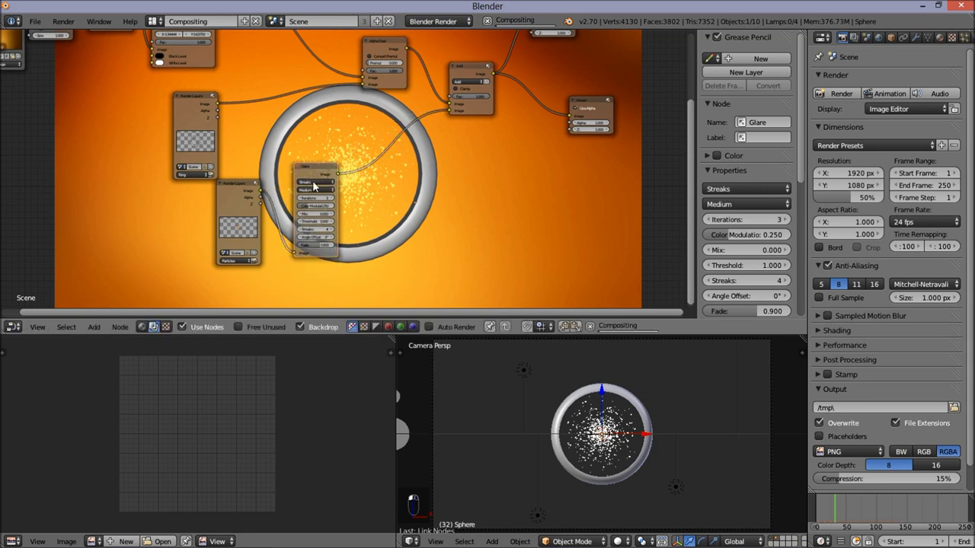
- Set the Glare node to Fog Glow with High quality and a threshold of 0
scroll(327, 191, up, 2)
click(323, 186)
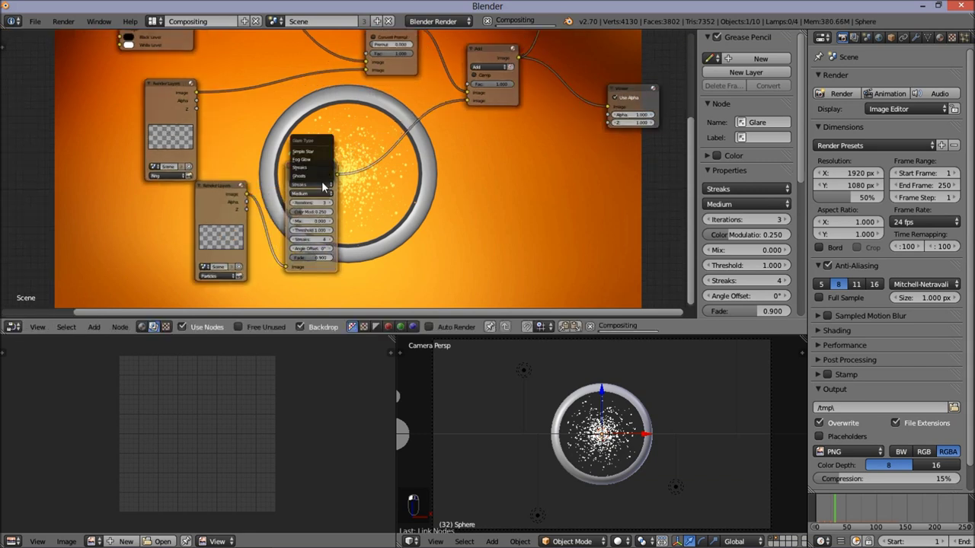
click(303, 159)
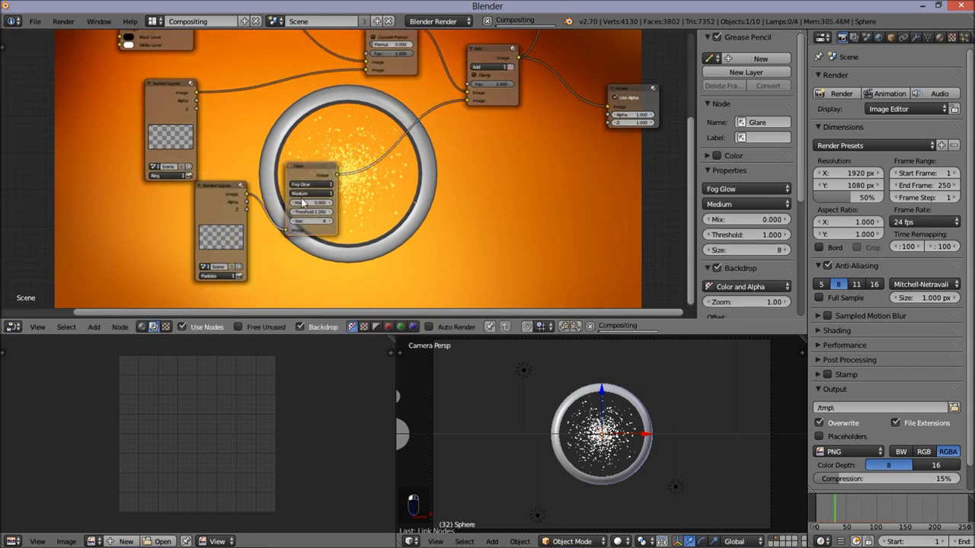
click(301, 195)
click(315, 187)
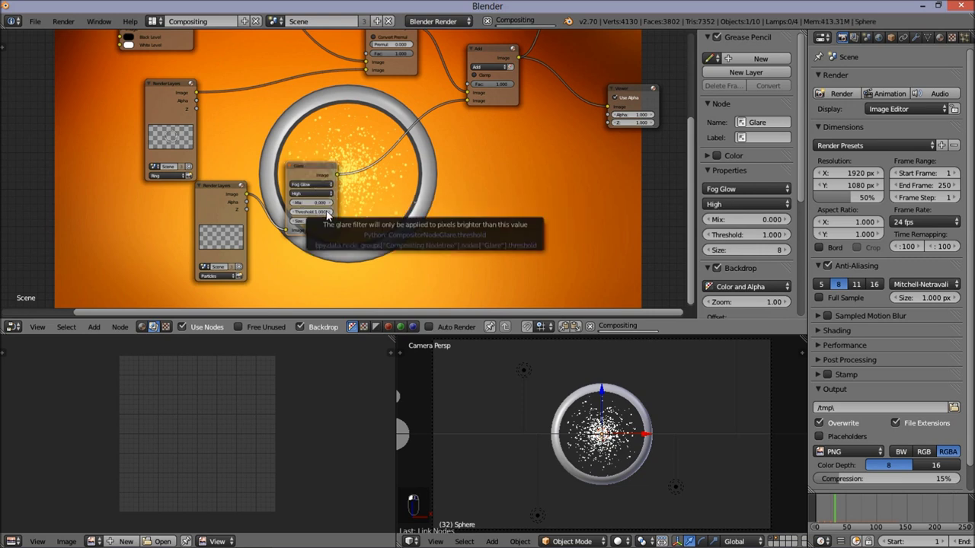
drag(326, 217, 320, 219)
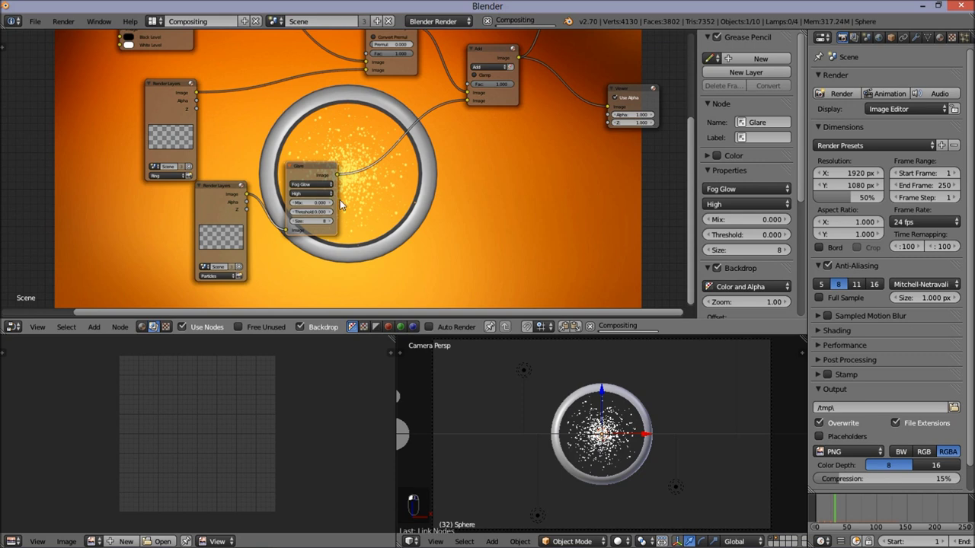
scroll(340, 200, down, 2)
middle_drag(472, 179, 377, 193)
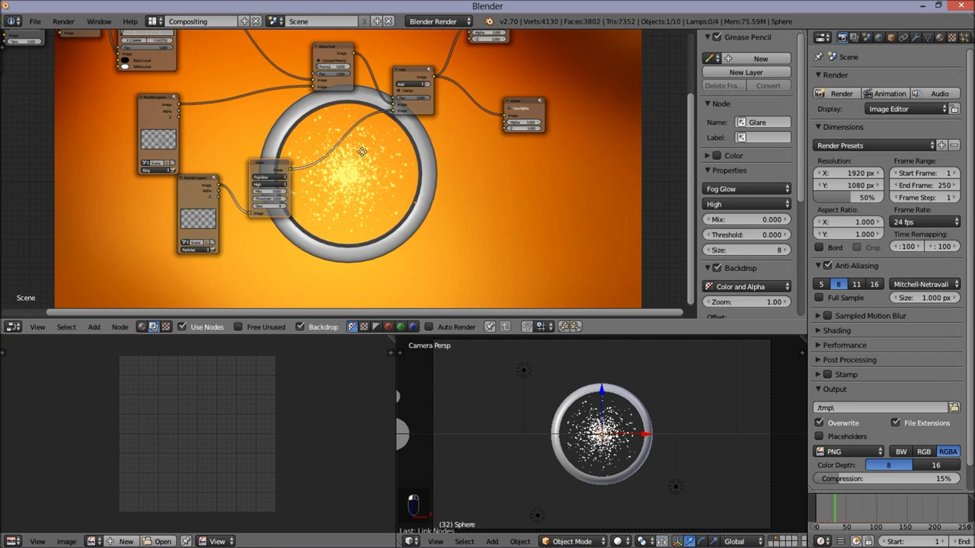
scroll(349, 179, down, 2)
scroll(351, 181, up, 2)
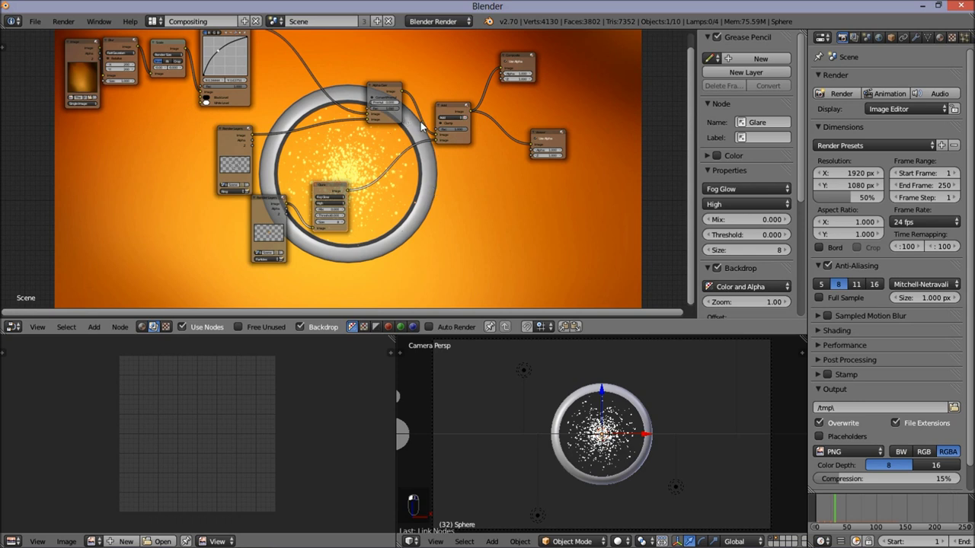
scroll(425, 219, down, 2)
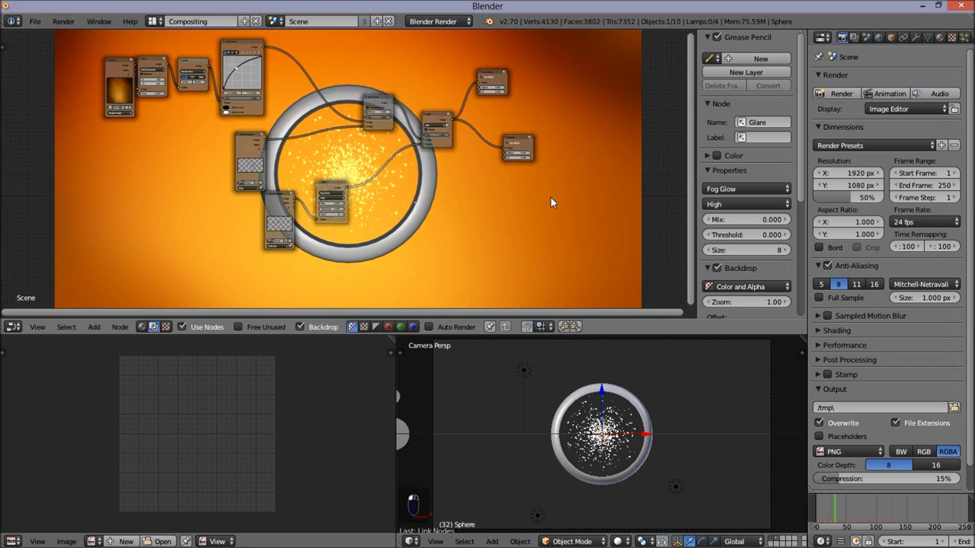
- Switch to the Default screen layout and change the main area from the image editor to the 3D View
click(153, 24)
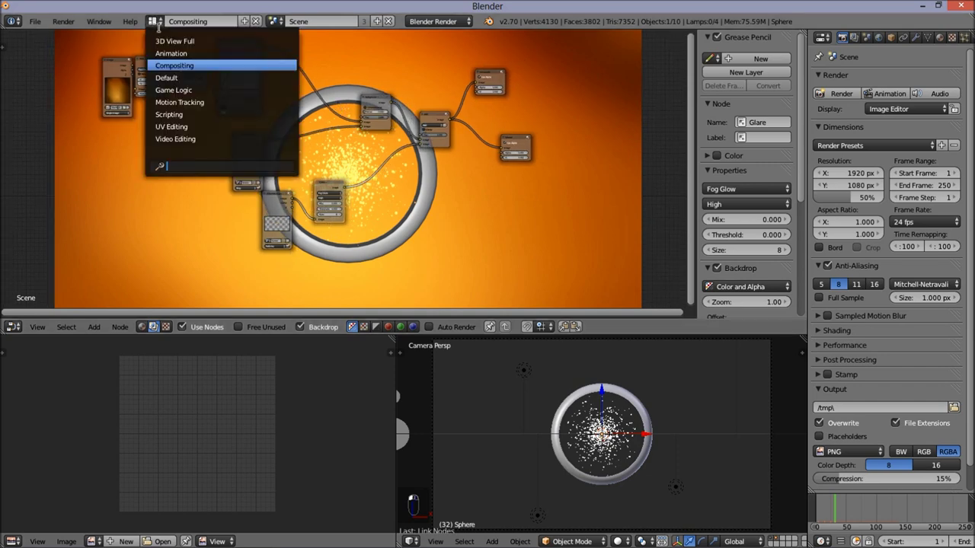
click(186, 79)
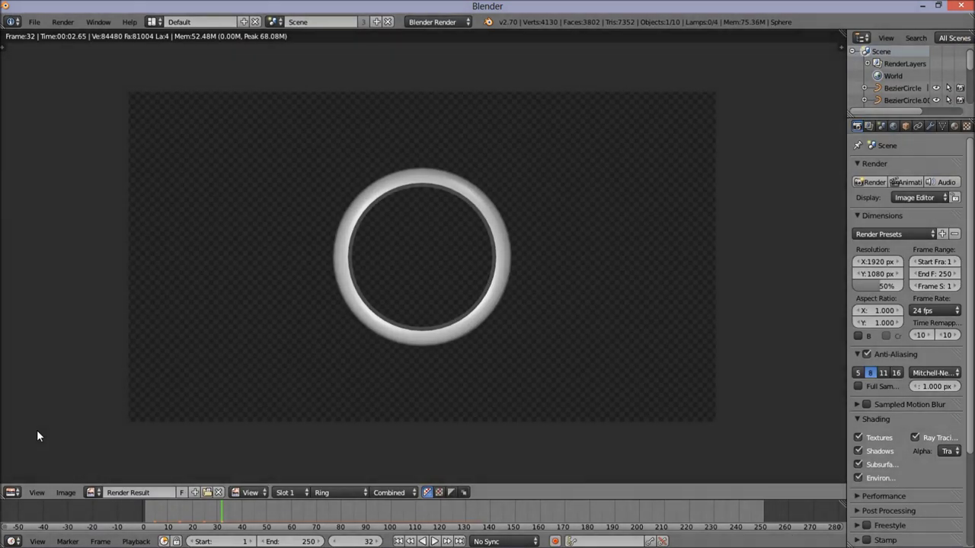
click(14, 493)
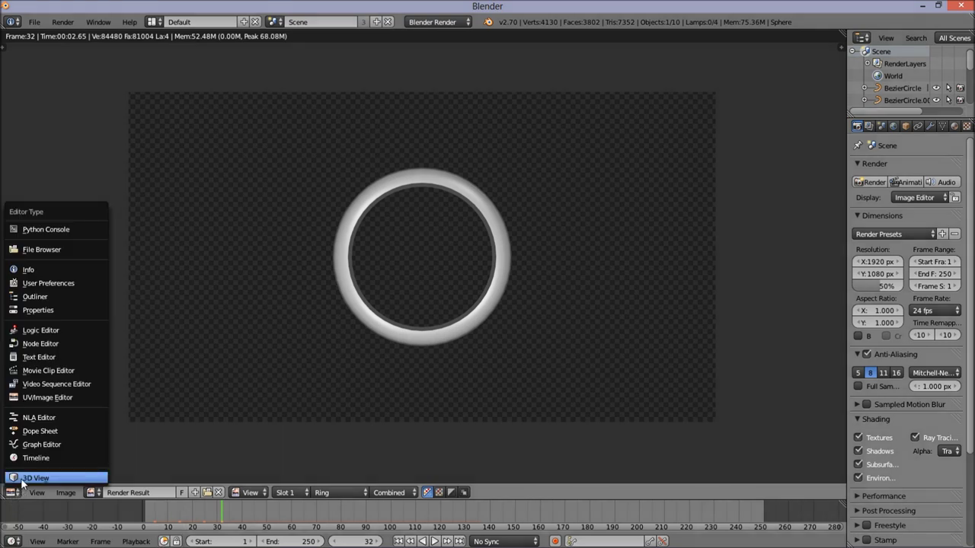
click(23, 480)
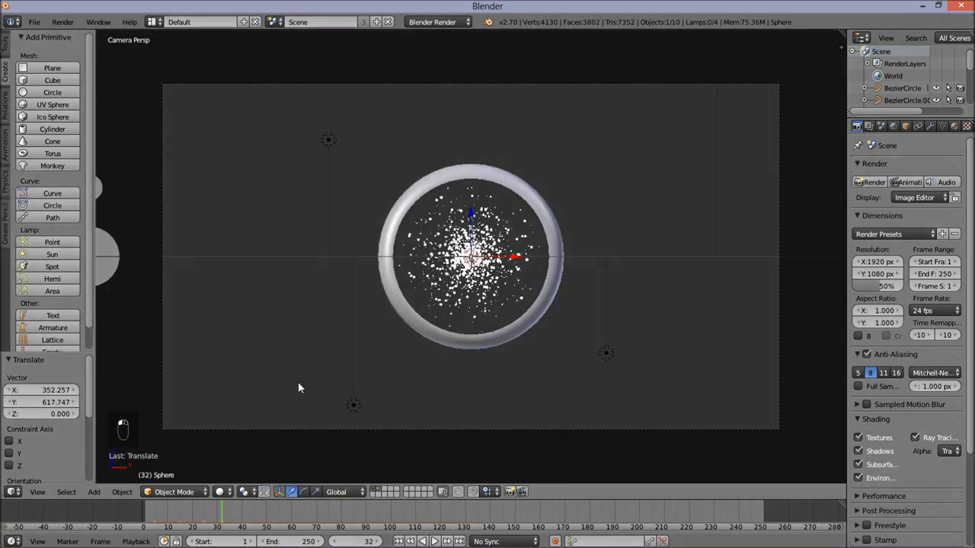
- Duplicate the outer ring curve in place and set the copy's bevel depth to 0
right_click(545, 215)
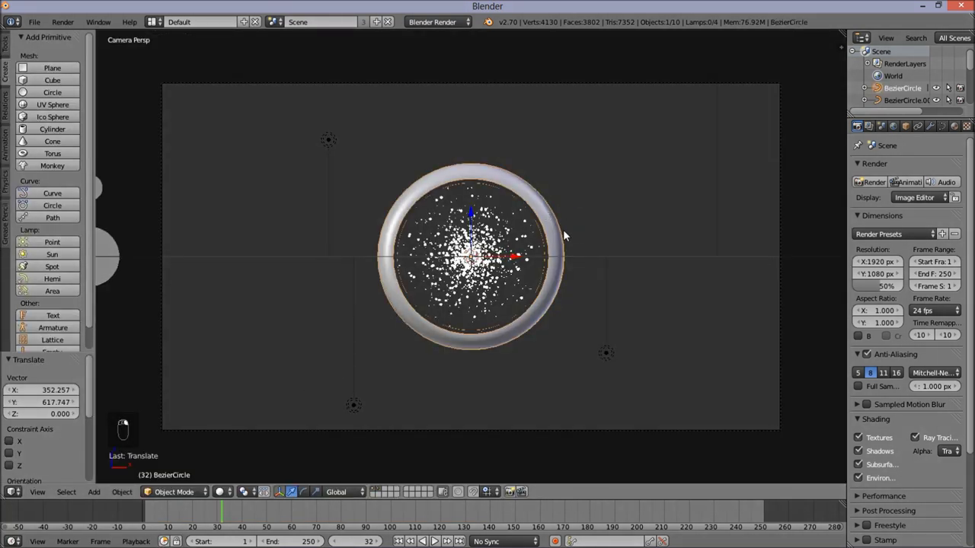
key(shift+d)
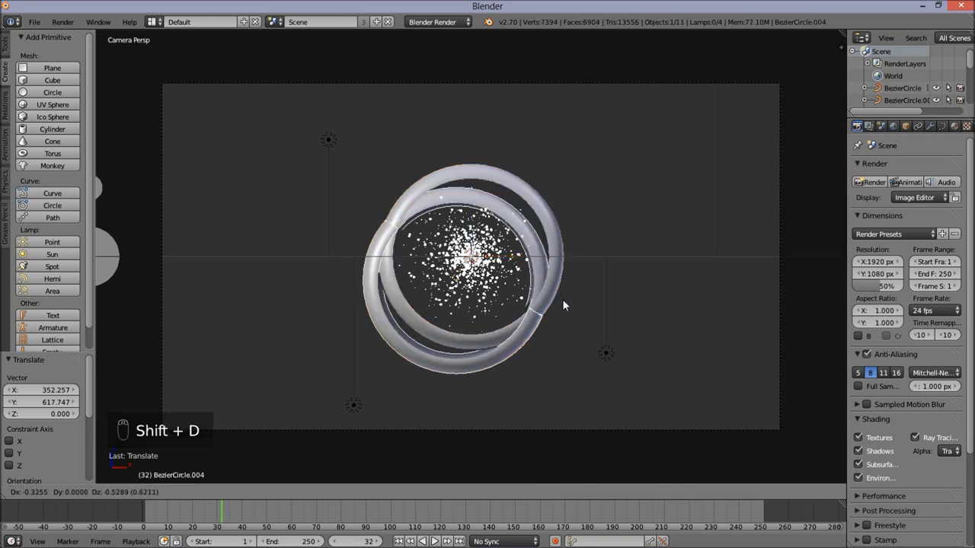
right_click(637, 261)
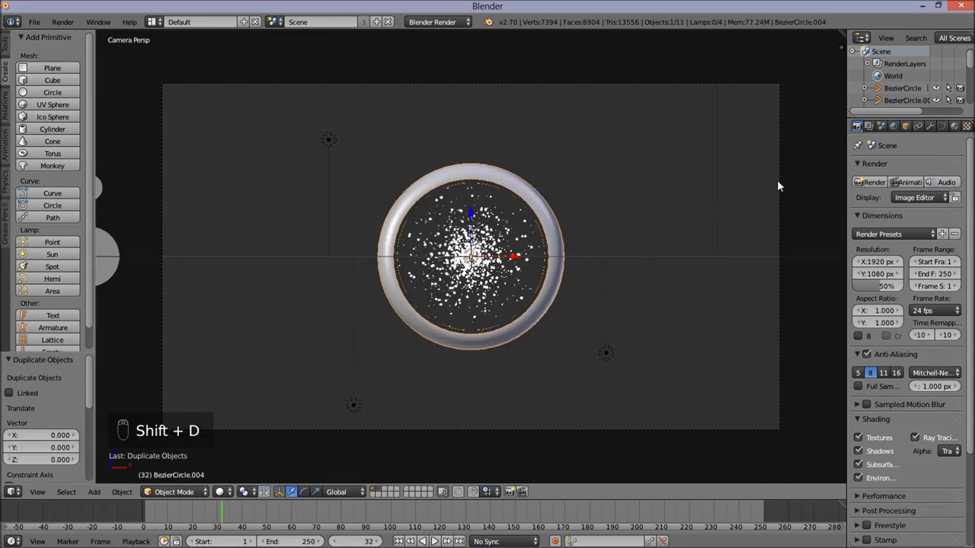
click(941, 127)
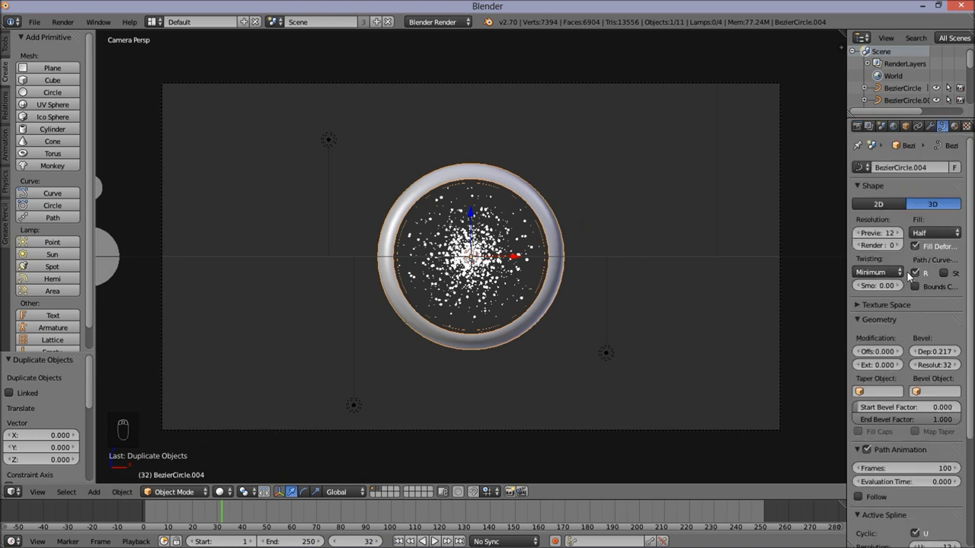
drag(940, 349, 724, 351)
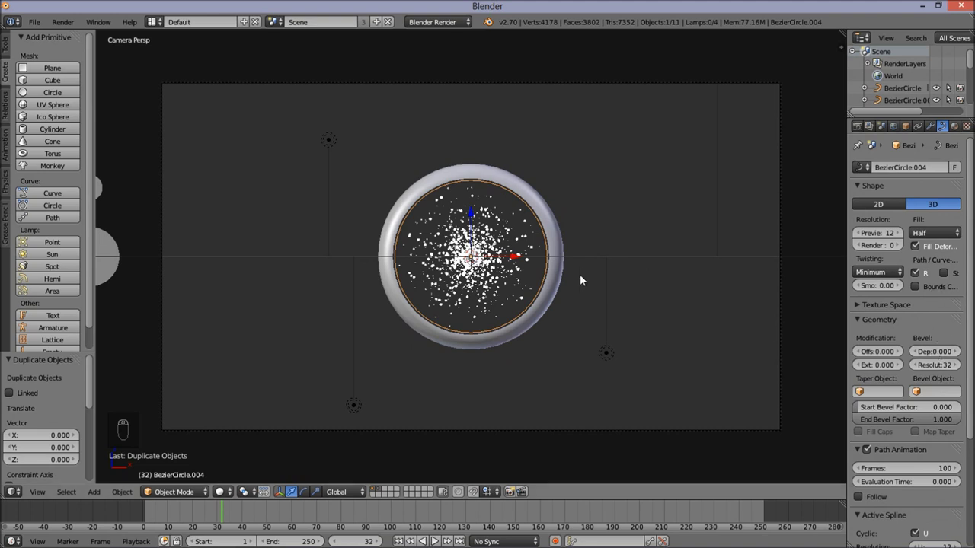
- Show the scene in wireframe and scale the duplicated circle by about 1.122 so it runs inside the ring's thickness
key(z)
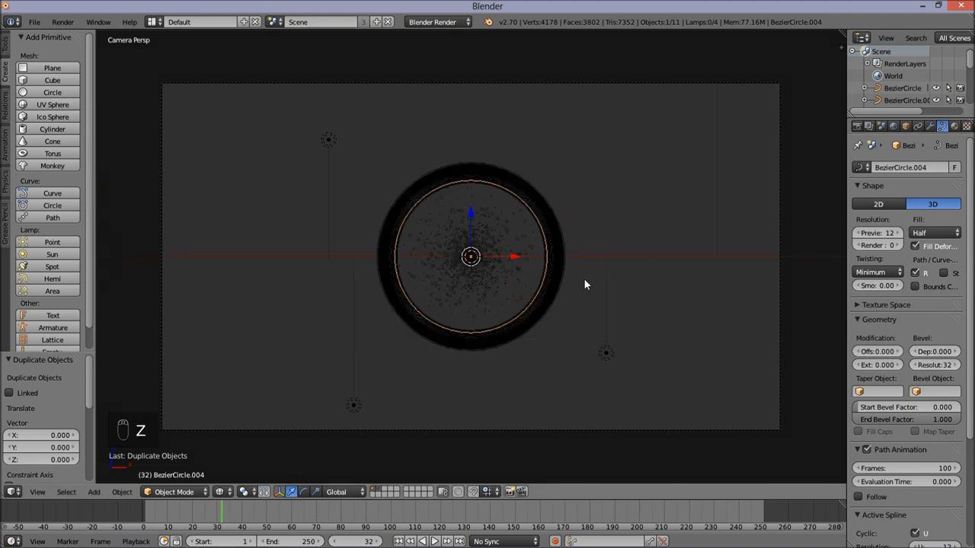
scroll(576, 286, up, 1)
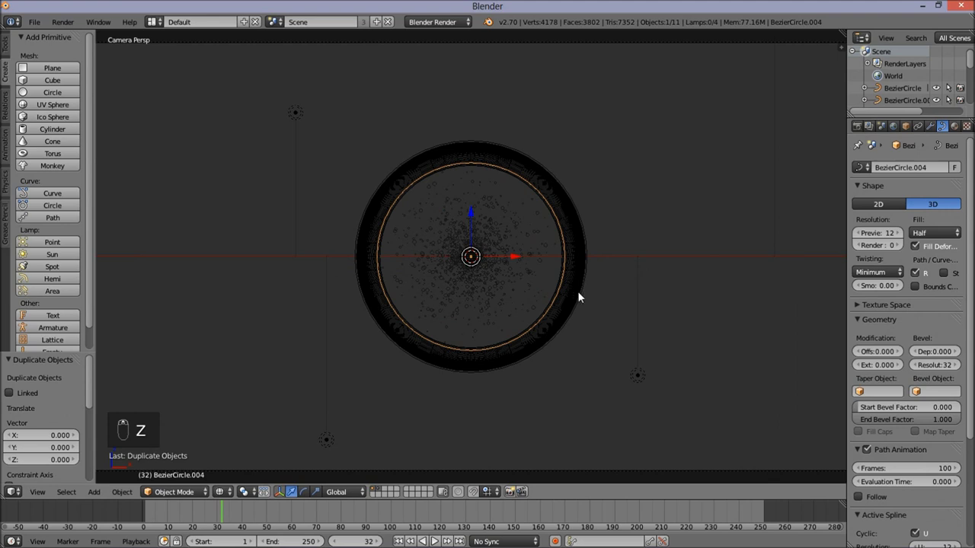
key(s)
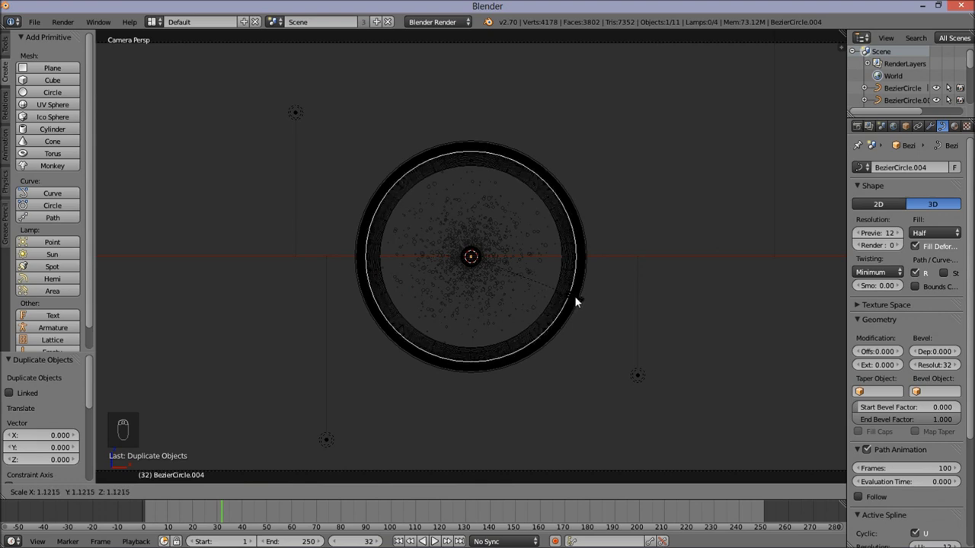
click(574, 297)
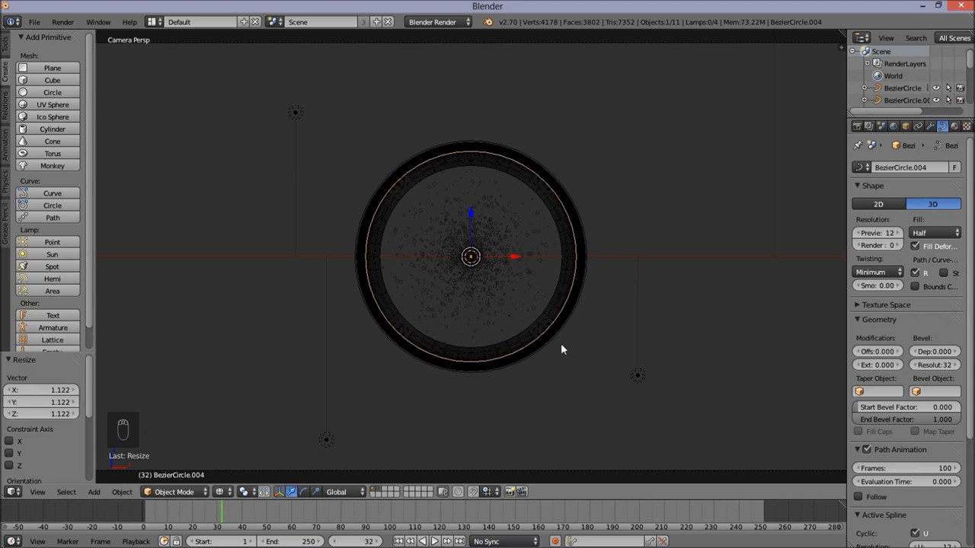
scroll(560, 349, down, 2)
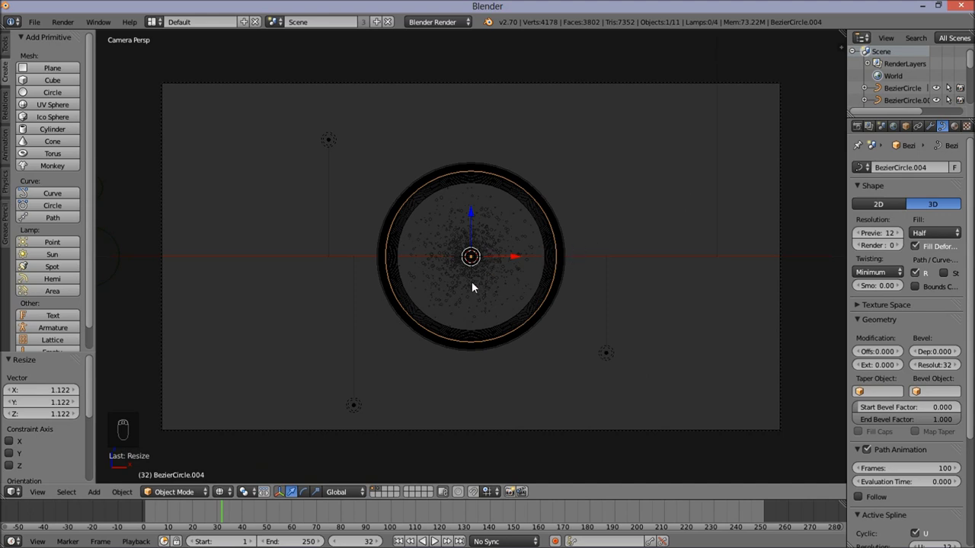
- Rename the duplicated circle object as Path
click(907, 128)
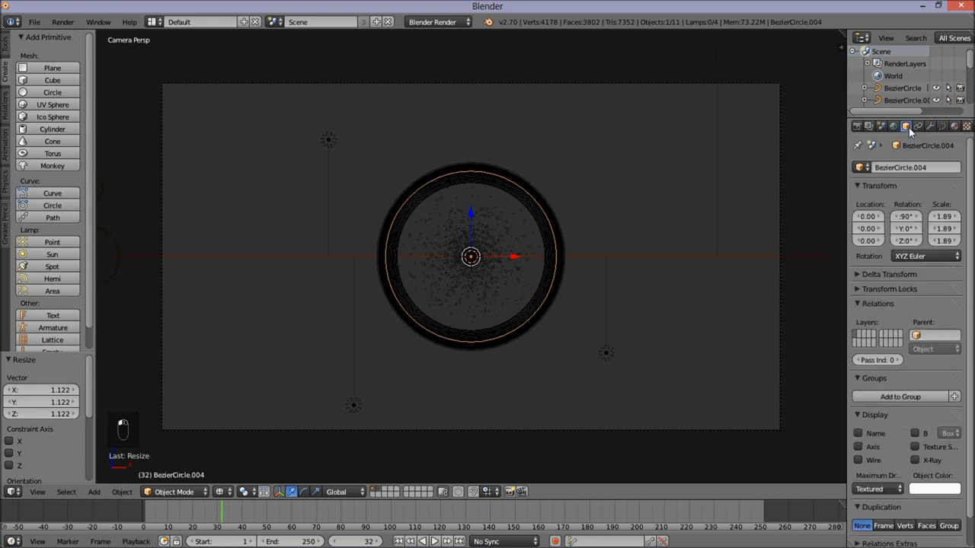
click(930, 168)
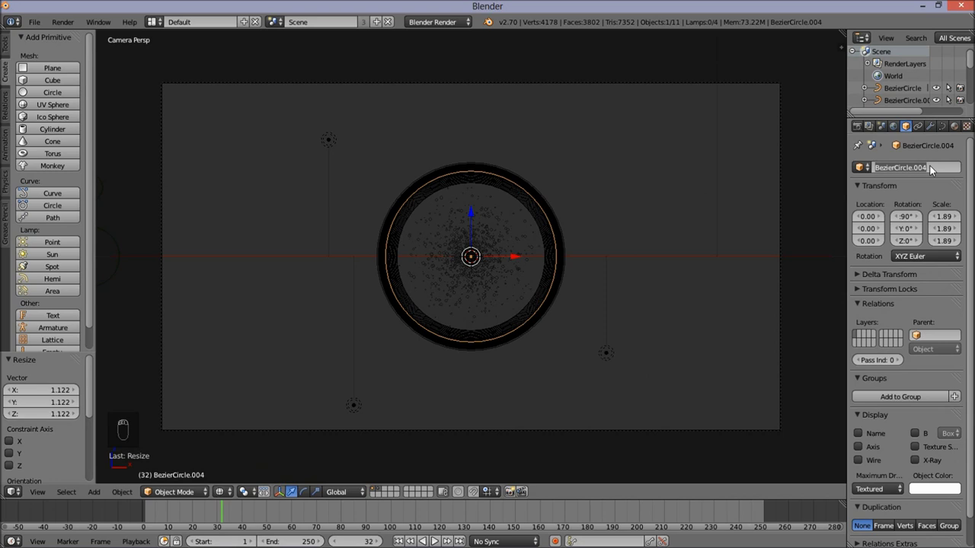
text(Path)
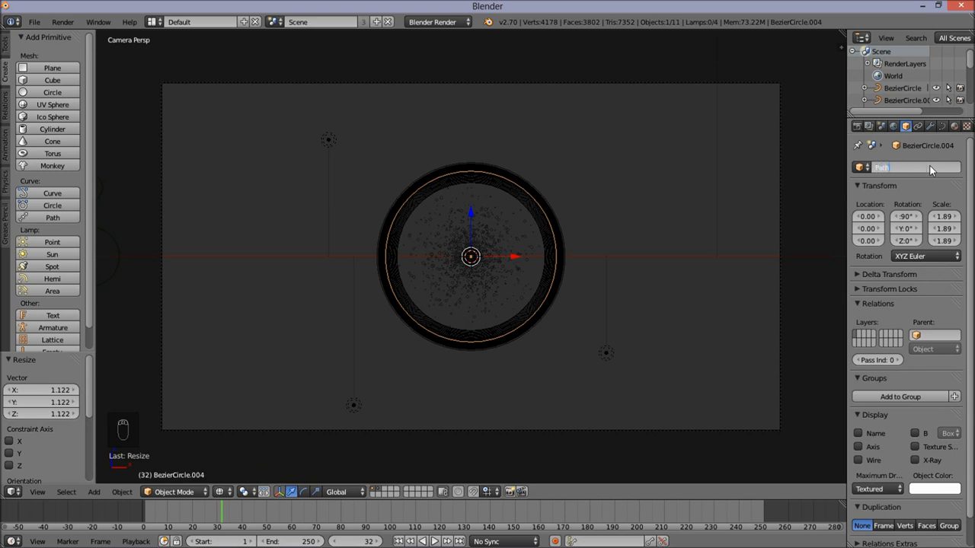
key(Return)
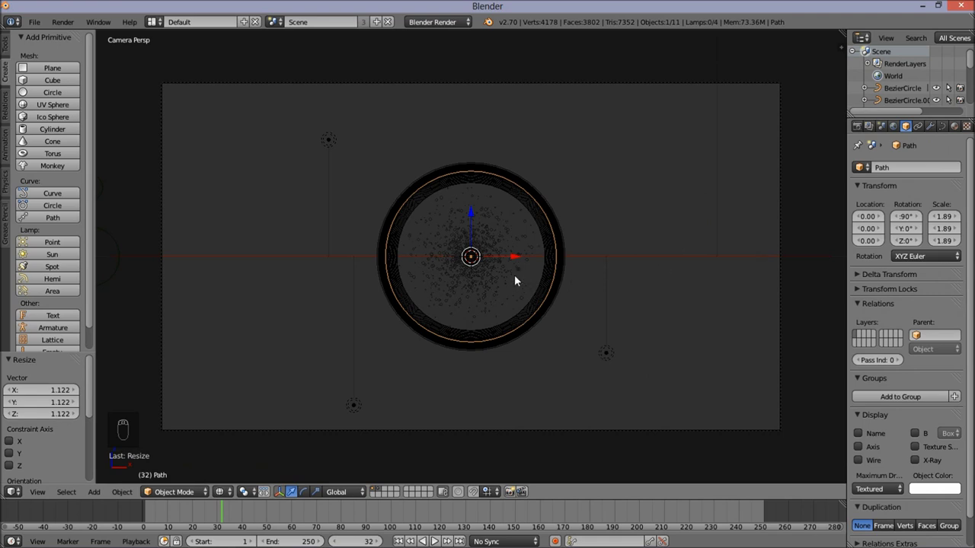
- Add a Follow Path constraint to the particle-emitting sphere and set its target to Path
right_click(471, 258)
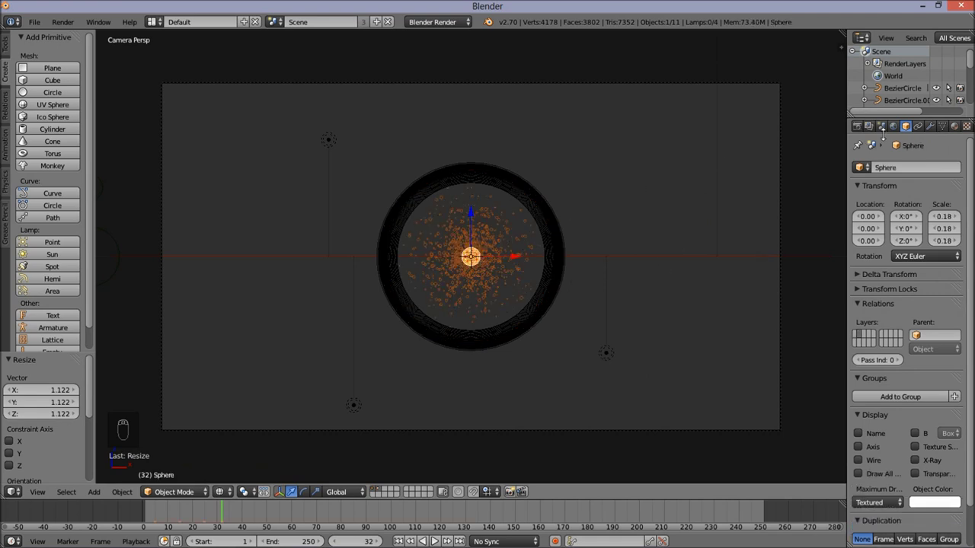
click(918, 127)
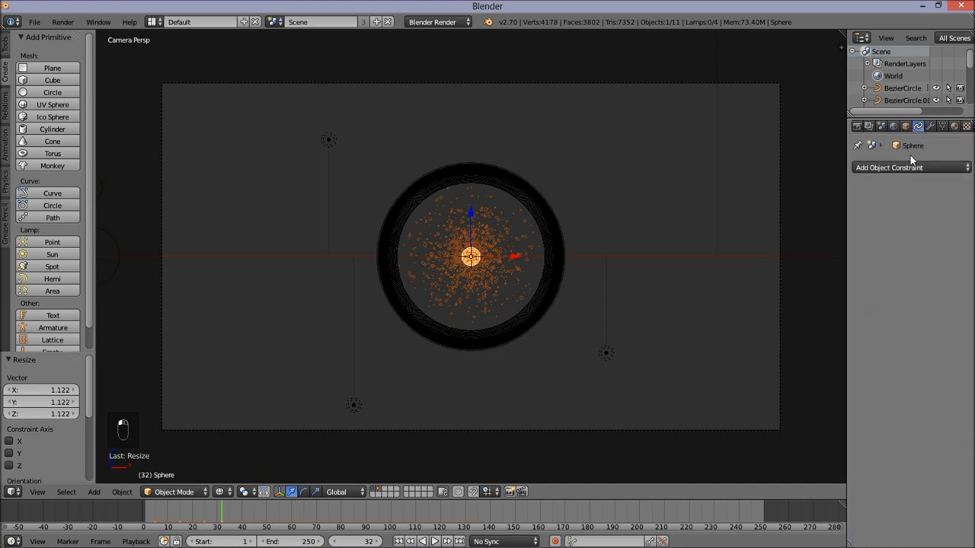
click(883, 168)
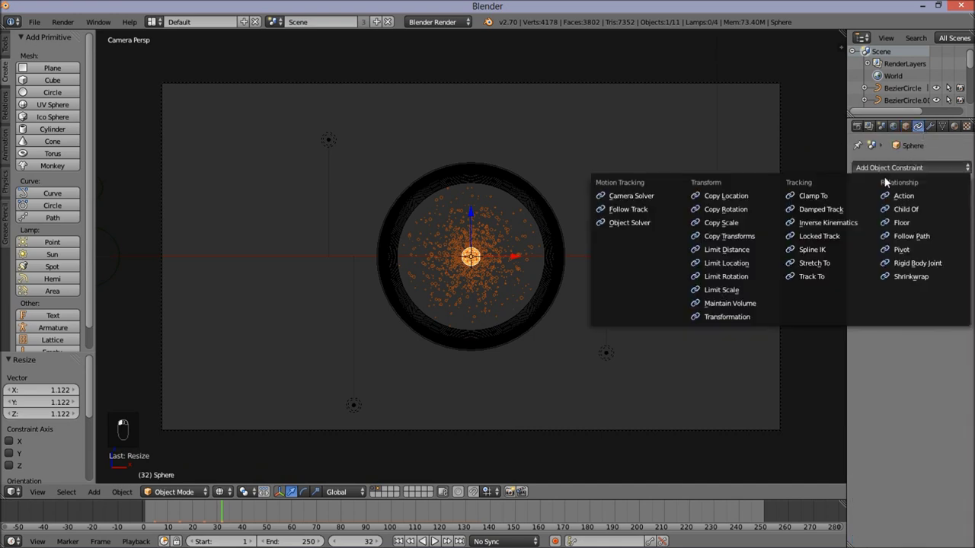
click(918, 238)
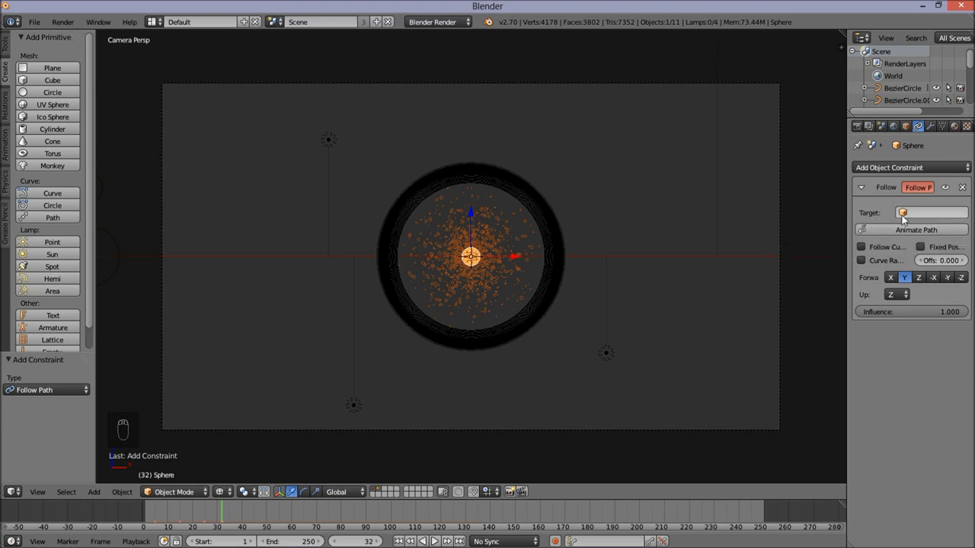
click(910, 216)
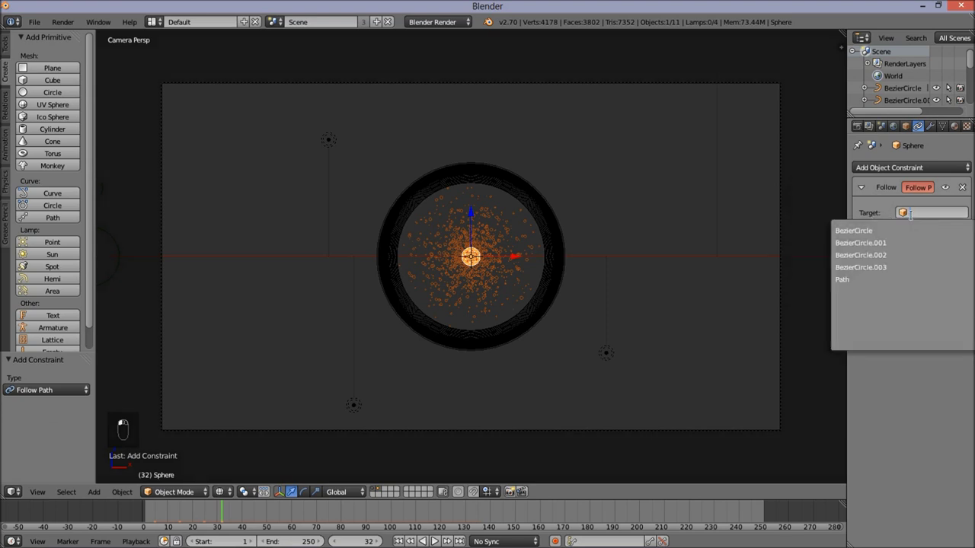
click(859, 279)
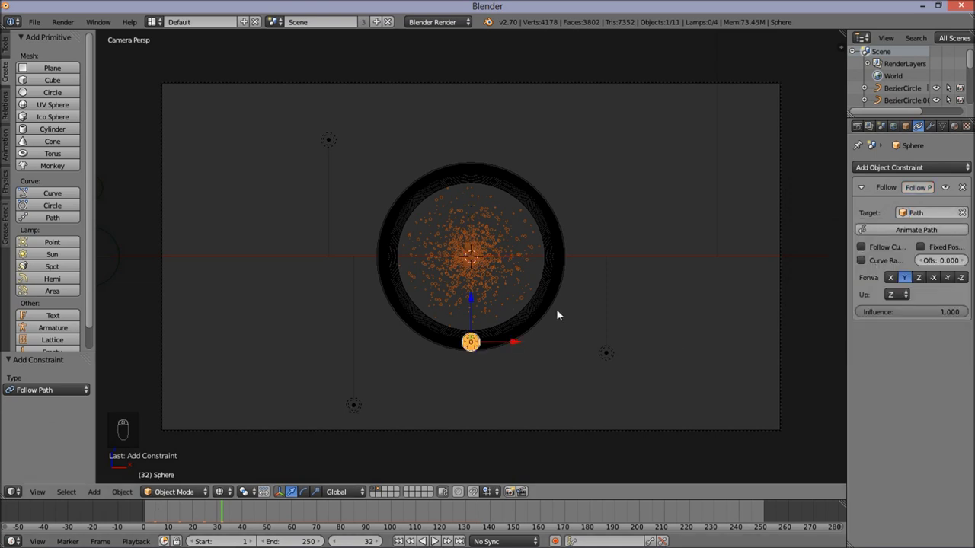
- Play the animation from frame 0 to check the sphere's position and particle emission on the path
click(141, 506)
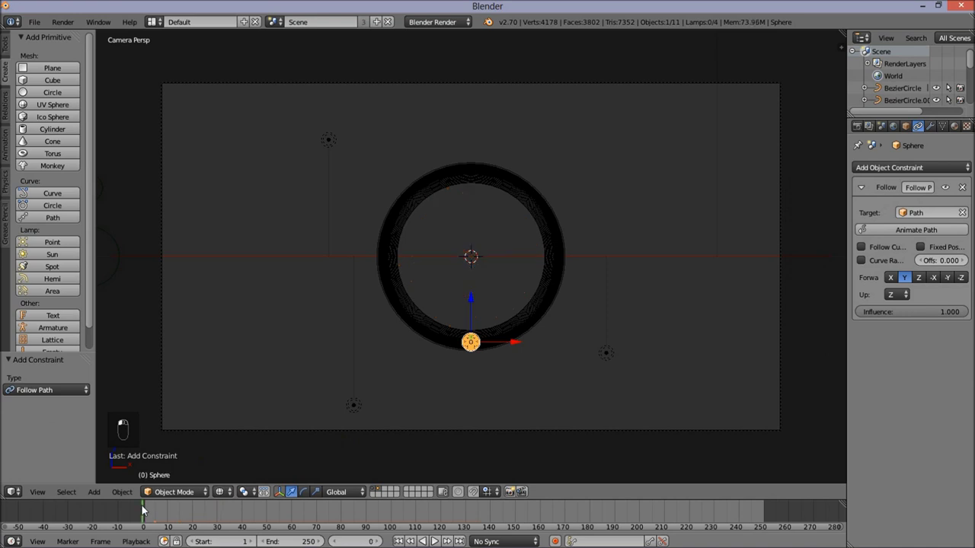
click(435, 540)
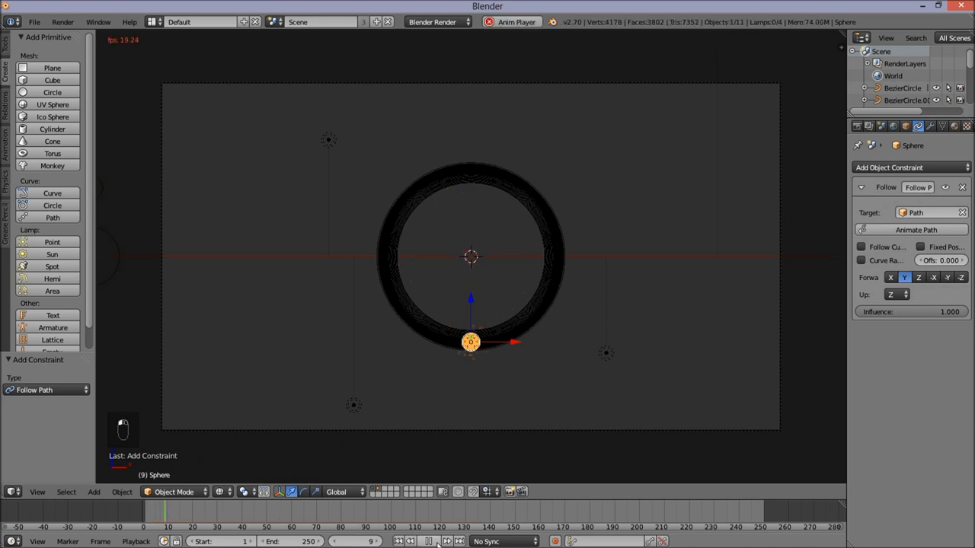
click(429, 542)
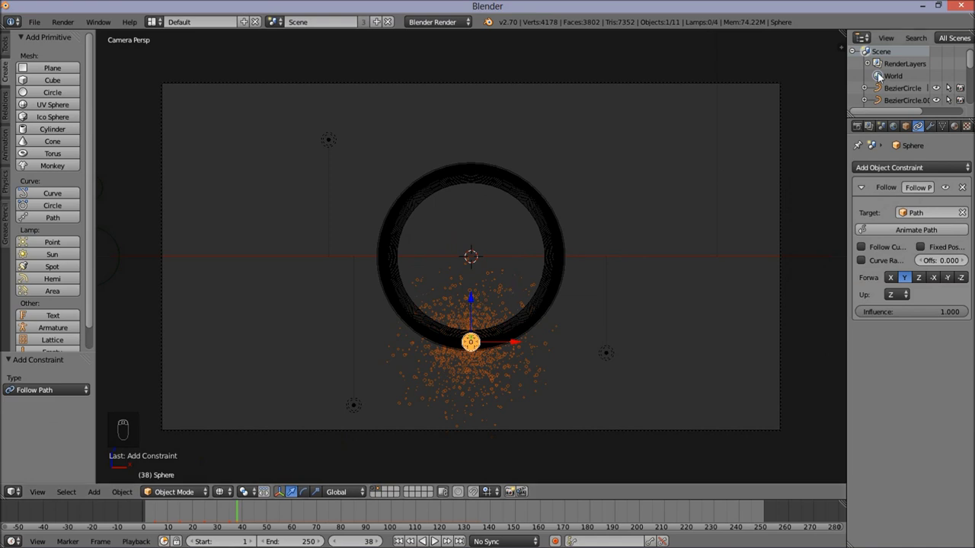
- Keyframe the Path curve's evaluation time at 0 on frame 0
scroll(927, 68, down, 5)
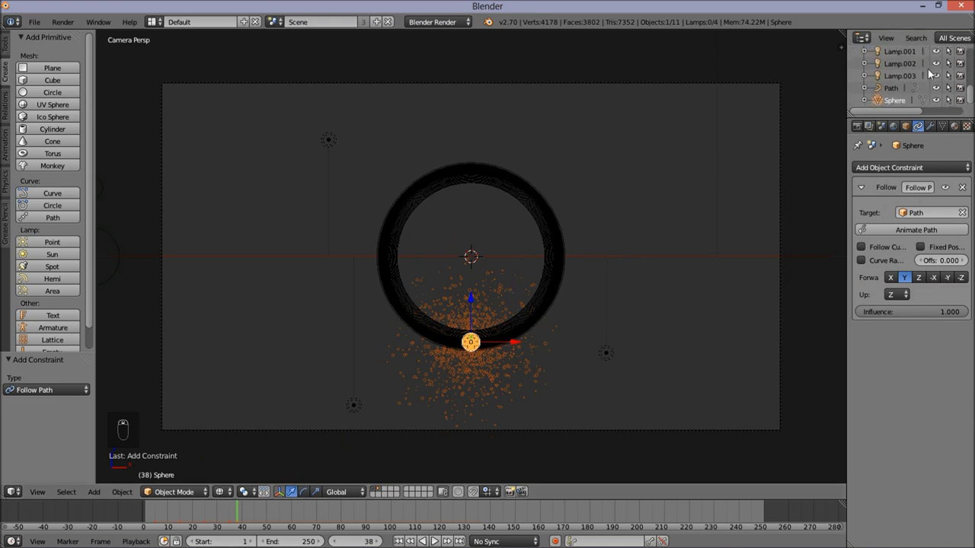
click(890, 87)
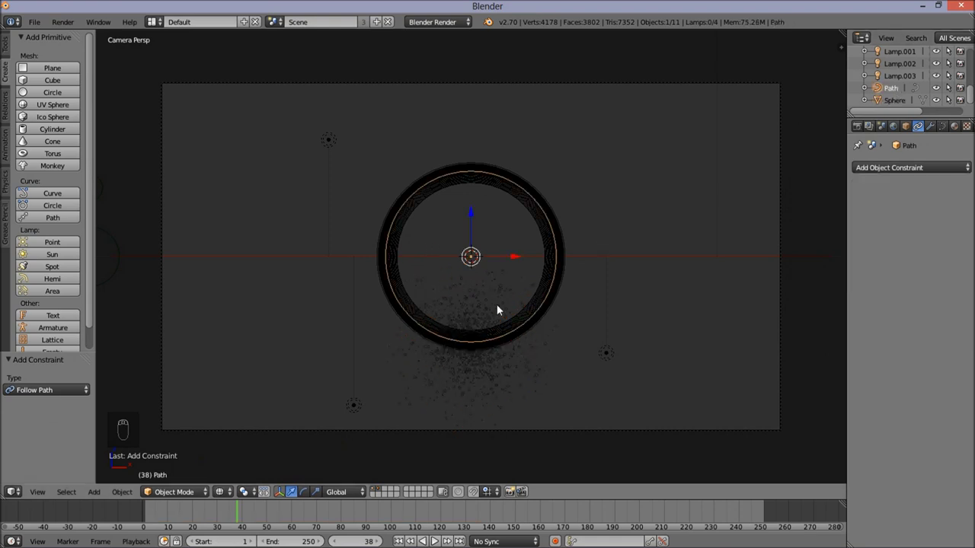
click(141, 517)
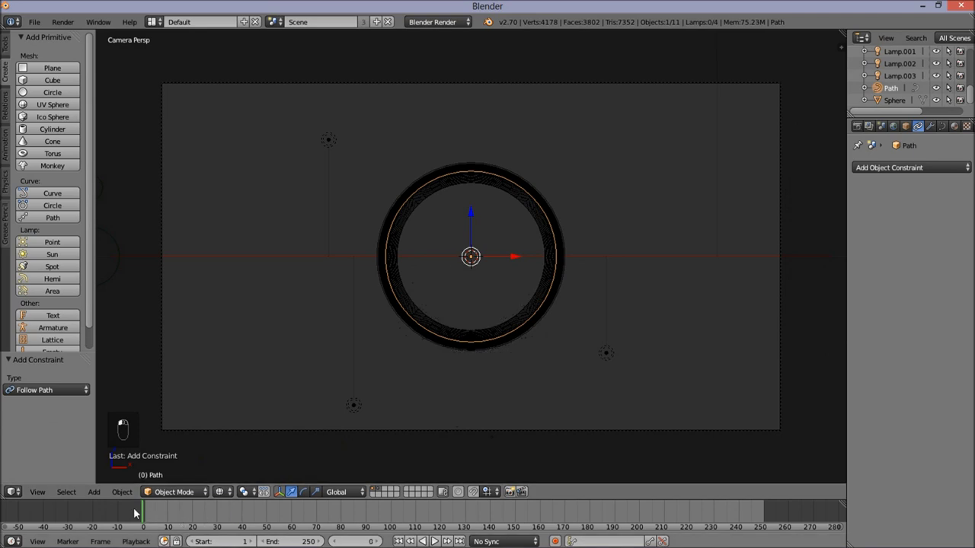
click(940, 127)
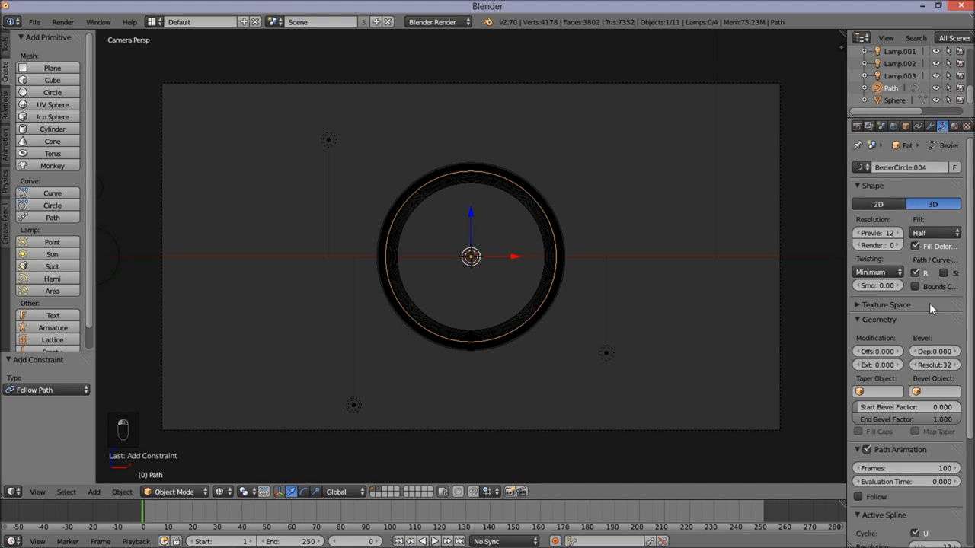
scroll(903, 228, down, 4)
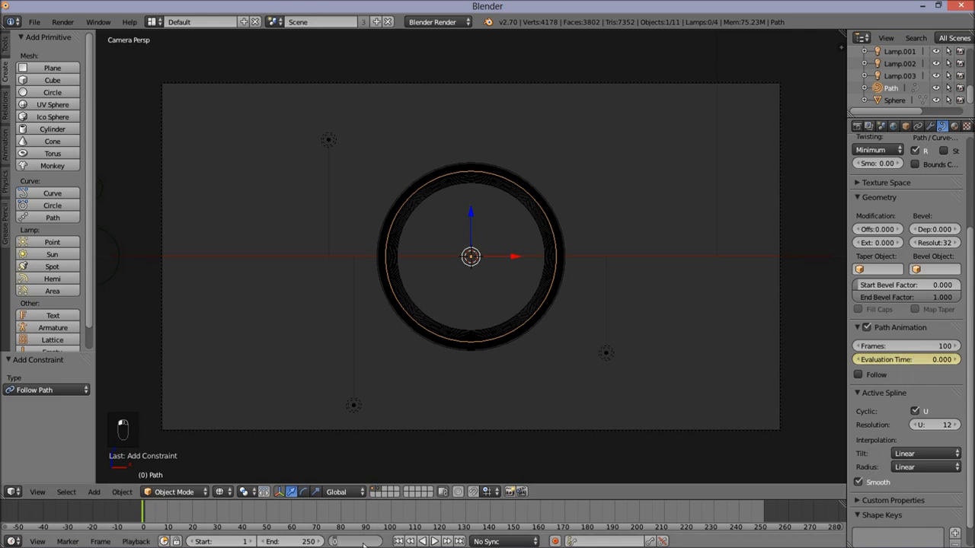
- Set the Path curve's evaluation time to 100 on frame 100 and keyframe it
text(100)
key(Return)
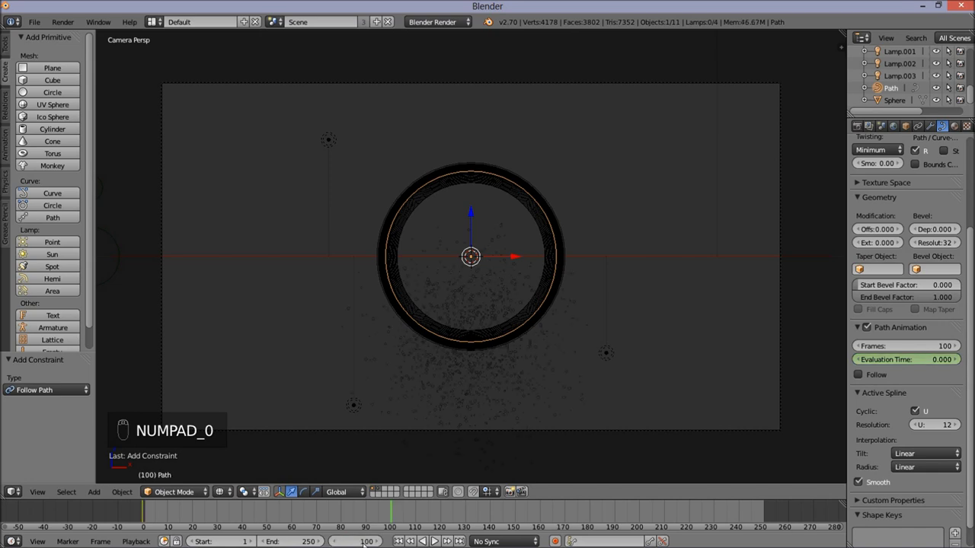
click(936, 363)
text(100)
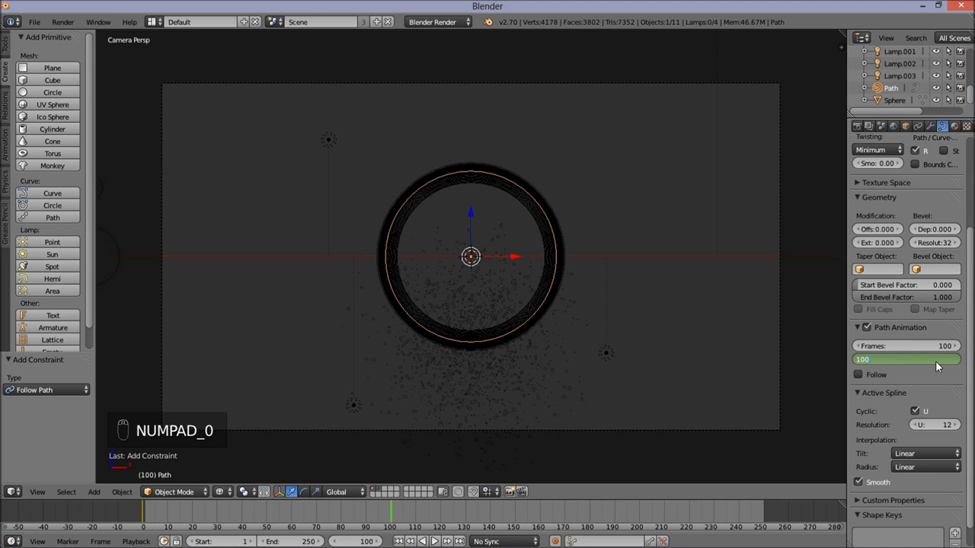
key(Return)
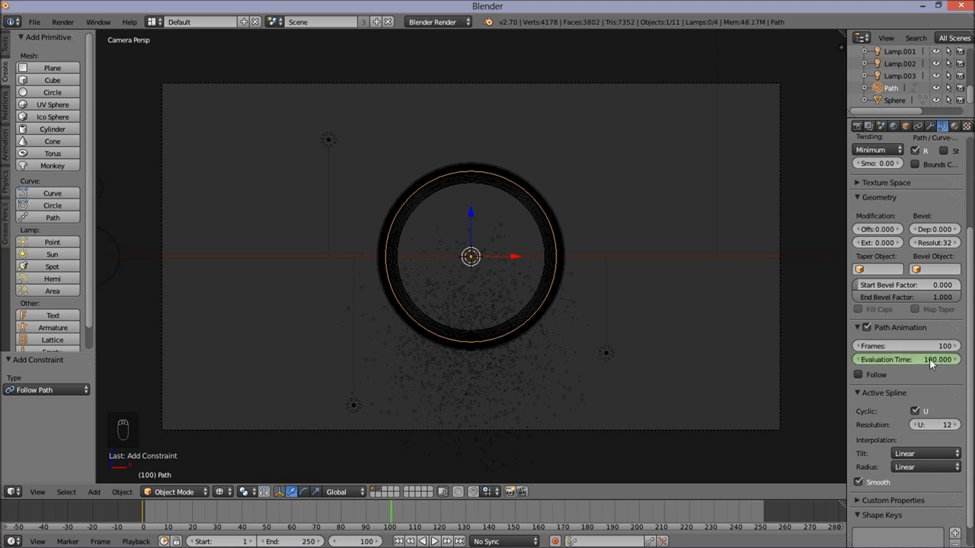
key(i)
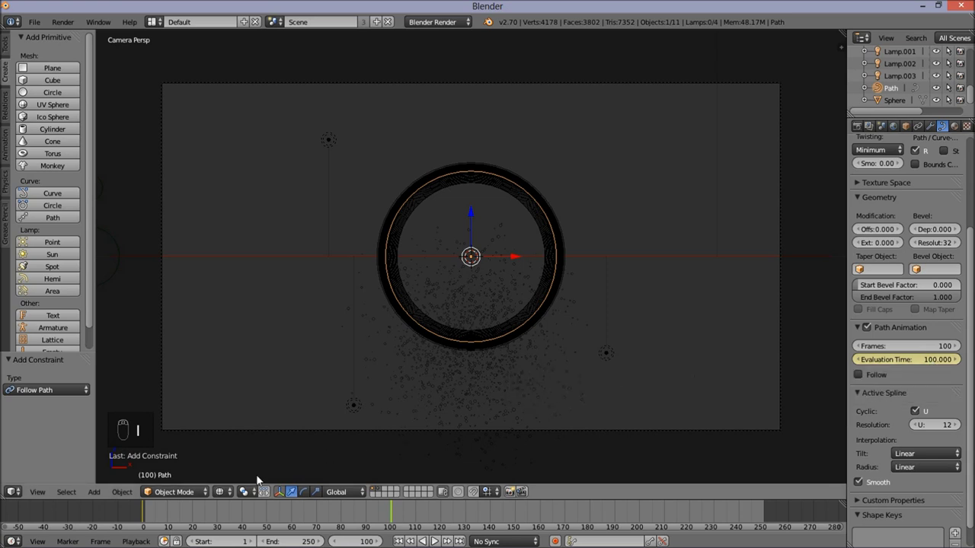
- Play the animation from frame 0 to check the emitter's travel around the ring, and return to frame 0
click(140, 520)
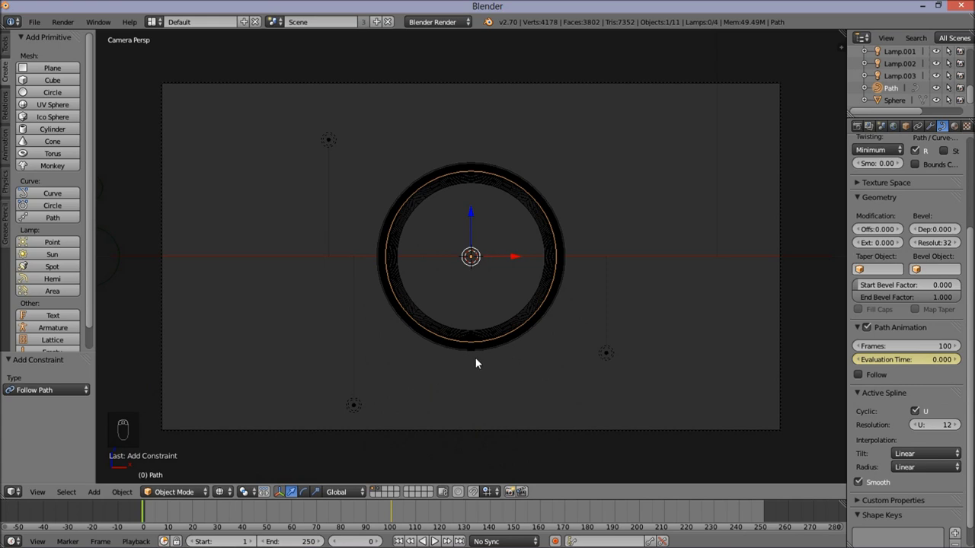
click(434, 541)
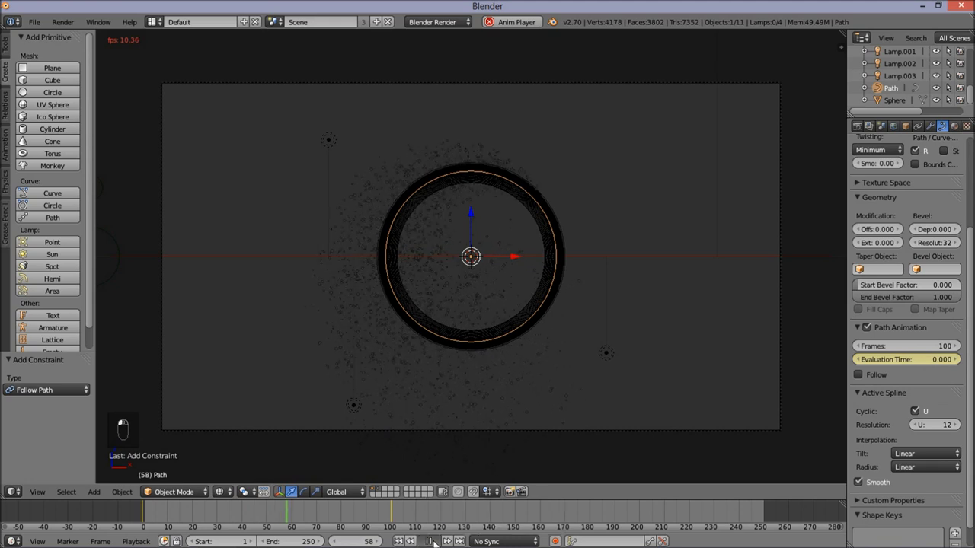
click(430, 542)
click(141, 520)
- Rotate the Path circle by -90° about the global Y axis
scroll(456, 384, up, 1)
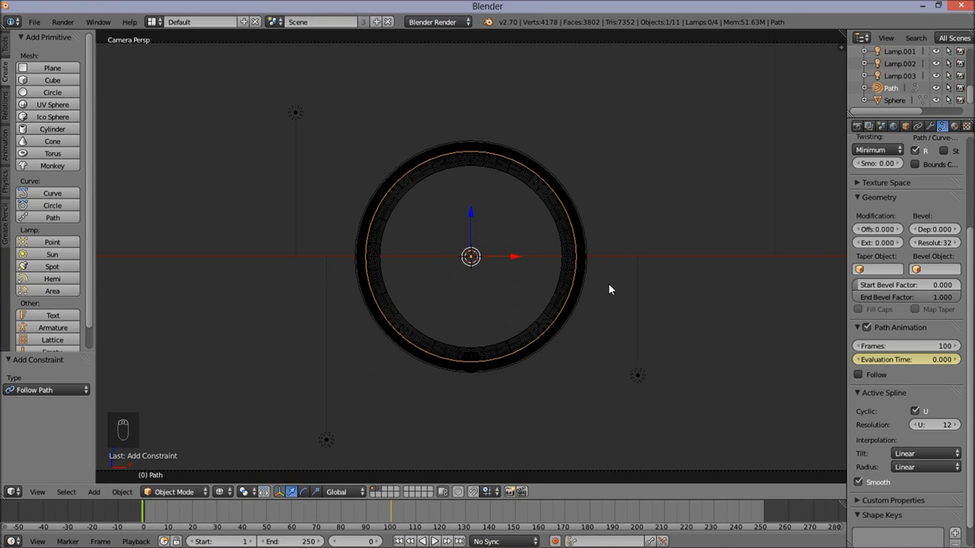
key(r)
key(y)
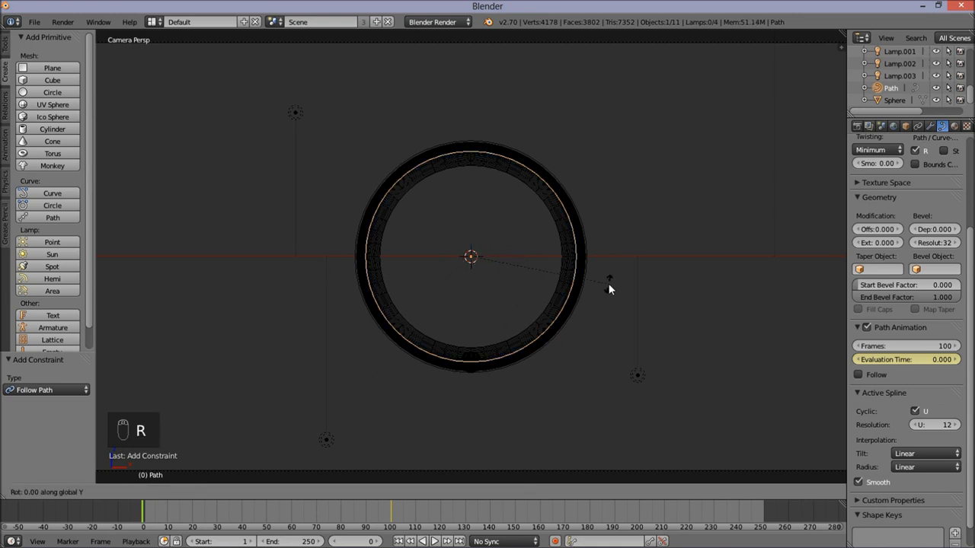
text(-90)
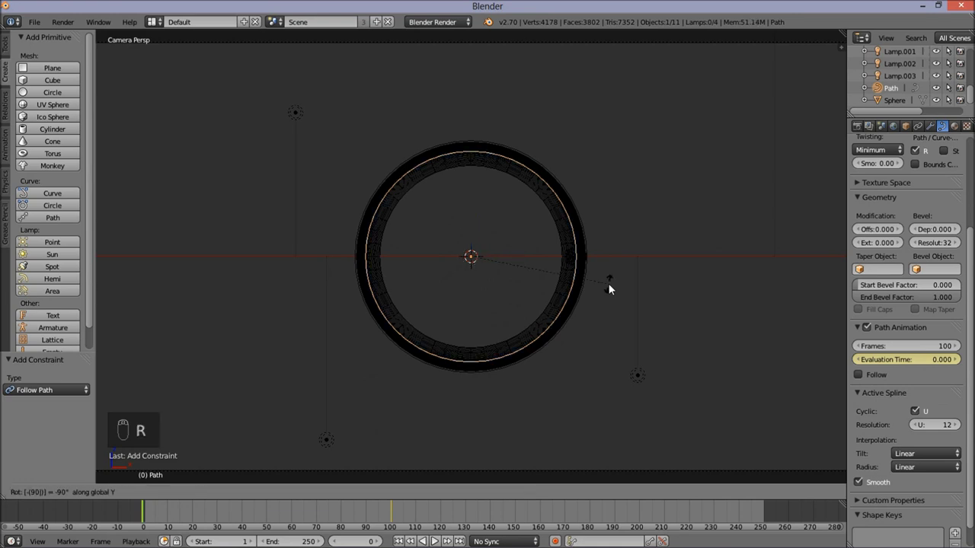
key(Return)
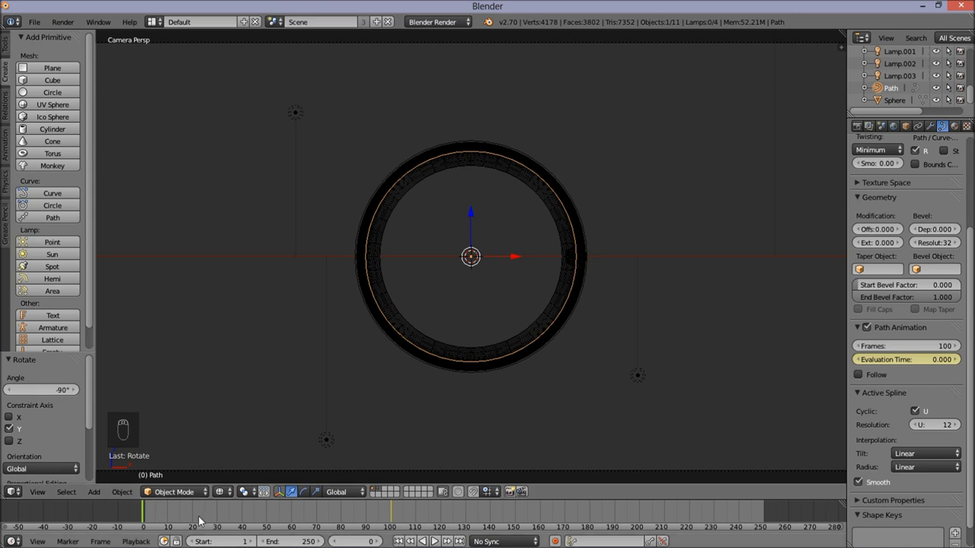
- Play the animation to frame 53 to check the emitter's motion from its new starting point
click(435, 541)
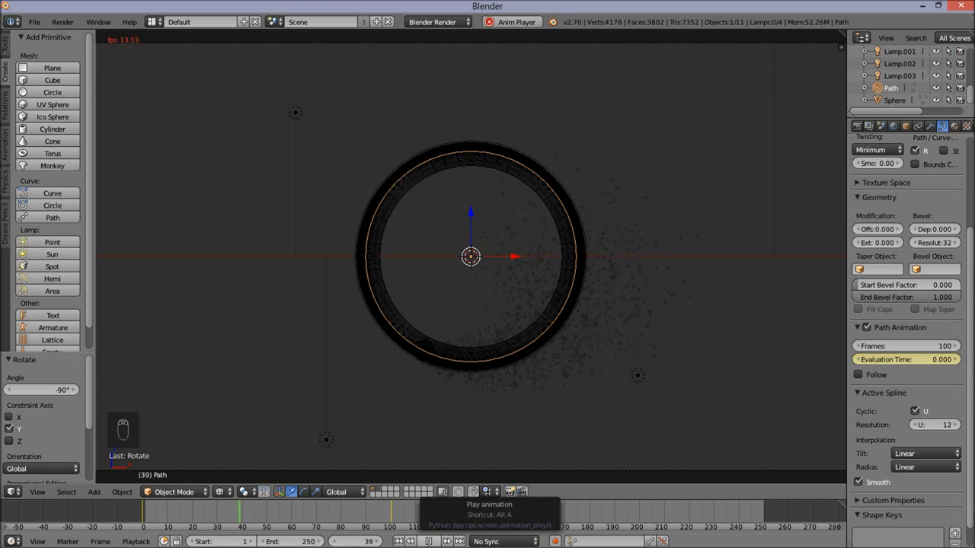
click(429, 541)
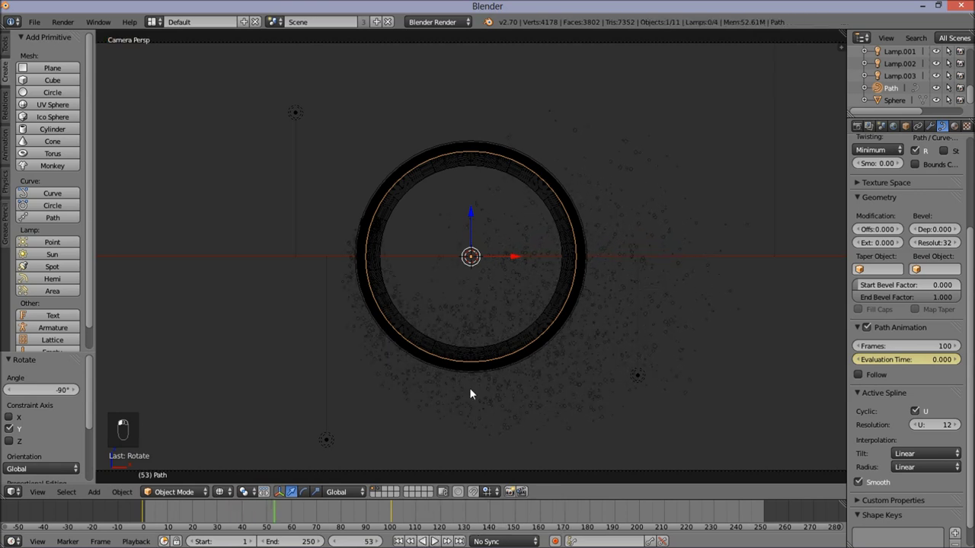
scroll(545, 256, down, 1)
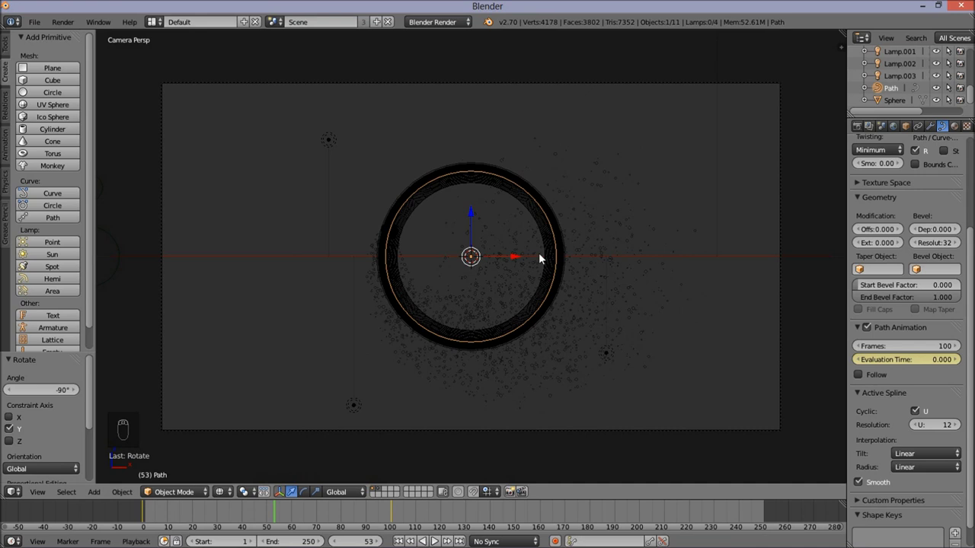
- Render frame 53 to check the particle trail over the ring, and return to the 3D View
key(F12)
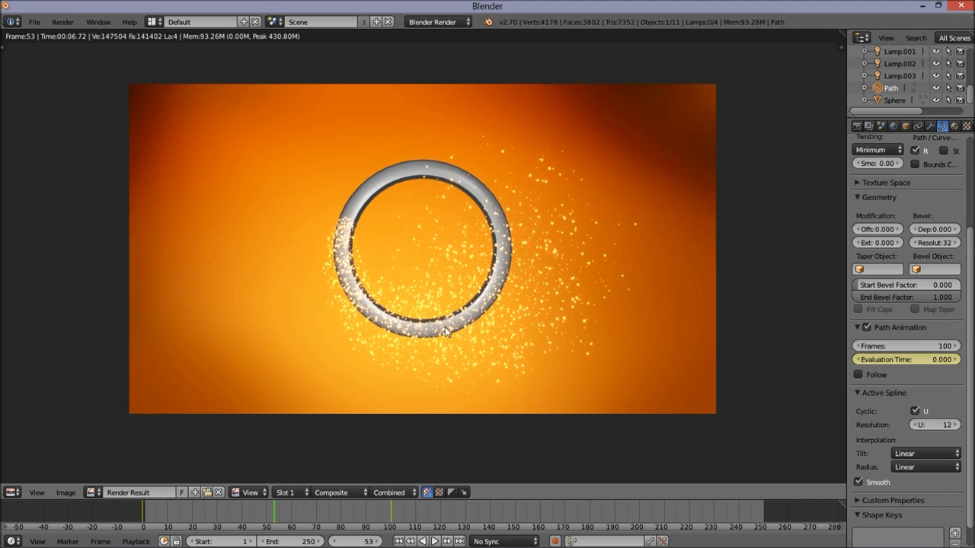
click(12, 492)
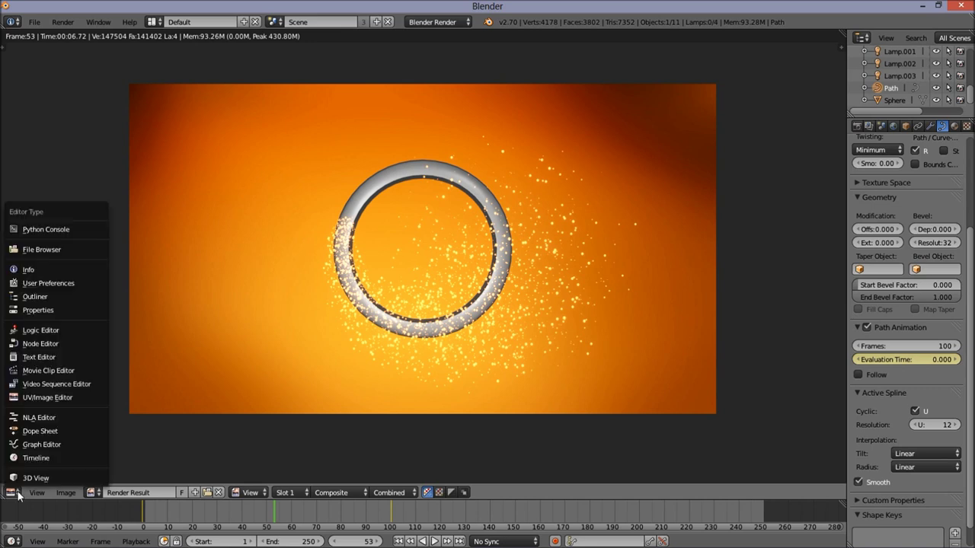
click(34, 481)
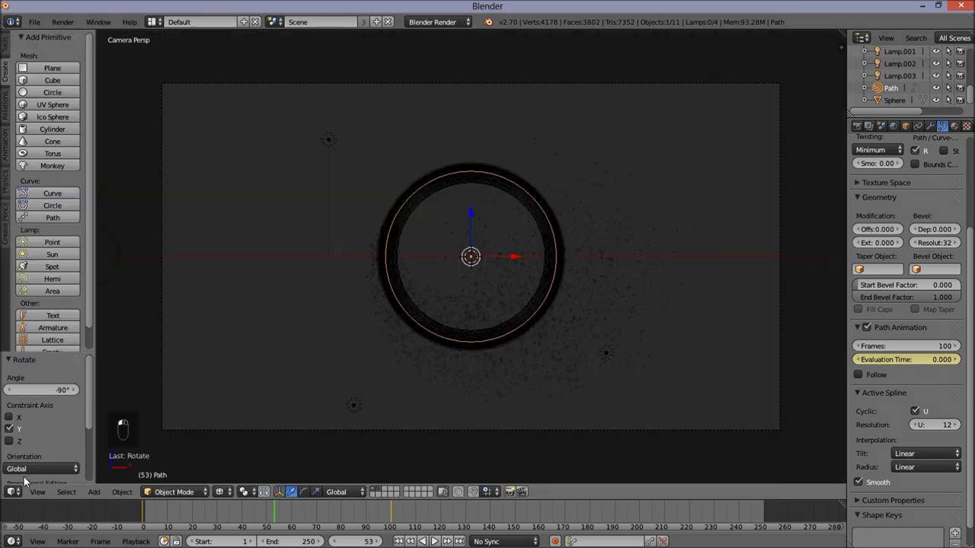
- Switch the sphere's Explode Fade material to Halo and set the halo size to 0.02
right_click(389, 234)
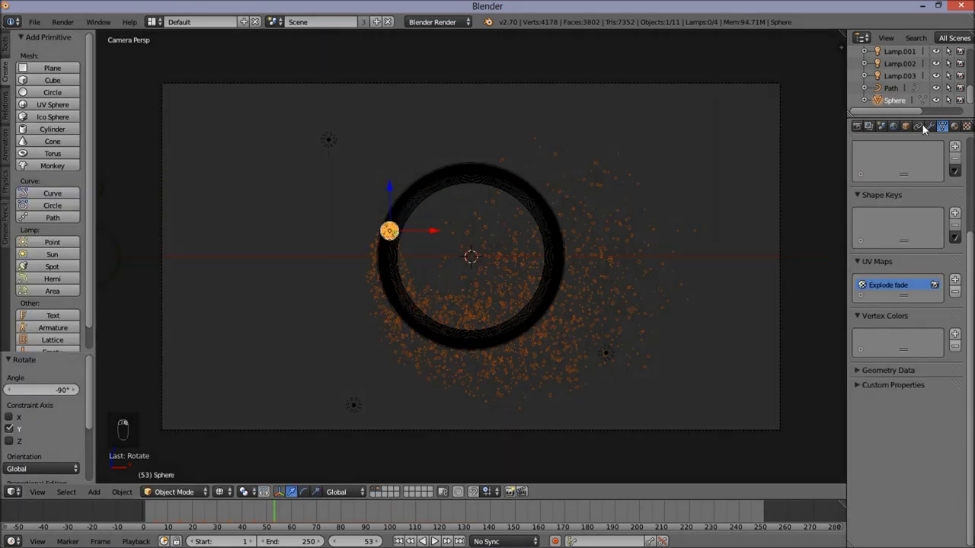
click(954, 125)
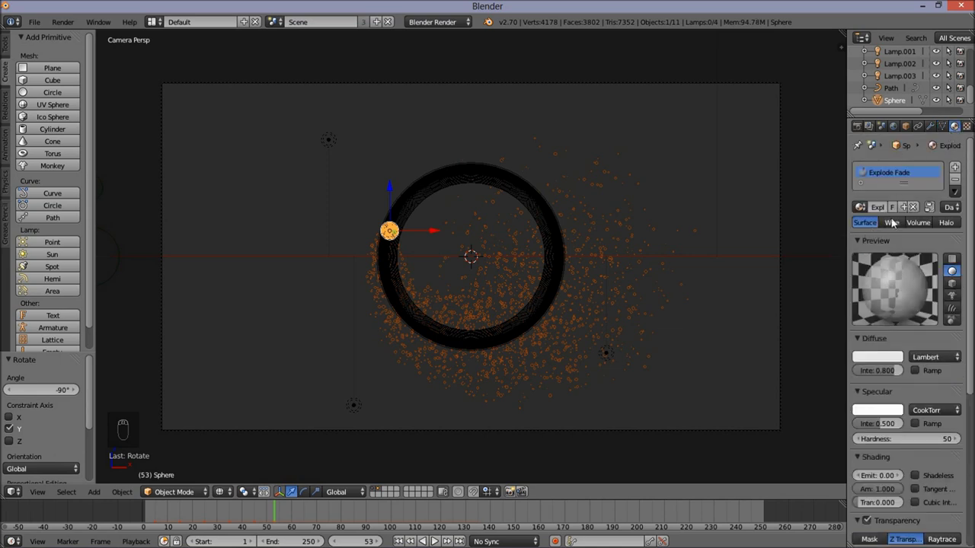
click(946, 223)
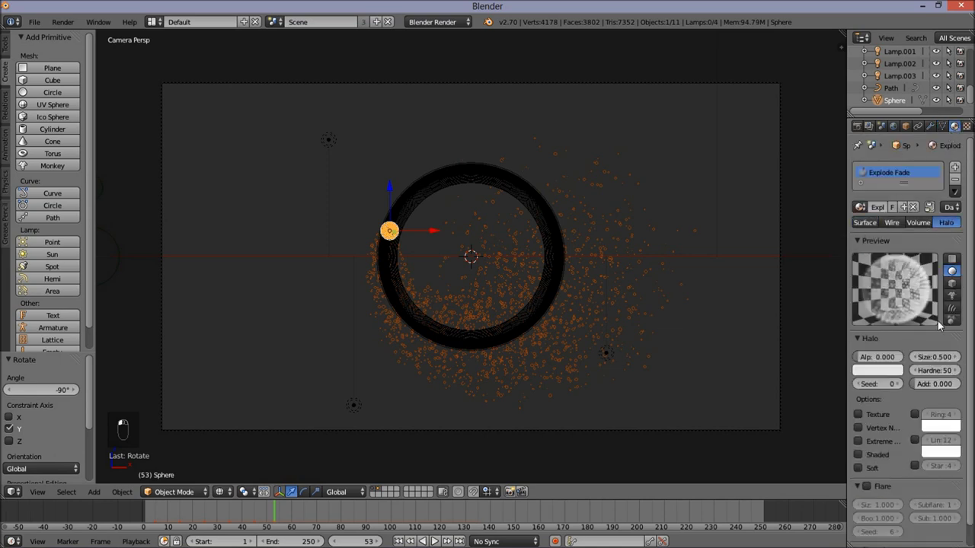
click(936, 362)
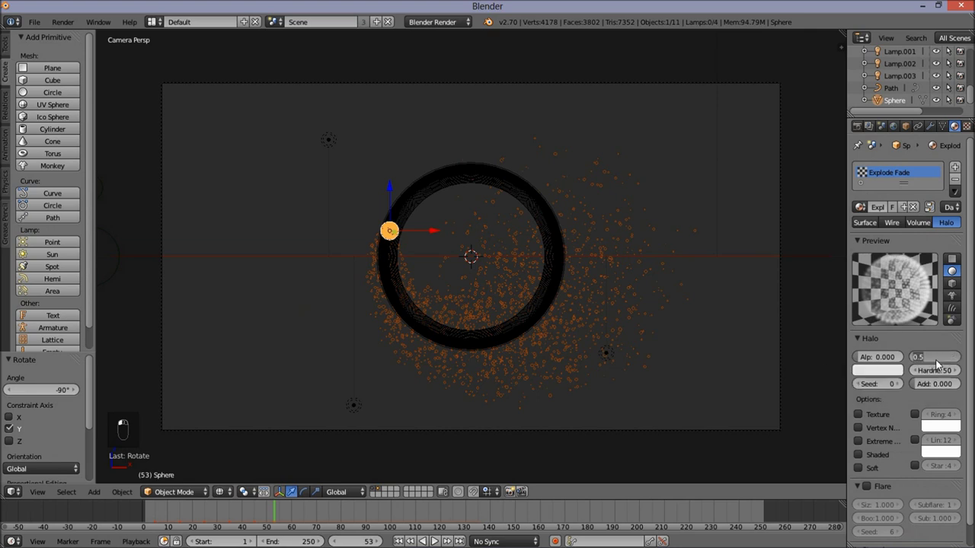
text(0.02)
key(Return)
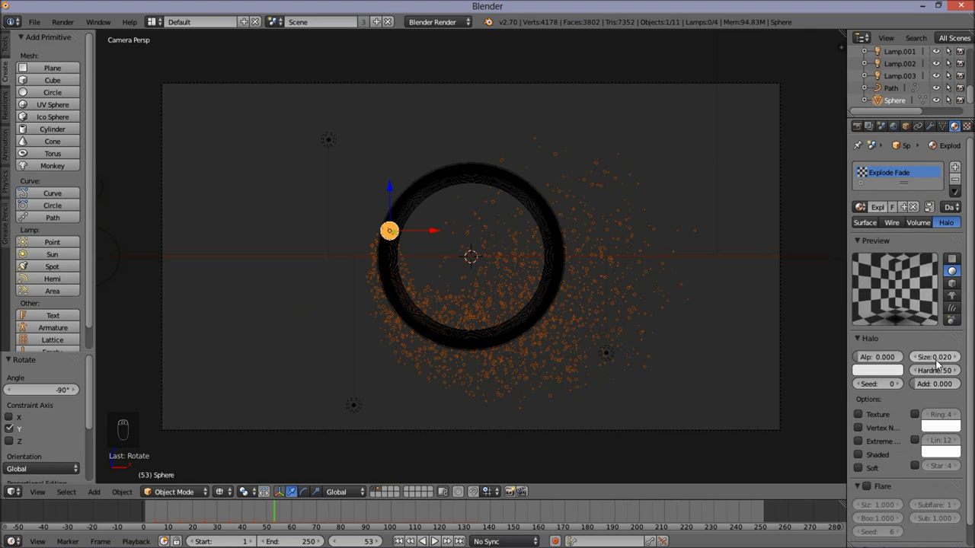
- Set the Explode Fade halo colour to a light orange of R 0.800, G 0.550, B 0.293
click(895, 371)
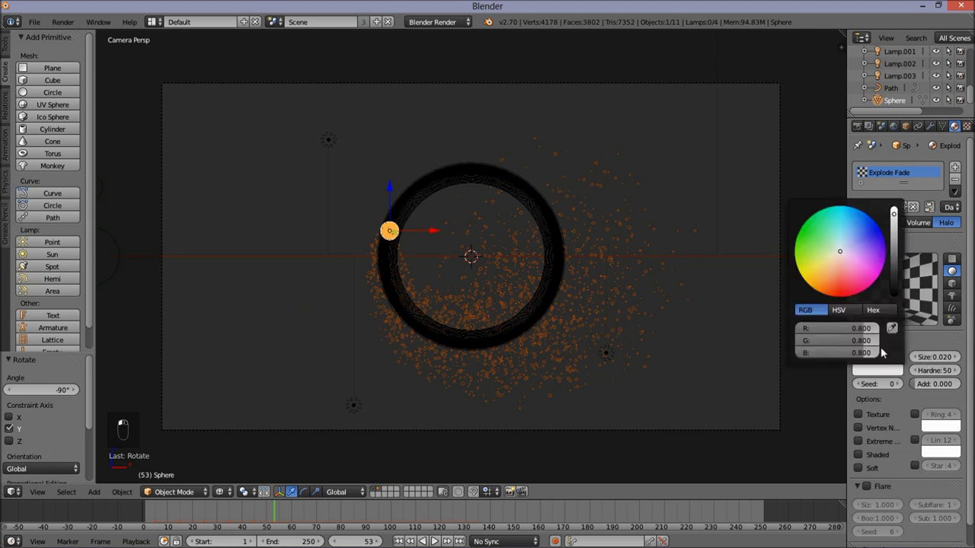
drag(839, 253, 825, 276)
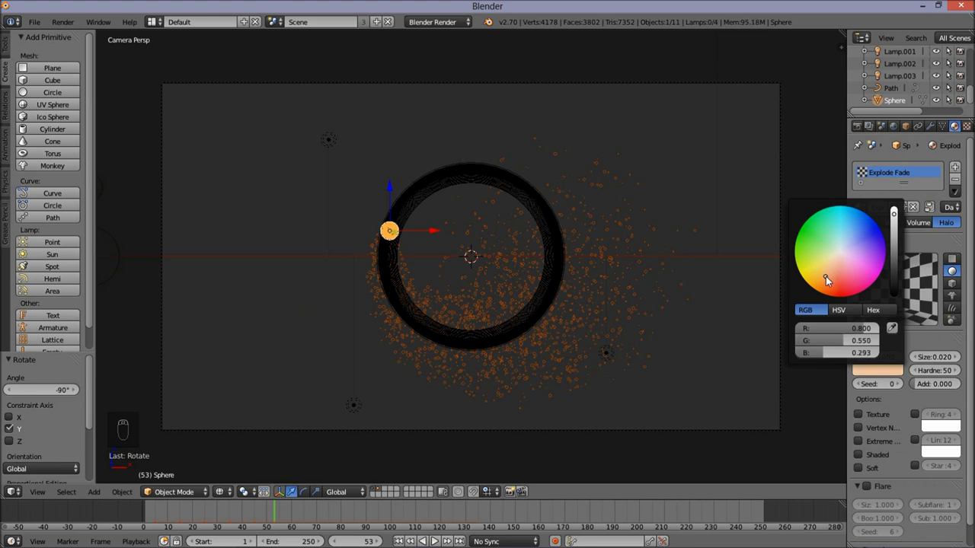
- Add a second particle system to the sphere with 5000 particles emitted from frame 5 to frame 85
scroll(942, 133, down, 3)
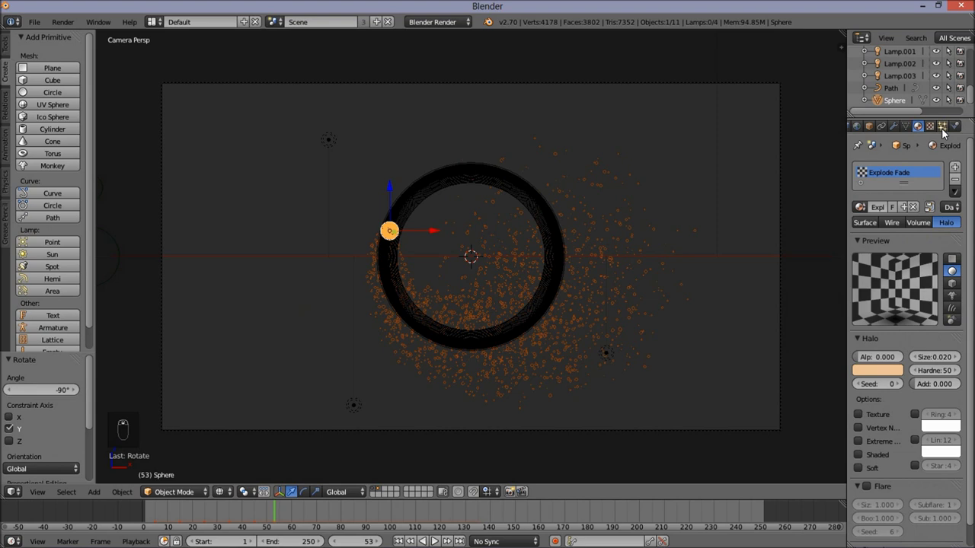
click(943, 128)
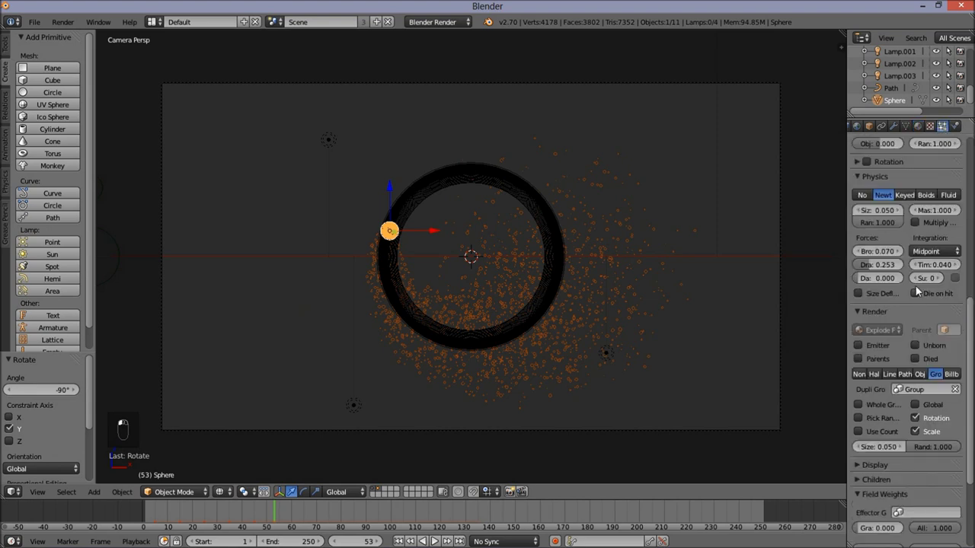
scroll(929, 327, up, 10)
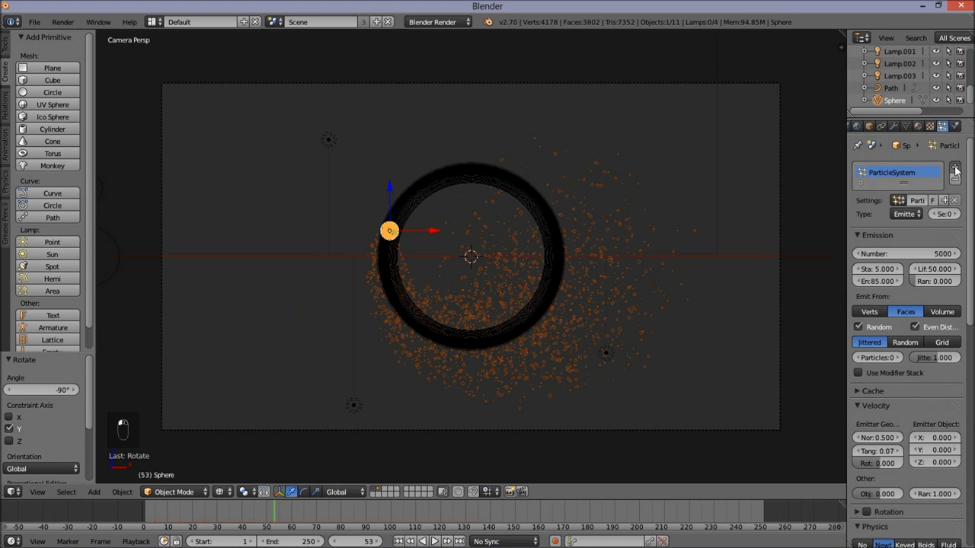
click(955, 168)
click(908, 266)
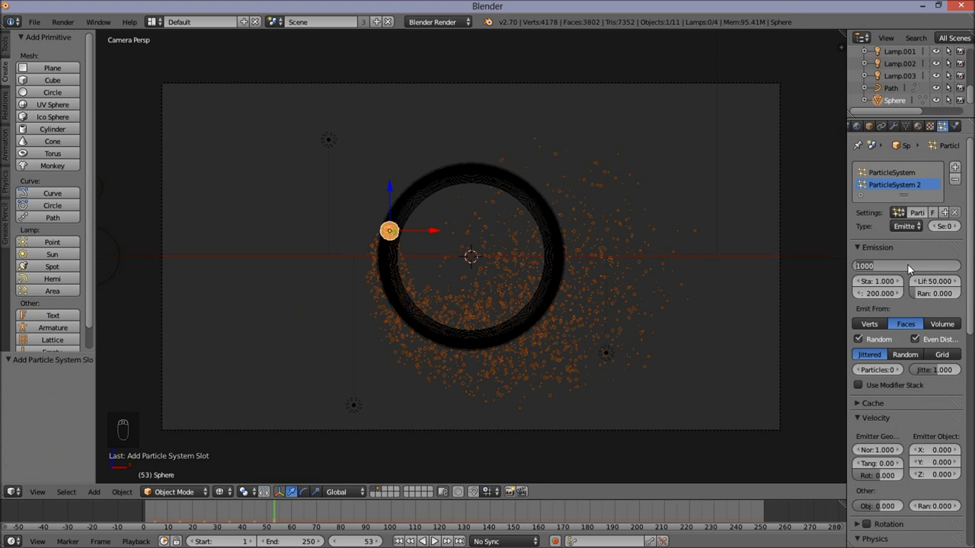
text(5000)
key(Return)
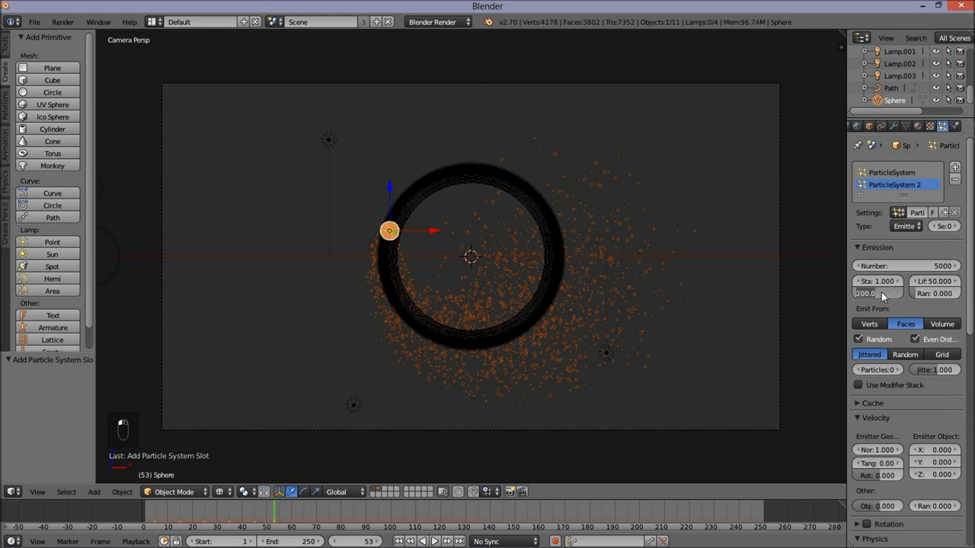
click(880, 283)
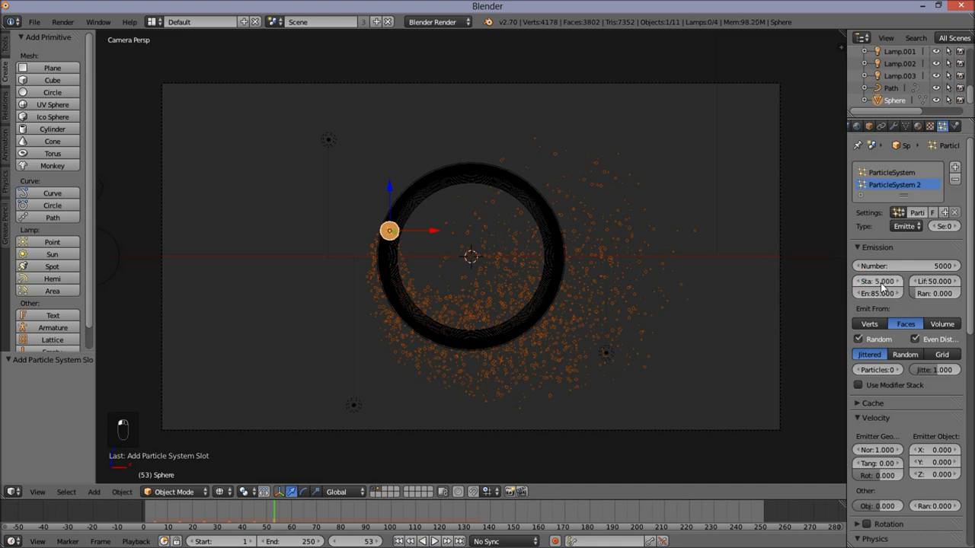
- Set the second particle system's normal velocity to 1.5 and its tangent velocity to 0.07
scroll(877, 398, down, 1)
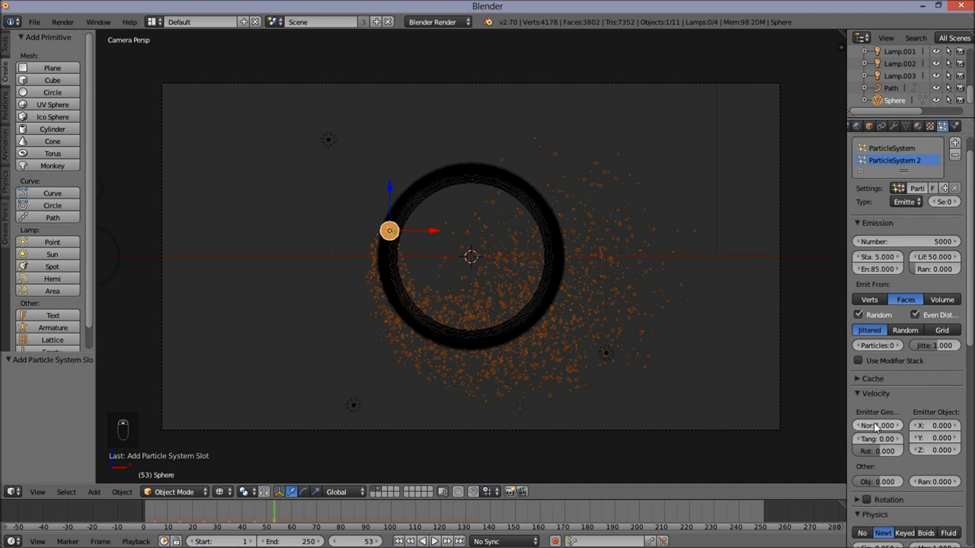
drag(874, 420, 881, 426)
click(881, 426)
text(1.5)
key(Return)
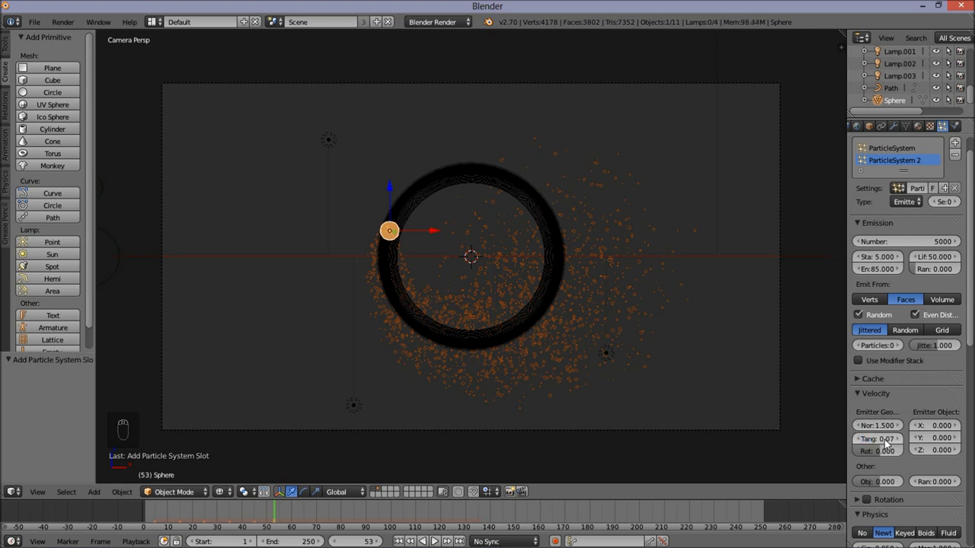
- Set the second particle system's Brownian force to 0.07 and its drag to about 0.187
scroll(884, 439, down, 4)
click(875, 470)
text(0.07)
key(Return)
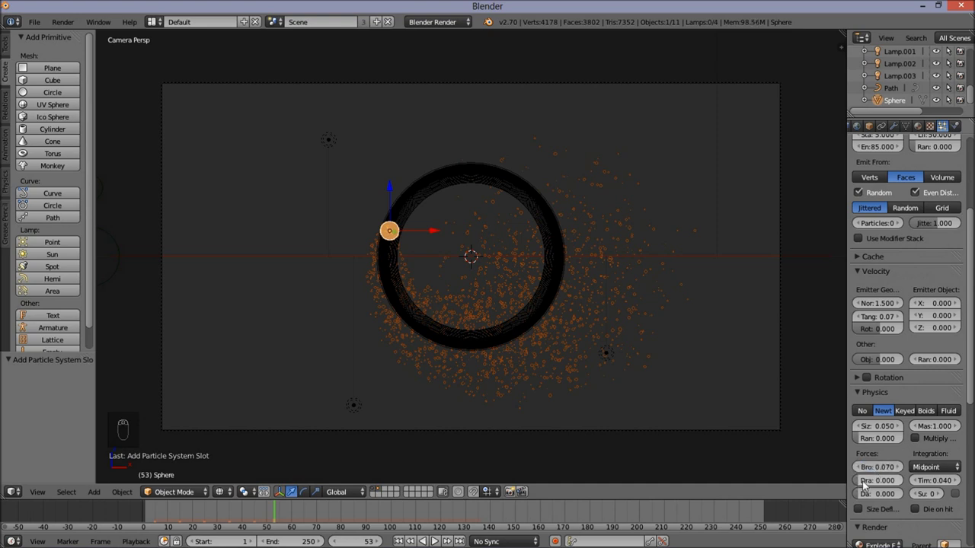
drag(863, 486, 876, 483)
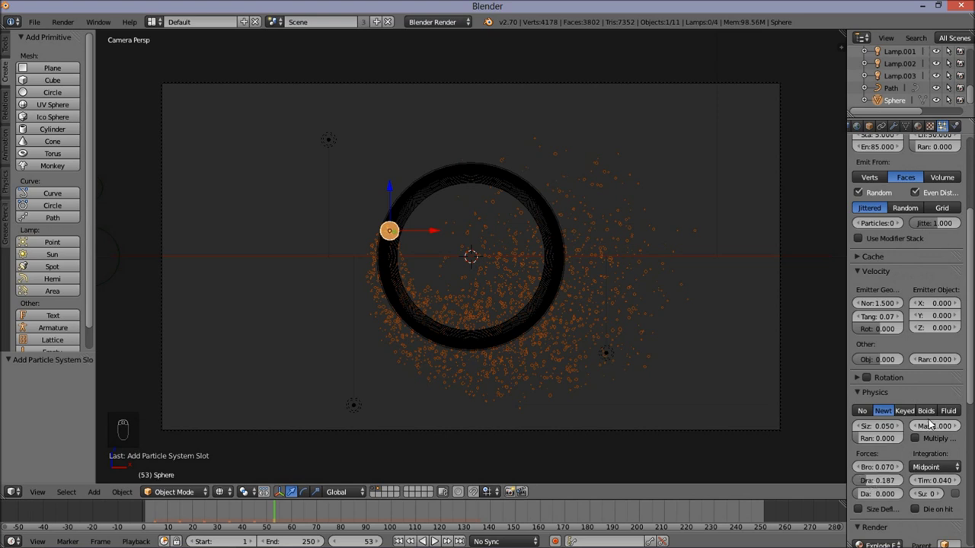
- Turn off emitter rendering for the second particle system and set its gravity field weight to 0
scroll(929, 419, down, 4)
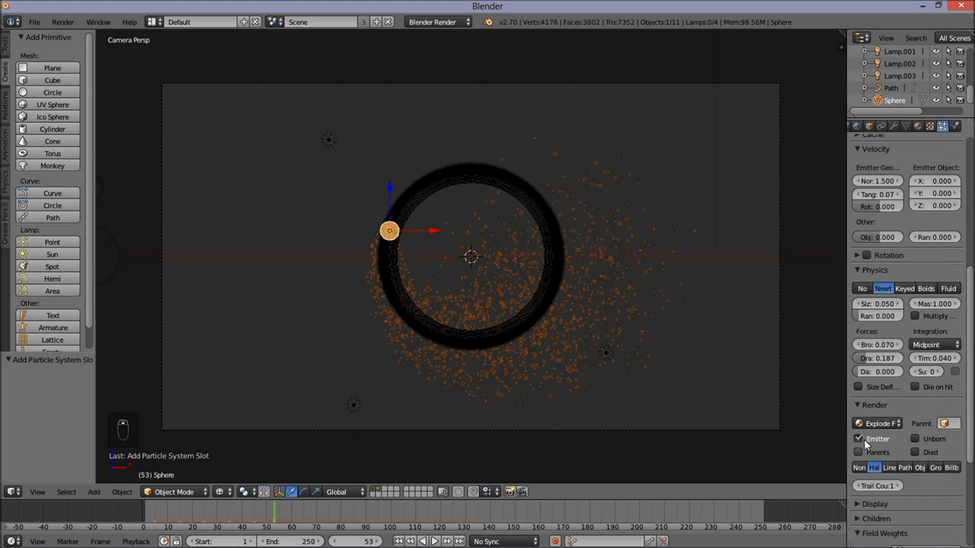
click(861, 437)
scroll(894, 514, down, 1)
scroll(895, 514, down, 2)
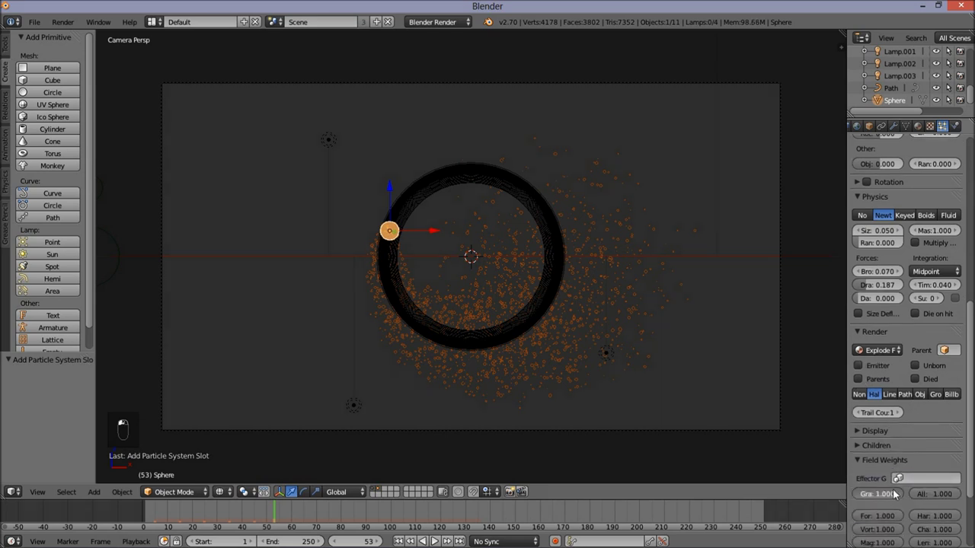
mouse_move(859, 495)
mouse_down()
mouse_move(838, 496)
mouse_move(859, 496)
mouse_up()
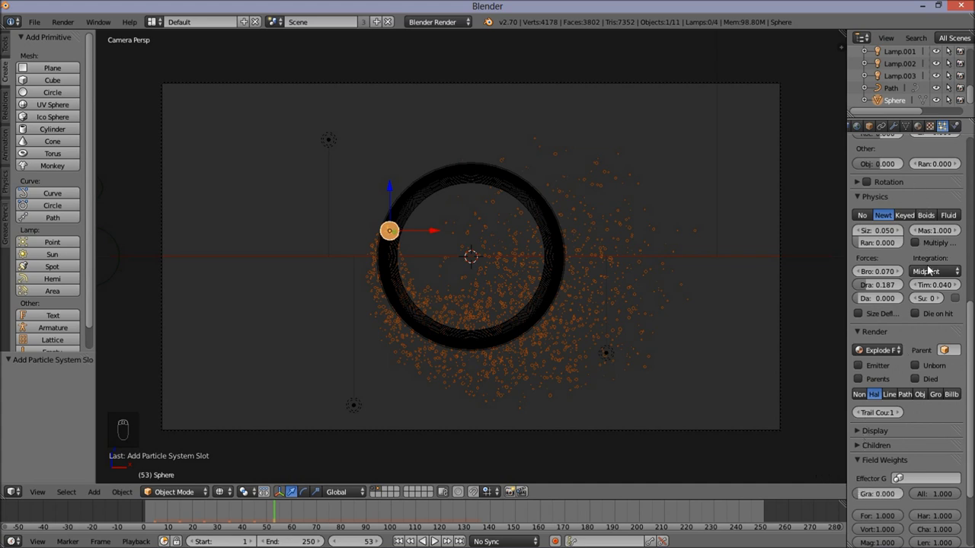
- Add a Displace modifier to the sphere and move it above both particle system modifiers
scroll(928, 267, up, 7)
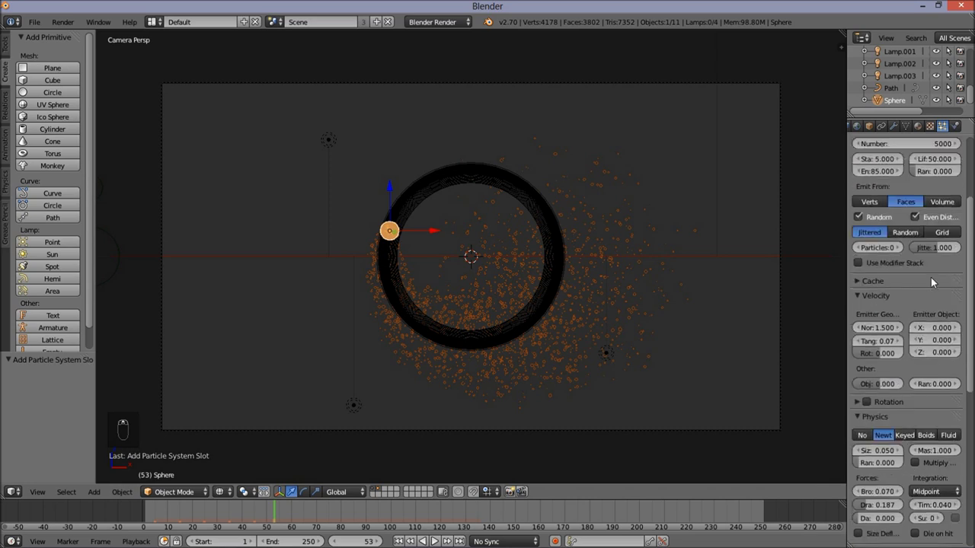
scroll(931, 279, up, 4)
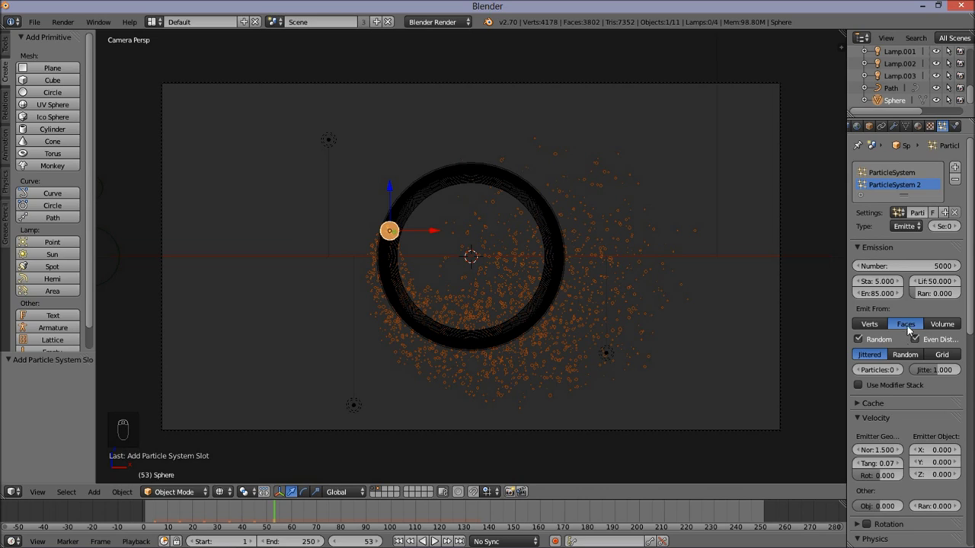
click(895, 127)
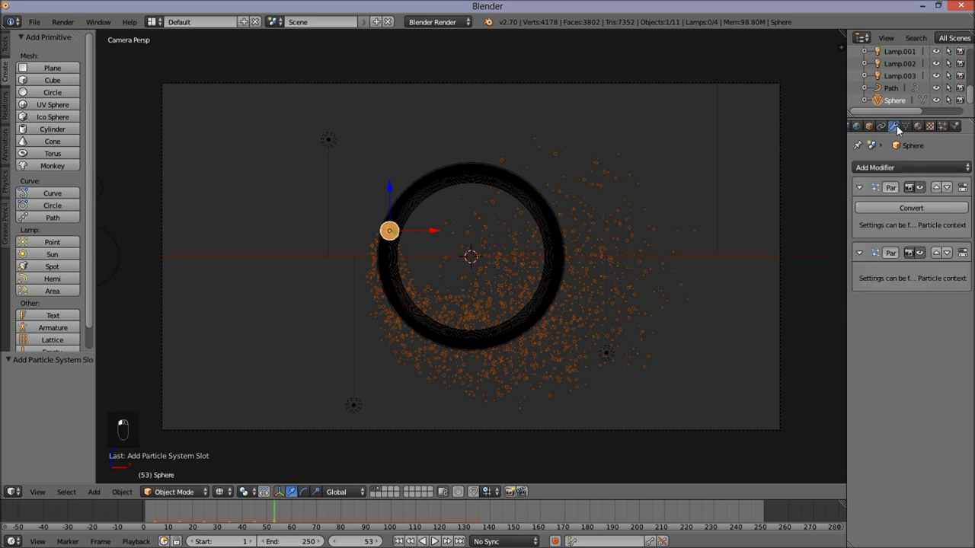
click(888, 167)
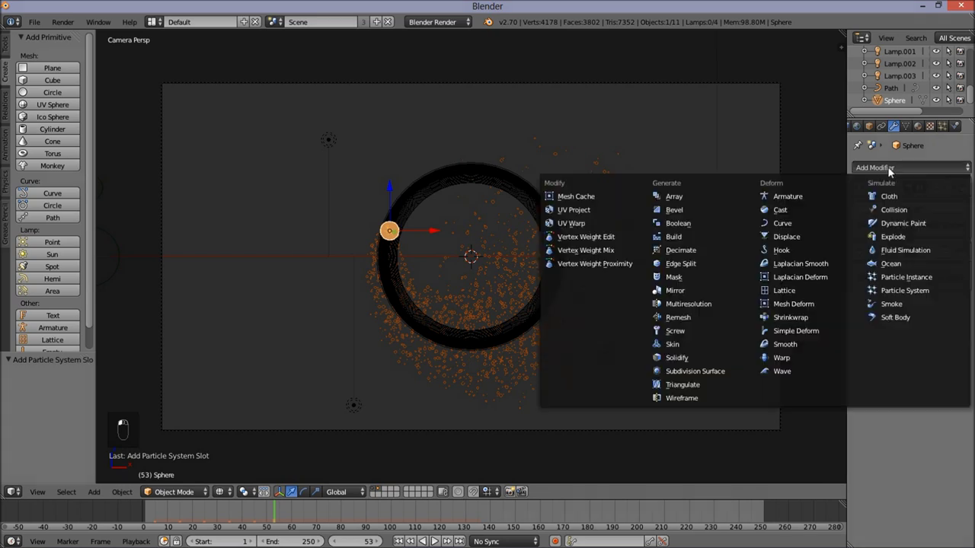
click(814, 236)
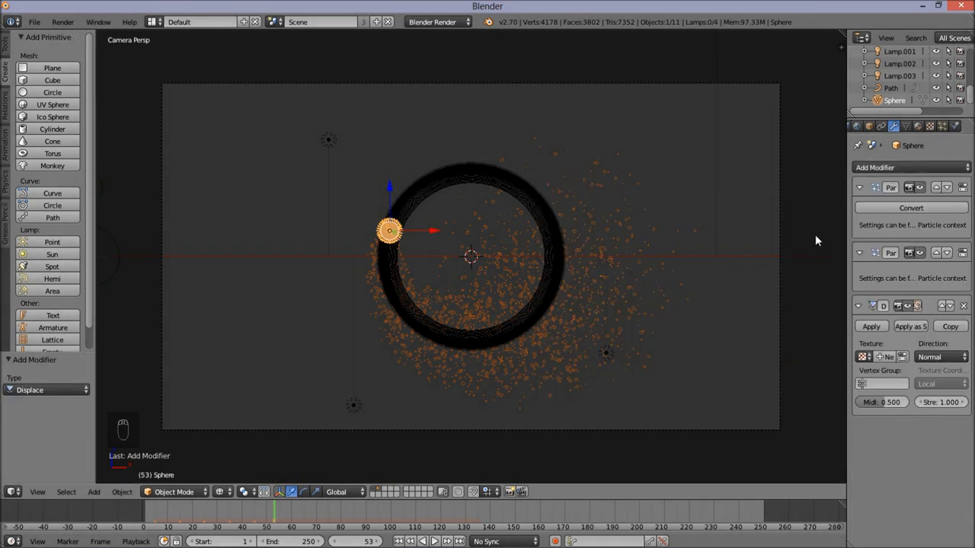
click(941, 306)
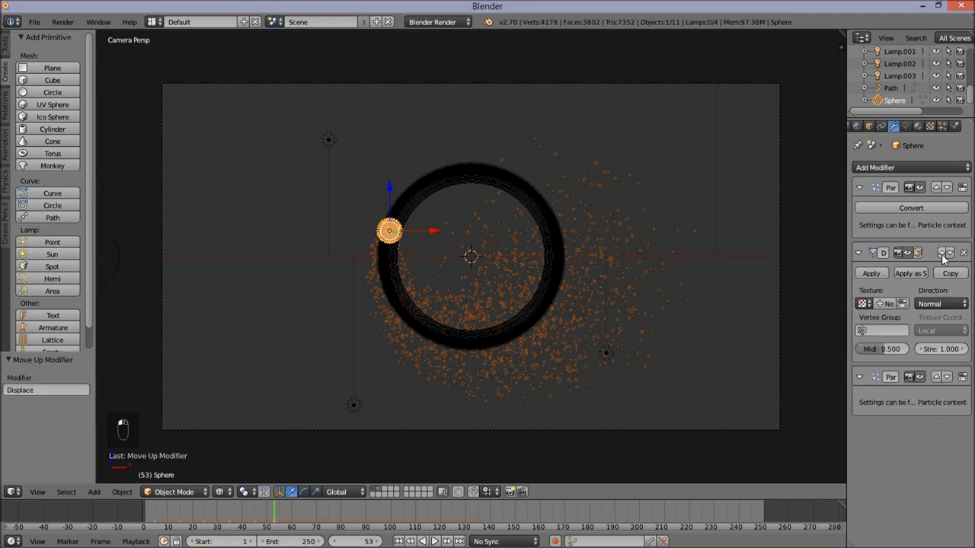
click(942, 254)
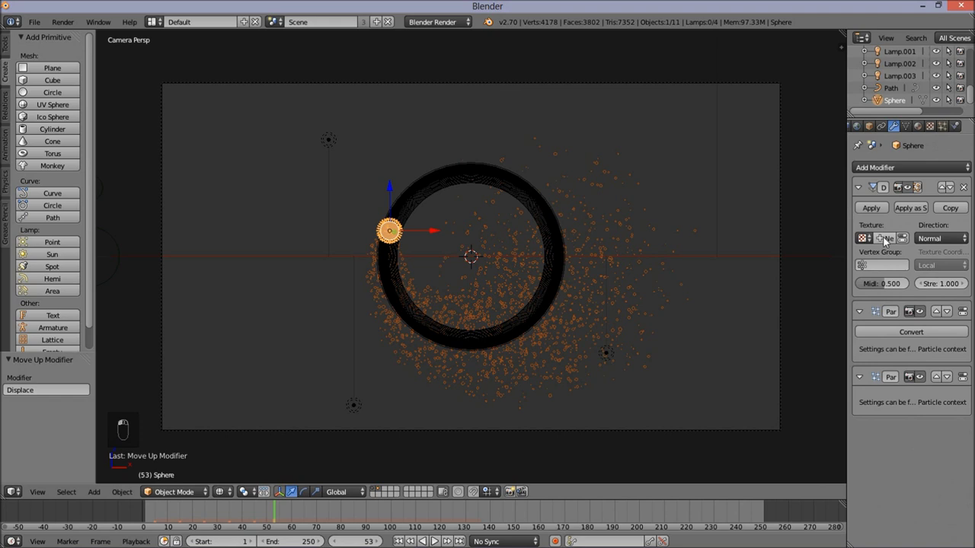
- Give the Displace modifier a new texture and set its strength to 7
click(884, 238)
click(936, 283)
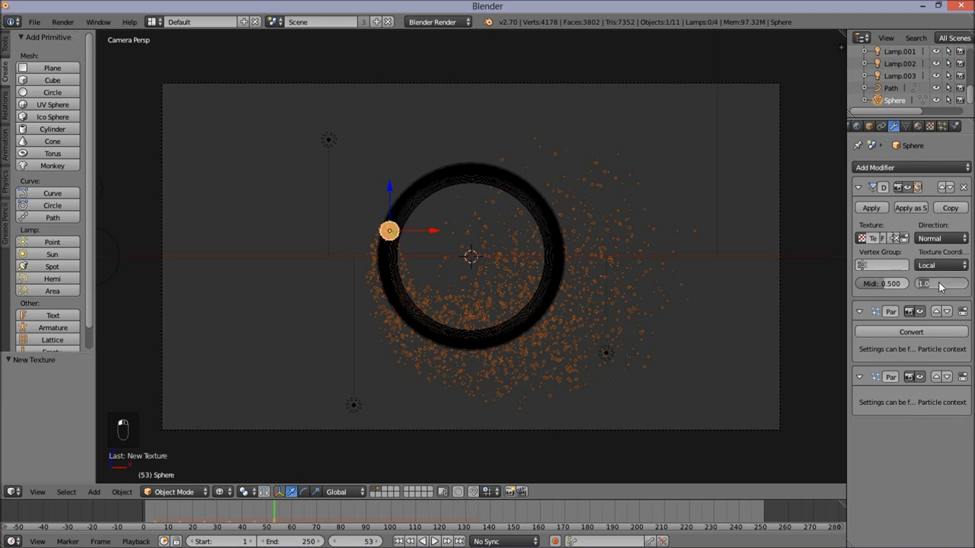
text(7)
key(Return)
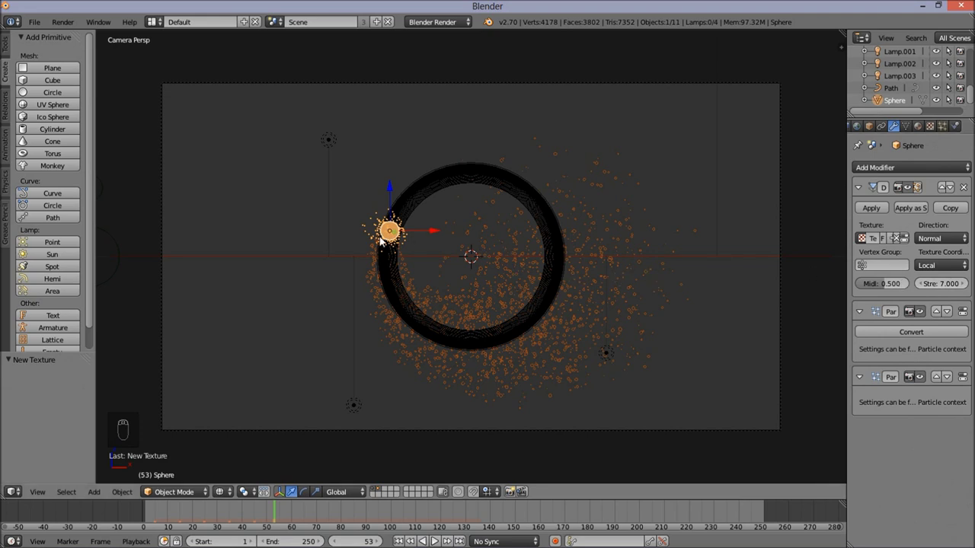
- Scale the sphere down uniformly to about 0.272 of its size
scroll(381, 241, up, 1)
scroll(431, 239, down, 1)
key(s)
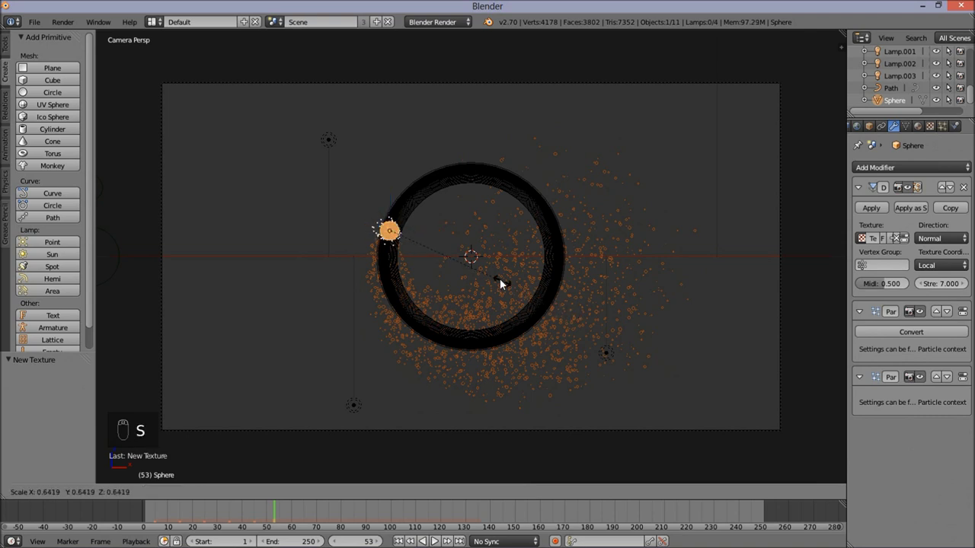
click(441, 249)
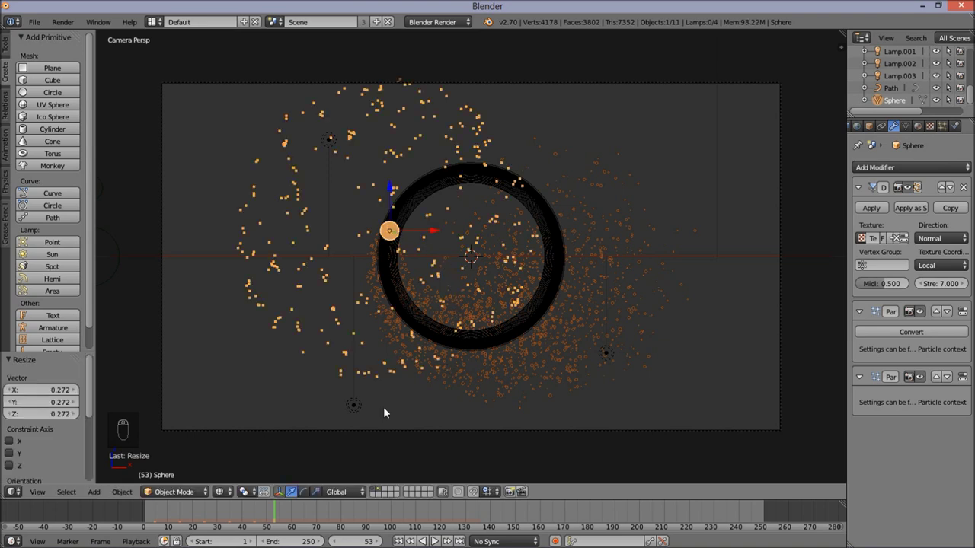
- Play the animation from the start to frame 66 to check both particle trails around the ring
click(144, 511)
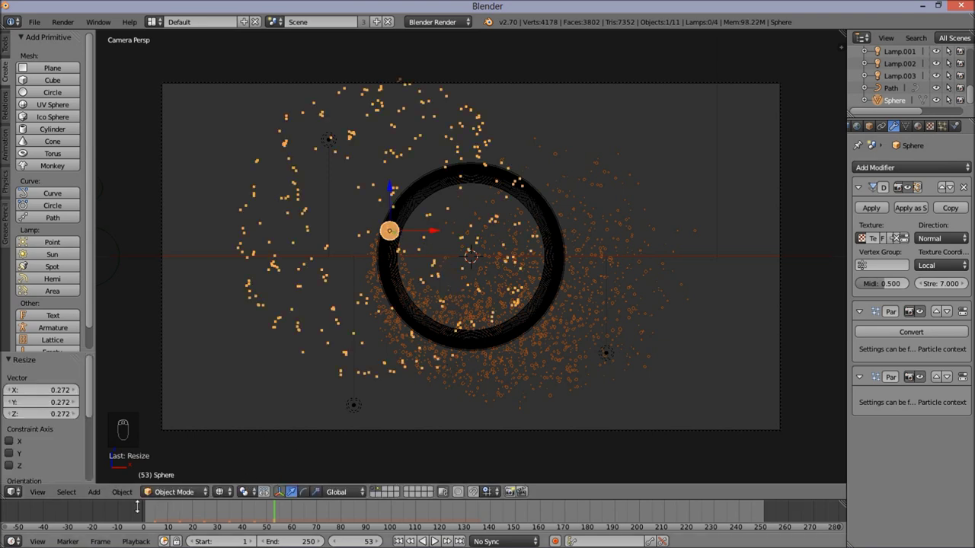
click(432, 541)
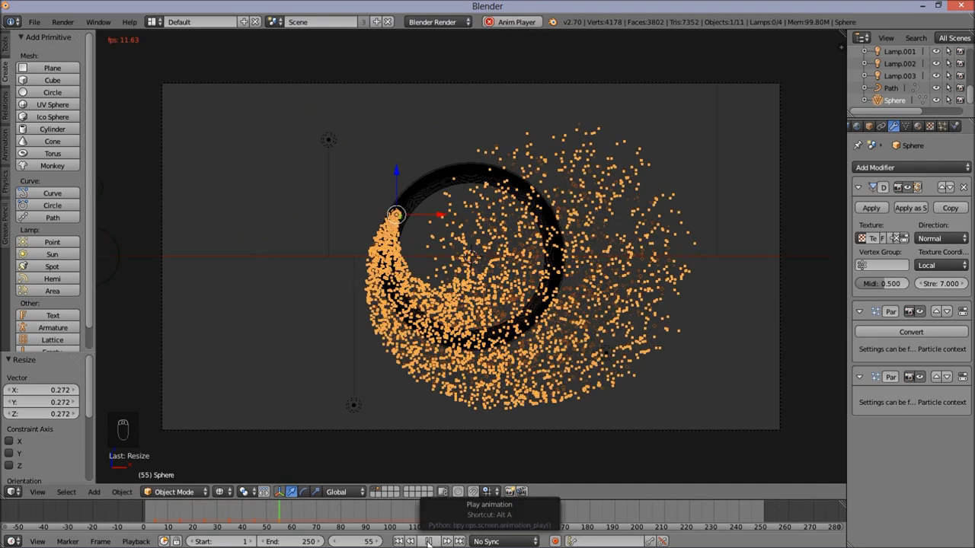
click(428, 542)
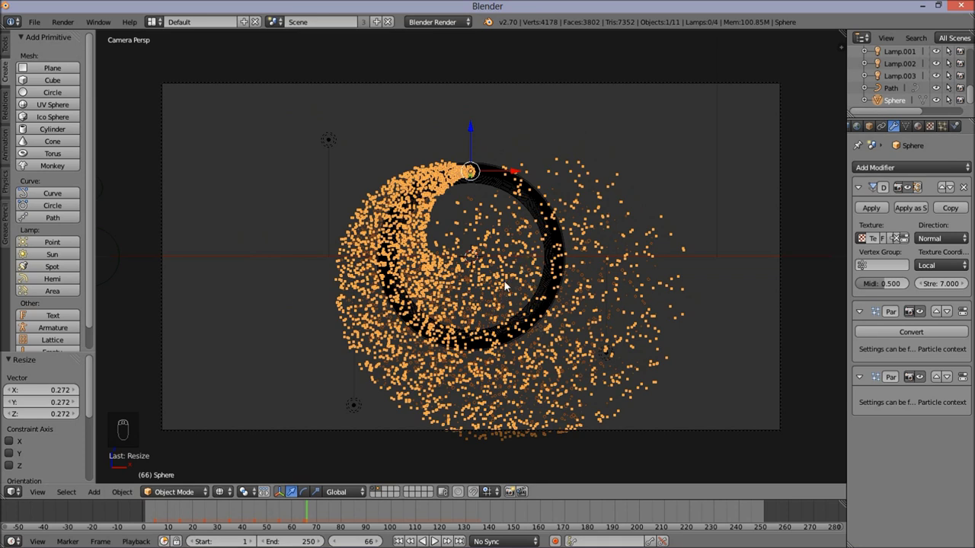
- Add an Empty at the ring's centre and give it a Turbulence force field
scroll(66, 290, down, 1)
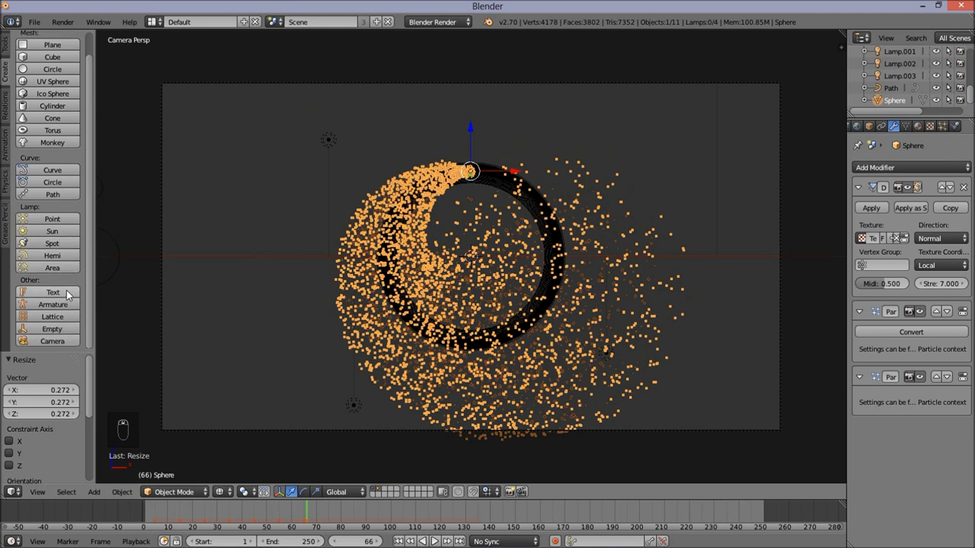
click(52, 328)
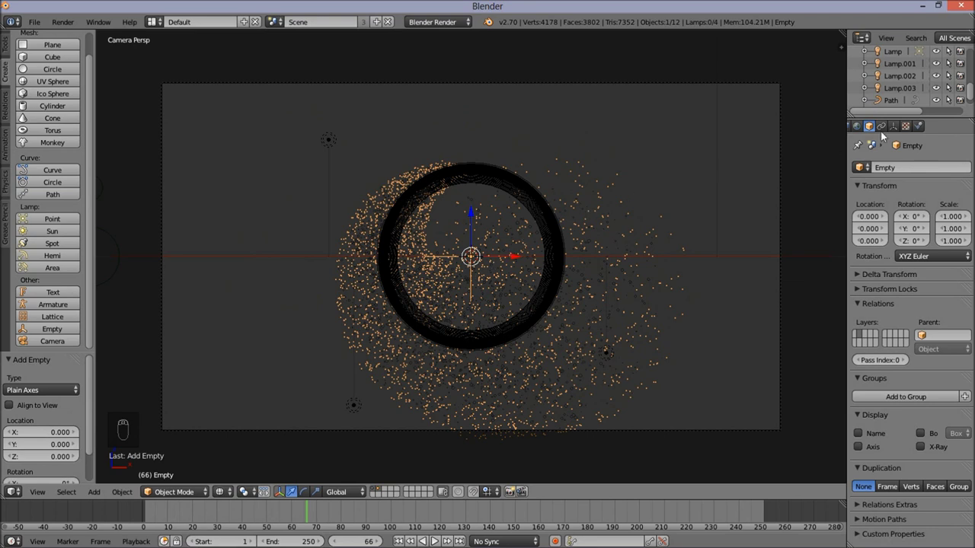
click(918, 126)
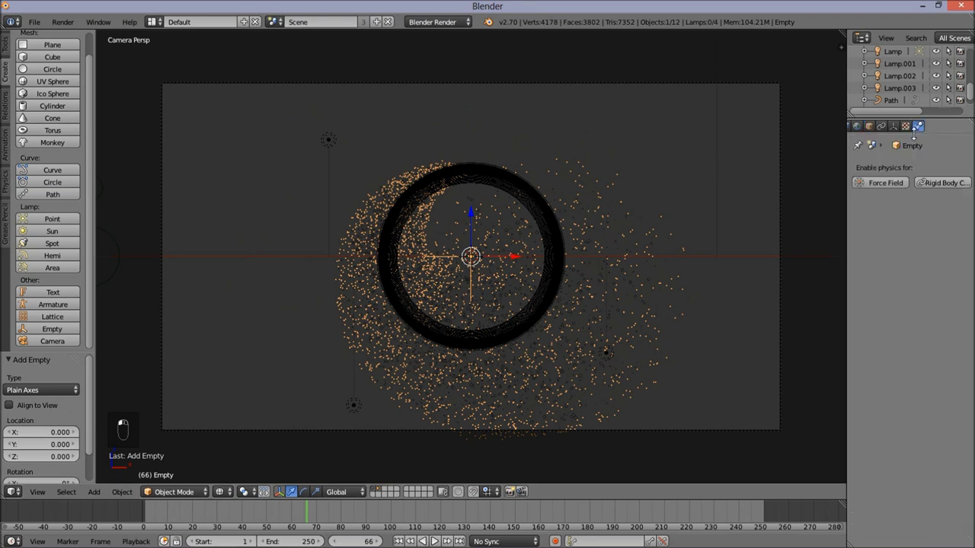
click(888, 182)
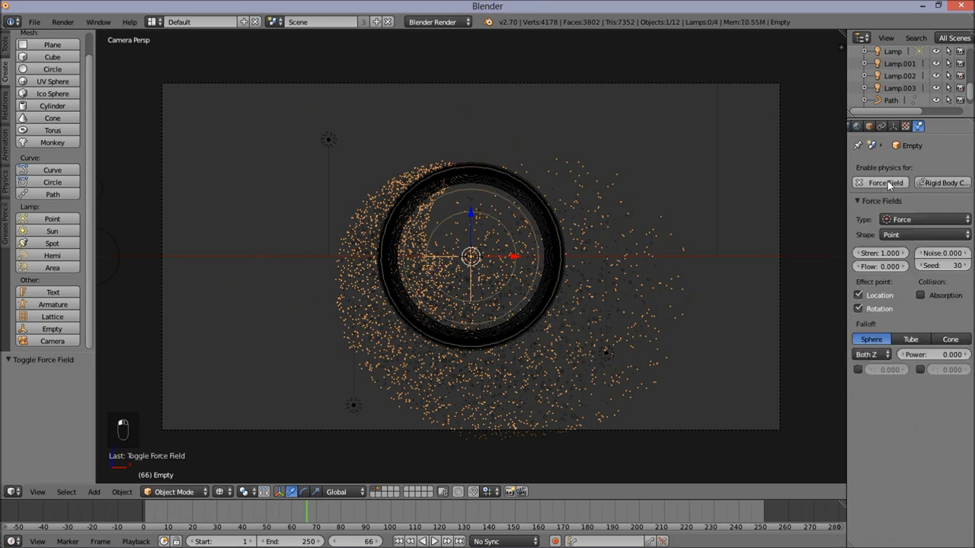
click(901, 220)
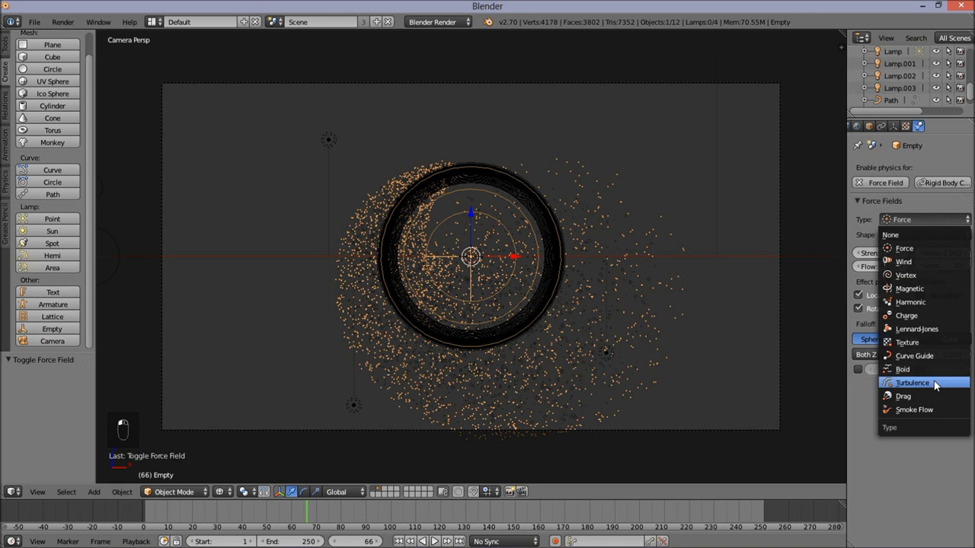
click(935, 381)
- Set the turbulence field's strength to 8, noise to 0.2, seed to 128 and flow to 2, with rotation influence off
click(889, 254)
text(8)
key(Return)
click(941, 256)
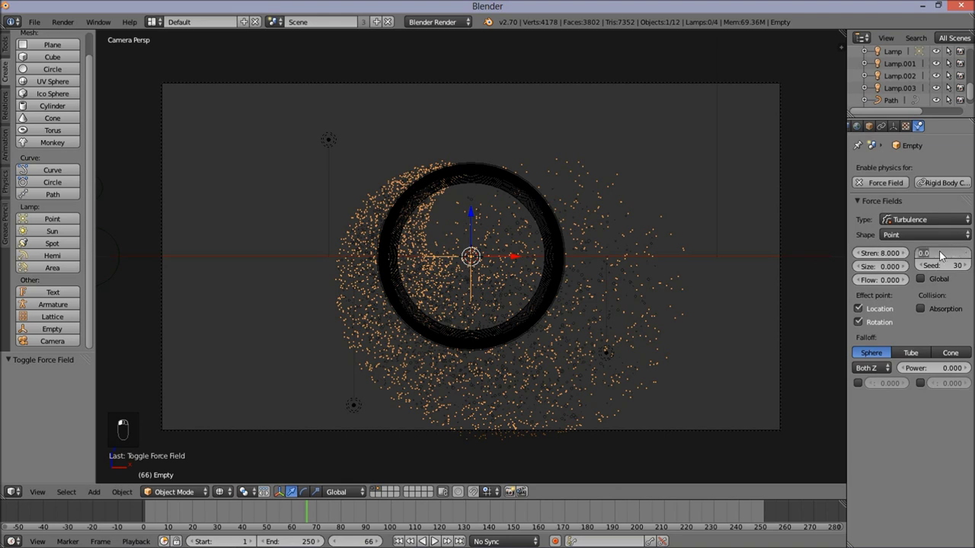
text(0.2)
key(Return)
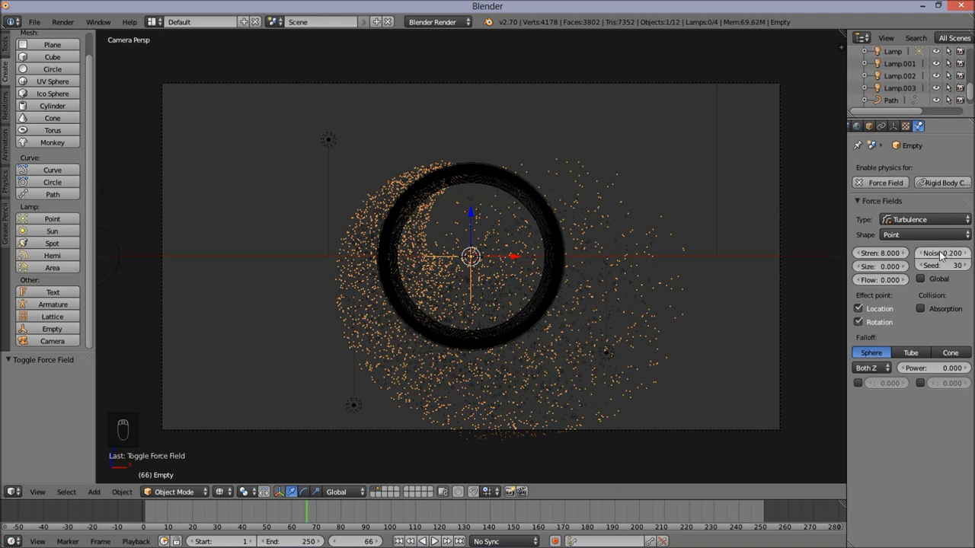
drag(941, 264, 146, 242)
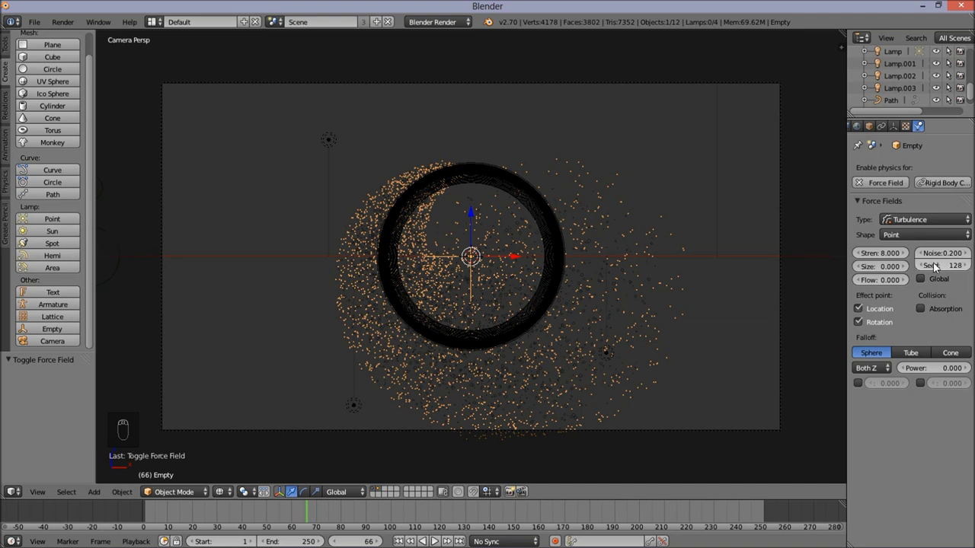
click(874, 279)
text(2)
key(Return)
- Play the animation from the start to frame 80 to check how the turbulence stirs the particles around the ring
click(142, 518)
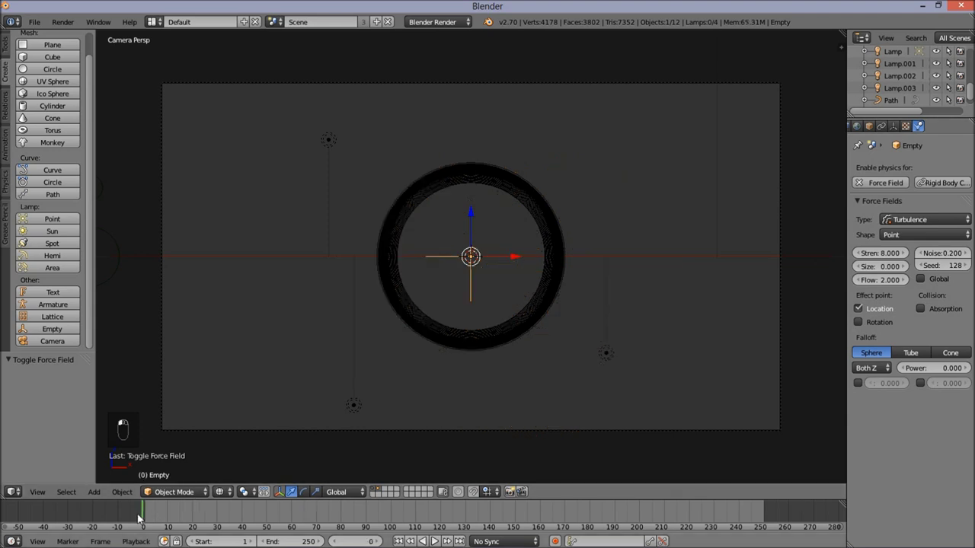
click(435, 541)
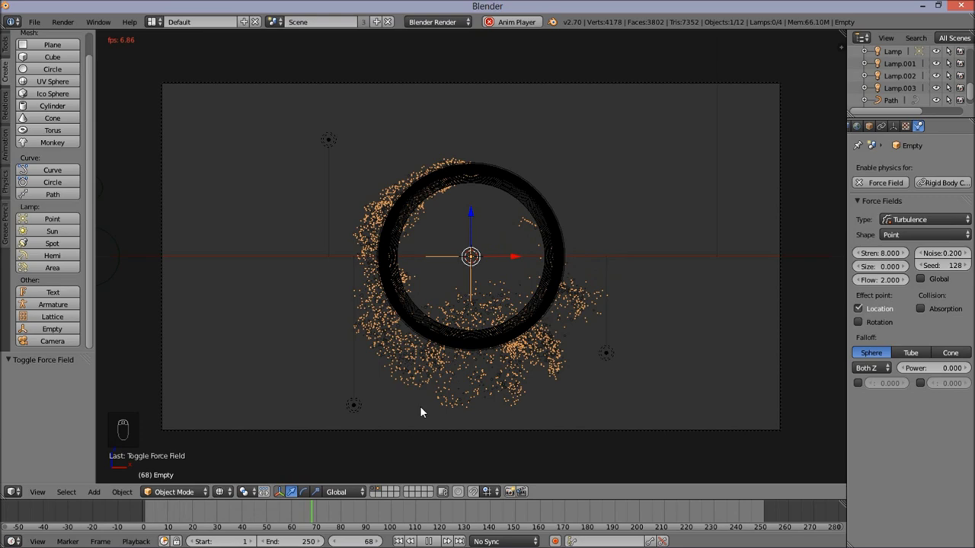
key(alt+a)
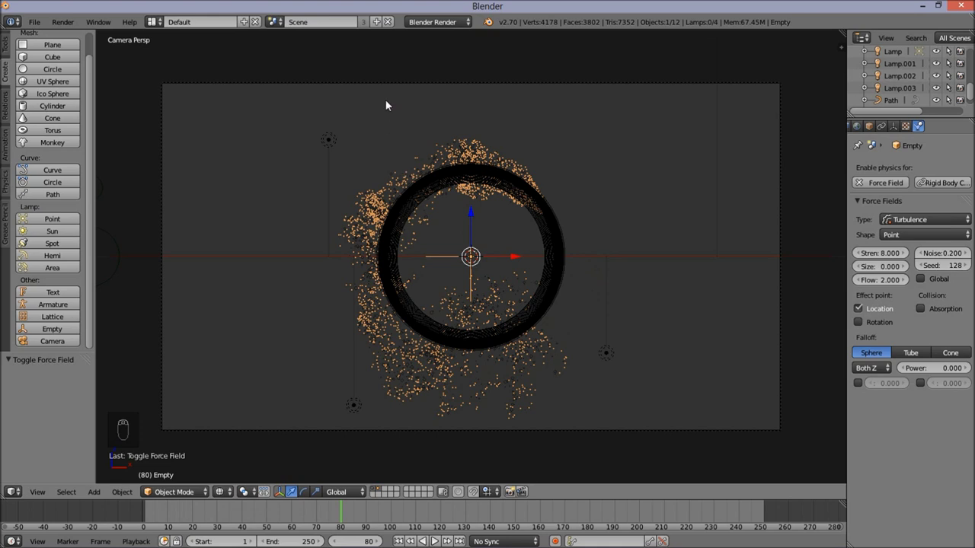
- Create a new empty scene and return to the original particle scene
click(375, 22)
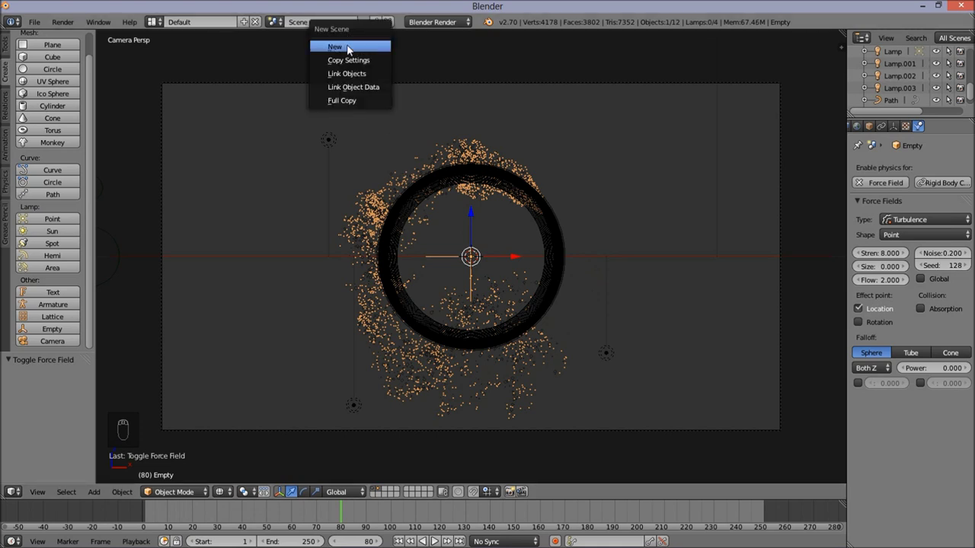
click(347, 44)
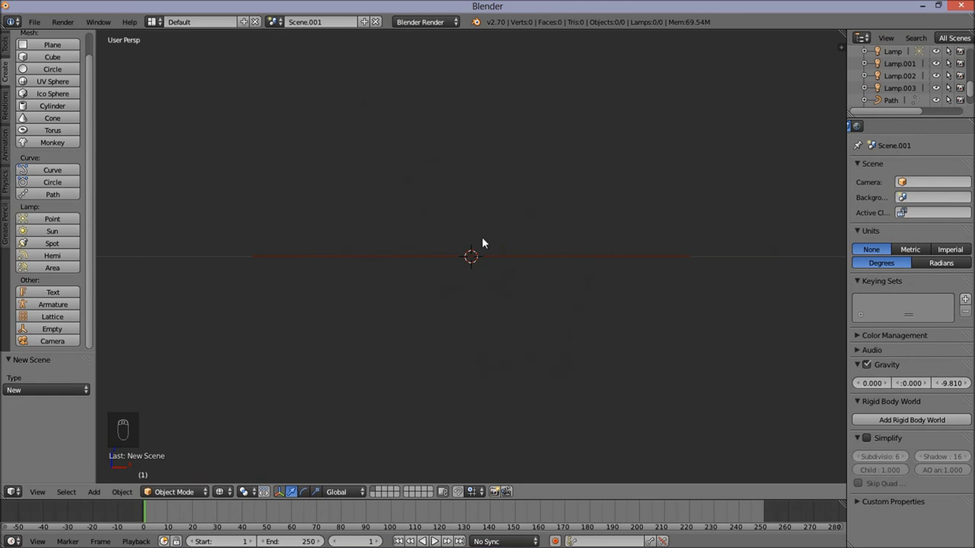
scroll(533, 228, down, 1)
click(273, 22)
click(285, 39)
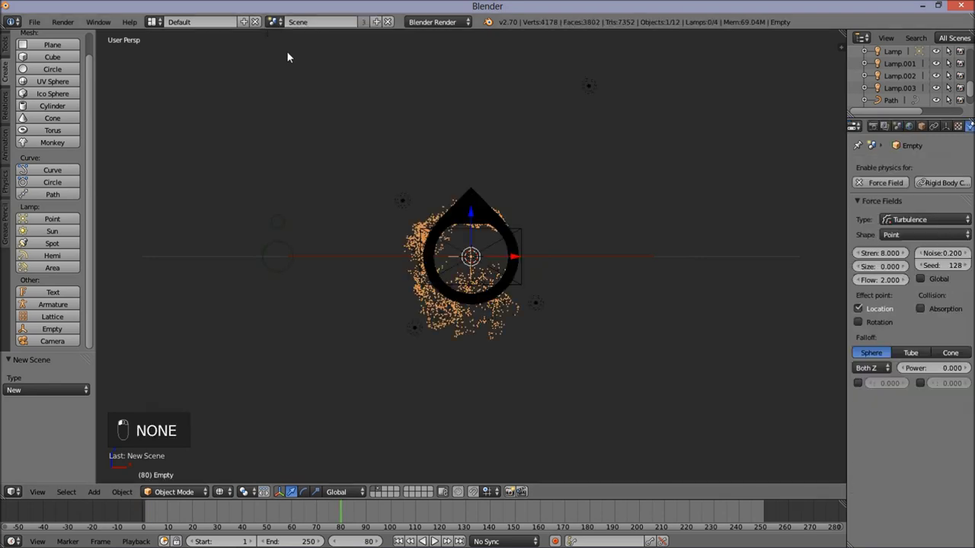
- Link the camera from the particle scene to Scene.001
right_click(524, 236)
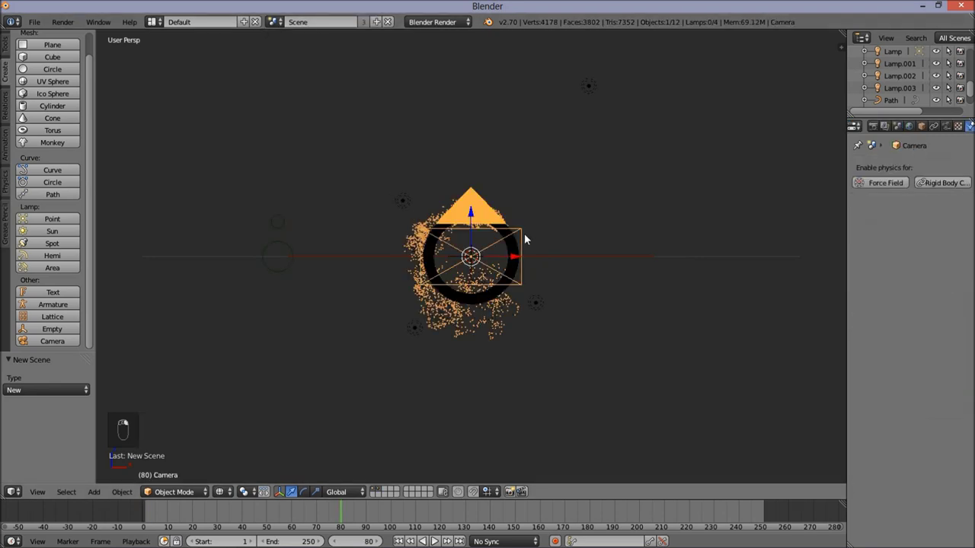
key(ctrl+l)
mouse_move(526, 240)
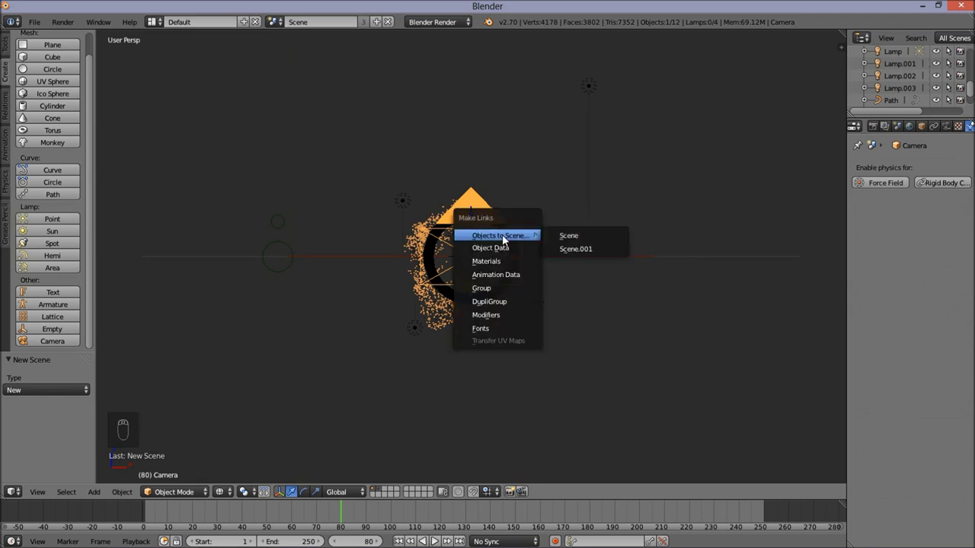
click(571, 249)
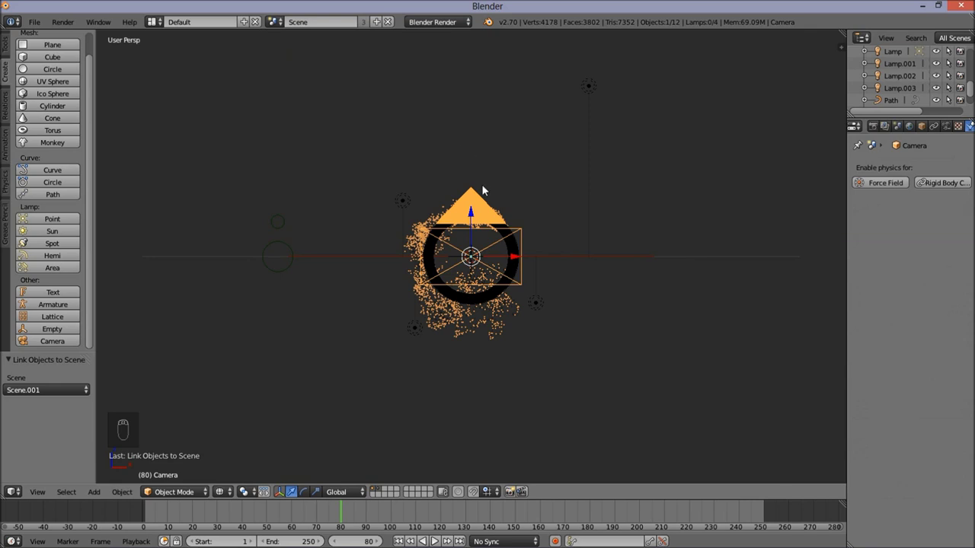
- Link the circular Path curve to Scene.001 and switch to that scene
scroll(497, 255, up, 7)
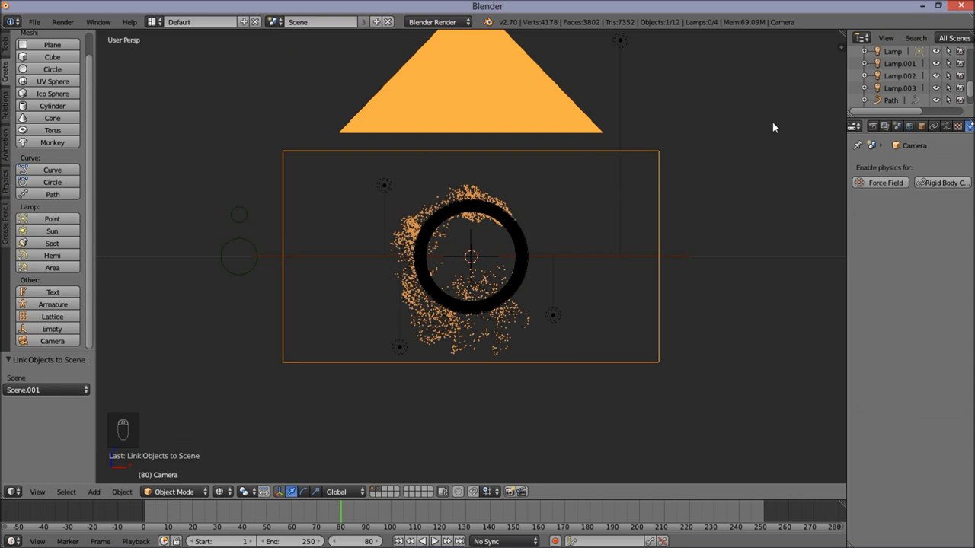
click(891, 100)
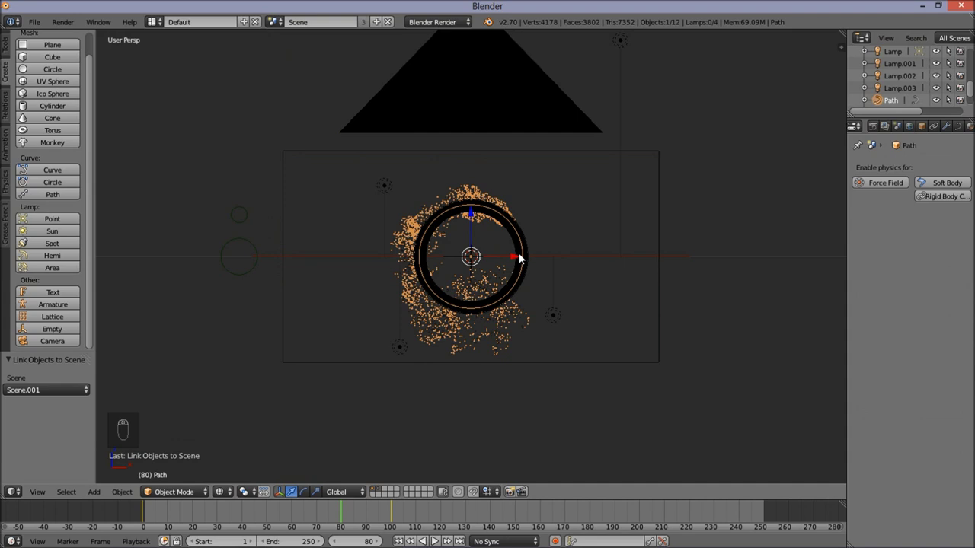
key(ctrl+l)
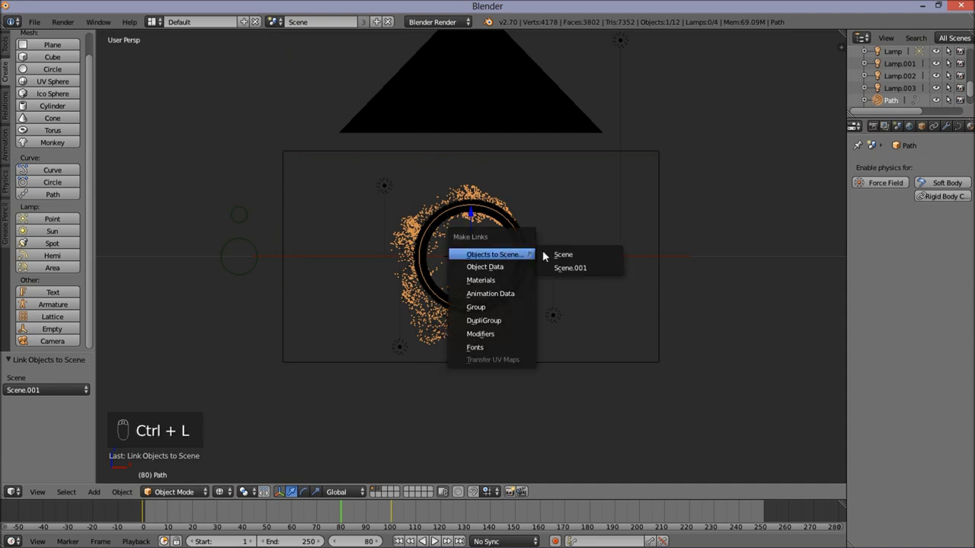
click(563, 268)
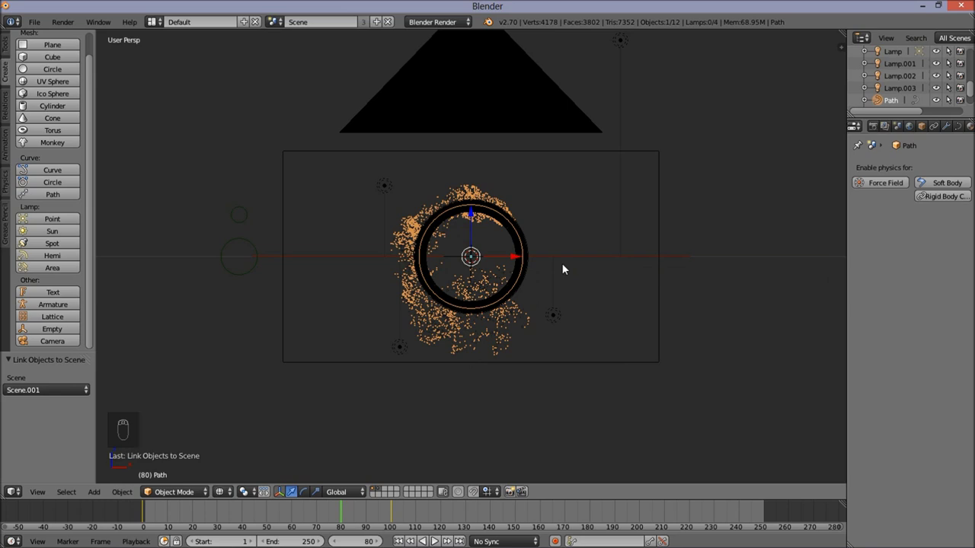
click(275, 23)
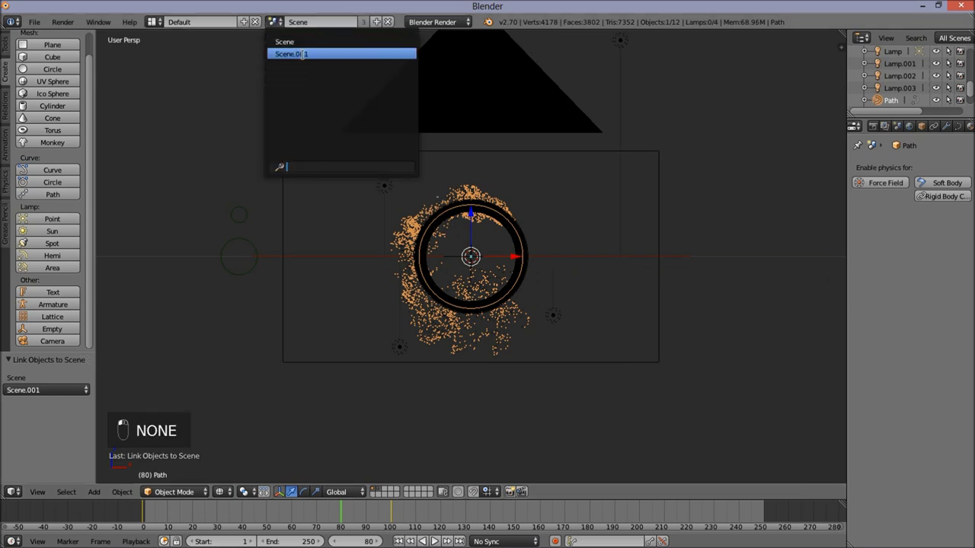
click(301, 52)
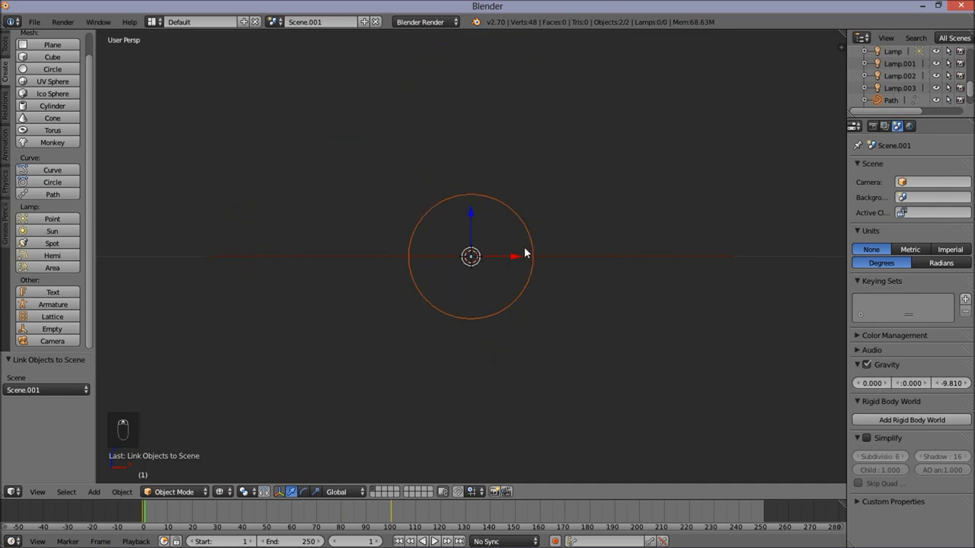
scroll(528, 256, up, 1)
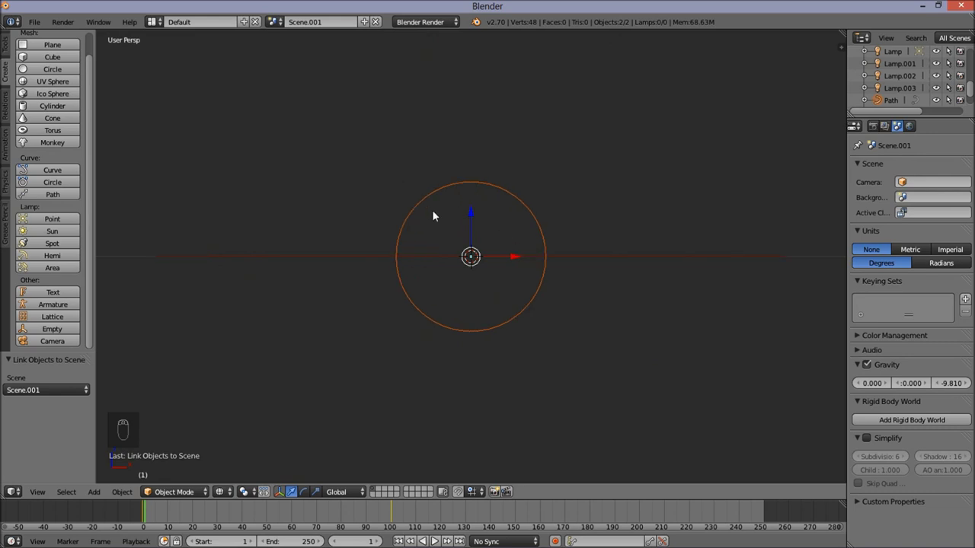
- Add a plane and give it a Curve modifier that follows Path with the deformation axis set to Y
click(53, 45)
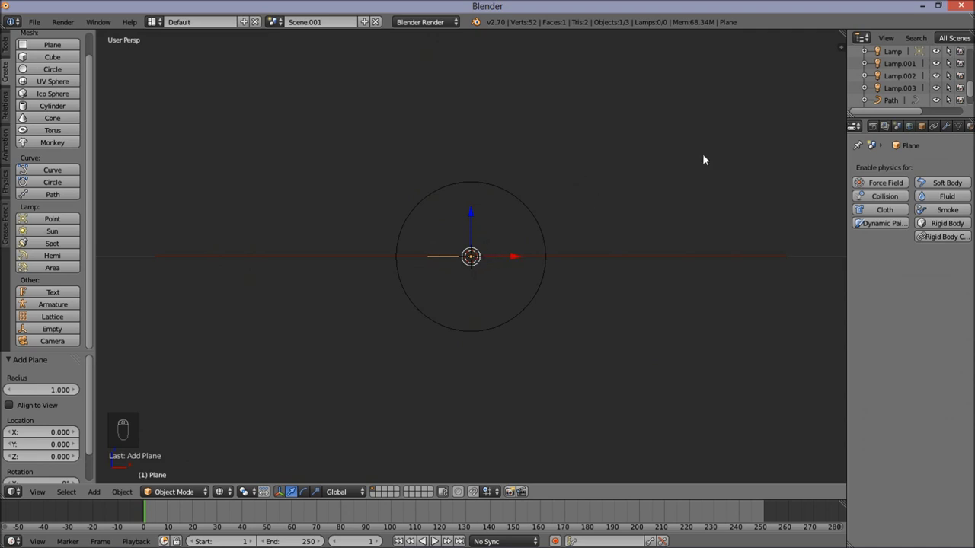
click(946, 126)
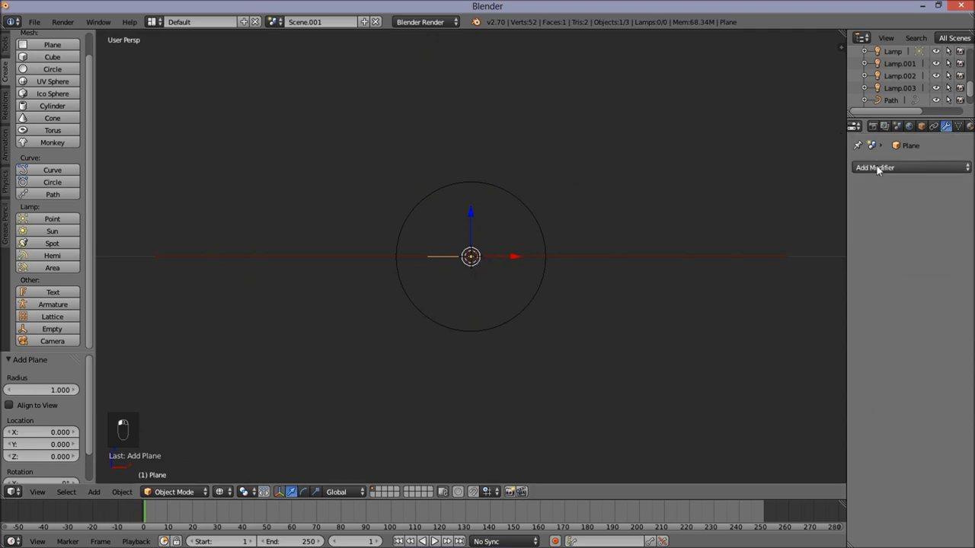
click(880, 168)
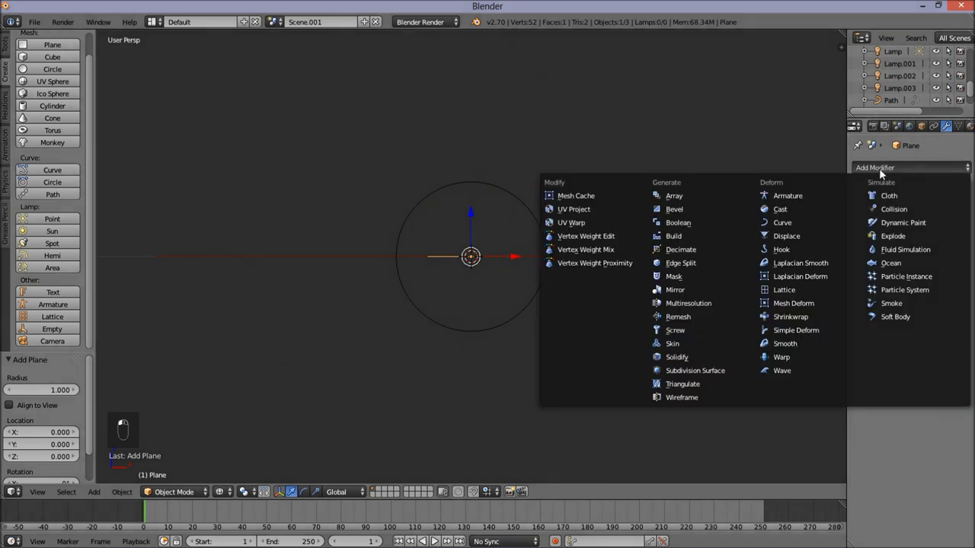
click(800, 224)
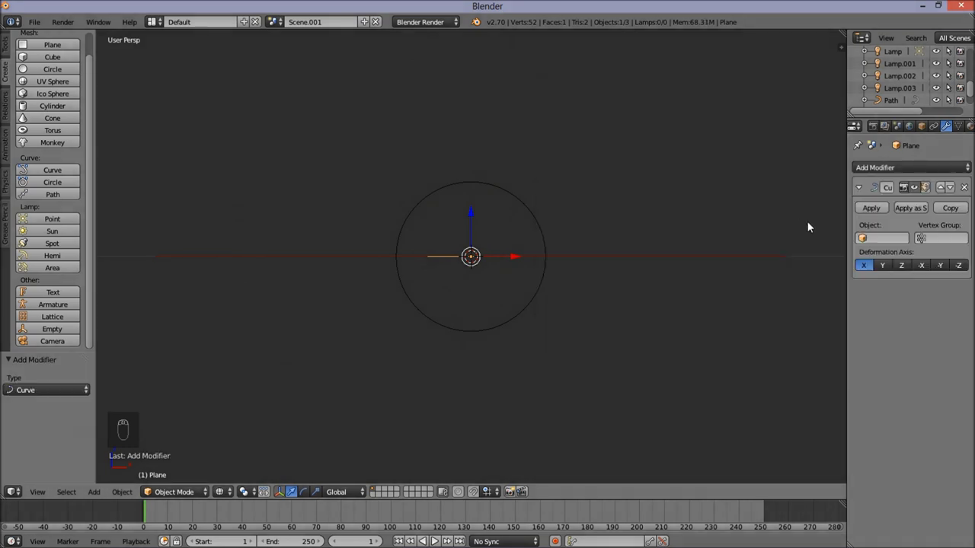
click(881, 239)
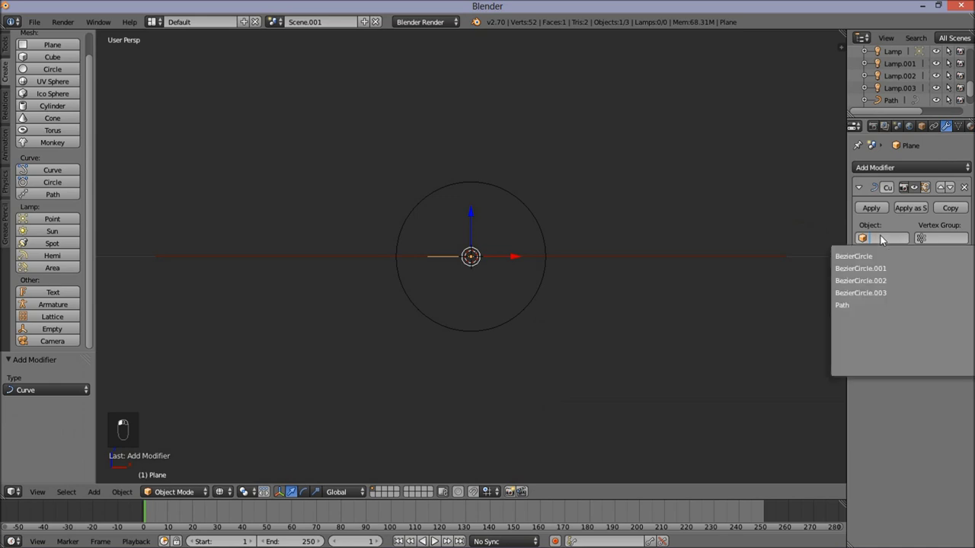
click(863, 305)
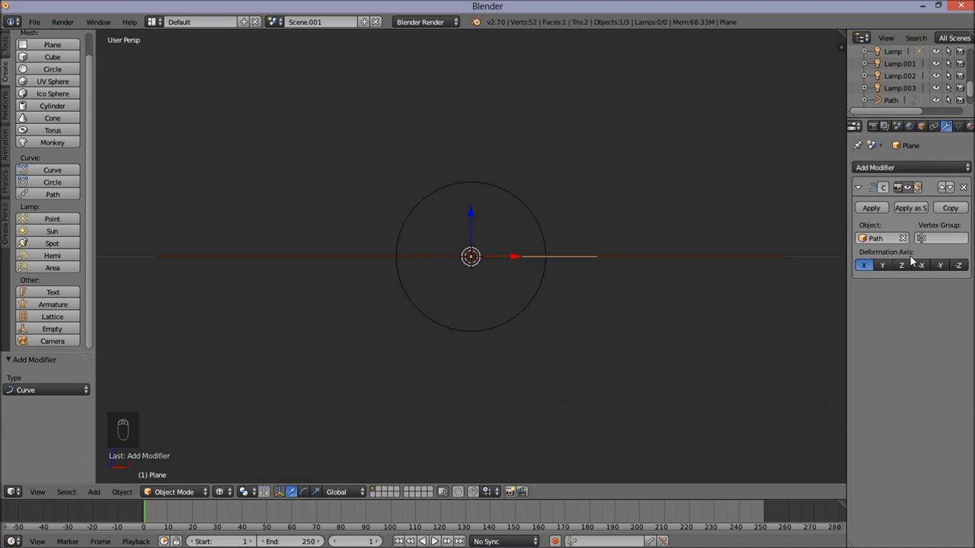
click(886, 264)
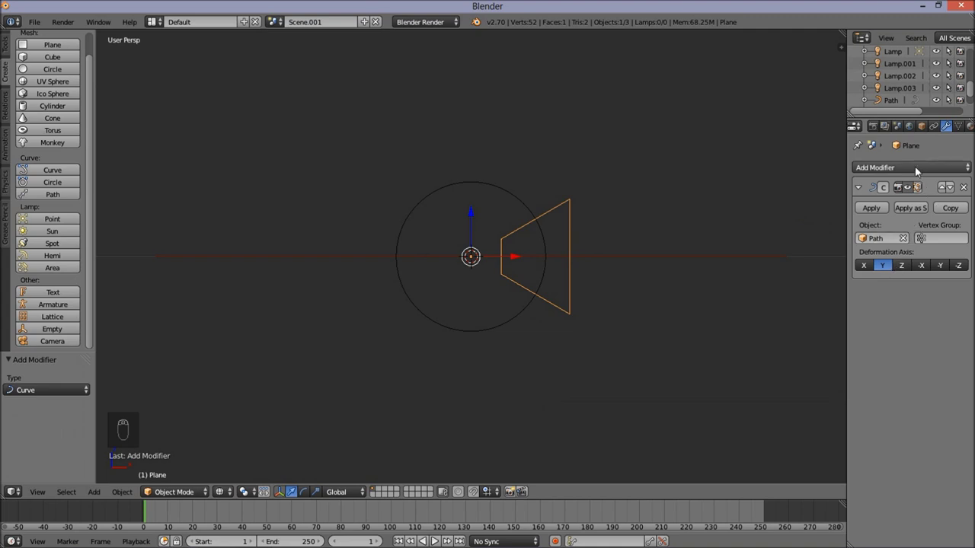
- Scale the plane along the X axis to about 0.073 to make a thin strip
click(920, 127)
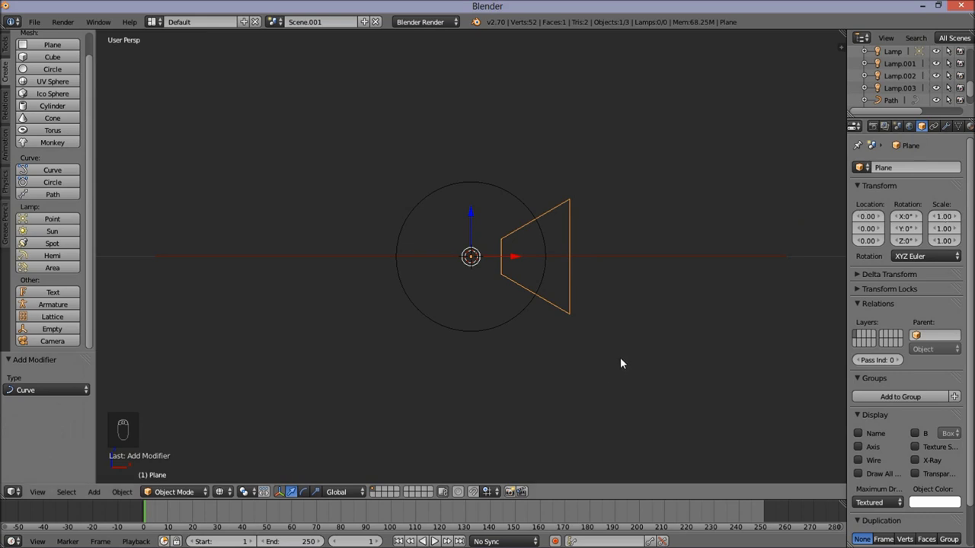
key(s)
key(x)
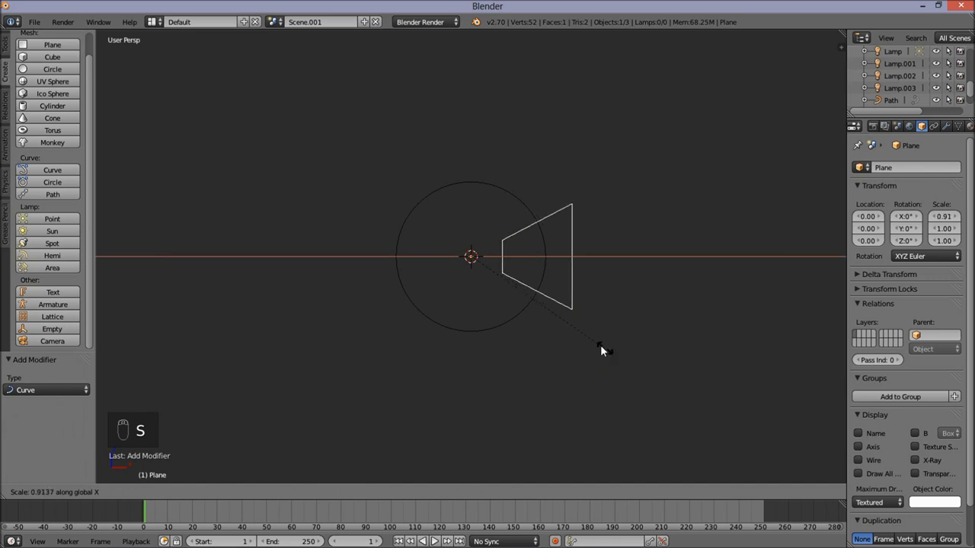
click(484, 260)
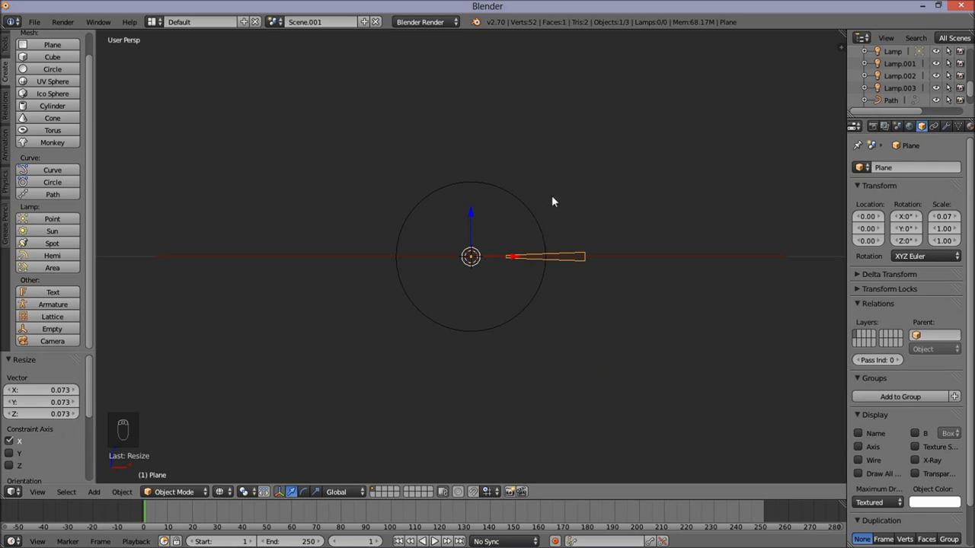
- Add an Array modifier to the plane, place it above the Curve modifier and set its count to 88
click(948, 128)
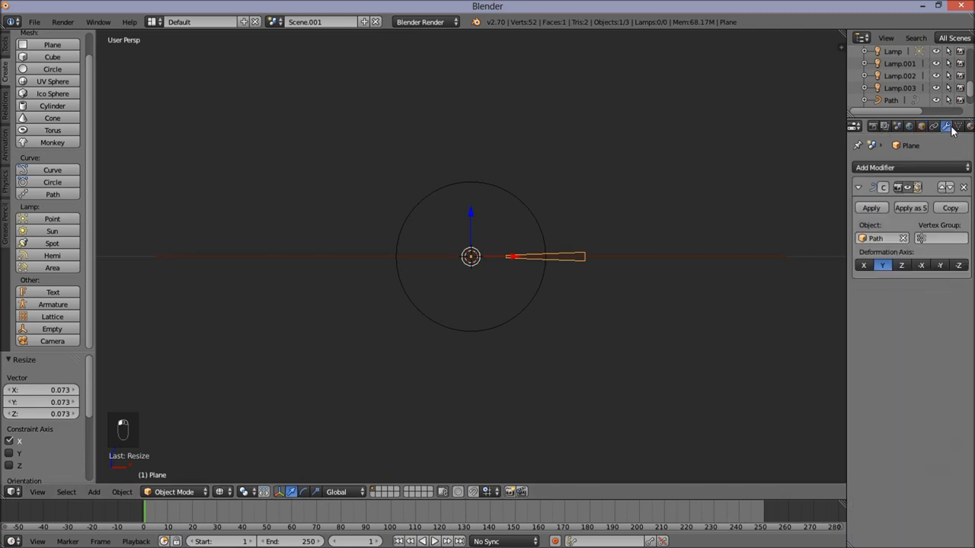
click(907, 167)
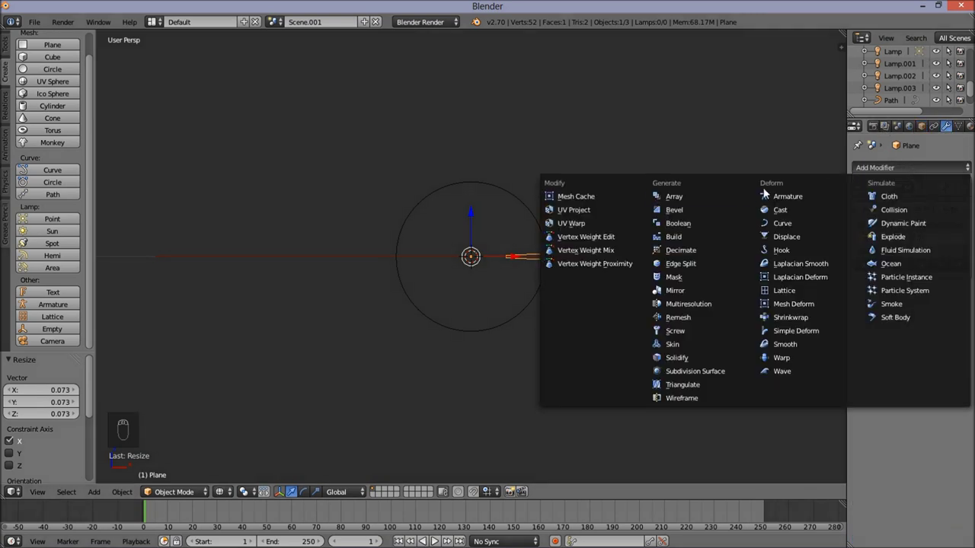
click(673, 196)
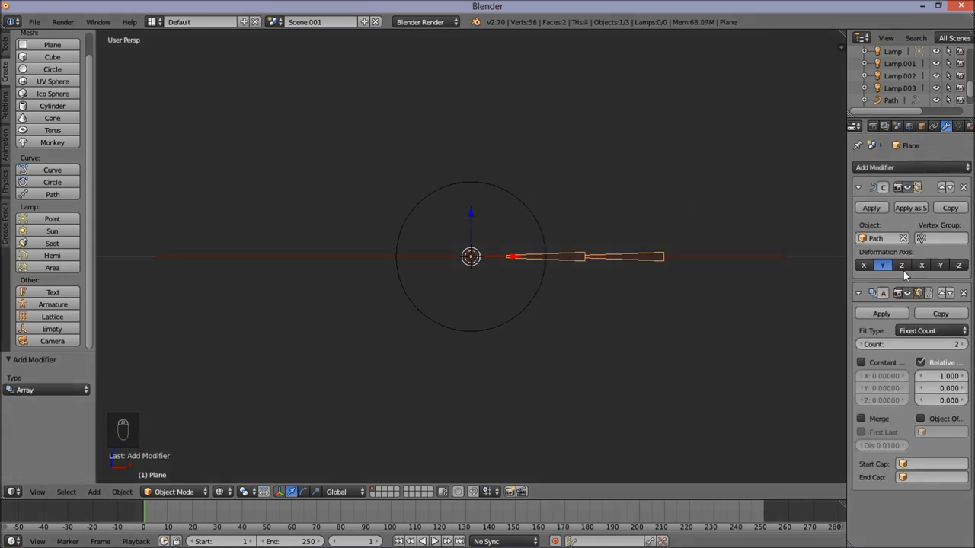
click(943, 293)
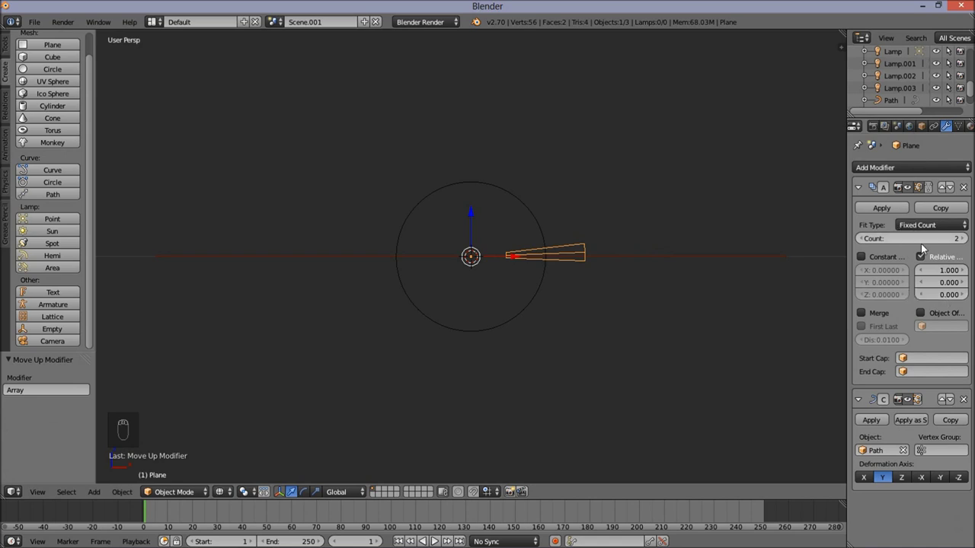
mouse_move(869, 238)
mouse_down()
mouse_move(932, 241)
mouse_move(864, 238)
mouse_up()
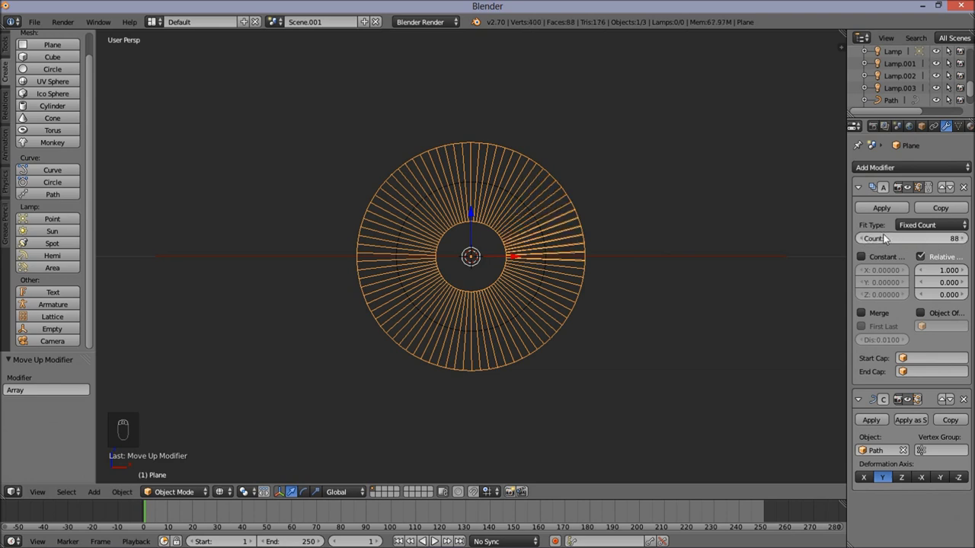
- Set the plane's Array modifier count to 92 at frame 0 and keyframe it
click(142, 518)
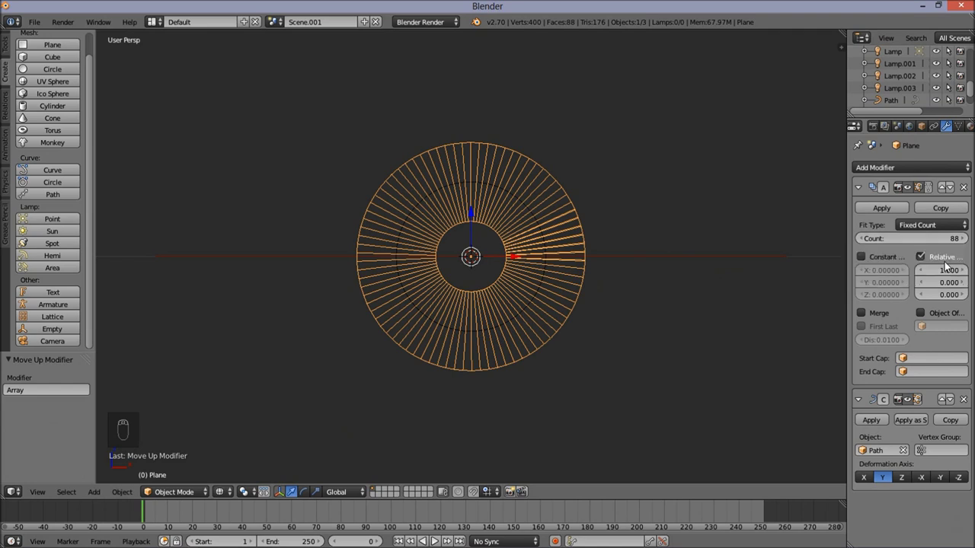
click(937, 242)
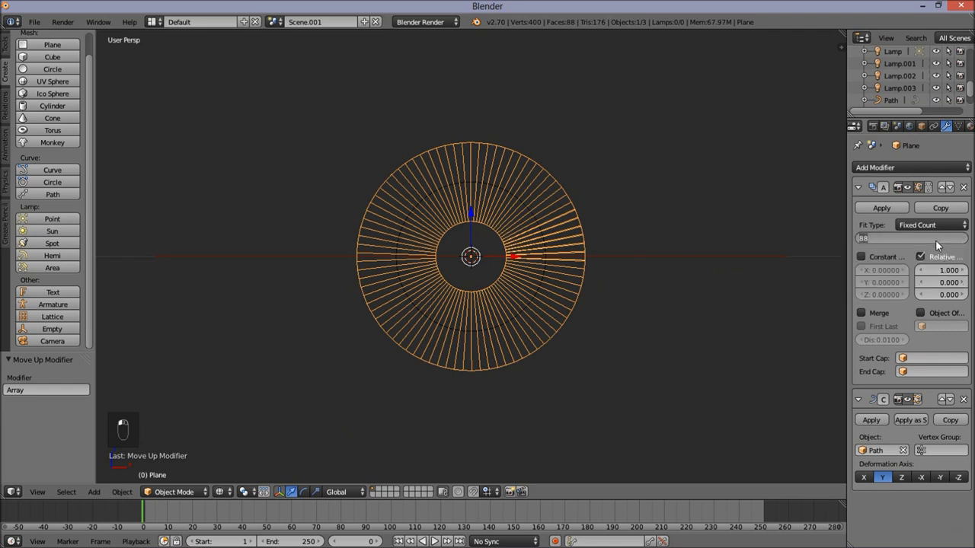
text(92)
key(Return)
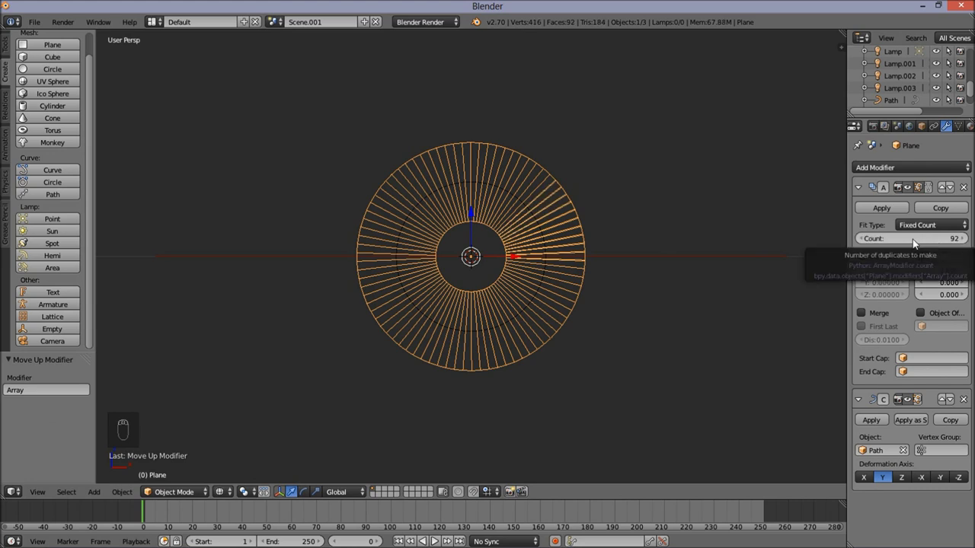
key(i)
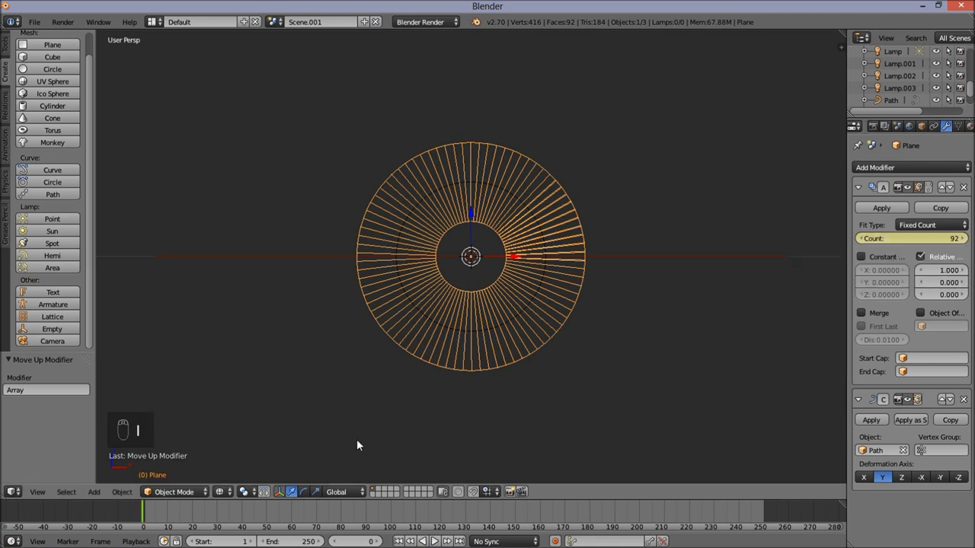
- At frame 100, reduce the Array modifier count to 1, keyframe it, and scrub the timeline to check the animation
click(362, 539)
text(100)
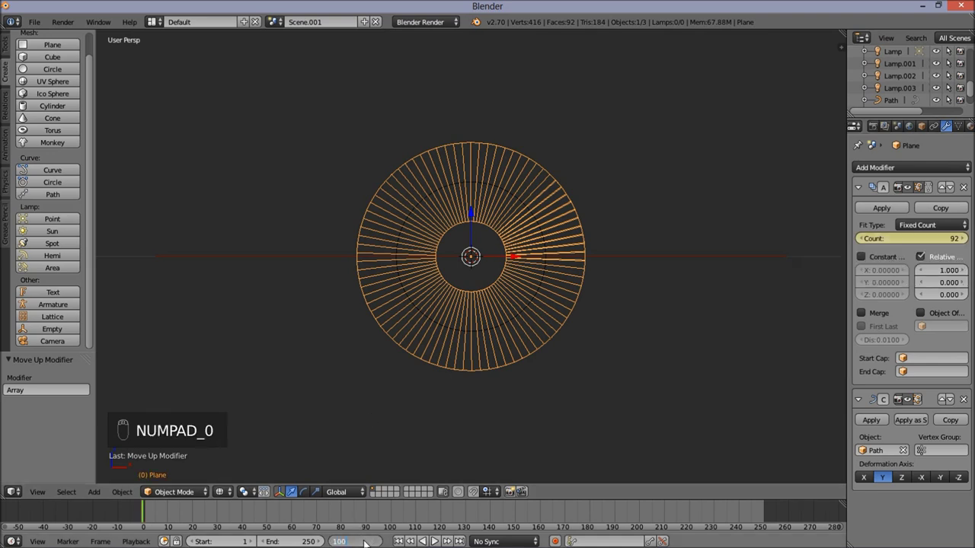
key(Return)
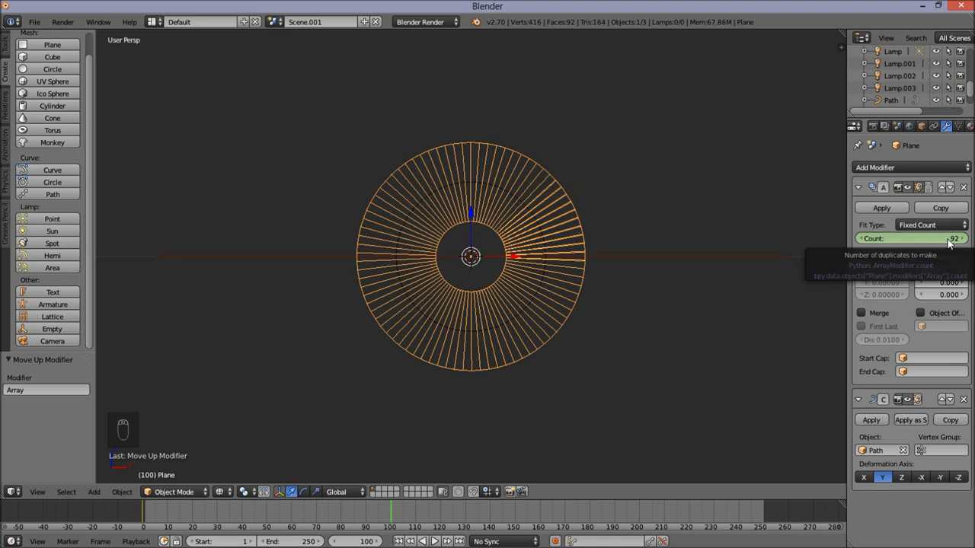
drag(949, 242, 827, 243)
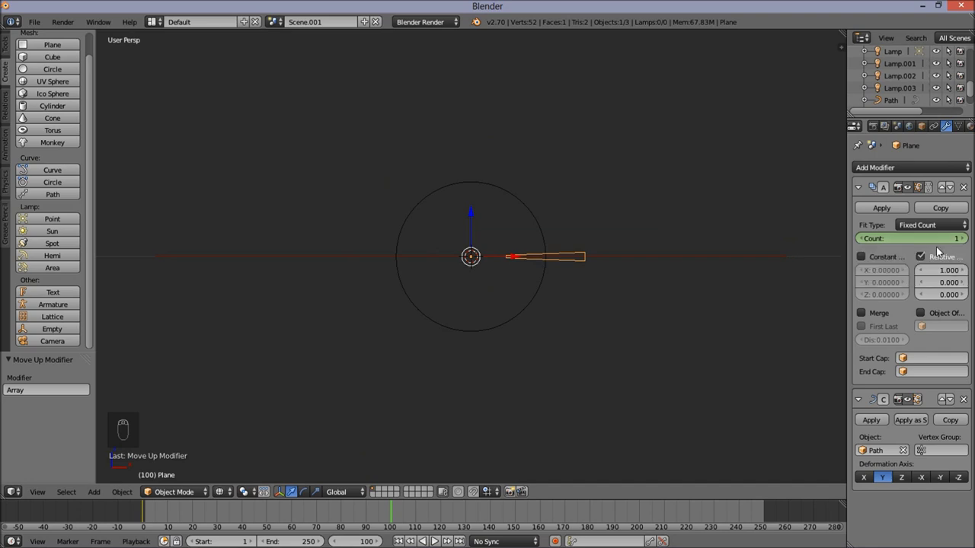
key(i)
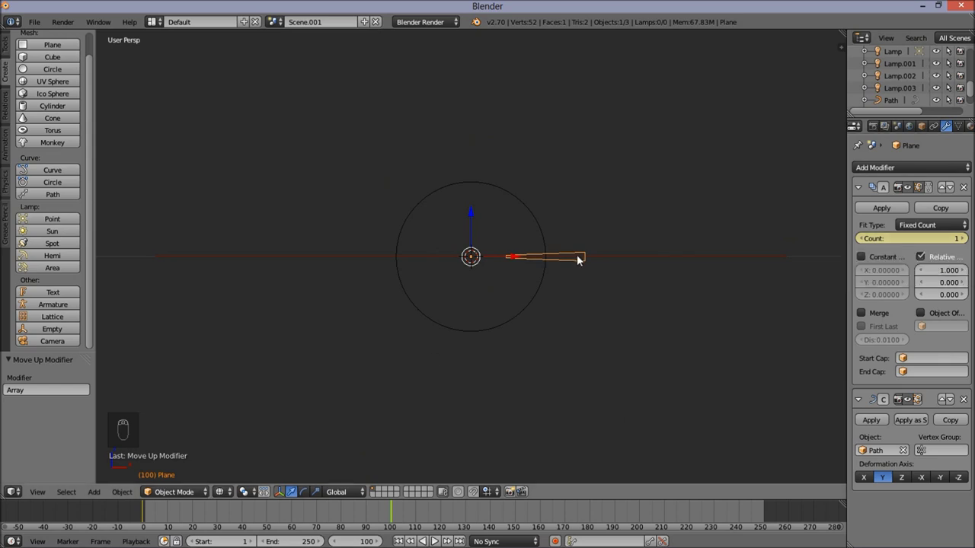
drag(317, 518, 391, 526)
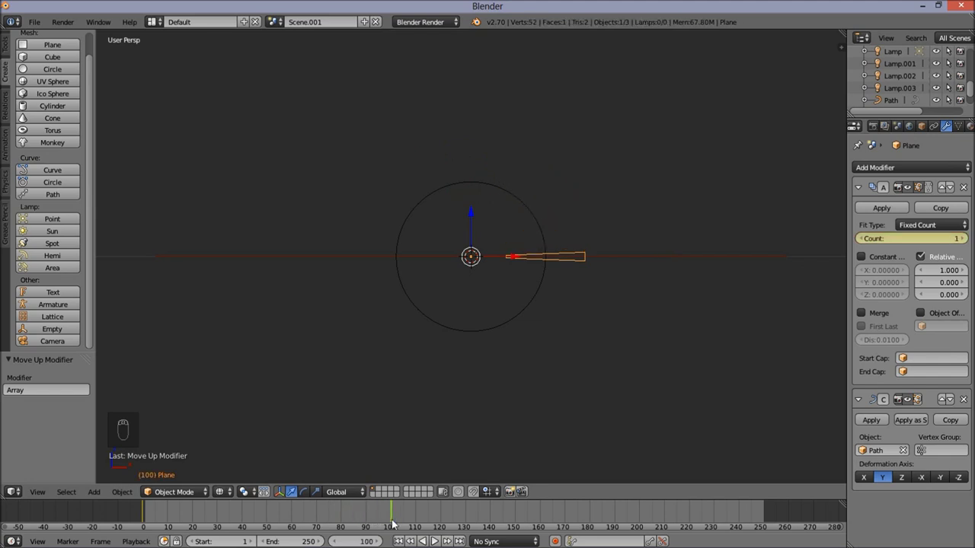
- Insert a Scaling keyframe for the plane at frame 95
click(363, 541)
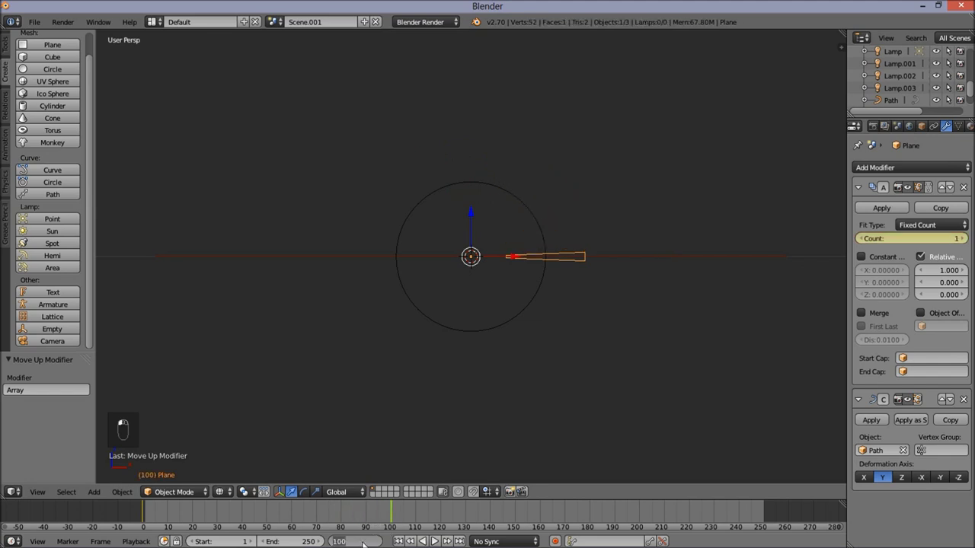
text(95)
key(Return)
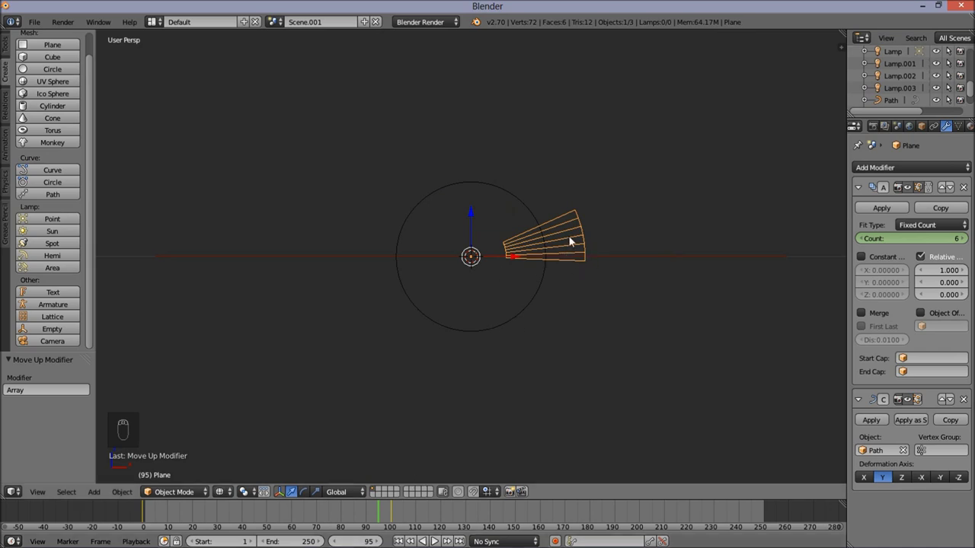
key(i)
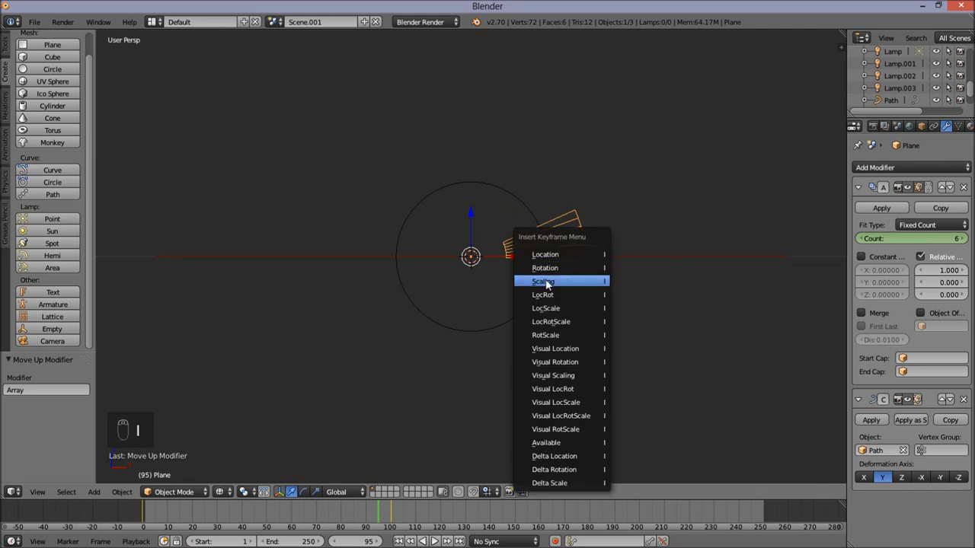
click(545, 283)
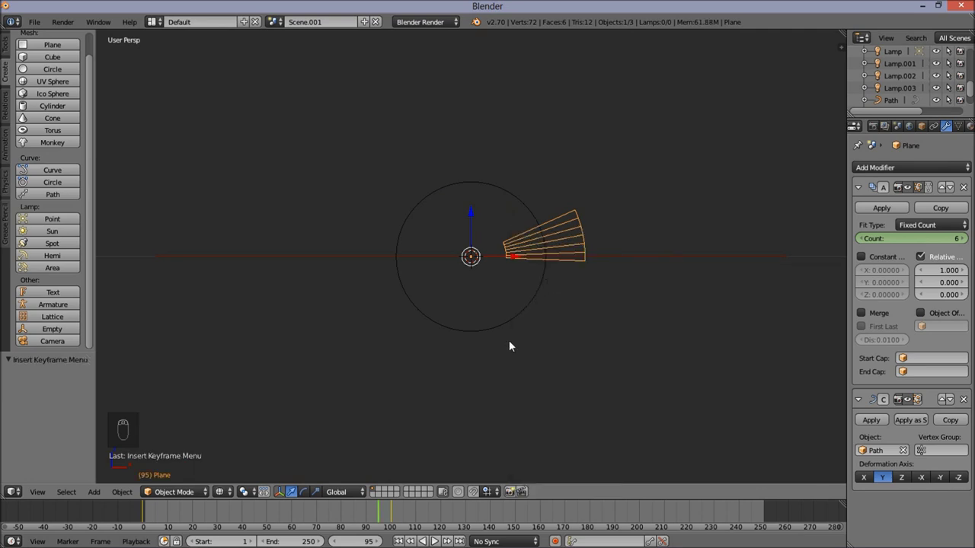
- Scale the plane to 0 at frame 100, insert a Scaling keyframe, and scrub back to frame 47 to preview
click(390, 522)
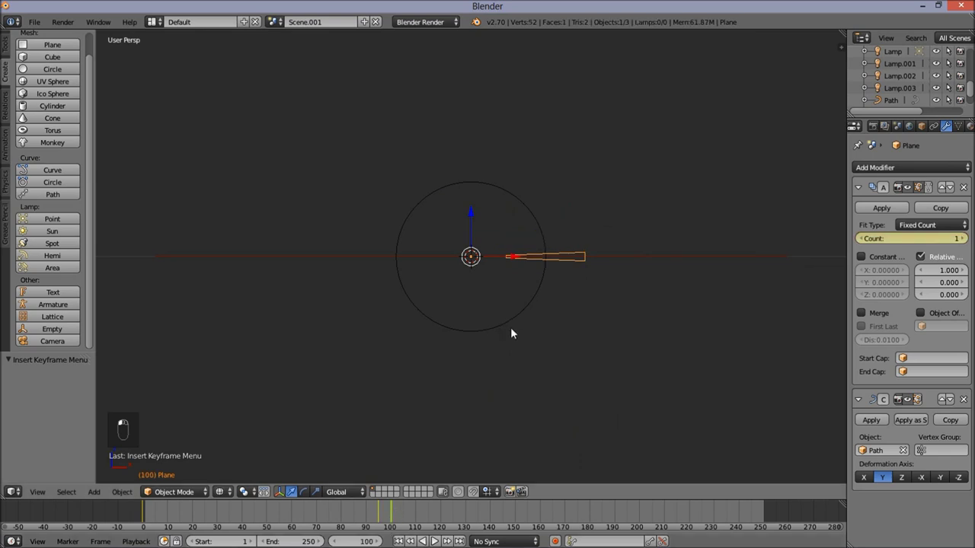
key(s)
key(0)
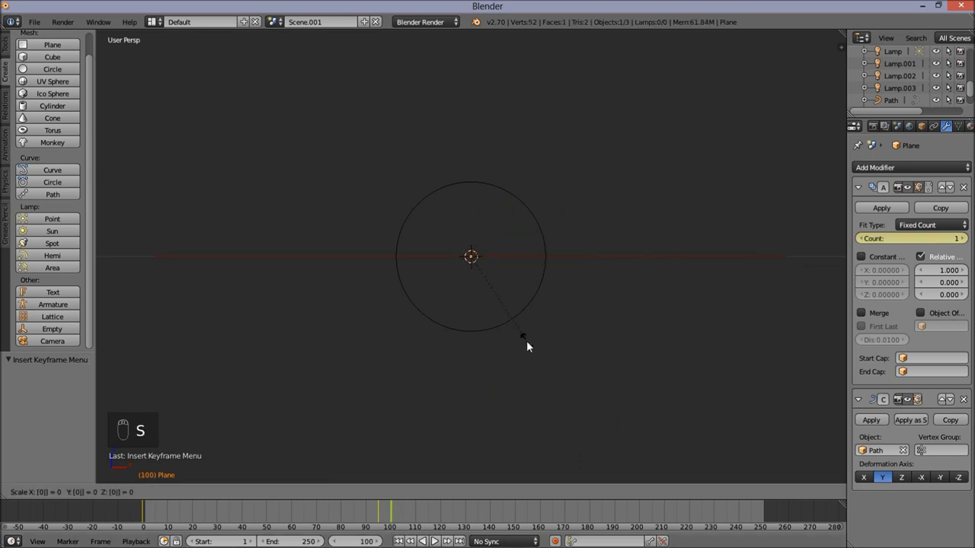
click(526, 340)
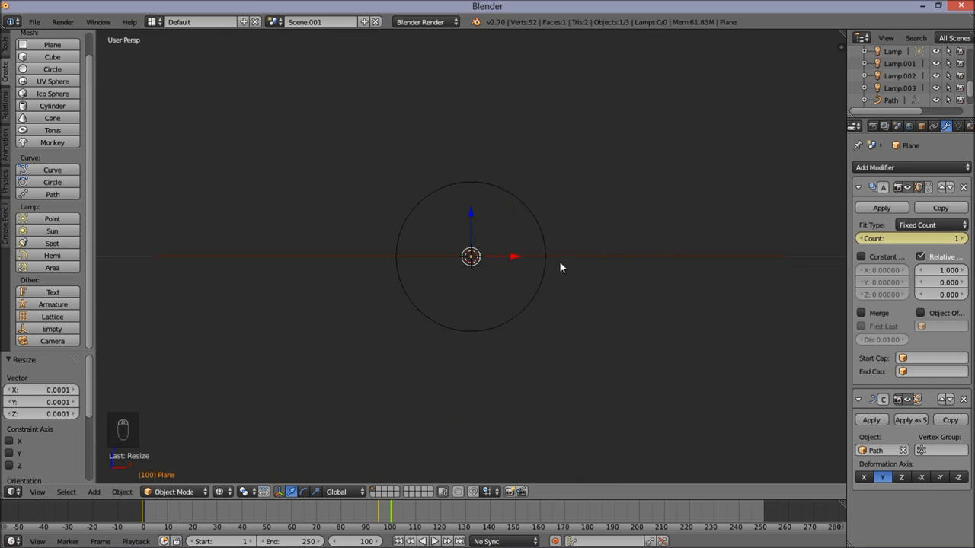
key(i)
click(522, 265)
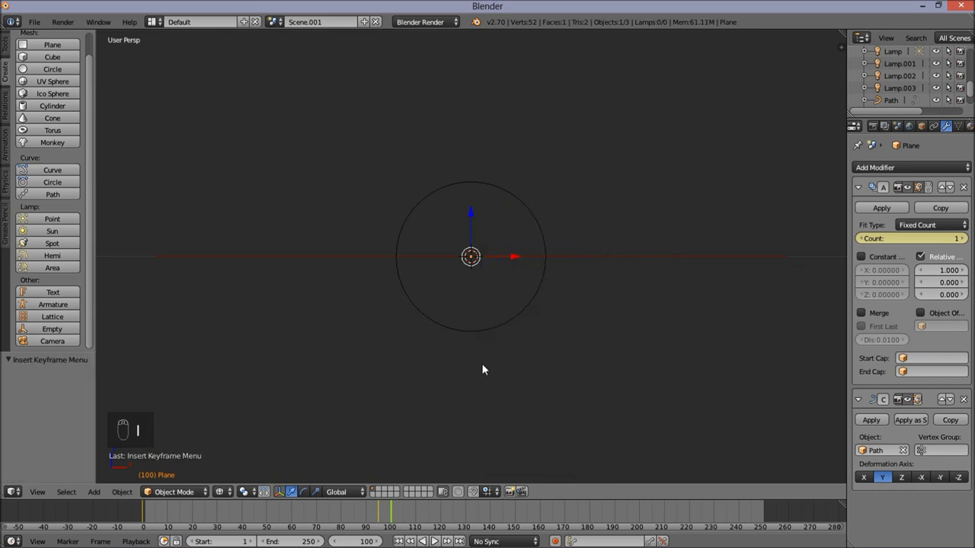
drag(384, 511, 260, 519)
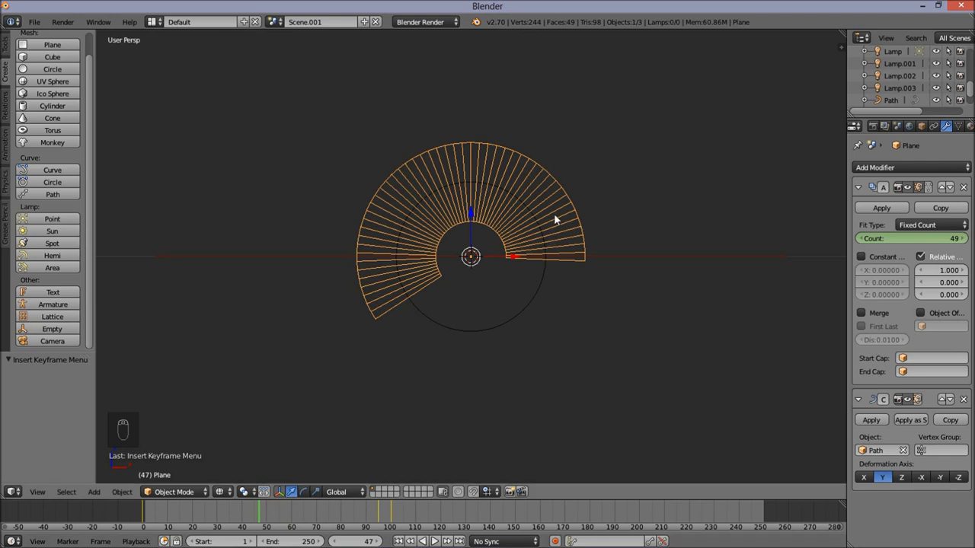
- Give the arrayed plane a new shadeless material with a black diffuse colour (RGB 0.000)
scroll(576, 255, down, 2)
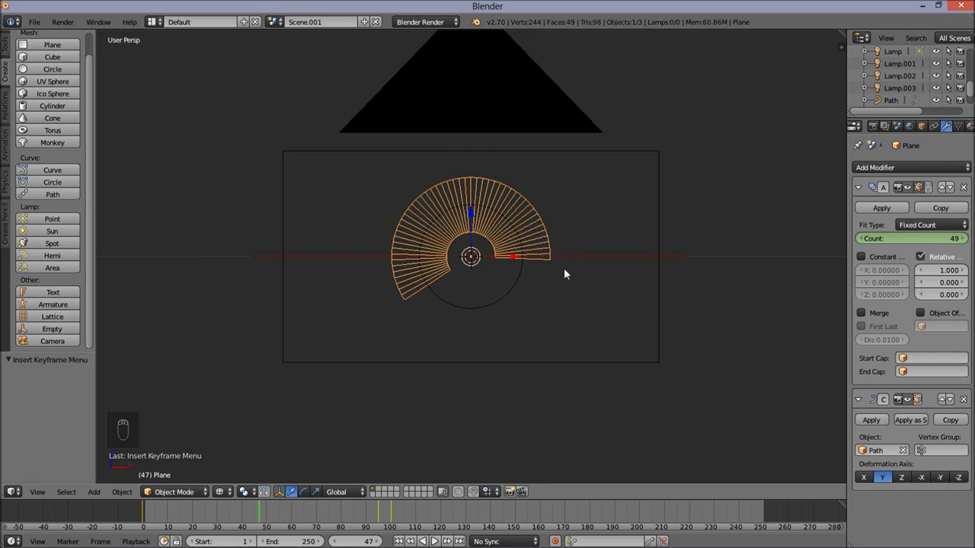
click(969, 128)
click(889, 210)
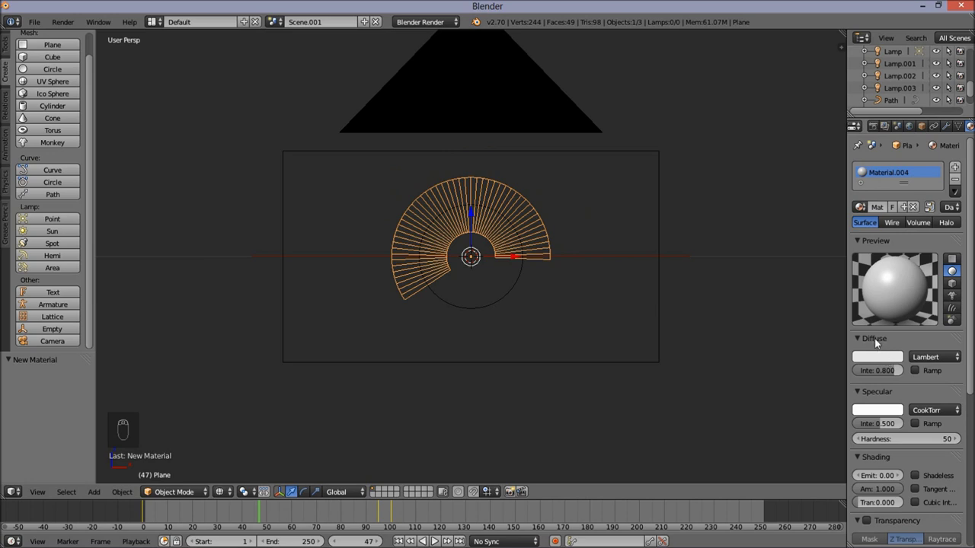
click(880, 358)
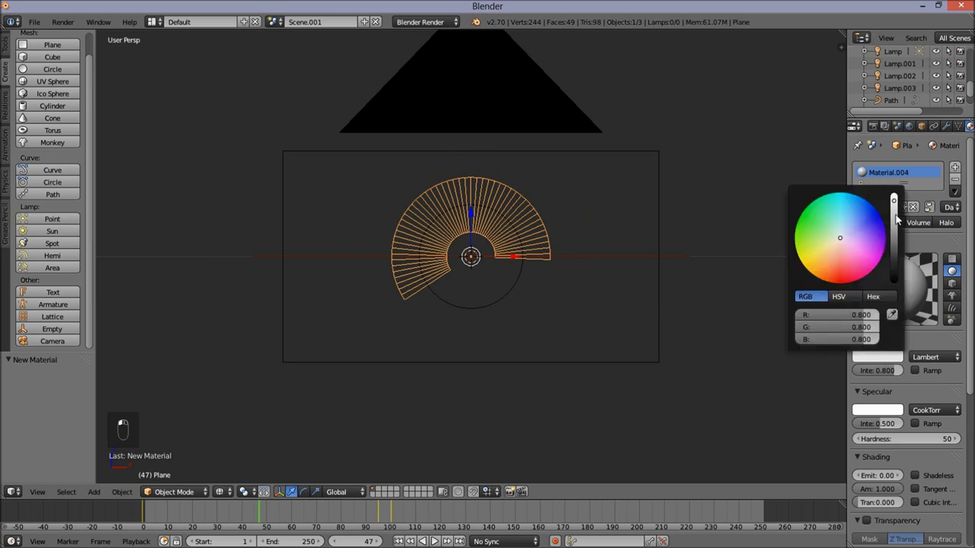
drag(894, 244, 894, 342)
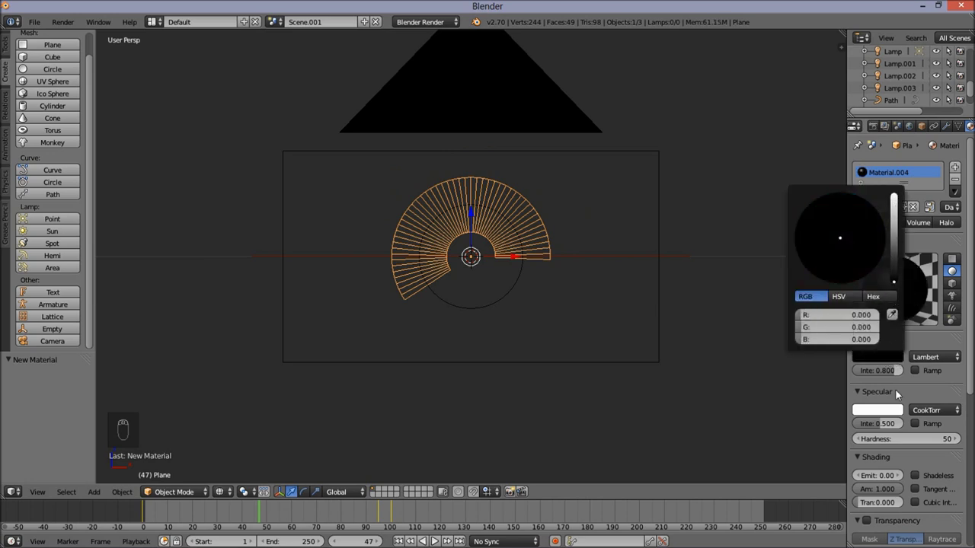
click(916, 475)
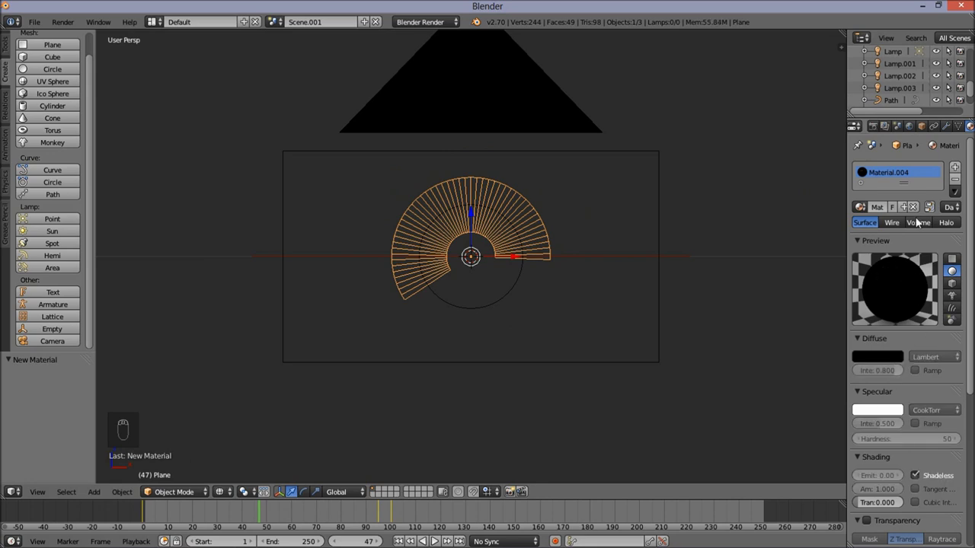
- Set the render's alpha mode to Transparent and render the current frame of the mask scene
click(872, 127)
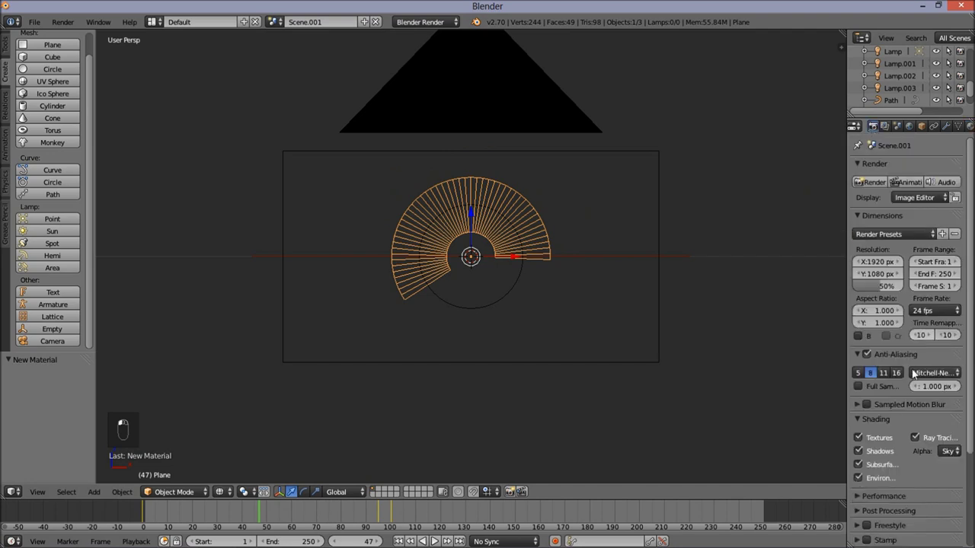
scroll(893, 377, down, 3)
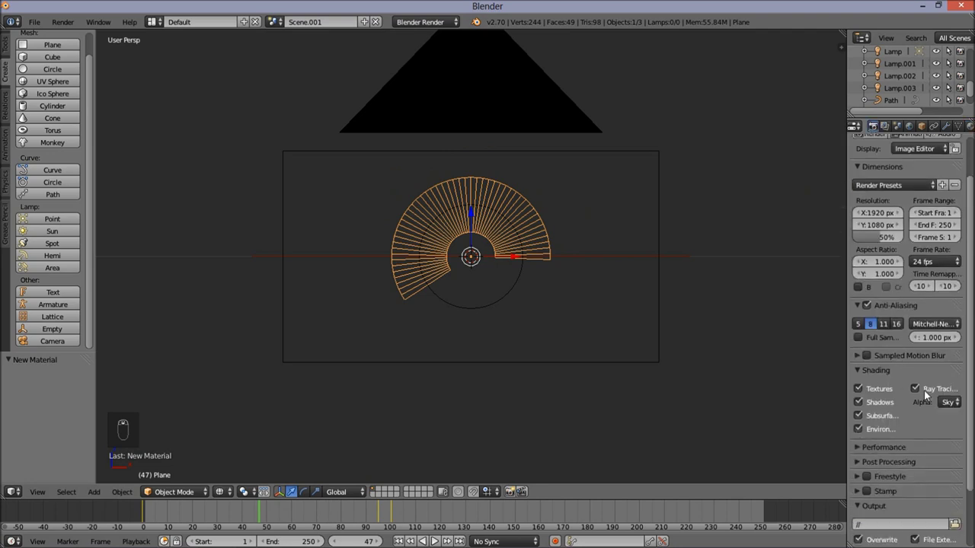
click(949, 402)
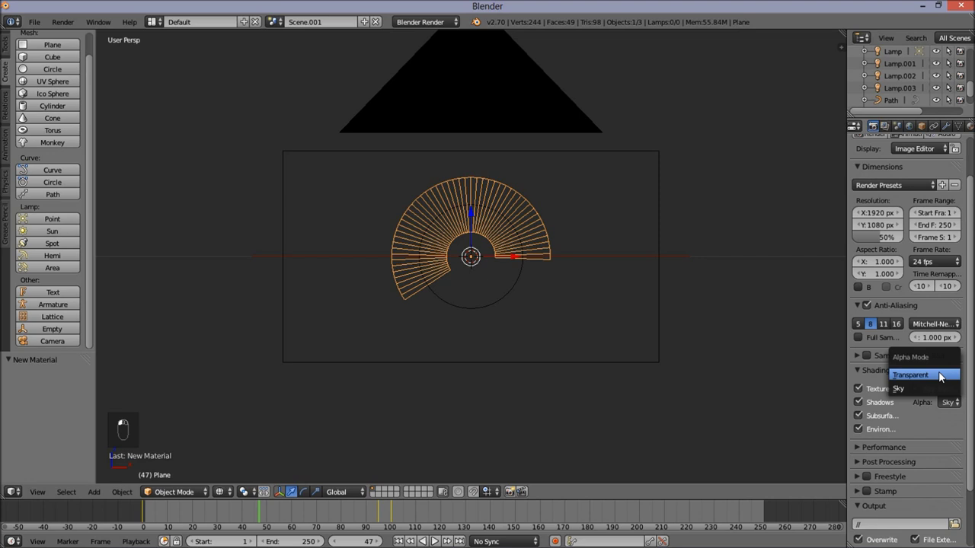
click(941, 376)
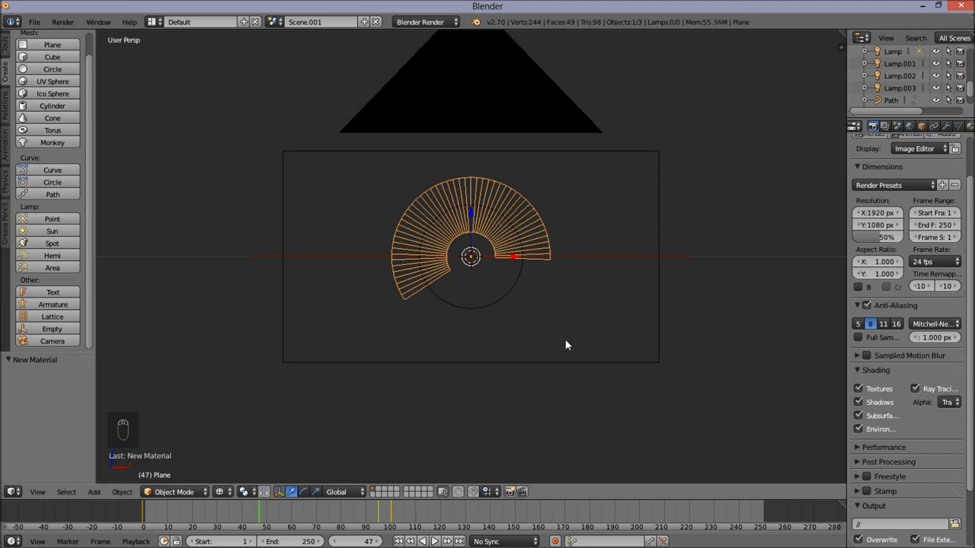
key(F12)
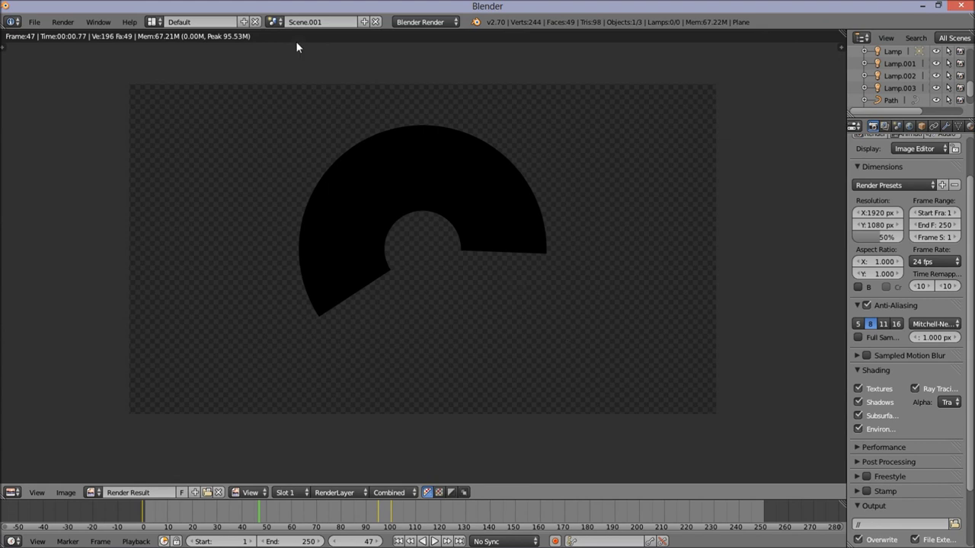
- Switch to the Compositing layout and render the ring scene's current frame through the node tree
click(153, 21)
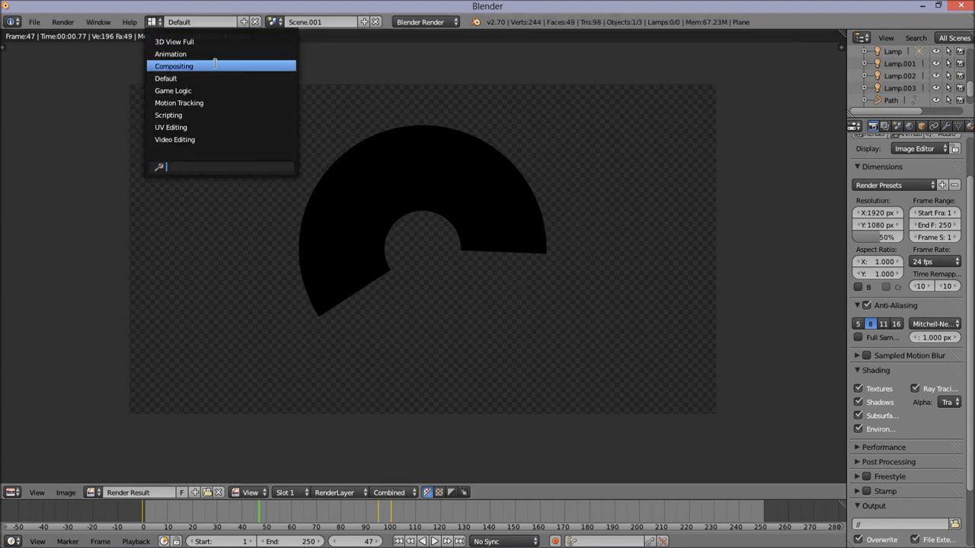
click(215, 65)
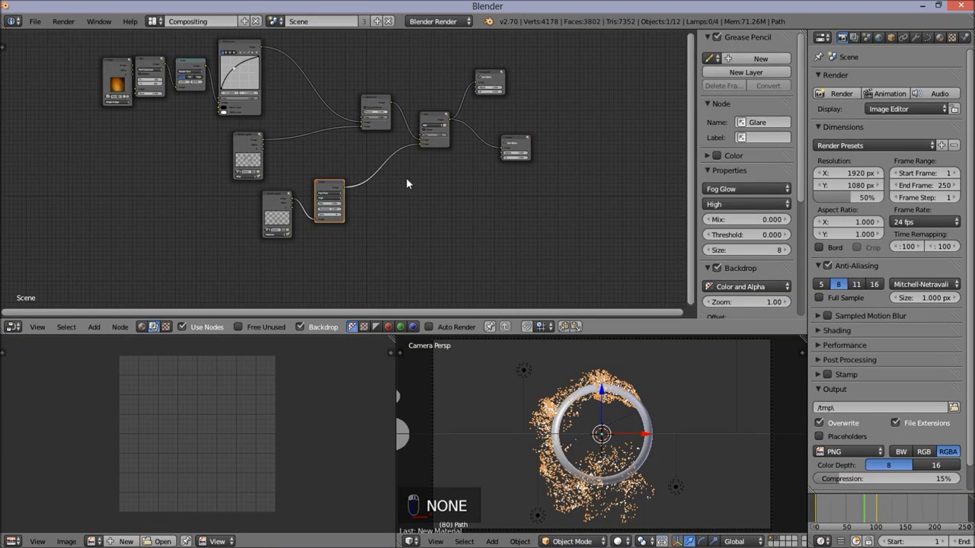
middle_drag(415, 183, 461, 202)
key(F12)
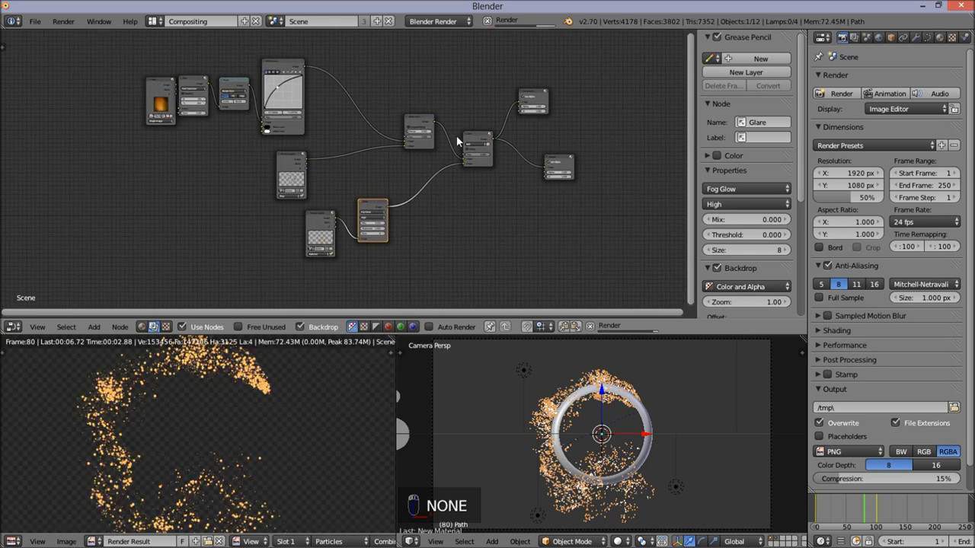
scroll(582, 190, down, 1)
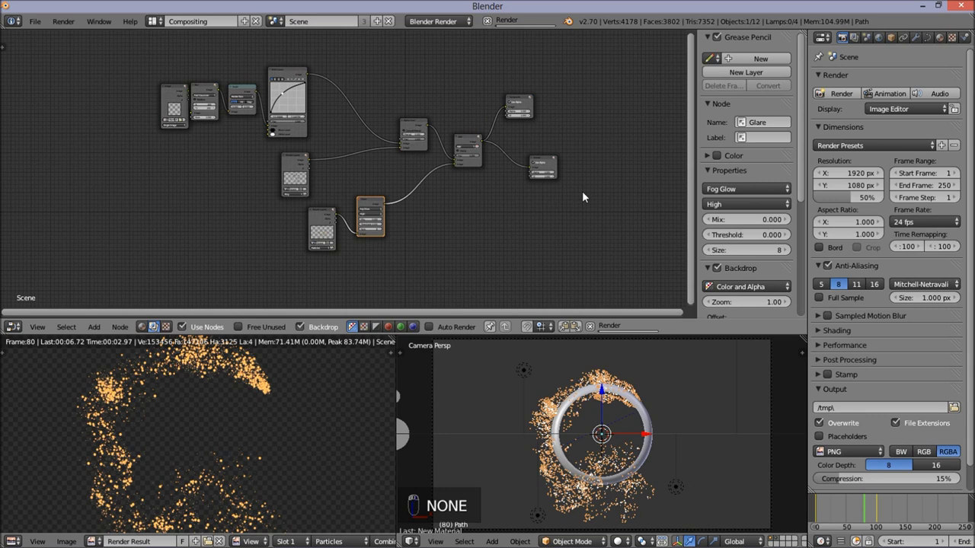
middle_drag(582, 190, 612, 207)
scroll(568, 197, up, 3)
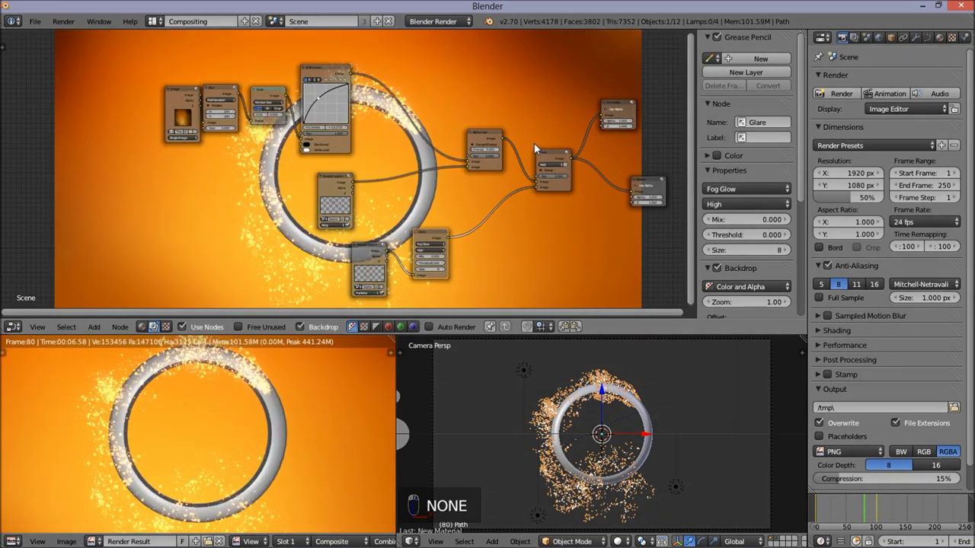
middle_drag(534, 143, 507, 218)
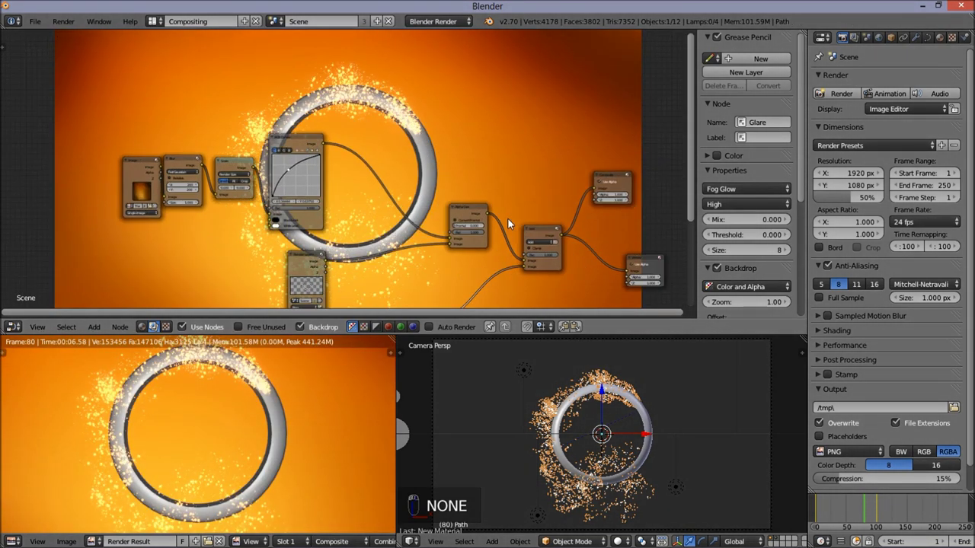
scroll(456, 190, up, 2)
scroll(411, 160, down, 1)
middle_drag(384, 189, 403, 197)
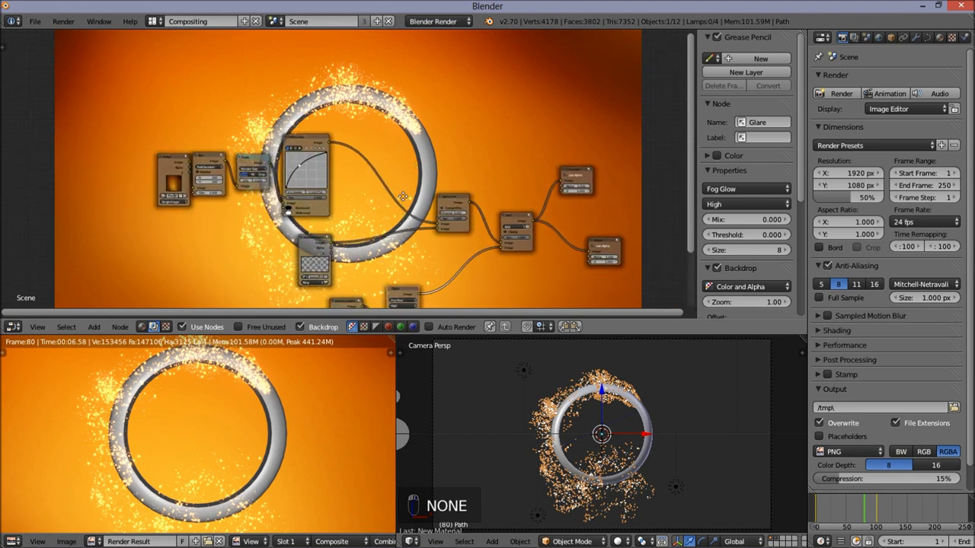
- Duplicate the Ring render layer node, place the copy above the RGB Curves node, and move the Alpha Over node up
click(324, 247)
scroll(323, 248, up, 2)
middle_drag(313, 234, 309, 302)
key(shift+d)
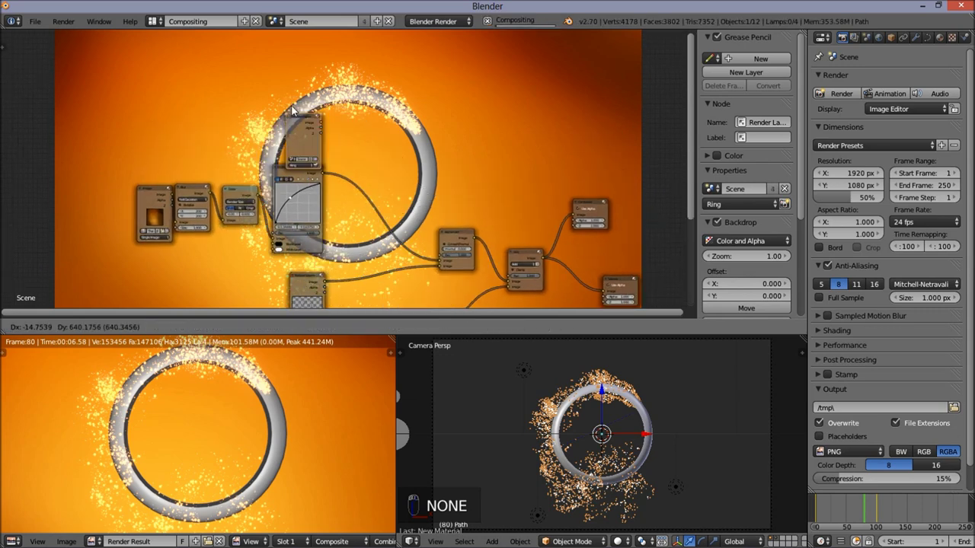
click(280, 92)
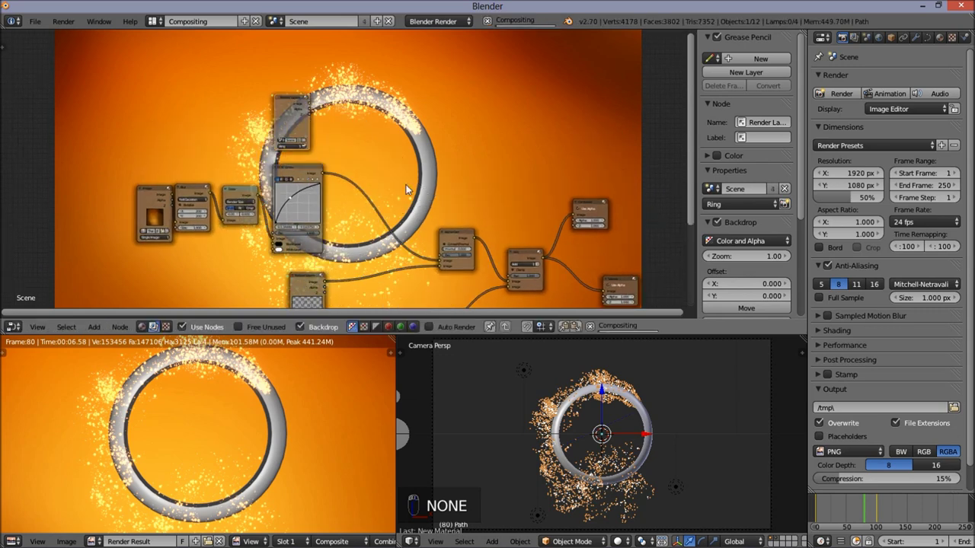
scroll(457, 217, up, 1)
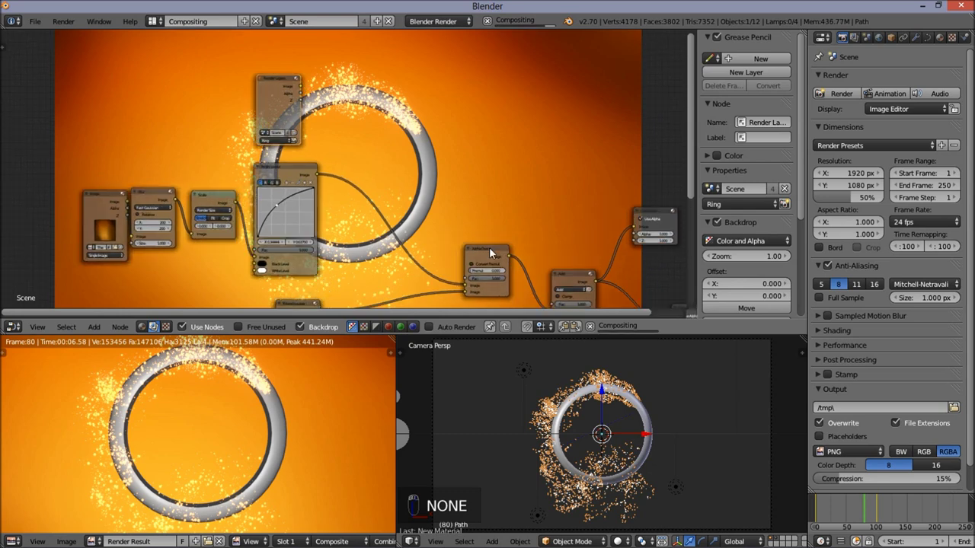
drag(489, 247, 498, 126)
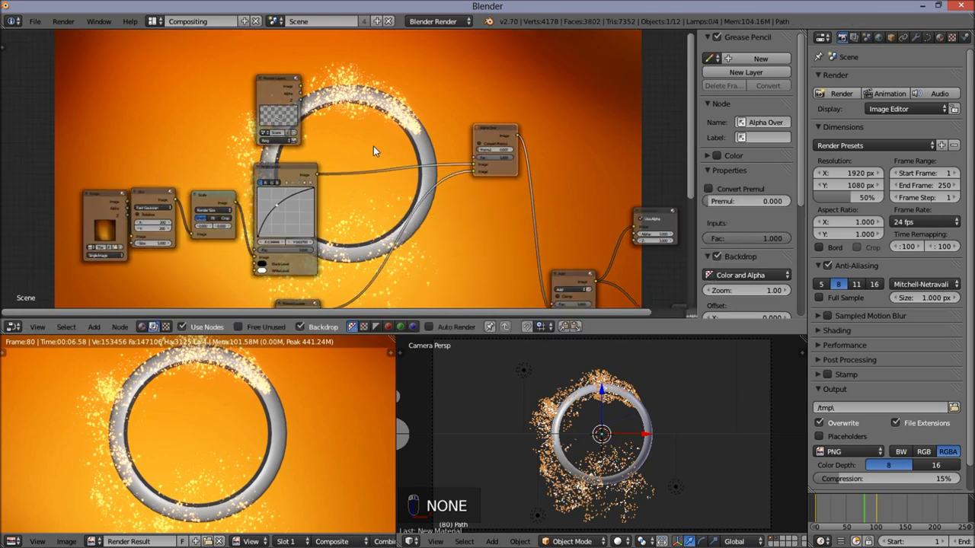
- Set the duplicated Render Layers node's scene to Scene.001
scroll(293, 156, up, 1)
mouse_move(301, 156)
mouse_down()
mouse_move(288, 168)
mouse_move(283, 159)
mouse_up()
click(284, 159)
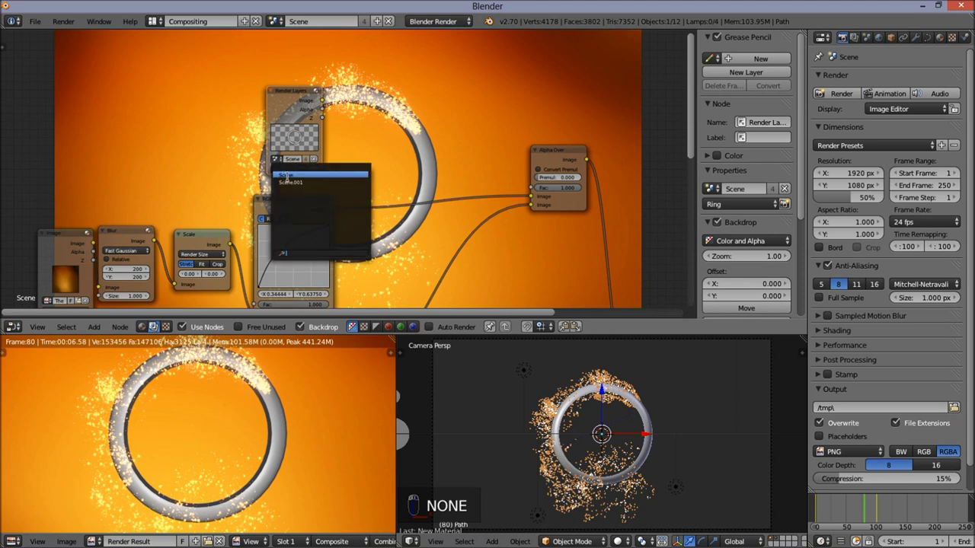
click(289, 181)
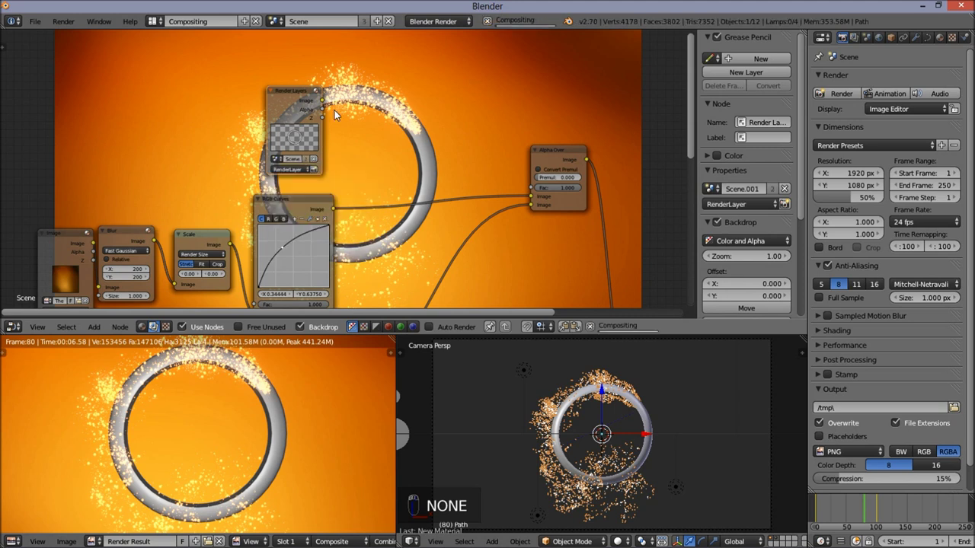
- Connect the Alpha output of the Scene.001 Render Layers node to the Alpha Over node's Fac input
drag(321, 108, 541, 190)
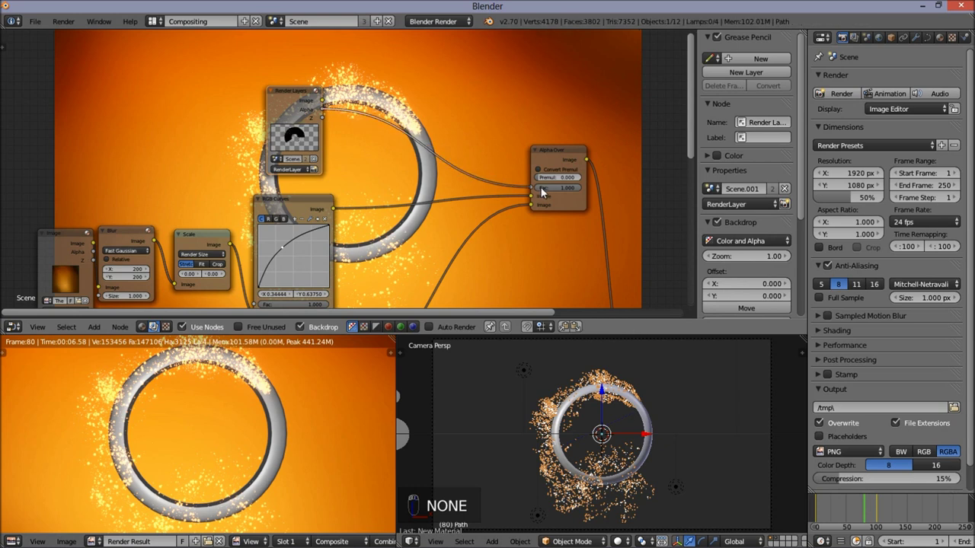
scroll(537, 229, down, 1)
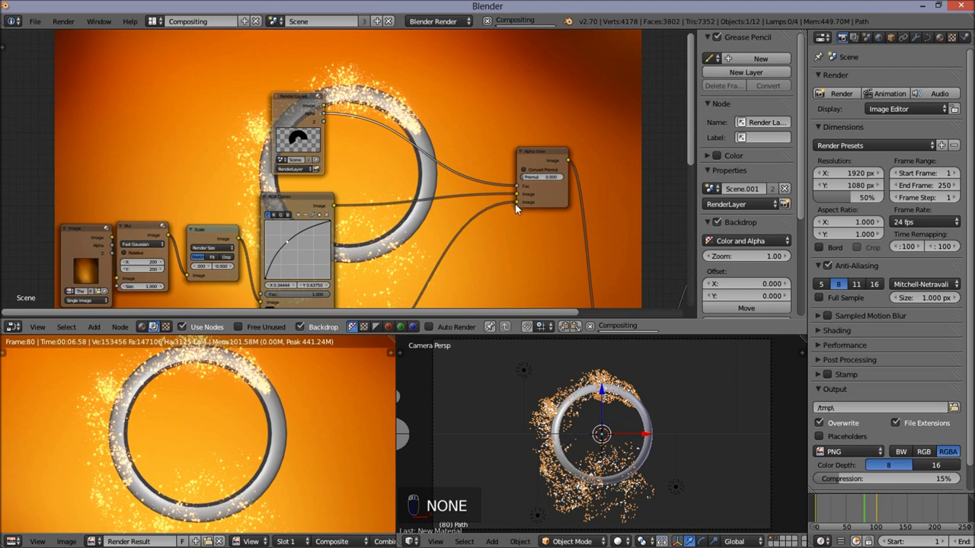
middle_drag(515, 204, 445, 169)
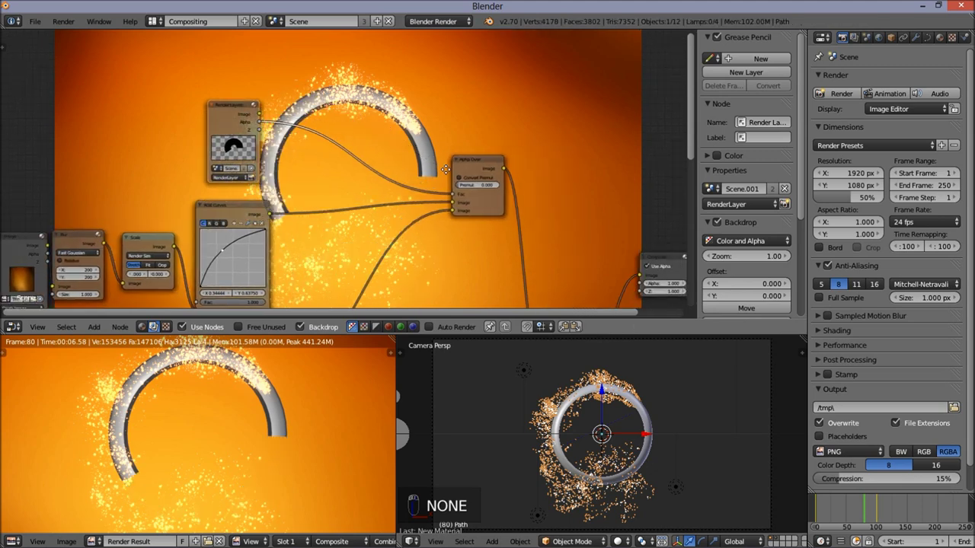
- Insert an Invert node between the mask's Alpha output and the Alpha Over factor, and enable its Alpha option
scroll(411, 183, up, 1)
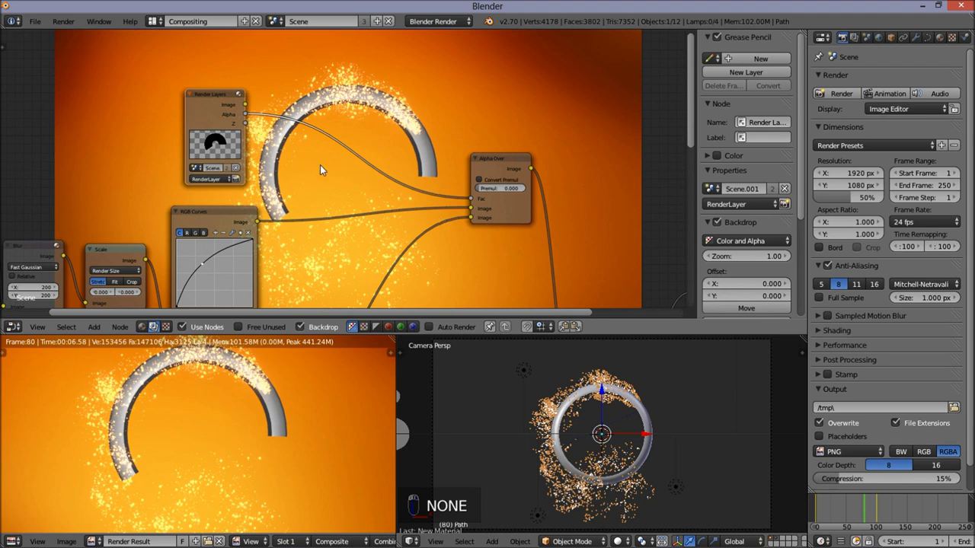
click(93, 327)
mouse_move(121, 280)
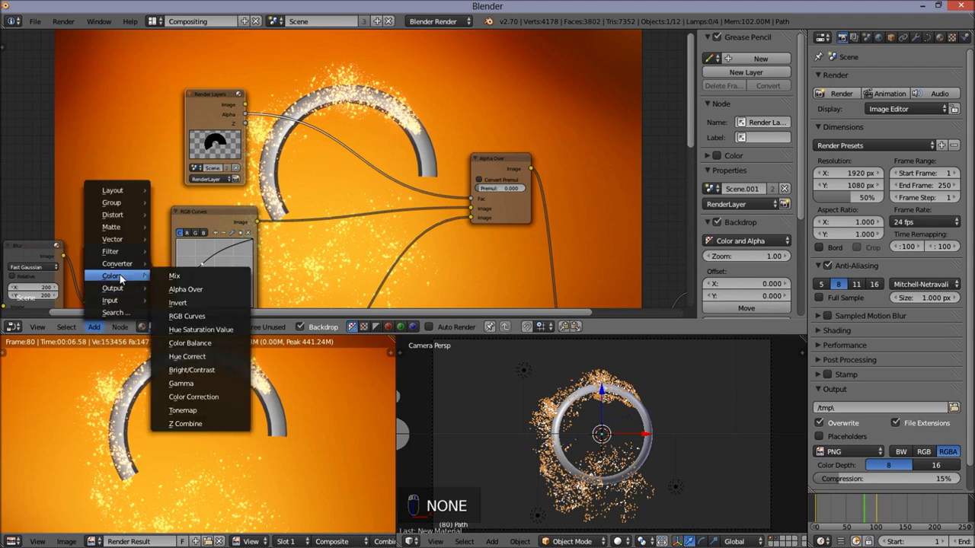
click(185, 302)
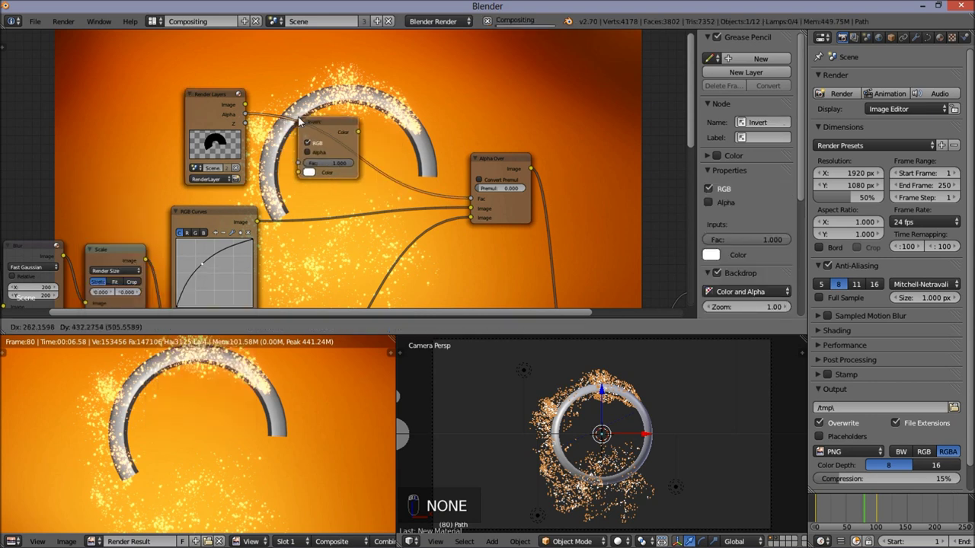
click(299, 122)
click(322, 154)
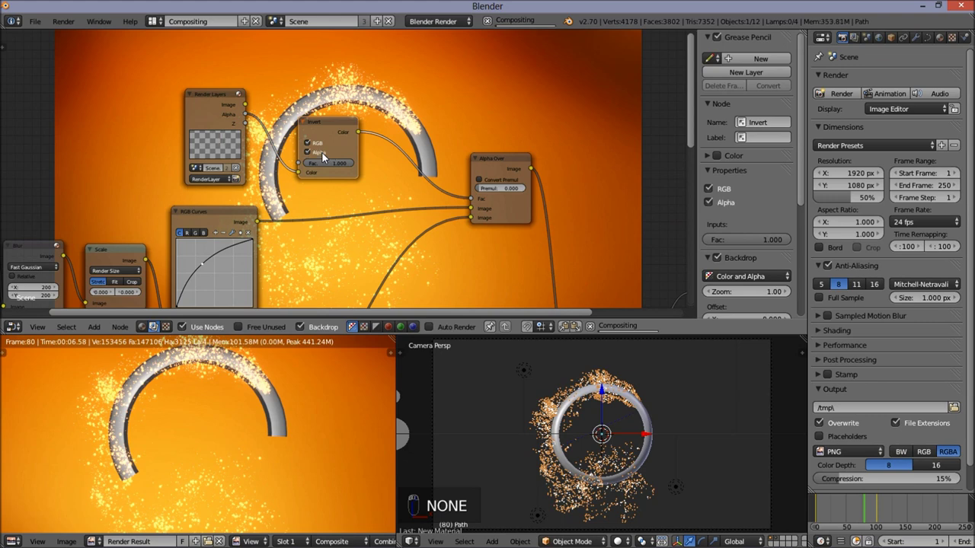
- Examine the node tree and the composited ring with the inverted mask applied
scroll(415, 195, down, 1)
scroll(415, 190, down, 1)
middle_drag(486, 198, 440, 112)
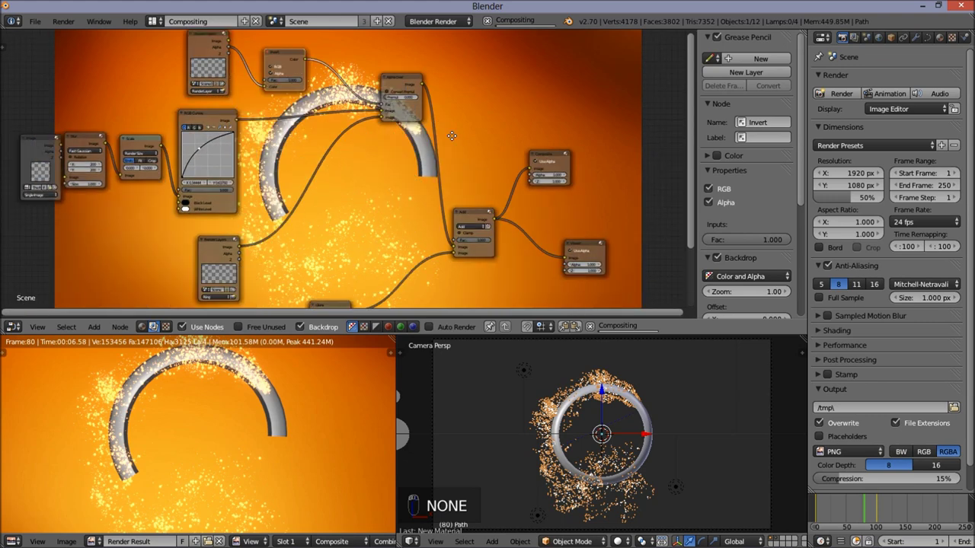
middle_drag(591, 184, 616, 210)
scroll(616, 228, up, 2)
scroll(485, 202, up, 1)
scroll(360, 183, up, 2)
scroll(486, 186, up, 1)
scroll(425, 184, up, 1)
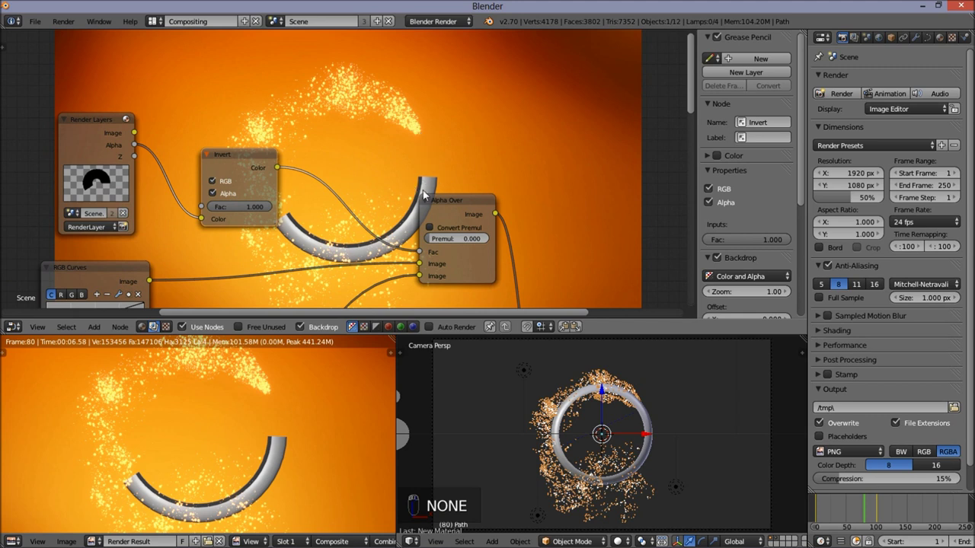
scroll(382, 227, up, 1)
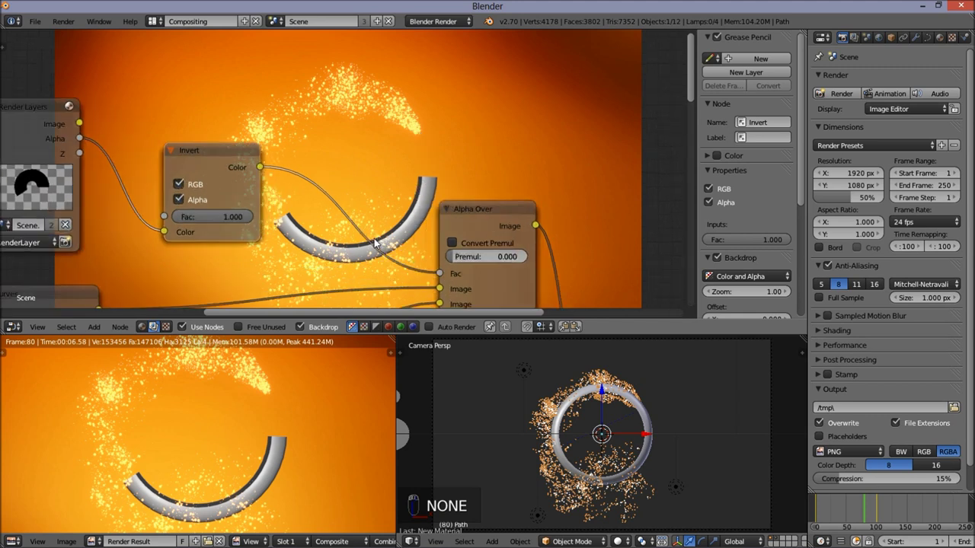
- Insert a Blur node between the Invert node's output and the Alpha Over factor
drag(220, 153, 198, 124)
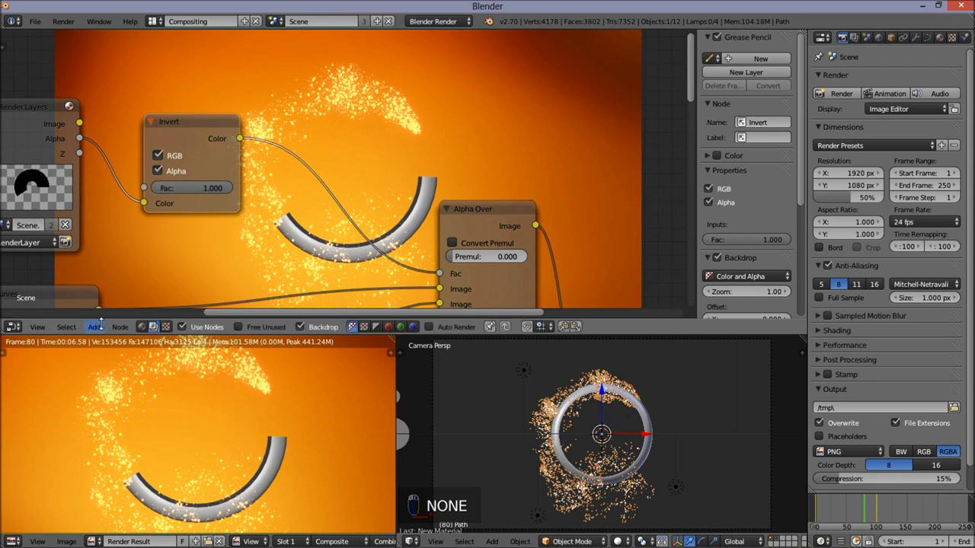
click(96, 326)
mouse_move(117, 251)
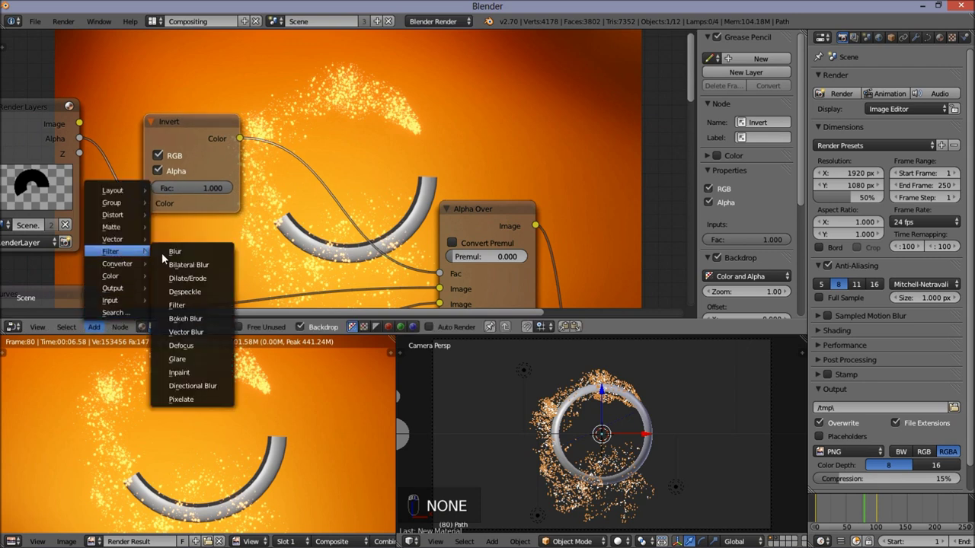
click(205, 254)
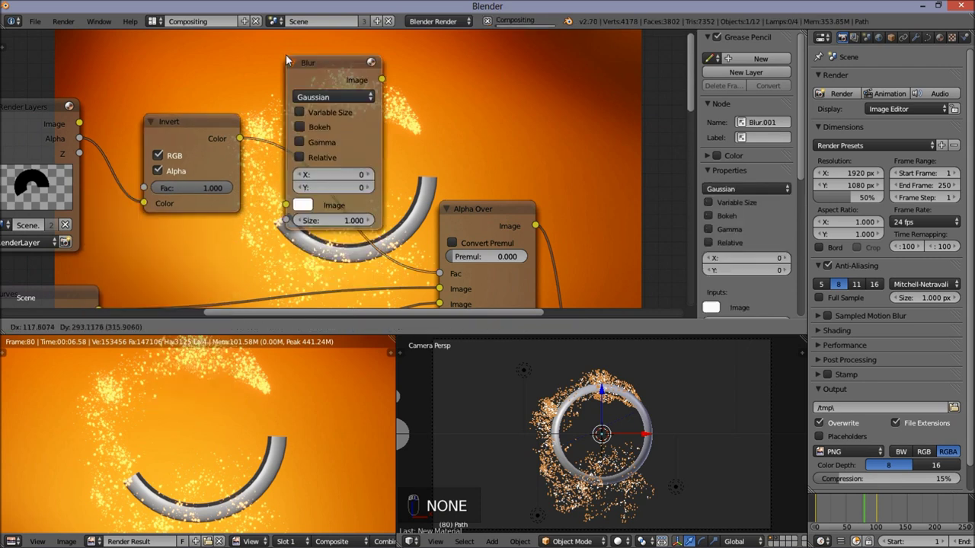
click(278, 55)
- Set the mask's Blur node to Fast Gaussian with X and Y both at 25
click(318, 96)
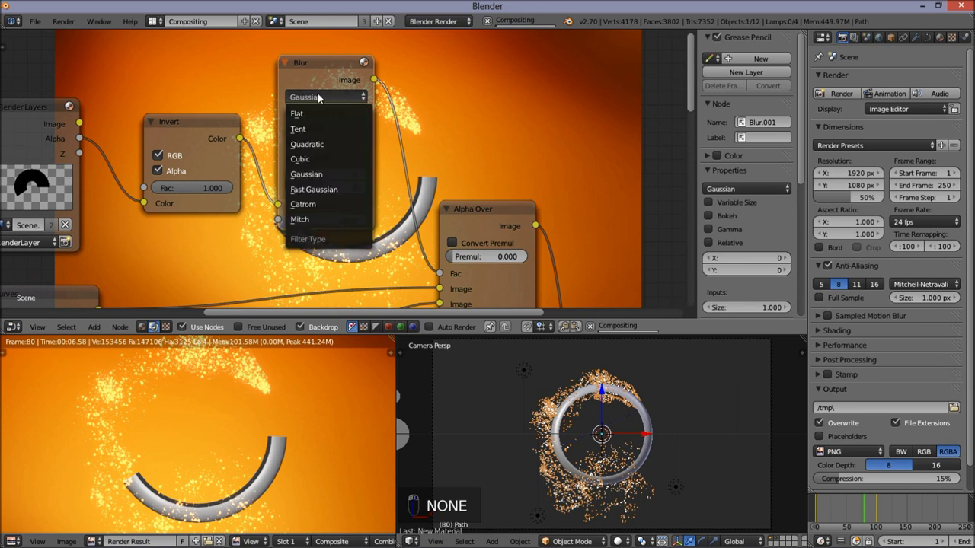
click(346, 189)
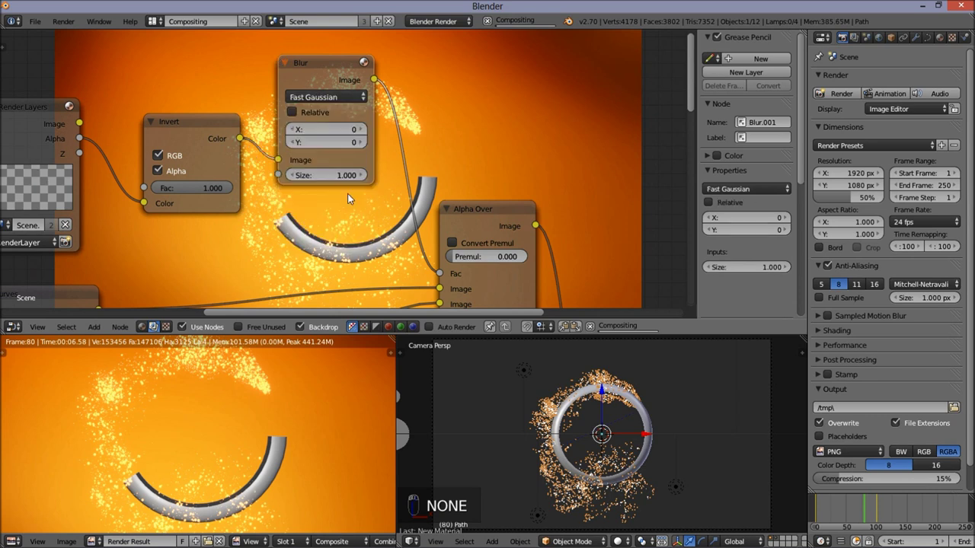
click(340, 133)
text(25)
key(Return)
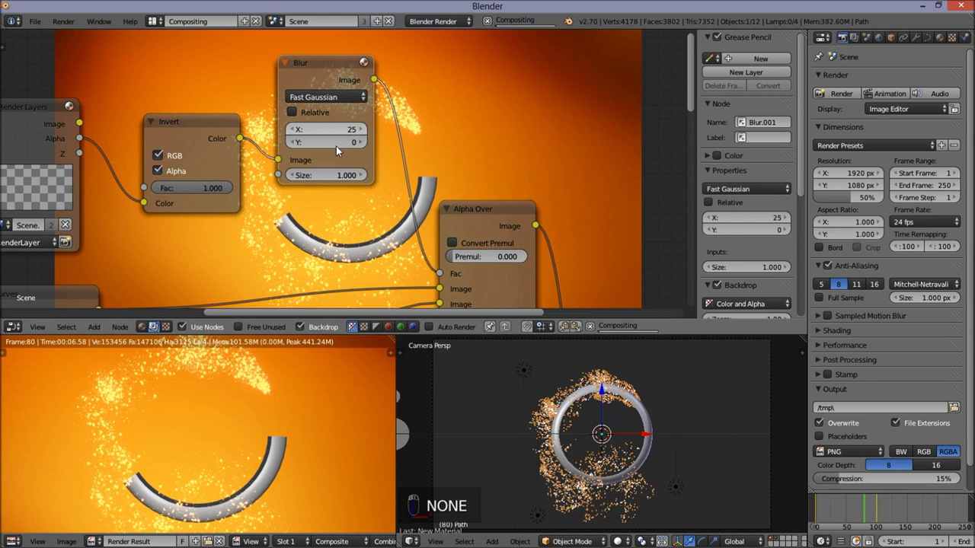
click(336, 144)
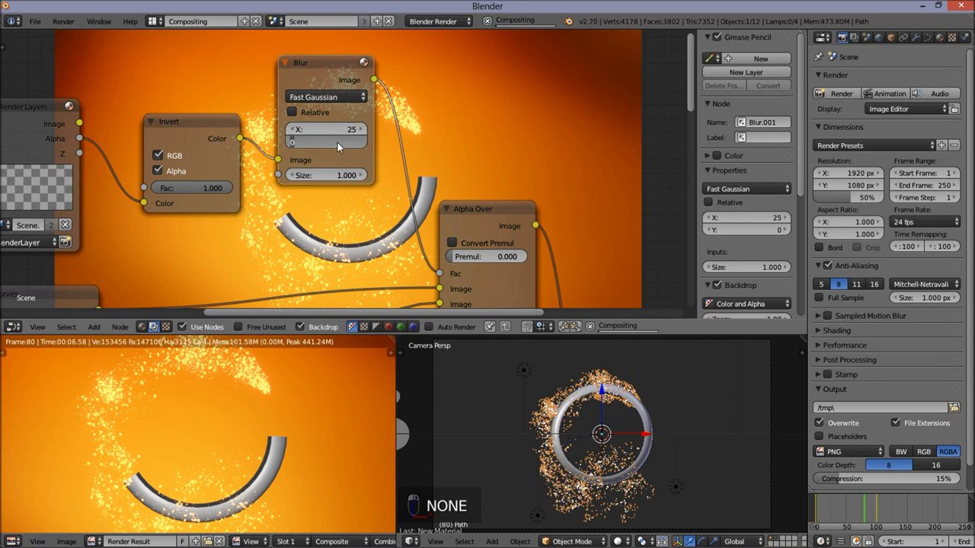
text(25)
key(Return)
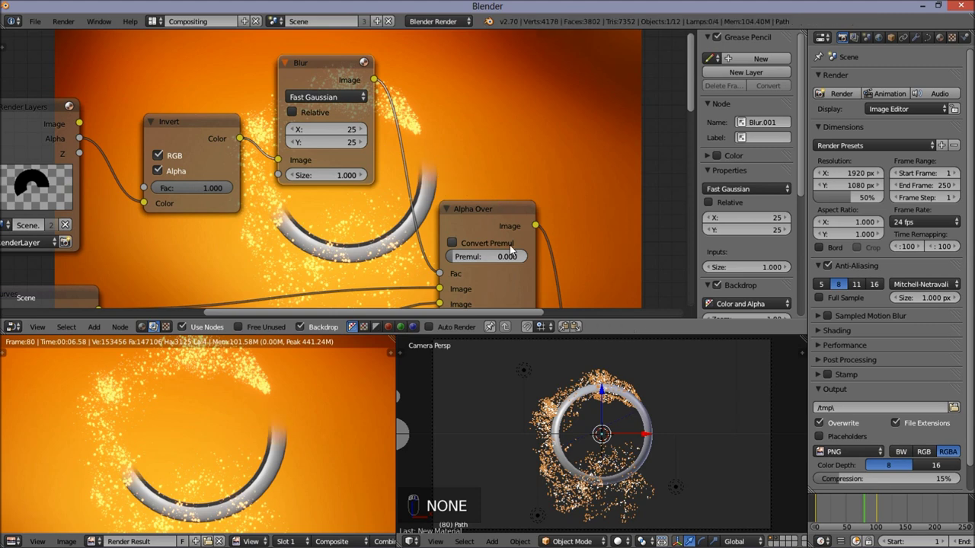
- Spread out the Composite, Viewer and Add mix nodes to make room at the end of the node tree
scroll(509, 246, down, 1)
scroll(509, 245, down, 1)
middle_drag(510, 245, 328, 111)
scroll(328, 111, down, 3)
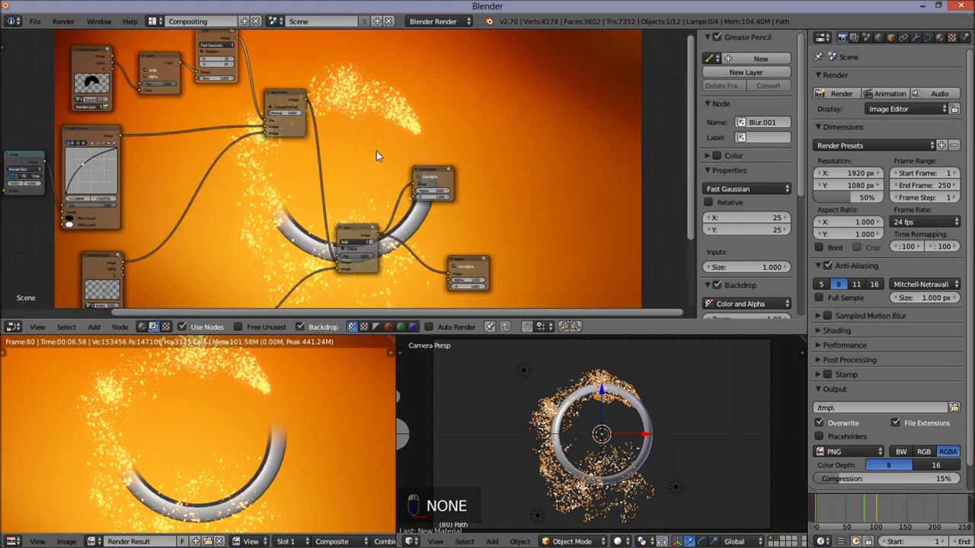
middle_drag(455, 161, 358, 149)
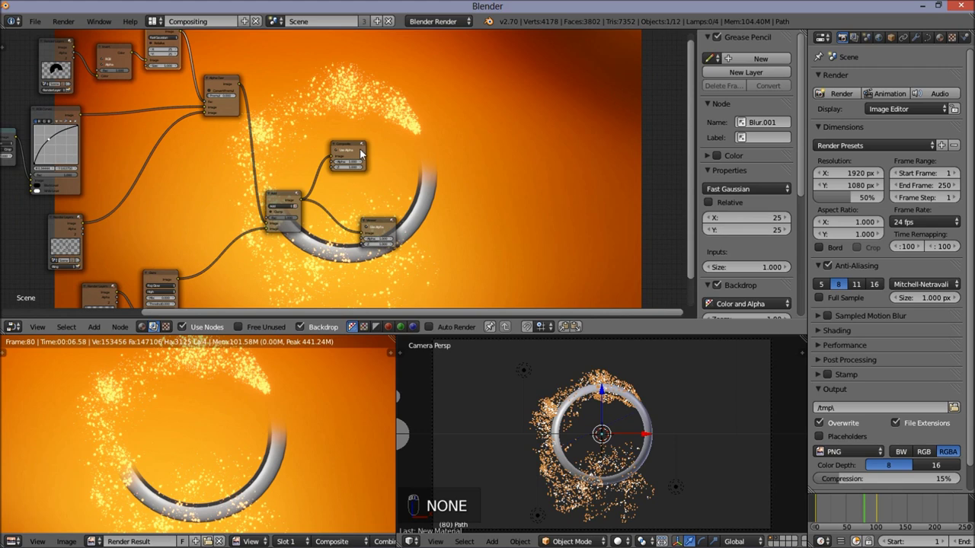
drag(354, 147, 430, 129)
drag(384, 229, 540, 217)
drag(293, 198, 343, 188)
middle_drag(414, 107, 494, 186)
scroll(424, 155, up, 1)
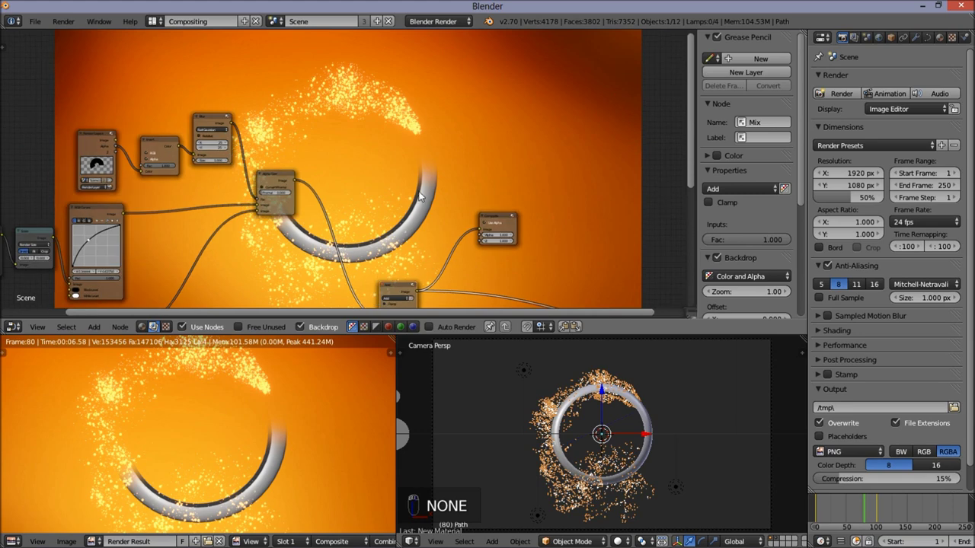
middle_drag(544, 230, 501, 163)
scroll(501, 164, down, 1)
scroll(501, 163, up, 1)
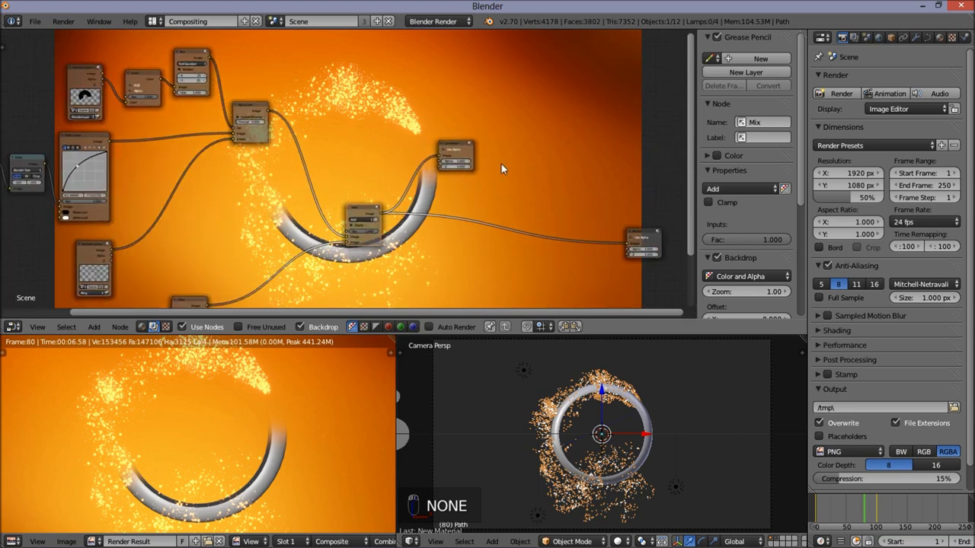
scroll(501, 164, down, 1)
- Switch to the Default screen layout, show the 3D View in place of the rendered image, and make Scene active
click(154, 22)
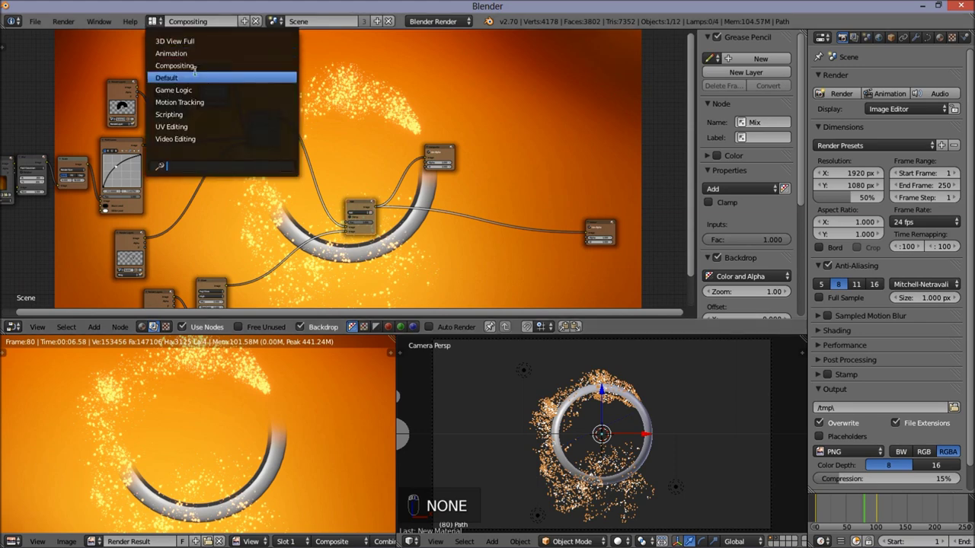
click(195, 76)
click(12, 492)
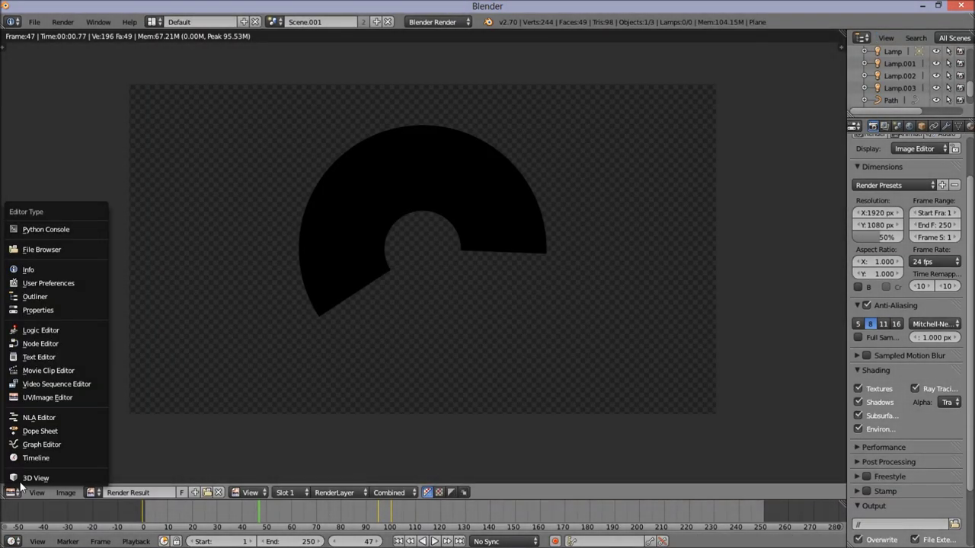
click(34, 478)
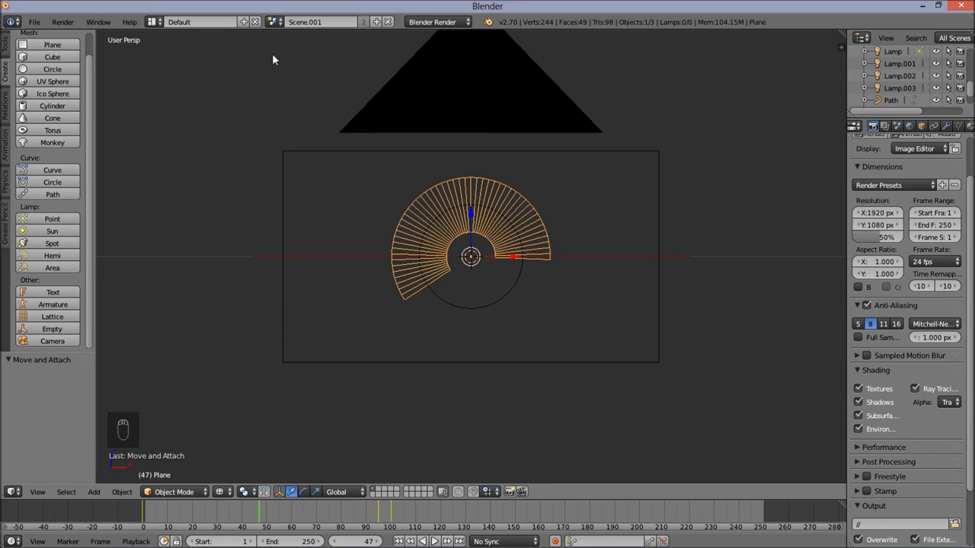
click(274, 22)
click(294, 39)
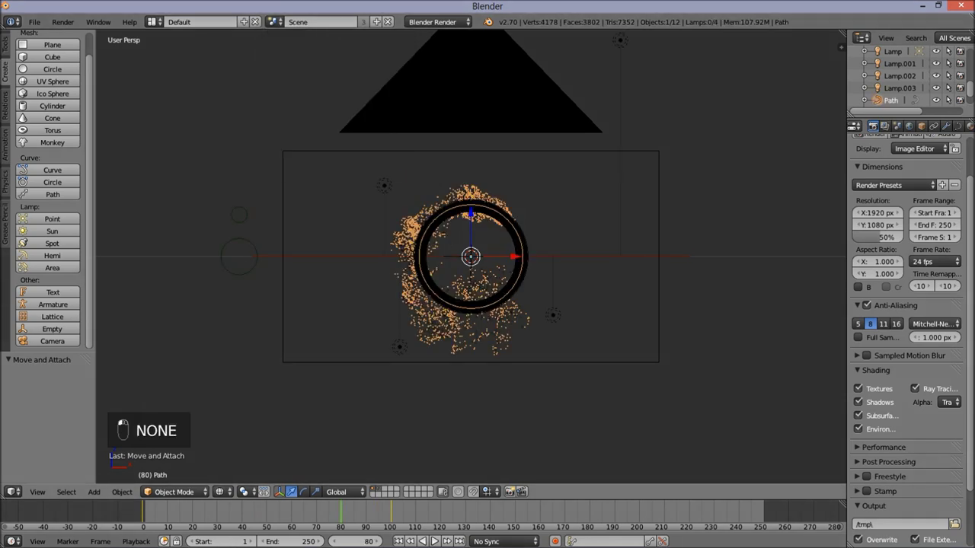
- Add a render layer named Flares and restrict it to the third layer
click(885, 125)
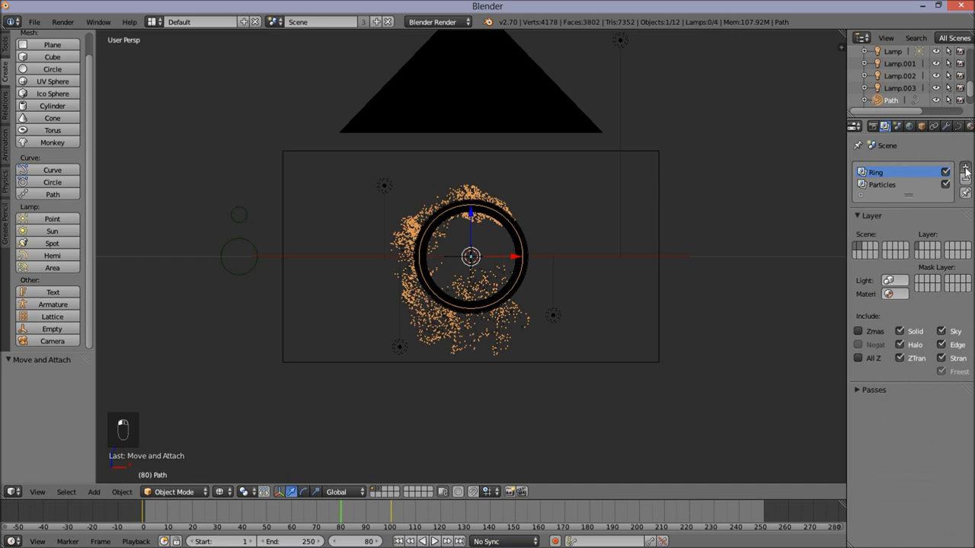
click(964, 169)
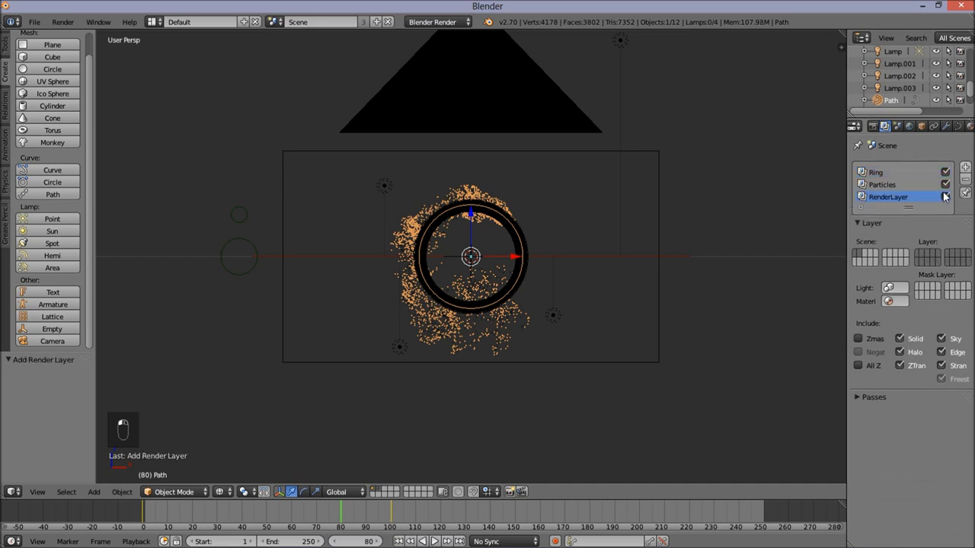
double_click(866, 198)
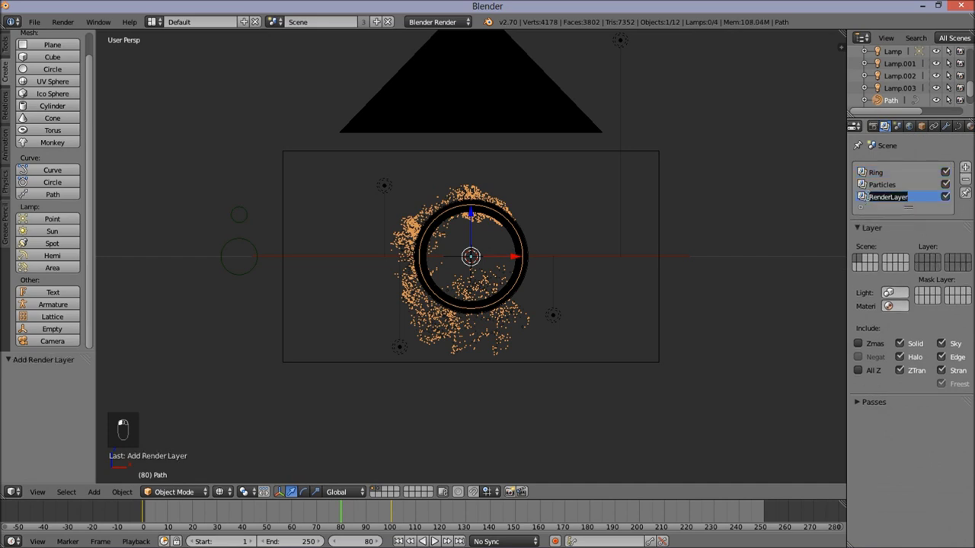
text(Flares)
key(Return)
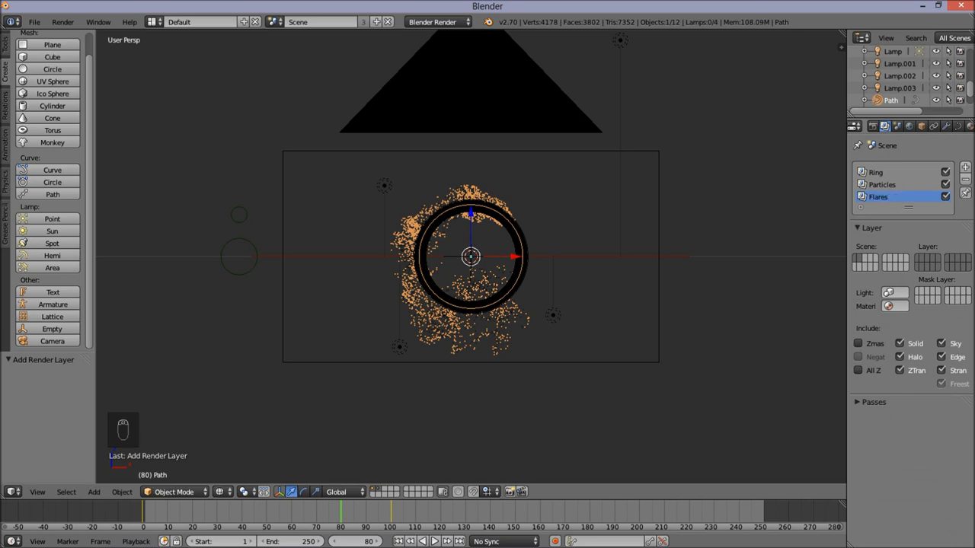
click(926, 259)
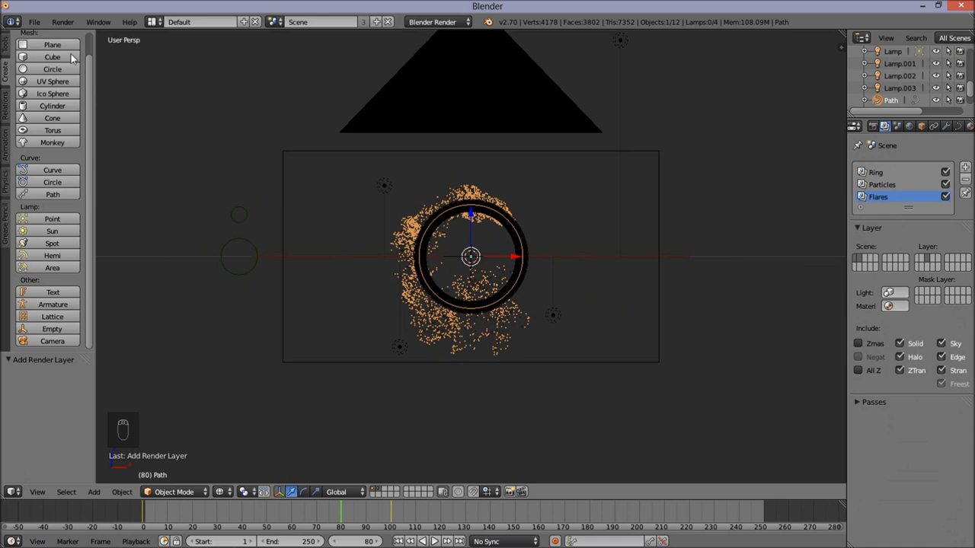
- Append Flare object 1 and Flare Object 2 from Blend File For Groups To Append (For The Ring Tutorial) 2.blend
click(34, 24)
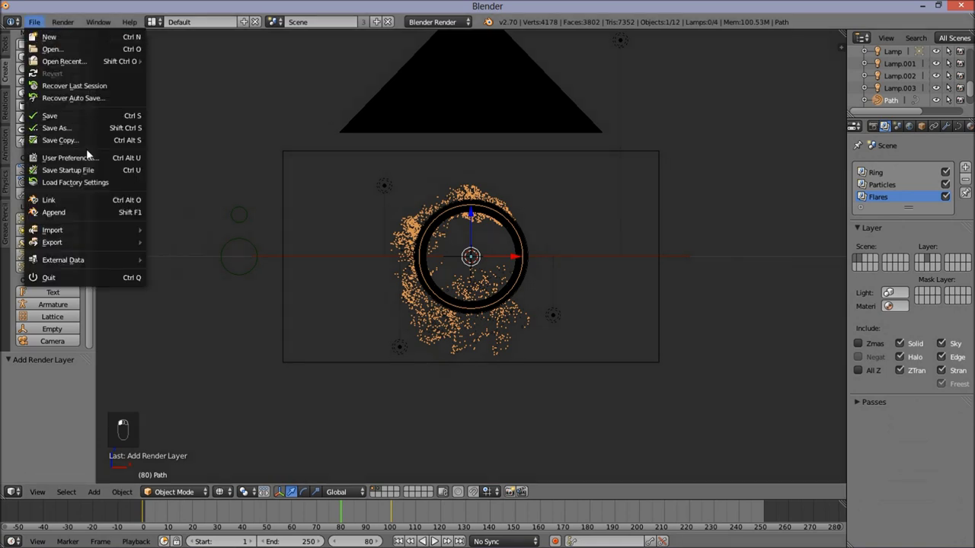
click(115, 213)
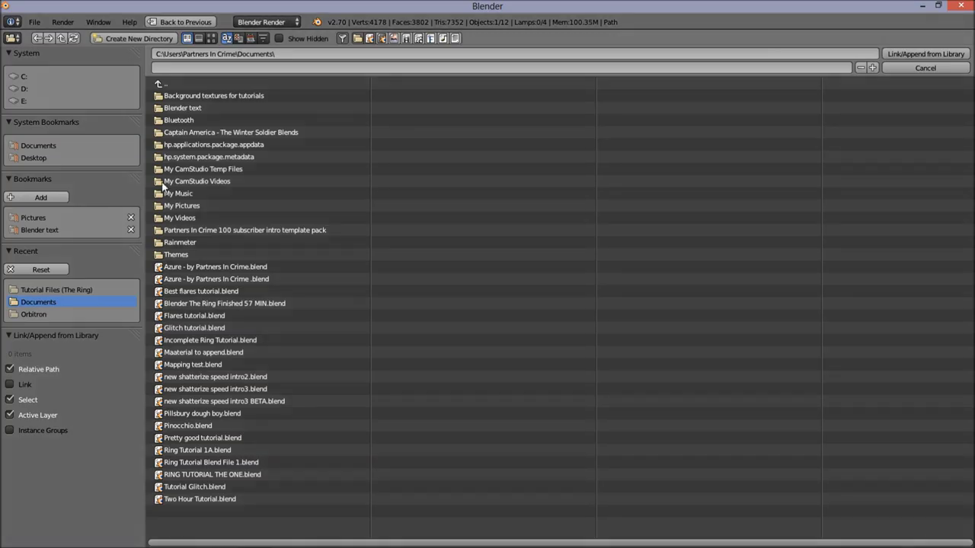
click(89, 291)
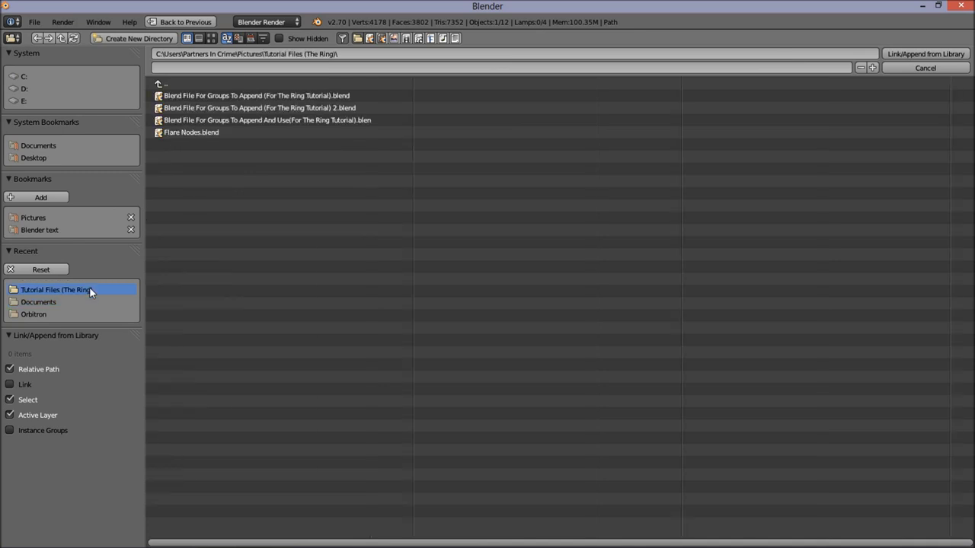
click(176, 111)
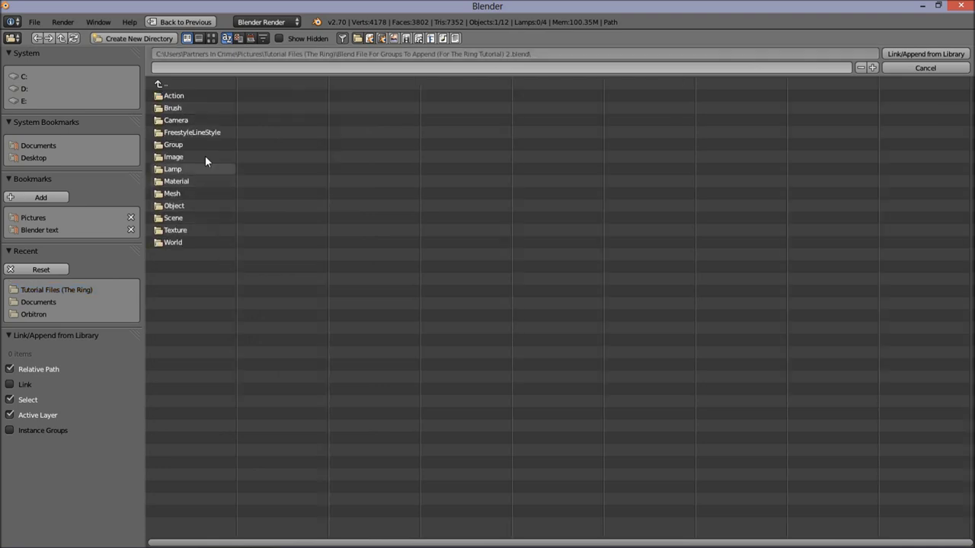
click(201, 207)
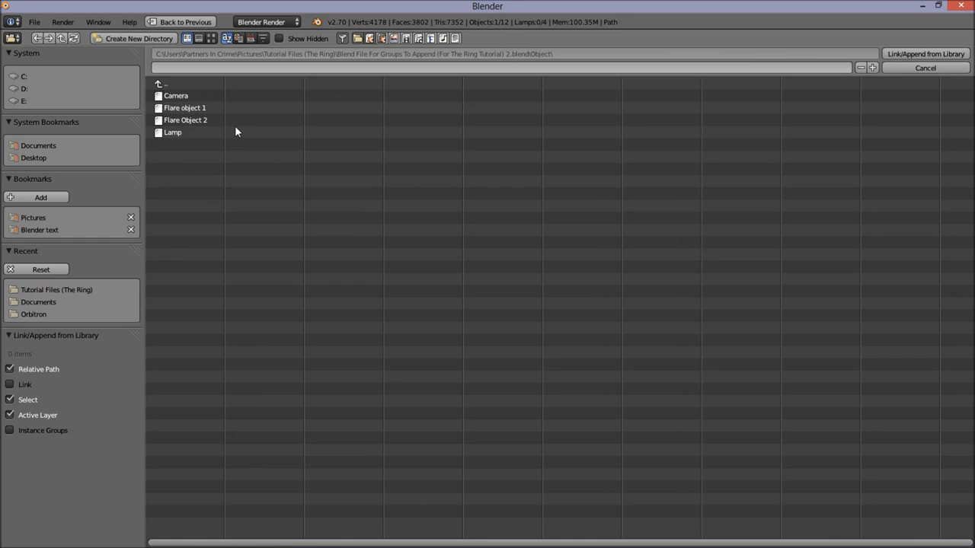
drag(231, 123, 176, 112)
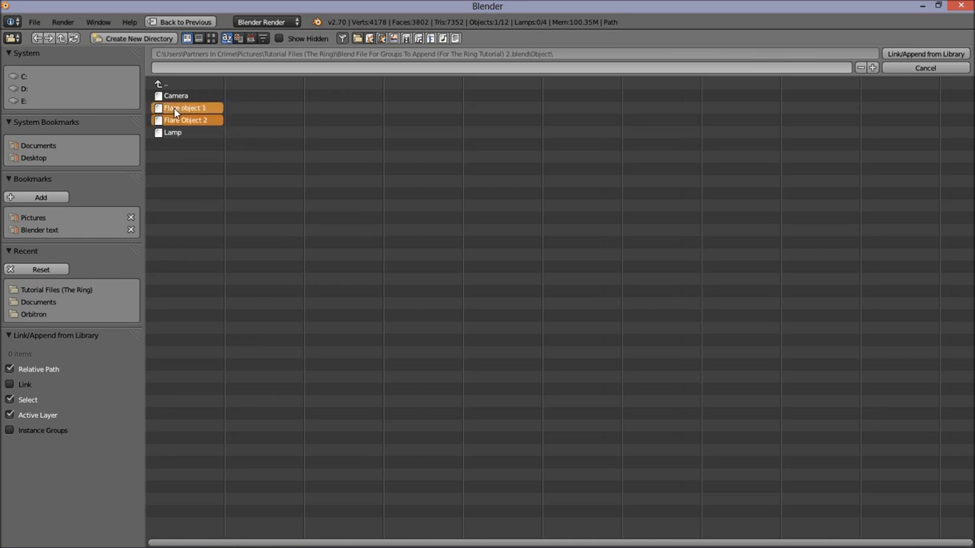
click(955, 55)
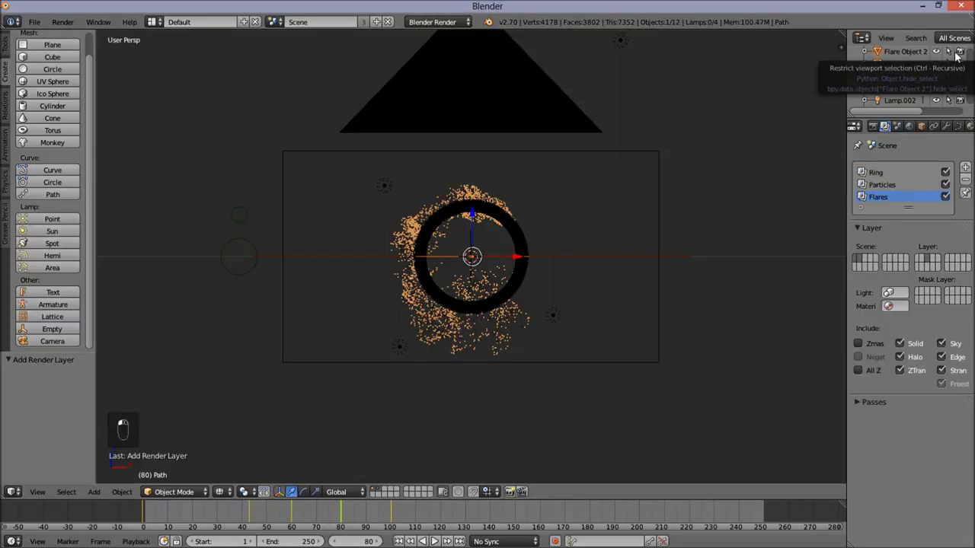
- Move the two appended flare objects to the third layer
scroll(521, 285, up, 3)
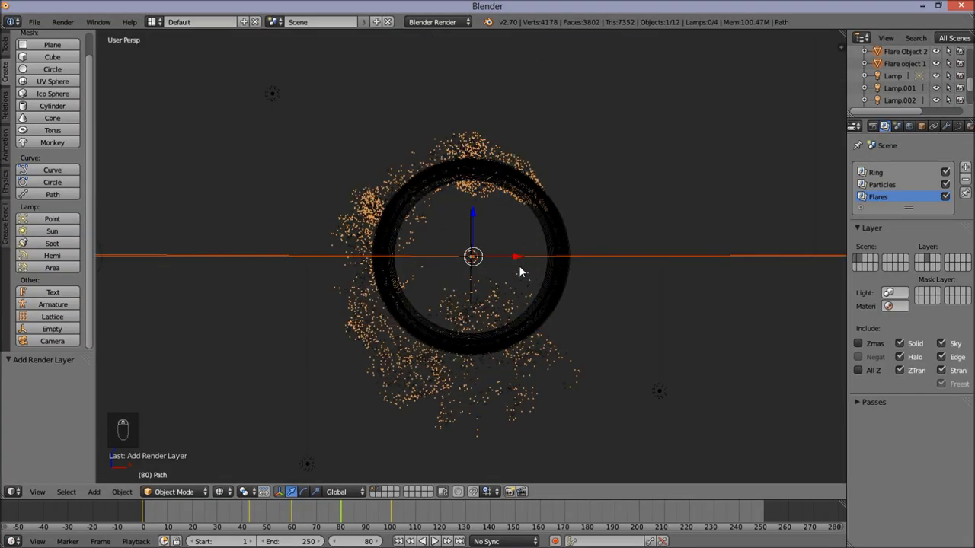
key(m)
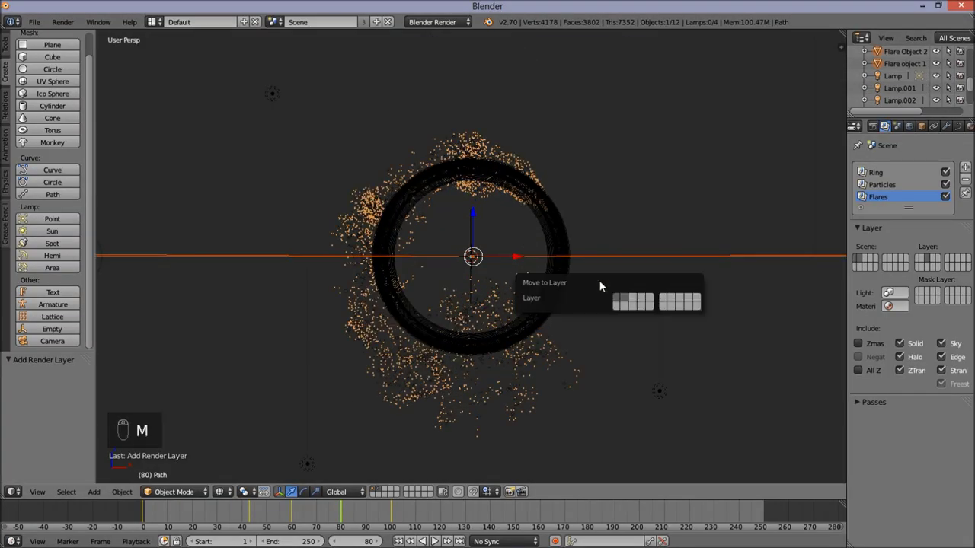
click(633, 297)
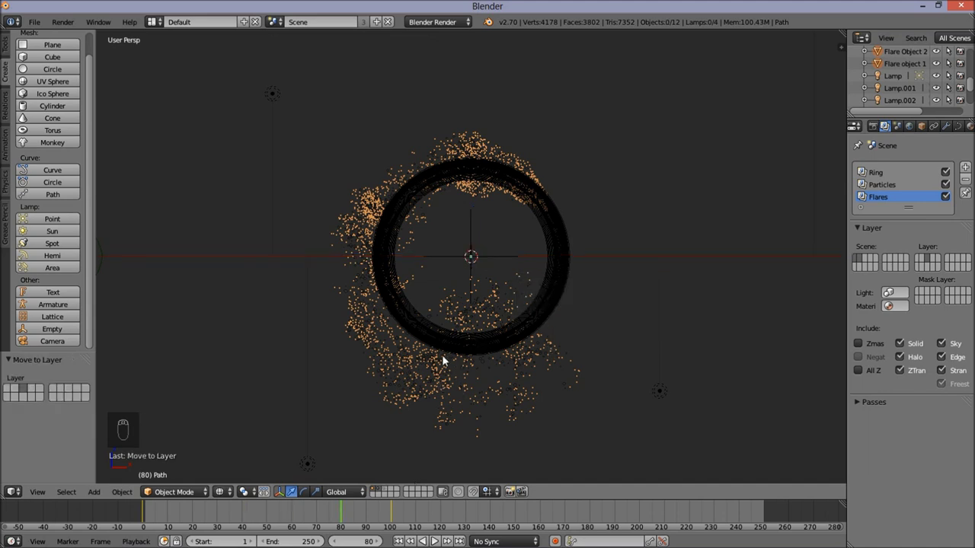
- Display only the third layer and select Flare object 1, the square plane
scroll(444, 360, down, 2)
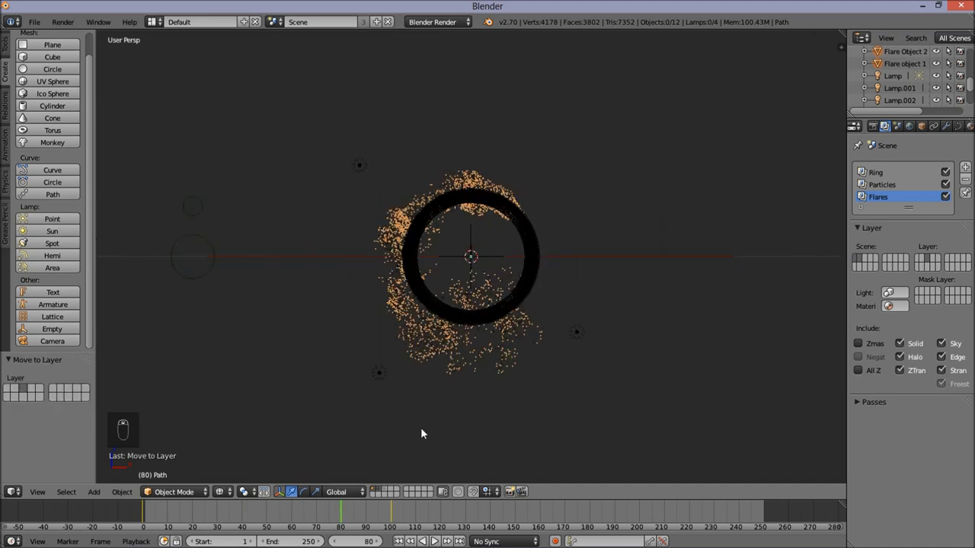
click(386, 490)
key(a)
key(s)
click(520, 235)
middle_drag(519, 232, 448, 294)
right_click(410, 299)
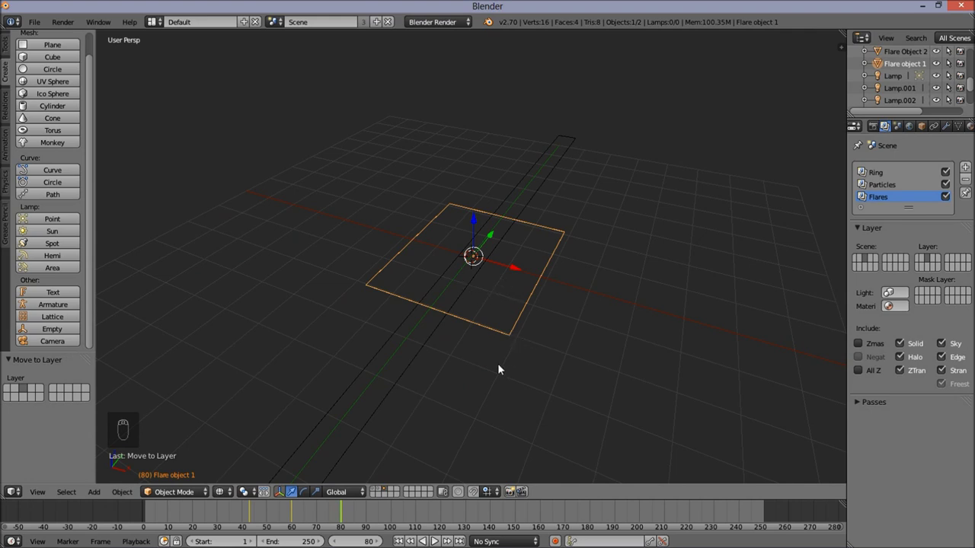
- Check the flare objects' scale animation at the keyframes on frames 43, 80 and 60
click(249, 511)
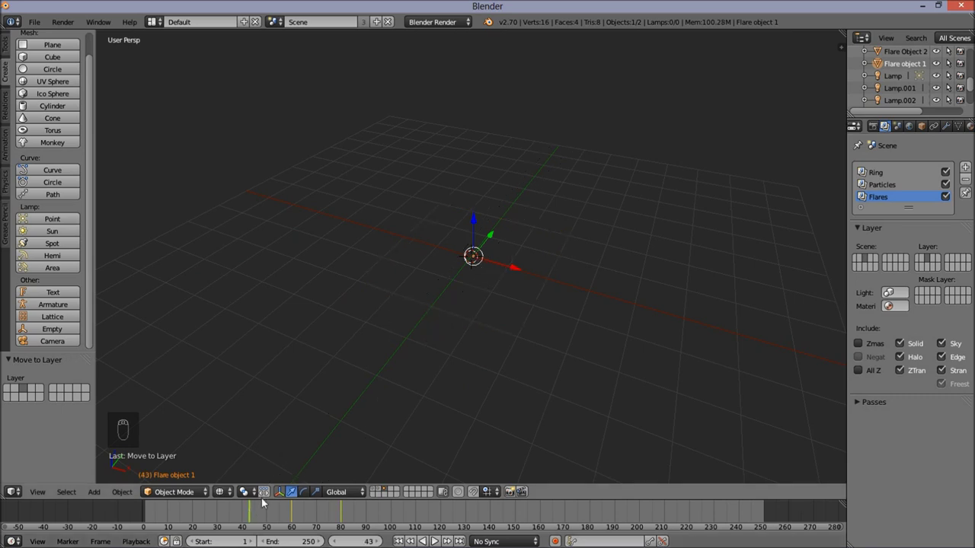
drag(250, 521, 341, 520)
click(292, 515)
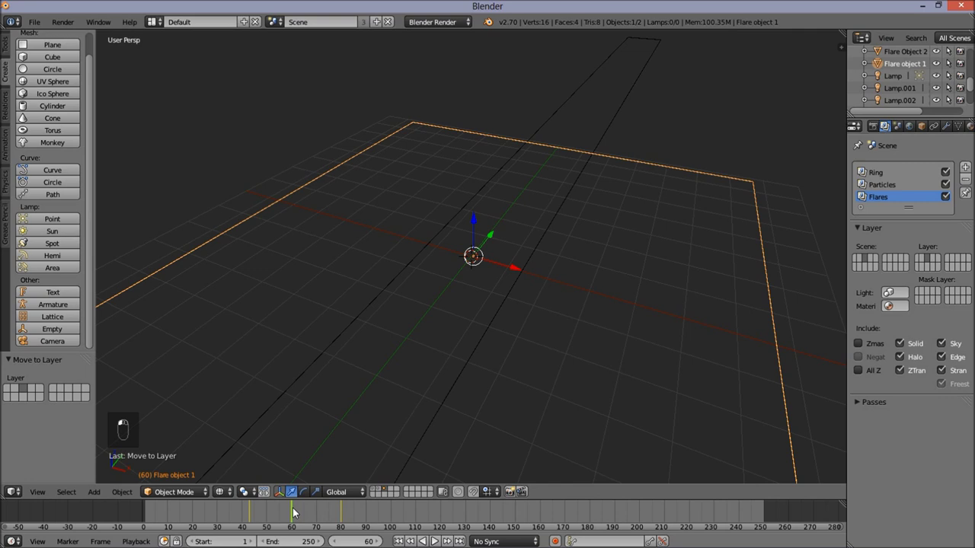
- Set Path as the target of Flare object 1's Follow Path constraint
scroll(537, 252, down, 6)
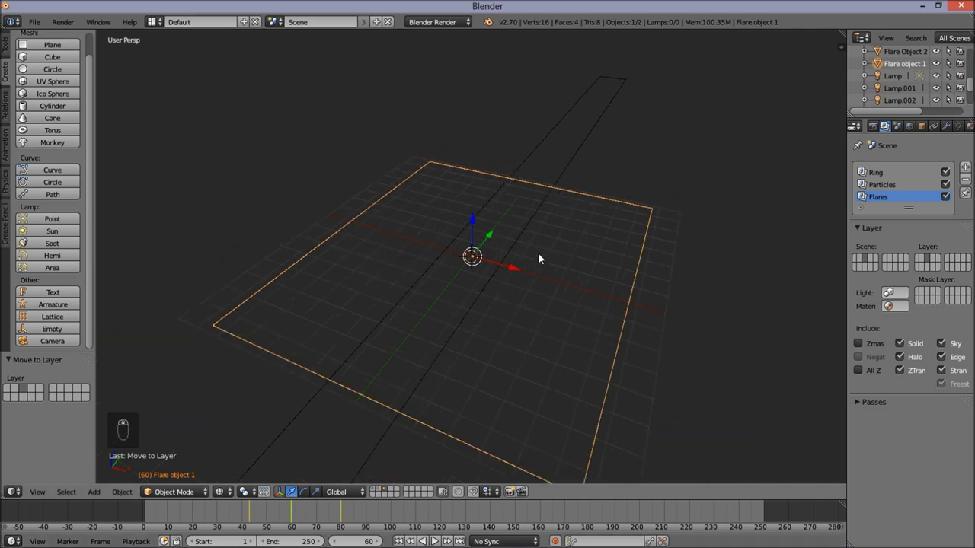
middle_drag(487, 319, 469, 196)
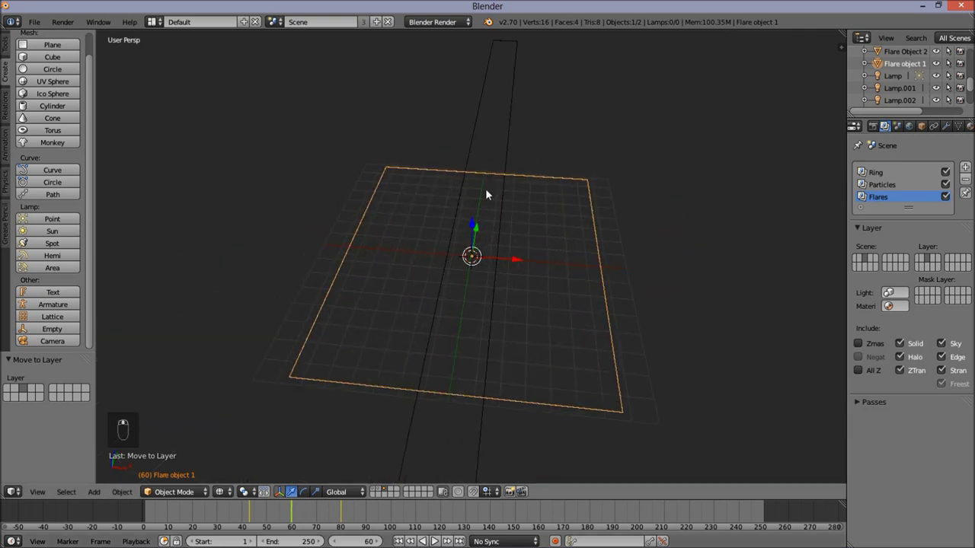
click(934, 126)
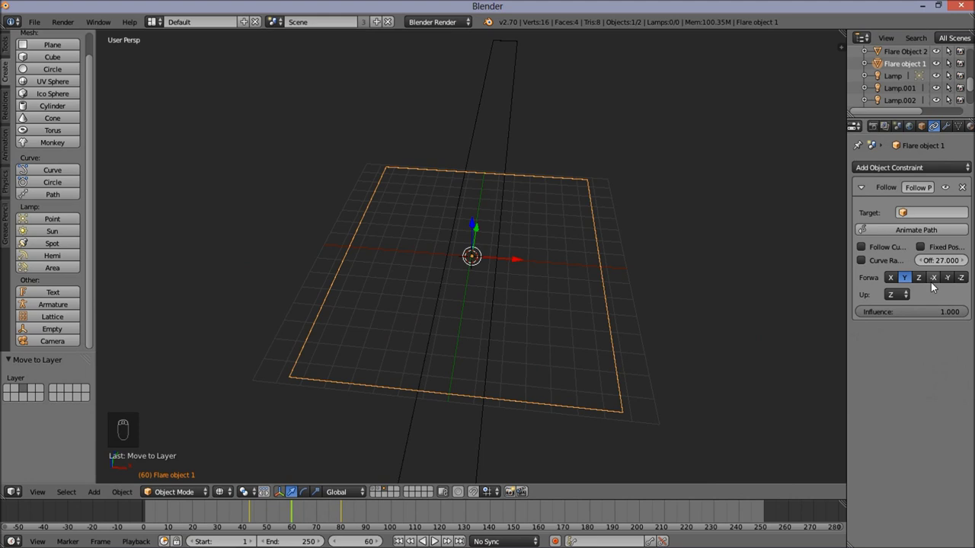
click(915, 214)
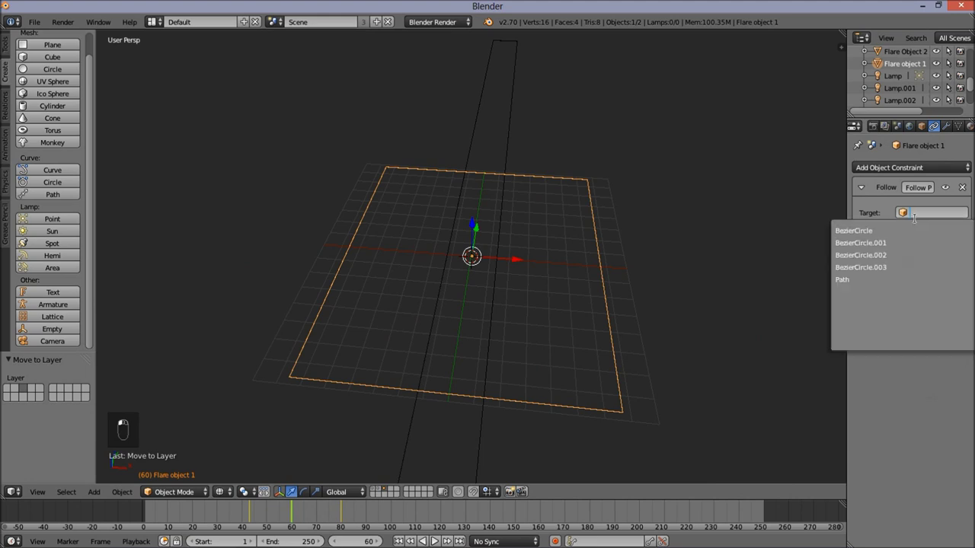
click(898, 279)
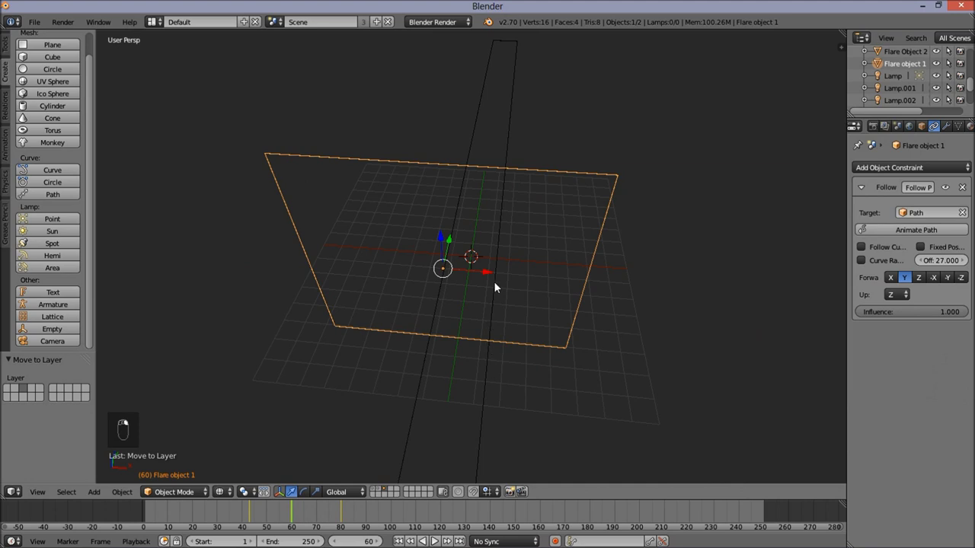
- Select Flare Object 2, the long narrow plane, and set its Follow Path constraint's target to Path
scroll(502, 274, down, 3)
middle_drag(500, 276, 539, 222)
right_click(509, 226)
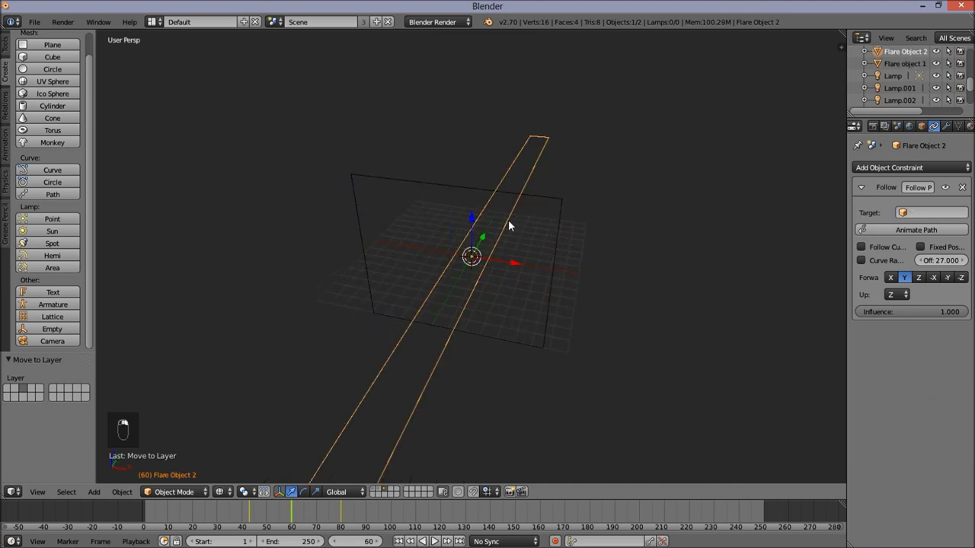
click(932, 213)
click(879, 279)
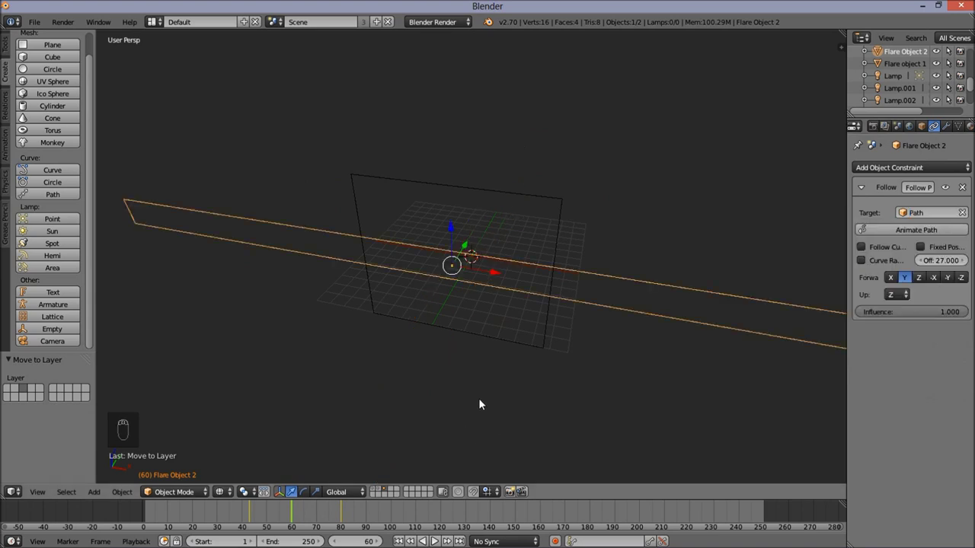
- Look through the camera, display the ring and particle layers along with the flares, and render frame 60
key(KP_0)
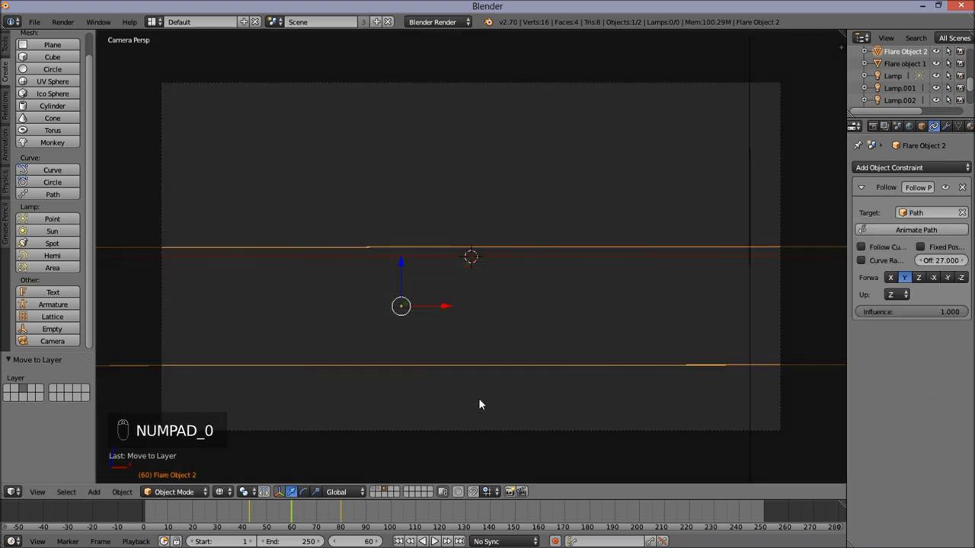
click(374, 493)
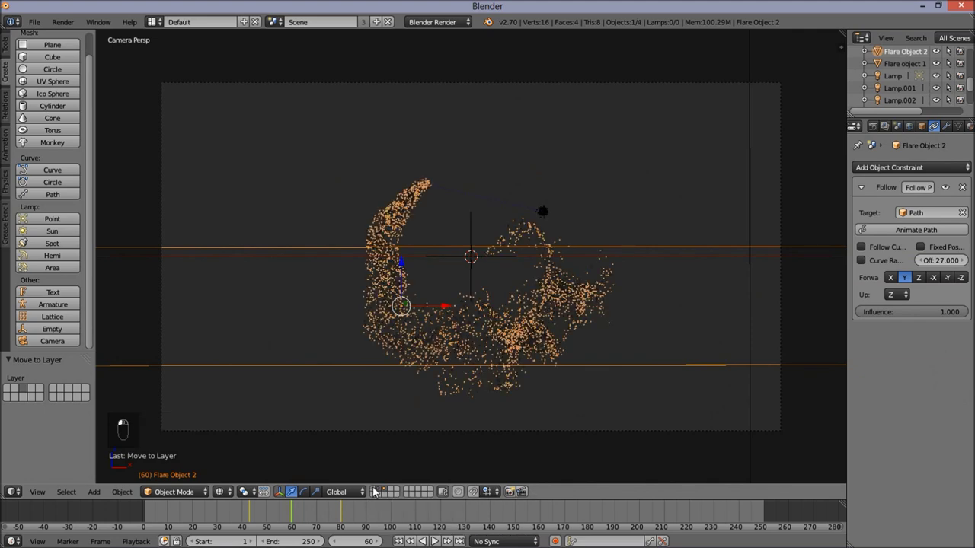
shift+click(377, 491)
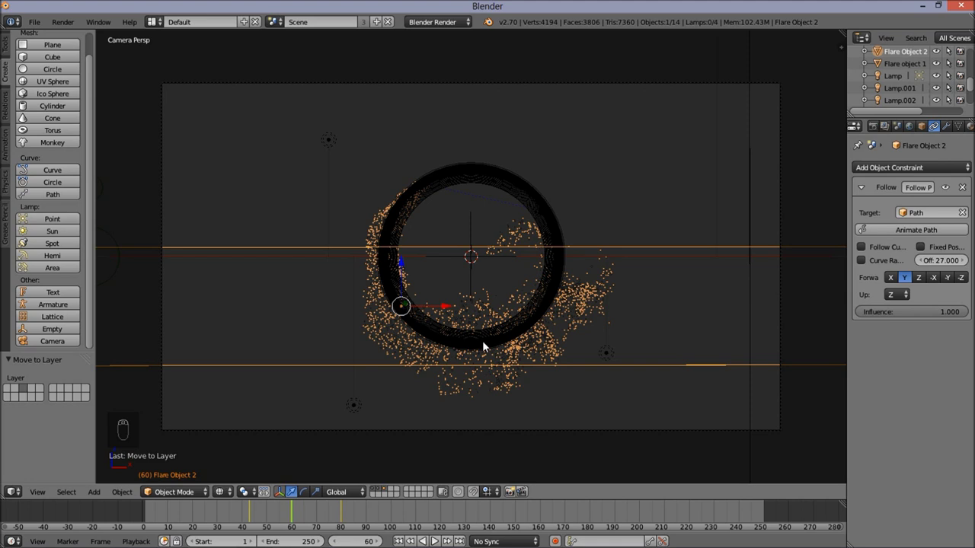
scroll(482, 343, down, 1)
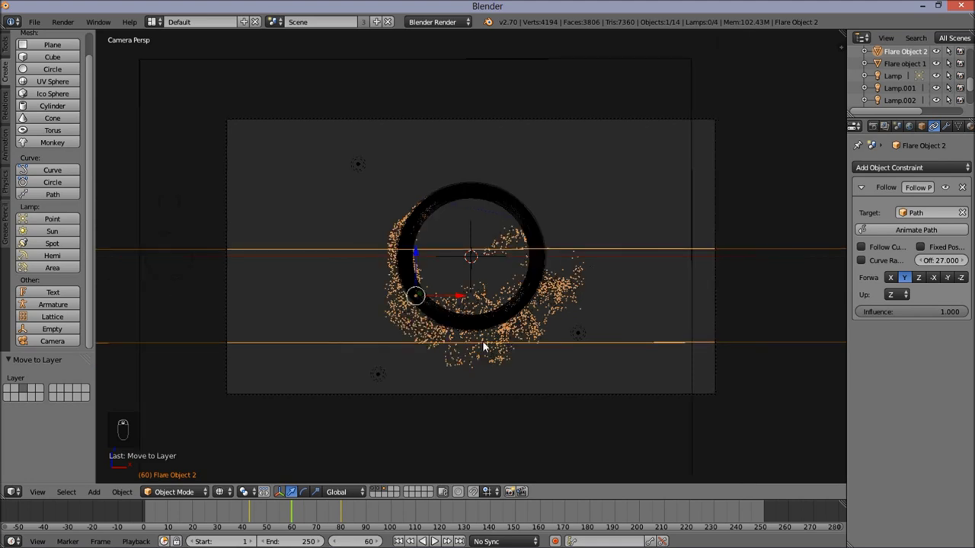
key(F12)
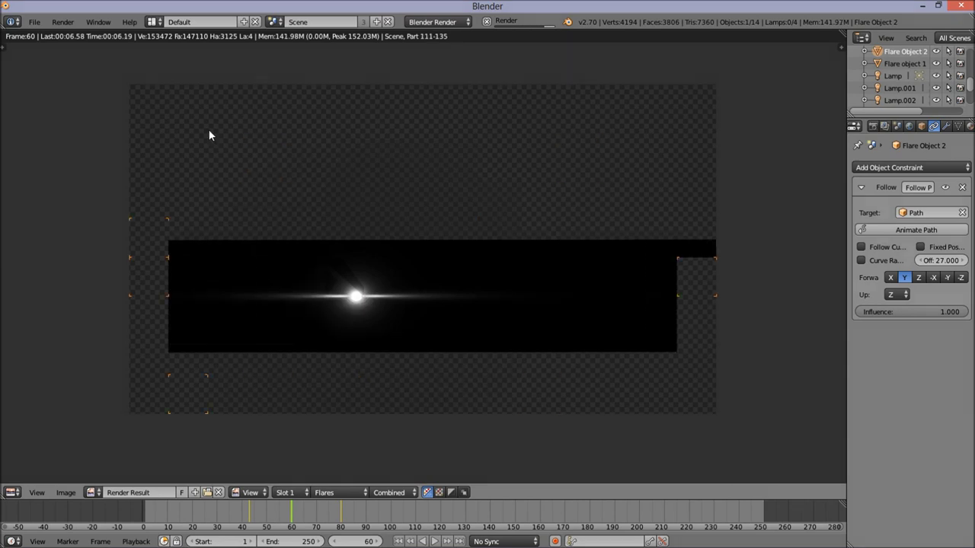
- Switch to the Compositing layout and duplicate the Particles Render Layers node, placing the copy below the Glare node
click(153, 21)
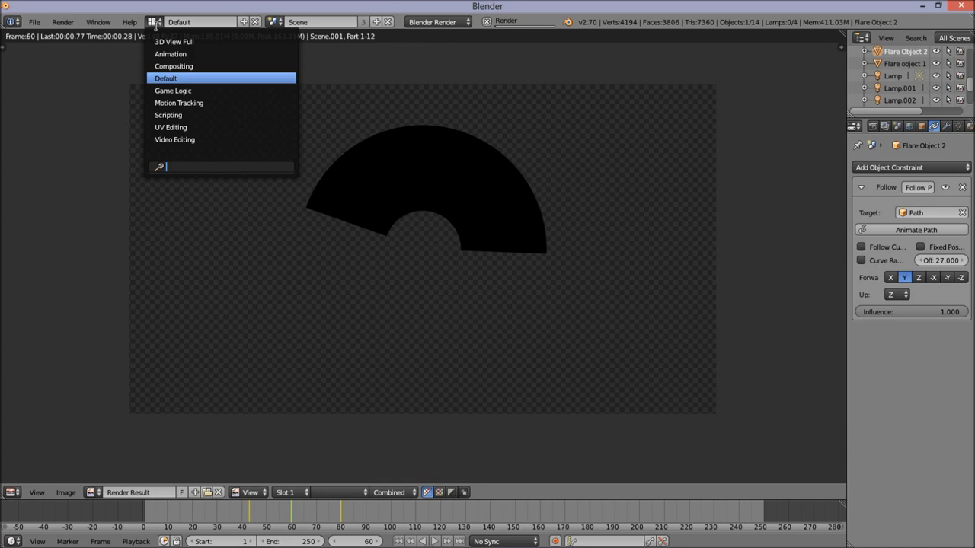
click(174, 66)
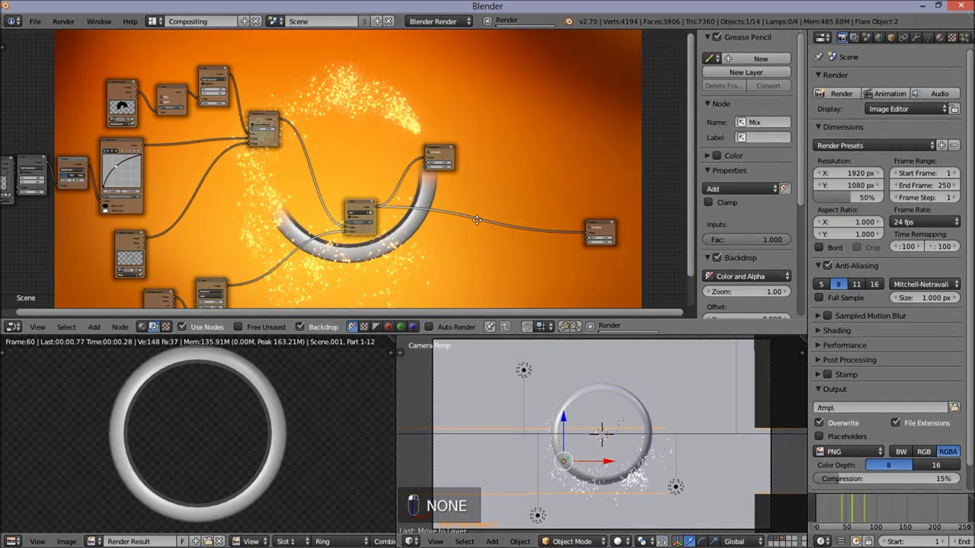
middle_drag(477, 220, 446, 140)
scroll(173, 239, down, 1)
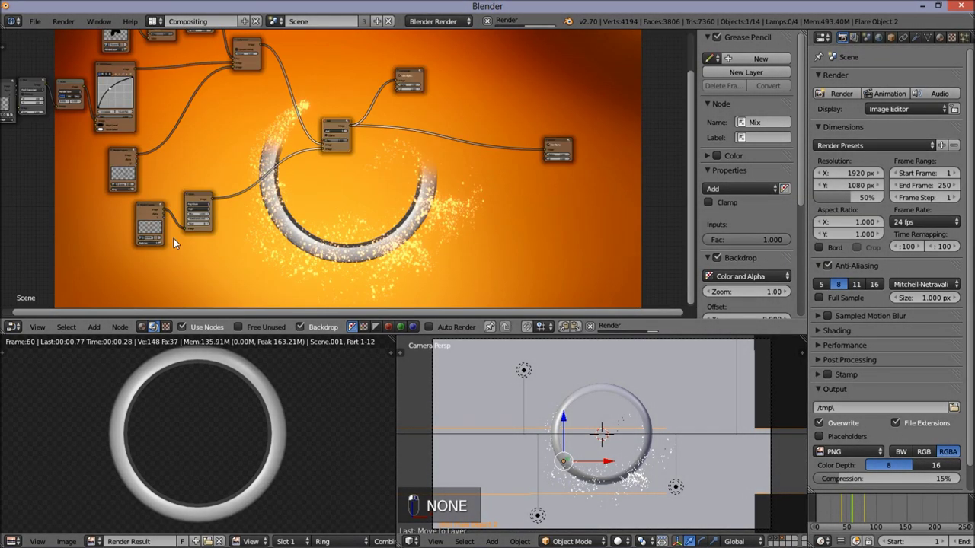
scroll(173, 239, up, 4)
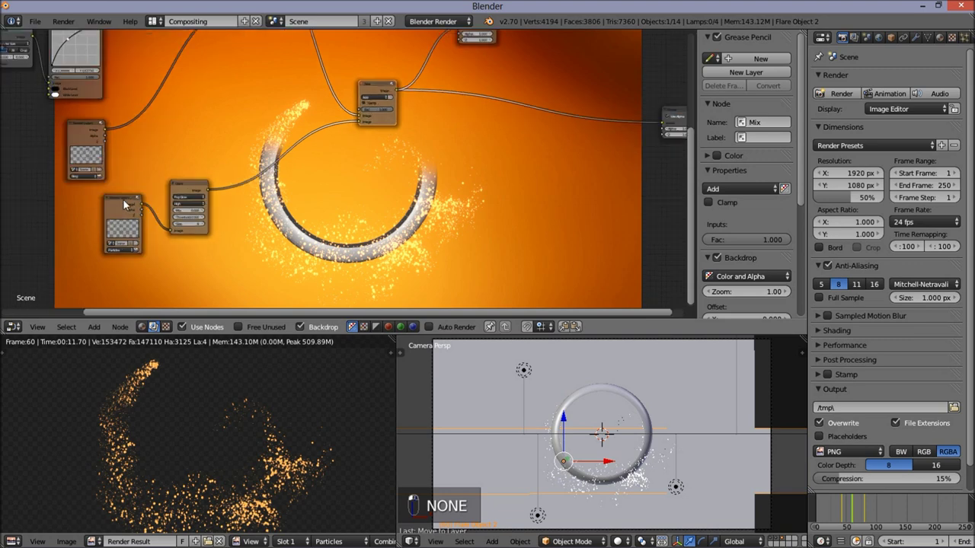
click(125, 204)
scroll(186, 186, up, 1)
scroll(373, 176, down, 1)
scroll(315, 216, down, 2)
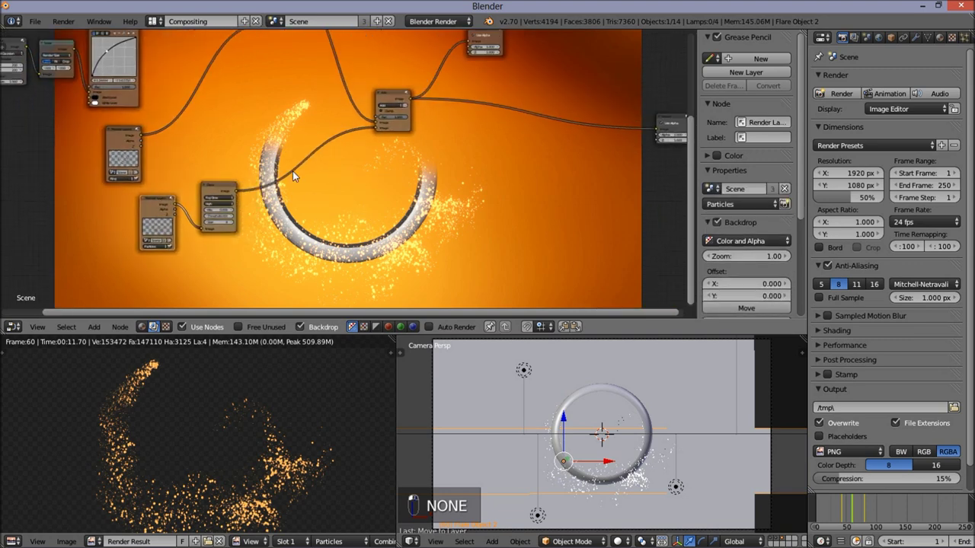
key(shift+d)
key(Escape)
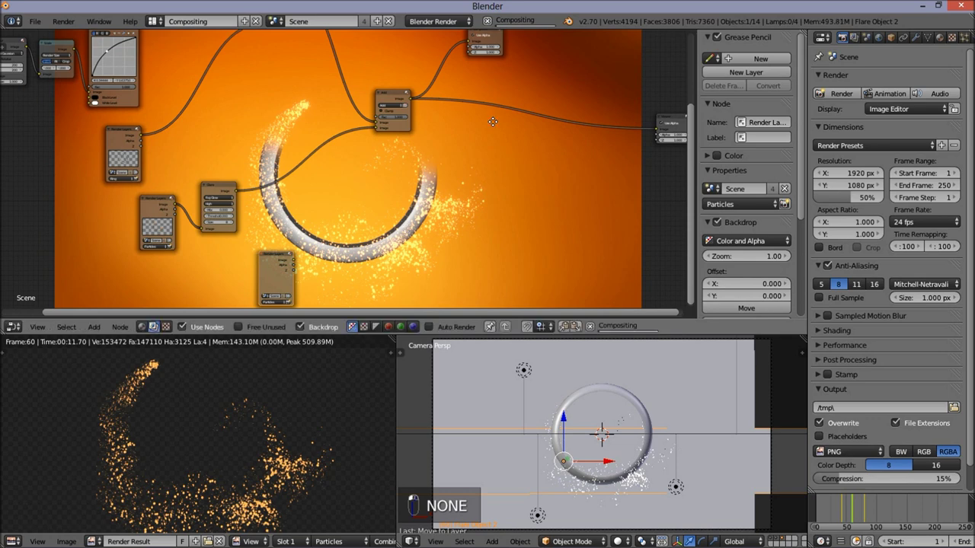
- Duplicate the Add mix node and insert the copy on the link between the original Add node and the Viewer
middle_drag(492, 122, 443, 164)
click(344, 141)
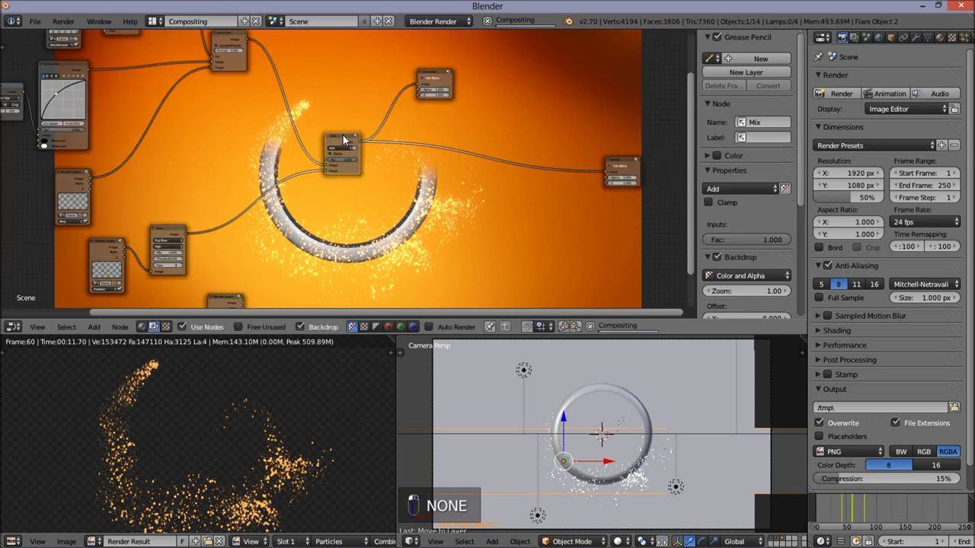
key(shift+d)
click(432, 156)
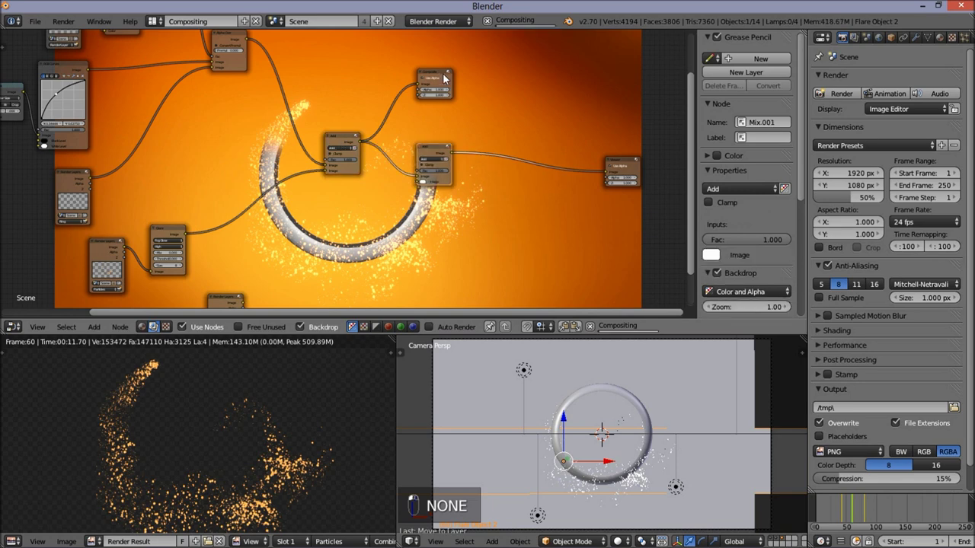
- Move the Composite node above the Viewer and link the new Add node's image output to it
scroll(445, 79, down, 1)
middle_drag(414, 99, 408, 98)
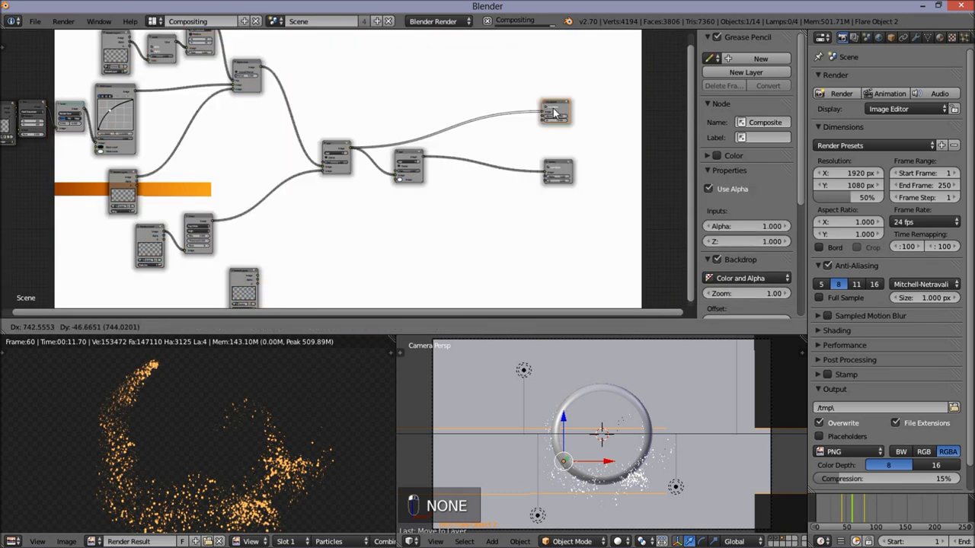
scroll(454, 143, up, 1)
drag(429, 155, 560, 109)
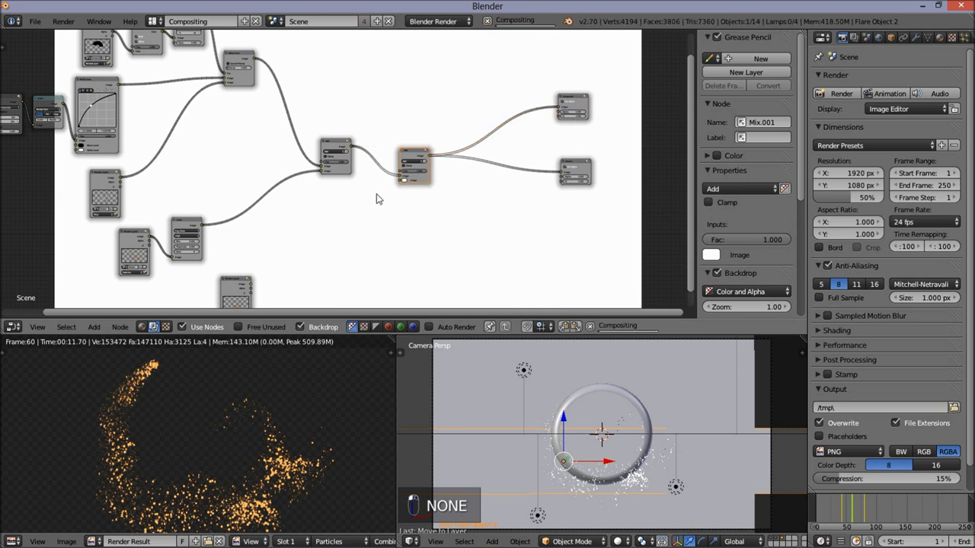
- Set the duplicated Render Layers node to output the Flares render layer
middle_drag(411, 205, 423, 111)
scroll(340, 172, up, 2)
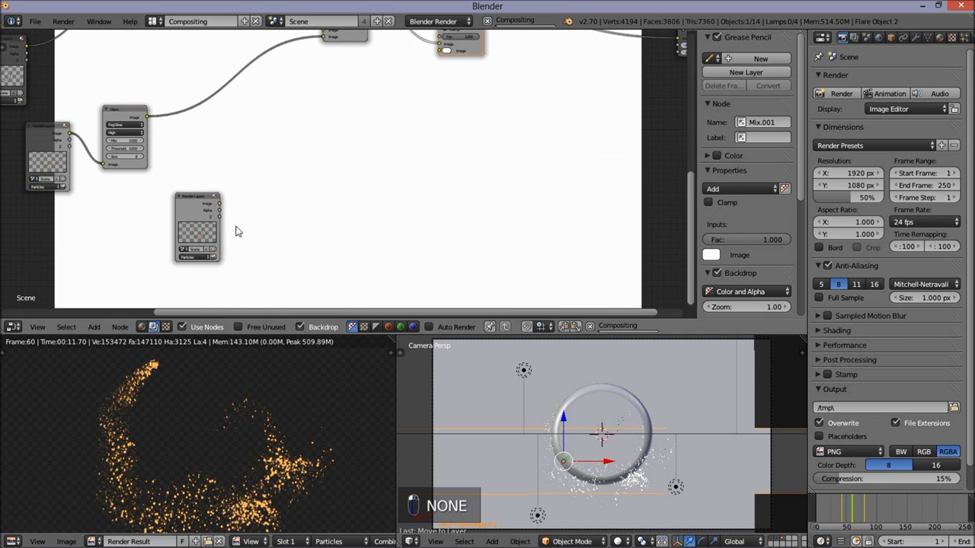
scroll(402, 129, down, 1)
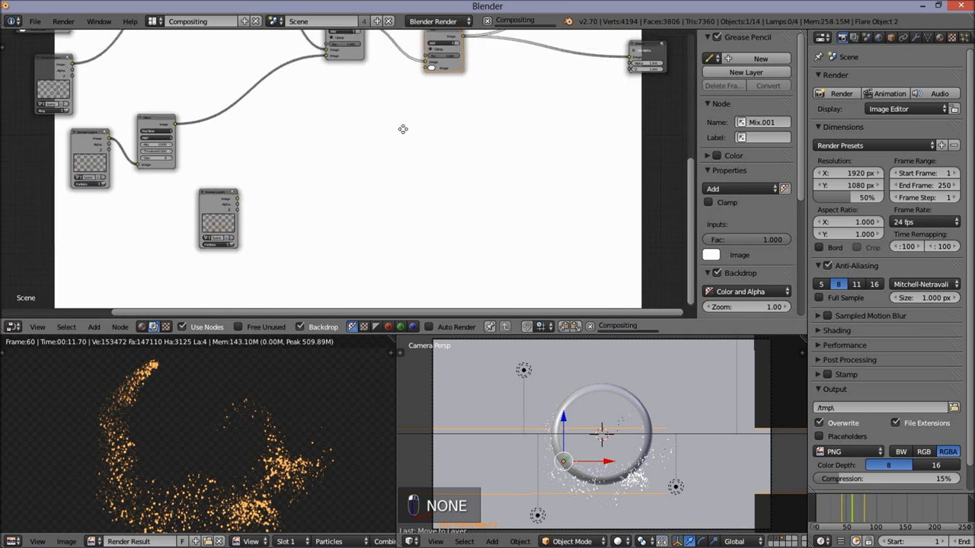
click(216, 244)
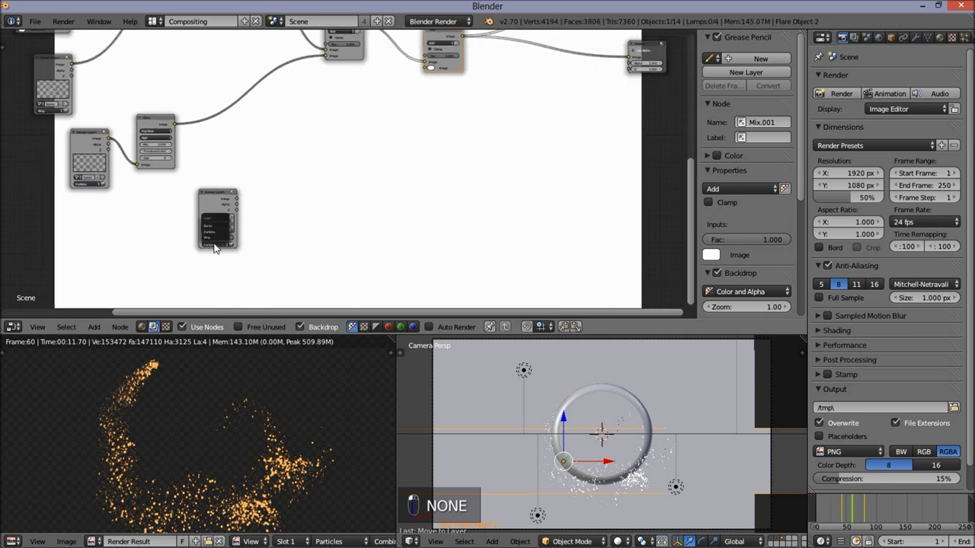
click(214, 222)
key(Home)
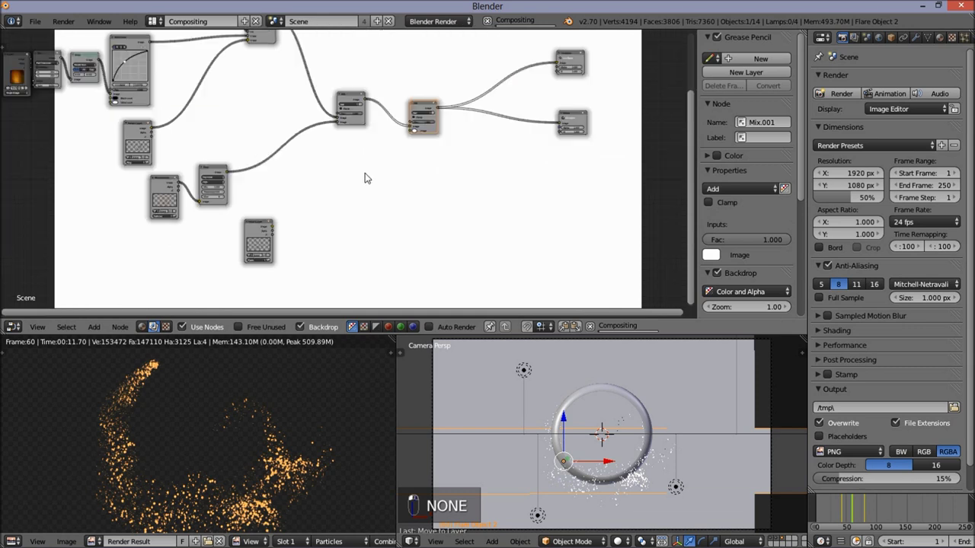
scroll(364, 178, down, 1)
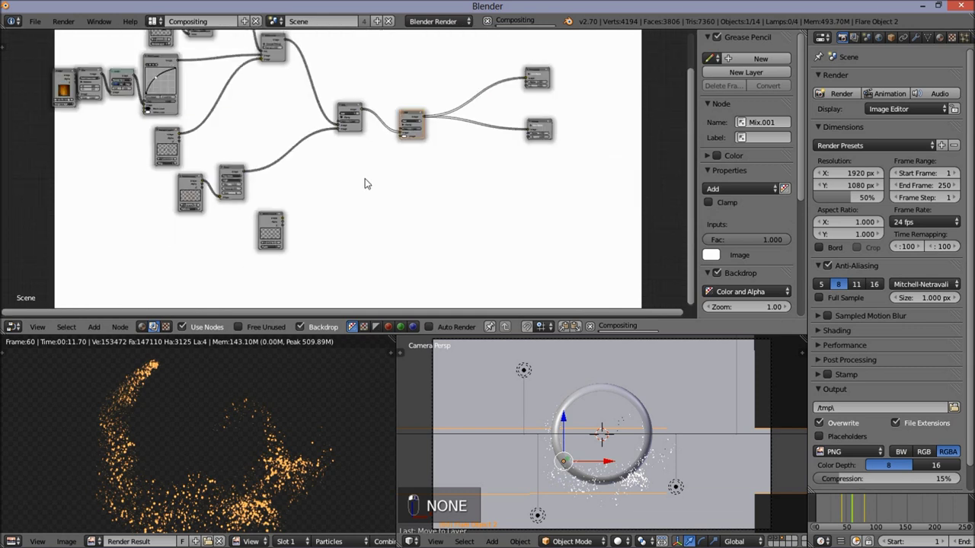
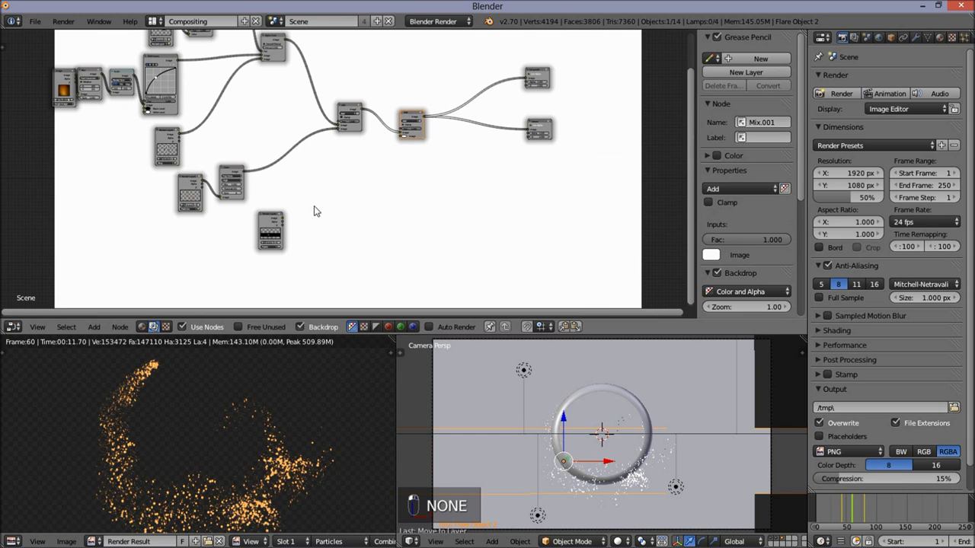
- Append the Add node, Flare 1 and Flare 2 node trees from Flare Nodes.blend
click(33, 20)
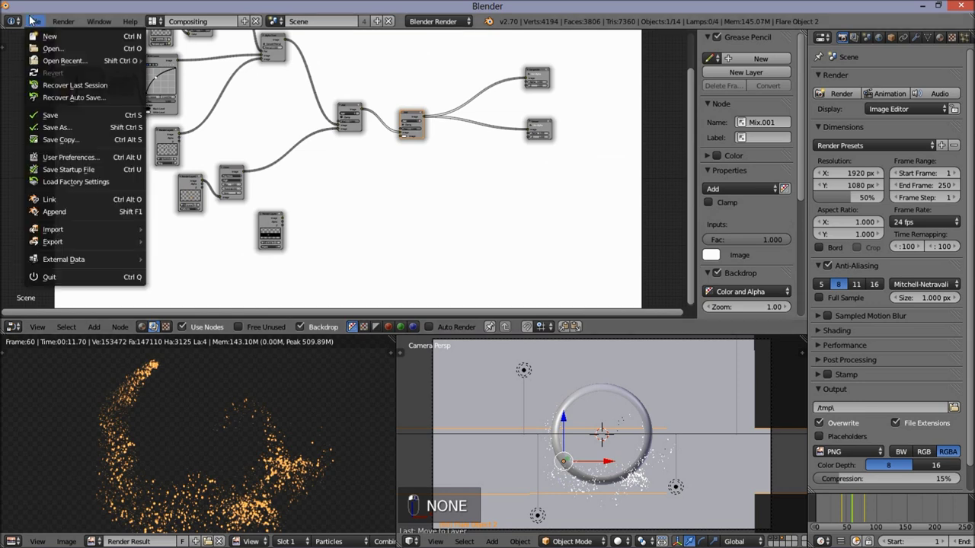
click(80, 217)
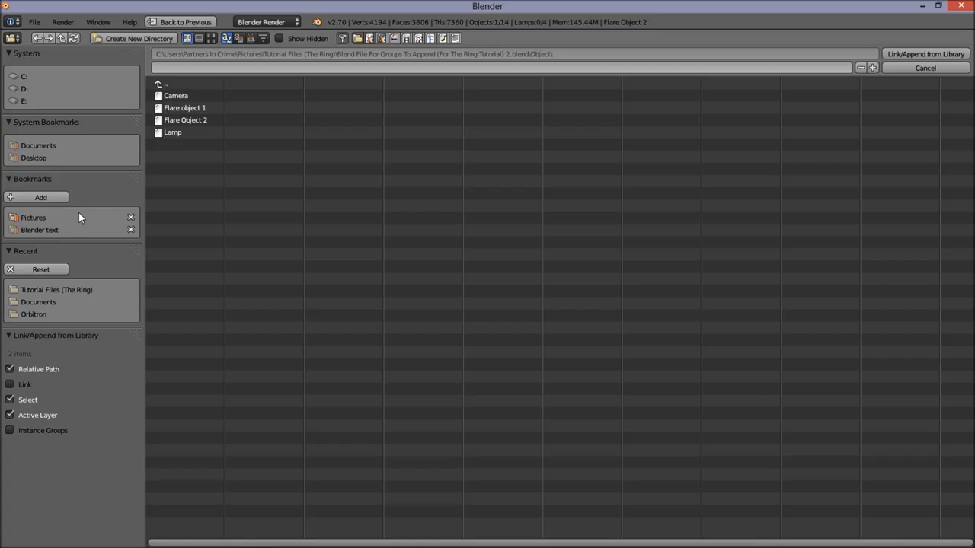
click(183, 83)
click(183, 86)
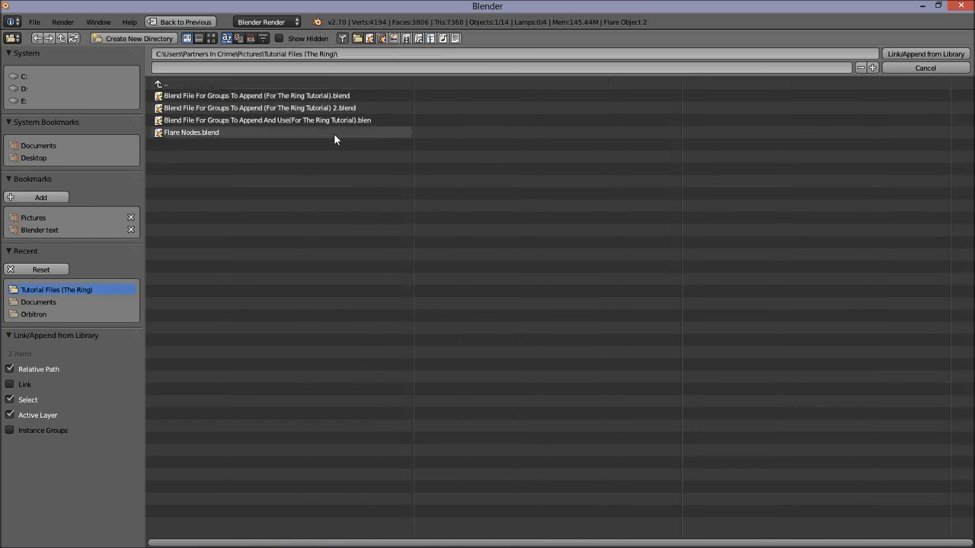
click(198, 133)
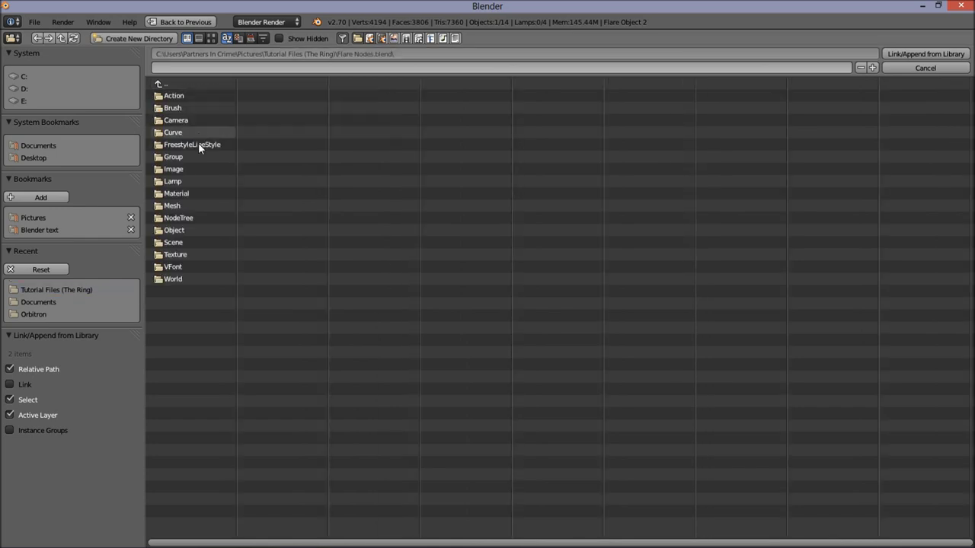
click(181, 218)
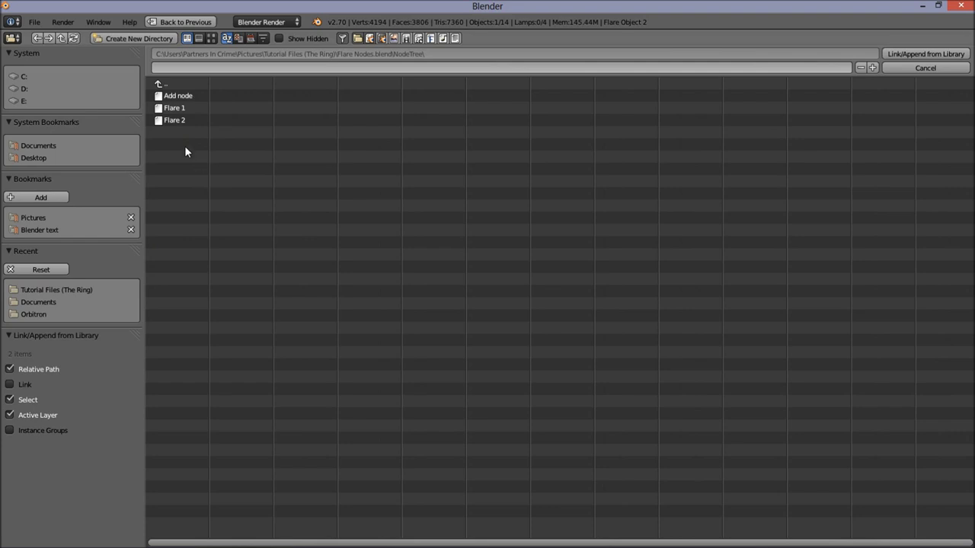
drag(169, 118, 156, 89)
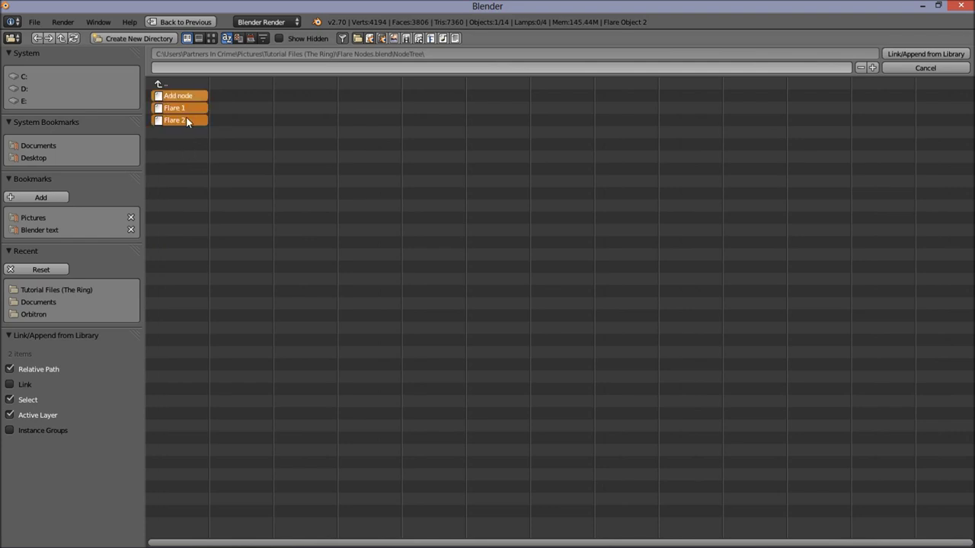
click(923, 57)
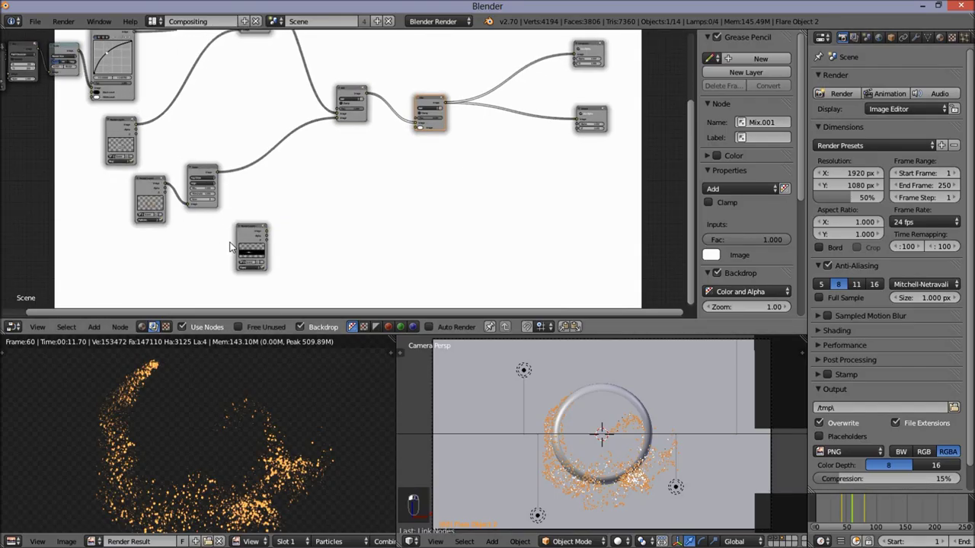
- Add the Flare 1 group node and link it between the Flares Render Layers image output and the last Add node's second image input
scroll(229, 246, up, 2)
click(95, 326)
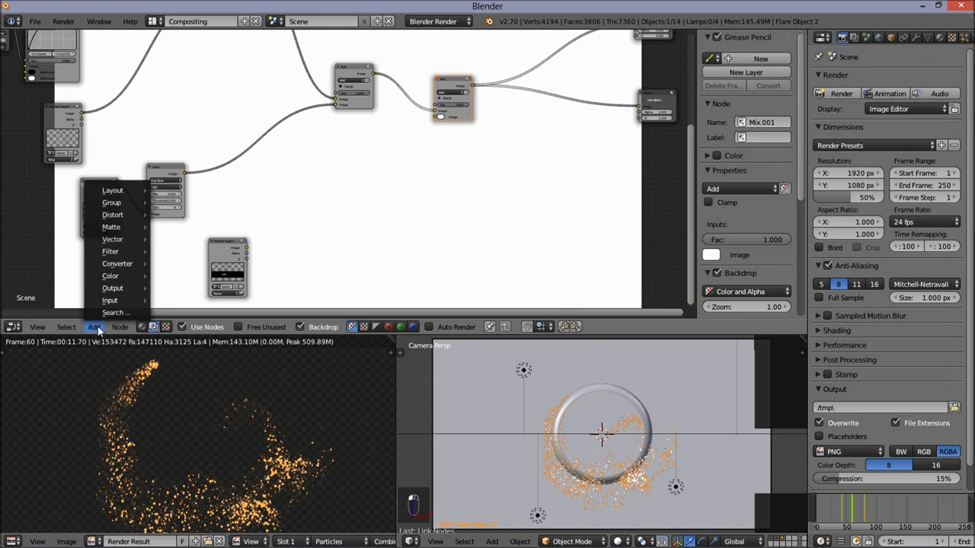
mouse_move(125, 204)
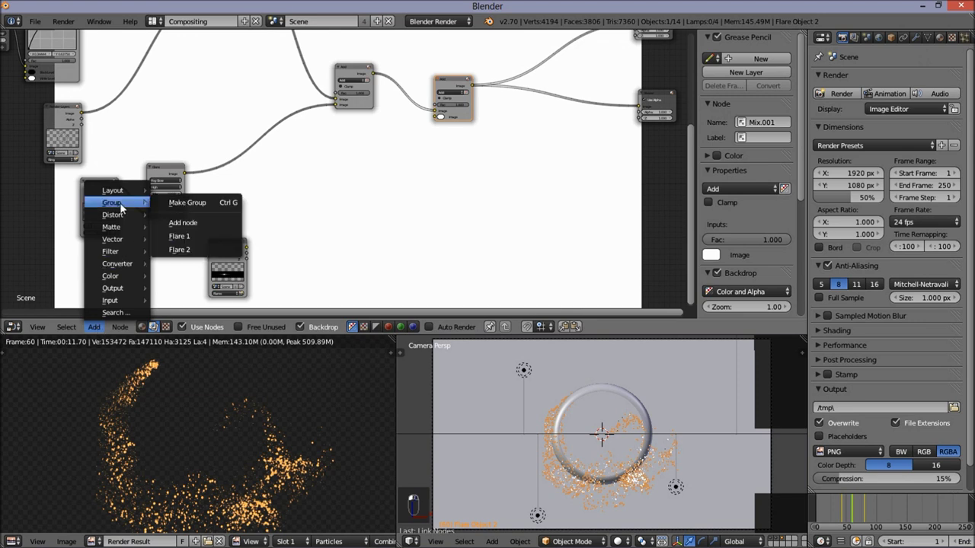
click(200, 236)
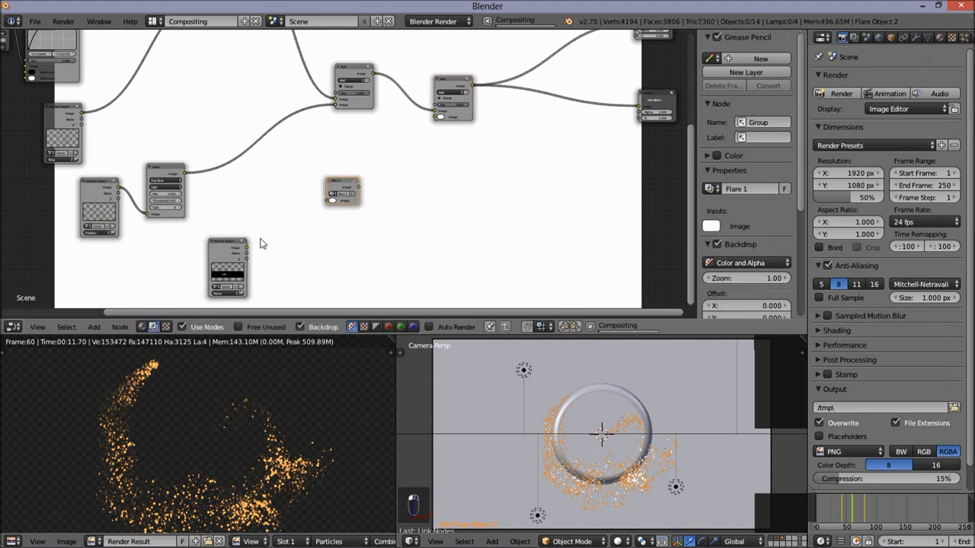
drag(246, 253, 330, 200)
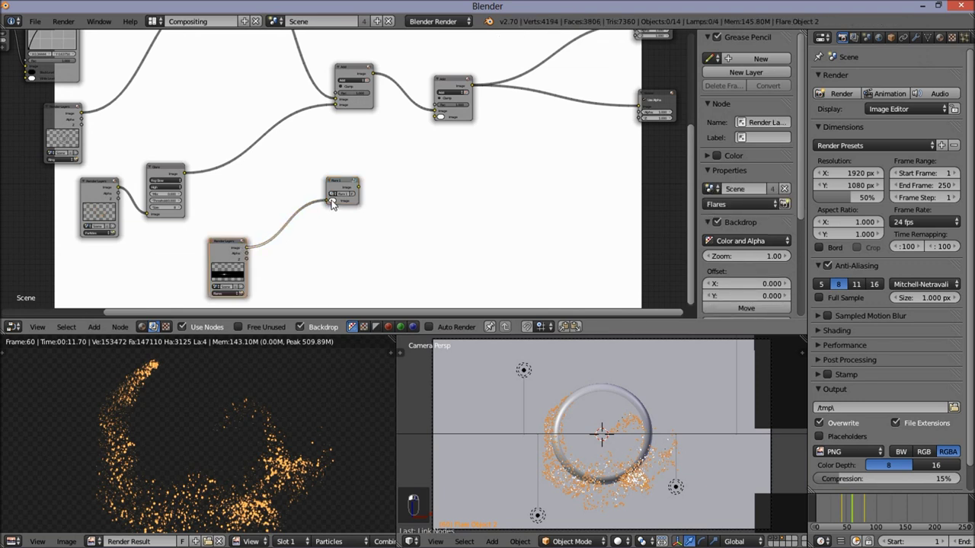
drag(359, 189, 432, 118)
drag(335, 180, 324, 166)
- Add the Flare 2 group node below Flare 1 and feed it the Flares Render Layers image output
click(94, 326)
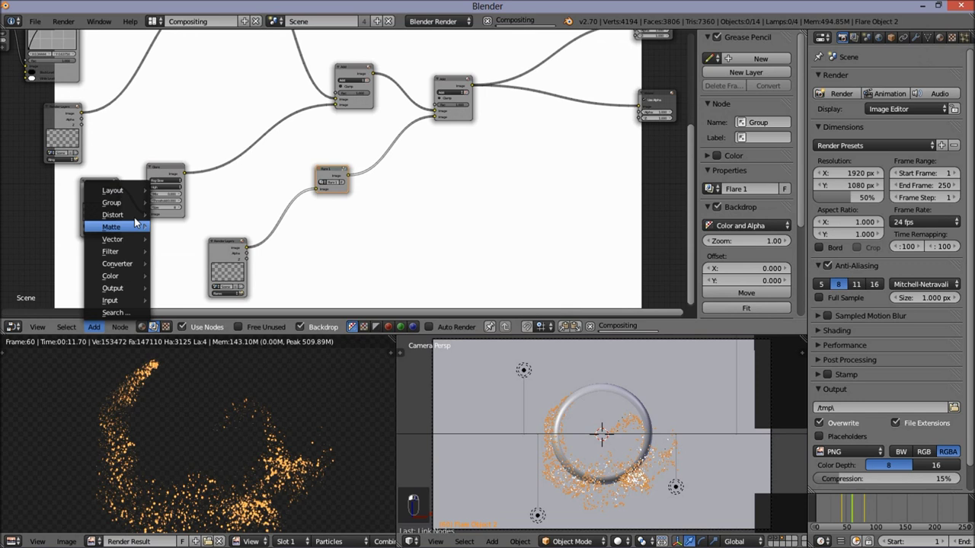
mouse_move(130, 204)
click(200, 249)
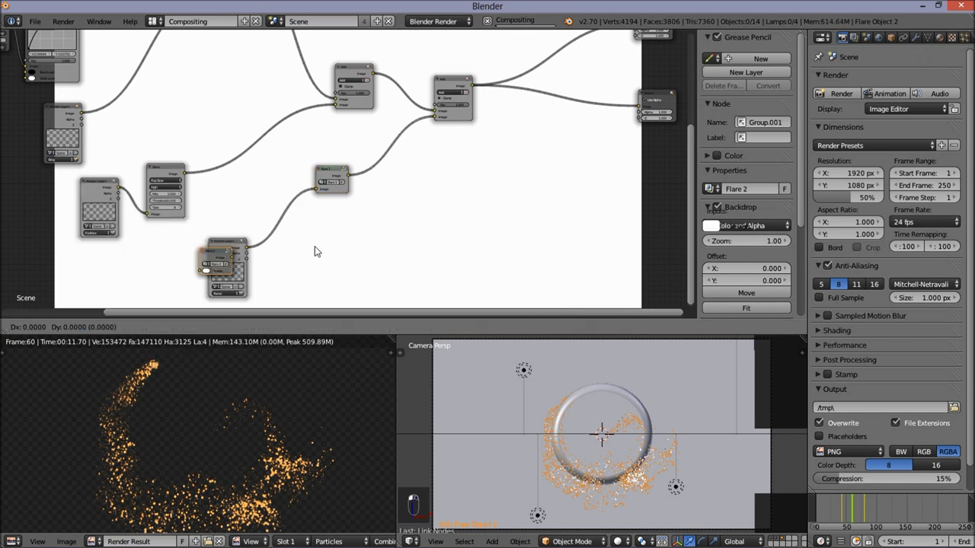
click(324, 219)
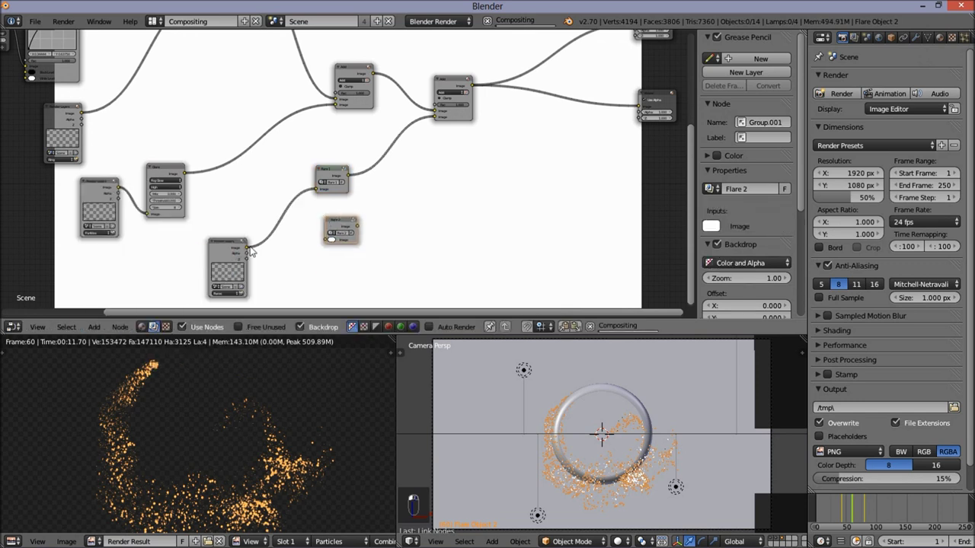
drag(245, 248, 331, 246)
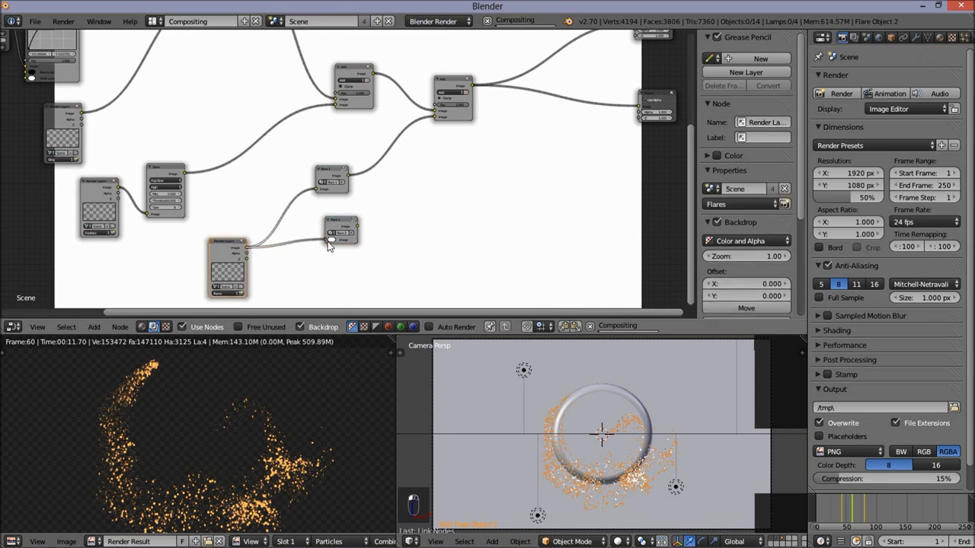
- Insert the Add node group on the link after Flare 1 and connect Flare 2's output to its second image input
click(94, 327)
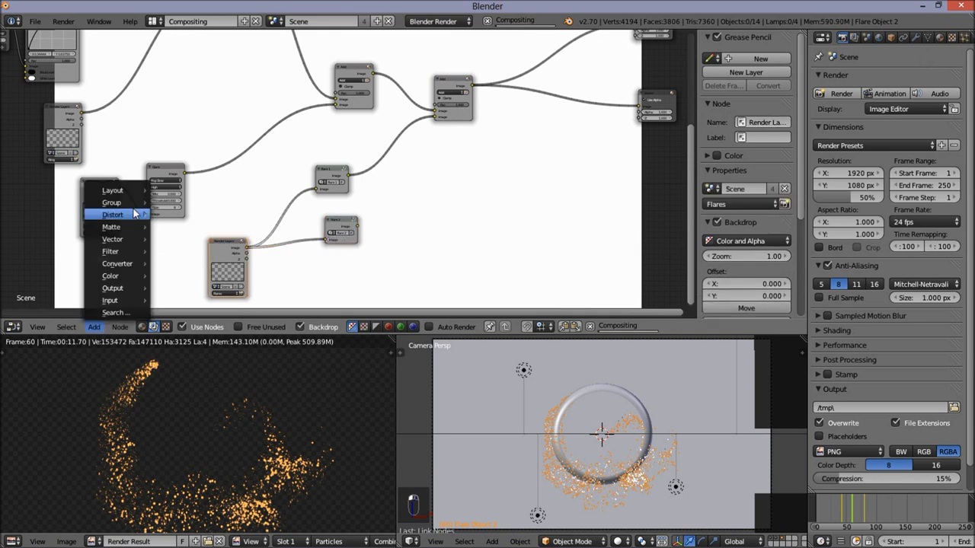
mouse_move(122, 203)
click(190, 219)
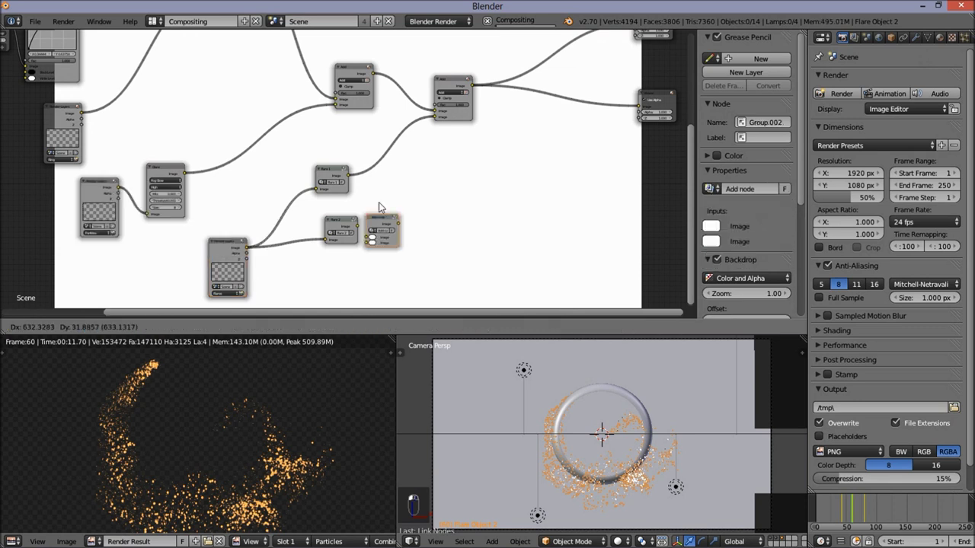
click(393, 143)
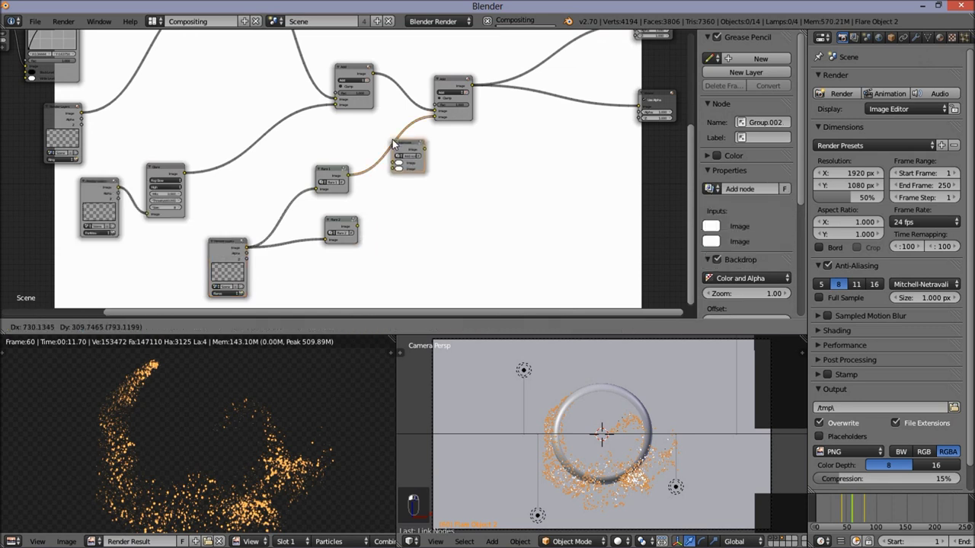
drag(357, 230, 395, 174)
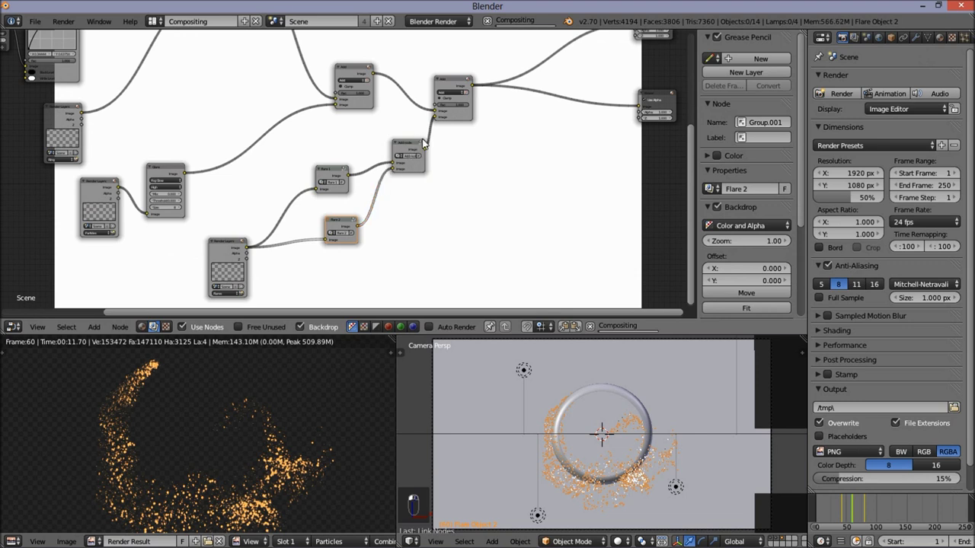
- Examine the composited flare over the ring in the backdrop and the layout of the full node tree
scroll(425, 138, down, 2)
key(Home)
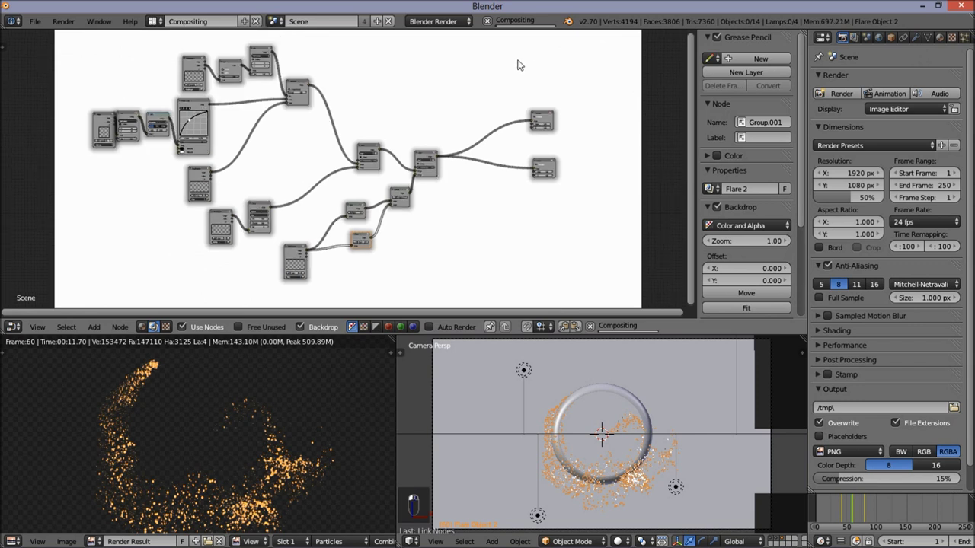
scroll(415, 215, up, 1)
middle_drag(467, 196, 350, 119)
scroll(357, 175, up, 2)
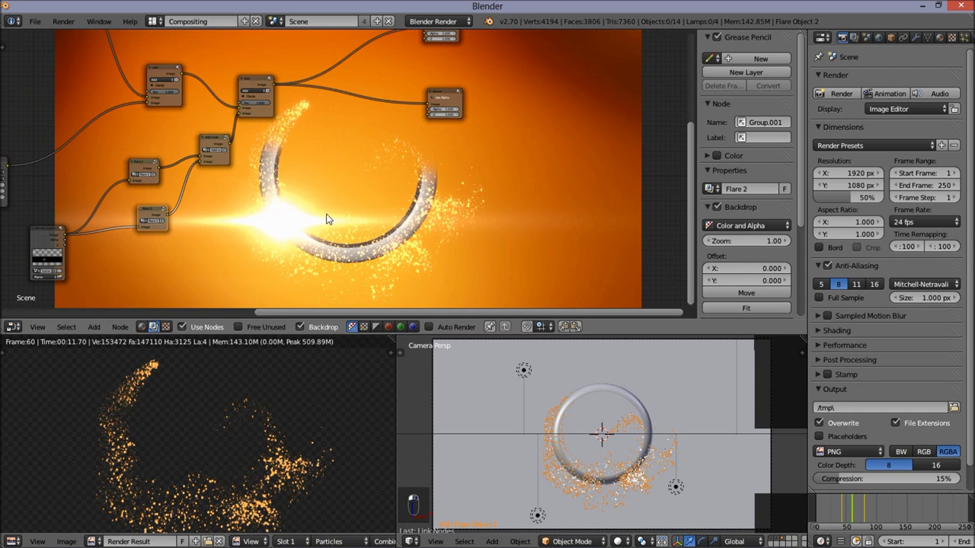
scroll(294, 157, down, 1)
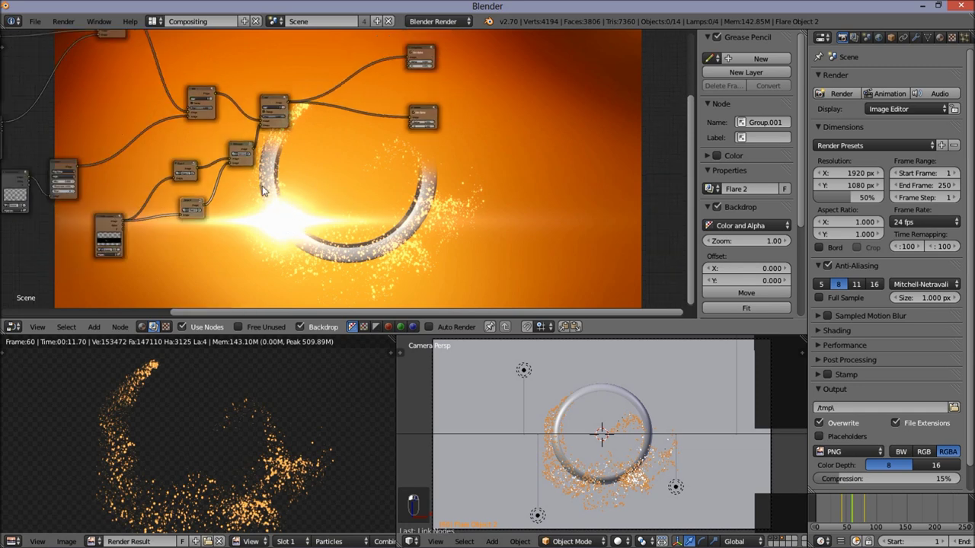
middle_drag(300, 180, 360, 221)
middle_drag(365, 156, 326, 205)
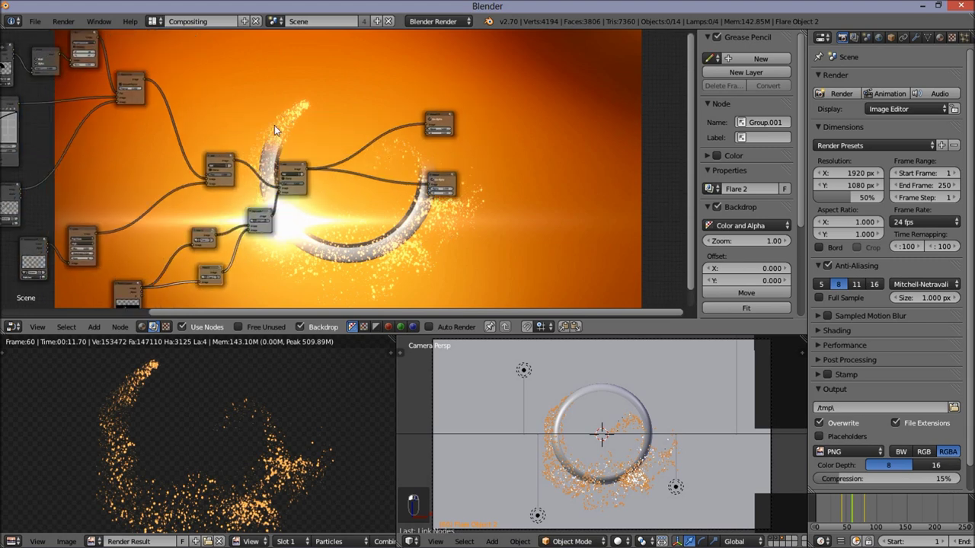
scroll(412, 132, down, 3)
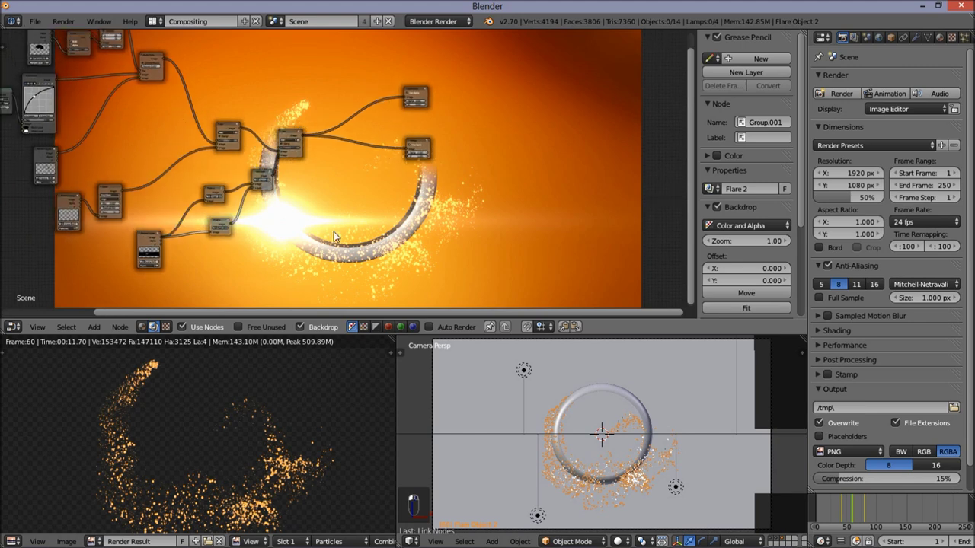
scroll(317, 210, up, 2)
scroll(343, 175, up, 1)
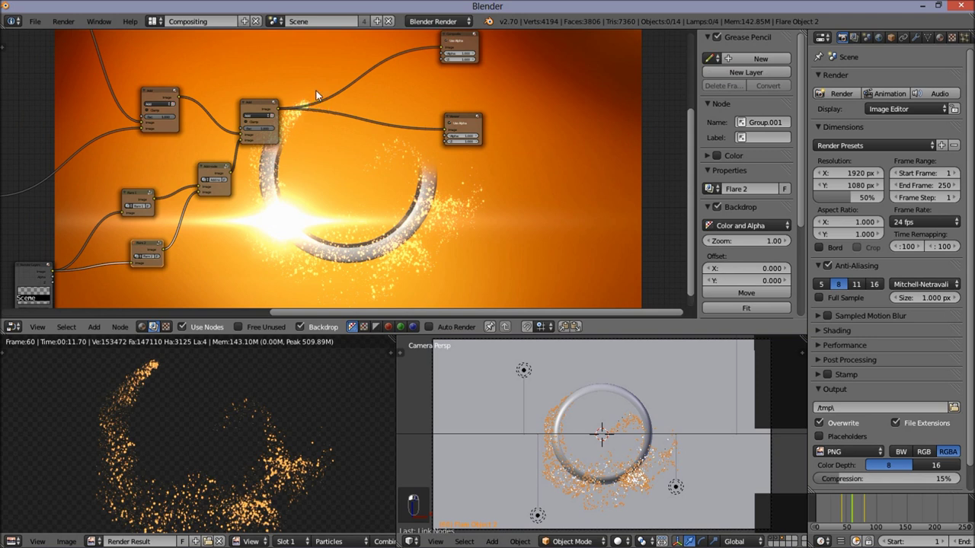
scroll(281, 144, up, 1)
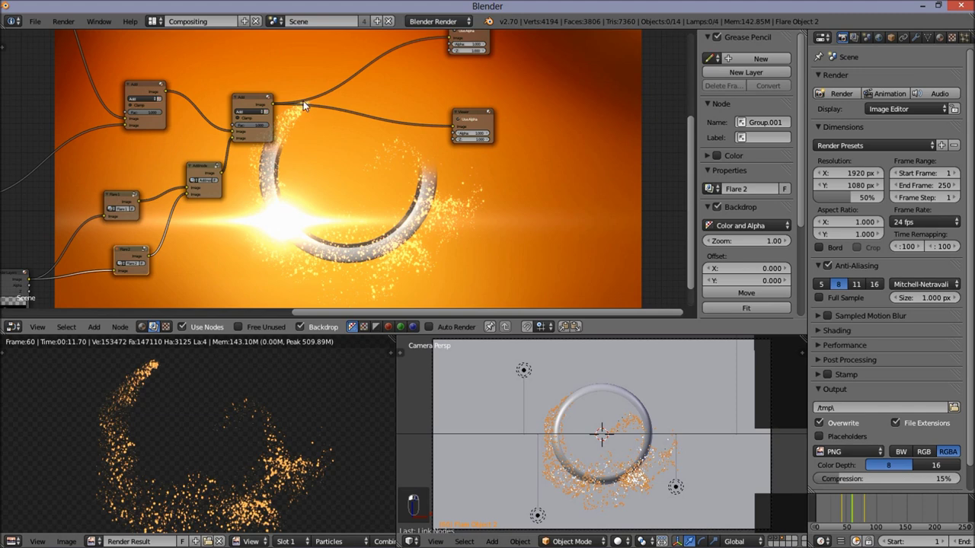
scroll(318, 106, down, 3)
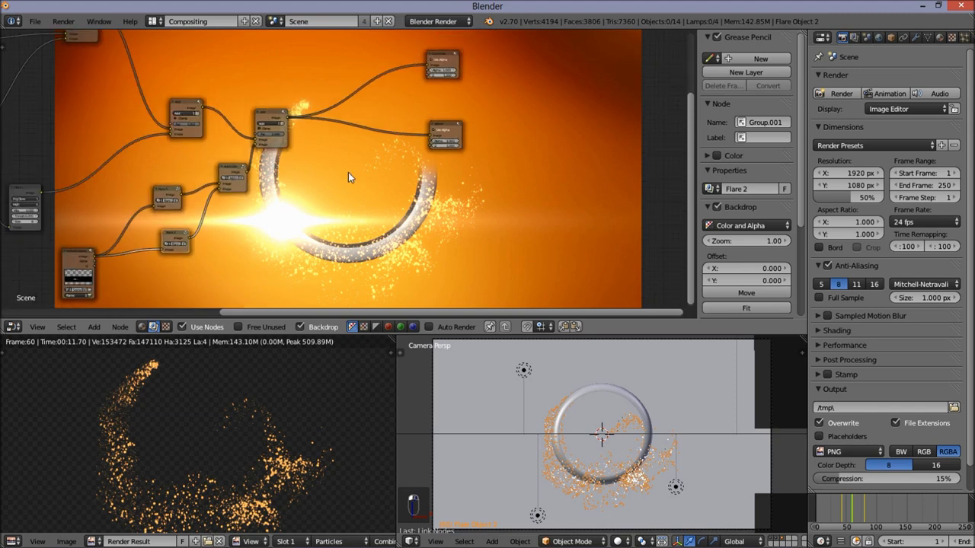
- Switch to the Default screen layout and change the render result area to the 3D View
click(152, 22)
click(183, 77)
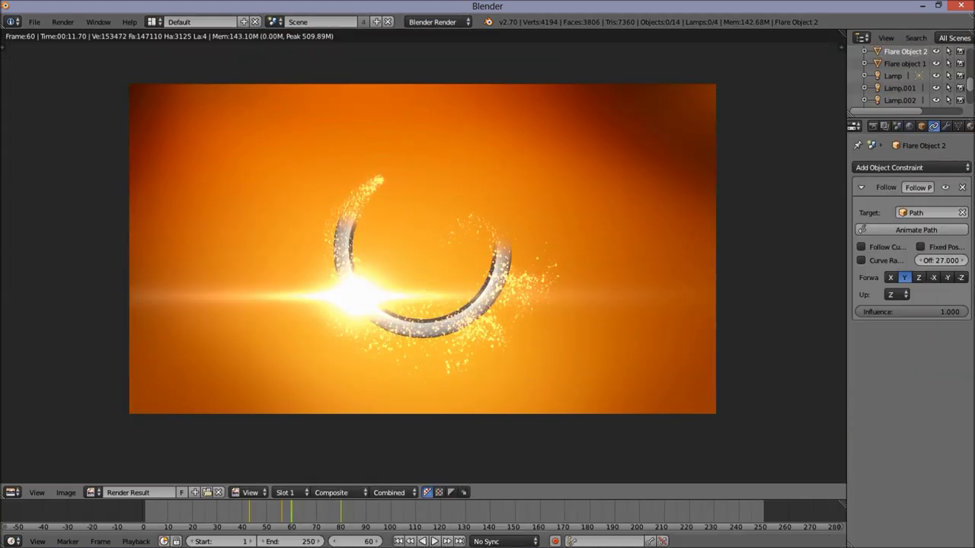
click(10, 492)
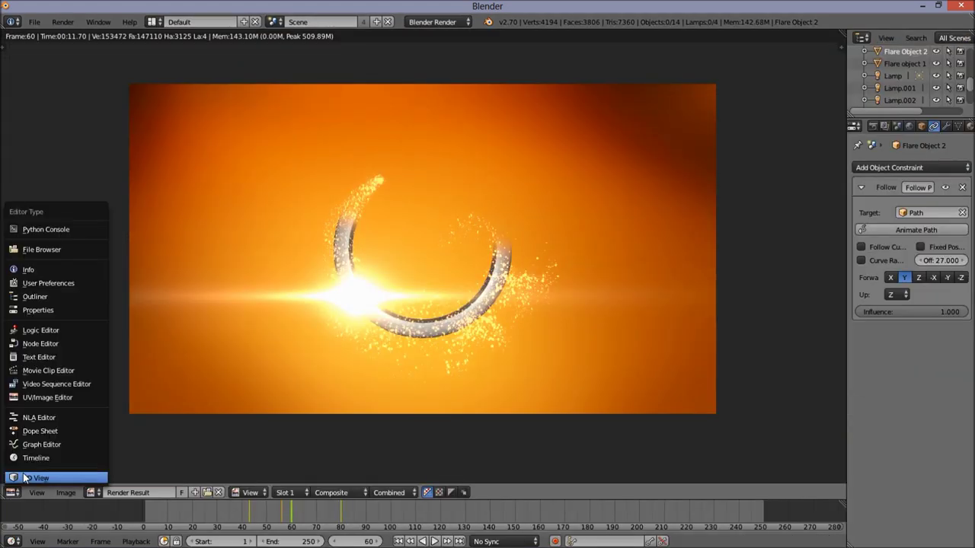
click(35, 477)
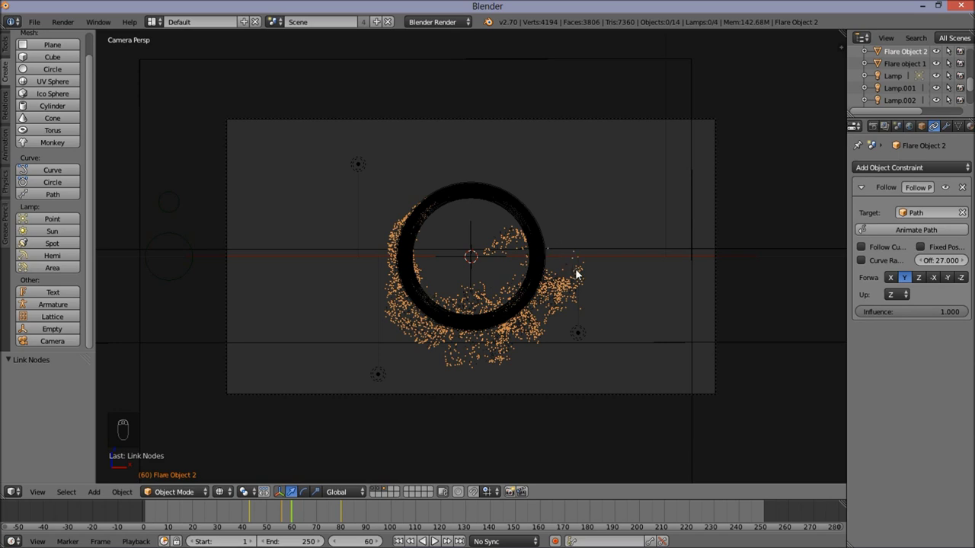
- Add a render layer named BI Flare and restrict it to the fourth layer
click(884, 126)
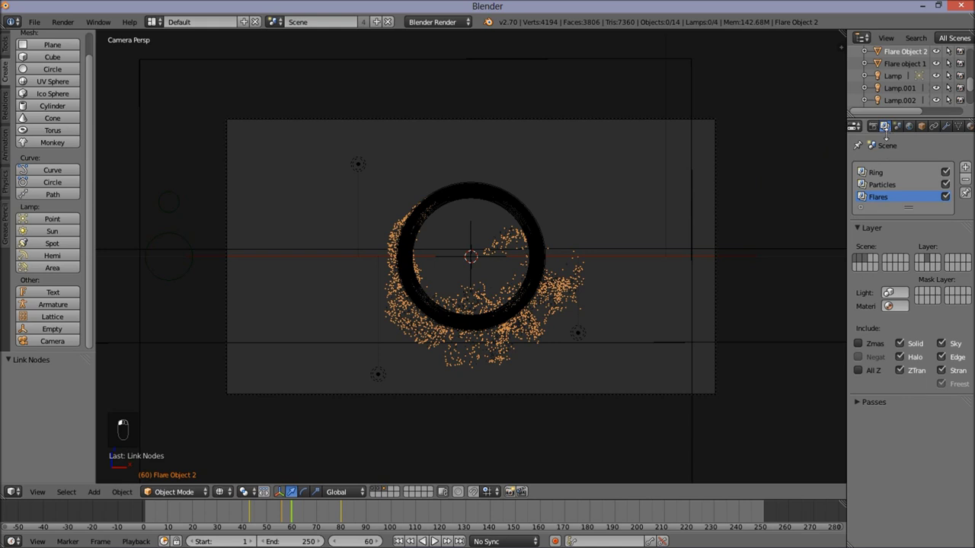
click(965, 169)
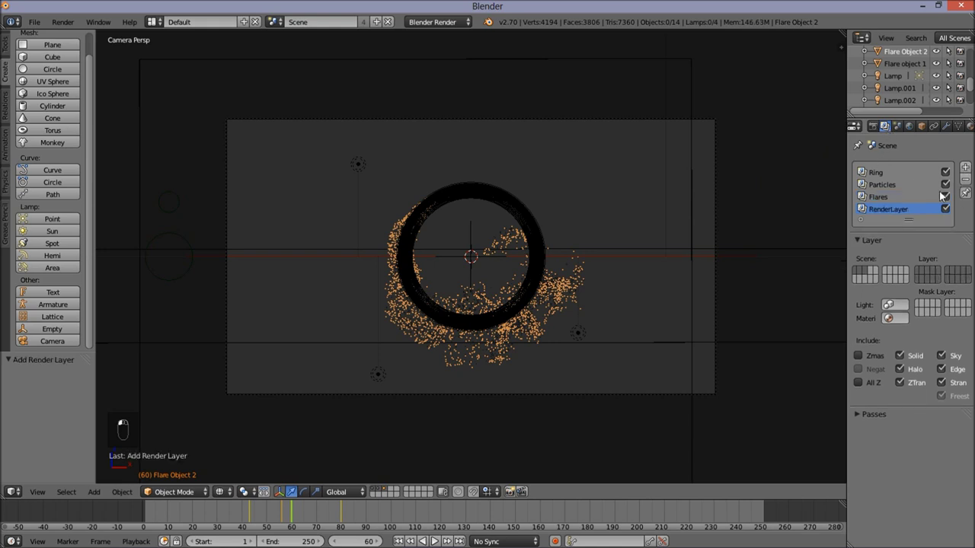
double_click(864, 210)
text(Bl Flare)
key(Return)
click(934, 272)
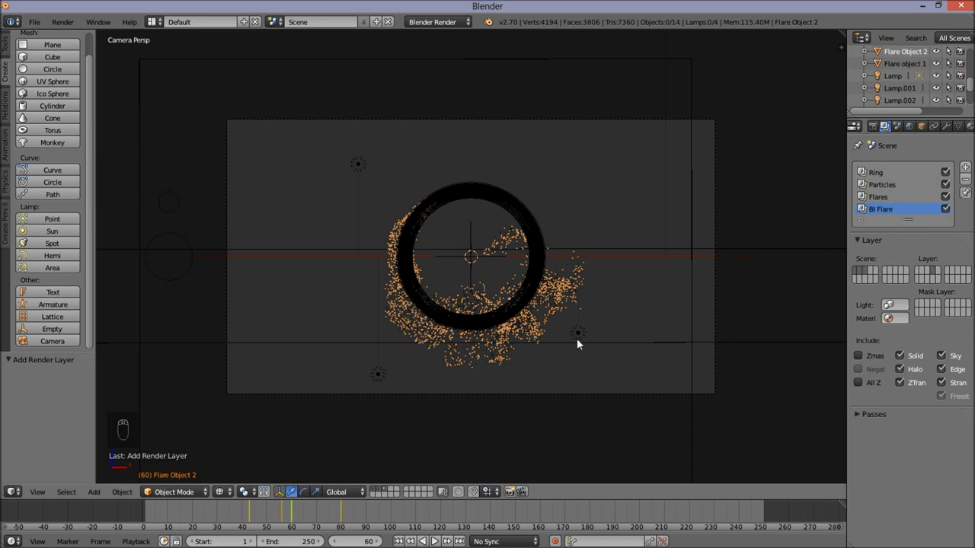
- Show only the fourth scene layer, add a cube to it and display it in solid shading
click(392, 489)
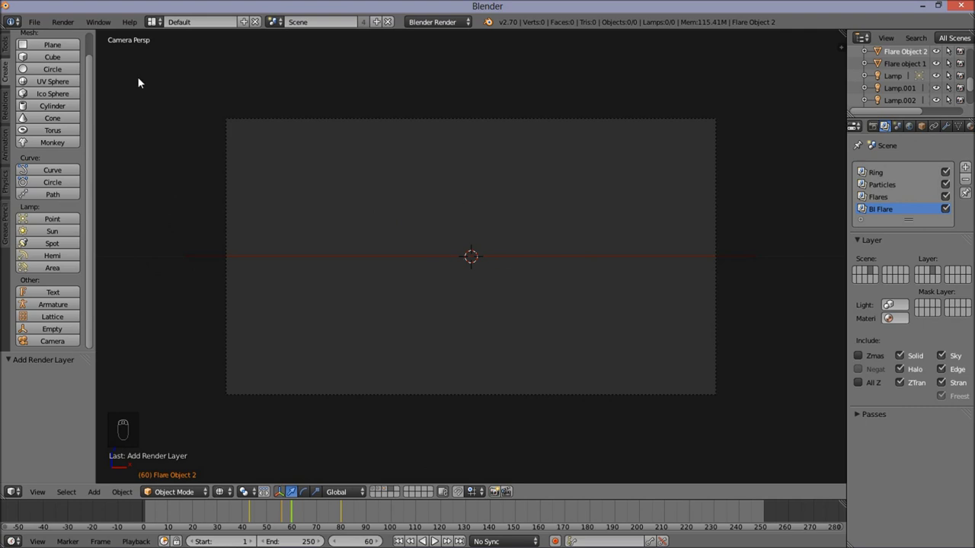
click(51, 60)
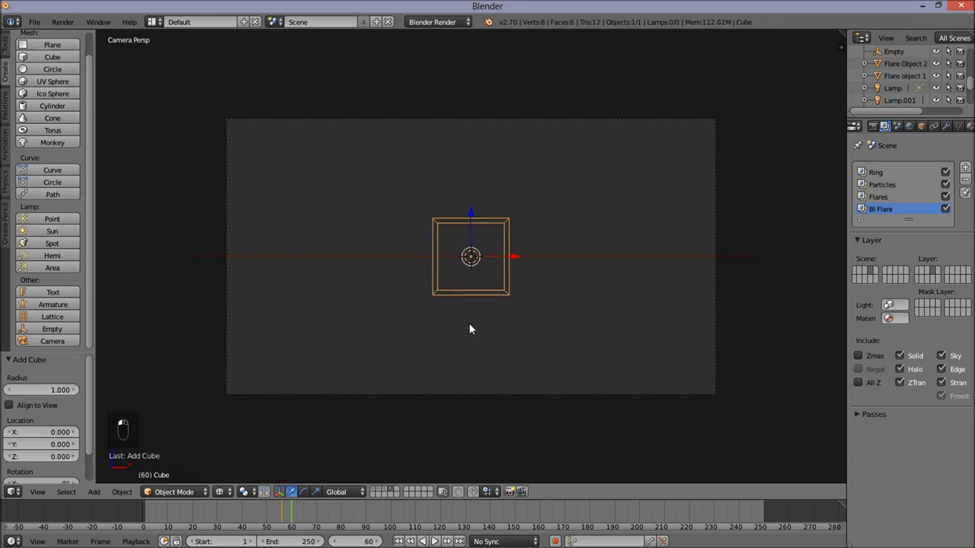
key(z)
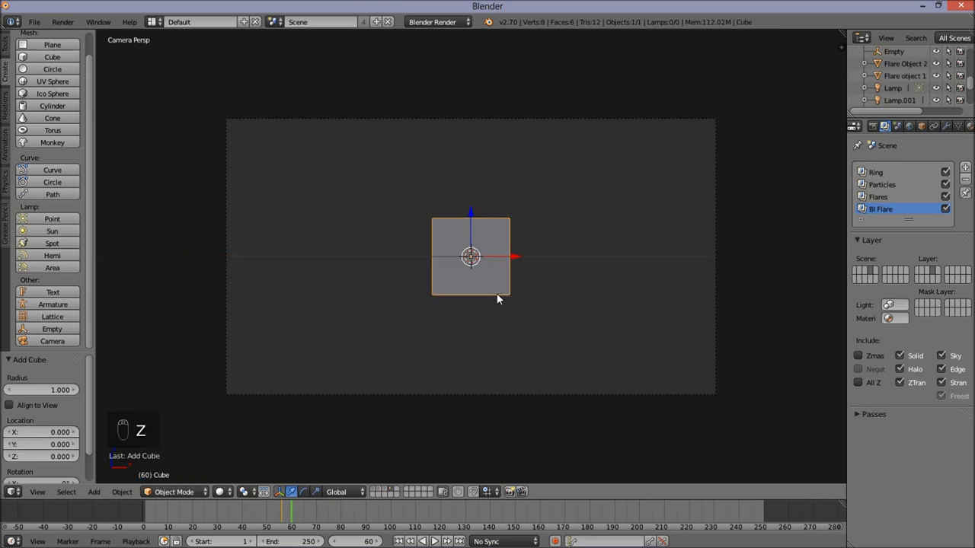
- Delete all of the cube's vertices except one lower corner vertex, finishing back in Object Mode
scroll(435, 332, up, 2)
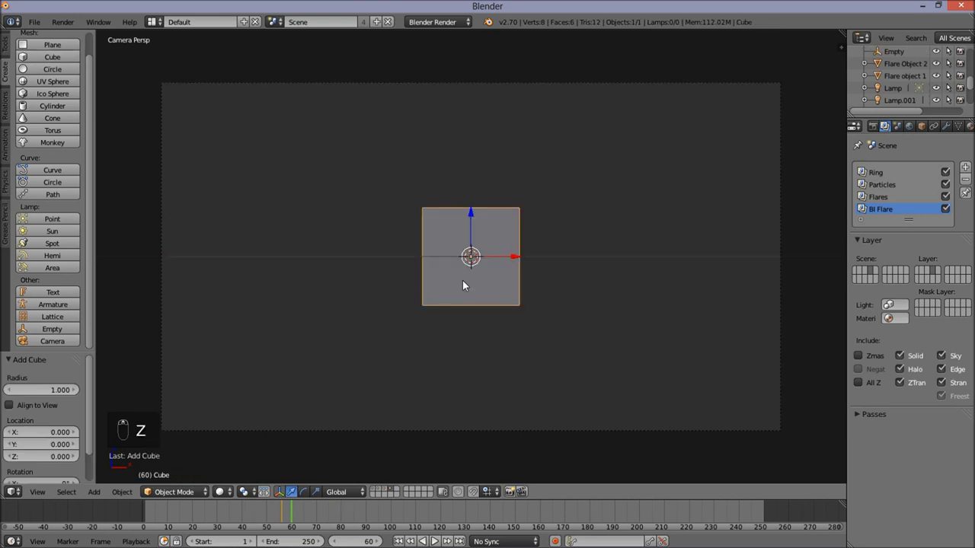
key(Tab)
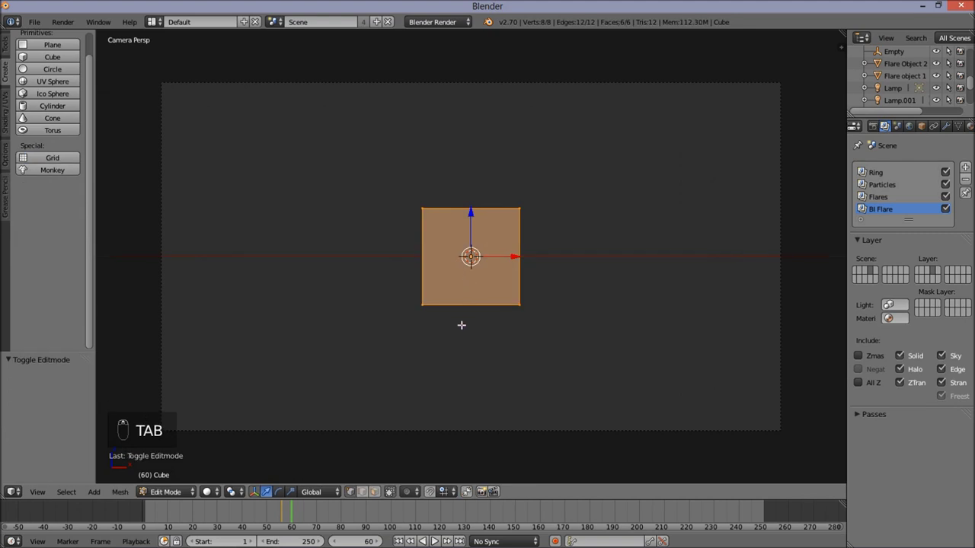
middle_drag(454, 309, 510, 287)
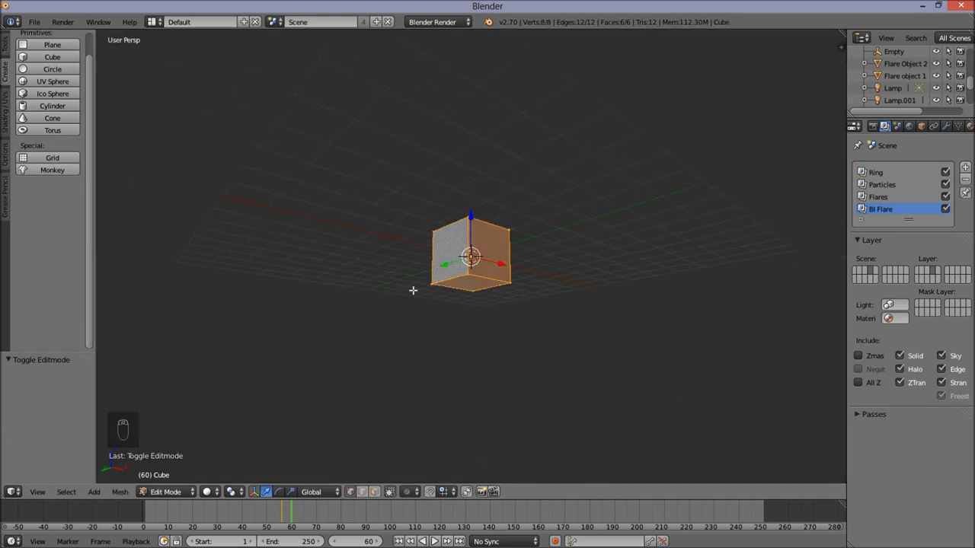
scroll(412, 290, up, 2)
scroll(412, 290, up, 1)
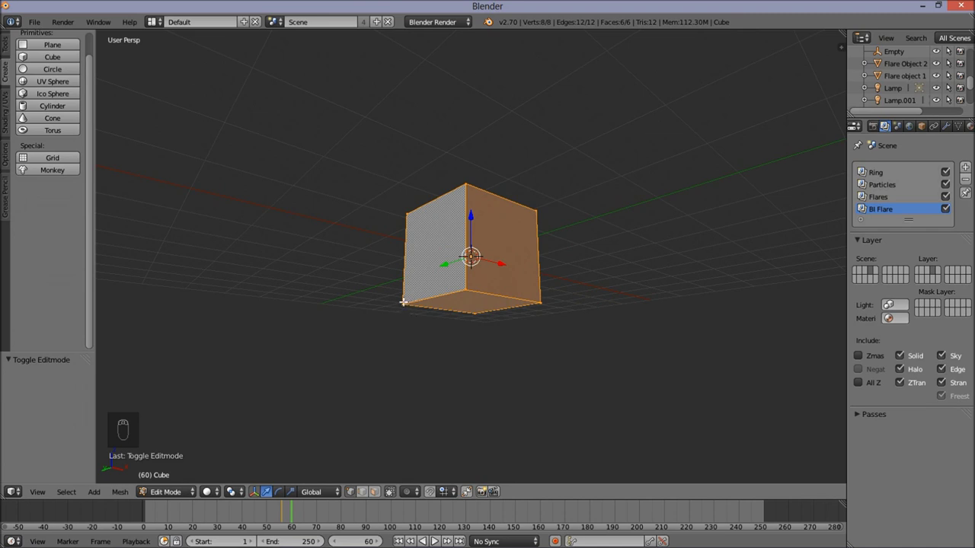
shift+right_click(404, 302)
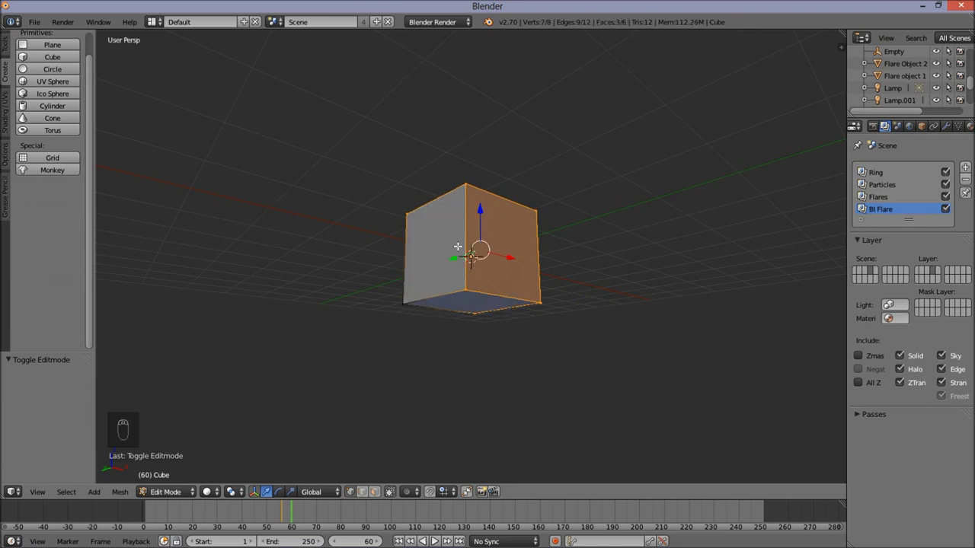
key(x)
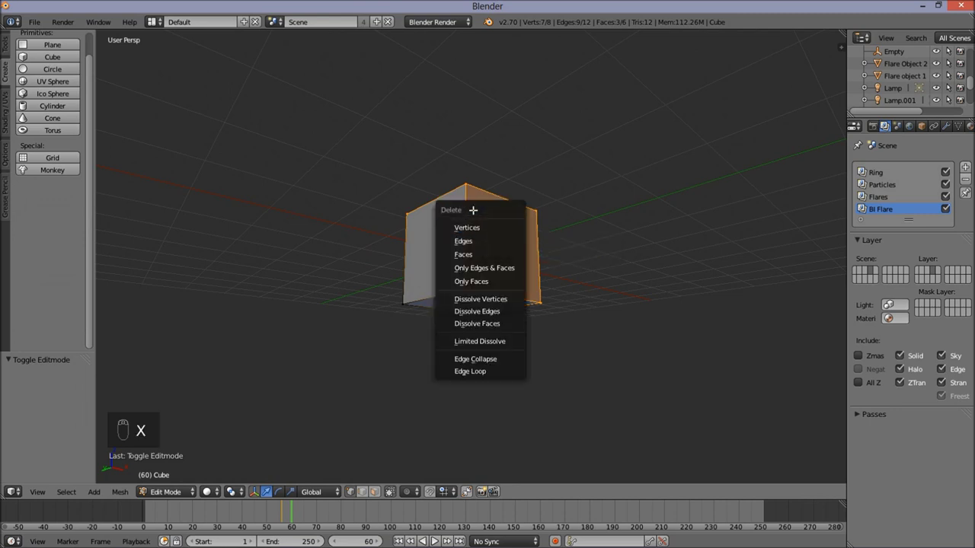
click(478, 227)
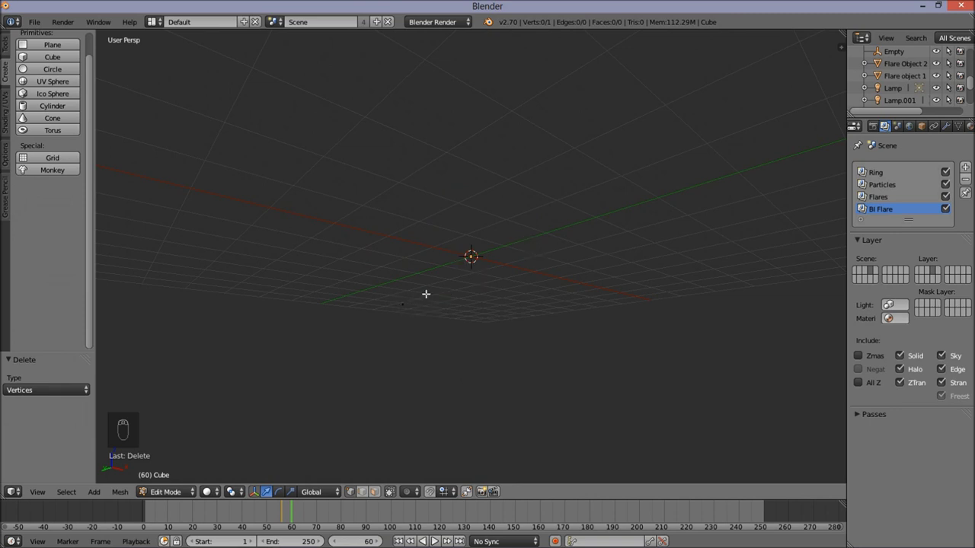
key(Tab)
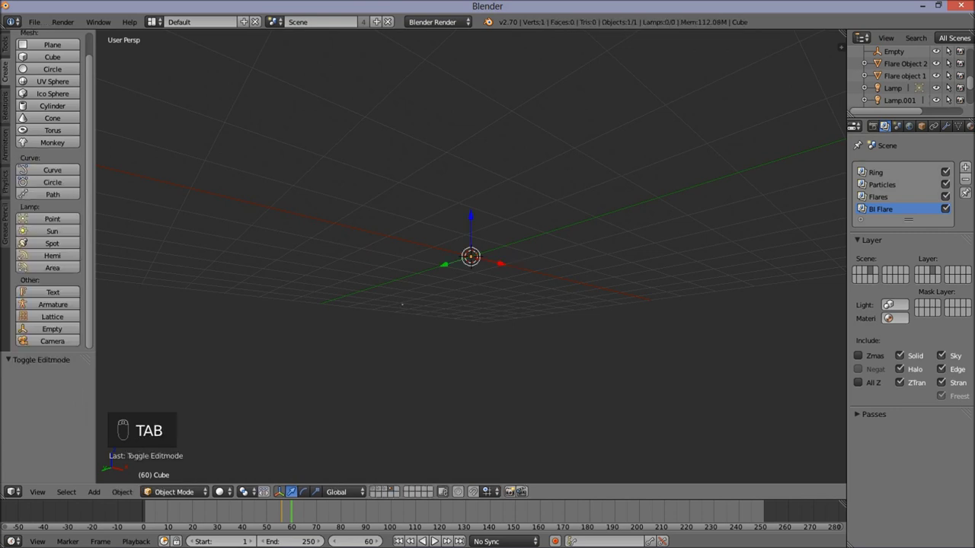
- Scale the single-vertex object to 0 so its vertex collapses onto the origin, and return to the camera view
key(s)
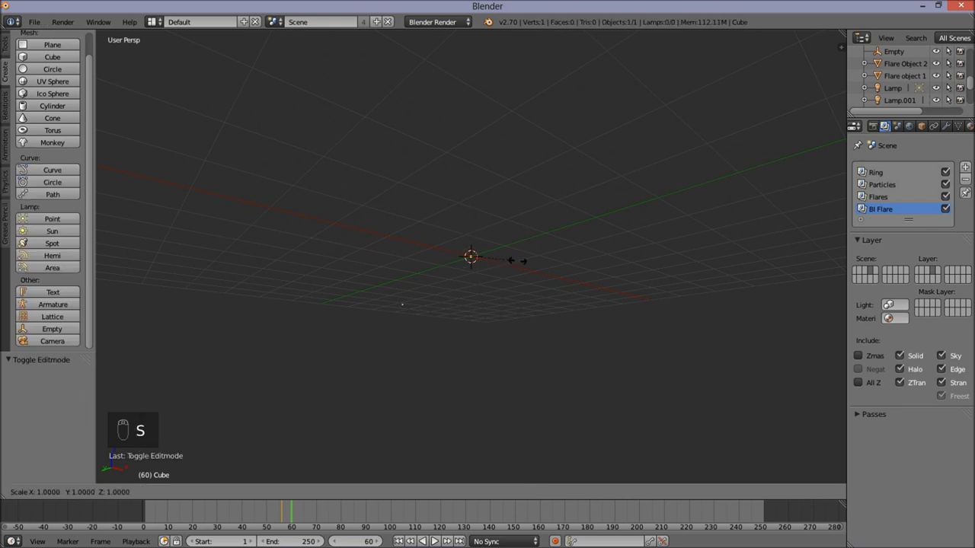
key(0)
click(517, 260)
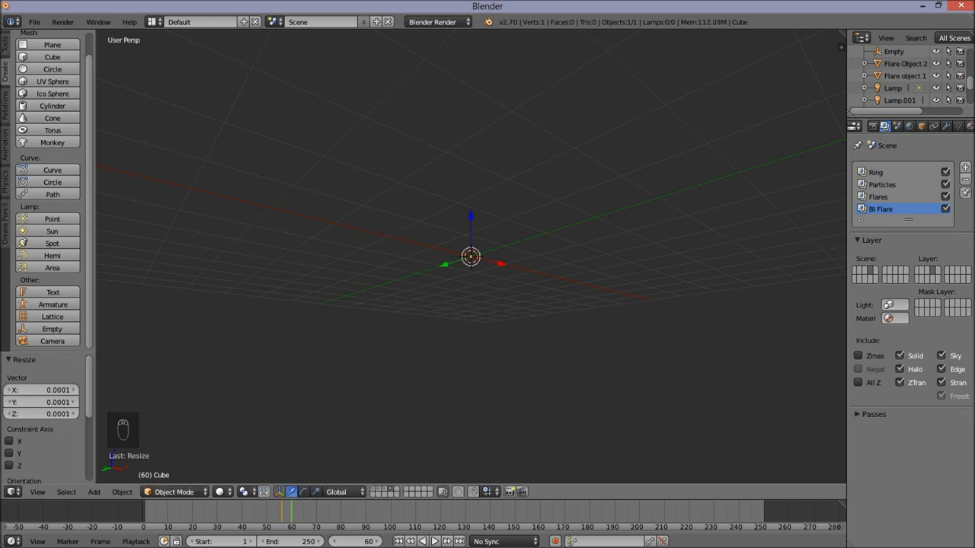
key(KP_0)
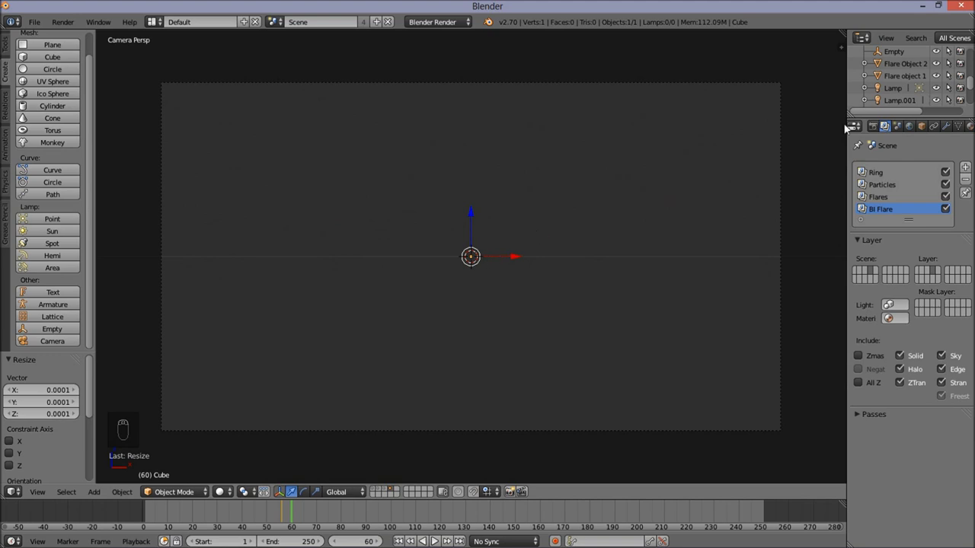
- Give the object a new Halo material with a halo size of 0.1
click(968, 128)
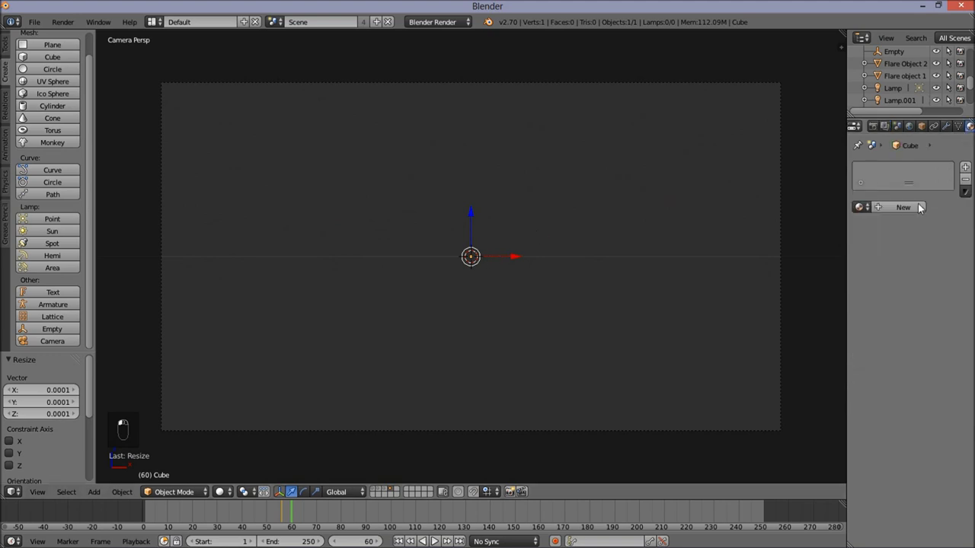
click(906, 207)
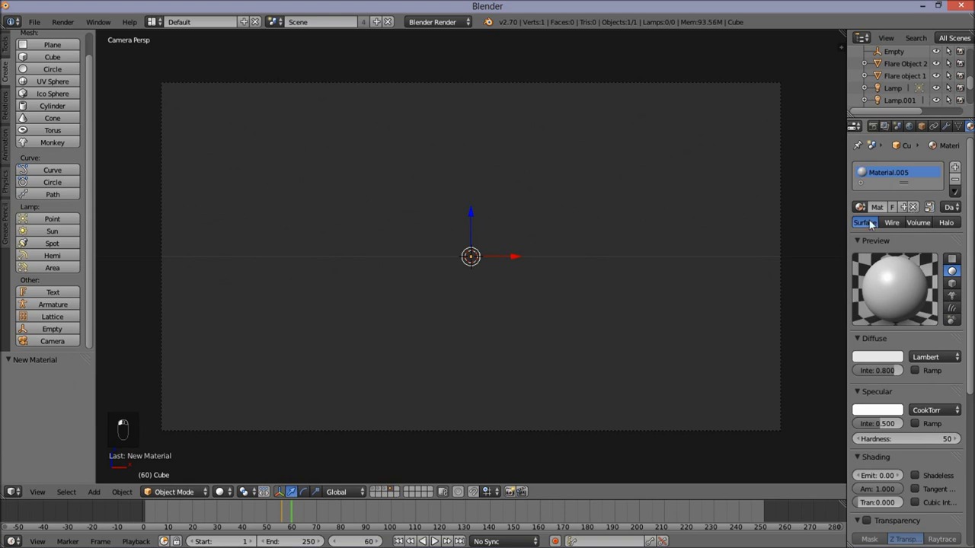
click(944, 222)
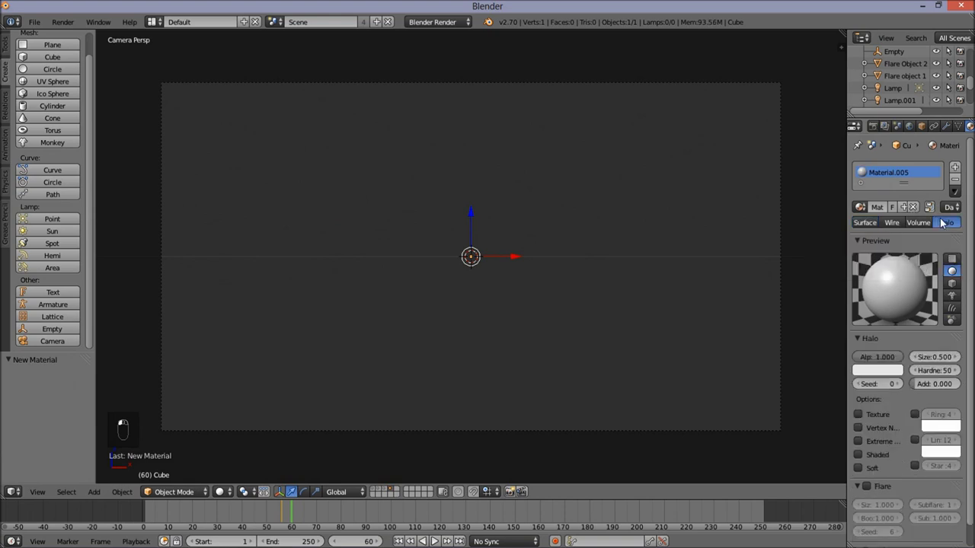
click(943, 362)
text(0.1)
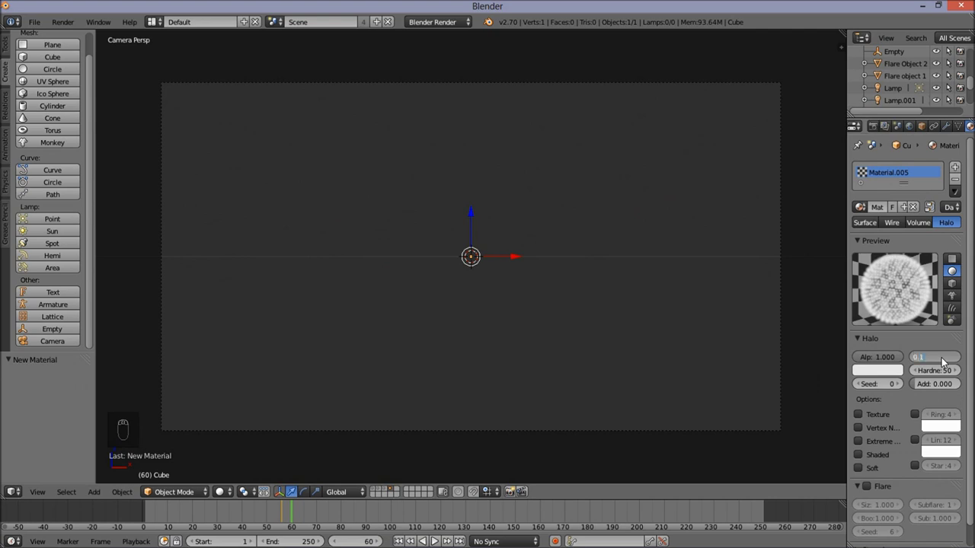
key(Return)
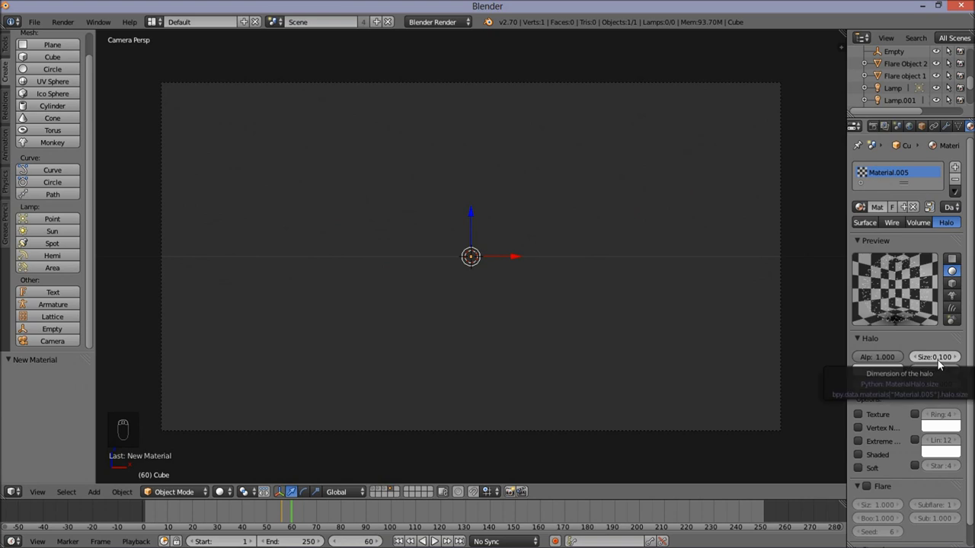
- Enable Extreme Alpha and Flare on the halo material, with a flare size of 17.5 and 10 subflares
scroll(938, 366, down, 1)
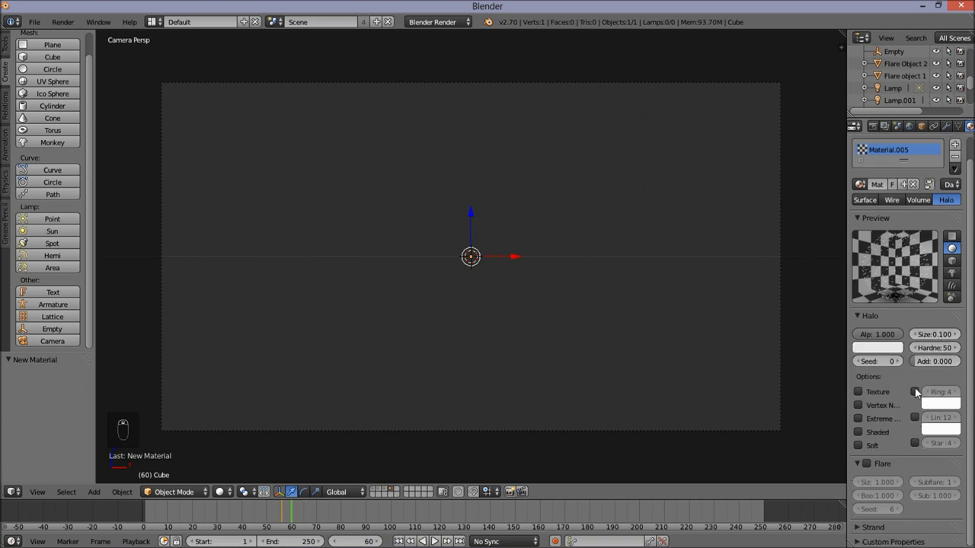
click(915, 391)
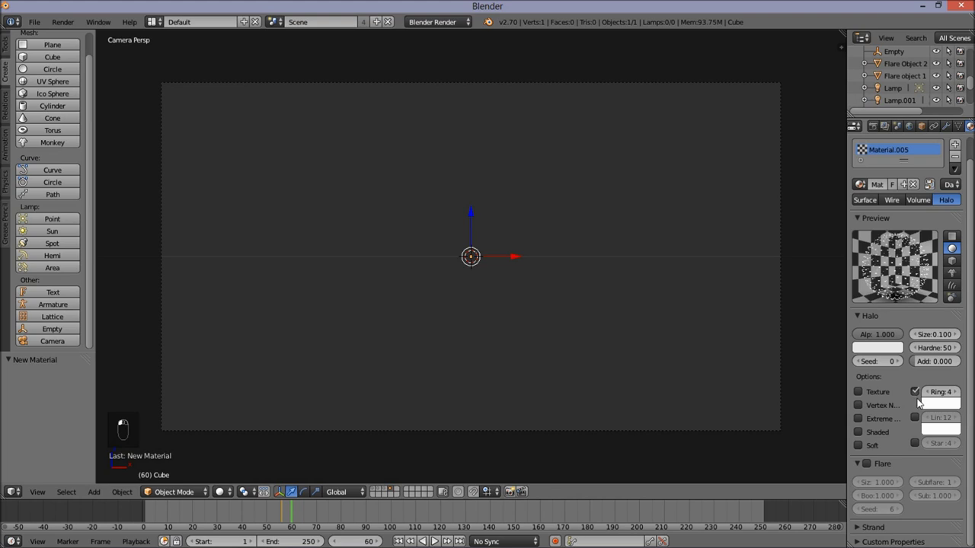
click(916, 396)
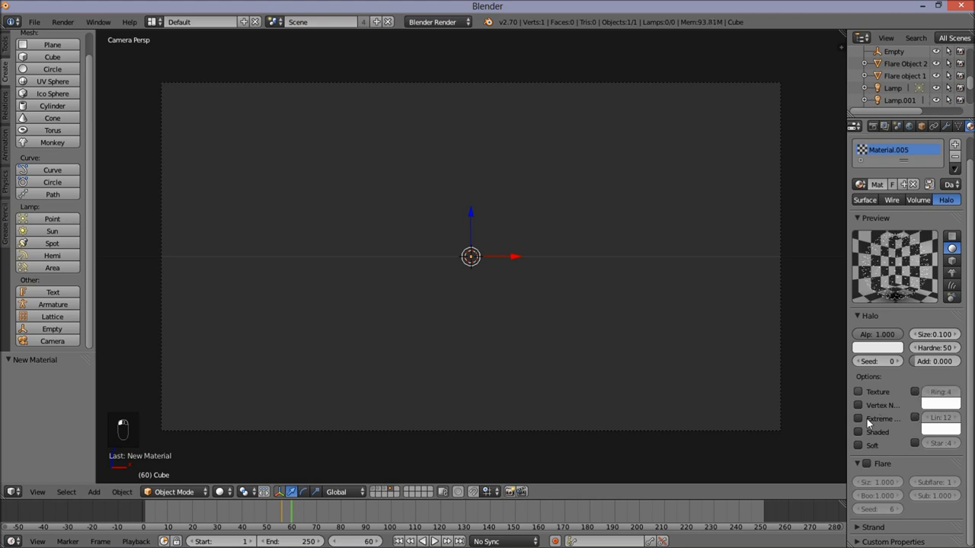
click(866, 464)
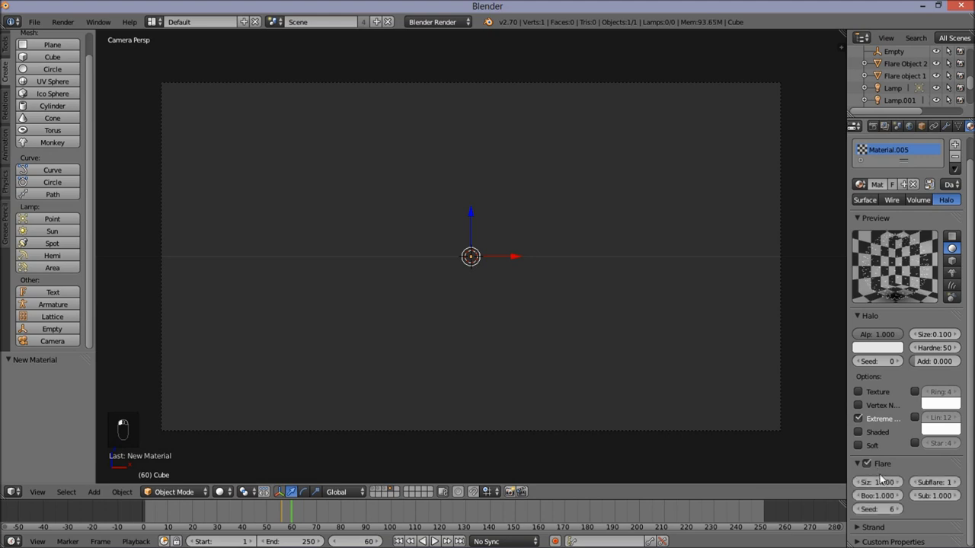
click(883, 482)
click(939, 483)
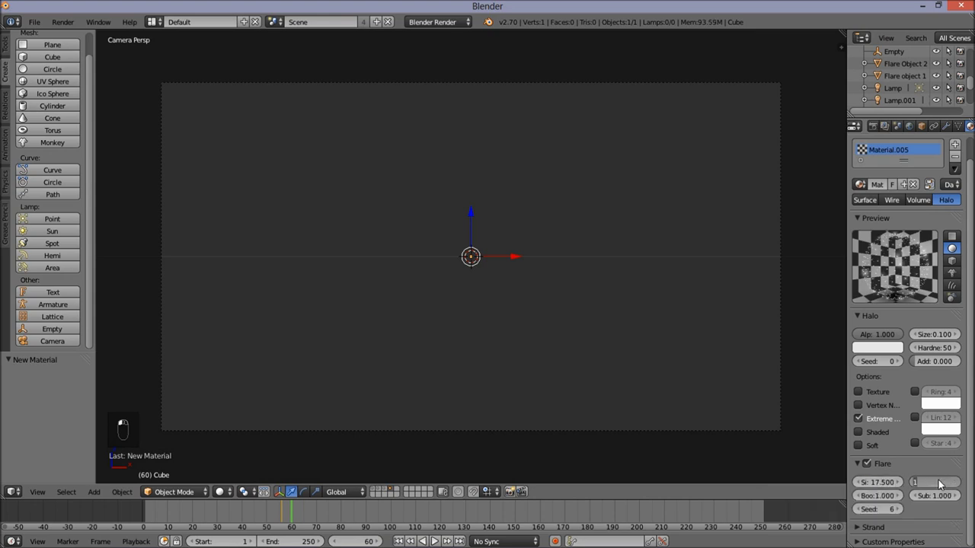
text(10)
key(Return)
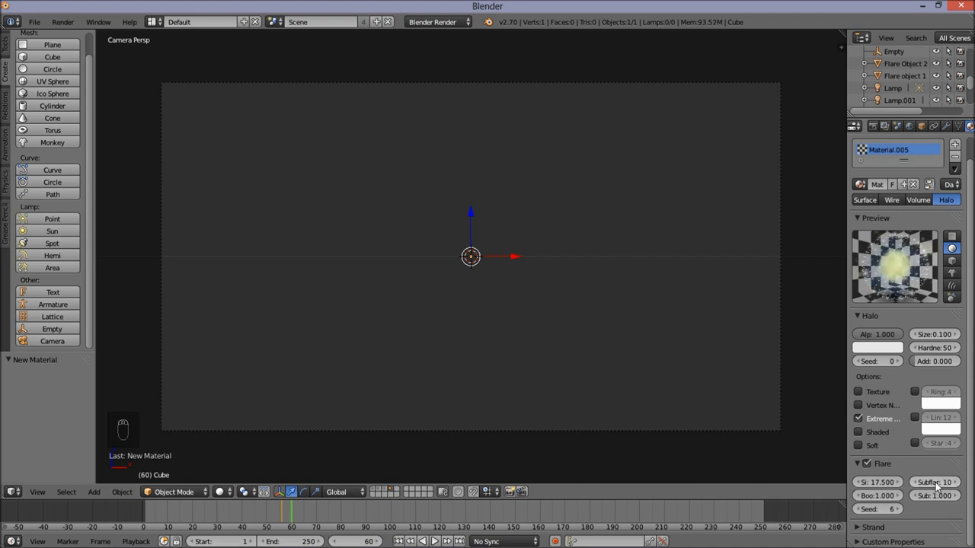
- Set the flare's subsize to 2, boost to 0.5 and seed to 98
click(925, 495)
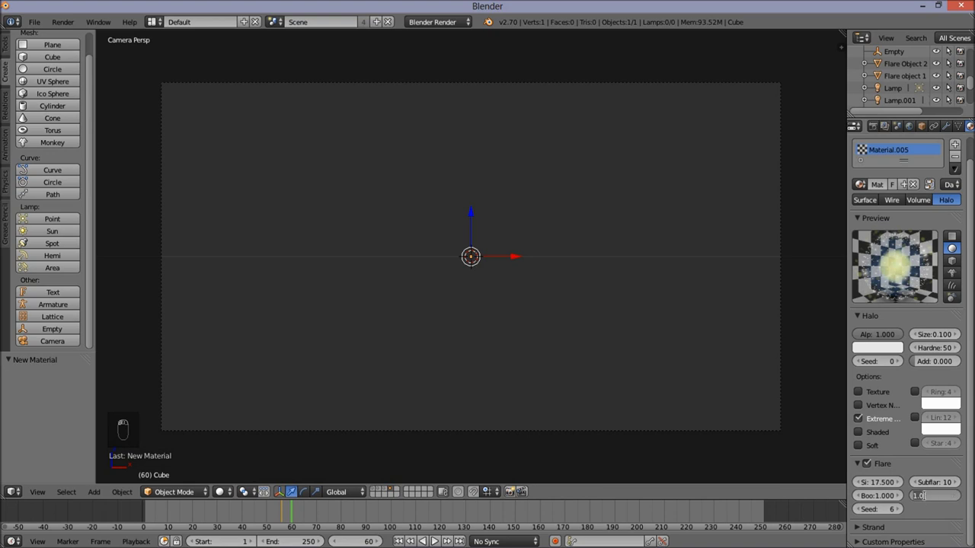
text(2)
key(Return)
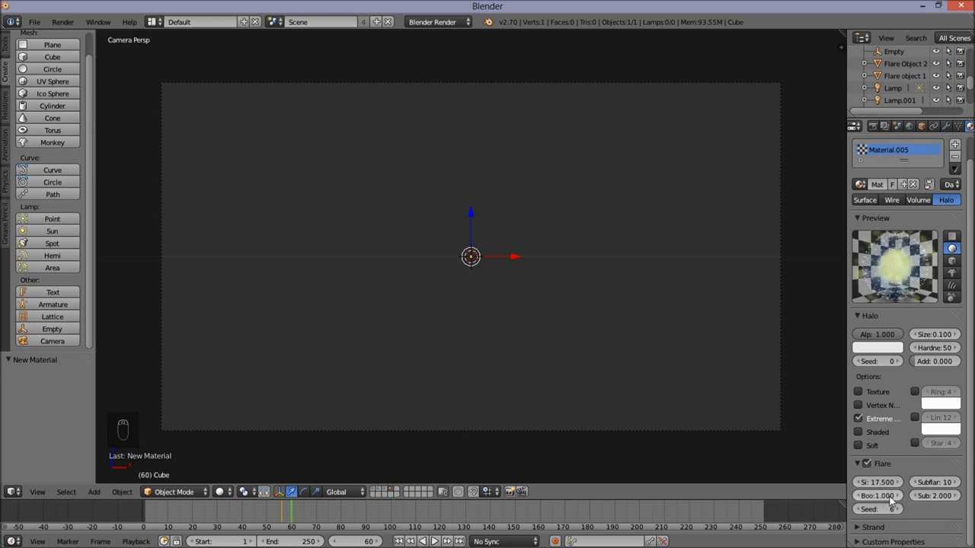
click(890, 496)
text(0.5)
key(Return)
click(884, 510)
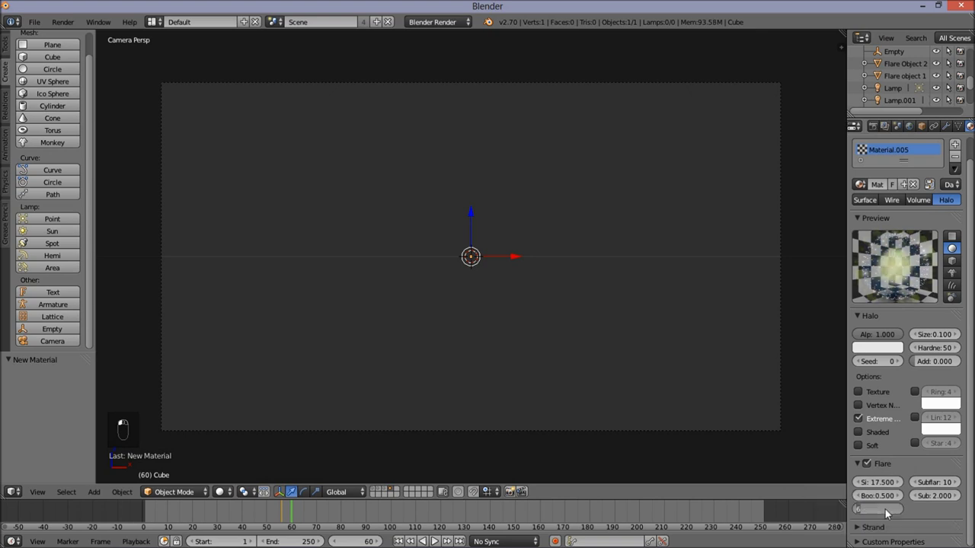
text(98)
key(Return)
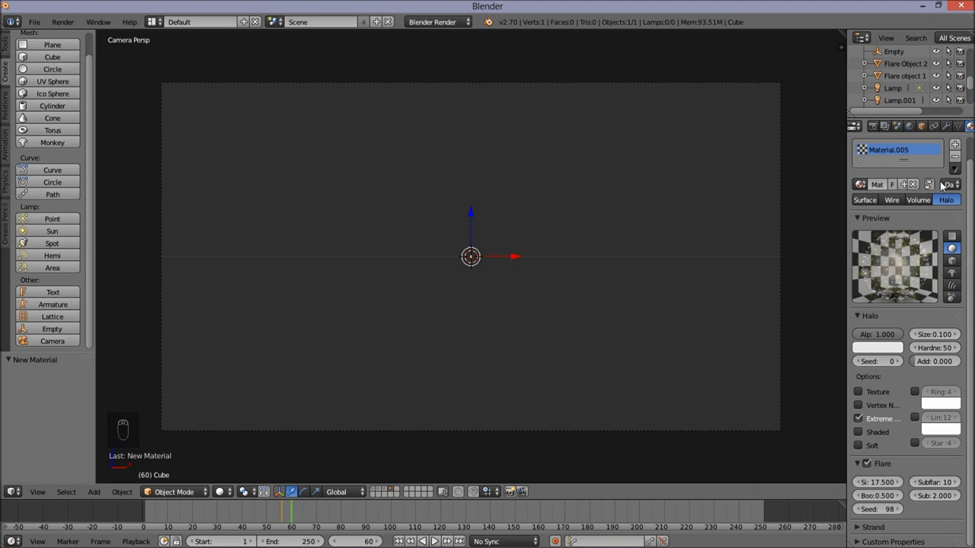
- Add a Follow Path constraint to the object with Path as its target
click(934, 126)
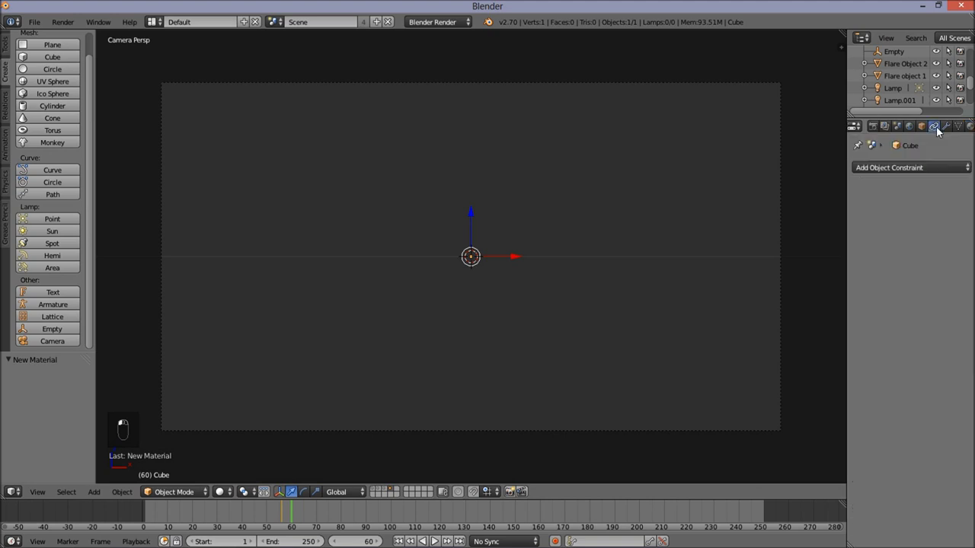
click(889, 169)
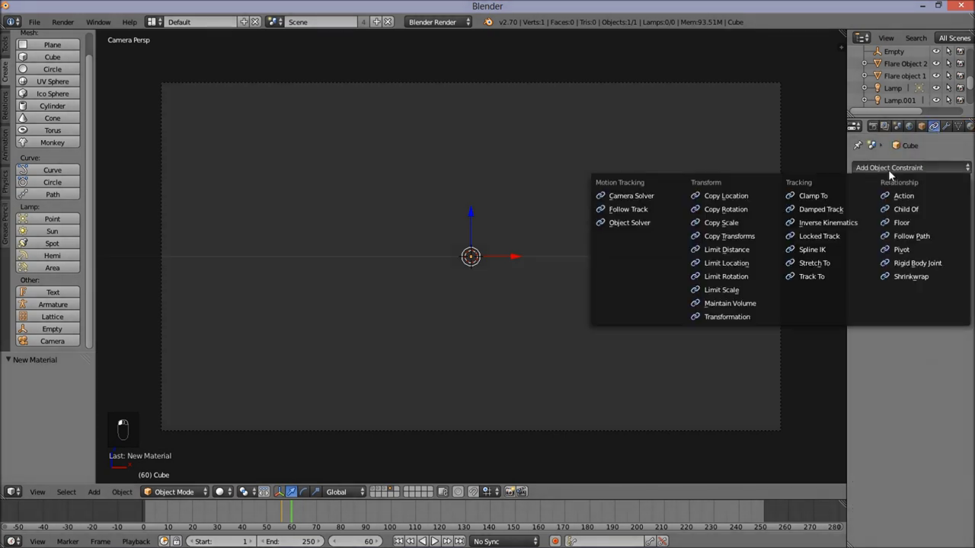
click(936, 235)
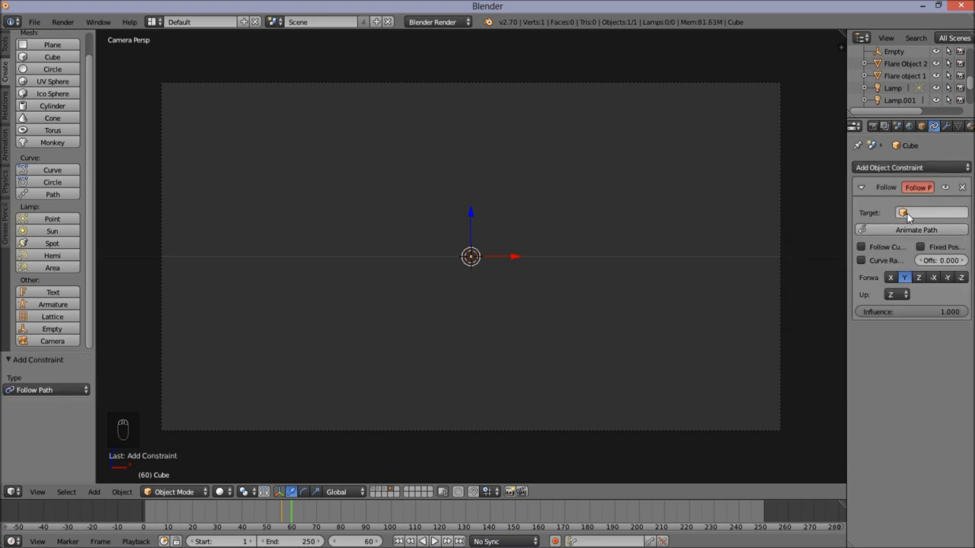
click(906, 216)
click(864, 278)
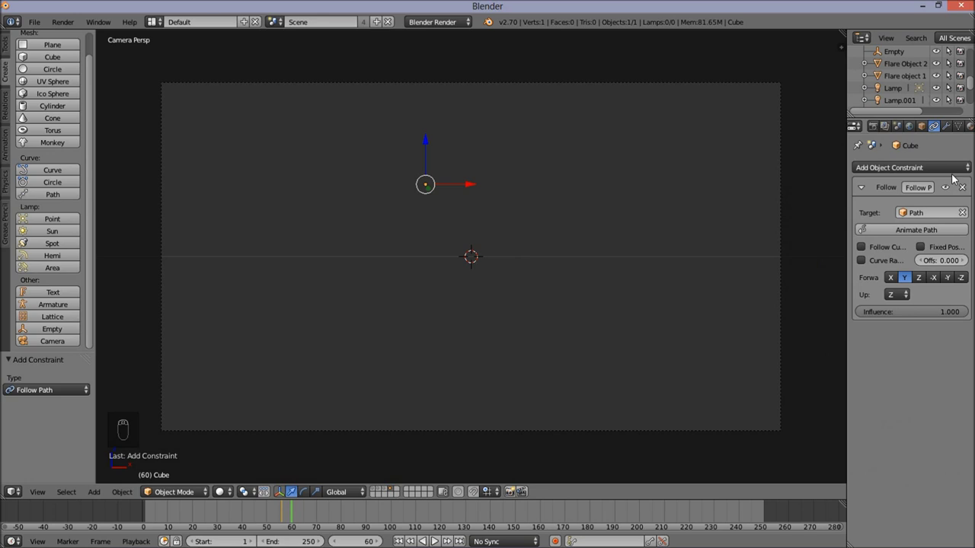
- Go to frame 37 and darken the colour of the object's halo material
click(969, 127)
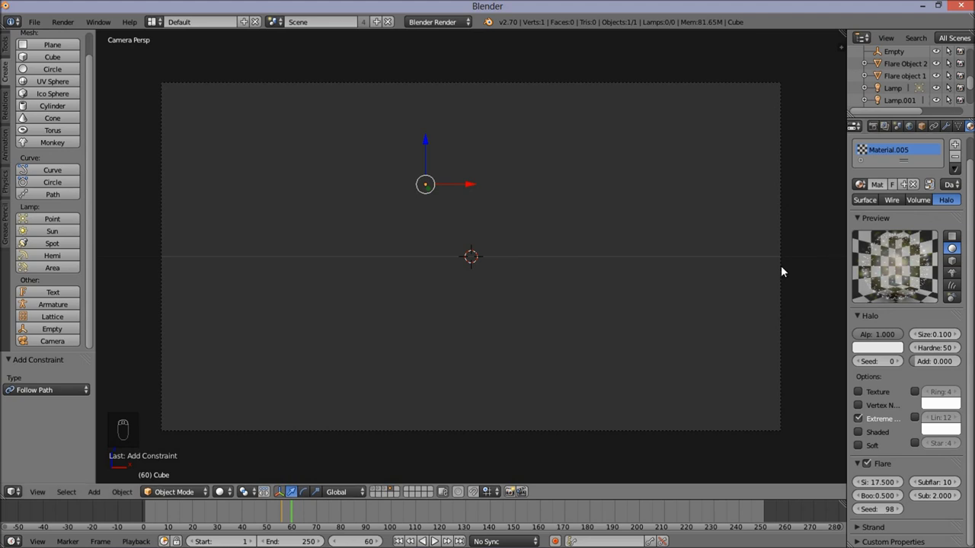
click(365, 542)
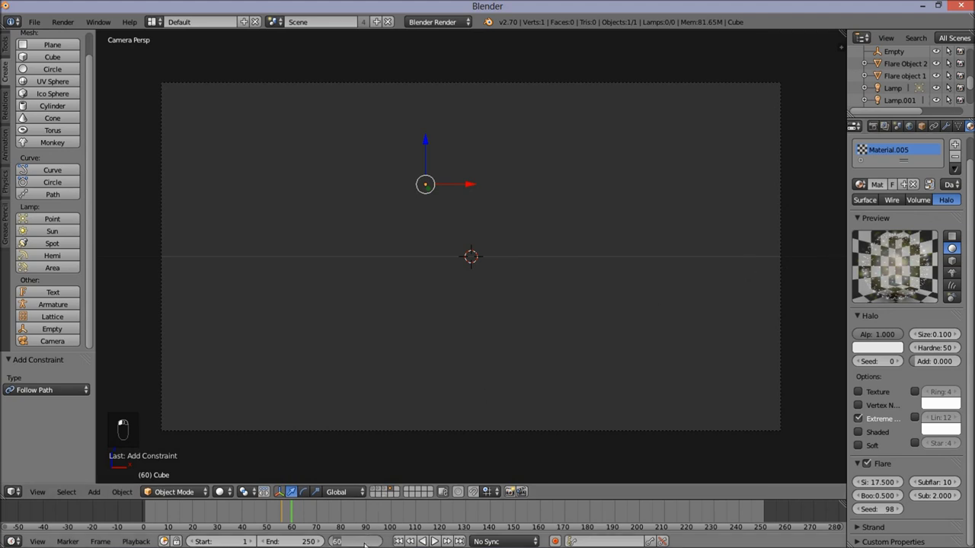
text(37)
key(Return)
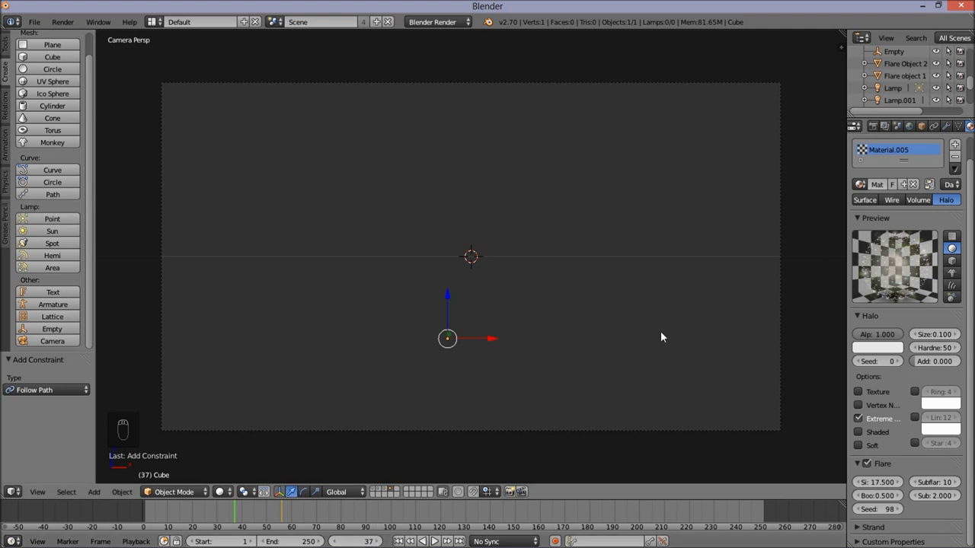
click(881, 348)
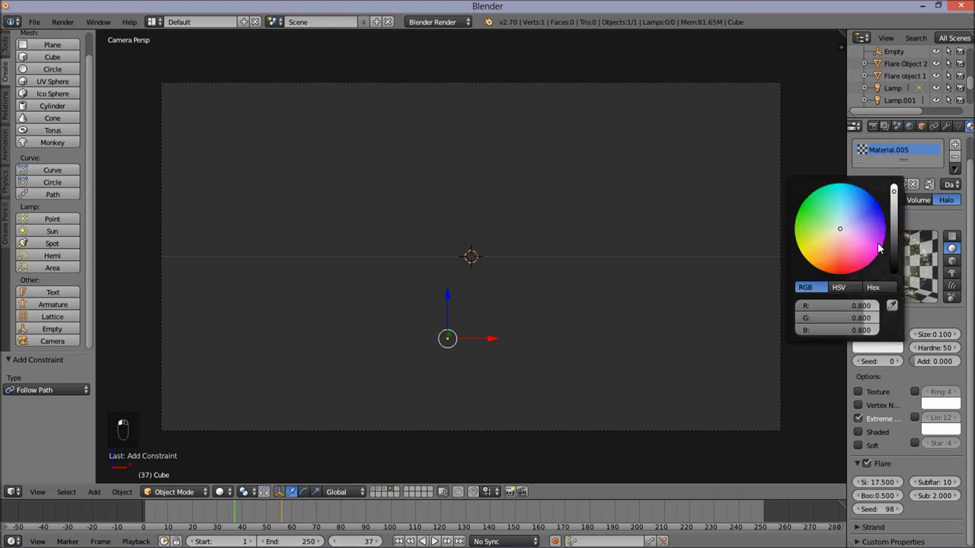
drag(894, 242, 888, 328)
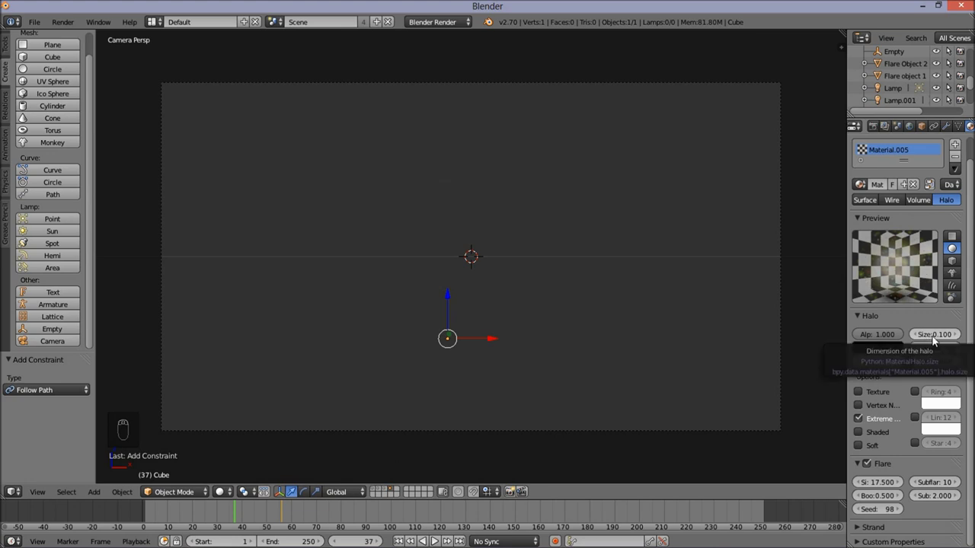
- Keyframe the halo's size and colour at frame 37, and at frame 56 with size 0.3 and a white colour
key(i)
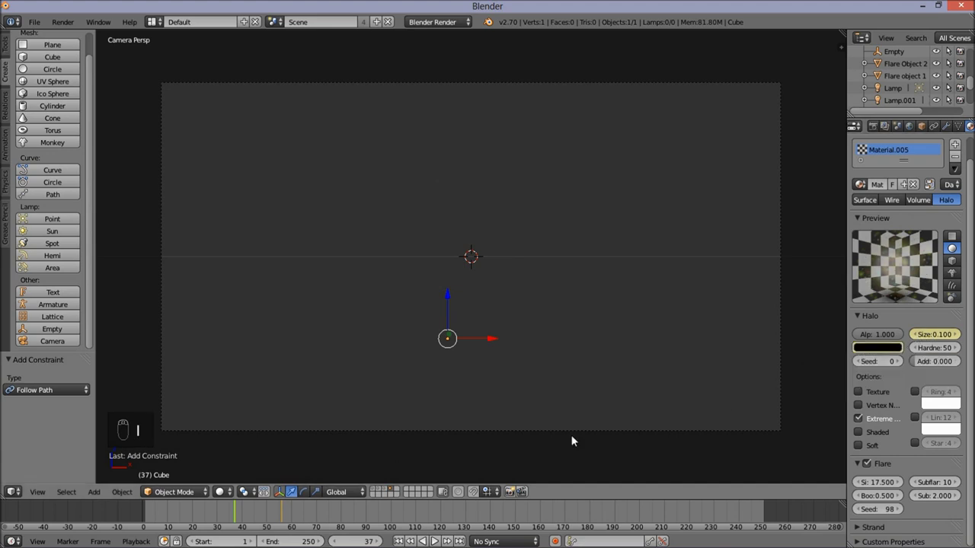
click(363, 542)
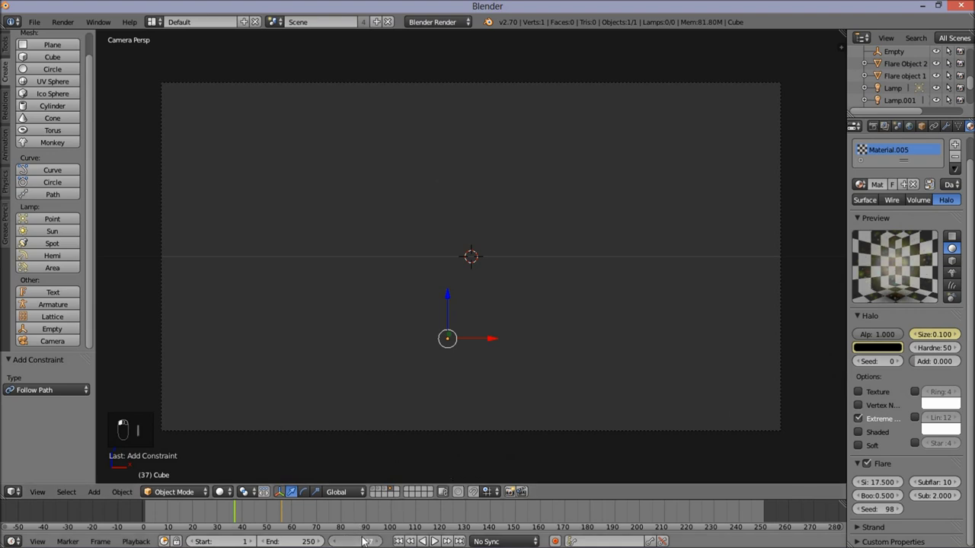
text(56)
key(Return)
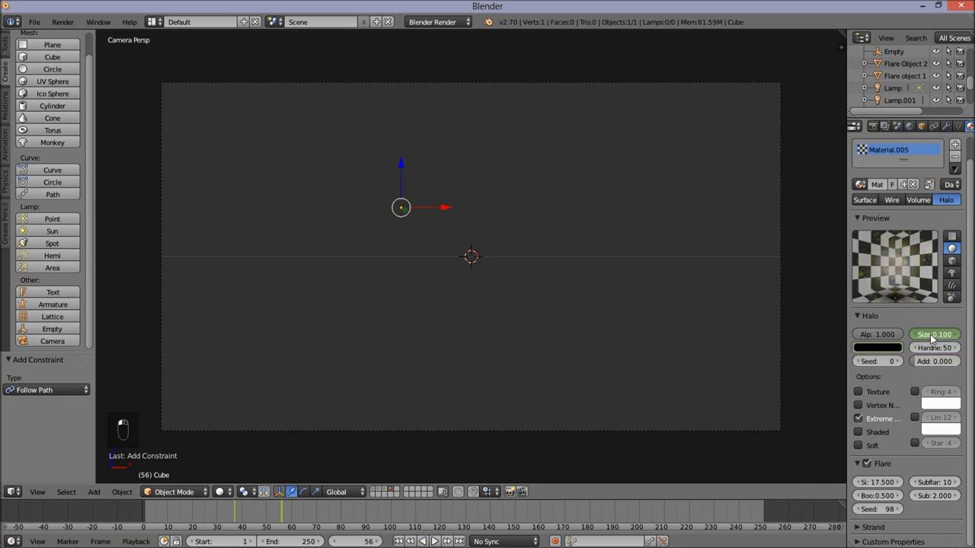
text(0.3)
key(Return)
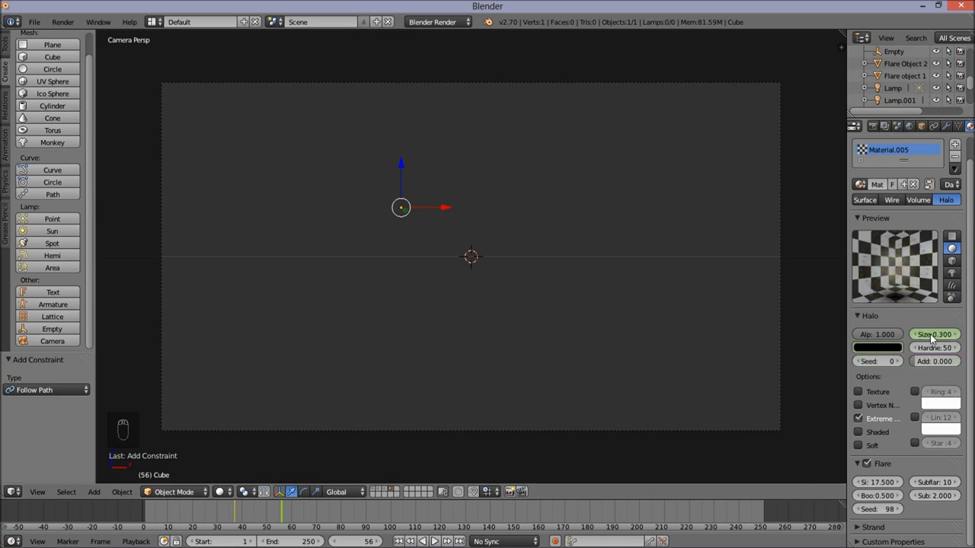
click(888, 352)
drag(894, 272, 895, 187)
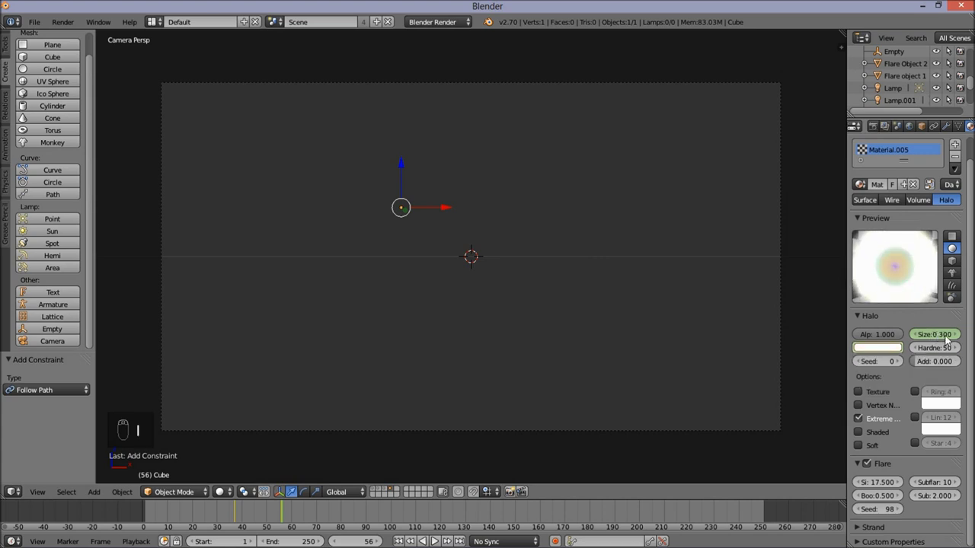
key(i)
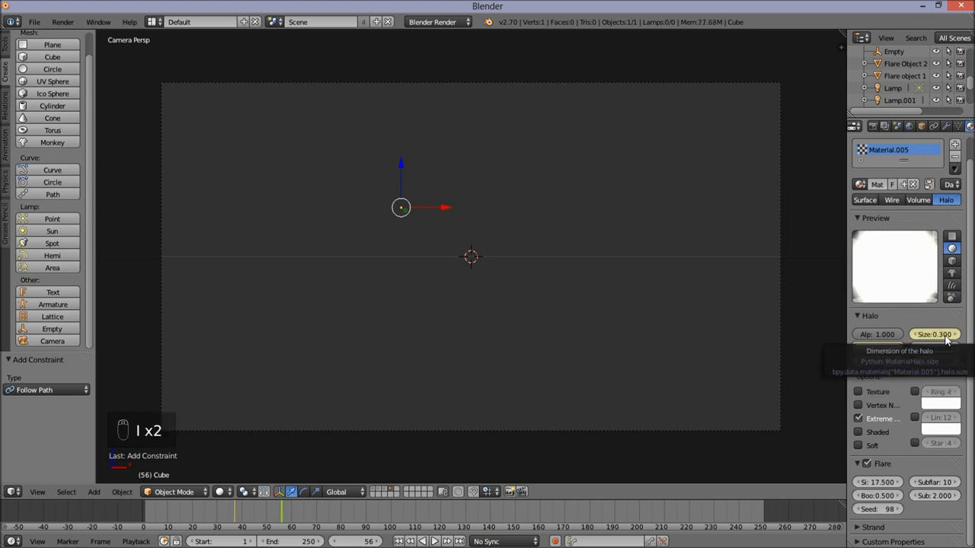
click(370, 543)
text(80)
key(Return)
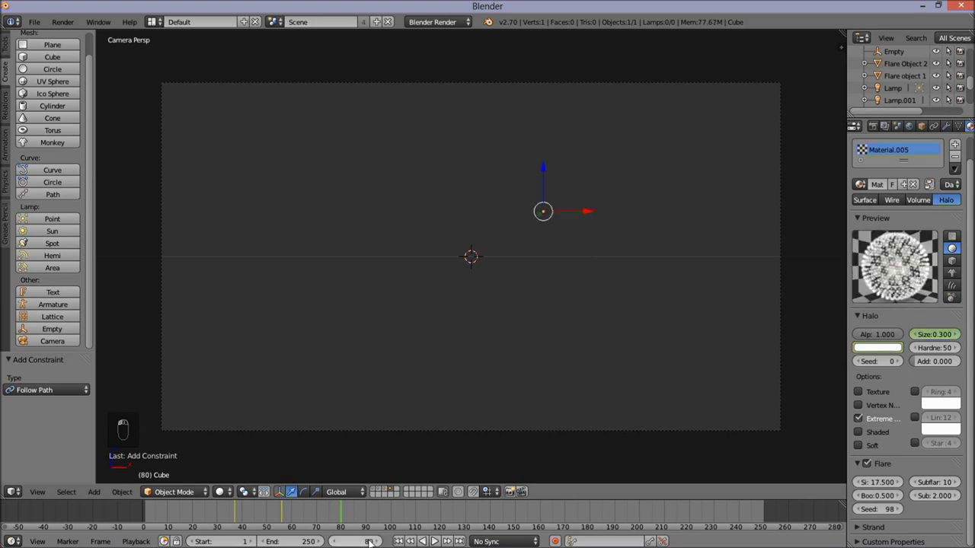
- At frame 70, set the halo size to 0.1, turn its colour black and keyframe both properties
click(369, 543)
text(70)
key(Return)
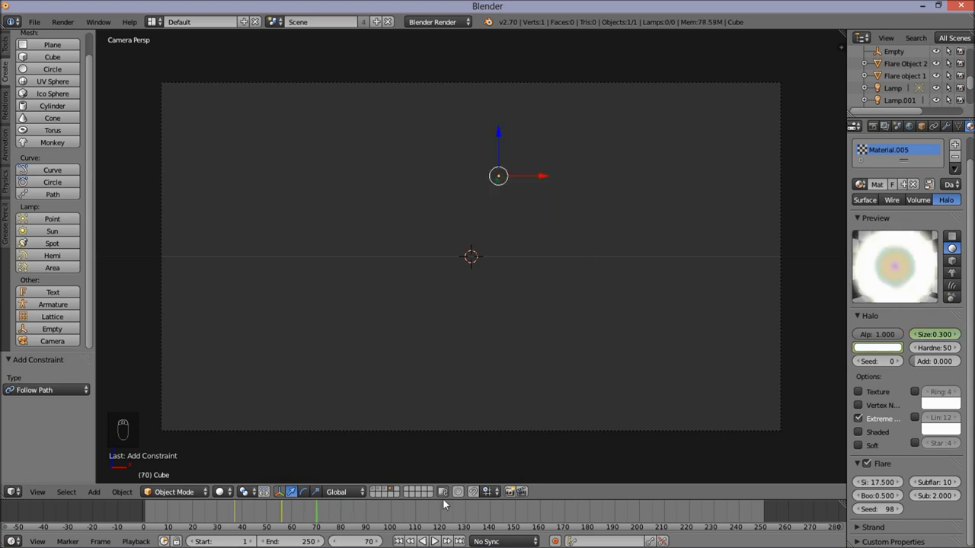
click(943, 335)
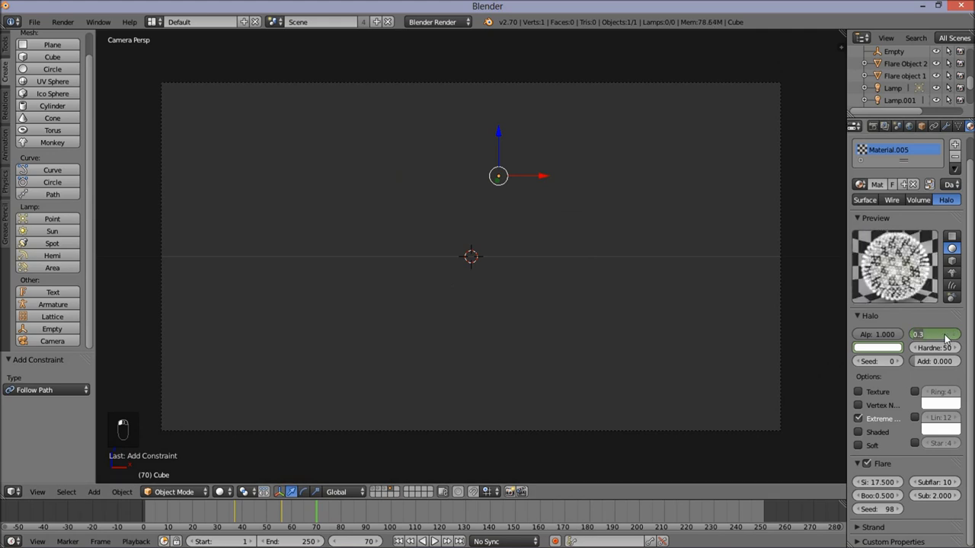
text(0.1)
key(Return)
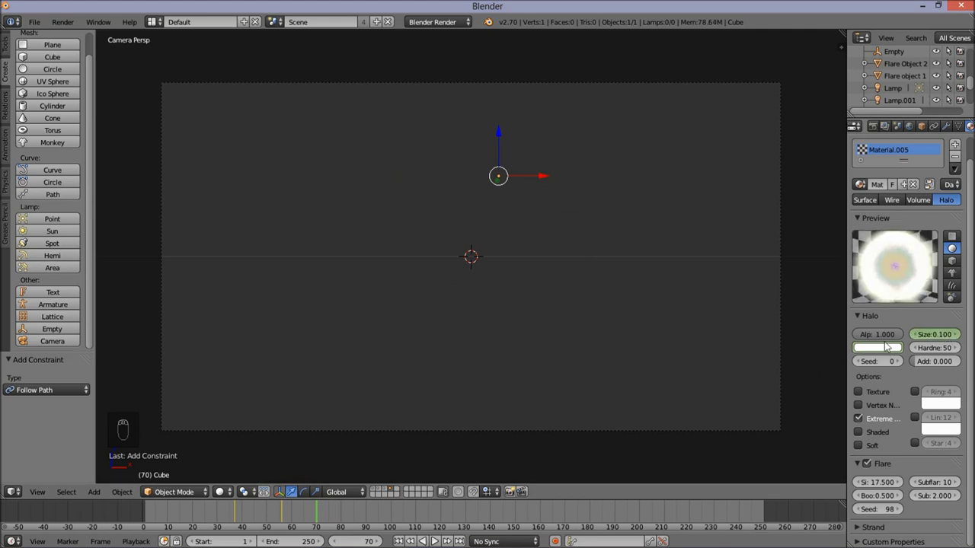
click(885, 347)
drag(895, 246, 899, 305)
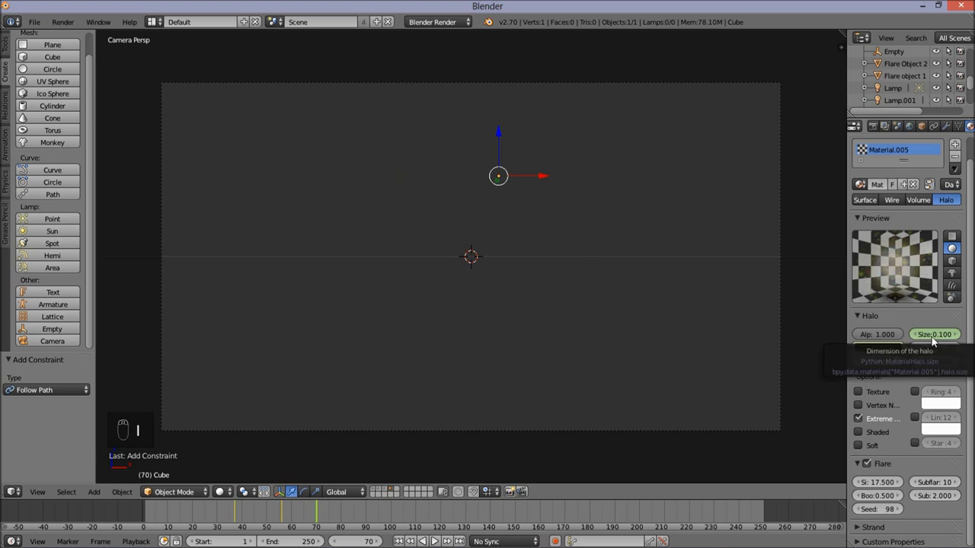
key(i)
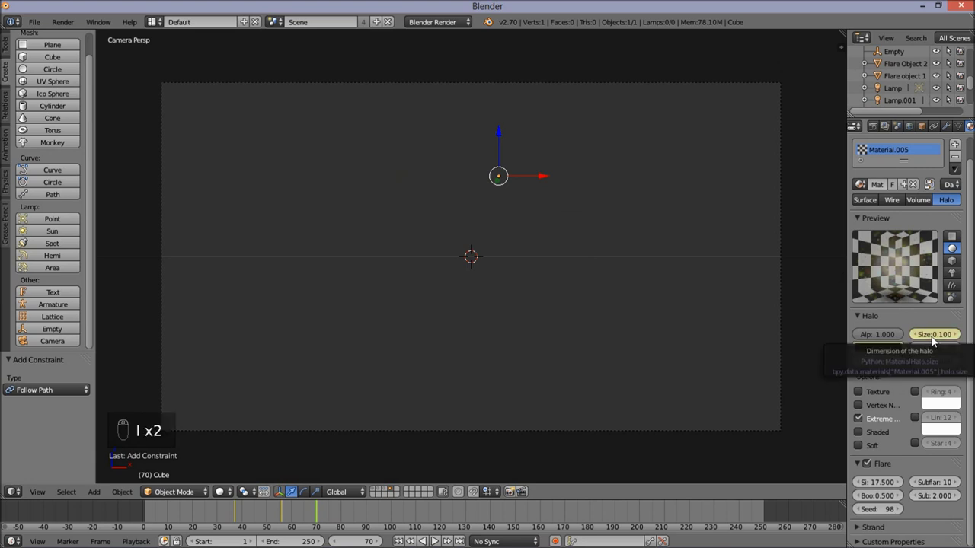
- Show the first two scene layers together with the flare's layer and render frame 56
shift+click(375, 491)
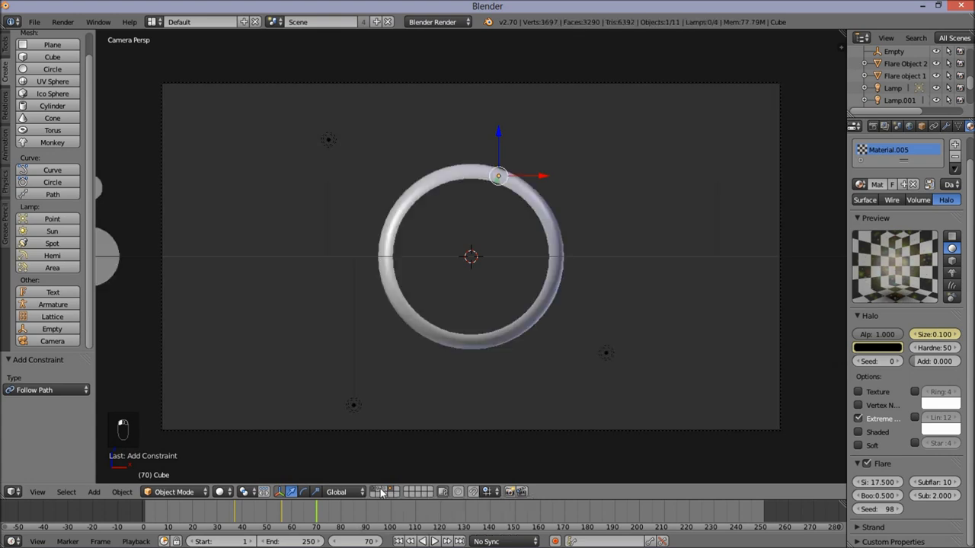
shift+click(383, 491)
drag(296, 526, 282, 521)
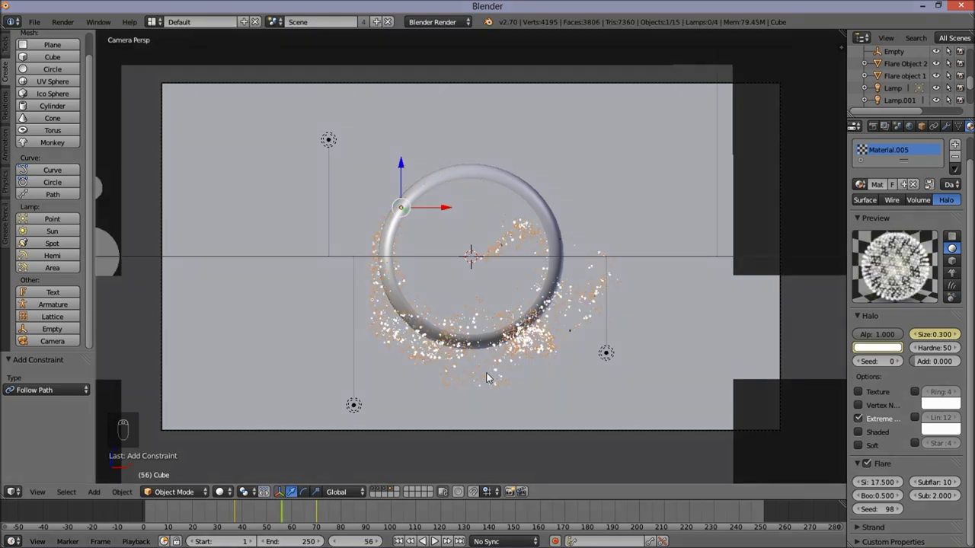
key(F12)
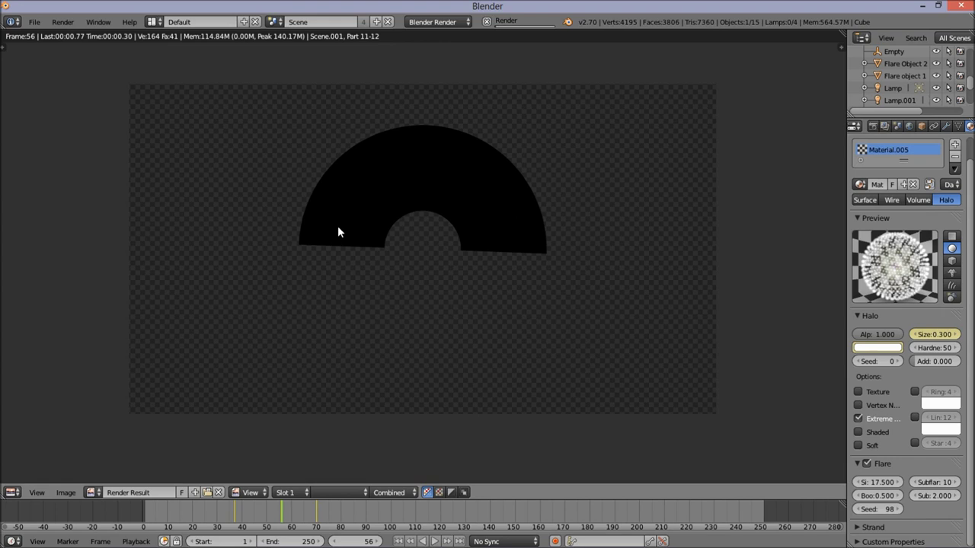
- In the Compositing layout, duplicate the final Add node and route it into both the Viewer and Composite outputs
click(151, 22)
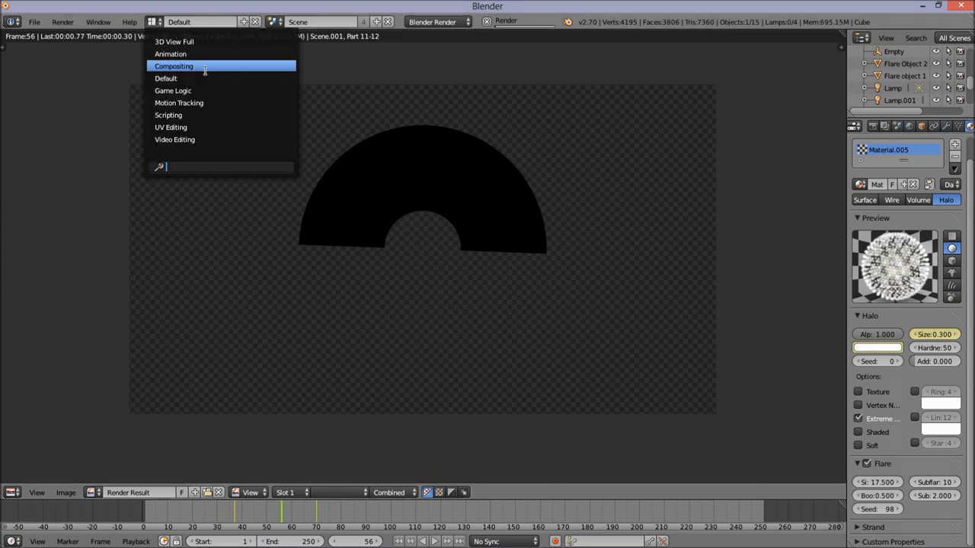
click(173, 66)
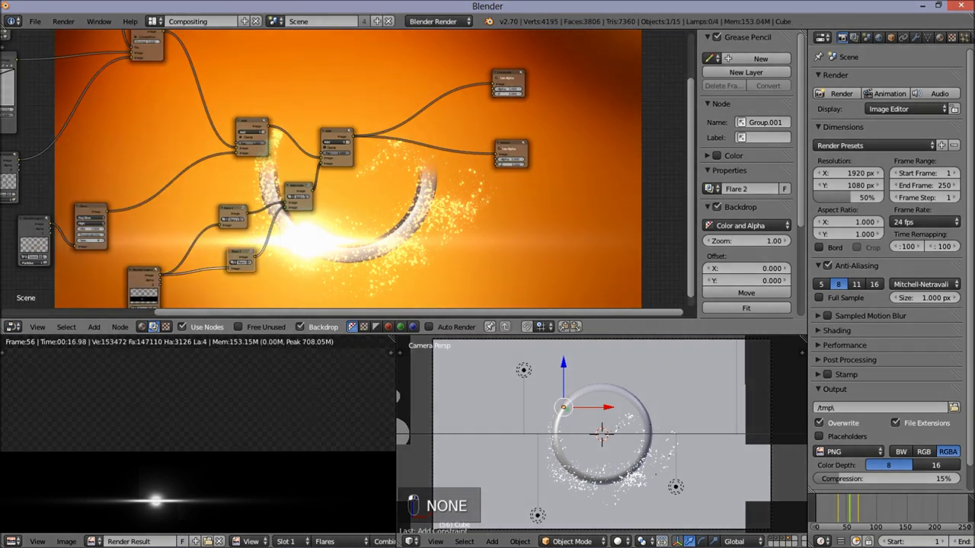
scroll(360, 131, up, 2)
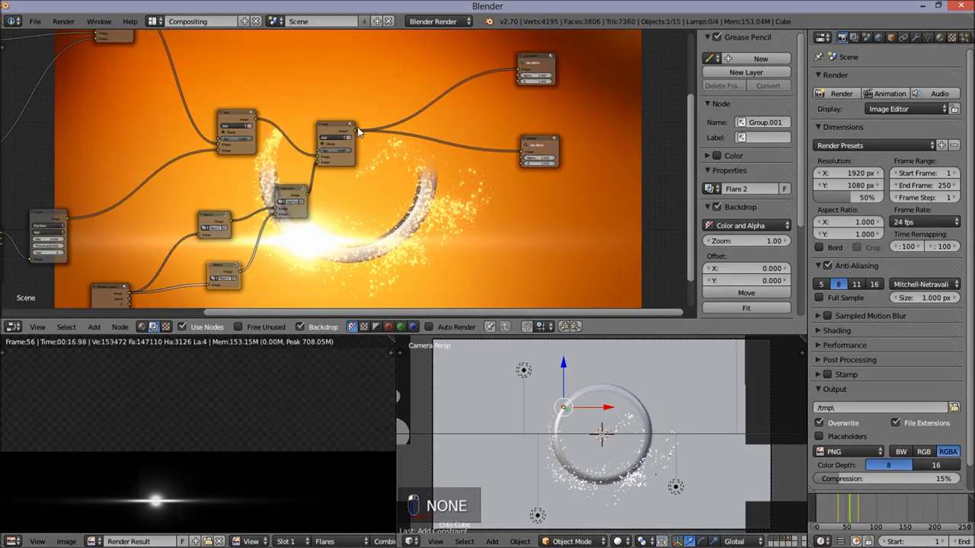
click(333, 132)
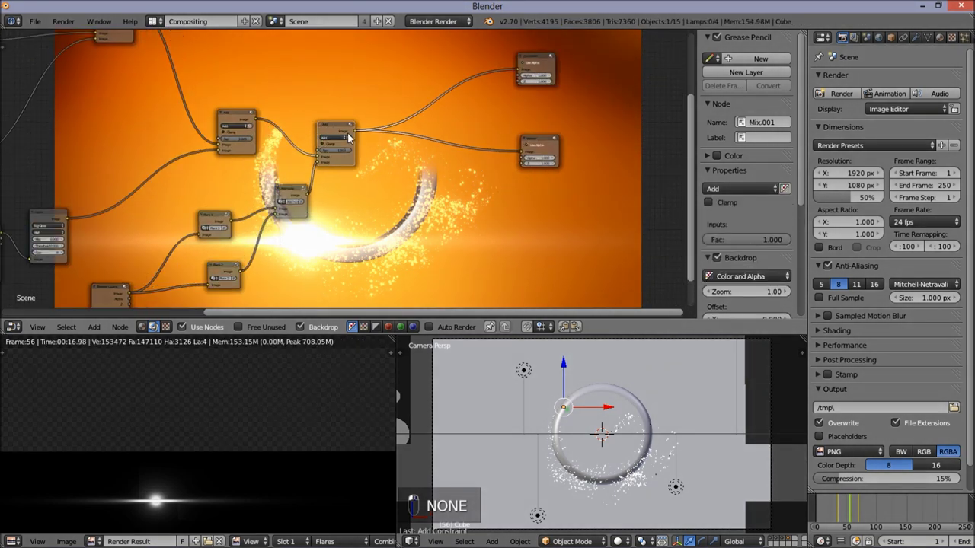
key(shift+d)
click(462, 145)
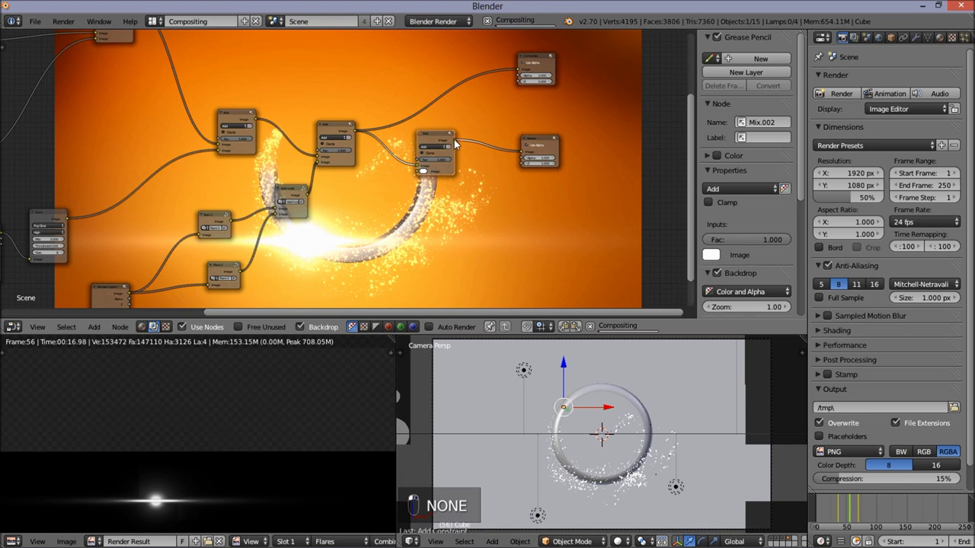
drag(509, 79, 453, 141)
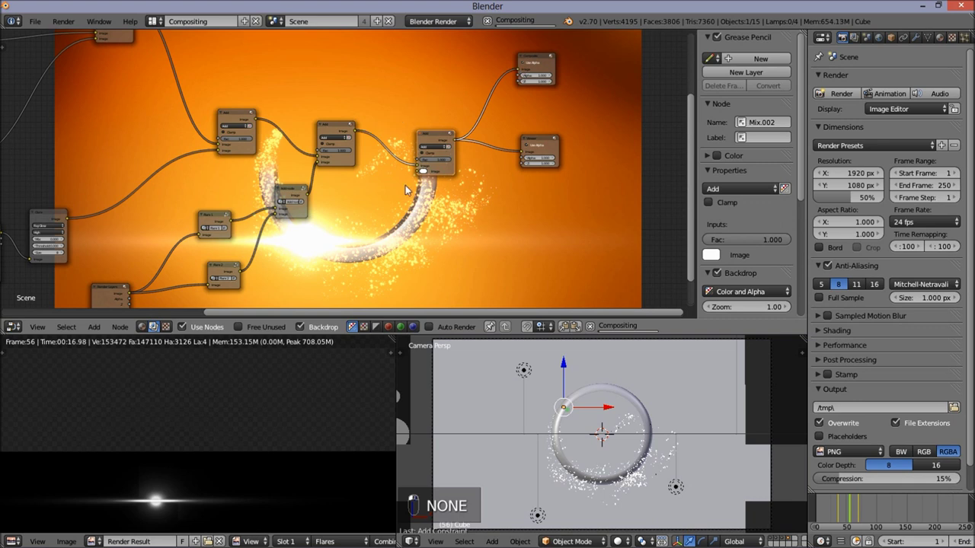
- Duplicate the Flares Render Layers node and connect its image to the new Add node's second image input
scroll(405, 190, up, 2)
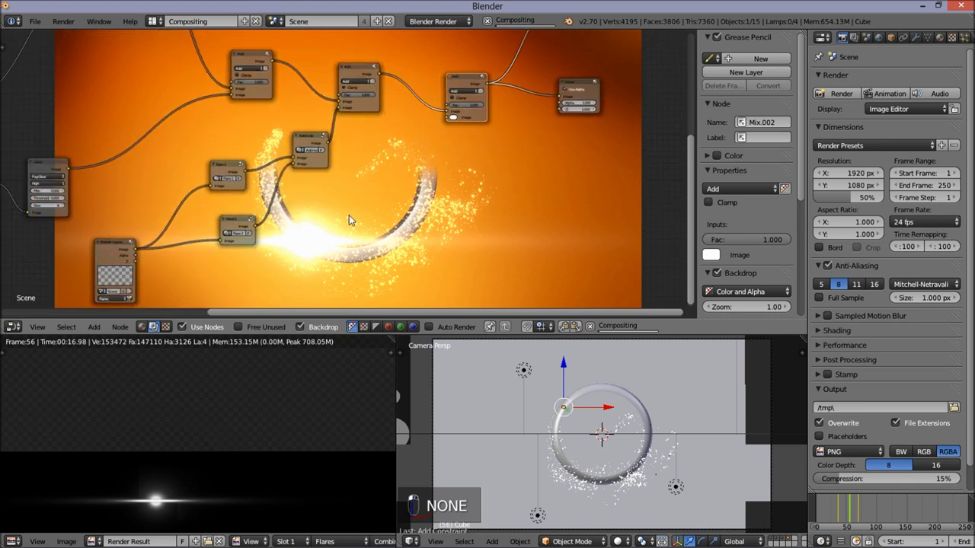
scroll(421, 153, up, 1)
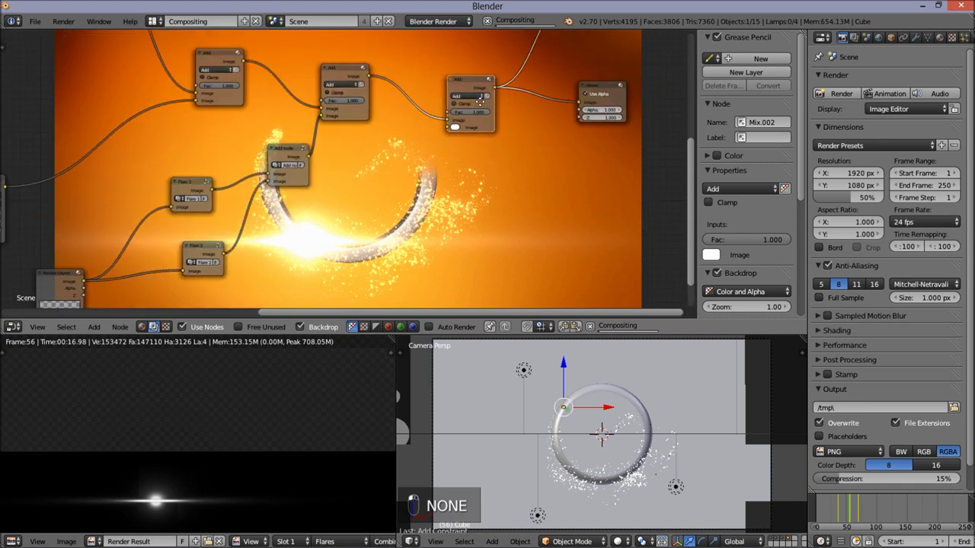
middle_drag(119, 297, 229, 156)
click(99, 234)
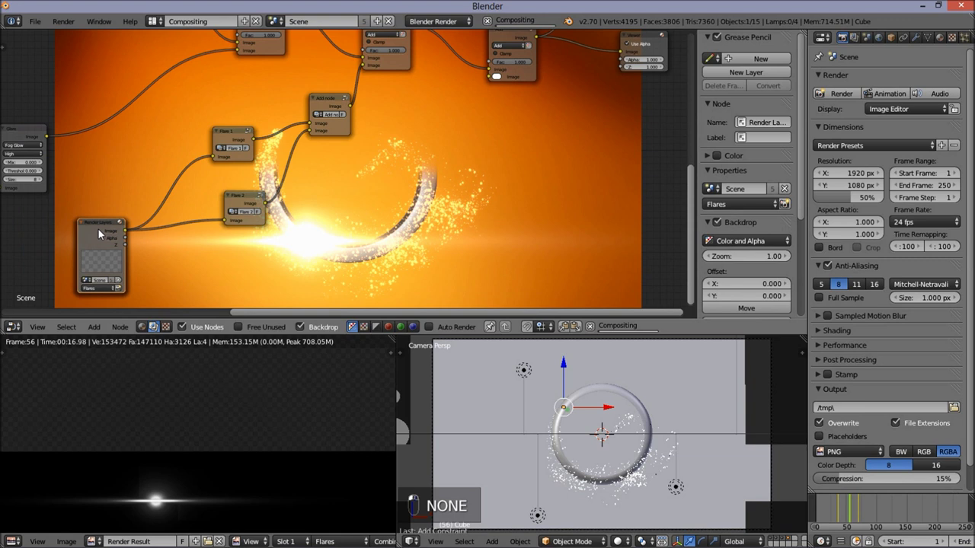
key(shift+d)
click(362, 190)
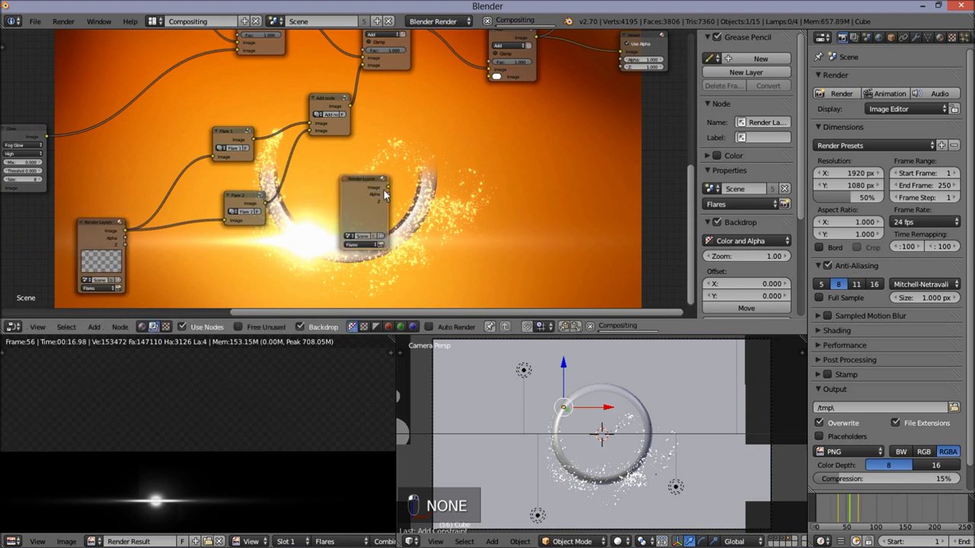
drag(387, 187, 493, 79)
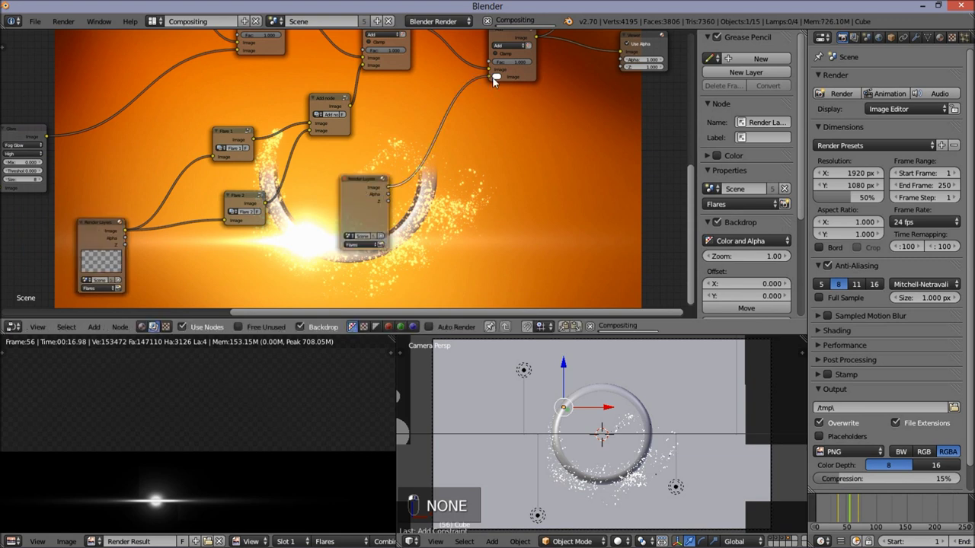
- Set the duplicated Render Layers node to the BI Flare layer and place it below the flare group nodes
scroll(492, 76, down, 2)
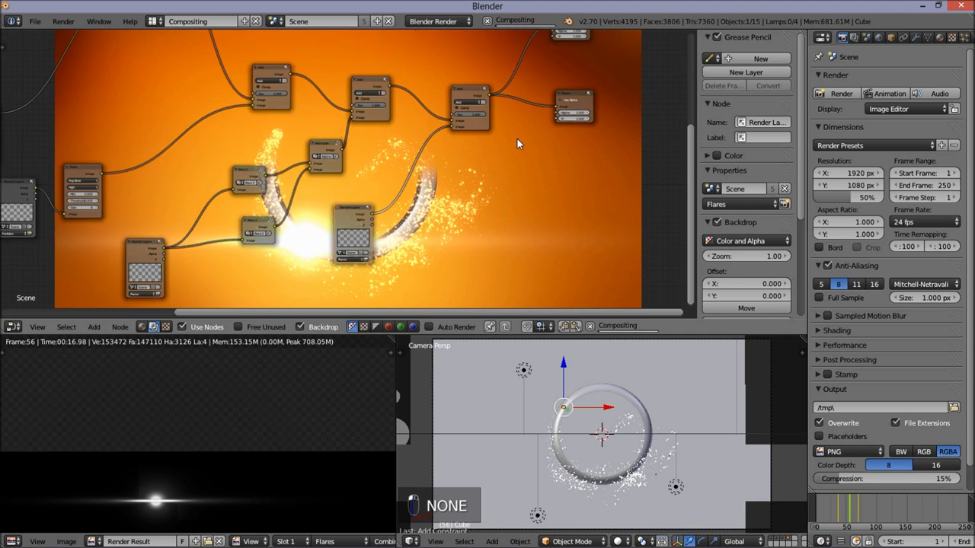
scroll(517, 138, down, 1)
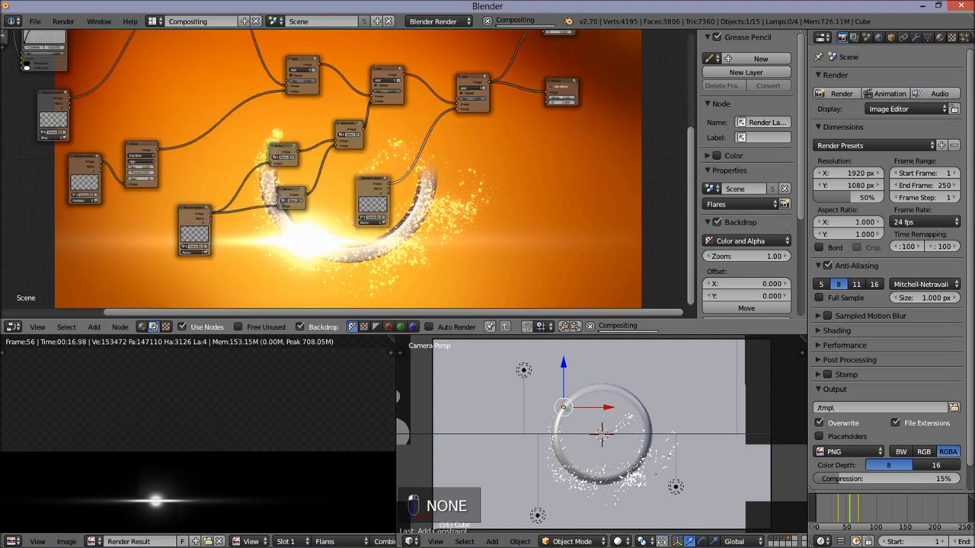
scroll(375, 206, up, 1)
click(375, 206)
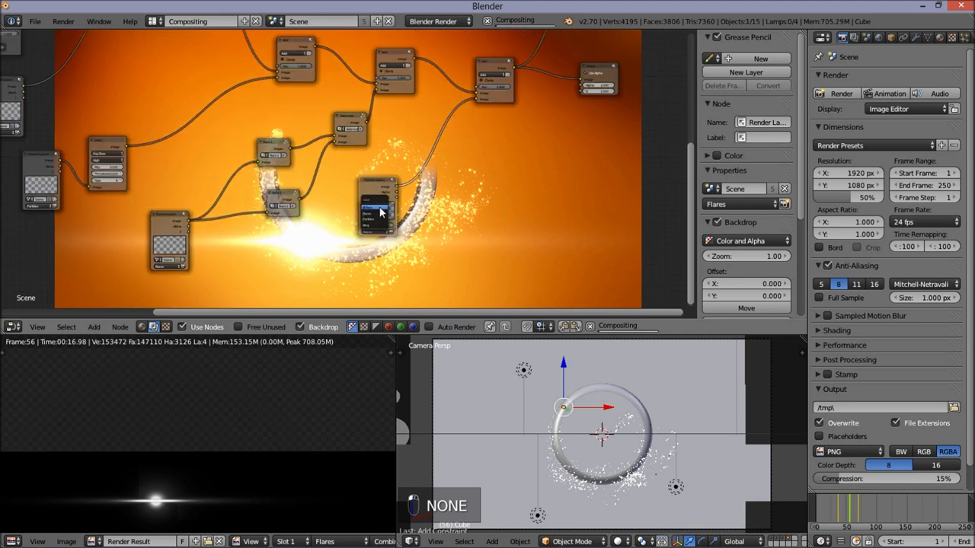
click(381, 212)
drag(380, 213, 288, 265)
scroll(444, 202, down, 2)
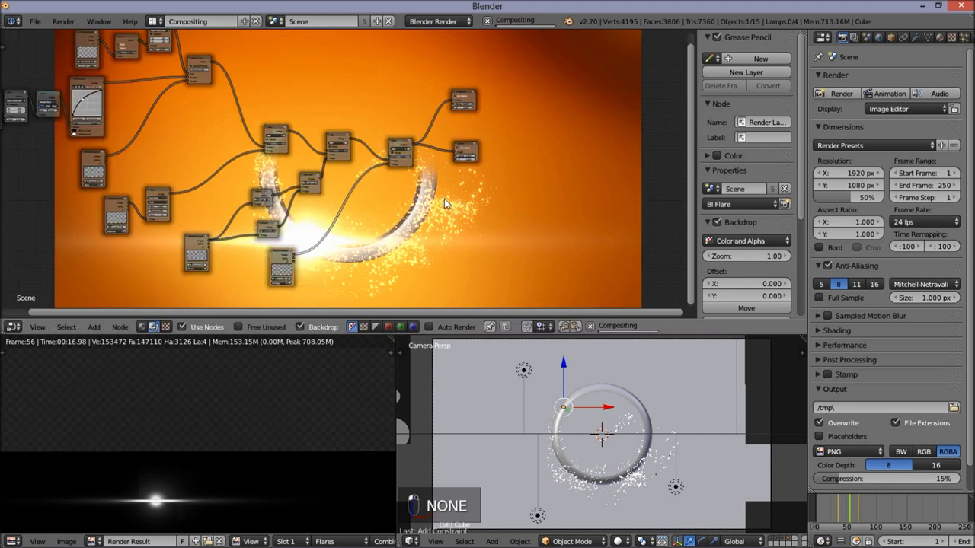
- Add a Glare node and insert it on the link between the BI Flare Render Layers node and the last Add node
middle_drag(444, 198, 457, 171)
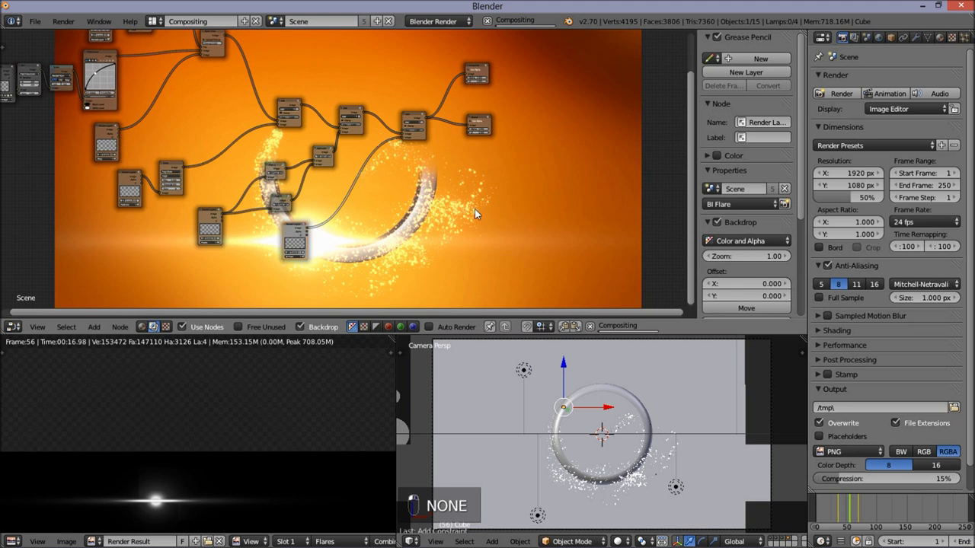
middle_drag(348, 128, 365, 137)
scroll(366, 138, up, 3)
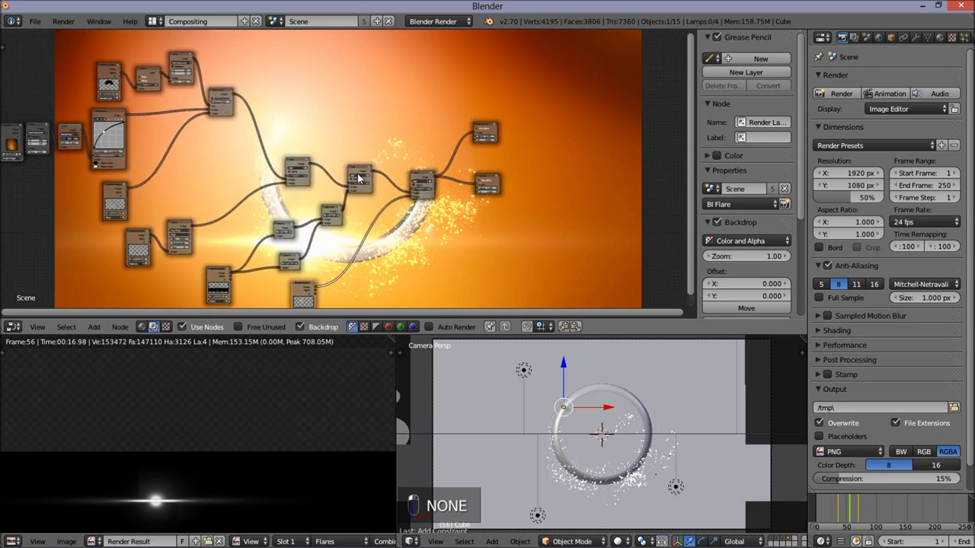
middle_drag(429, 122, 398, 201)
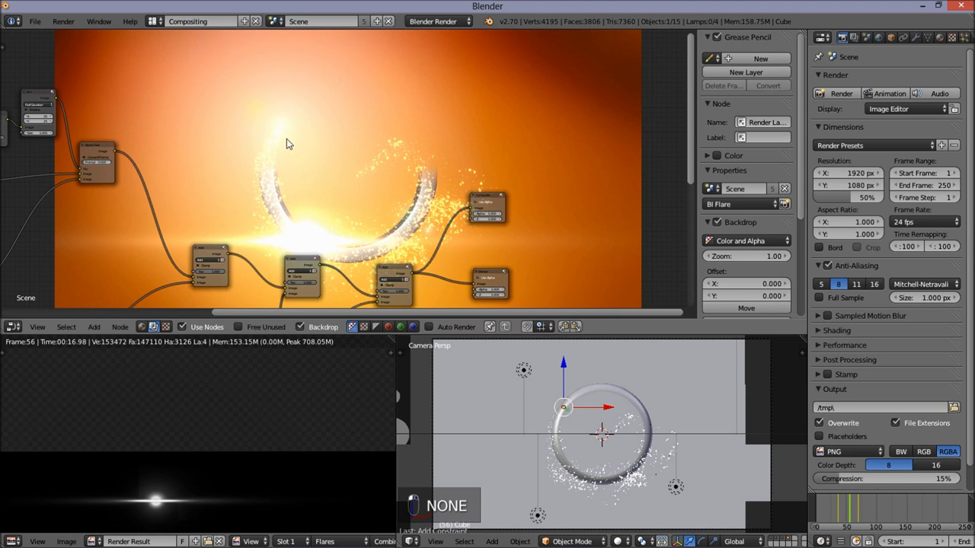
mouse_move(307, 233)
middle_down()
mouse_move(361, 78)
mouse_move(338, 38)
mouse_move(316, 276)
mouse_move(294, 236)
middle_up()
scroll(286, 256, up, 1)
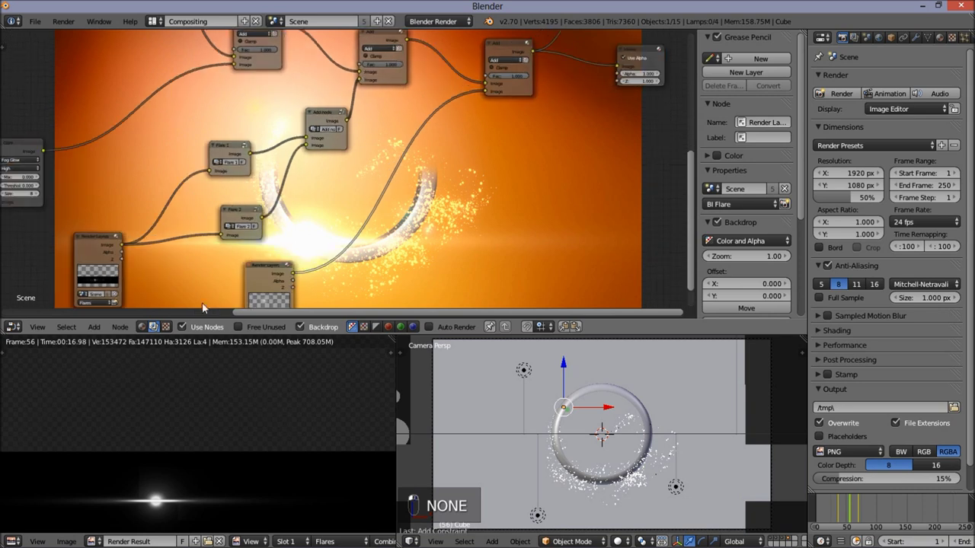
click(94, 326)
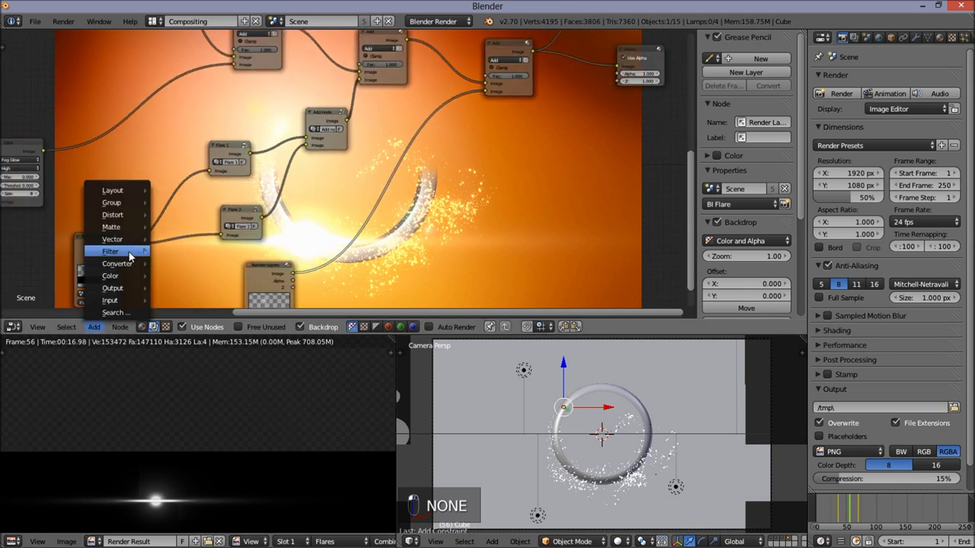
mouse_move(129, 251)
click(190, 365)
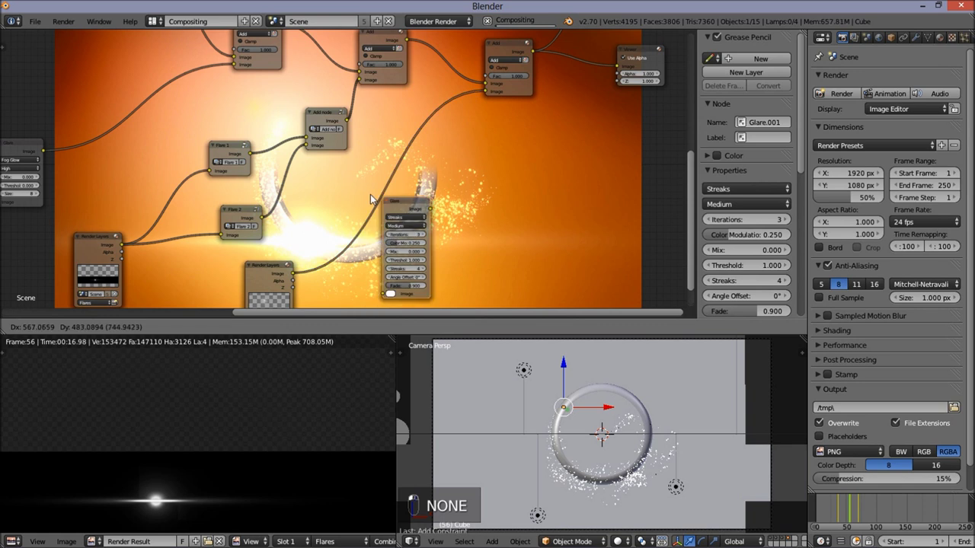
click(339, 189)
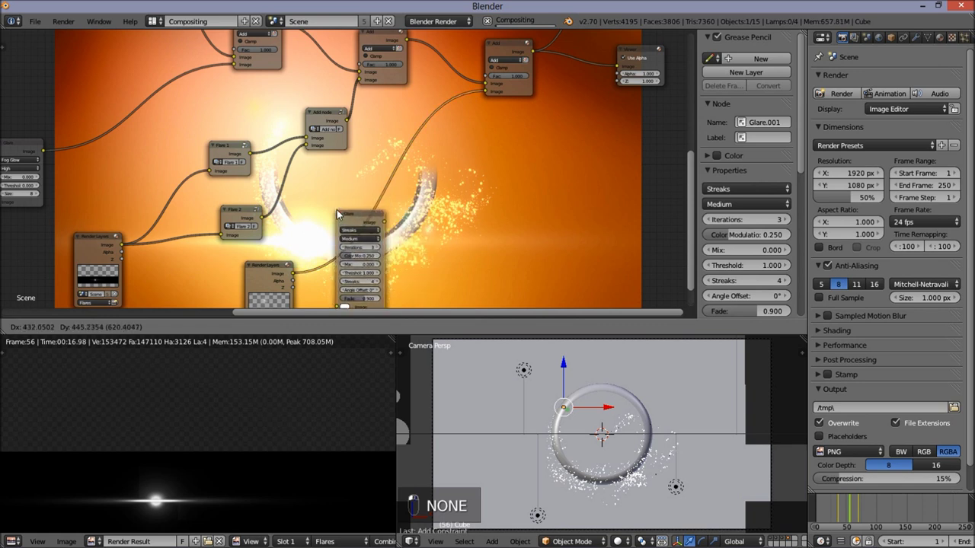
click(337, 210)
middle_drag(396, 213, 365, 151)
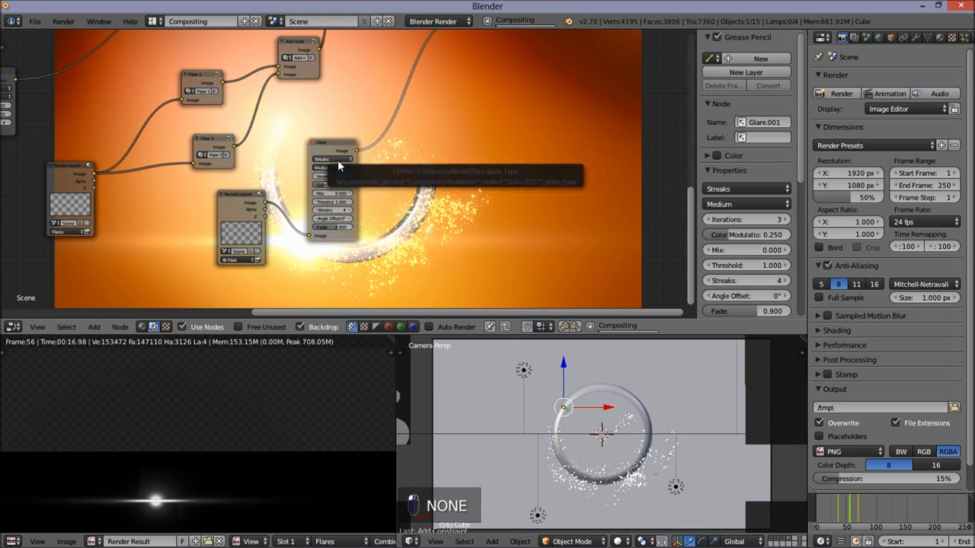
- Set the new Glare node to Fog Glow with High quality and a threshold of 0
click(339, 159)
click(341, 135)
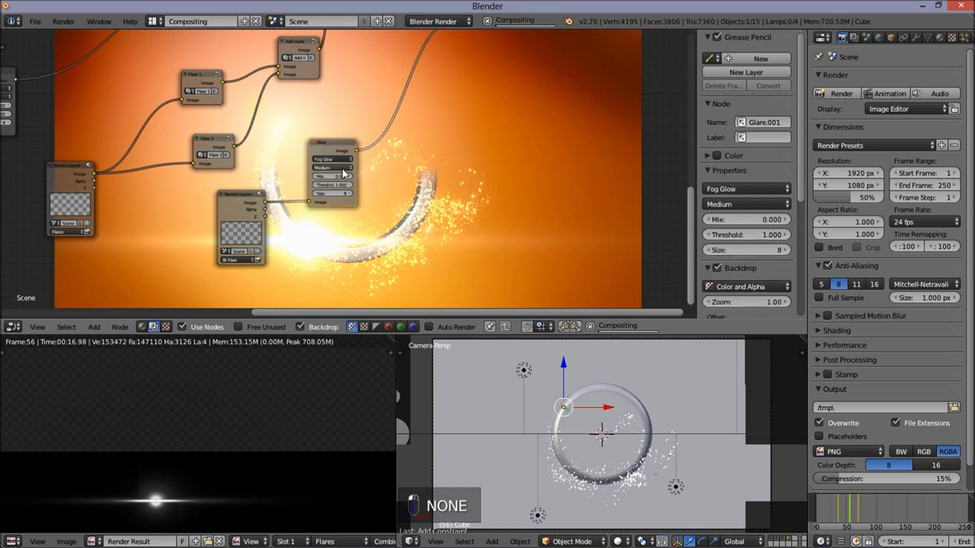
click(342, 169)
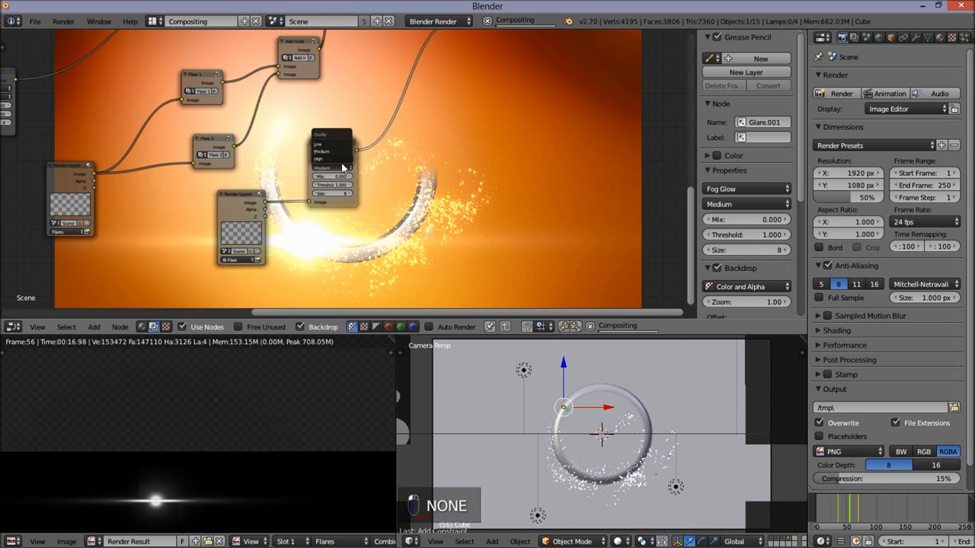
click(339, 146)
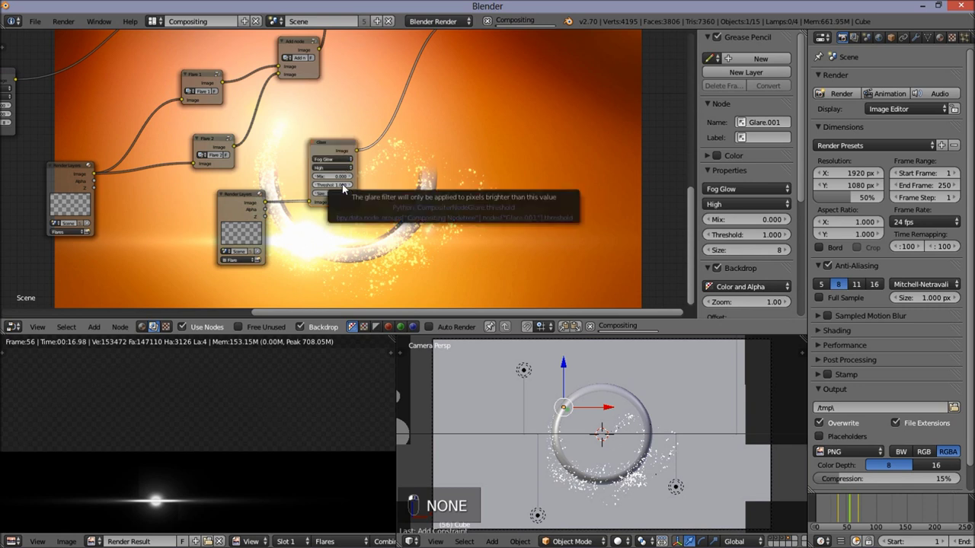
drag(343, 188, 275, 169)
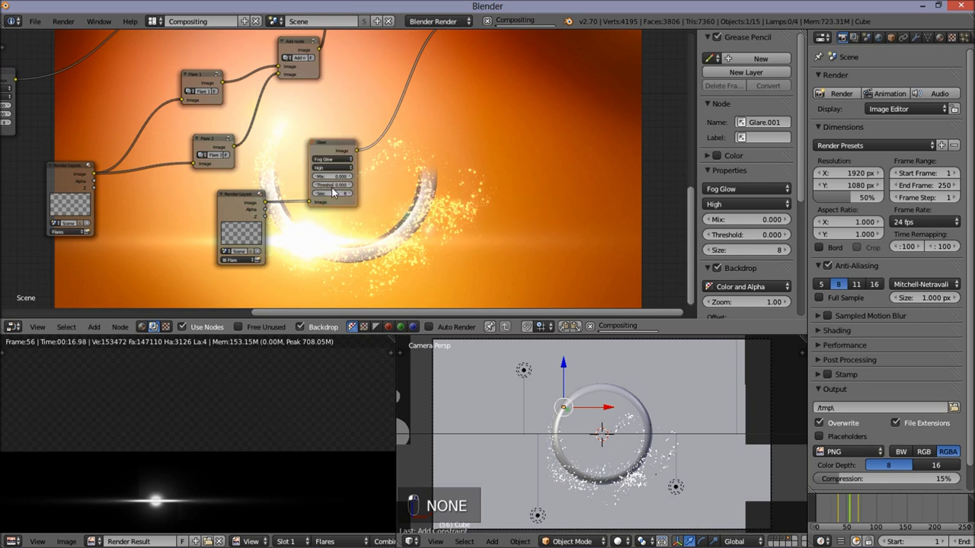
- Examine the composited backdrop around the halo flare to judge the fog glow
scroll(378, 138, down, 3)
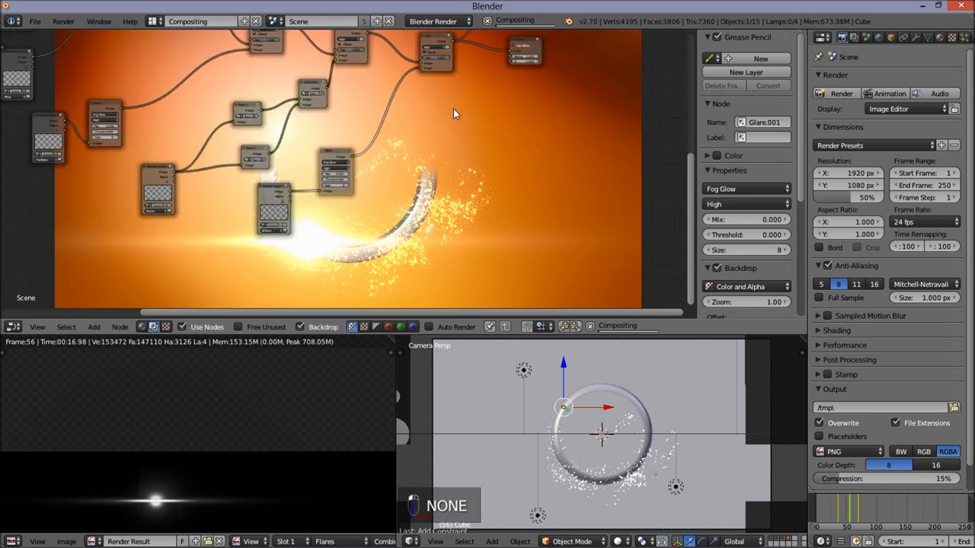
middle_drag(481, 114, 454, 188)
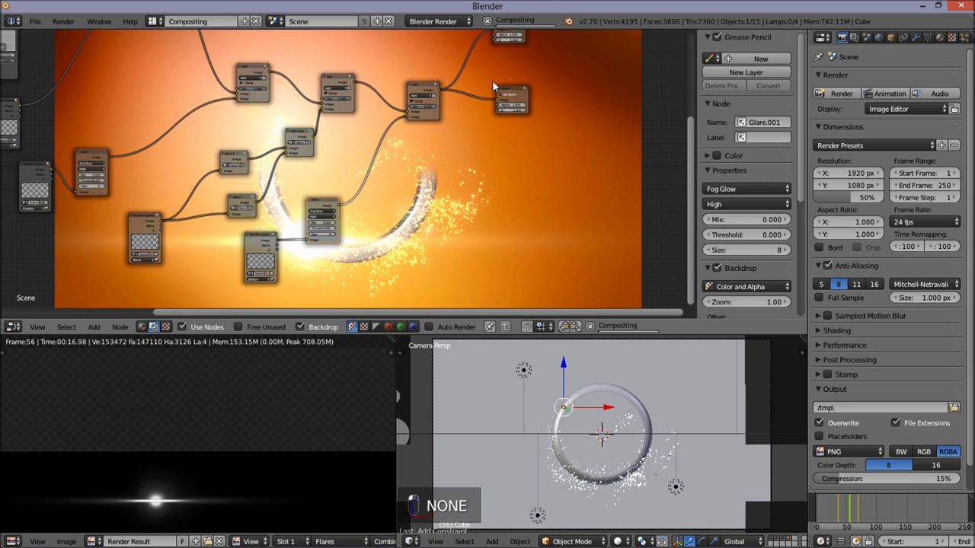
scroll(391, 204, up, 1)
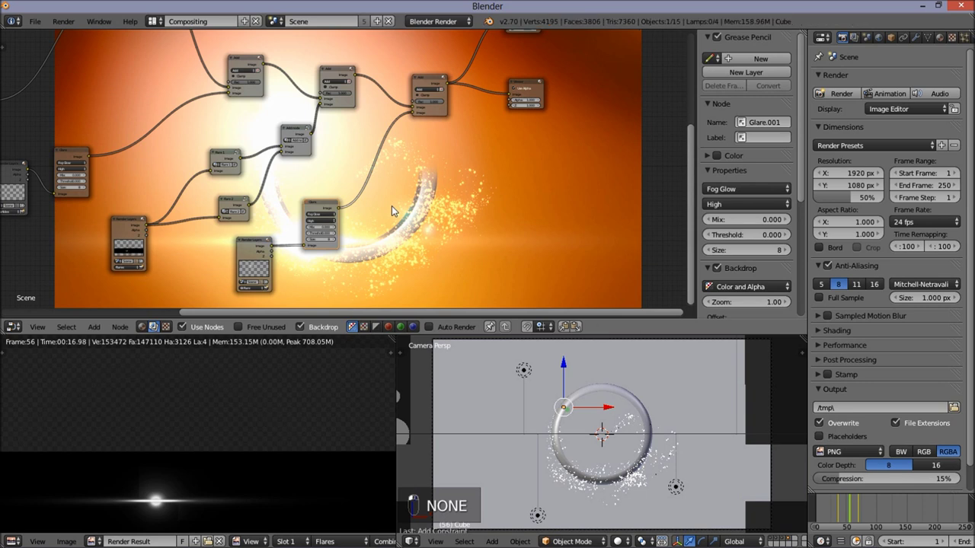
scroll(358, 164, up, 1)
middle_drag(371, 146, 307, 243)
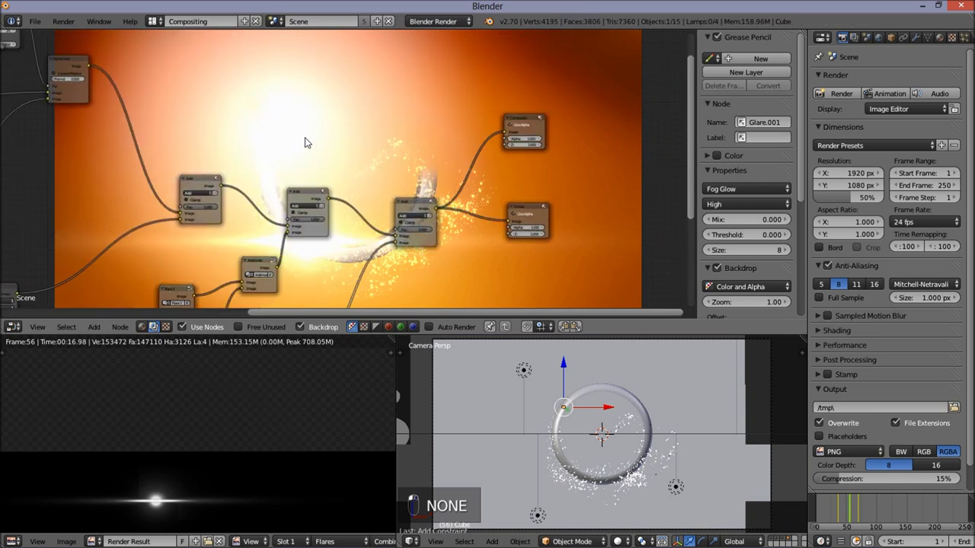
middle_drag(276, 137, 269, 67)
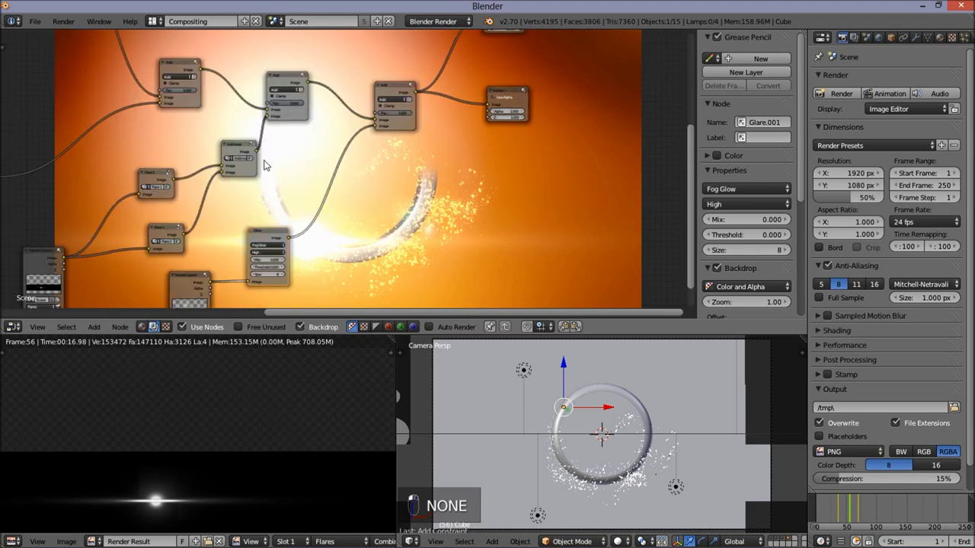
scroll(276, 203, up, 4)
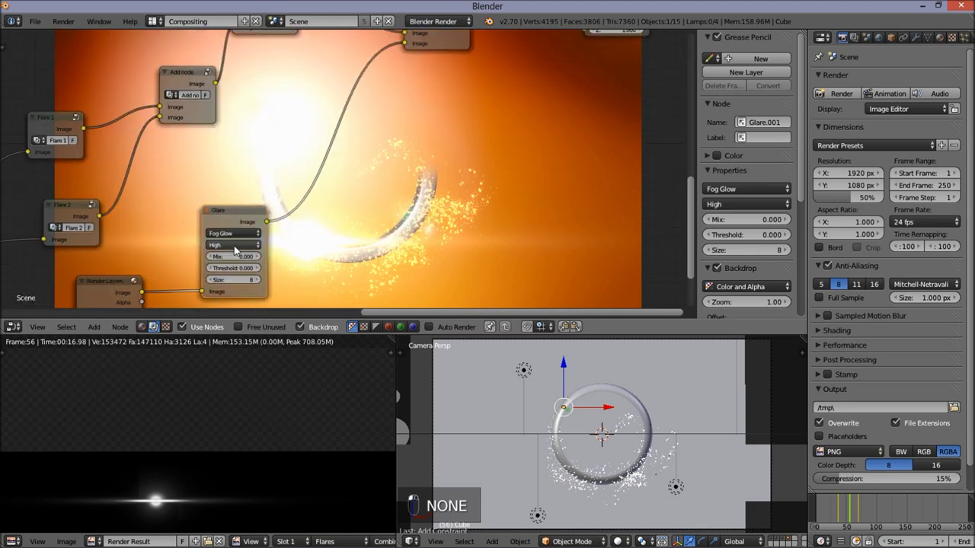
scroll(164, 287, down, 3)
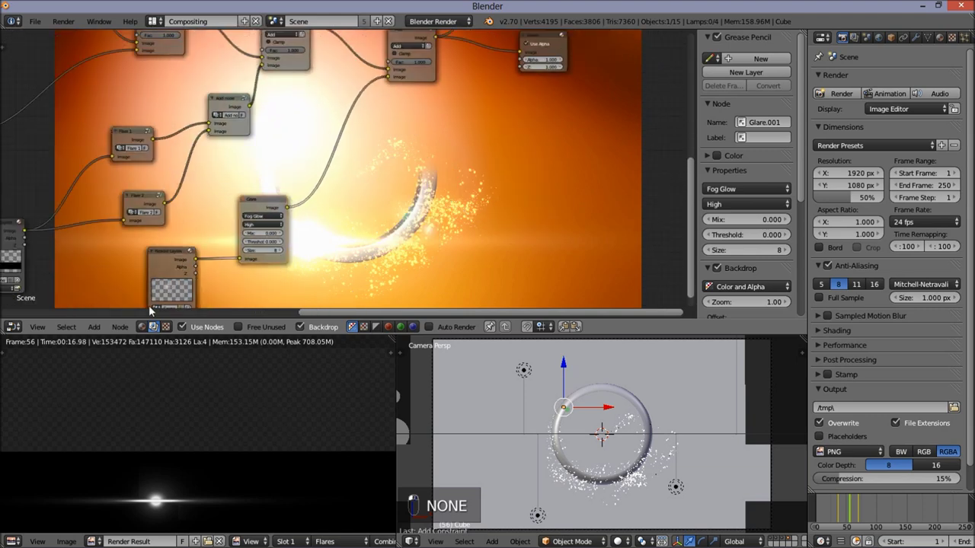
- Add an RGB Curves node and insert it between the BI Flare's Glare node and the last Add node
click(93, 326)
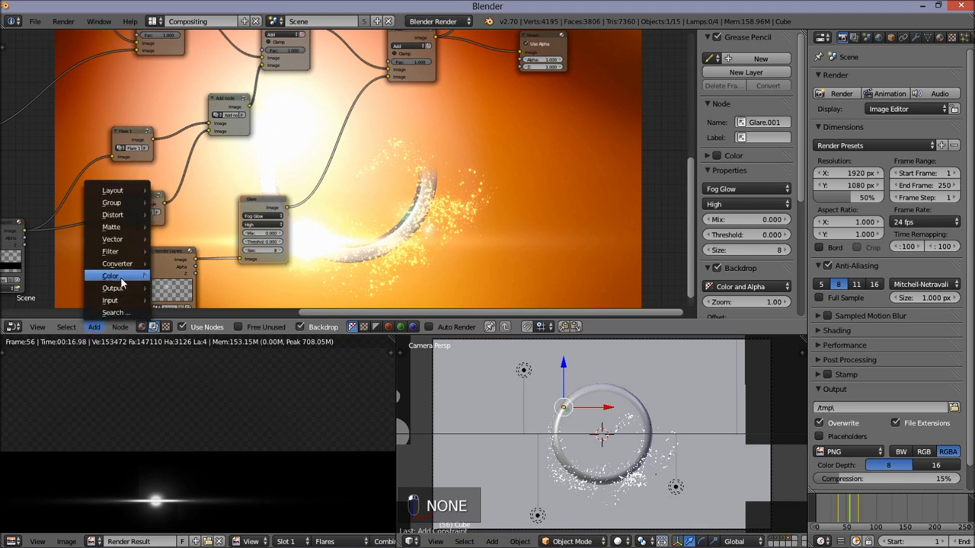
mouse_move(124, 278)
click(183, 316)
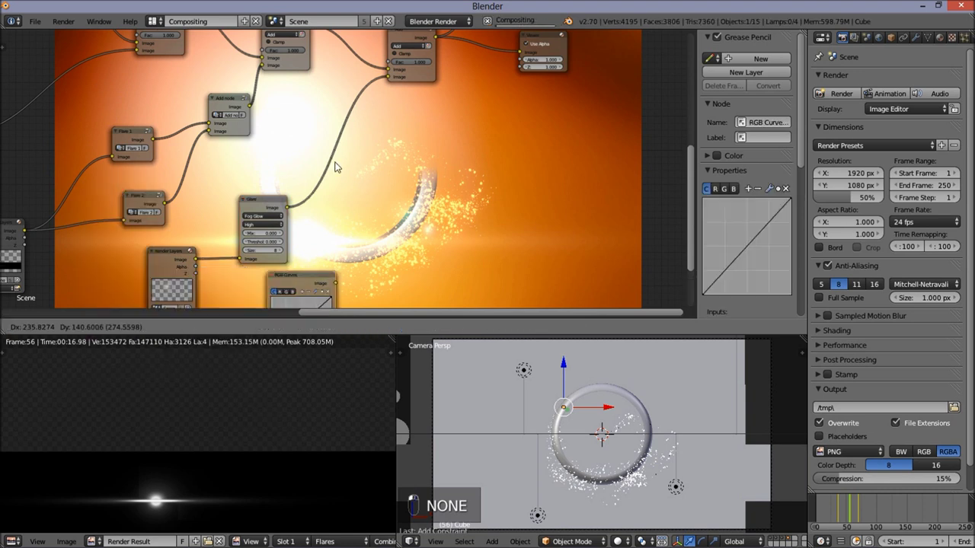
click(314, 135)
- Pull the blue curve down at about X 0.672, Y 0.268 and raise the red curve at about X 0.311, Y 0.662
click(348, 156)
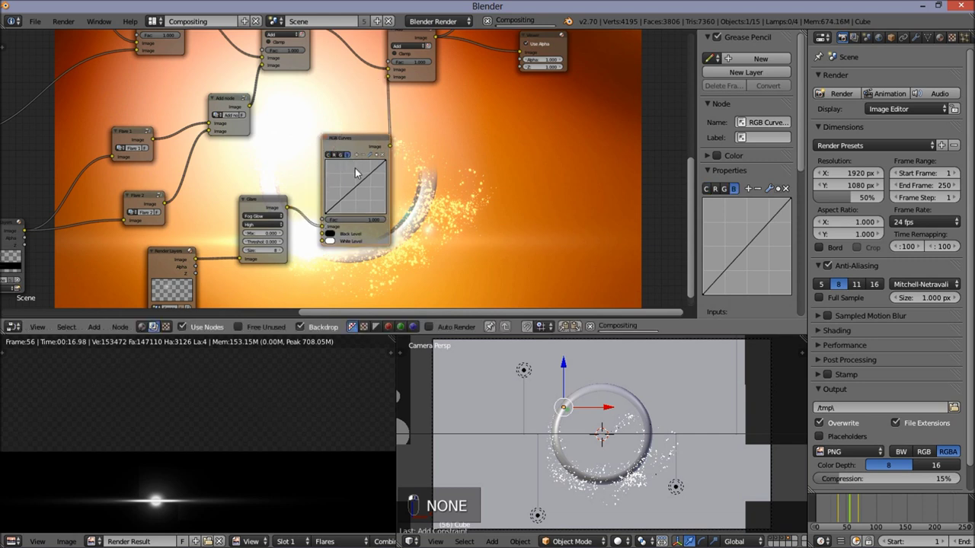
drag(353, 186, 366, 199)
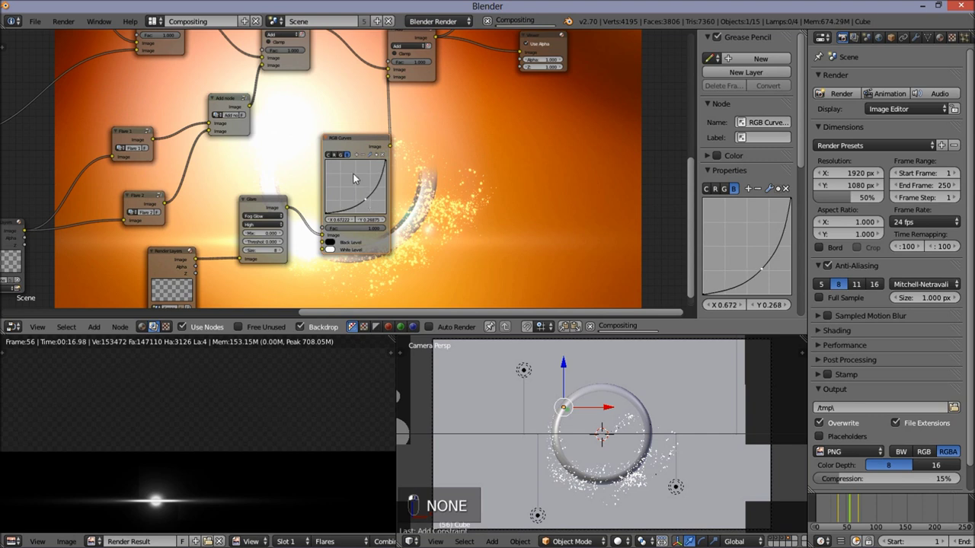
click(334, 158)
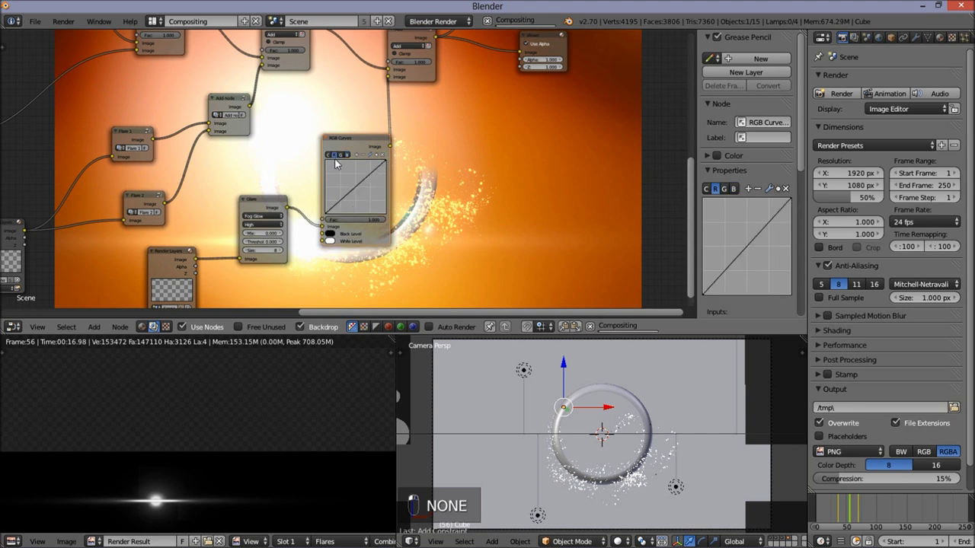
click(353, 185)
drag(352, 185, 345, 178)
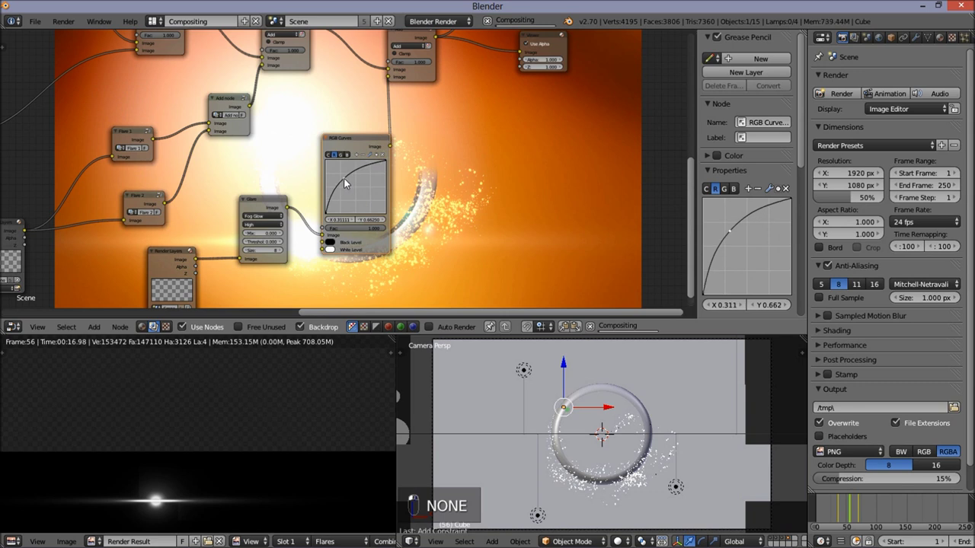
scroll(408, 158, down, 2)
middle_drag(409, 158, 361, 179)
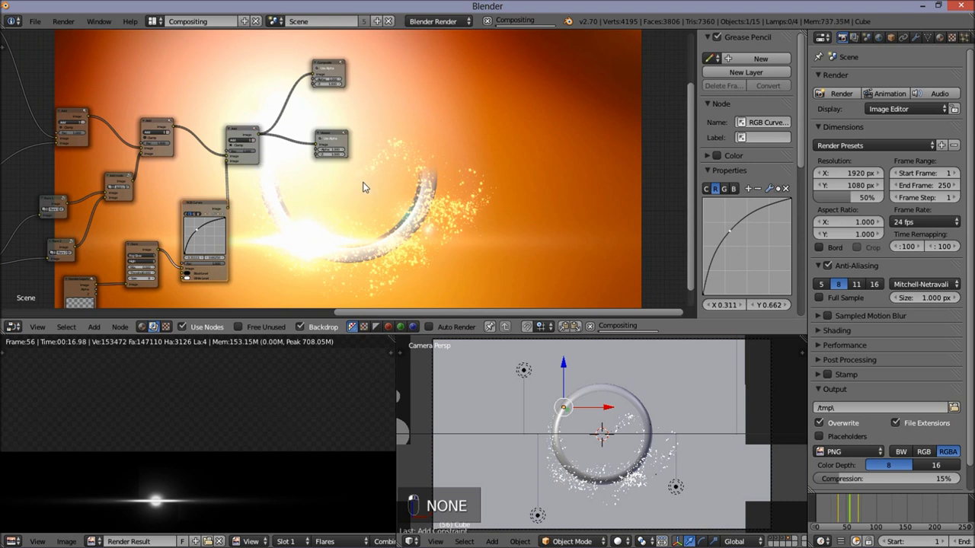
middle_drag(310, 159, 456, 185)
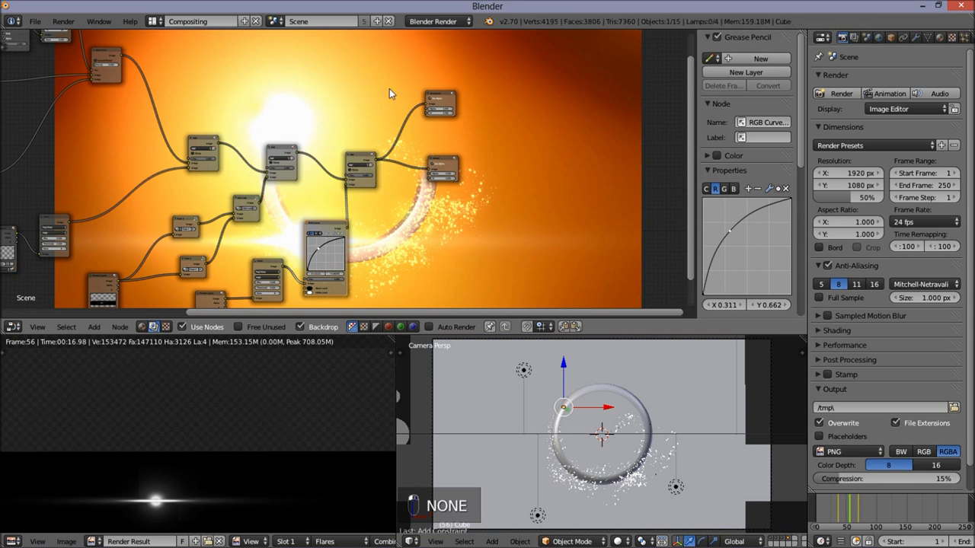
middle_drag(345, 173, 254, 163)
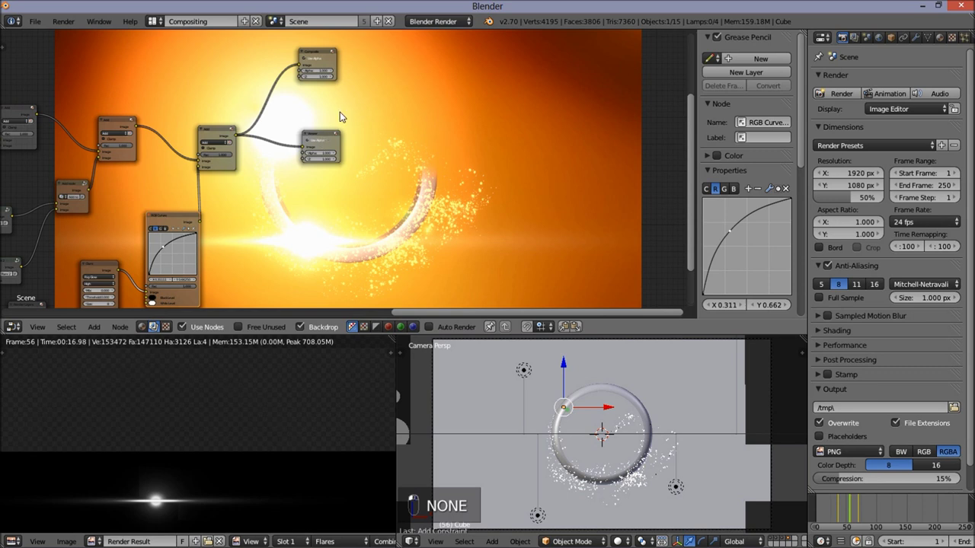
- Switch to the Default screen layout and set its main area to the 3D View
click(156, 24)
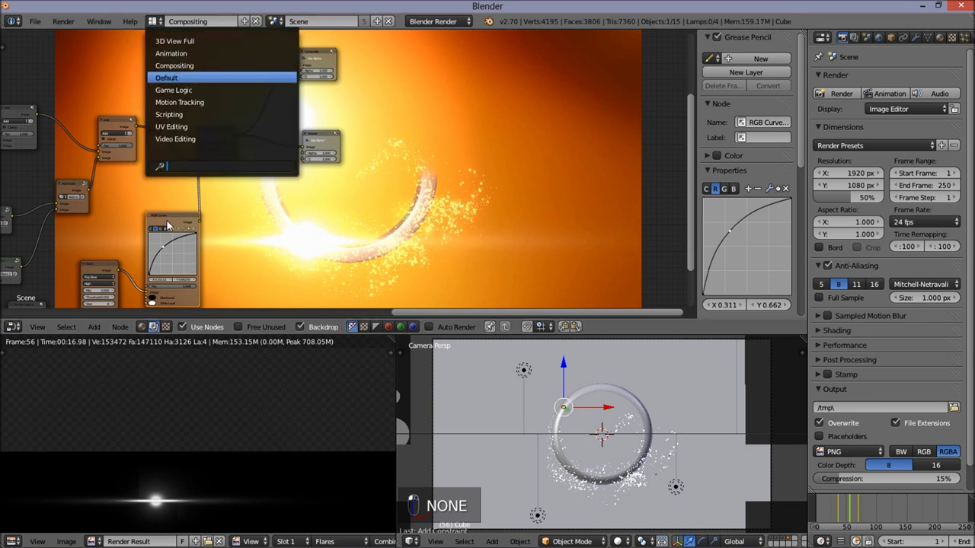
click(183, 77)
click(12, 492)
click(31, 484)
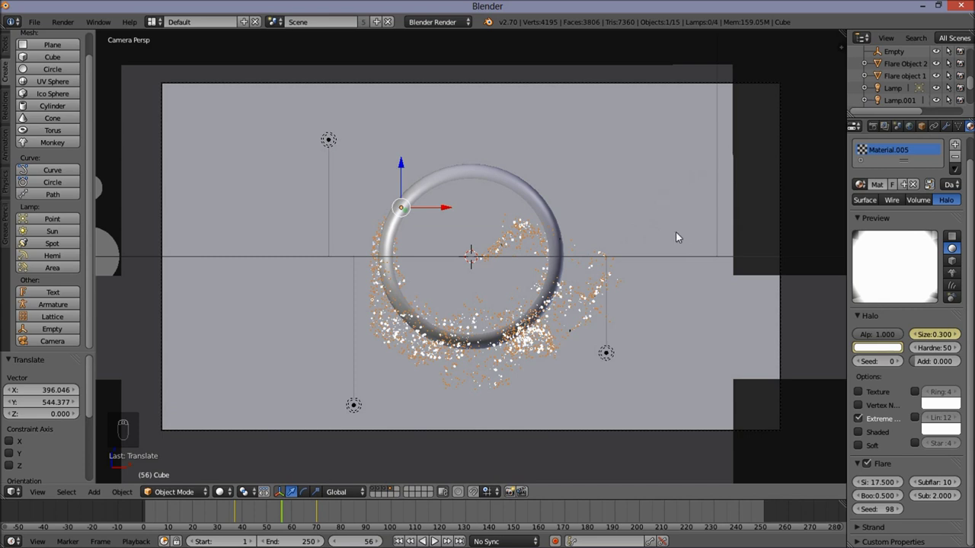
- Add a new render layer to the scene and name it Text
click(886, 128)
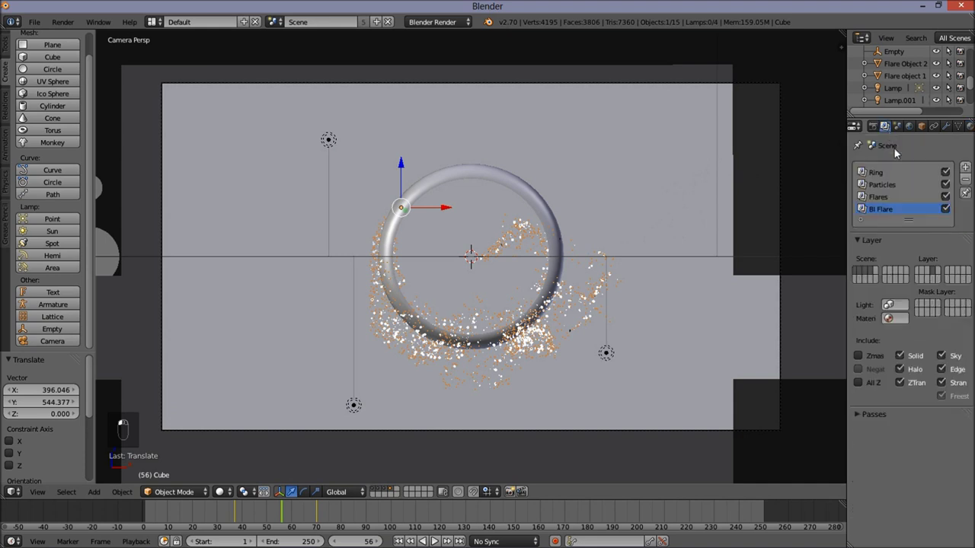
click(965, 167)
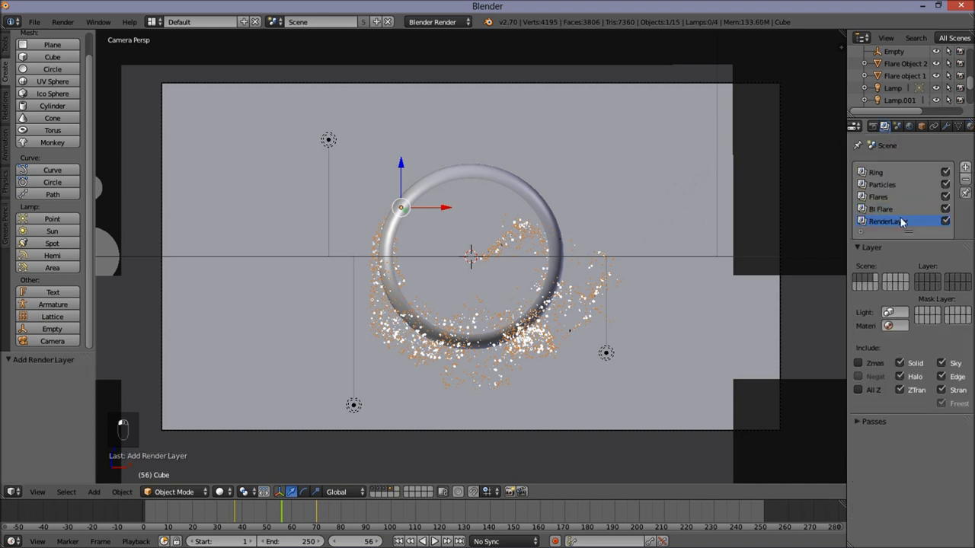
double_click(859, 222)
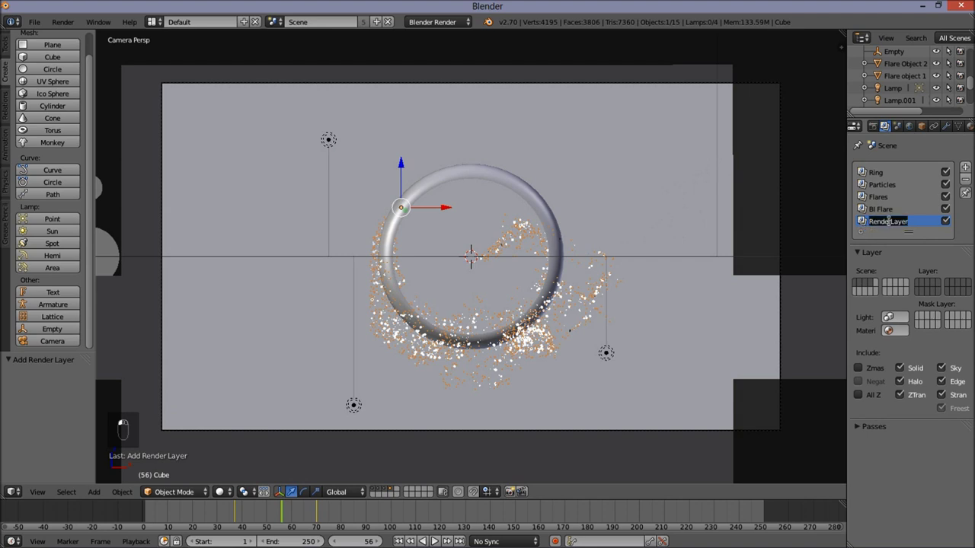
text(Text)
key(Return)
- Assign only the fifth layer to the Text render layer and show only the fifth scene layer in the viewport
click(938, 287)
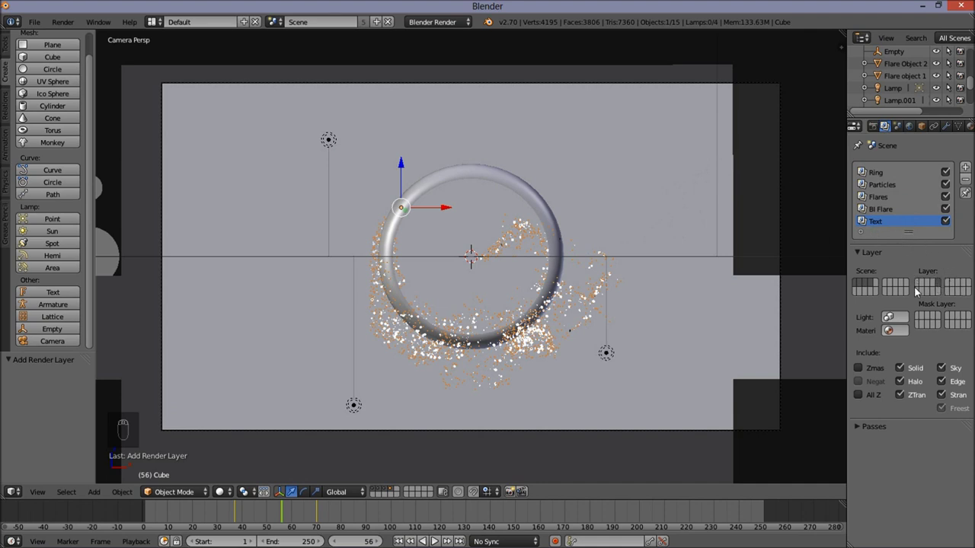
click(395, 491)
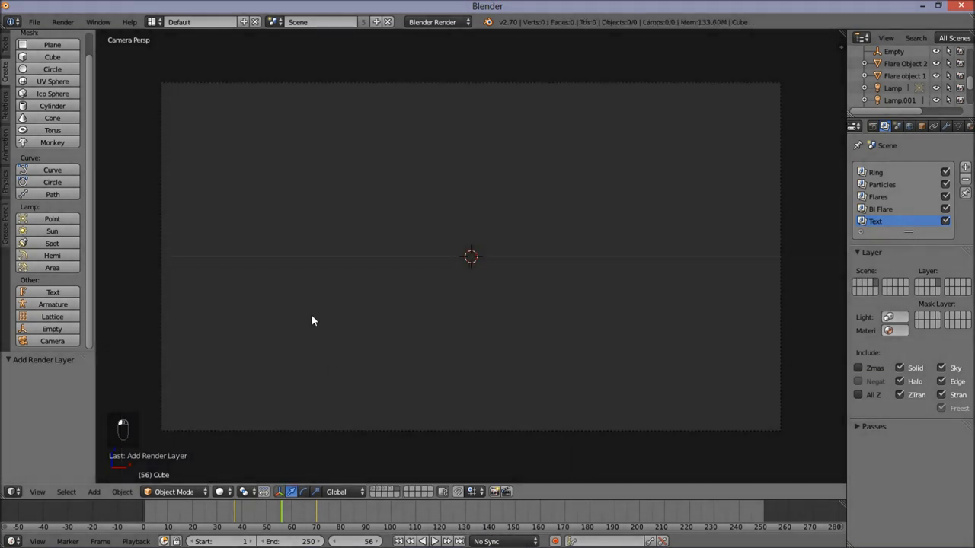
- Add a text object at the scene's centre and rotate it 90° about the X axis to face the camera
click(52, 293)
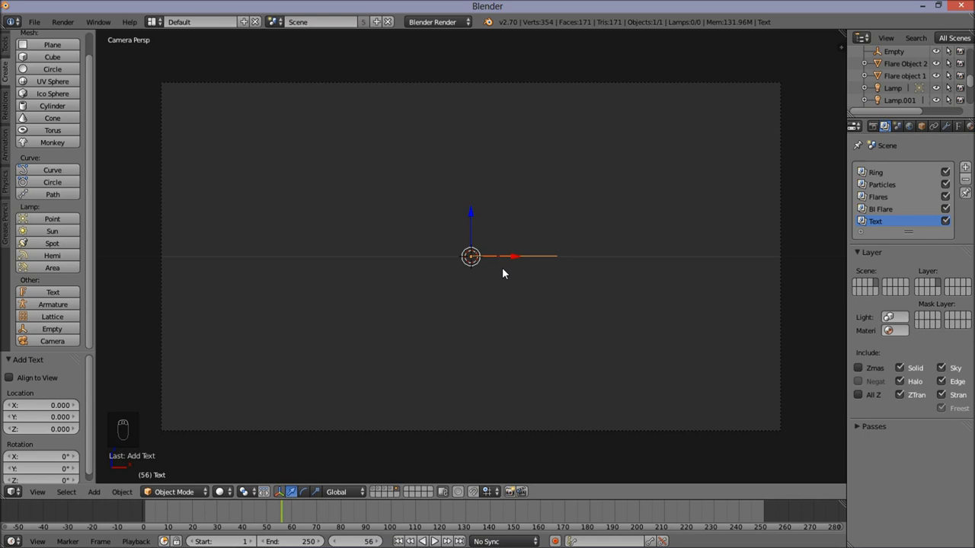
key(r)
text(x)
text(90)
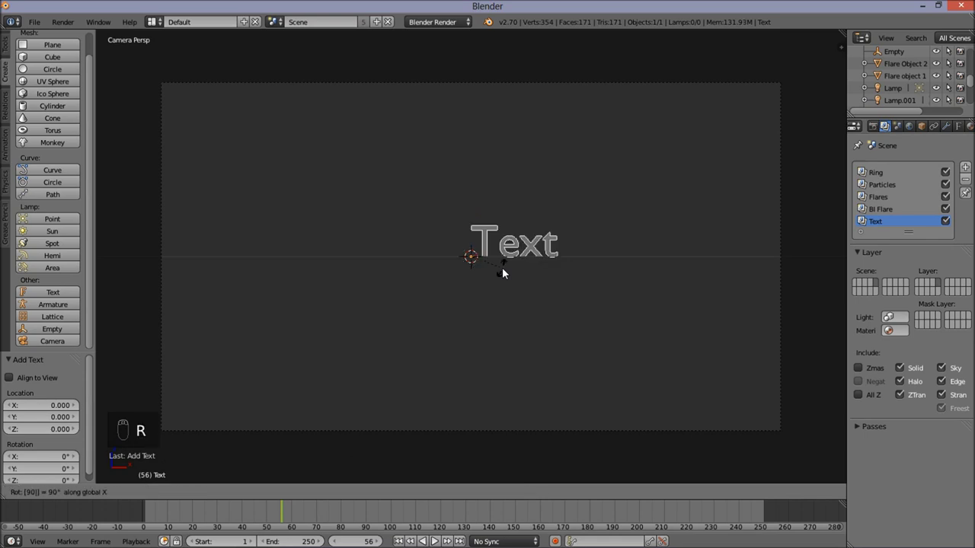
click(501, 273)
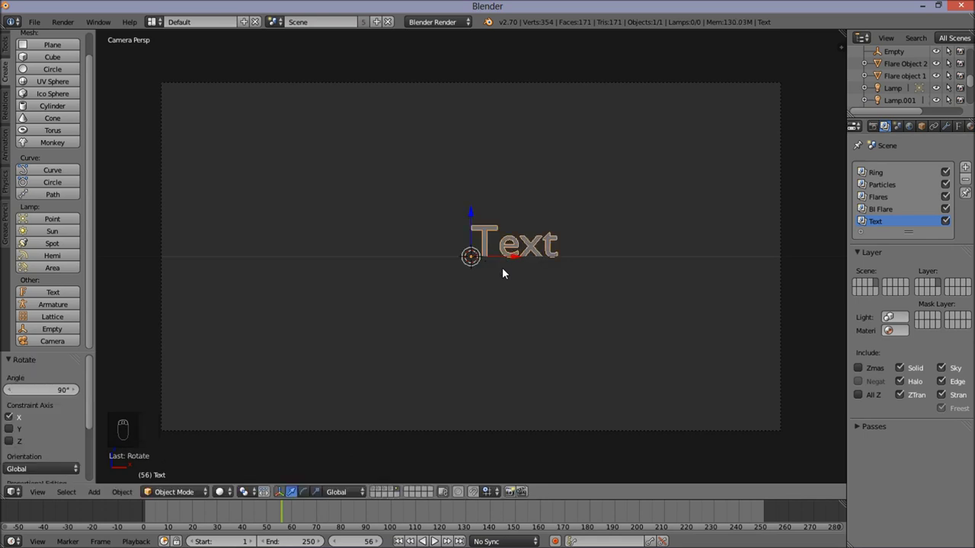
- Set the text object's paragraph alignment to Center
click(958, 126)
scroll(885, 382, down, 4)
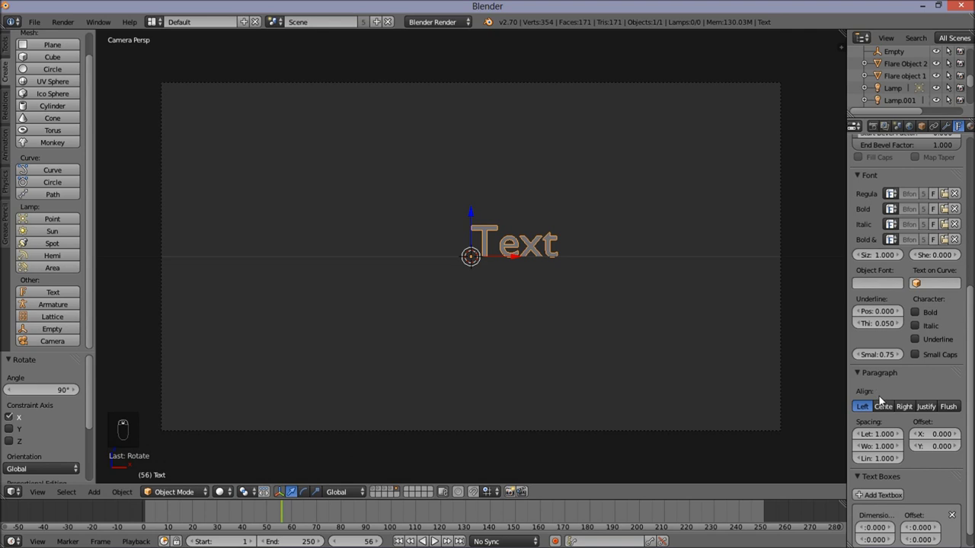
click(883, 407)
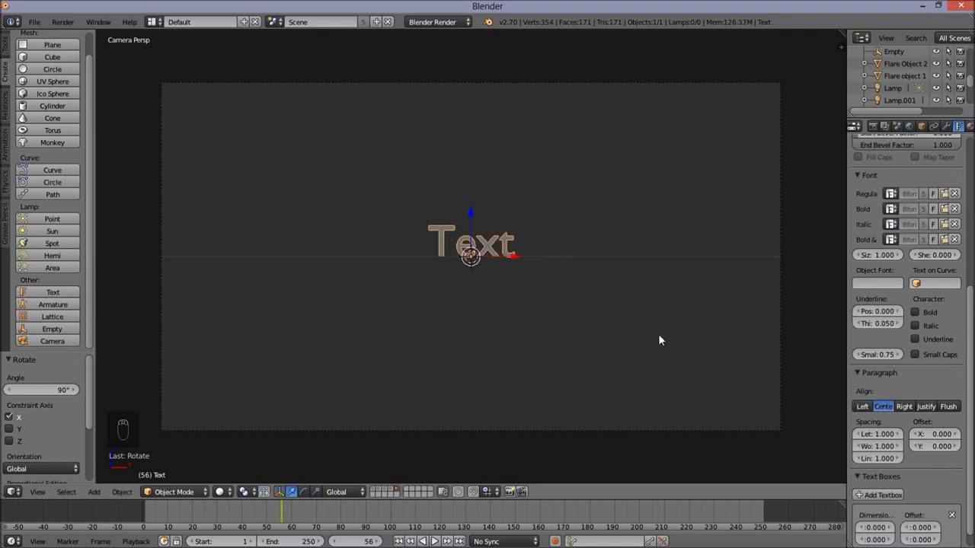
- Replace the text object's default wording with FEED THE IMAGINATION
key(Tab)
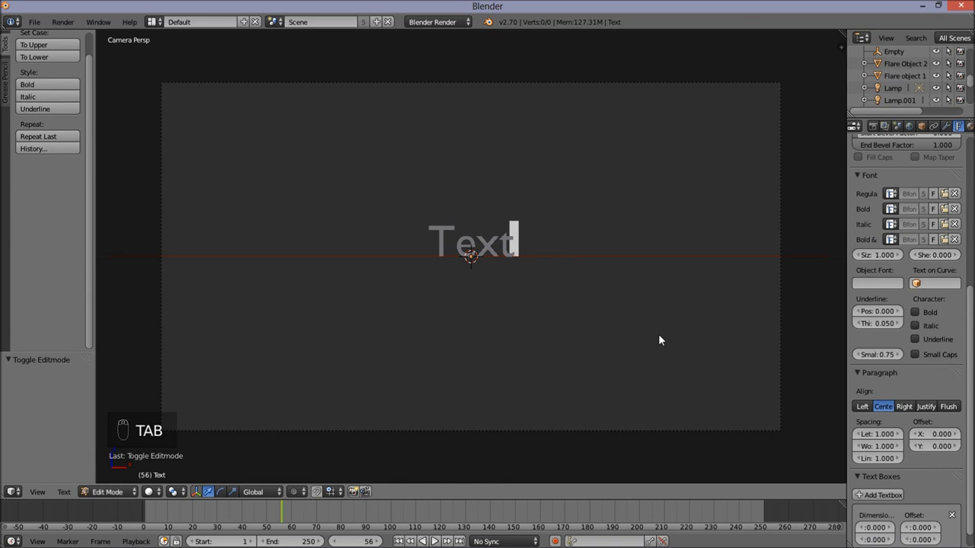
key(BackSpace)
key(BackSpace)
key(BackSpace)
key(BackSpace)
key(BackSpace)
key(BackSpace)
key(BackSpace)
key(BackSpace)
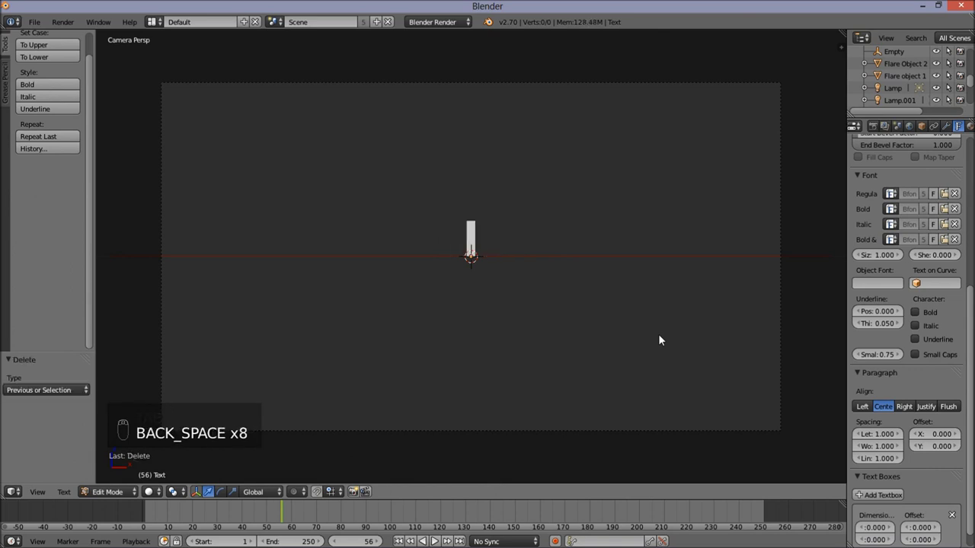
text(FEED THE )
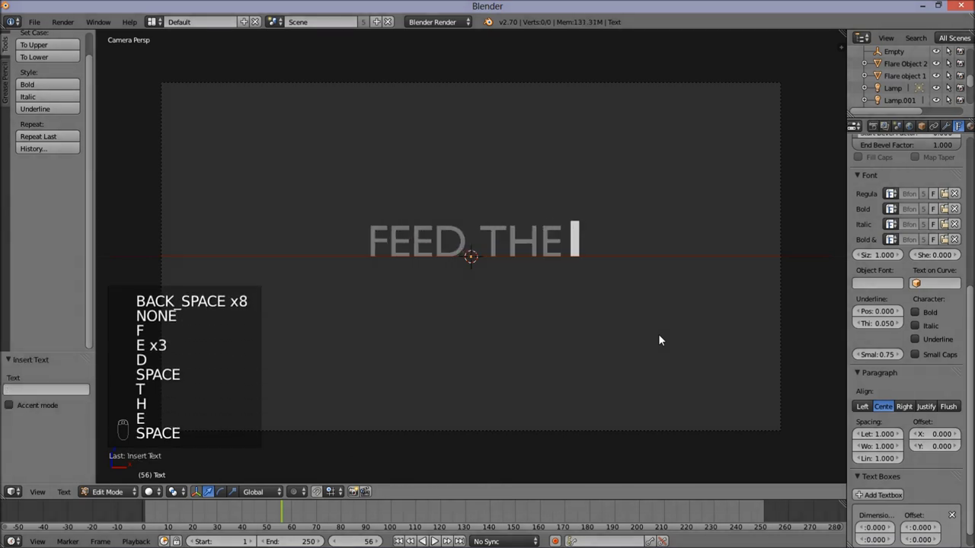
text(IMAGINATION)
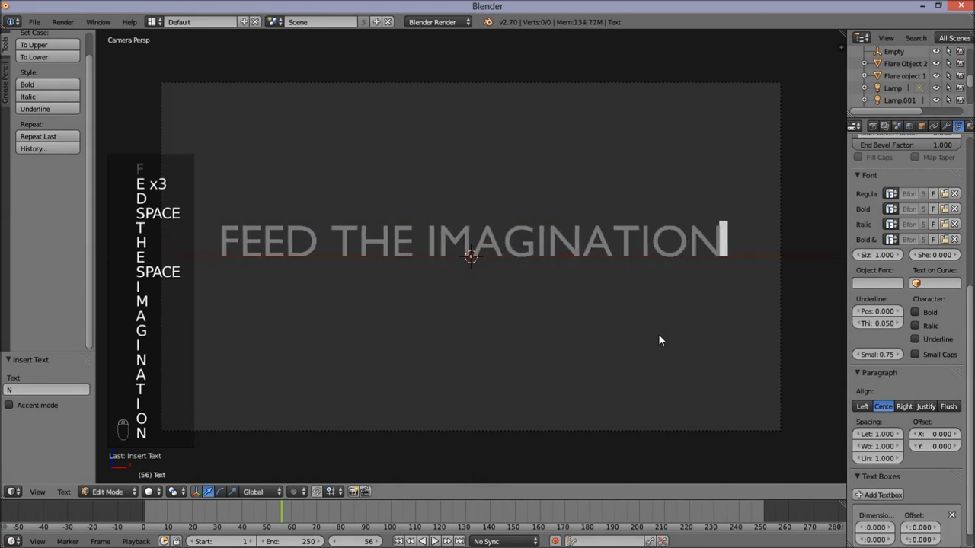
- Add a second line reading INSPIRE GREATNESS to the text and return to Object Mode
key(Return)
text(INSPIRE RG)
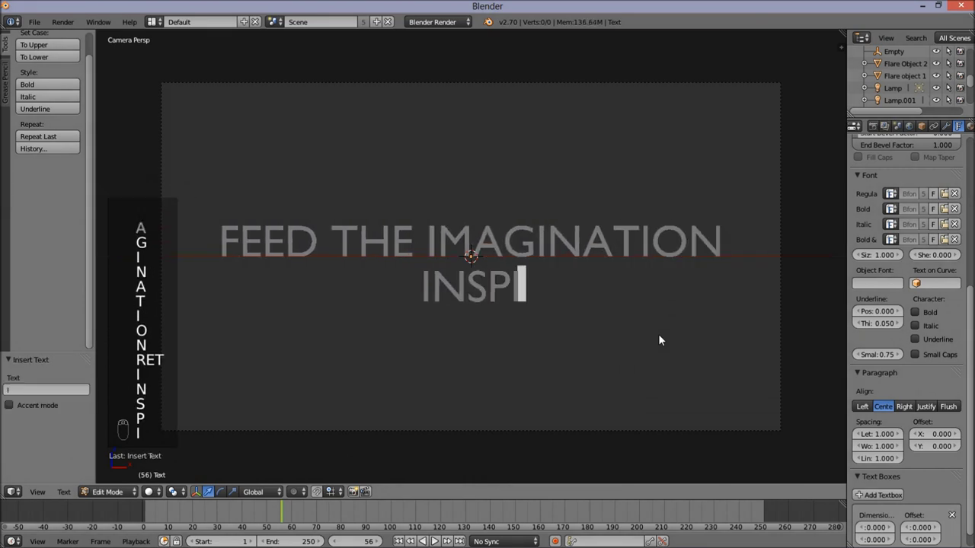
key(BackSpace)
key(BackSpace)
key(BackSpace)
text(GREATNESS)
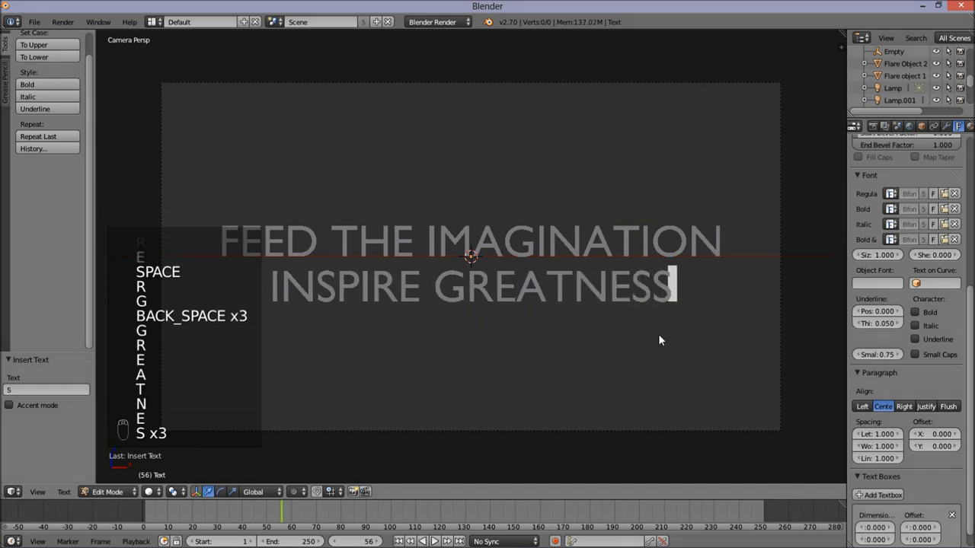
key(Tab)
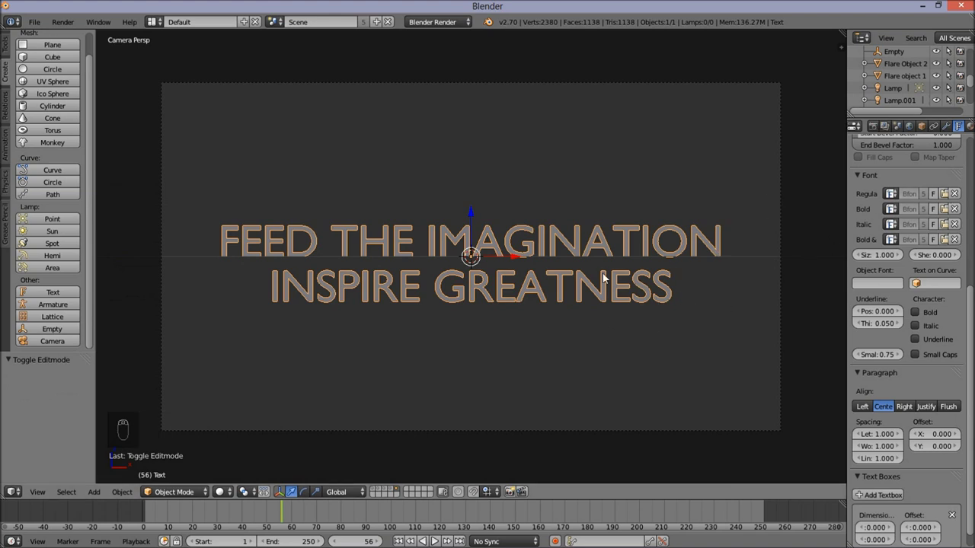
- Load Orbitron-Medium.ttf from the Orbitron folder as the text's regular font
click(944, 195)
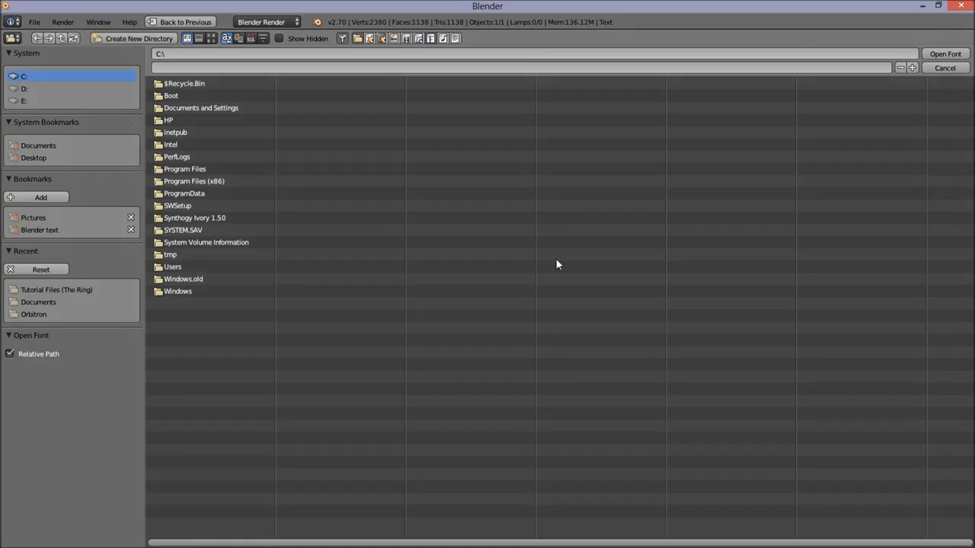
click(47, 312)
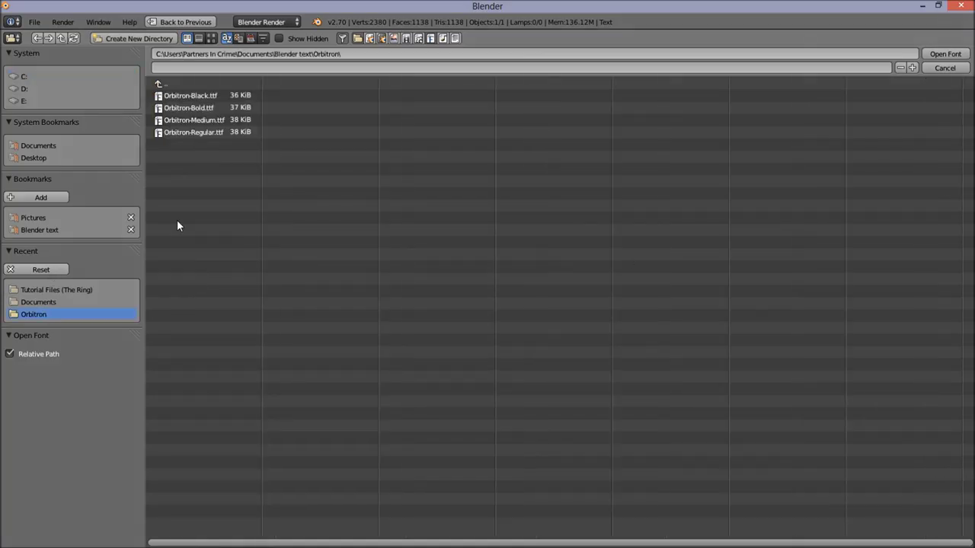
double_click(212, 122)
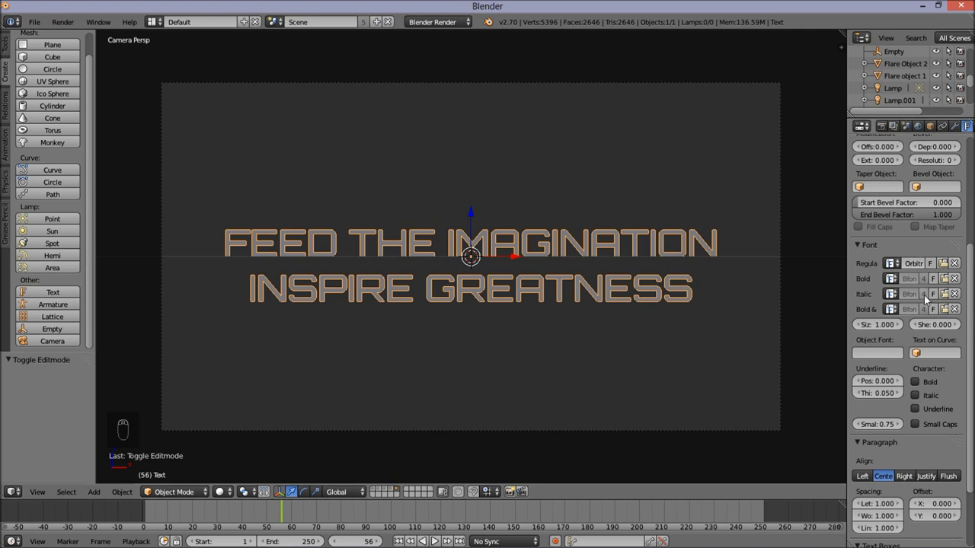
- Scale the text down uniformly to about 0.297, and stretch it along Z by about 1.312
key(s)
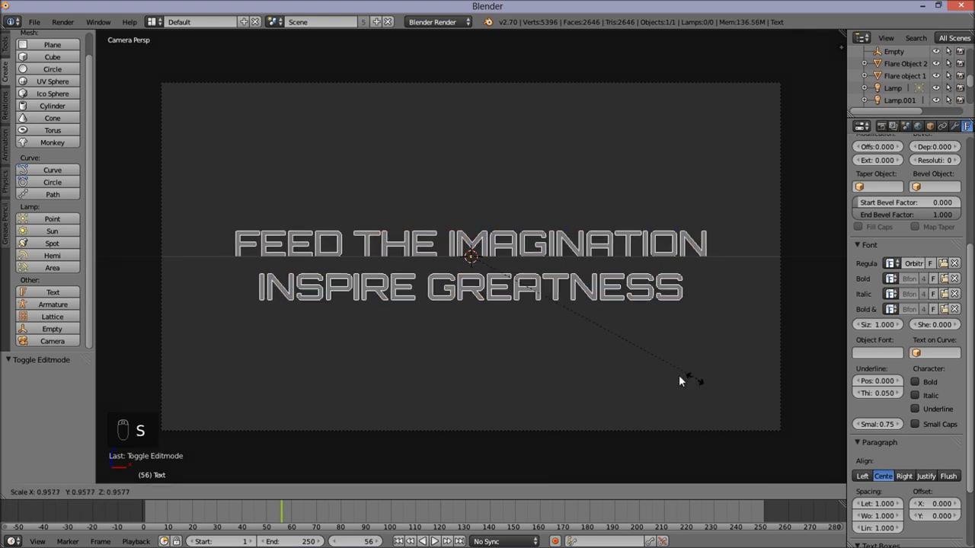
click(507, 327)
key(s)
key(z)
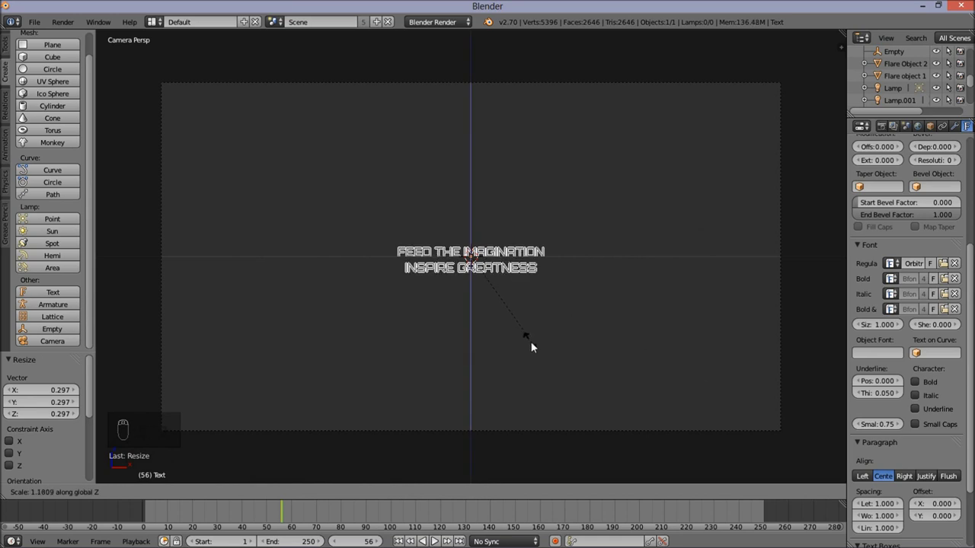
click(534, 347)
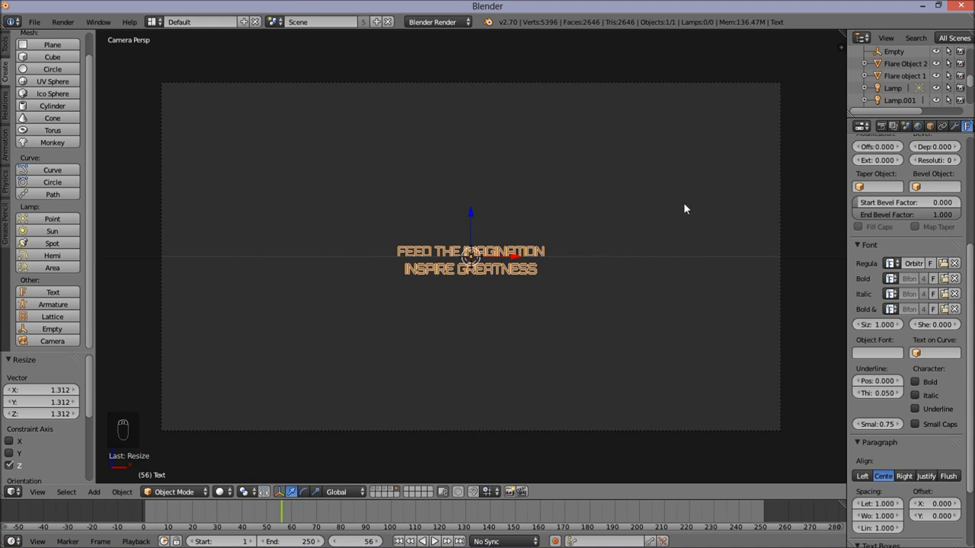
- Give the text a new material with specular intensity 0 and Emit 2
scroll(933, 127, down, 3)
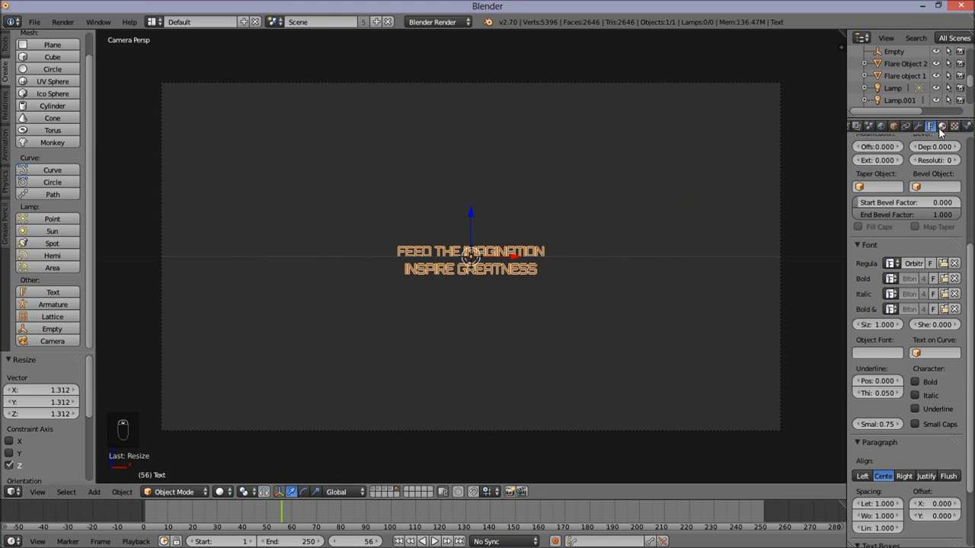
click(941, 126)
click(900, 188)
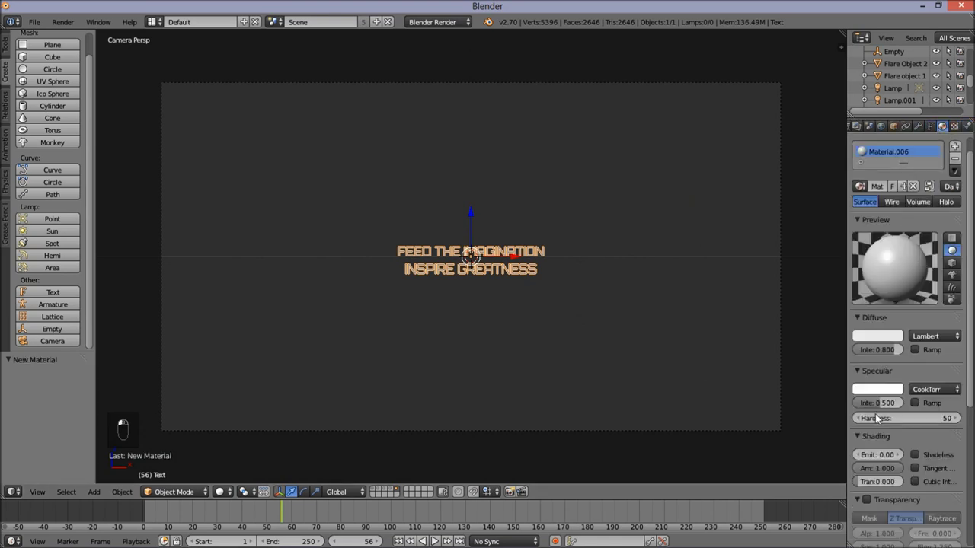
drag(887, 408, 822, 392)
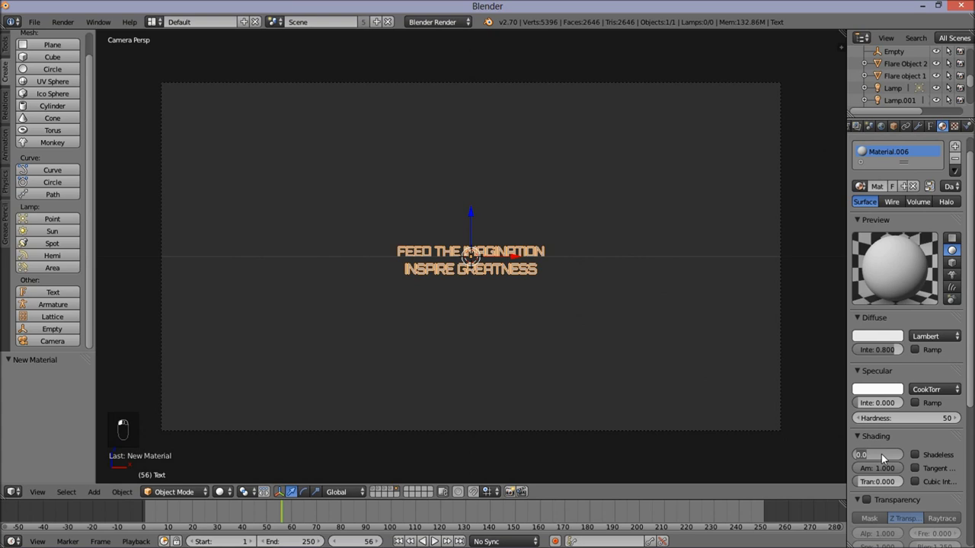
key(BackSpace)
key(BackSpace)
key(BackSpace)
text(1)
key(Return)
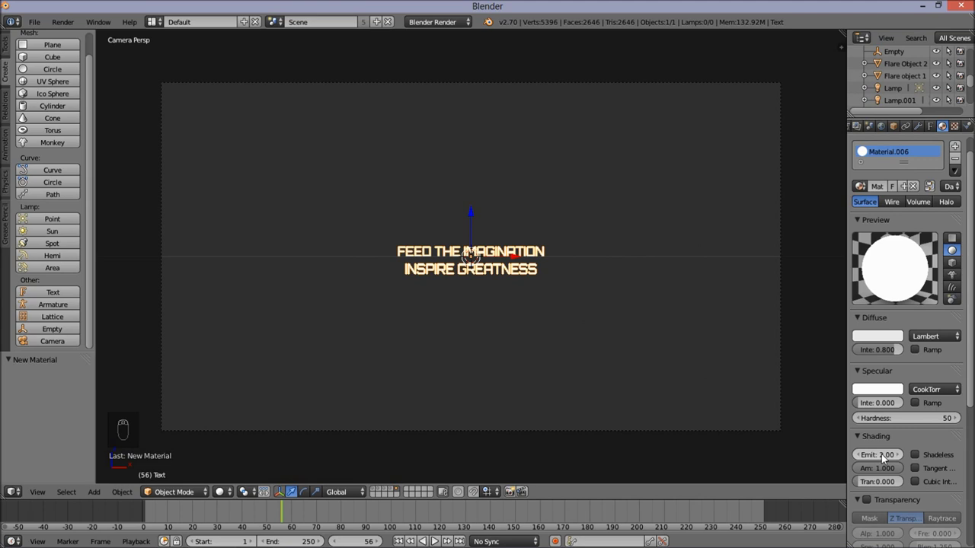
- Enable Z Transparency on the text material and keyframe its alpha at 0 on frame 54
click(368, 541)
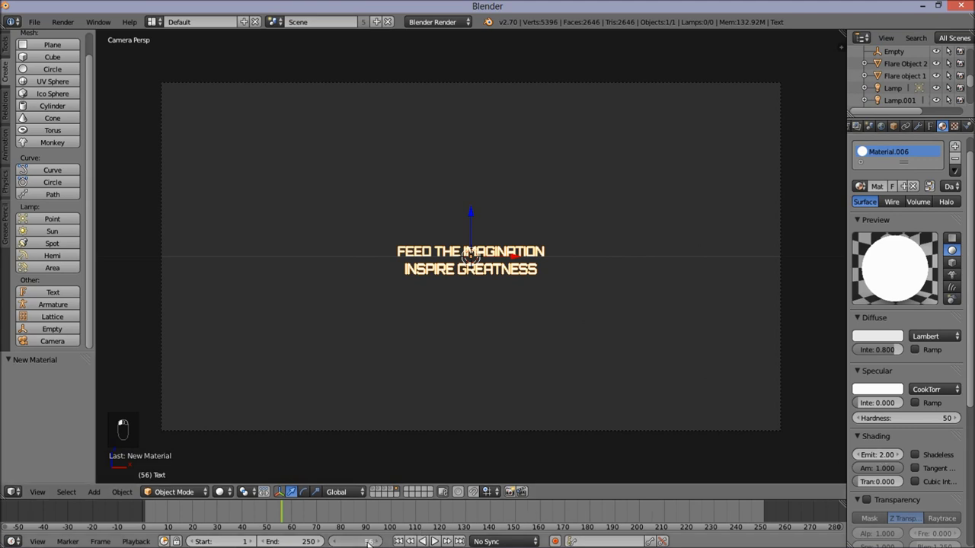
text(54)
key(Return)
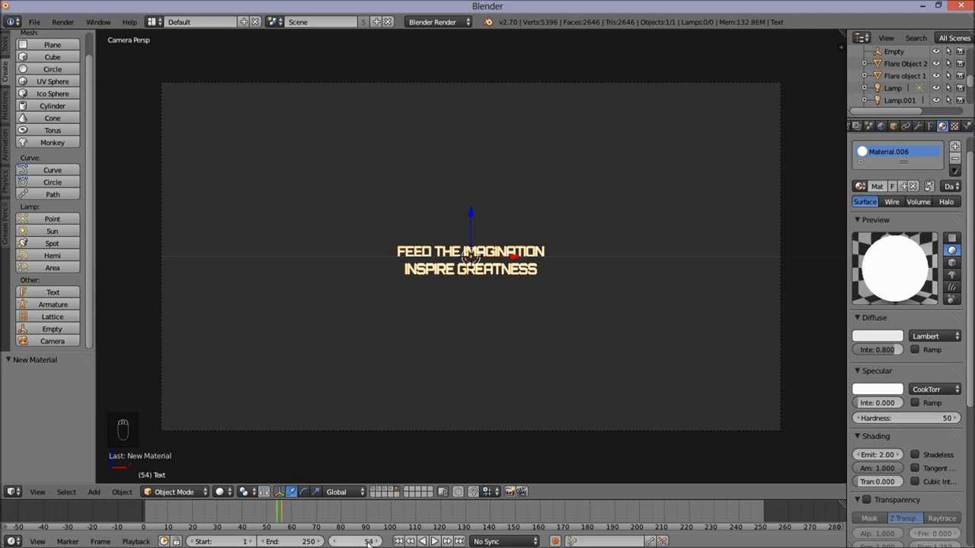
click(867, 498)
scroll(876, 476, down, 3)
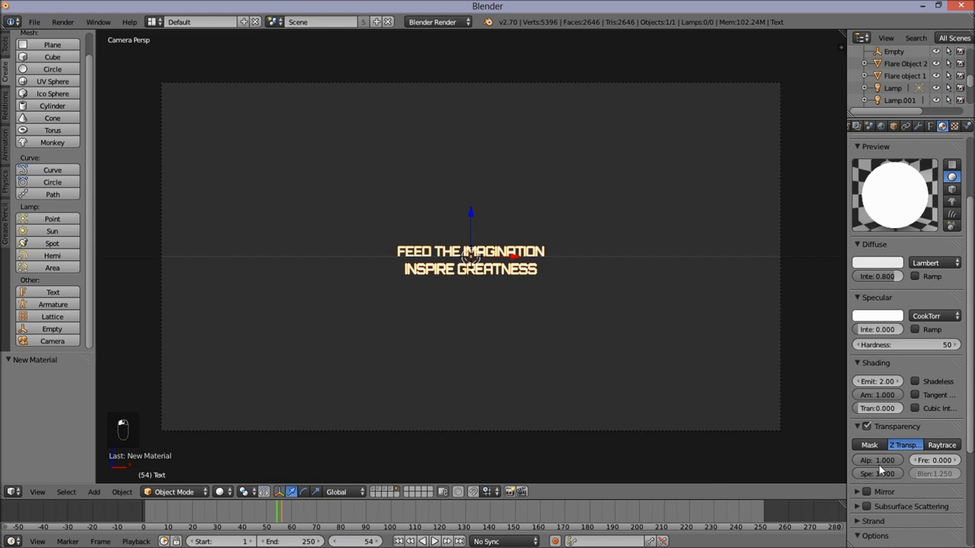
drag(894, 460, 790, 461)
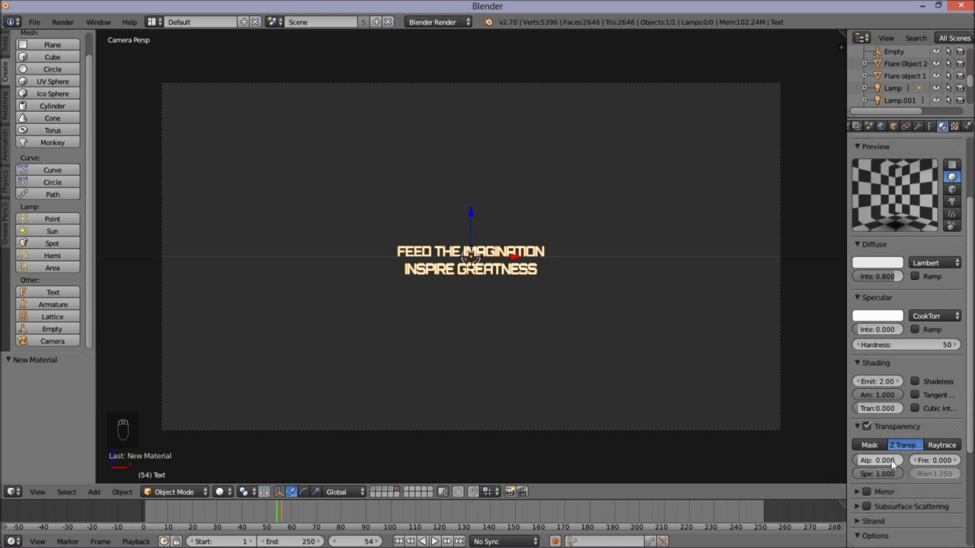
key(i)
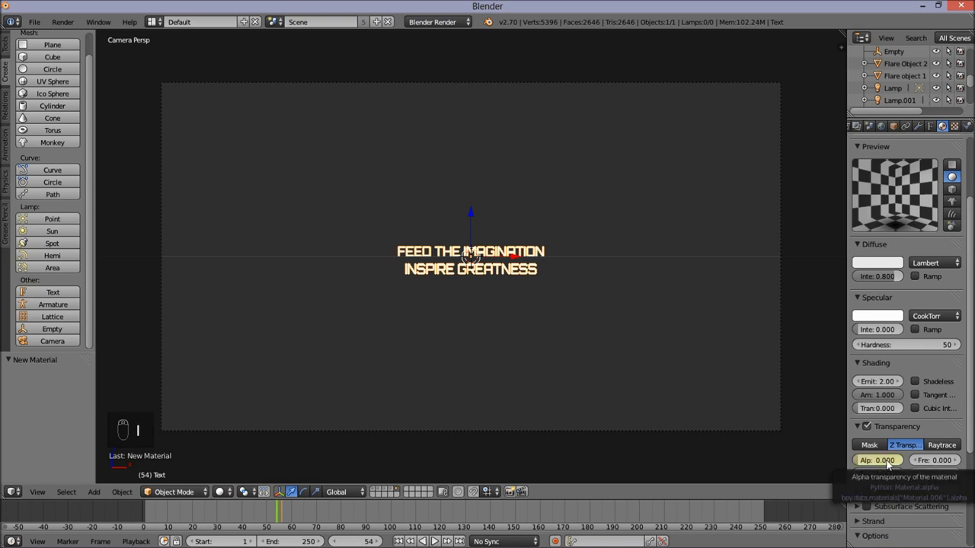
- Keyframe the text material's alpha at 1 on frame 65
click(364, 541)
key(Return)
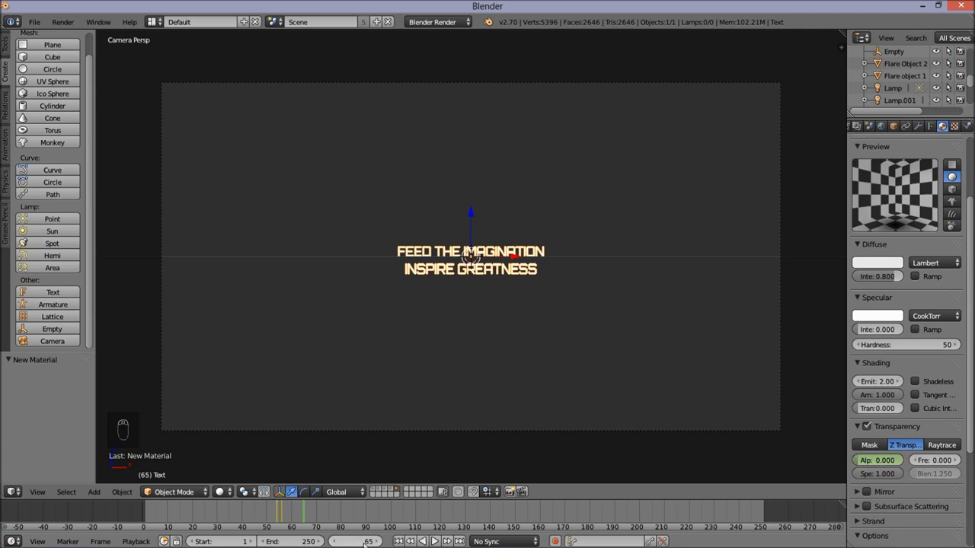
drag(871, 462, 906, 461)
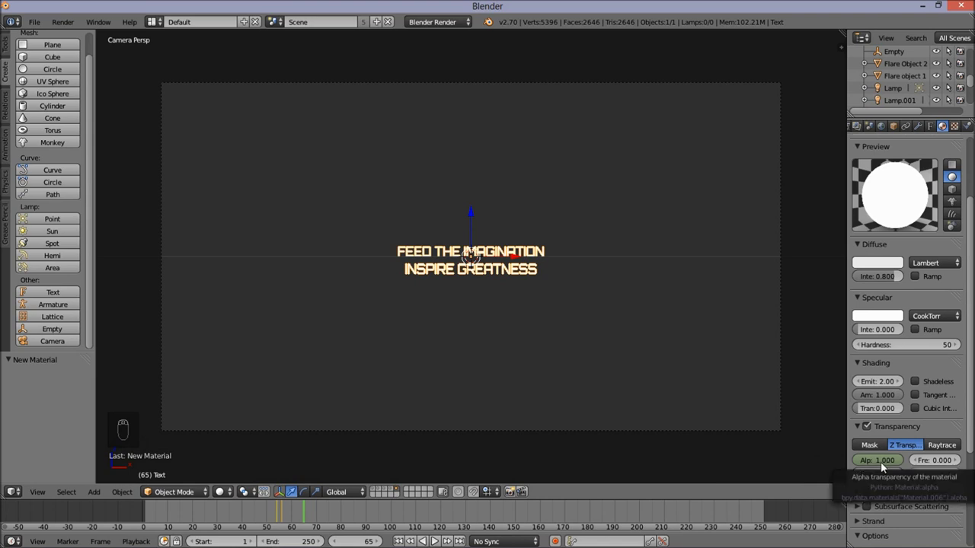
key(i)
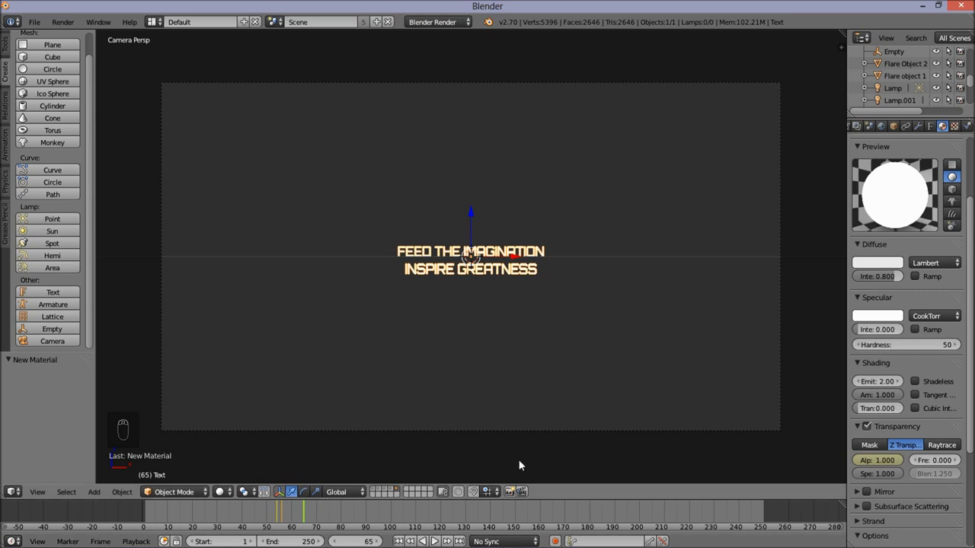
- Show the ring and flare layers with the text in wireframe, and scale the text by about 0.893 to fit inside the ring
shift+click(375, 493)
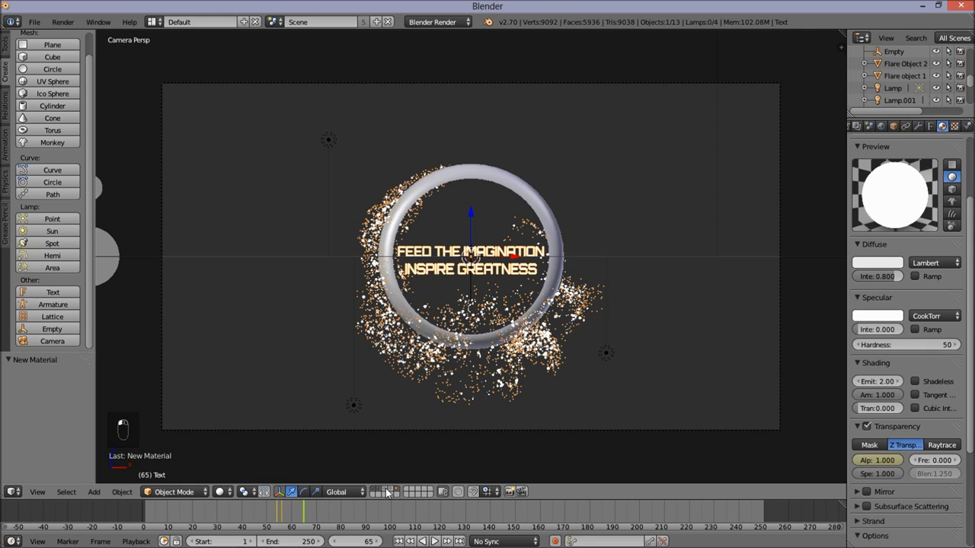
shift+click(389, 492)
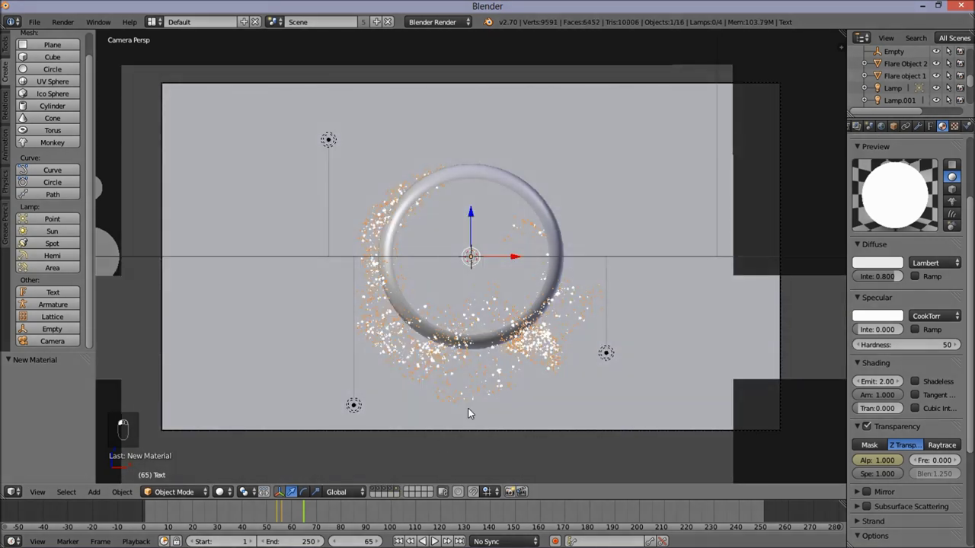
key(z)
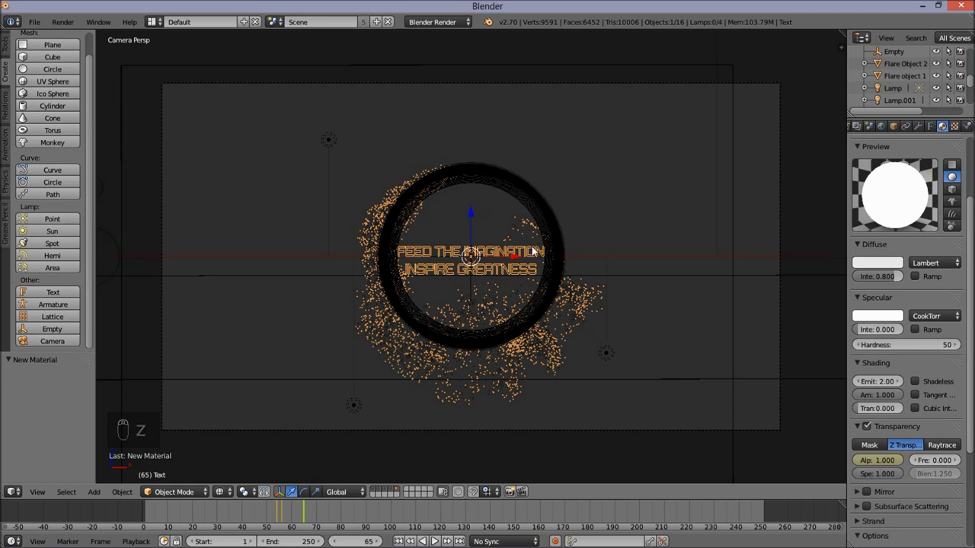
key(s)
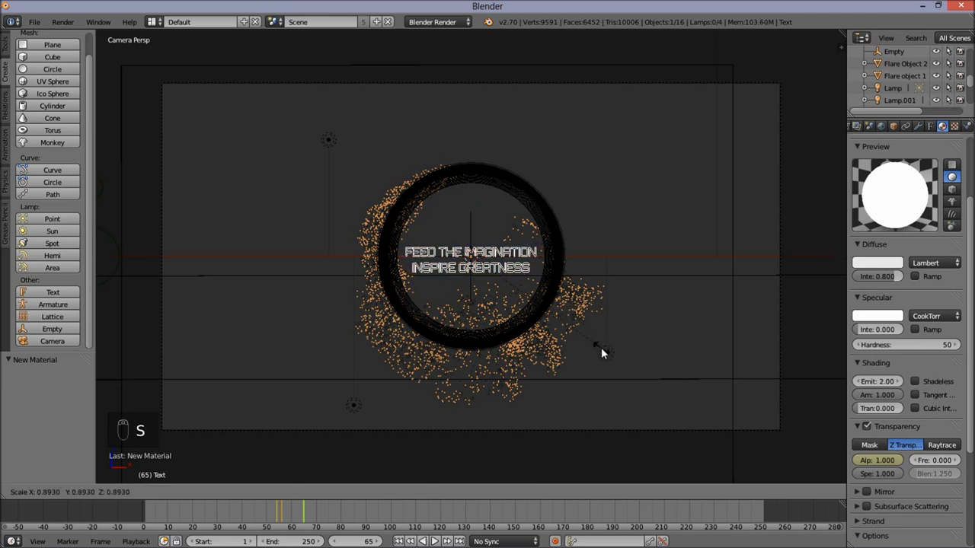
click(601, 348)
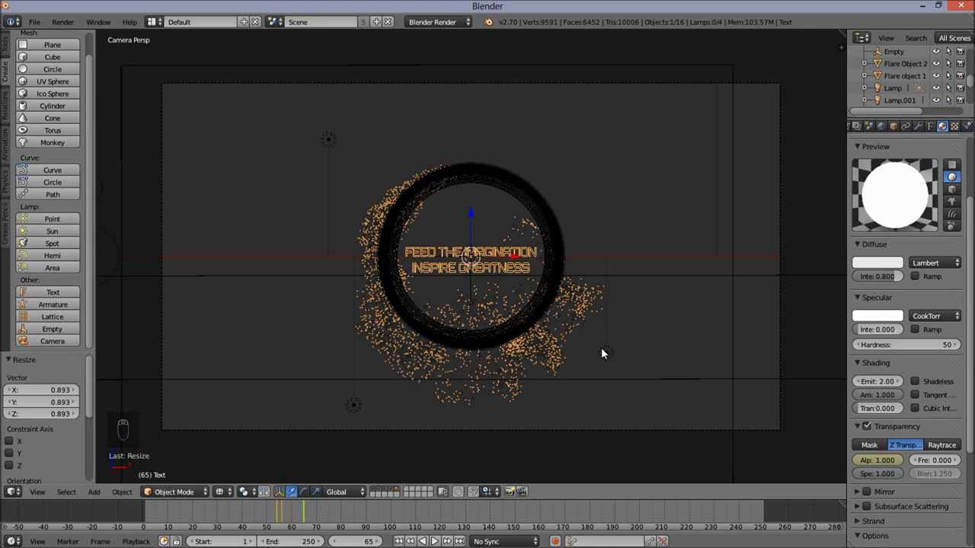
- Go to frame 58 and render it to check the text partway through its fade-in
click(368, 541)
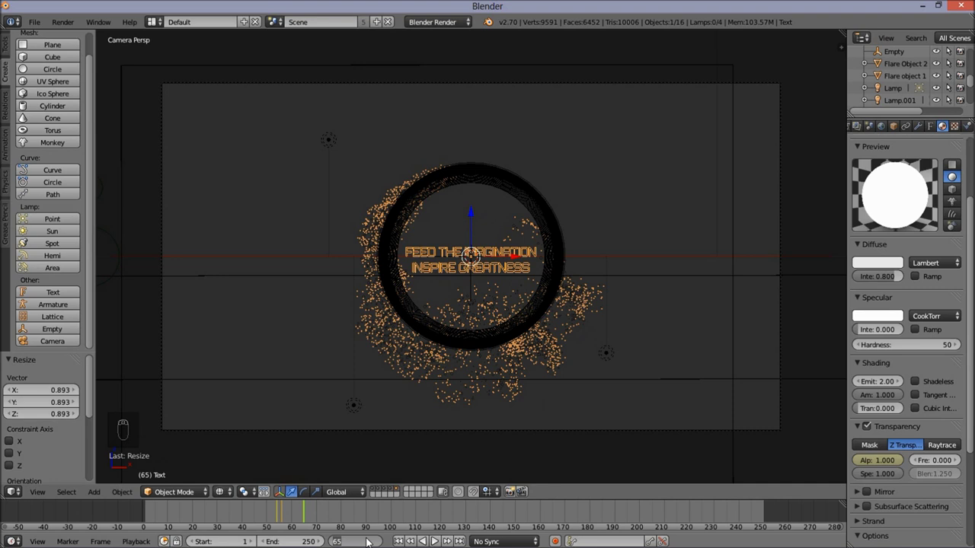
text(60)
key(Return)
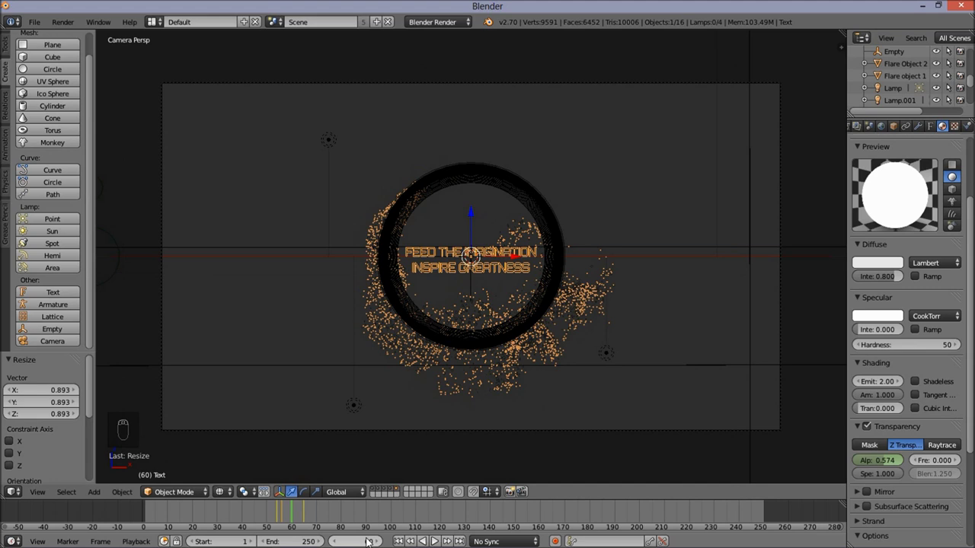
double_click(367, 541)
text(58)
key(Return)
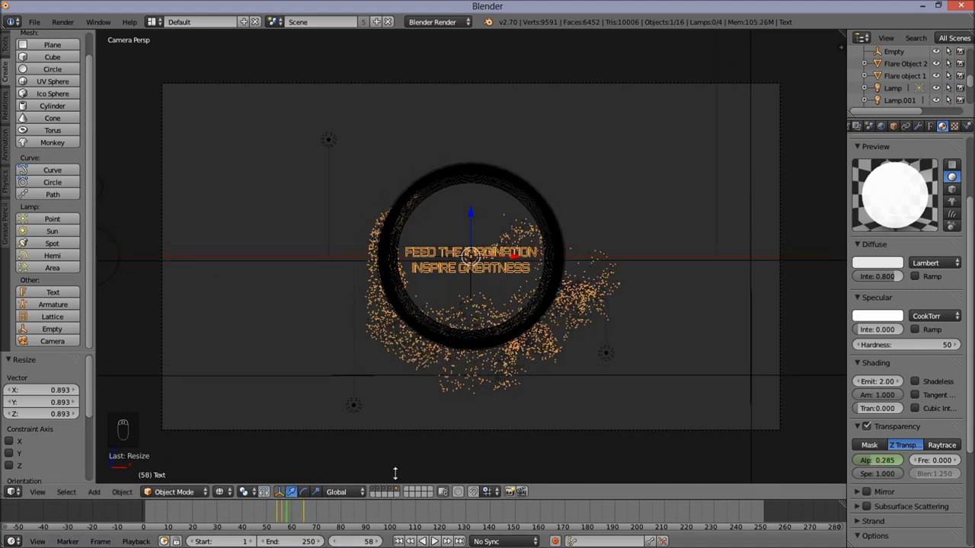
key(F12)
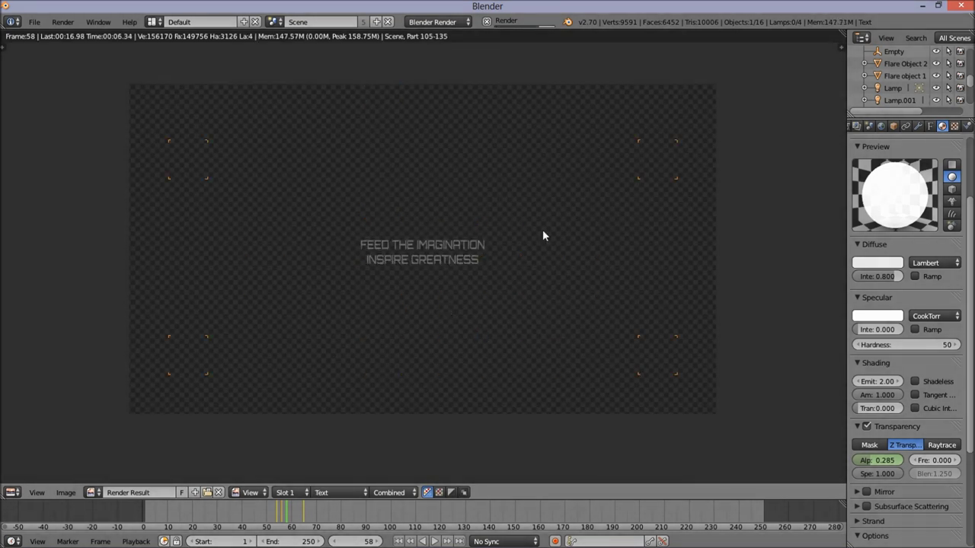
- Switch to the Compositing layout and move the Viewer and Composite nodes away from the last Add node to make room
click(152, 21)
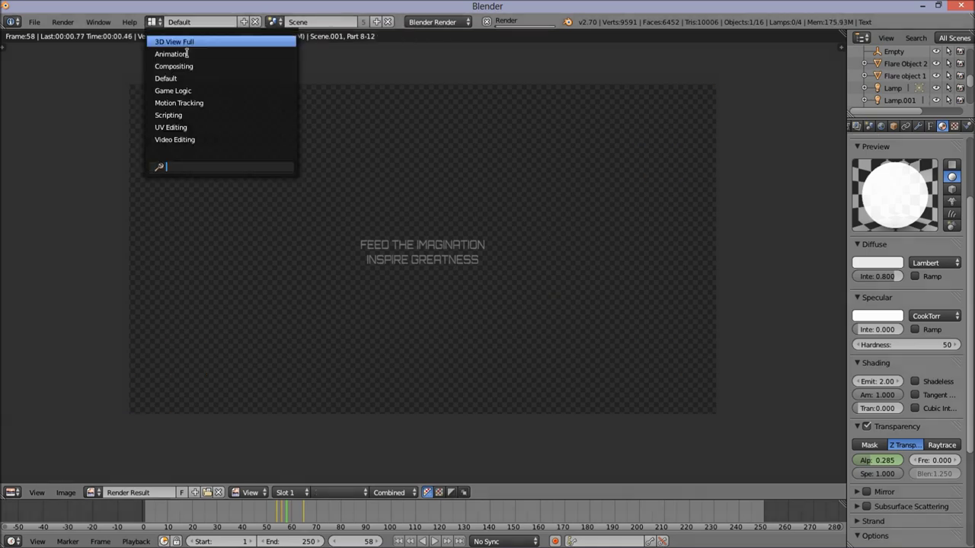
click(174, 66)
middle_drag(288, 191, 390, 164)
drag(390, 164, 682, 207)
drag(389, 74, 598, 70)
- Duplicate the BI Flare Render Layers node and place the copy below the link running to the Viewer
scroll(577, 161, down, 2)
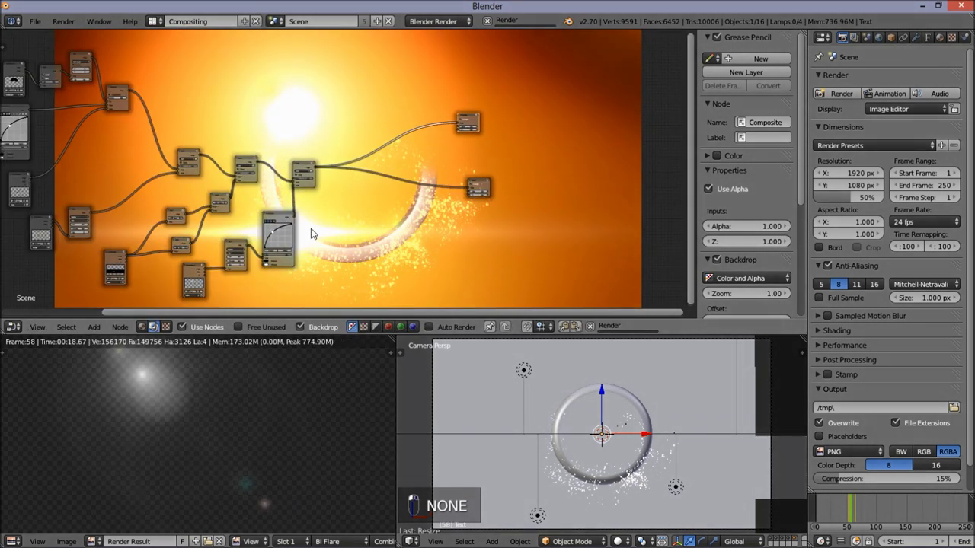
scroll(311, 233, up, 2)
middle_drag(200, 131, 240, 94)
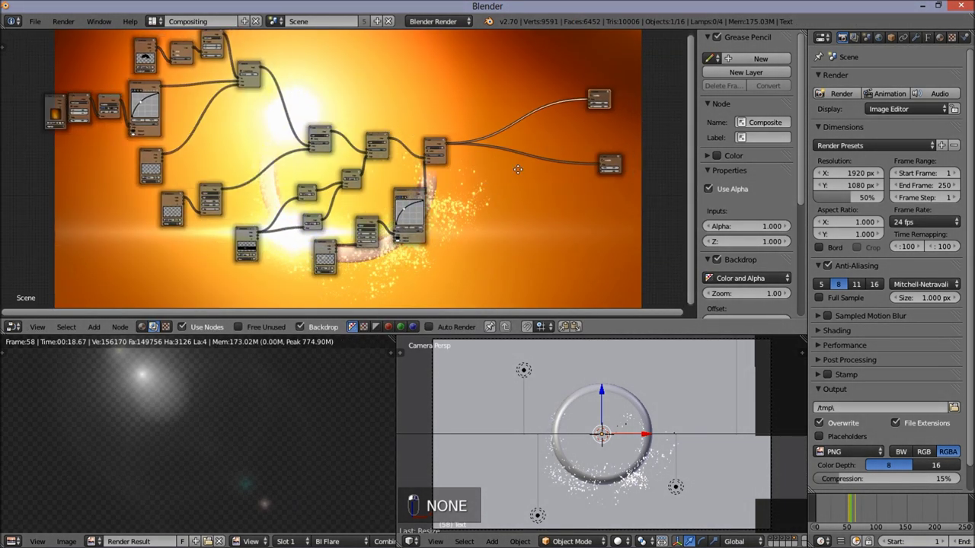
middle_drag(517, 169, 400, 151)
scroll(401, 151, up, 4)
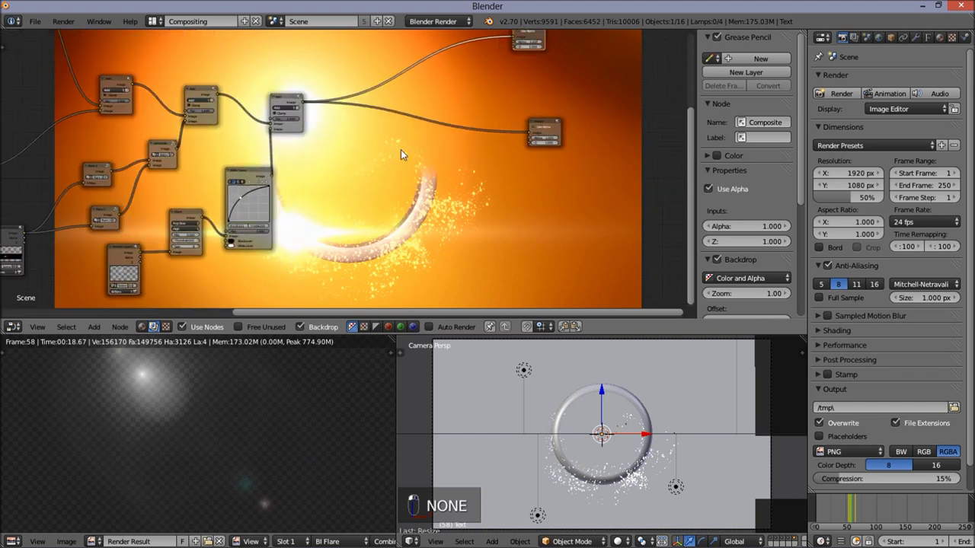
scroll(400, 149, up, 1)
scroll(399, 156, up, 1)
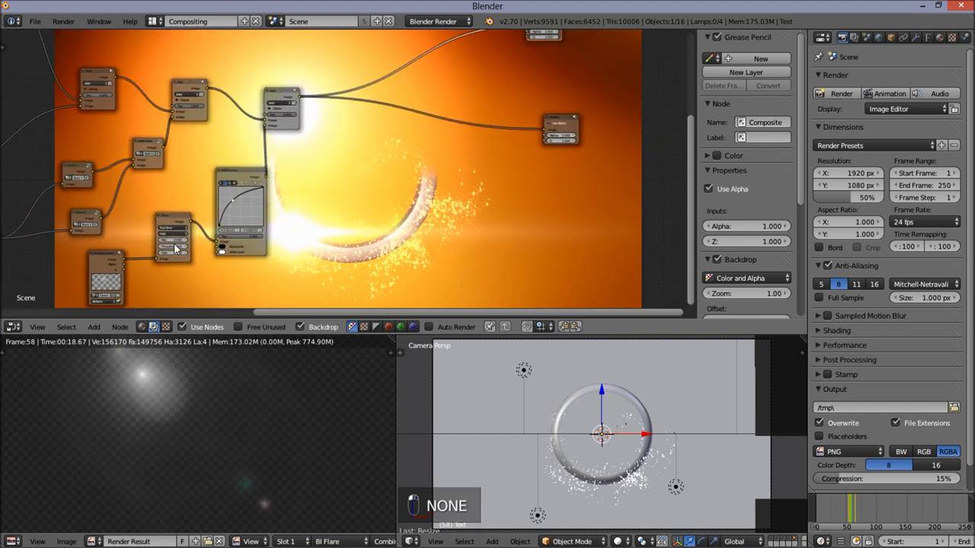
click(107, 266)
key(shift+d)
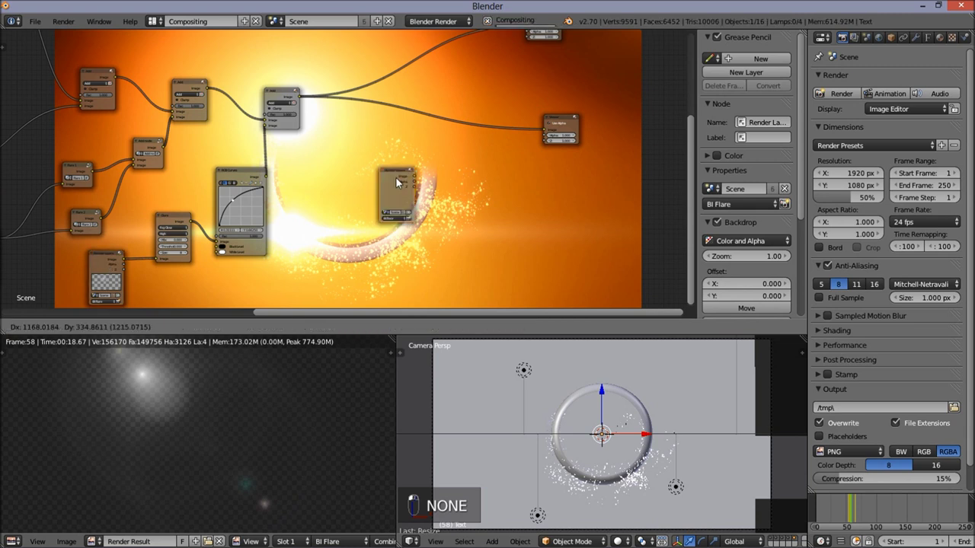
click(395, 183)
- Duplicate the last Add mix node and insert the copy into the link going to the Viewer
click(278, 98)
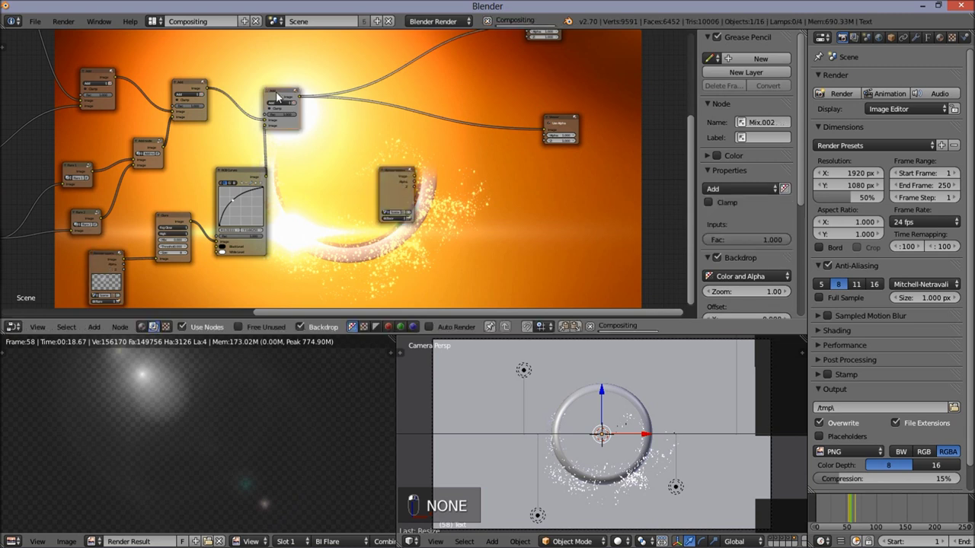
key(shift+d)
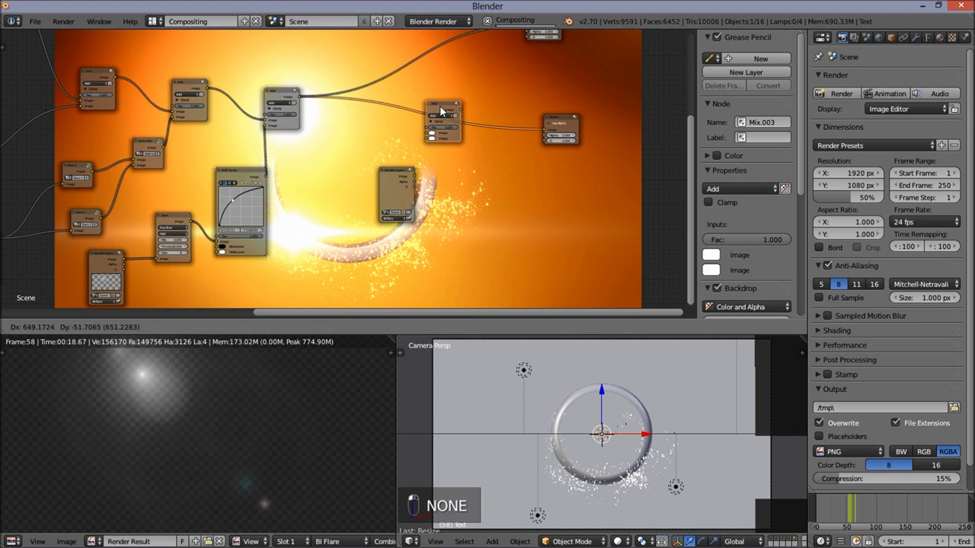
click(441, 110)
- Set the duplicated Render Layers node to the Text layer and link its image to the new Add node's second input
scroll(431, 179, up, 1)
drag(431, 179, 411, 175)
click(390, 228)
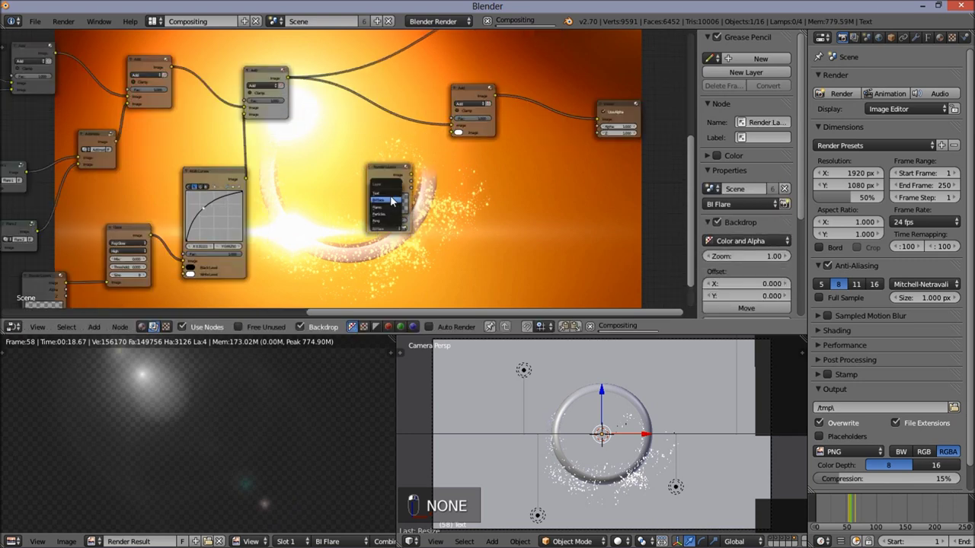
click(392, 191)
drag(366, 179, 457, 135)
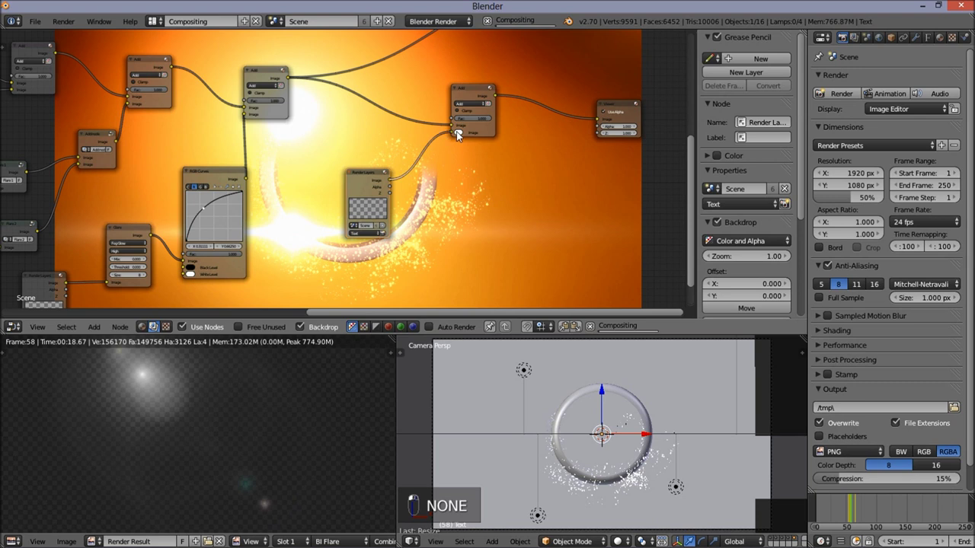
- Link the new Add node's image output to the Composite node's image input
middle_drag(457, 136, 374, 265)
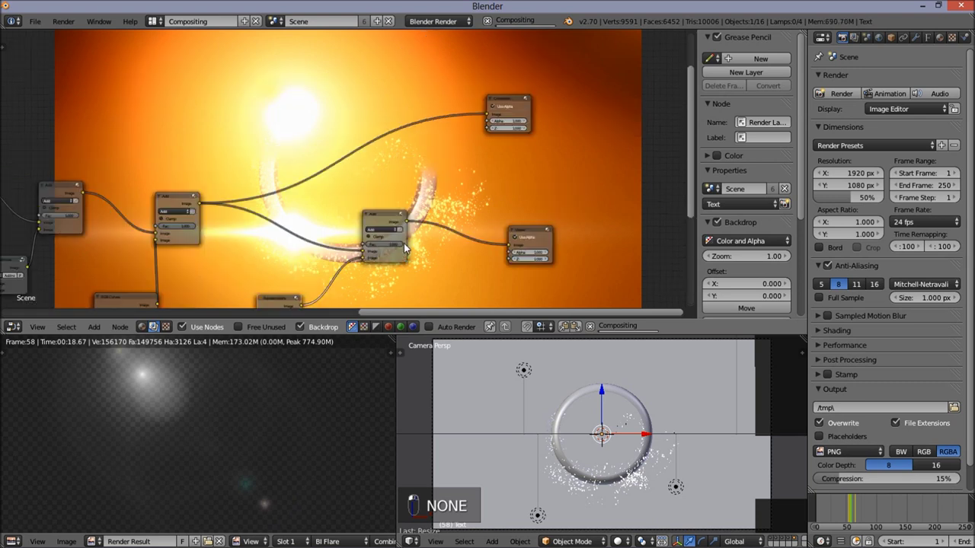
click(405, 228)
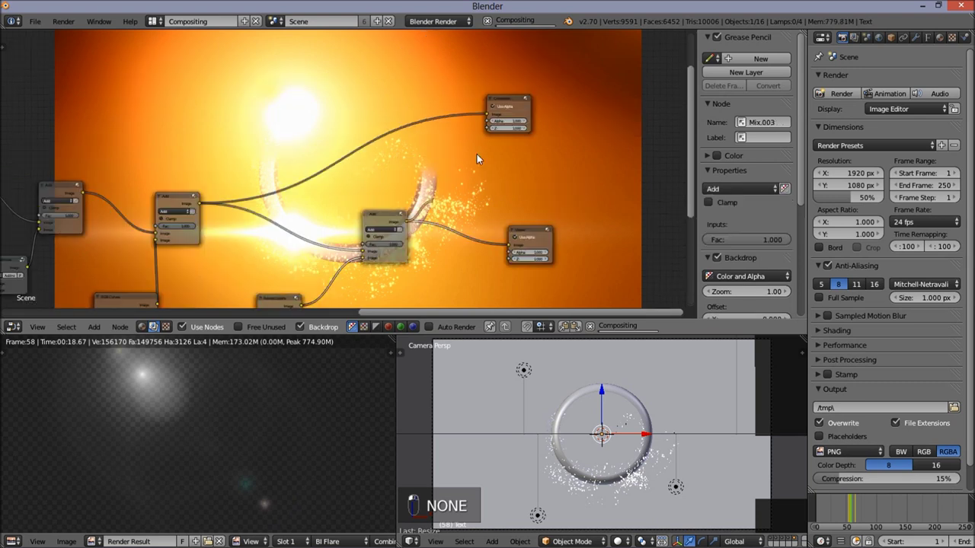
drag(406, 221, 489, 118)
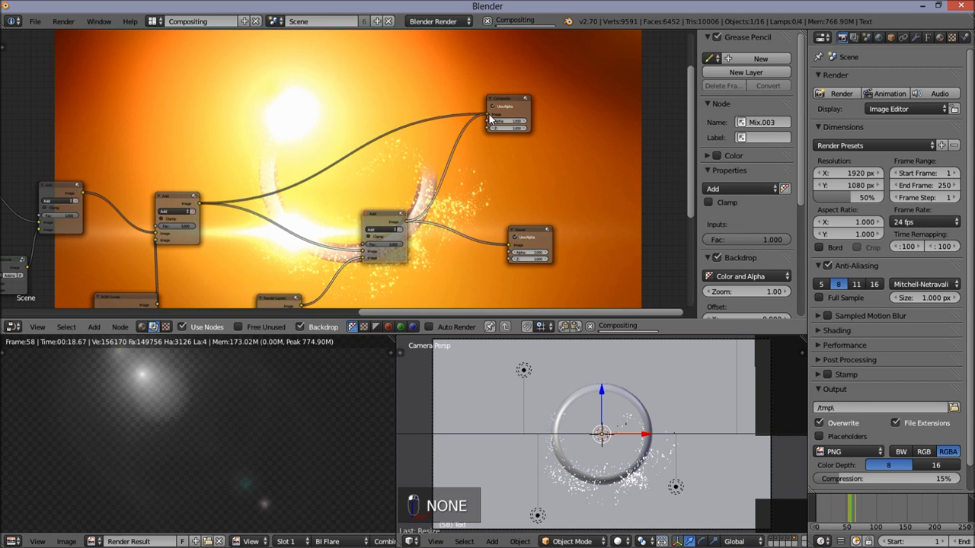
- Examine the composited backdrop to see how the text looks inside the glowing ring
scroll(445, 227, down, 1)
middle_drag(444, 227, 368, 186)
scroll(418, 173, down, 1)
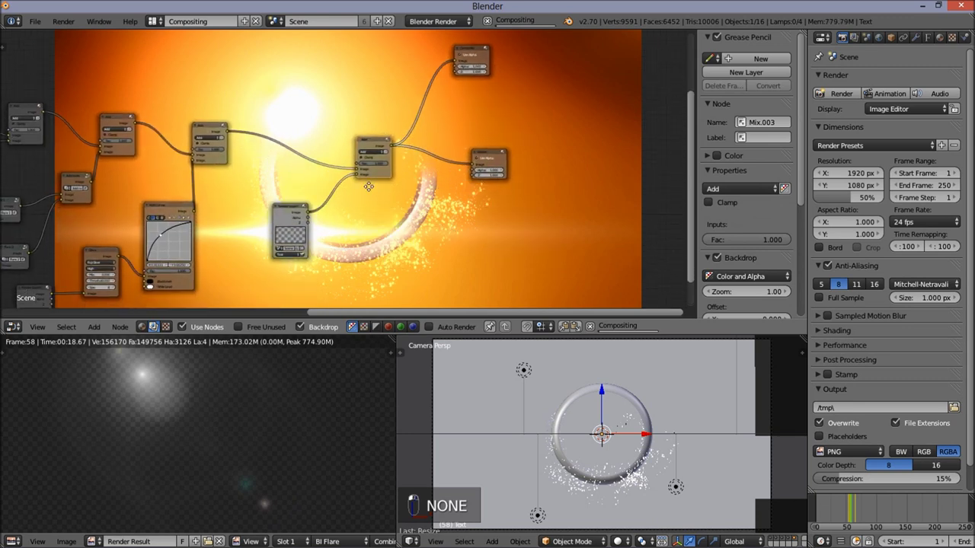
scroll(408, 204, down, 1)
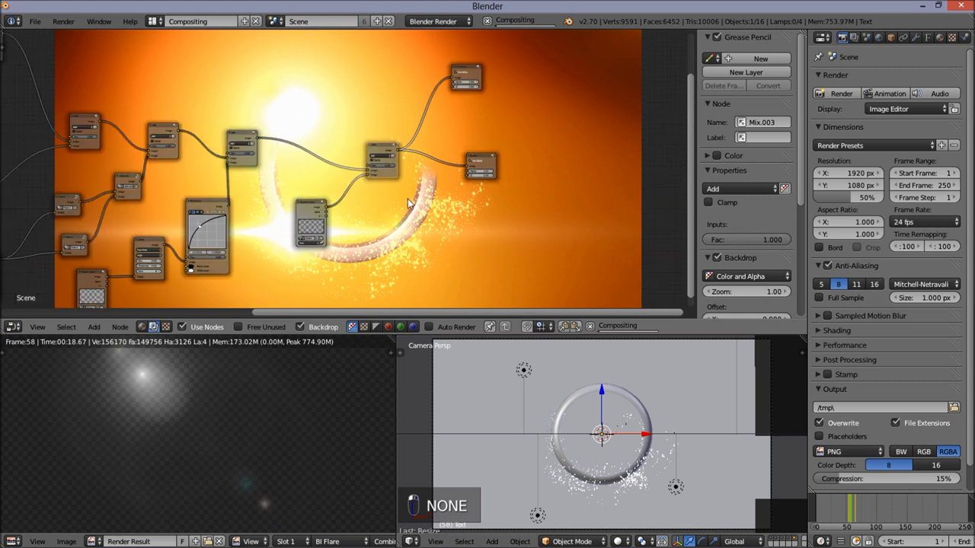
middle_drag(409, 204, 425, 206)
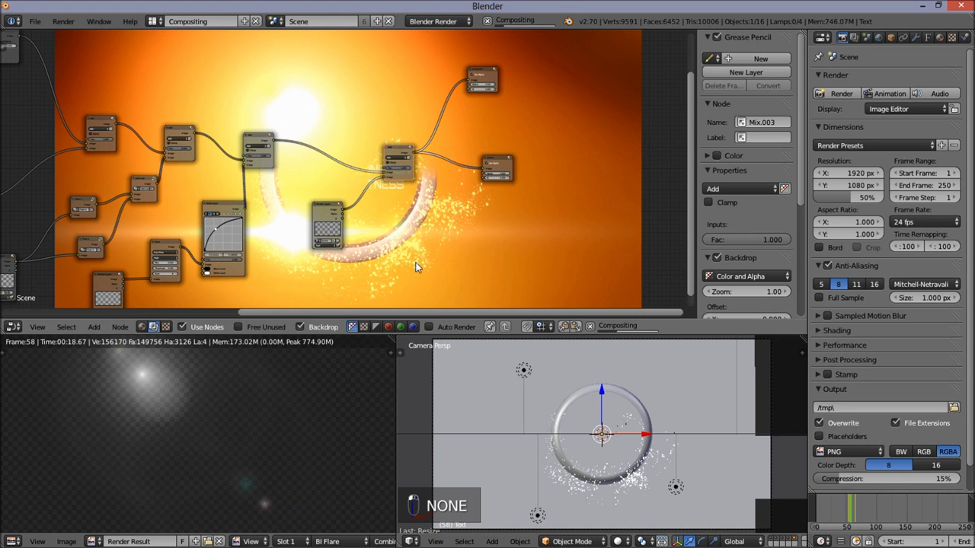
middle_drag(415, 137, 392, 201)
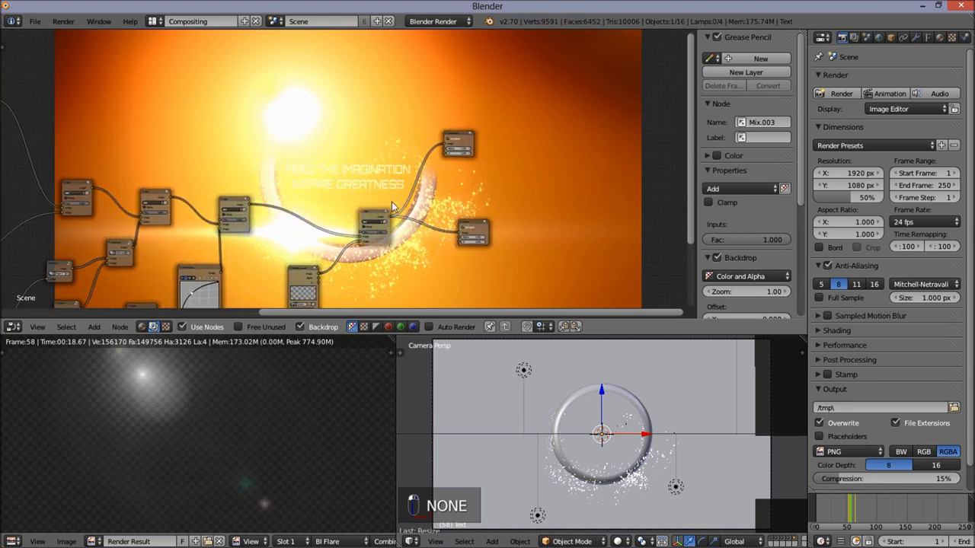
scroll(348, 168, down, 2)
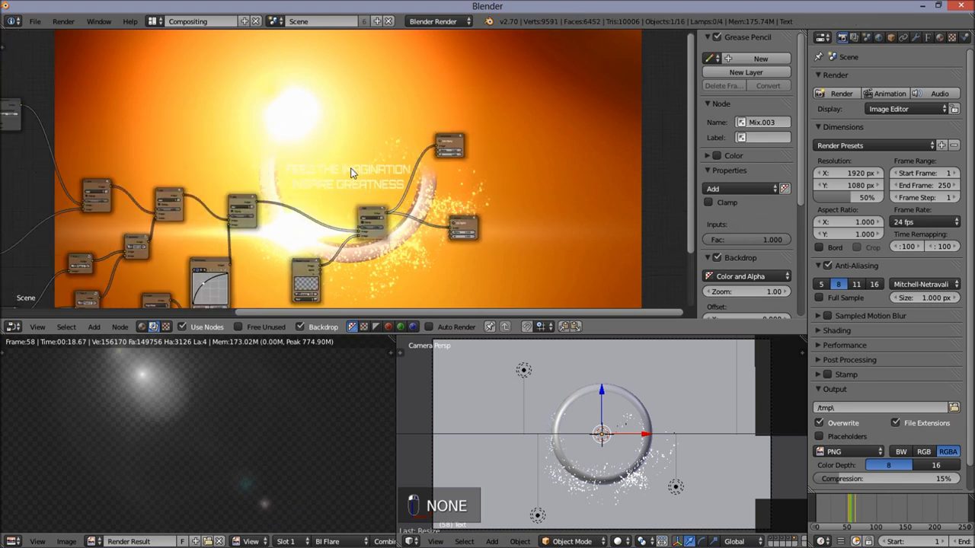
middle_drag(370, 183, 386, 119)
scroll(523, 170, up, 3)
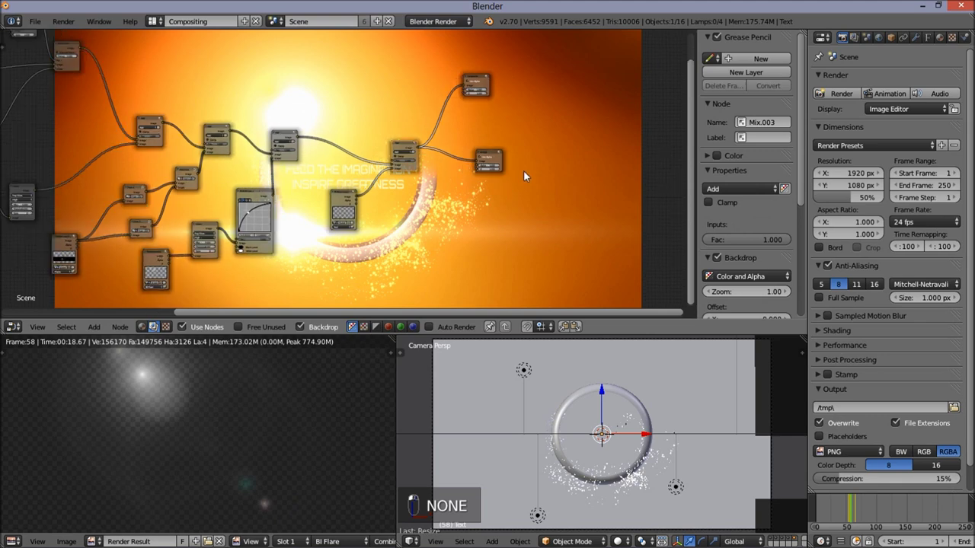
middle_drag(538, 172, 419, 291)
scroll(431, 216, up, 3)
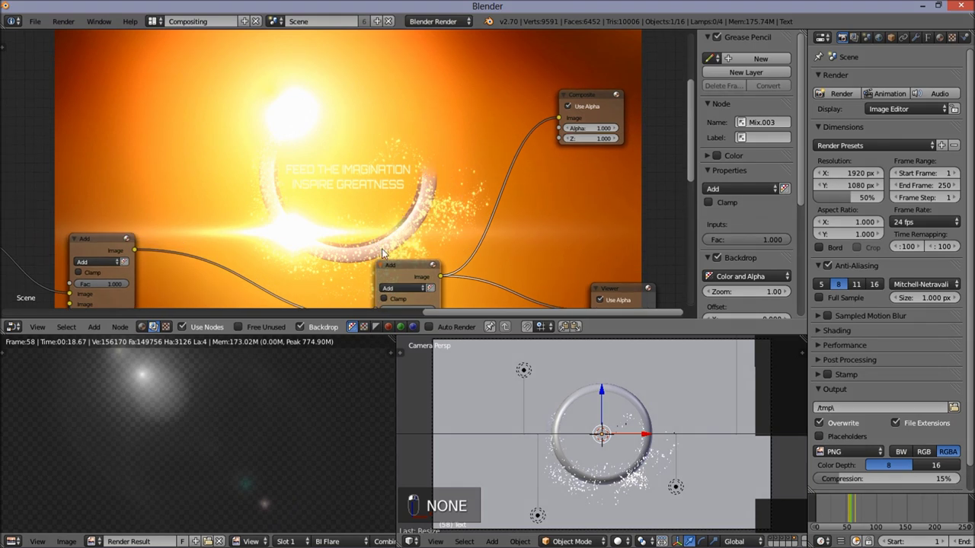
- Return to the Default layout and change the render result area back to the 3D view
click(153, 21)
click(183, 77)
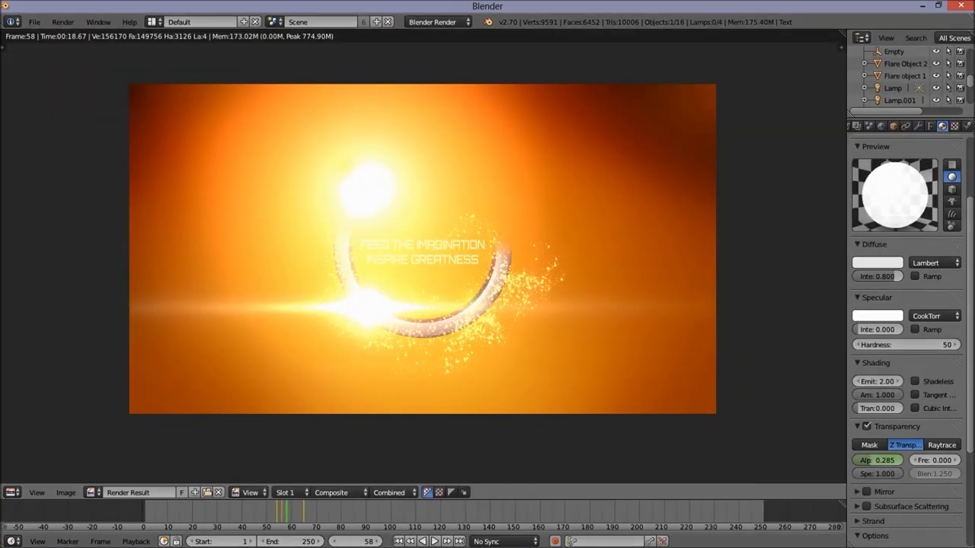
click(13, 492)
click(22, 478)
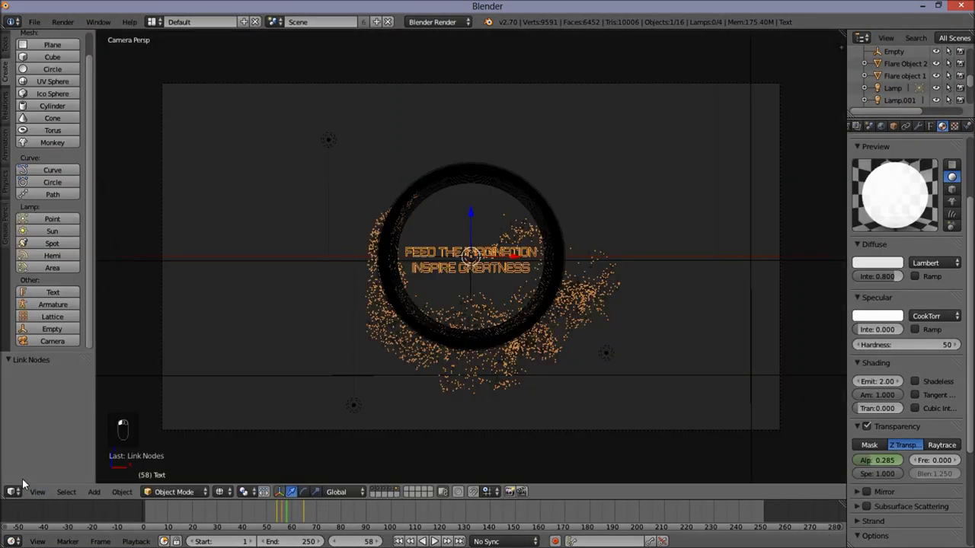
- Set the animation's end frame to 200
click(297, 542)
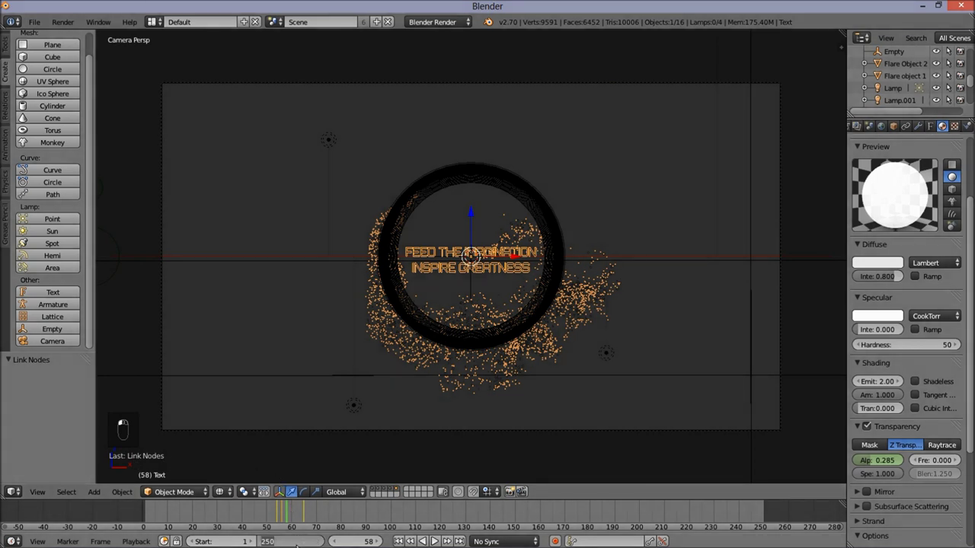
text(200)
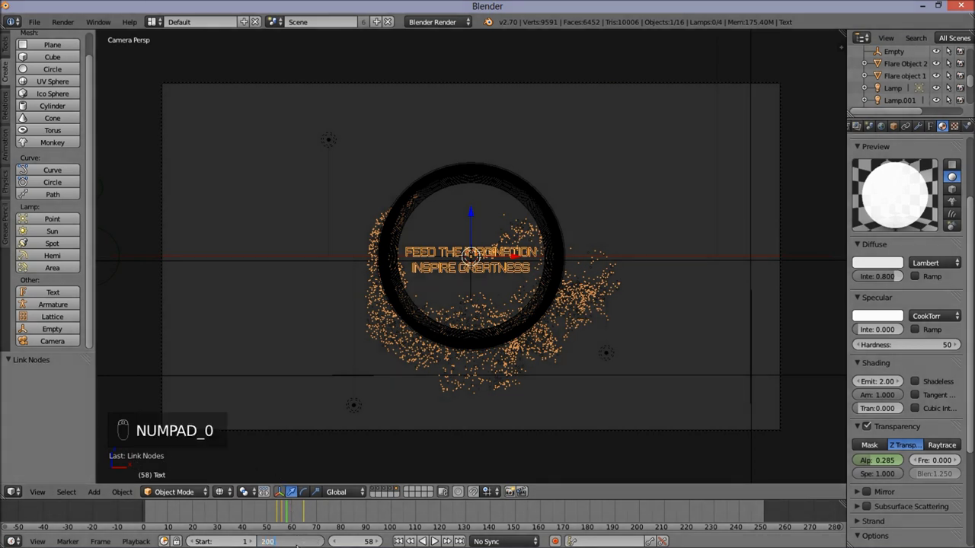
key(Return)
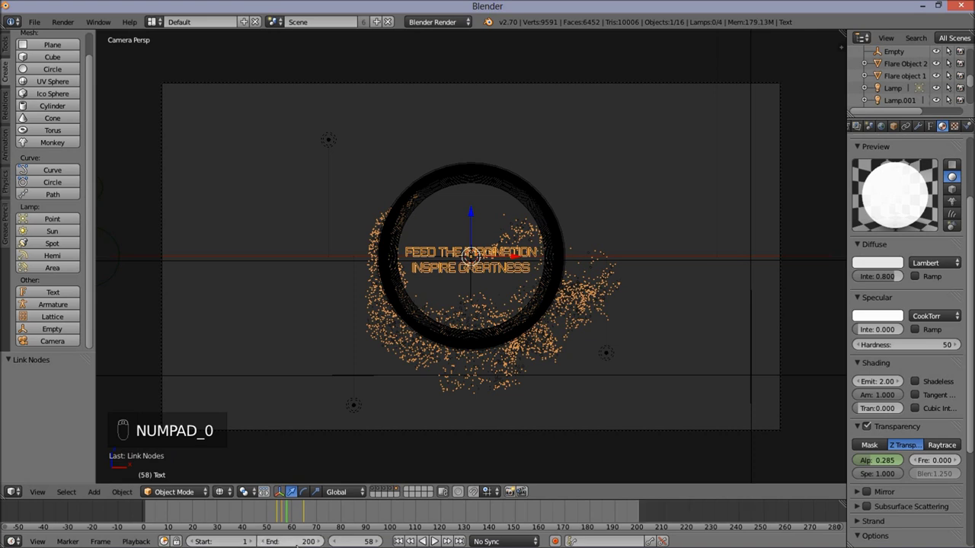
- Display the scene in solid shading and add a new Clouds texture to the ring's material
key(z)
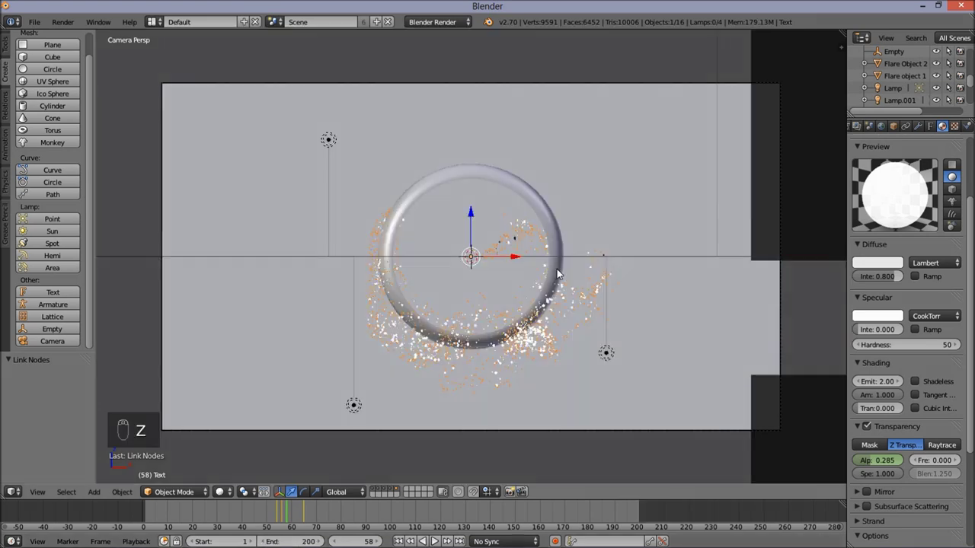
right_click(547, 204)
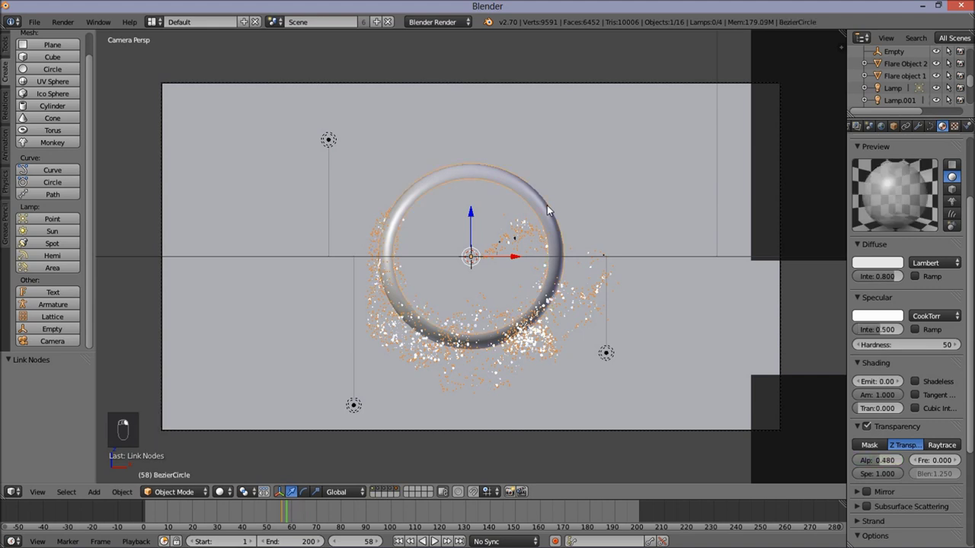
click(953, 128)
click(937, 265)
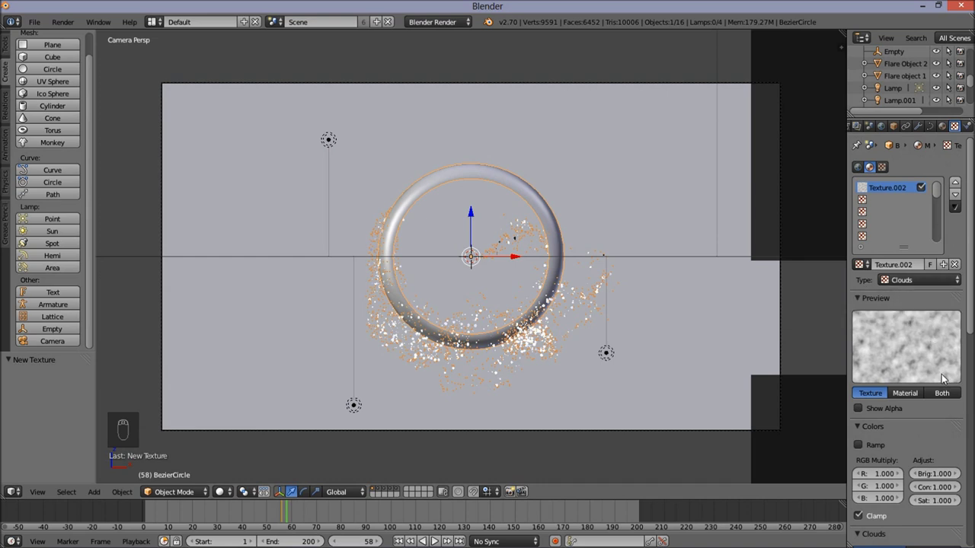
- Enable the color ramp on the ring's Clouds texture
scroll(943, 380, down, 1)
scroll(943, 380, down, 3)
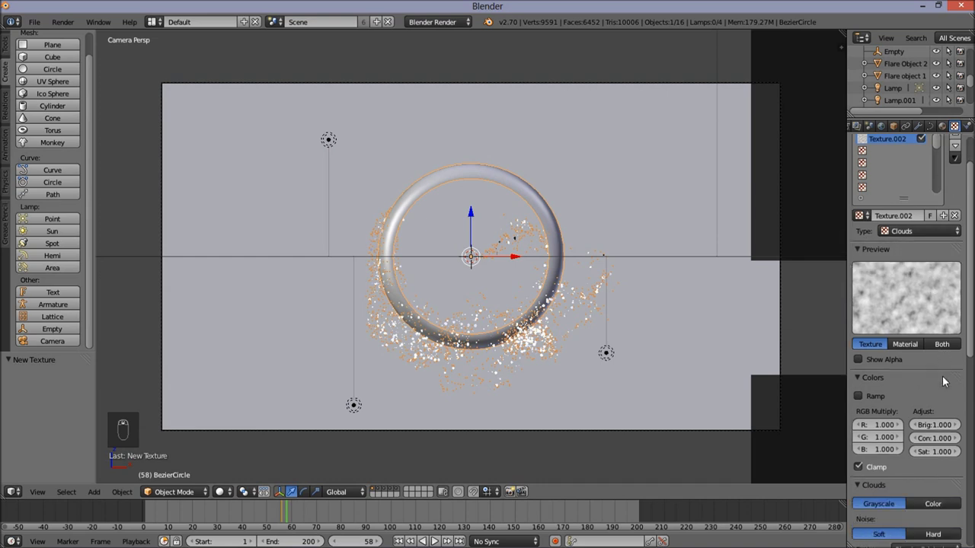
scroll(868, 323, down, 1)
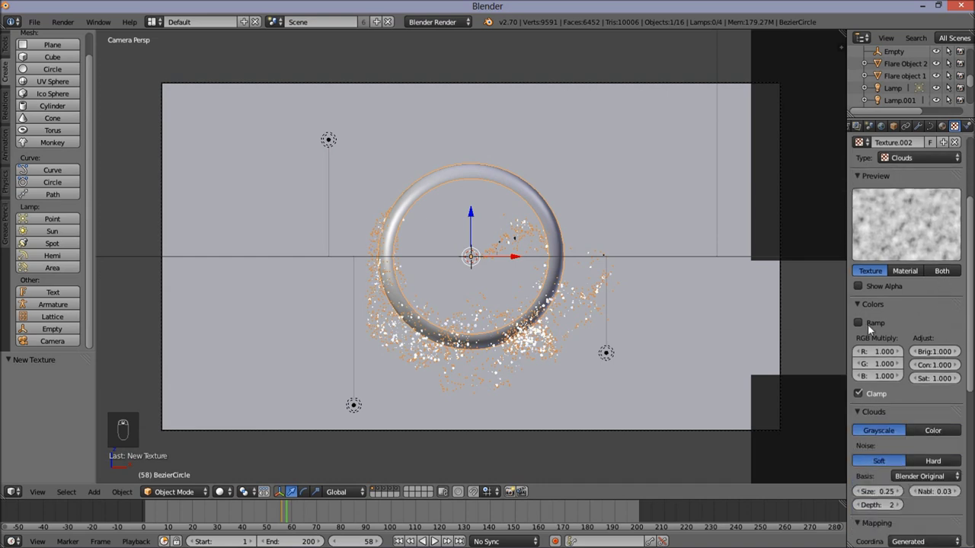
click(859, 323)
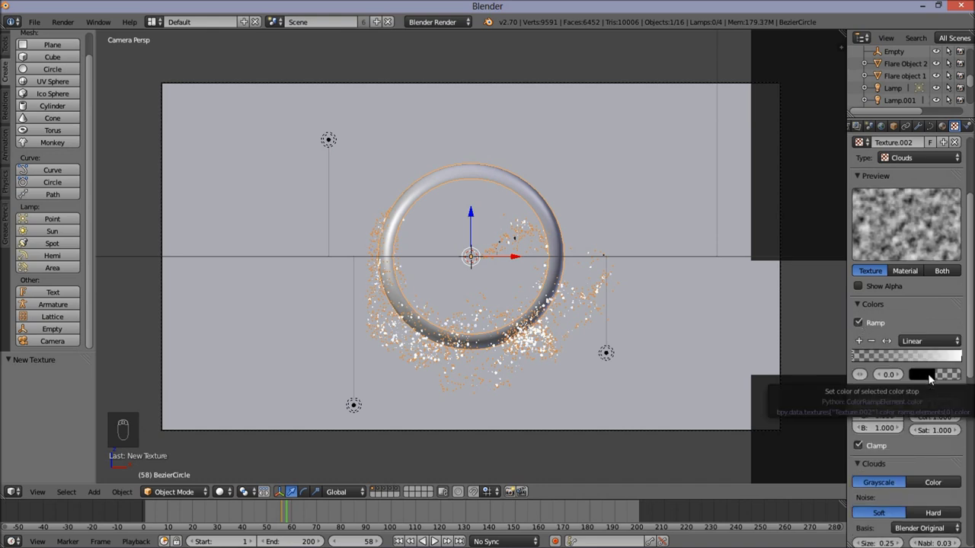
- Switch the ring's Clouds texture to Color and set its noise basis to Voronoi F2
scroll(927, 379, down, 3)
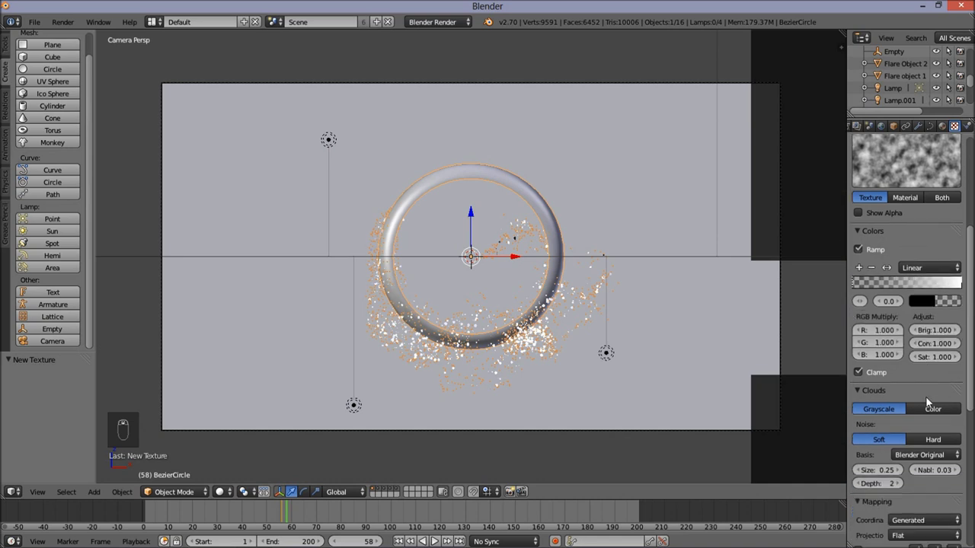
click(926, 411)
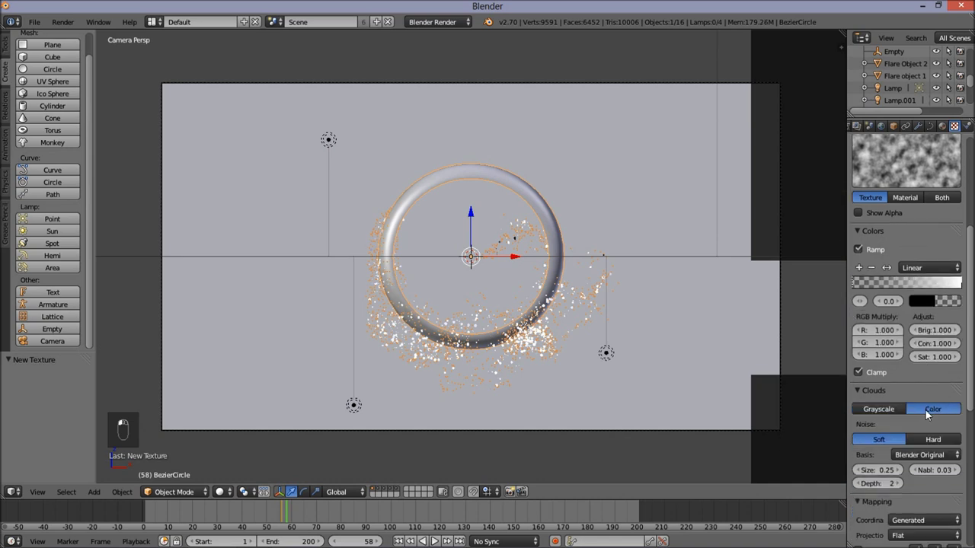
scroll(925, 410, down, 2)
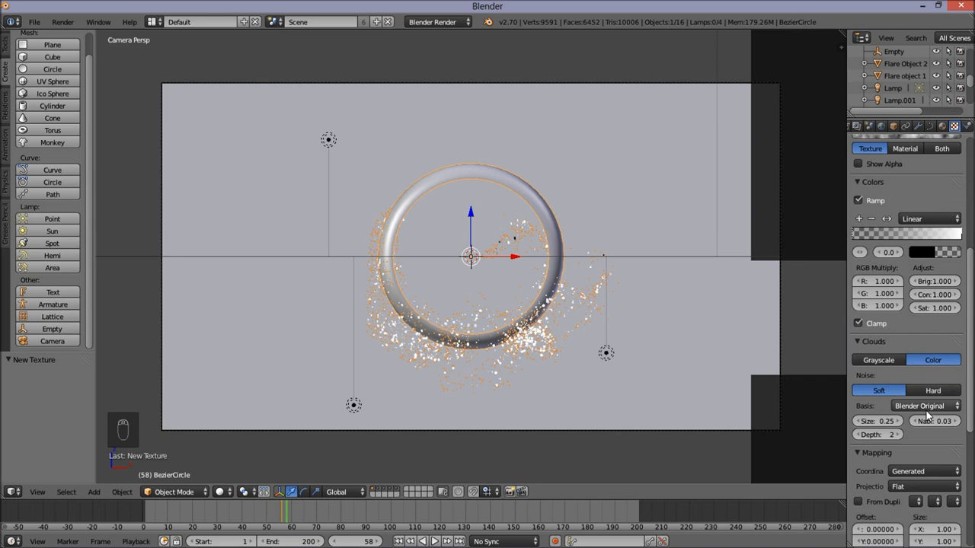
click(927, 409)
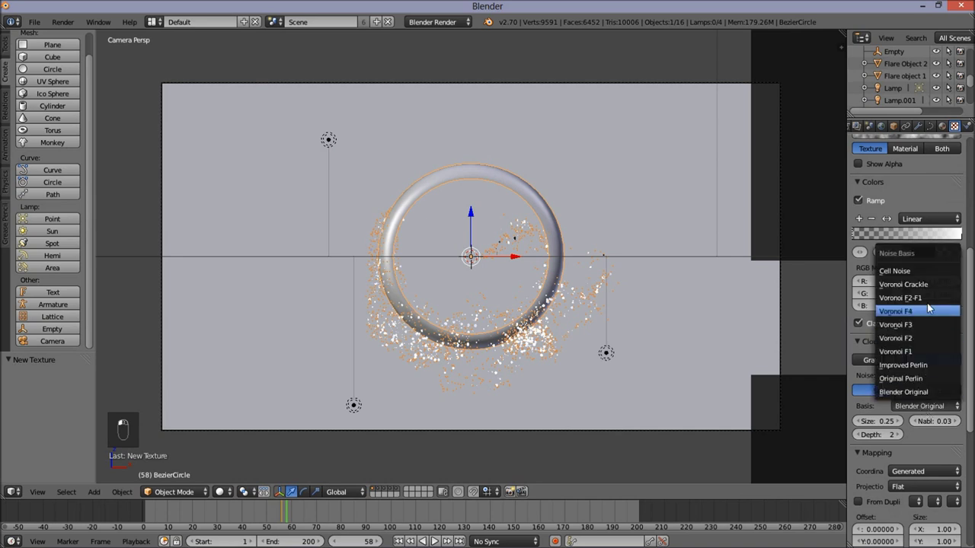
click(930, 332)
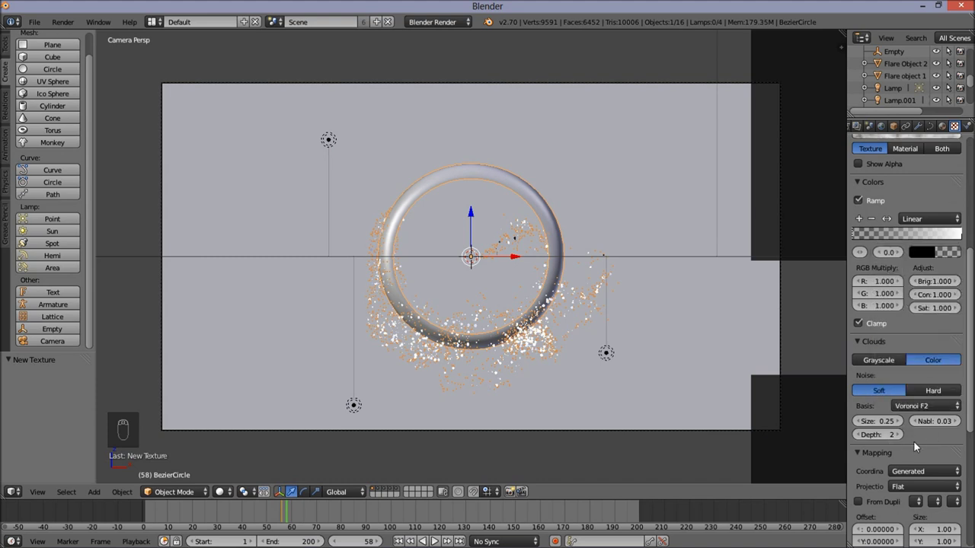
- Set the projection of the ring texture's mapping to Sphere
scroll(936, 384, down, 1)
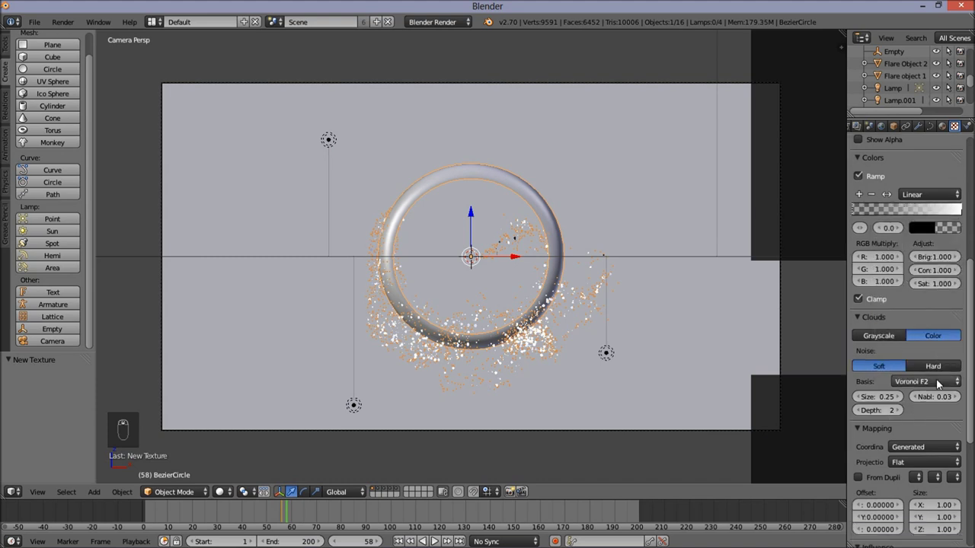
scroll(937, 383, down, 3)
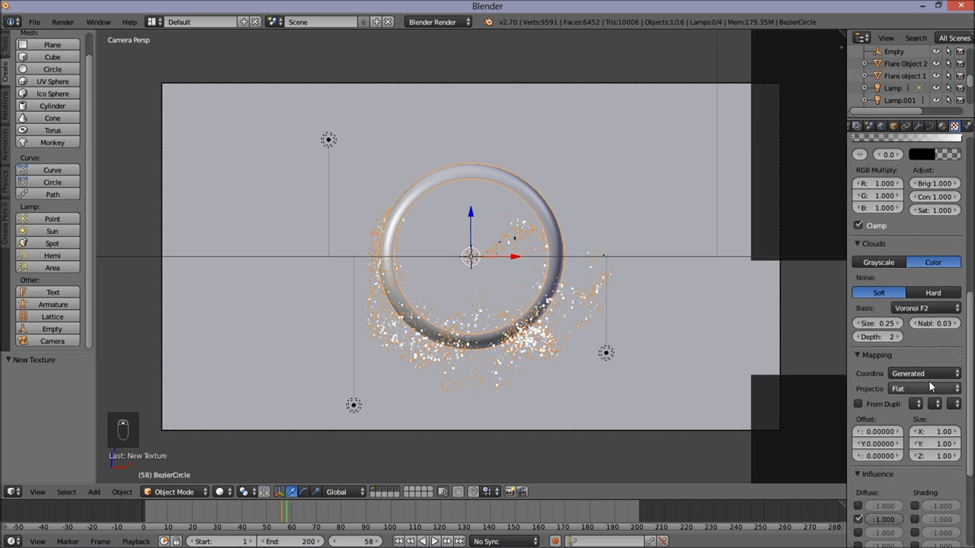
click(893, 389)
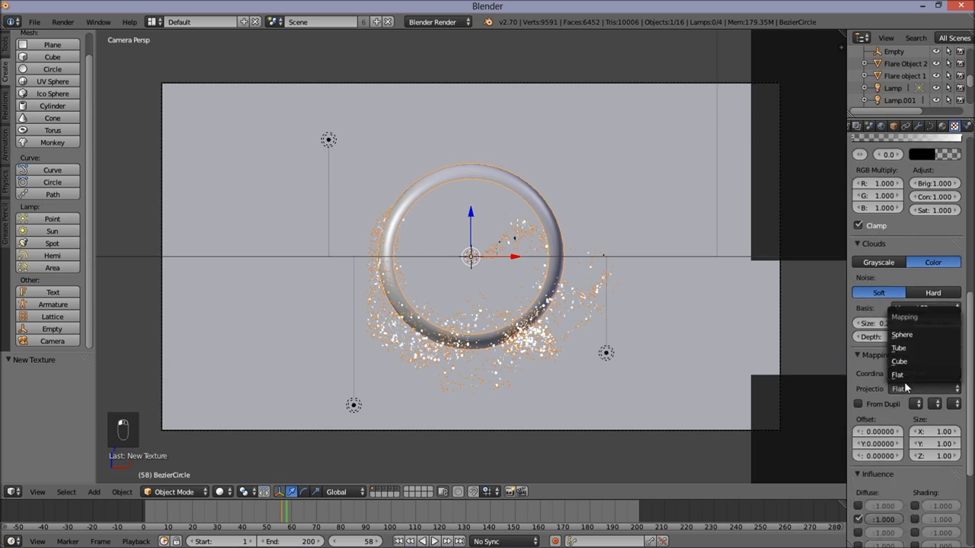
click(906, 335)
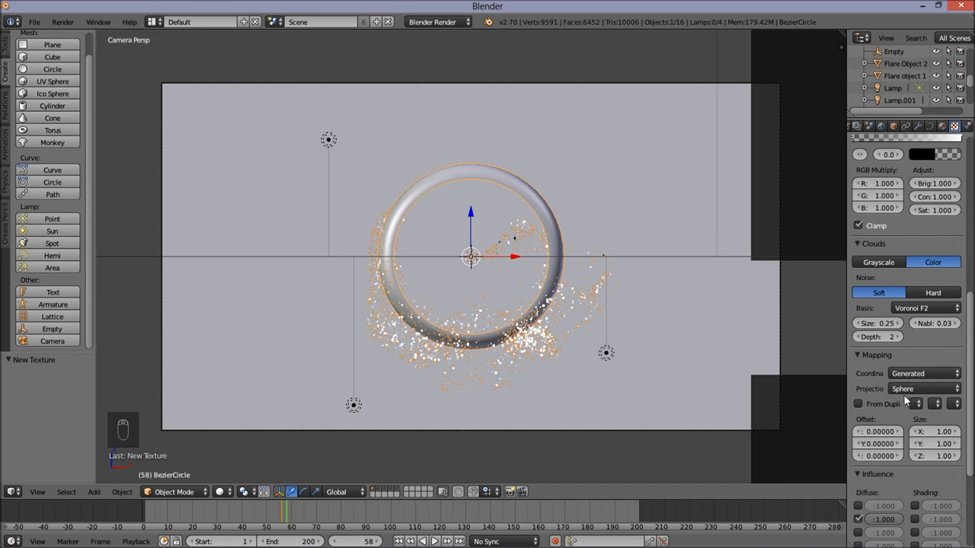
- Widen the properties area and set the texture's diffuse Color influence to 0.108
scroll(904, 395, down, 6)
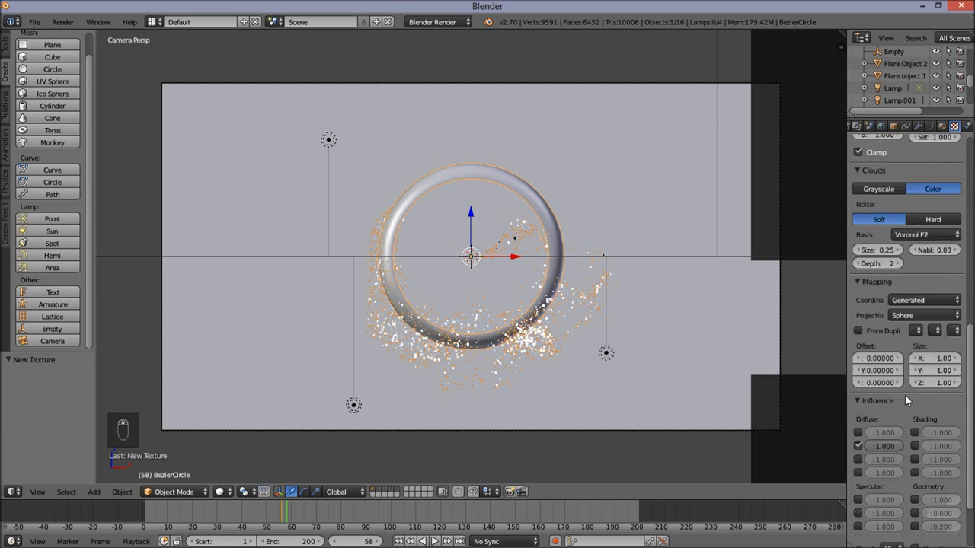
click(883, 373)
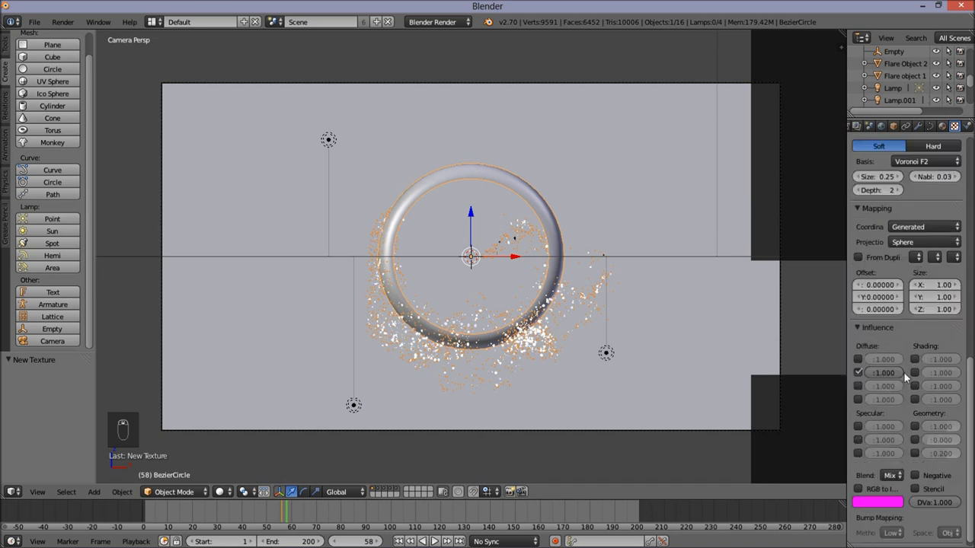
key(Return)
drag(822, 334, 798, 332)
click(839, 373)
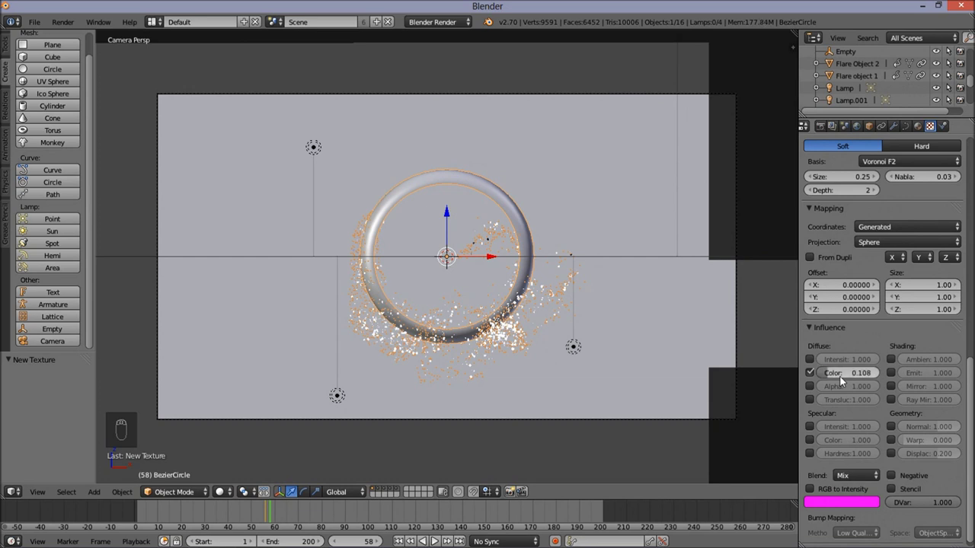
- Make the texture's influence color black, enable Negative and set the blend type to Divide
click(854, 507)
drag(870, 403, 868, 425)
click(869, 425)
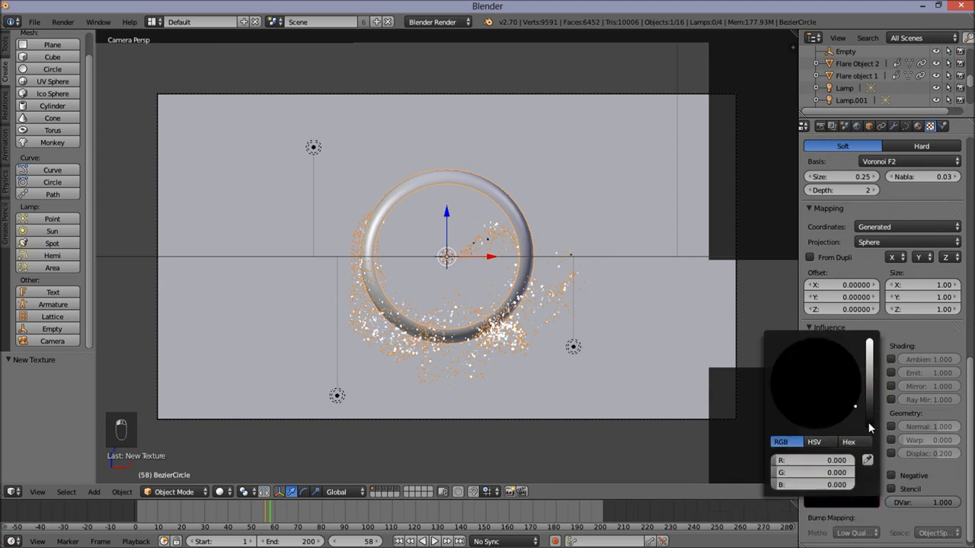
click(891, 475)
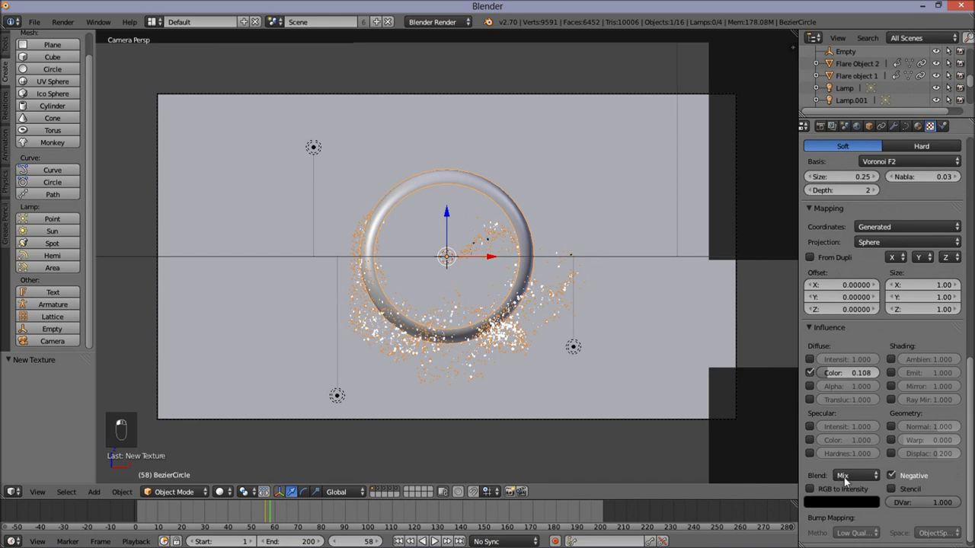
click(850, 476)
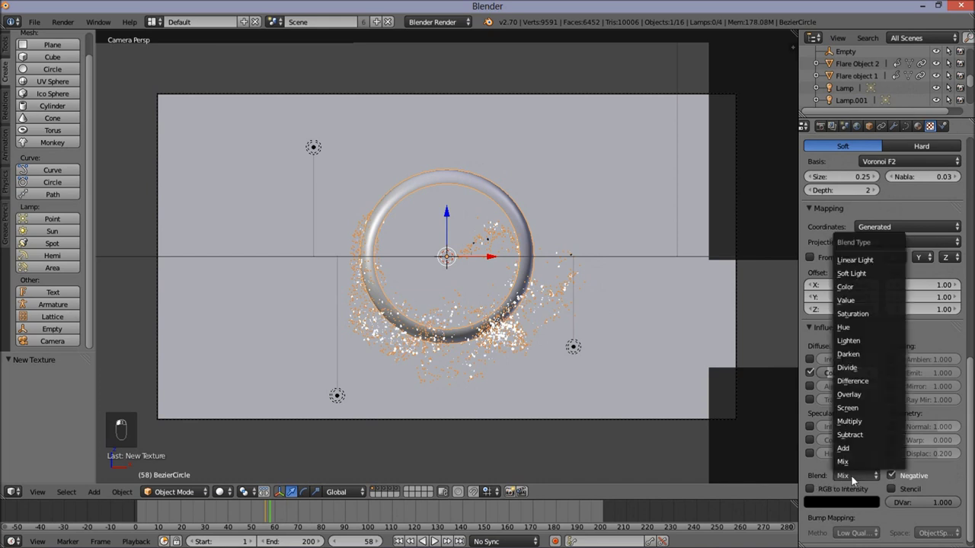
click(862, 368)
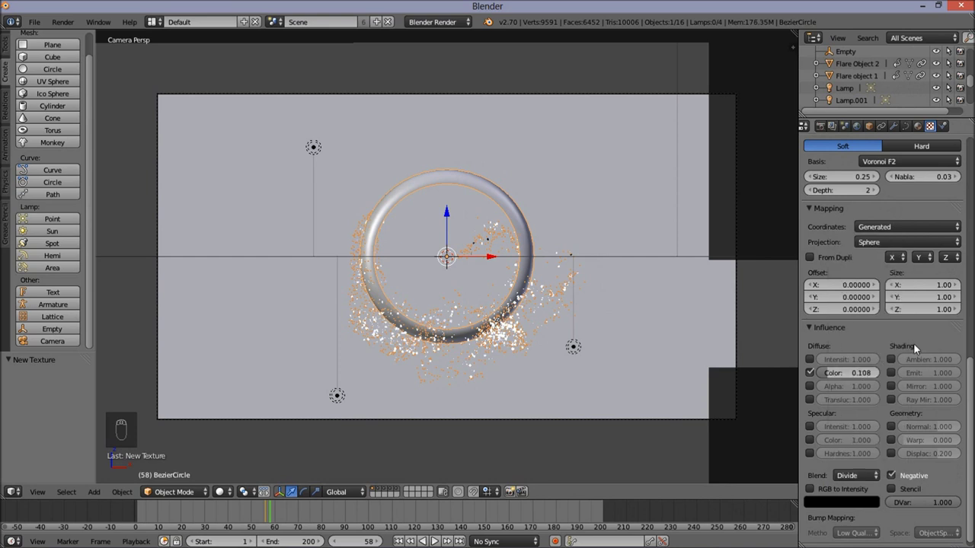
- Show both the texture and the material in the ring texture's preview
drag(970, 413, 968, 153)
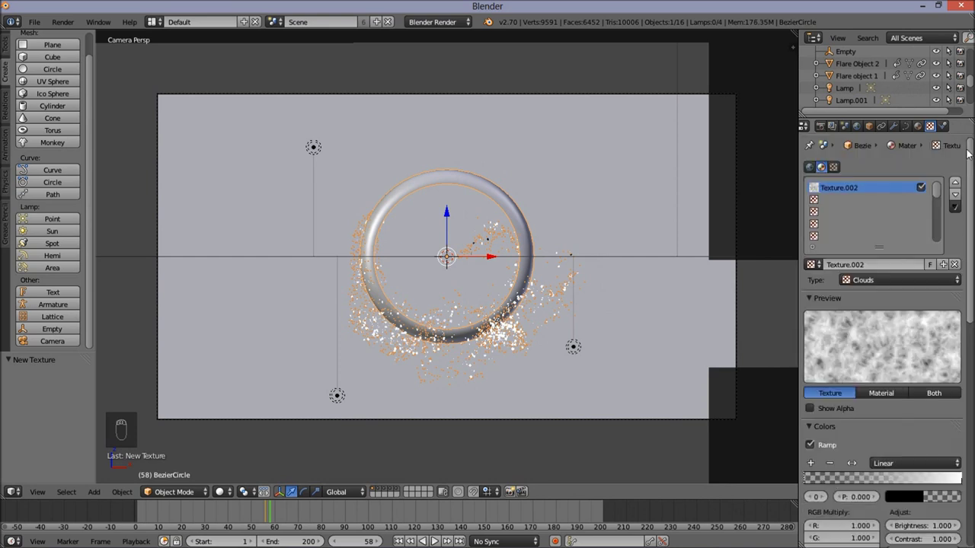
click(935, 393)
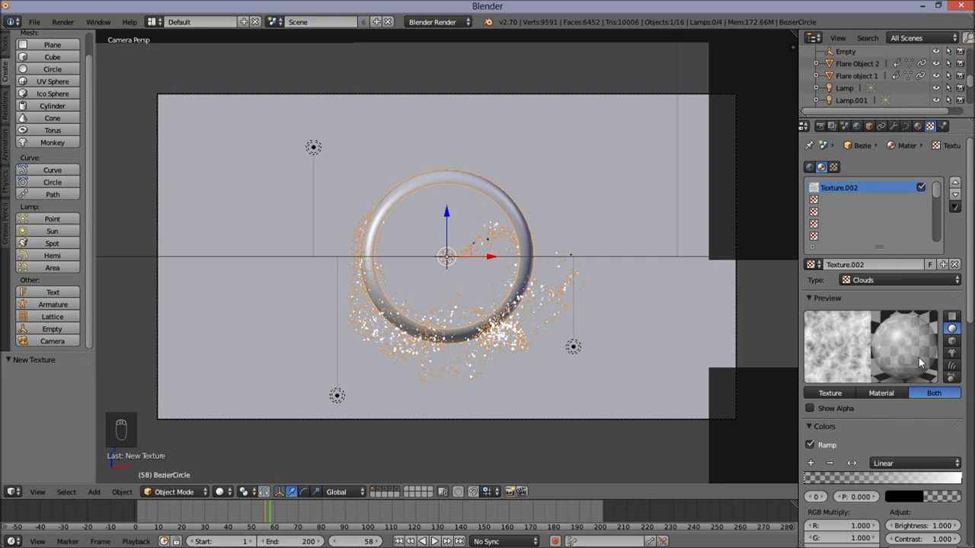
- Go to frame 0, set the Clouds noise size to 0.8 and keyframe it
drag(970, 293, 973, 423)
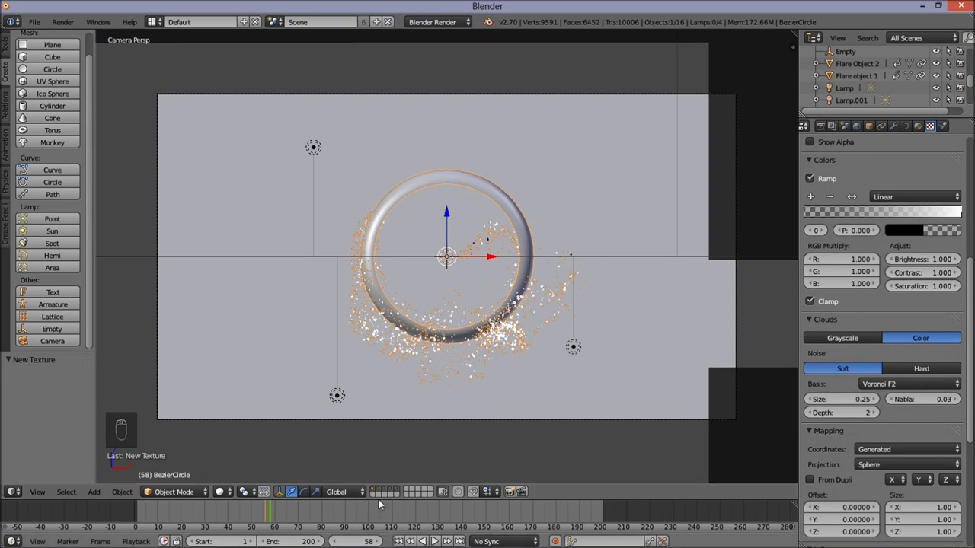
click(373, 539)
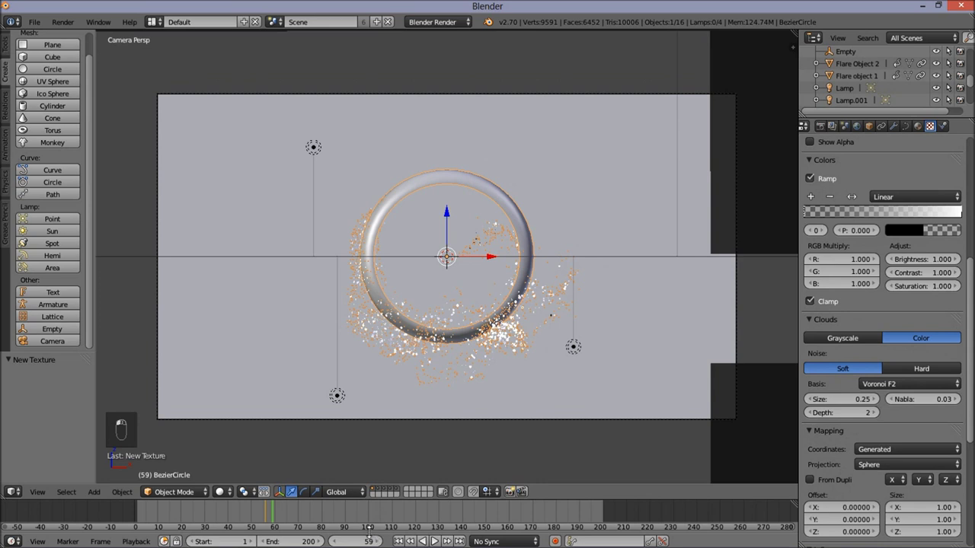
click(368, 540)
text(0)
key(Return)
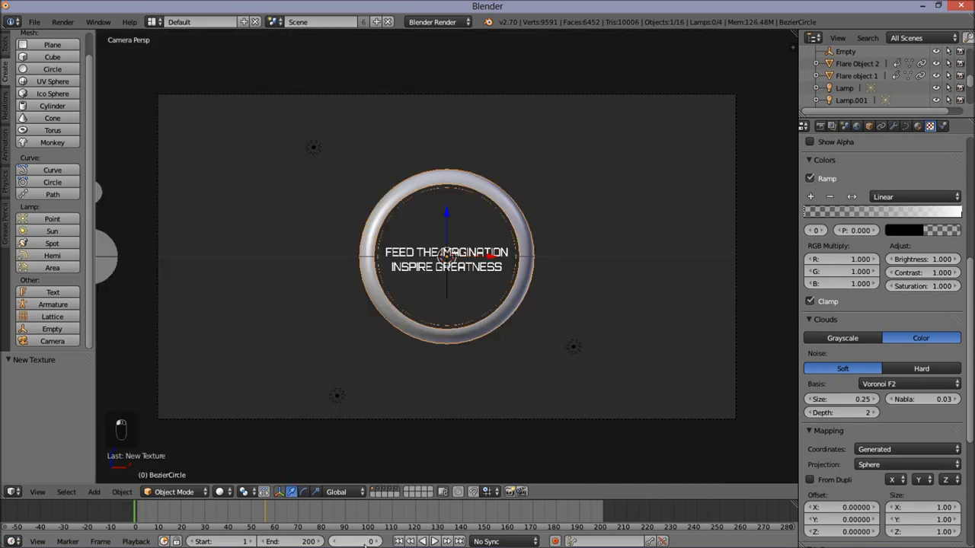
click(853, 399)
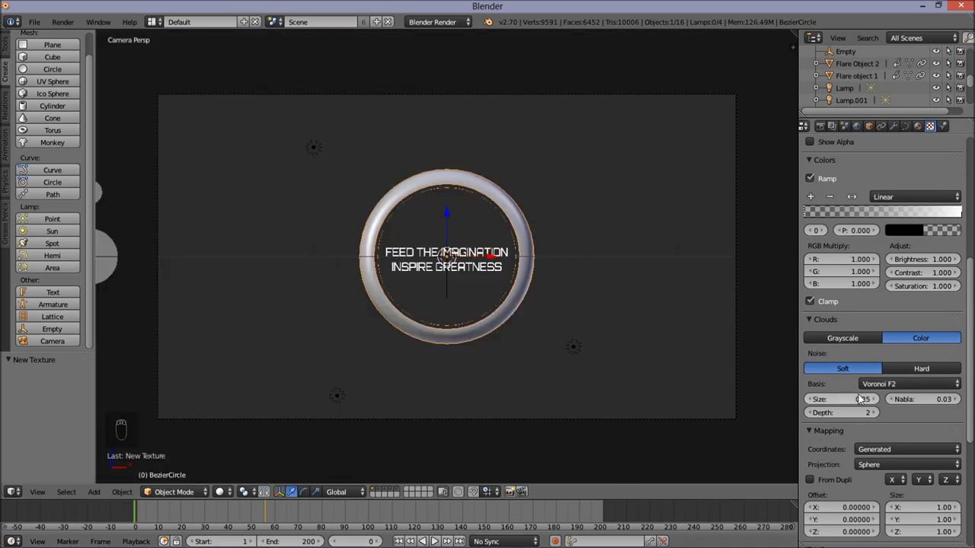
text(0.8)
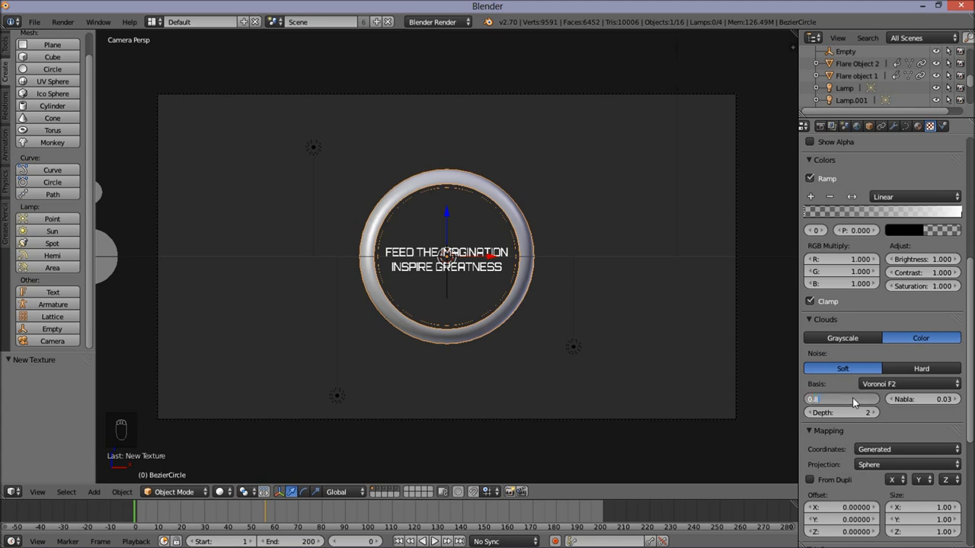
key(Return)
key(i)
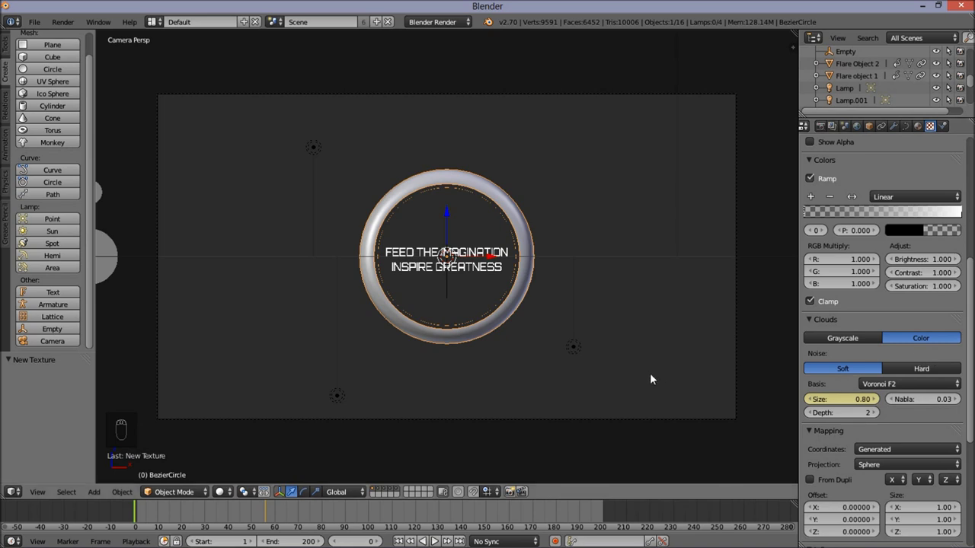
- Go to frame 200, set the Clouds noise size to 0.15 and keyframe it
click(358, 541)
text(200)
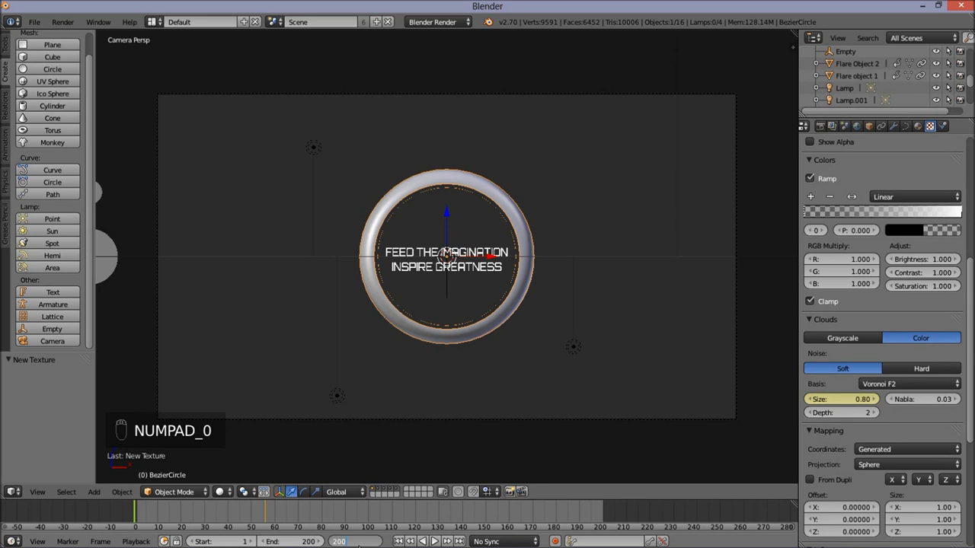
key(Return)
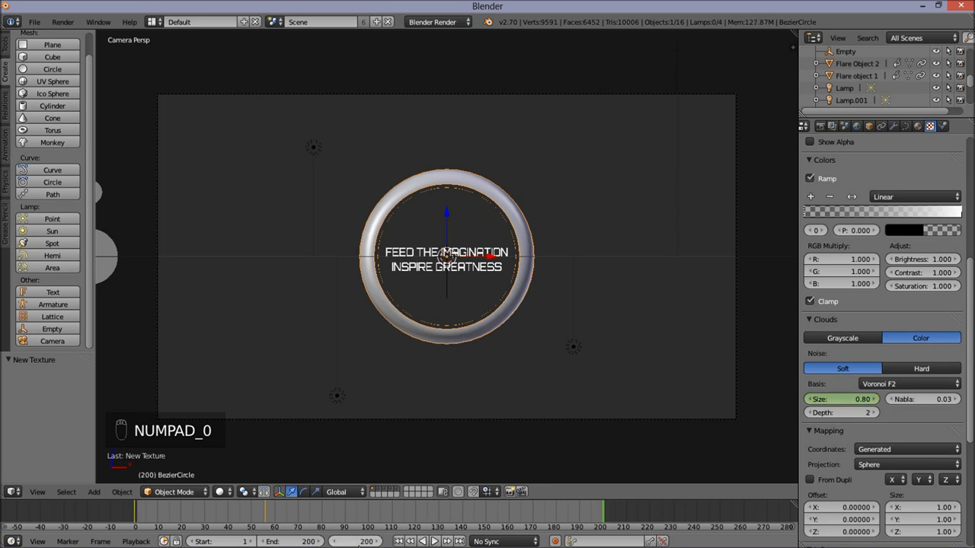
click(860, 401)
key(BackSpace)
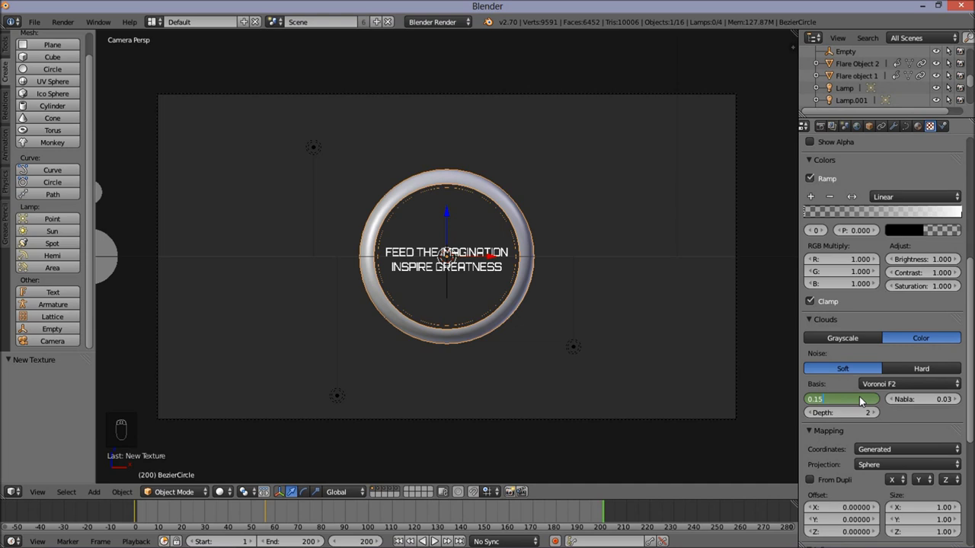
text(15)
key(Return)
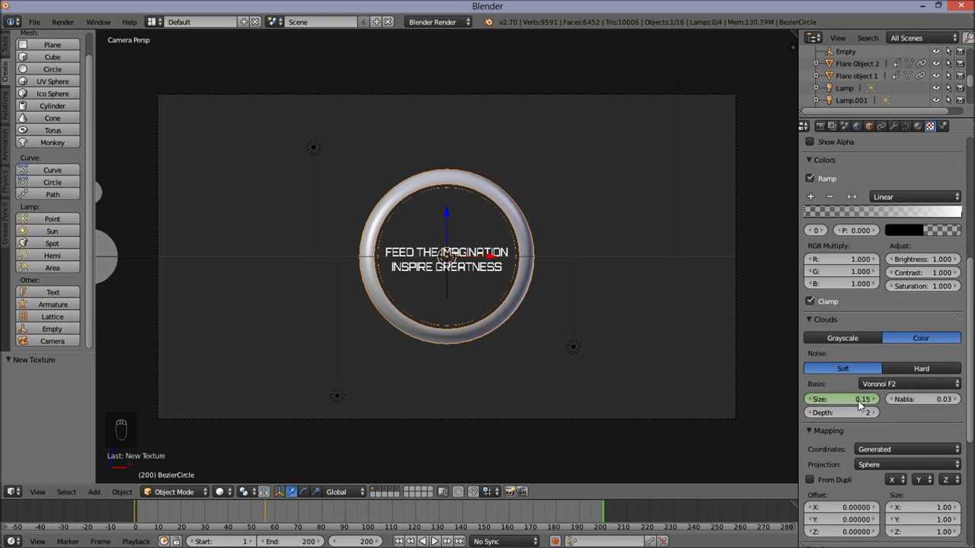
key(i)
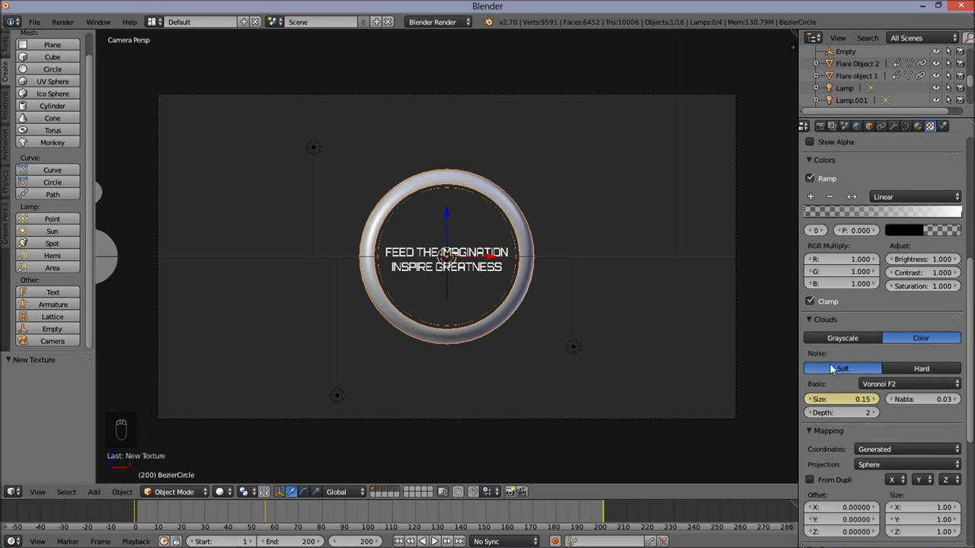
scroll(831, 369, up, 2)
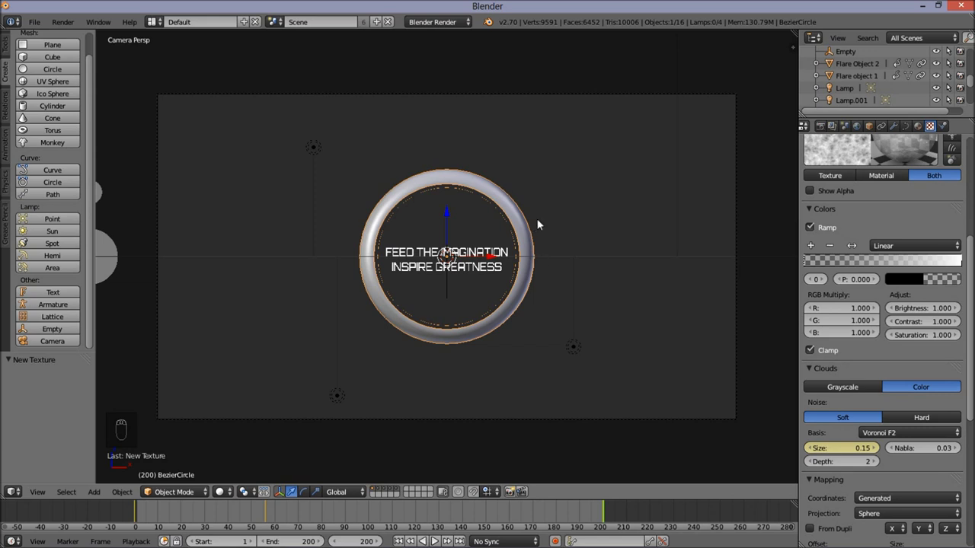
- Switch to the Compositing layout and insert a Hue Saturation Value node between the last Add node and the Viewer node
click(155, 23)
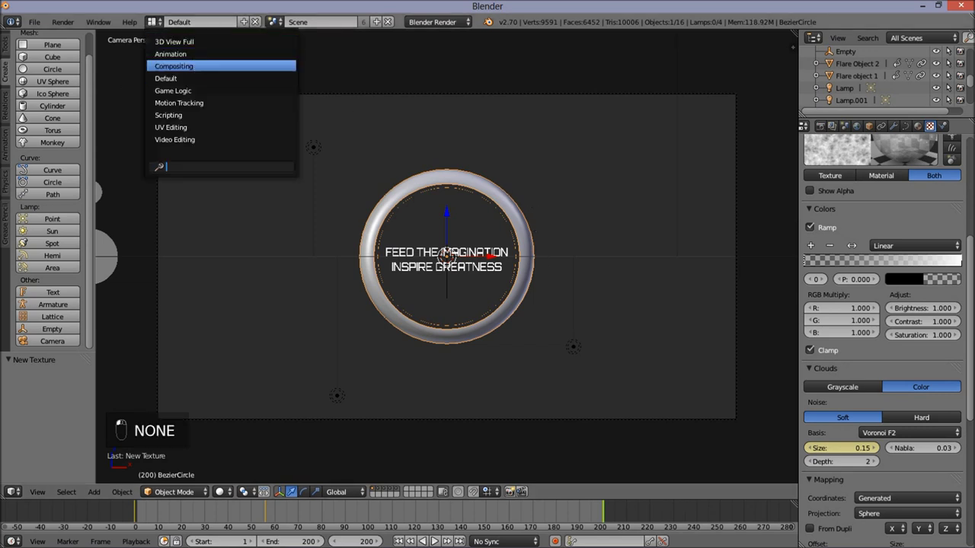
click(192, 65)
middle_drag(471, 230, 353, 125)
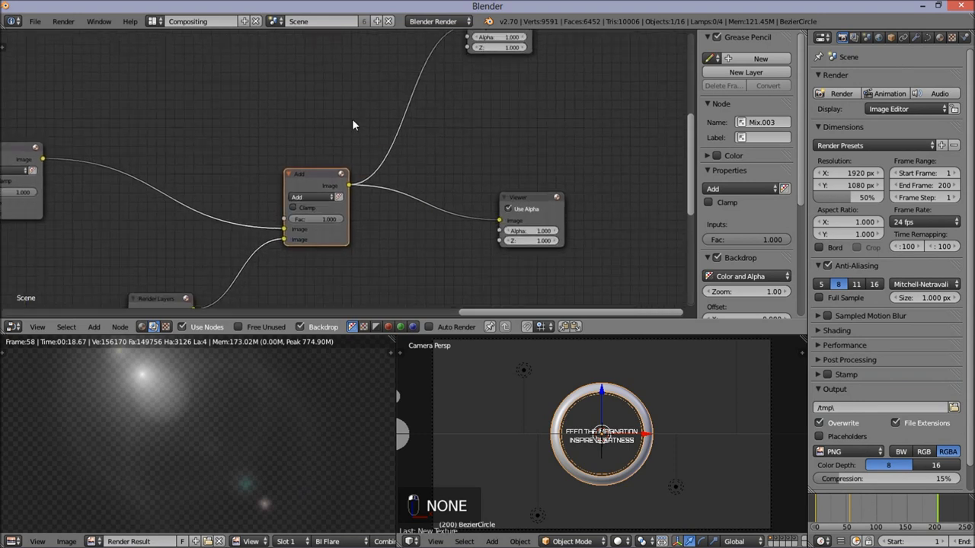
scroll(402, 161, down, 1)
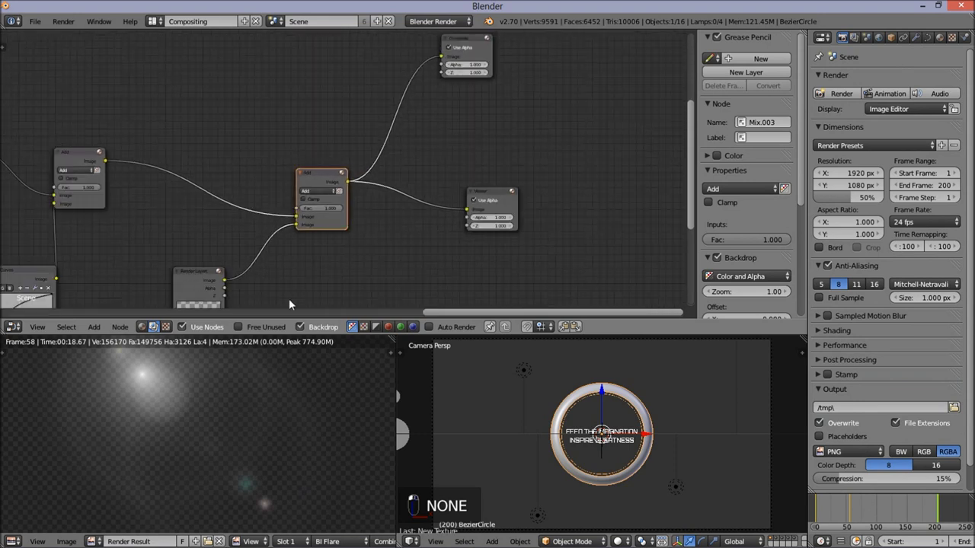
click(94, 327)
mouse_move(110, 276)
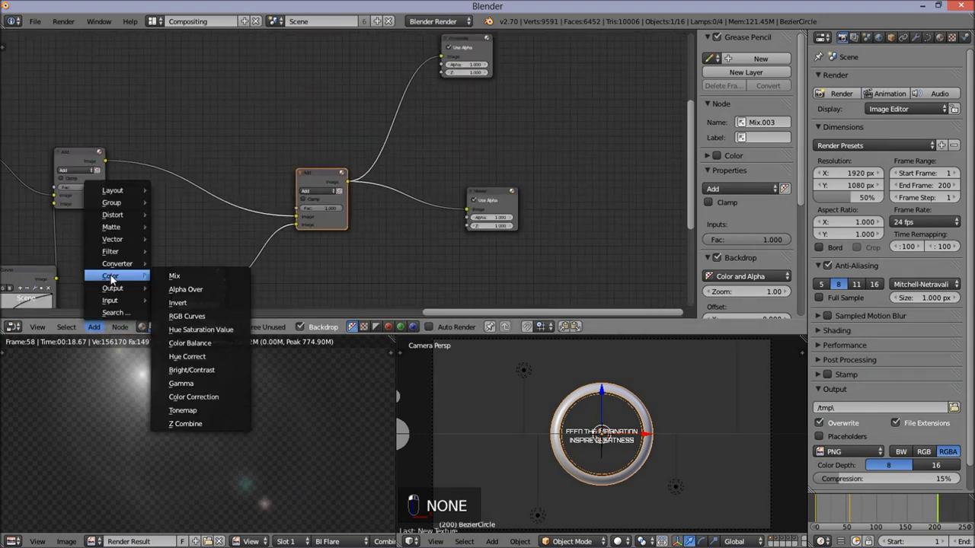
click(225, 323)
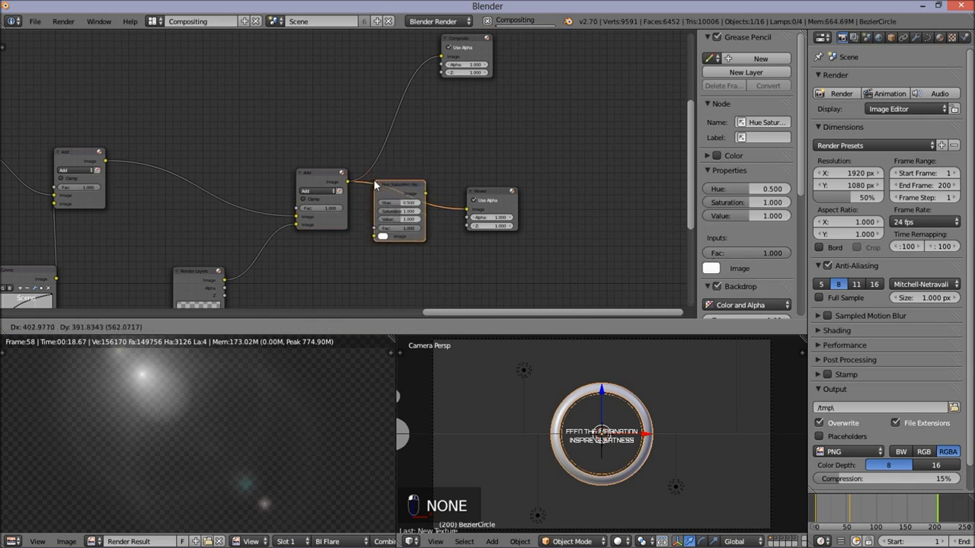
click(388, 196)
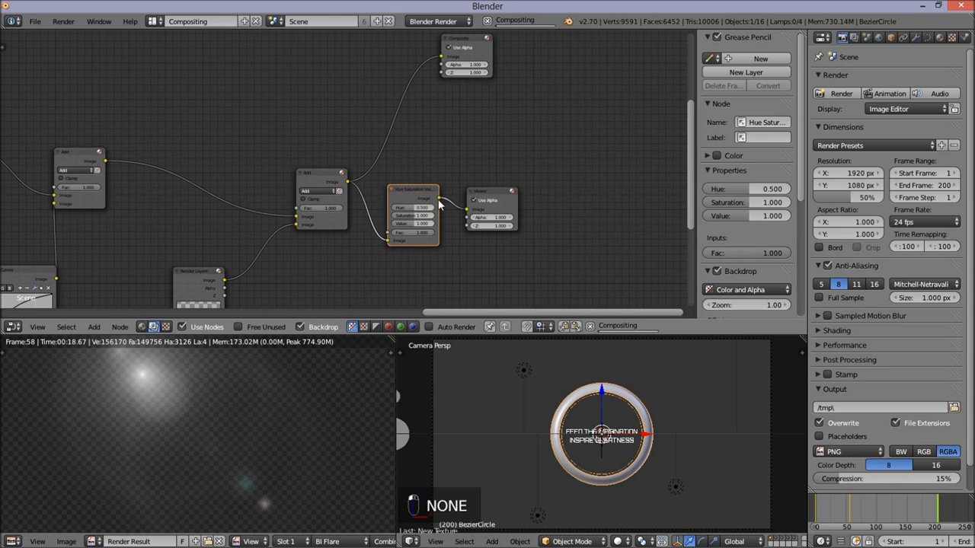
- Connect the Hue Saturation Value node's output to the Composite node and move the Viewer node farther from it
drag(438, 200, 595, 108)
key(g)
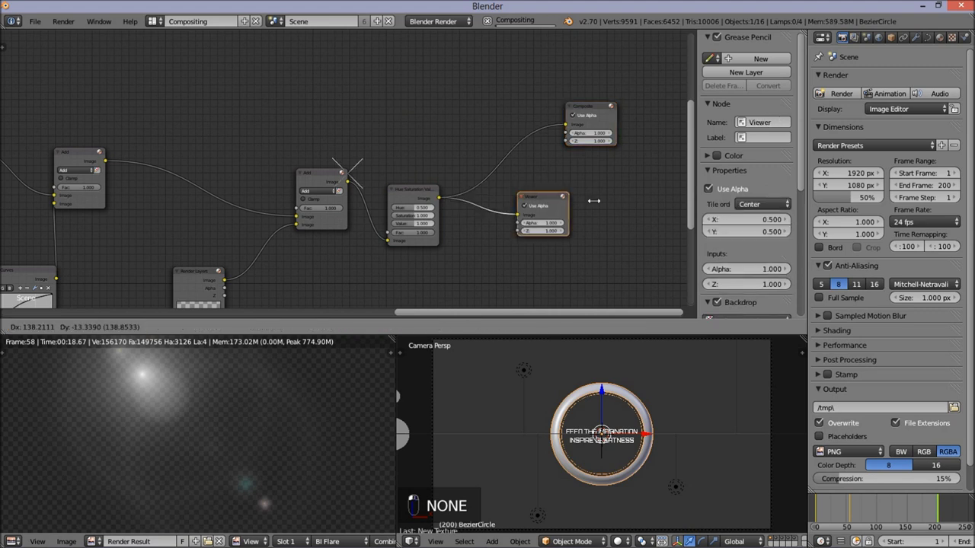
click(662, 208)
middle_drag(583, 224, 395, 209)
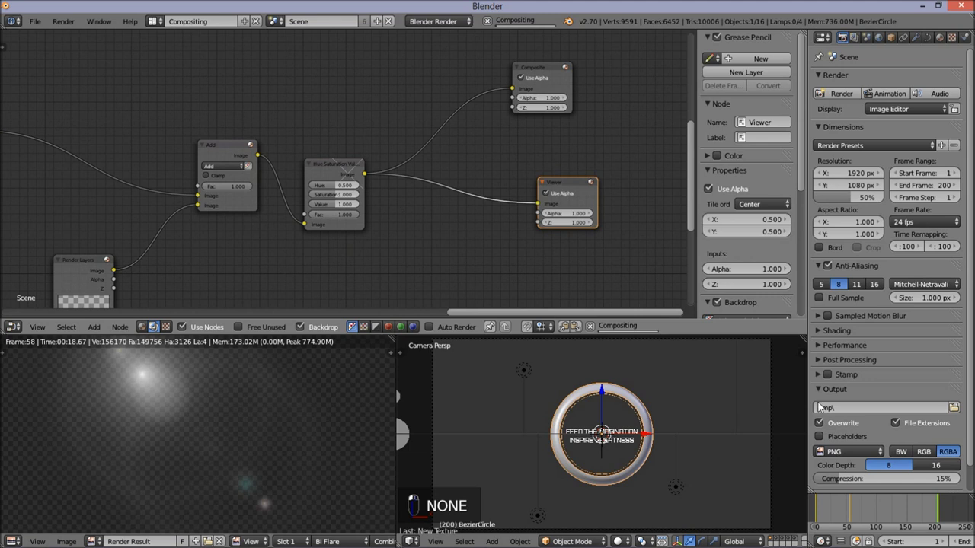
- Go to frame 117 and keyframe the Hue Saturation Value node's Value at 1.000
scroll(891, 542, down, 2)
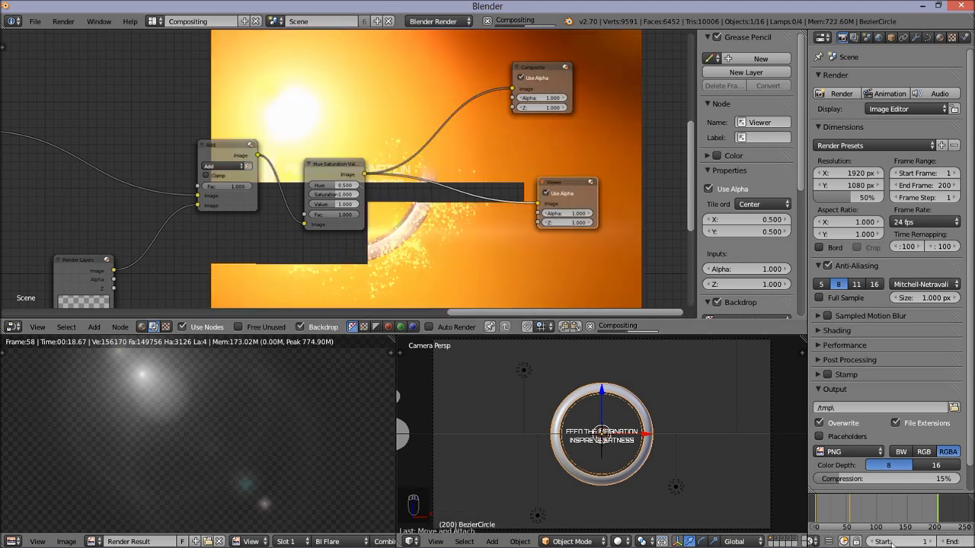
scroll(891, 541, down, 2)
scroll(892, 542, down, 4)
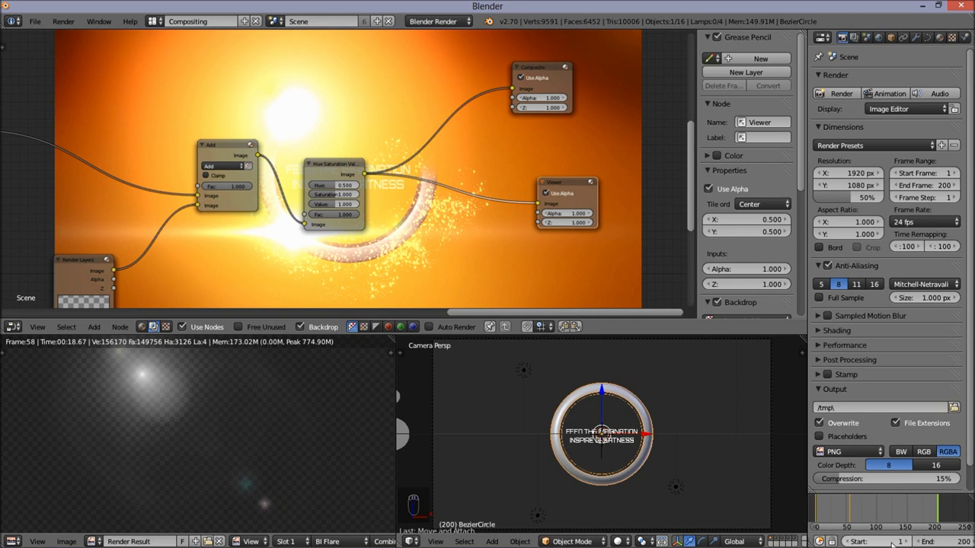
scroll(892, 542, down, 12)
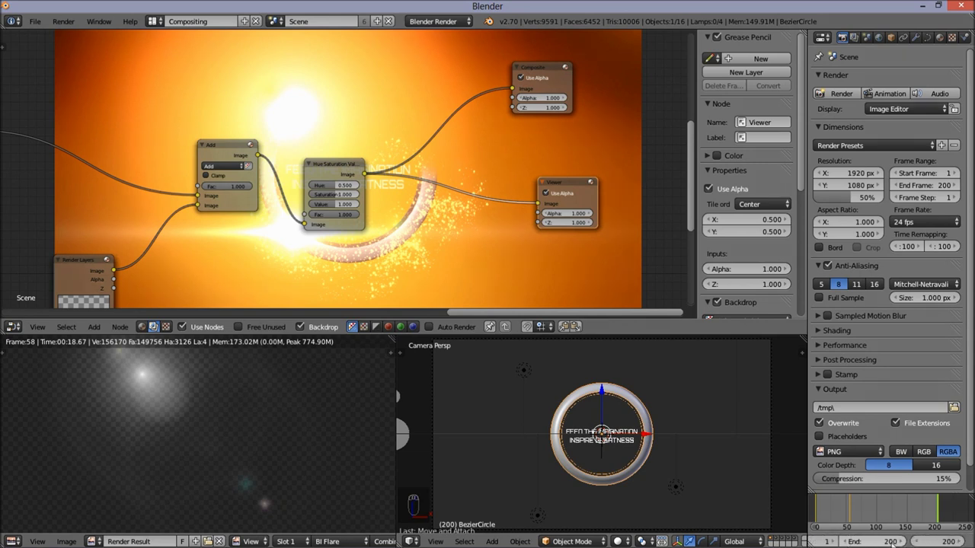
scroll(892, 542, down, 6)
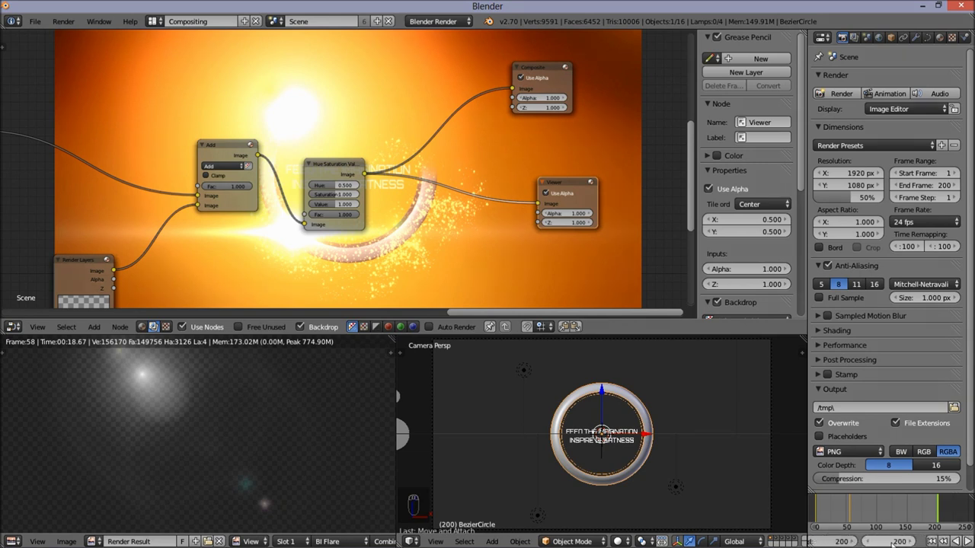
click(893, 543)
text(117)
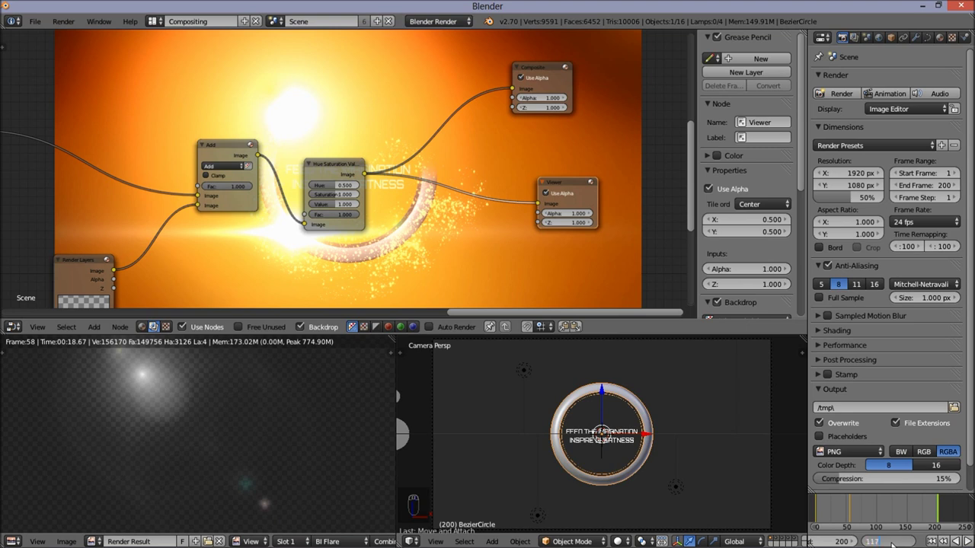
key(Return)
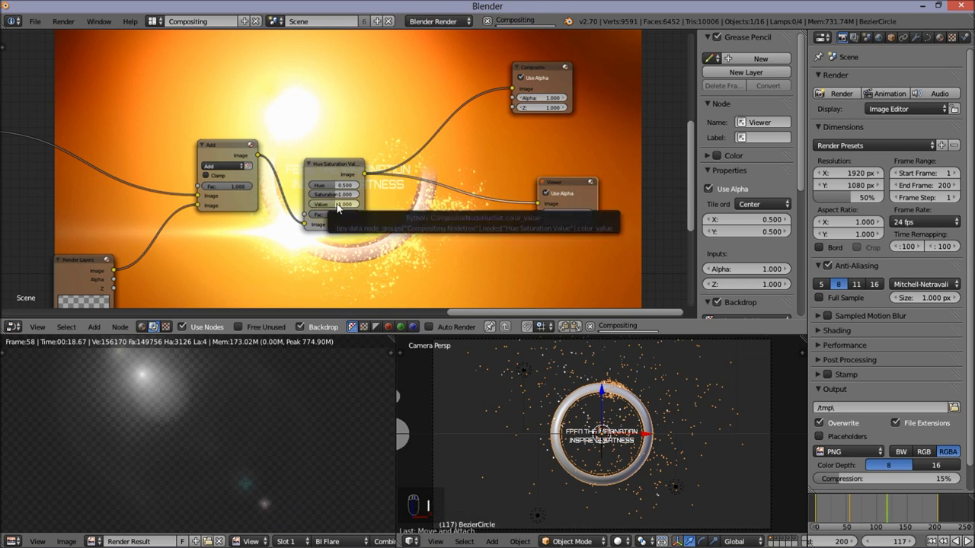
- Go to frame 199, set the Hue Saturation Value node's Value to 0 and keyframe it
click(897, 540)
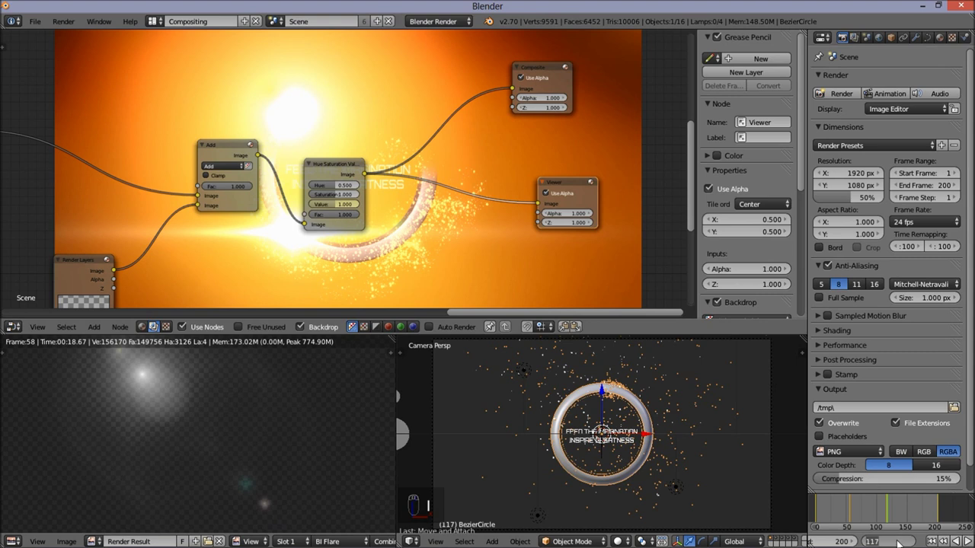
text(199)
key(Return)
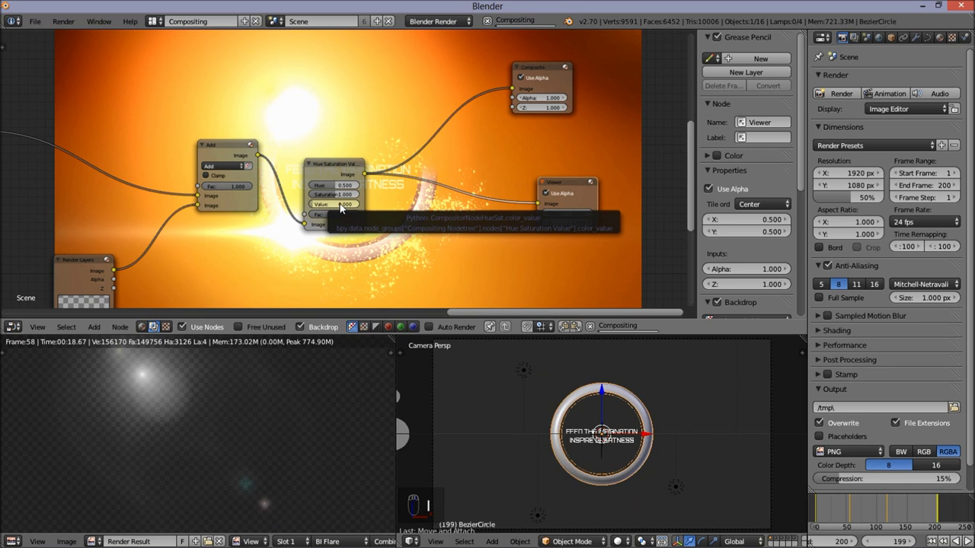
- Play the animation from frame 0 to preview it, and stop the playback
scroll(390, 150, down, 1)
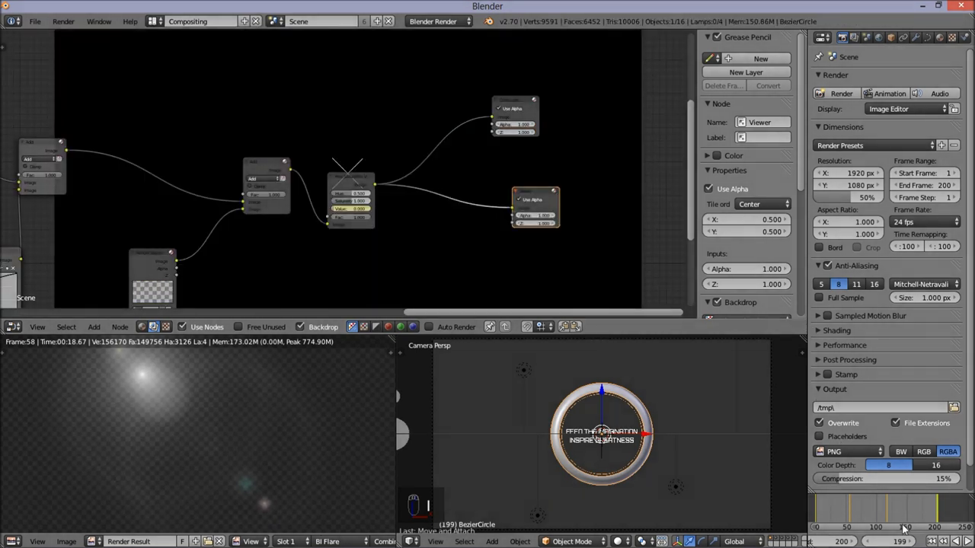
click(817, 511)
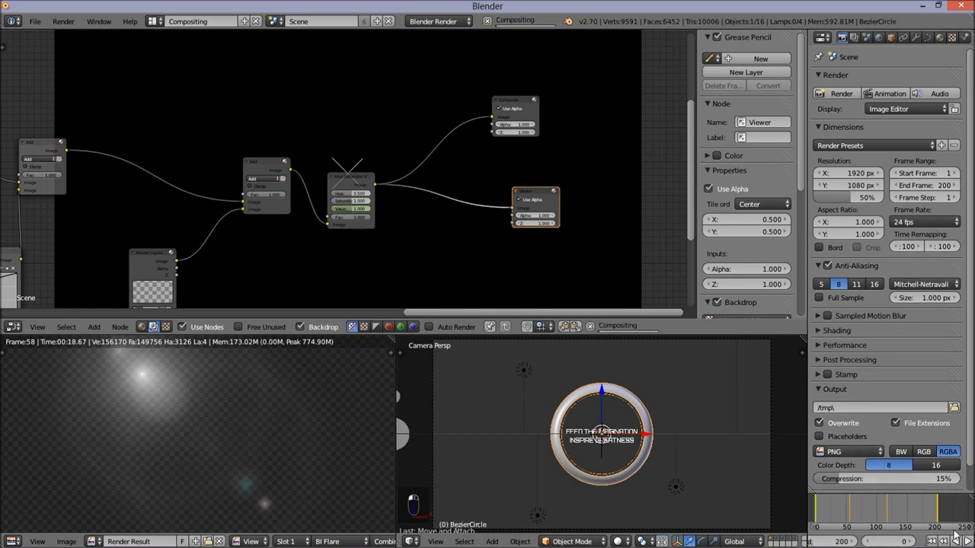
click(954, 535)
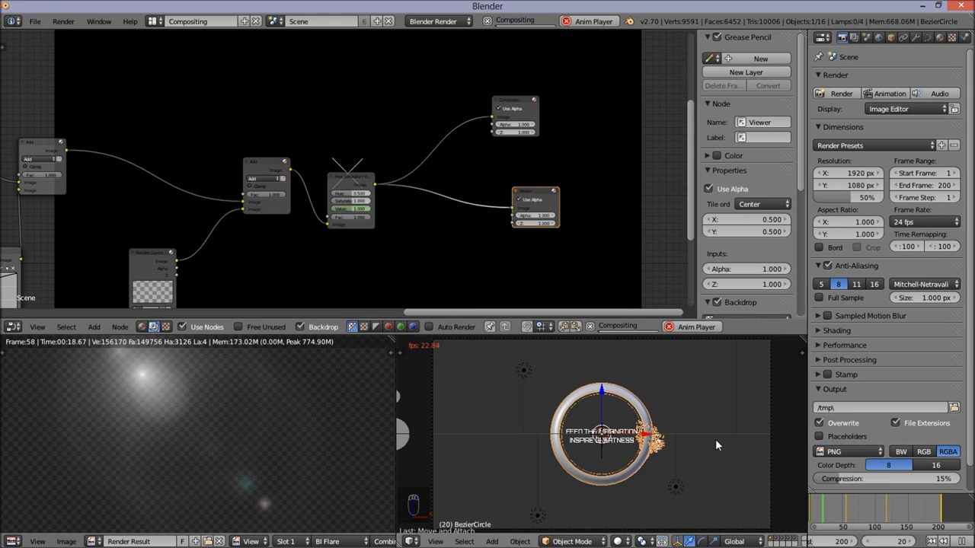
click(961, 541)
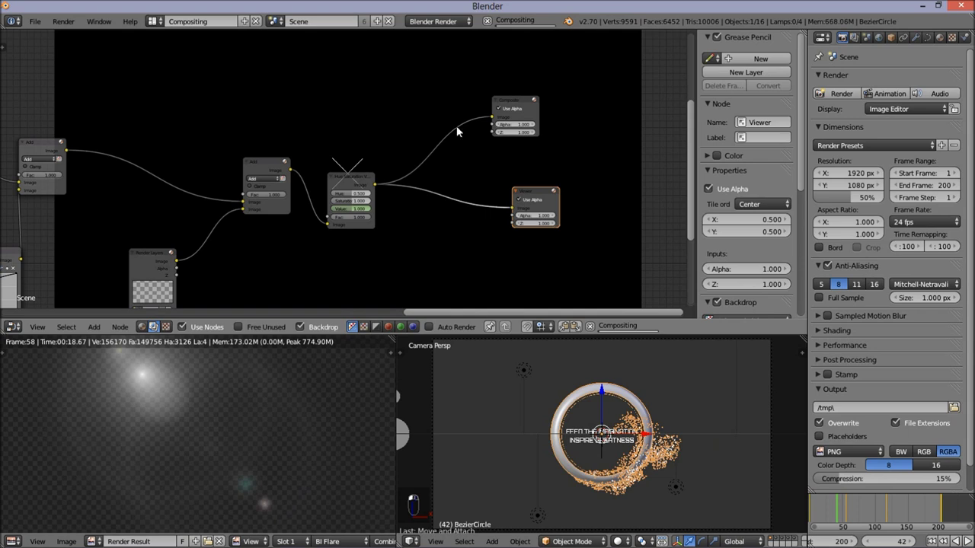
scroll(384, 184, up, 2)
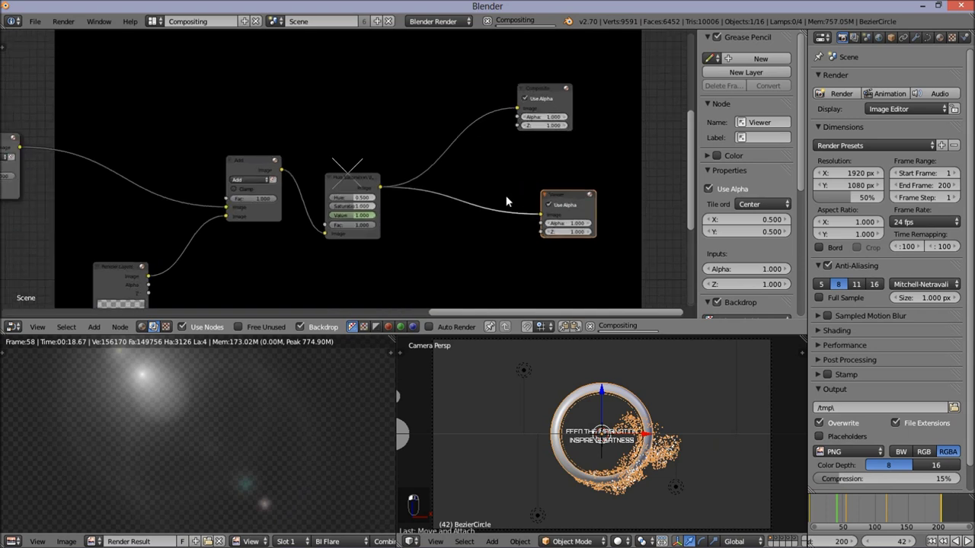
middle_drag(506, 195, 585, 202)
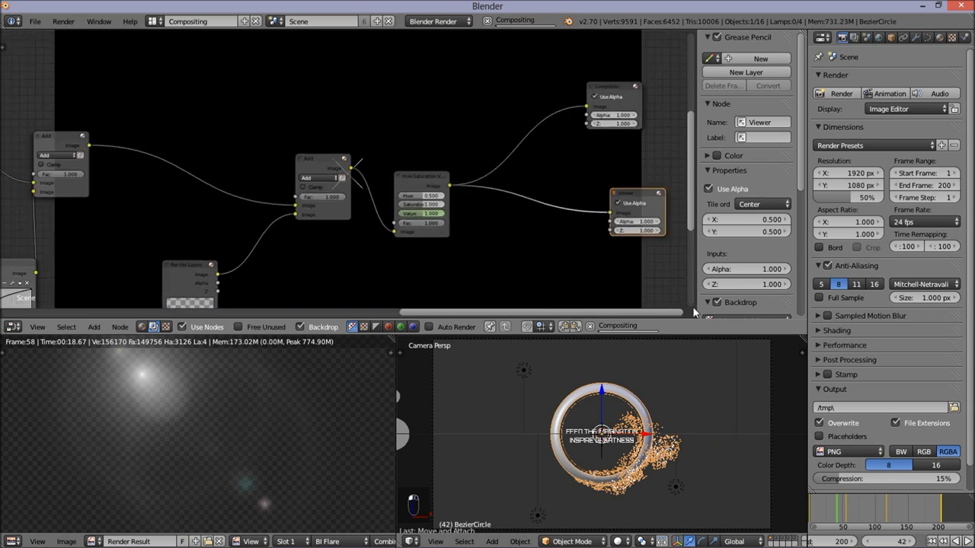
ctrl+middle_drag(532, 232, 604, 237)
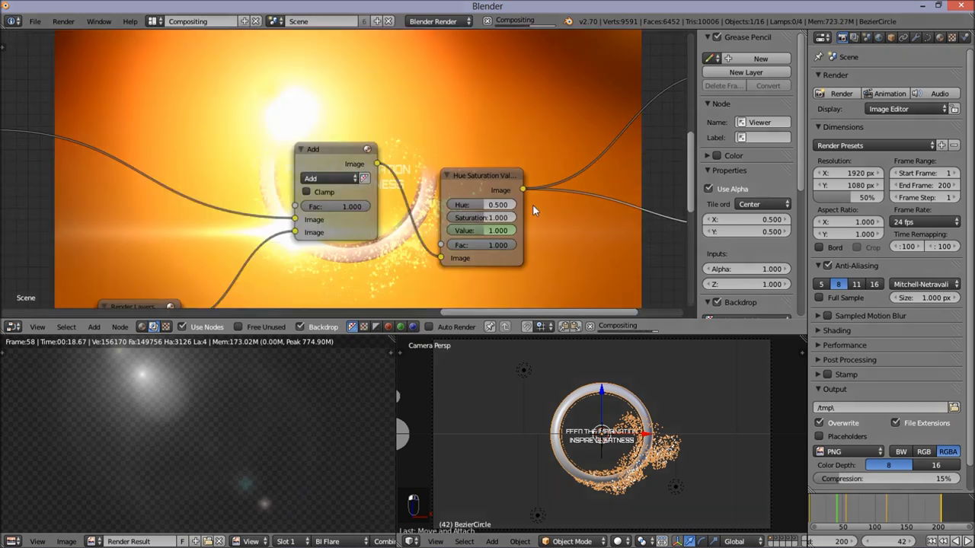
middle_drag(532, 204, 481, 232)
scroll(337, 130, down, 2)
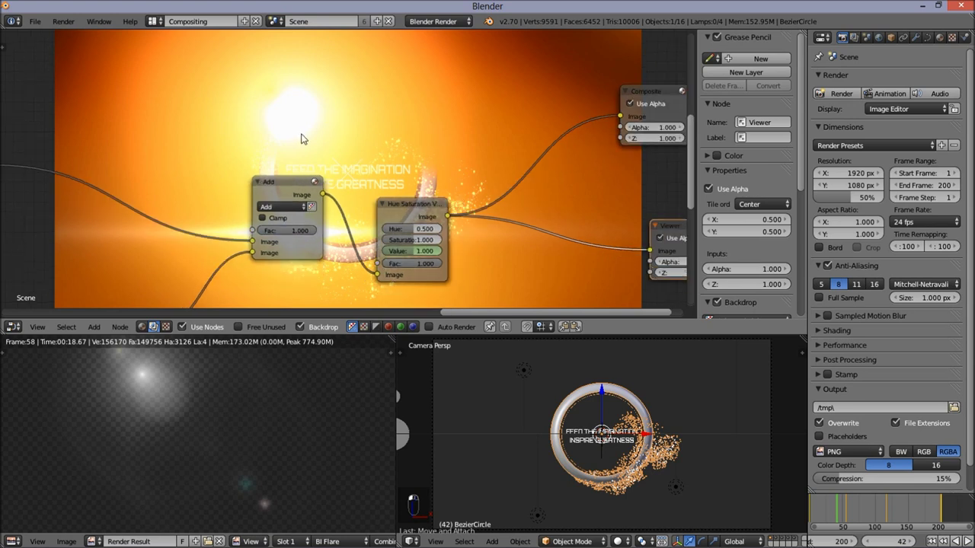
mouse_move(293, 195)
ctrl+middle_down()
mouse_move(307, 241)
mouse_move(444, 186)
ctrl+middle_up()
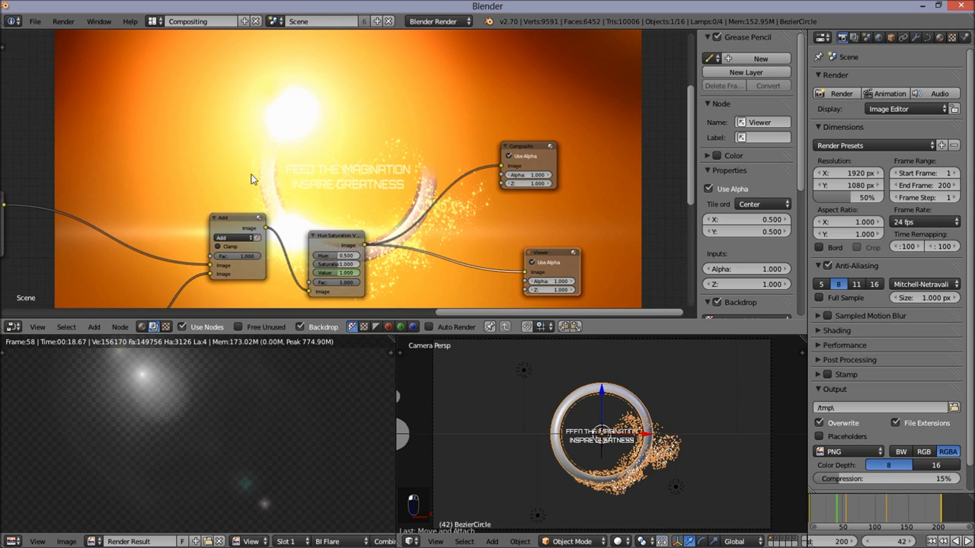
ctrl+middle_drag(255, 180, 467, 201)
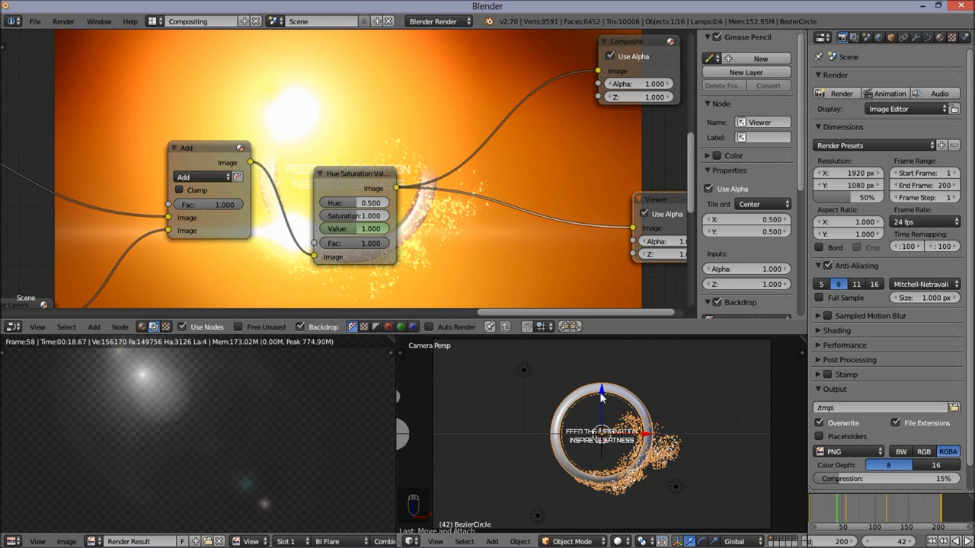
ctrl+middle_drag(446, 213, 488, 190)
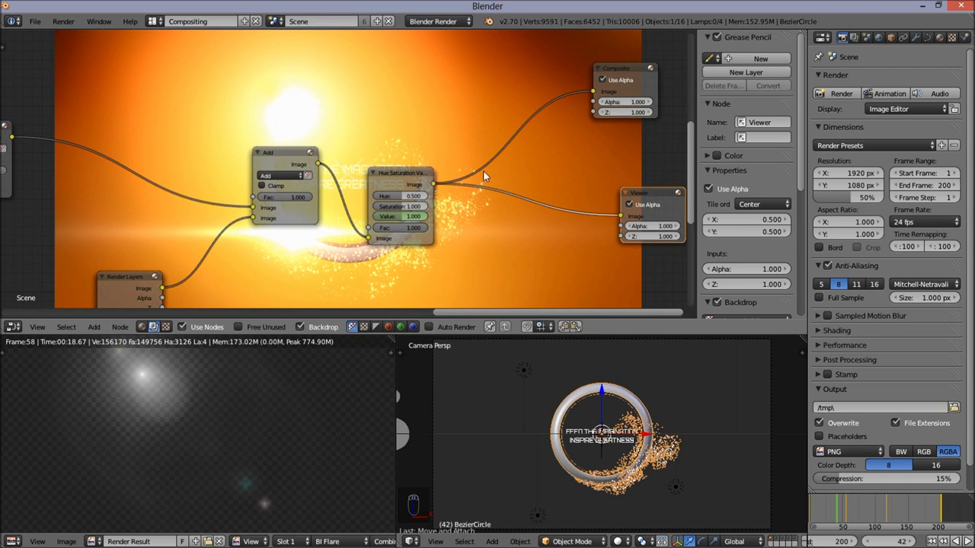